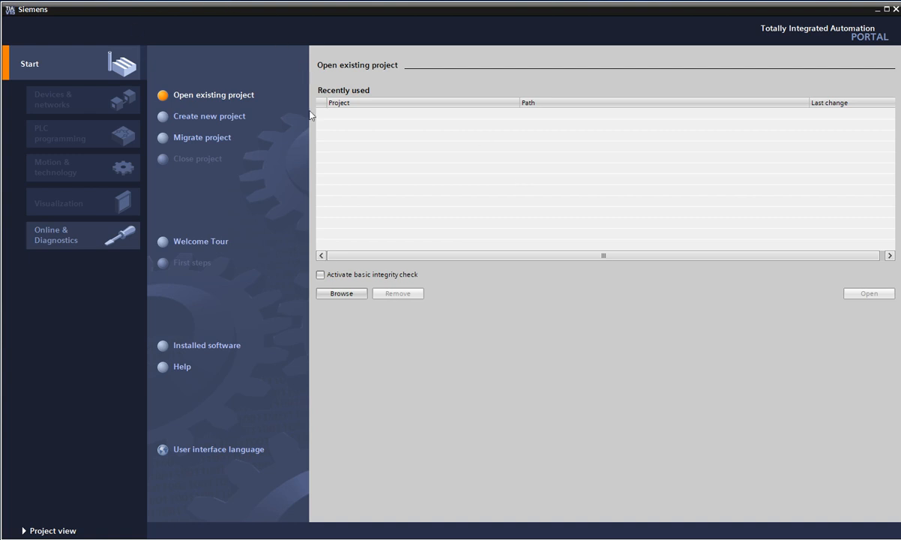
Create a new project named TEST_HMI_002
{"action": "left_click", "coordinate": [238, 120]}
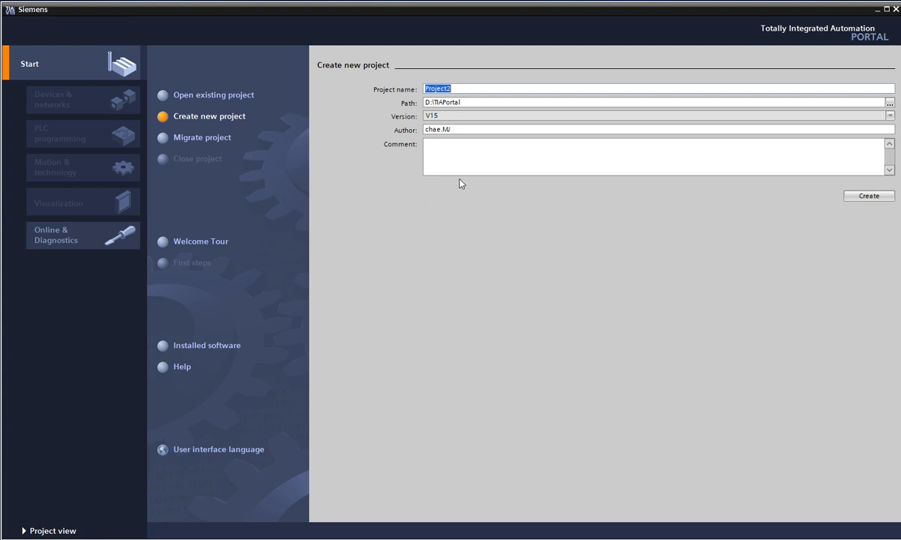
{"action": "type", "text": "TEST"}
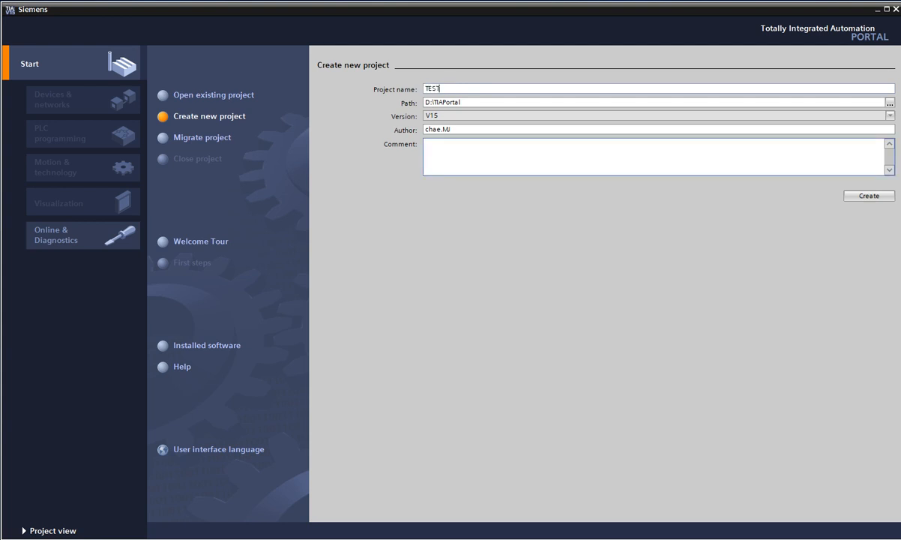
{"action": "type", "text": "_HMI_002"}
{"action": "key", "text": "Return"}
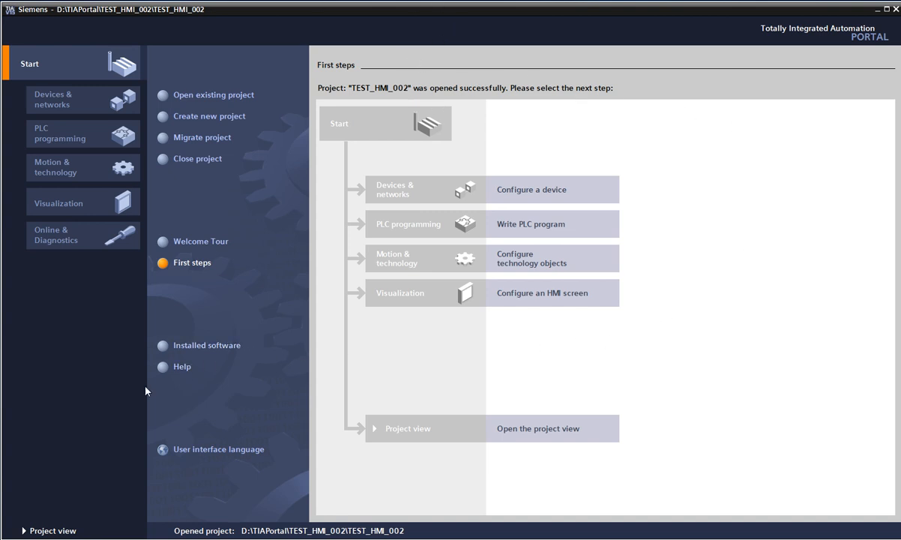
Open the project view and start adding a new device from the HMI category
{"action": "left_click", "coordinate": [51, 531]}
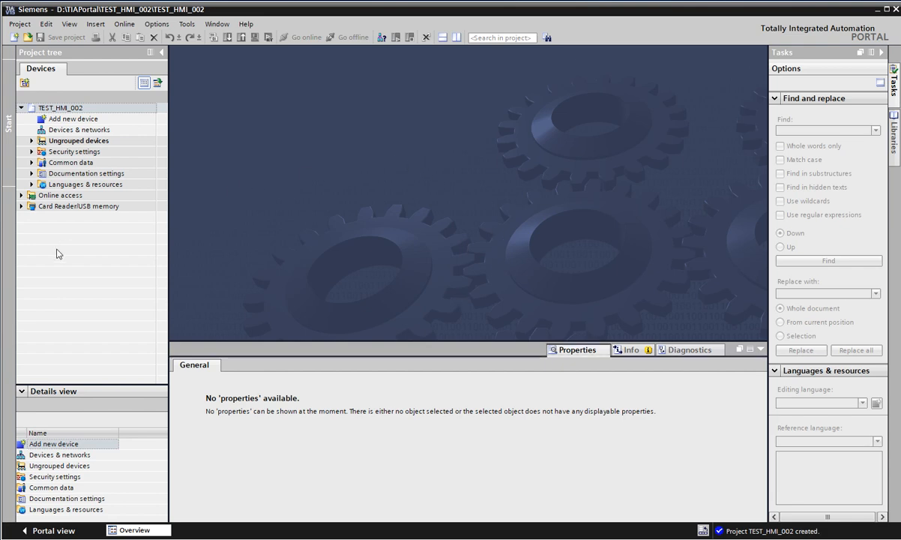
{"action": "left_click", "coordinate": [69, 111]}
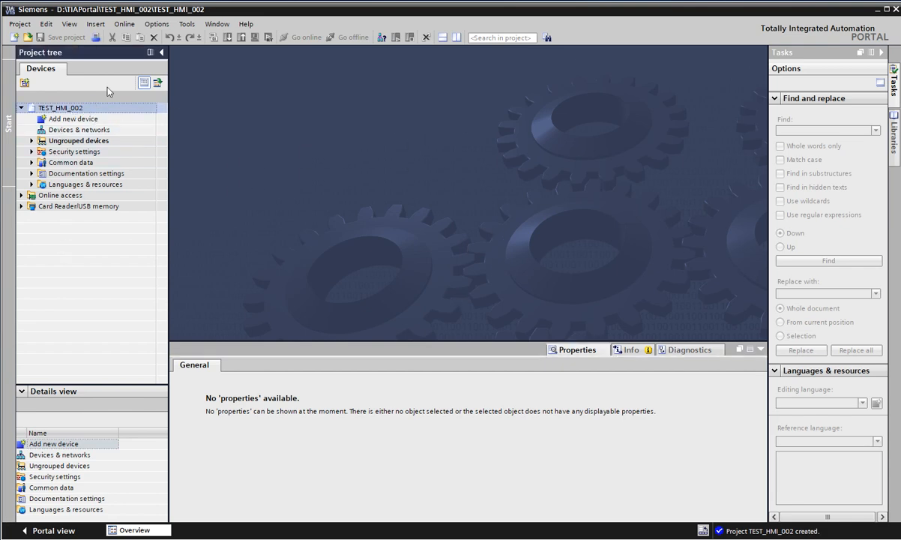
{"action": "left_click", "coordinate": [261, 162]}
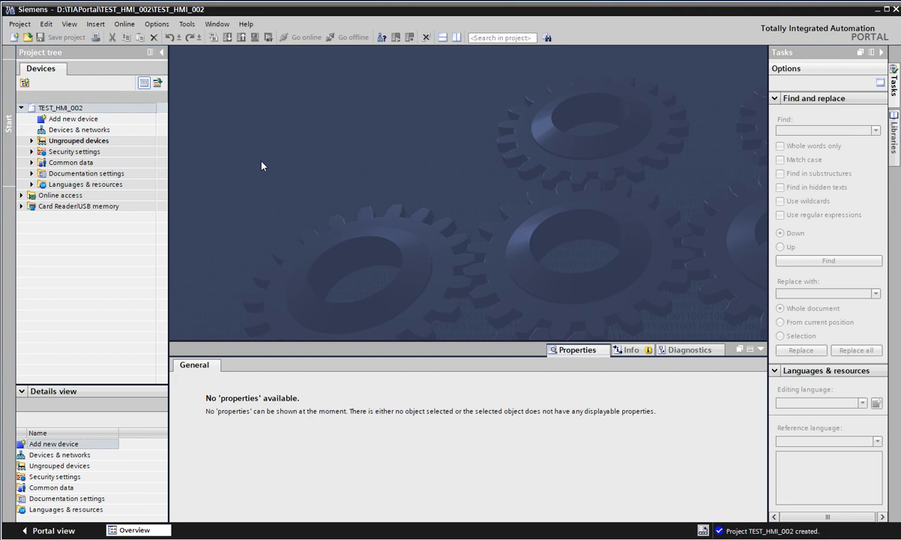
{"action": "double_click", "coordinate": [97, 119]}
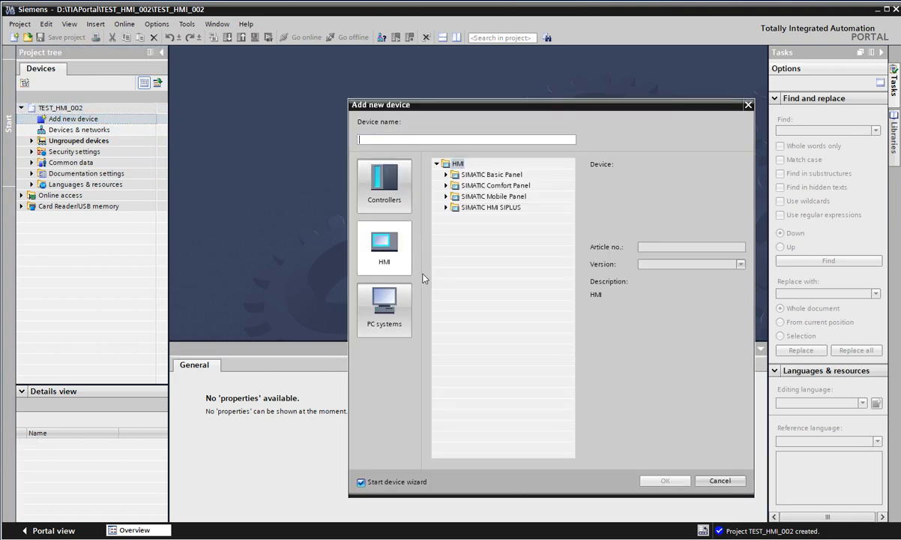
{"action": "left_click", "coordinate": [386, 197]}
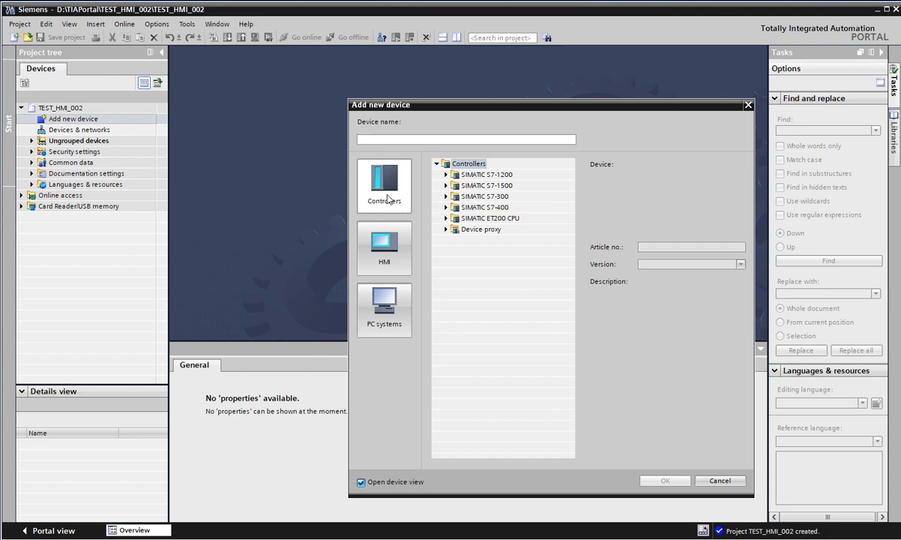
{"action": "left_click", "coordinate": [387, 198]}
{"action": "left_click", "coordinate": [389, 243]}
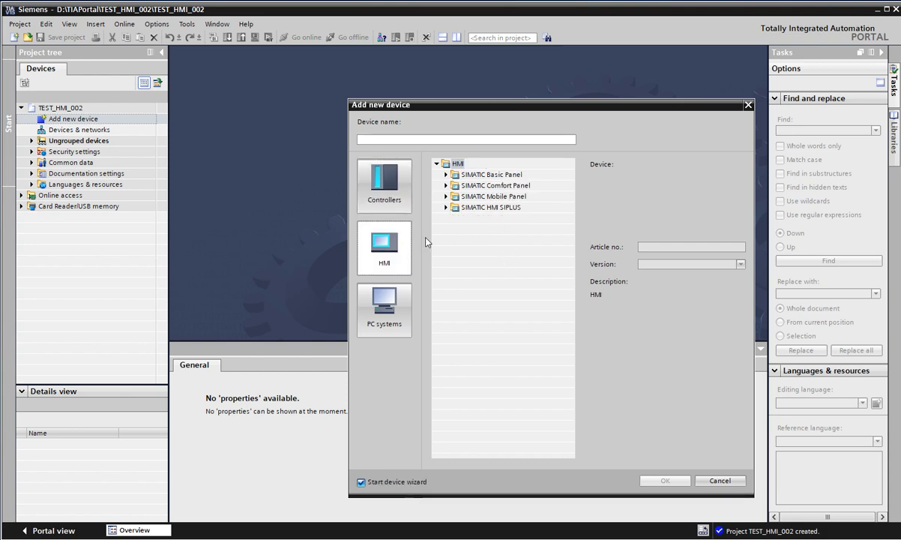
Examine the display sizes offered for the SIMATIC Comfort Panel and SIMATIC Basic Panel families
{"action": "left_click", "coordinate": [448, 186]}
{"action": "left_click", "coordinate": [484, 186]}
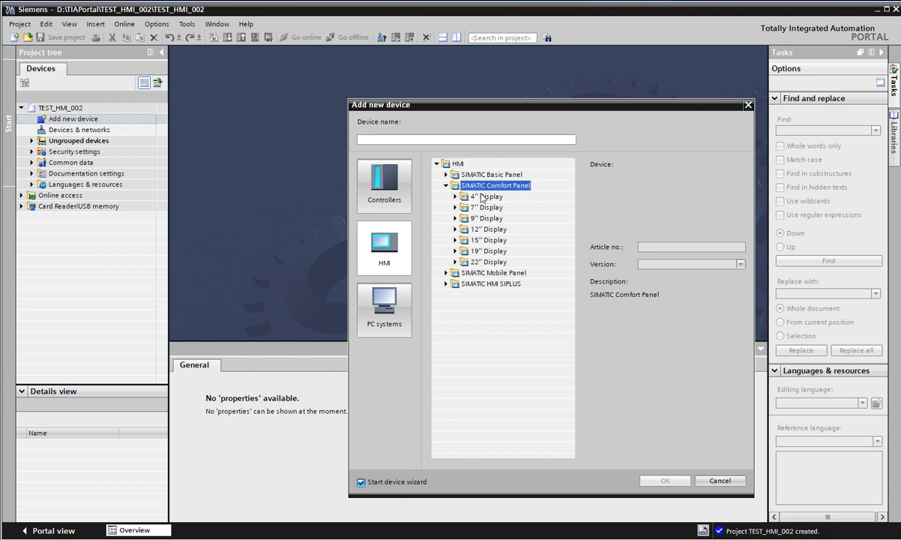
{"action": "left_click", "coordinate": [446, 174]}
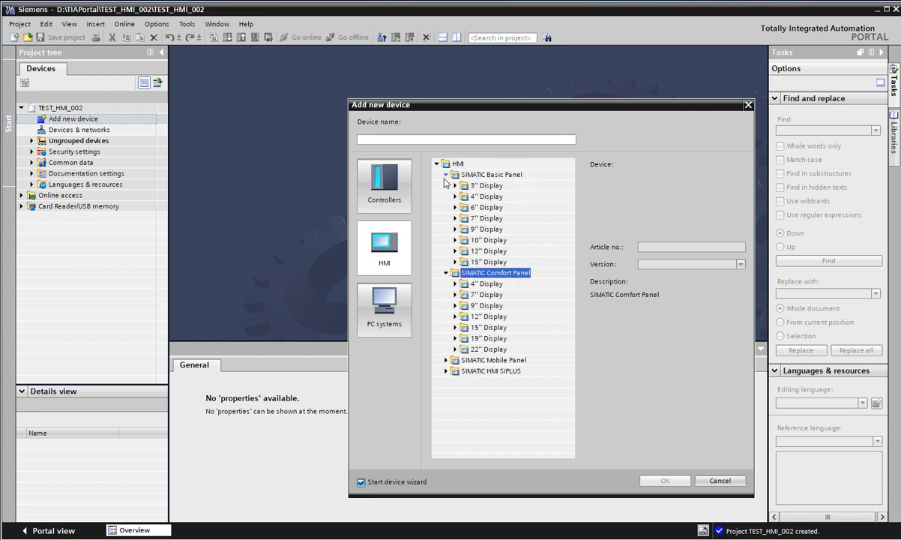
{"action": "left_click", "coordinate": [486, 186]}
{"action": "left_click", "coordinate": [486, 198]}
{"action": "left_click", "coordinate": [484, 230]}
{"action": "left_click", "coordinate": [481, 307]}
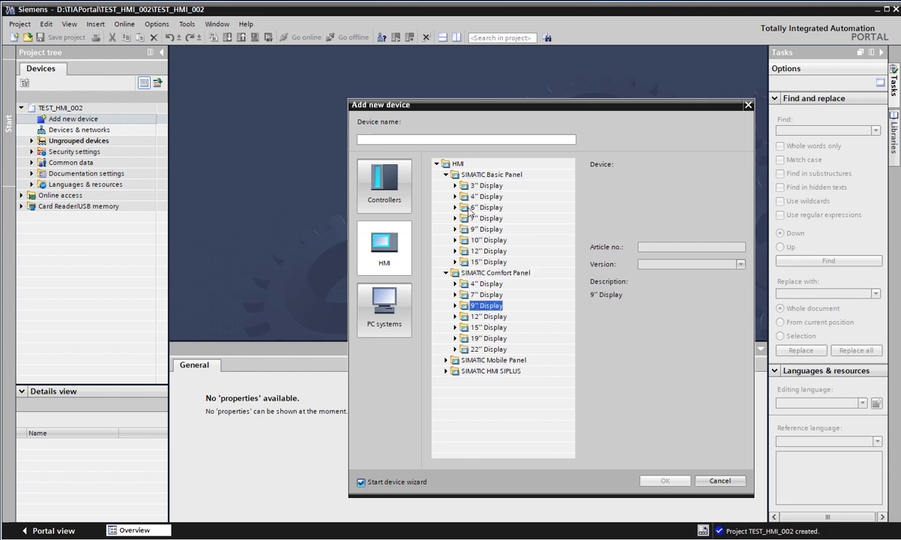
{"action": "left_click", "coordinate": [473, 208]}
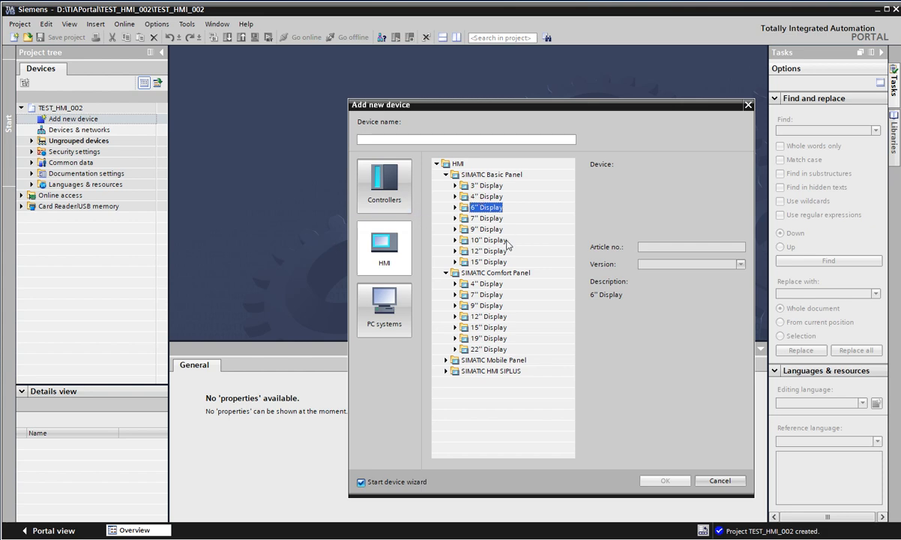
{"action": "left_click", "coordinate": [497, 305]}
{"action": "left_click", "coordinate": [498, 207]}
{"action": "left_click", "coordinate": [494, 305]}
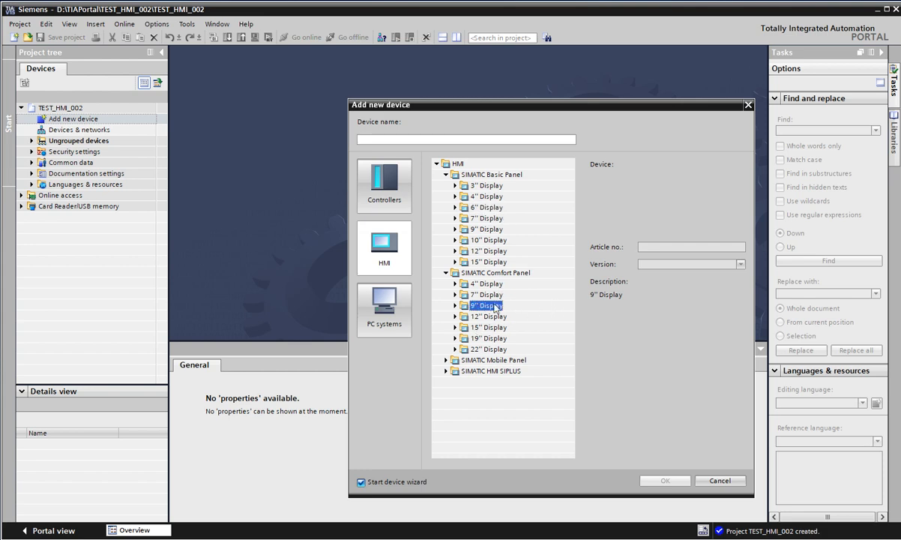
Add the 7" TP700 Comfort panel with article number 6AV2 124-0GC01-0AX0 from the SIMATIC Comfort Panel family, using the device wizard
{"action": "double_click", "coordinate": [465, 295]}
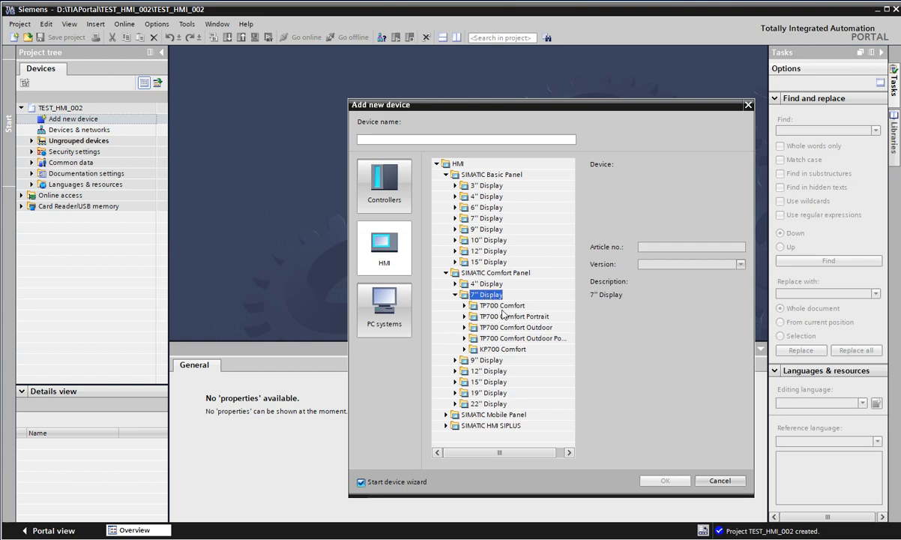
{"action": "double_click", "coordinate": [502, 306]}
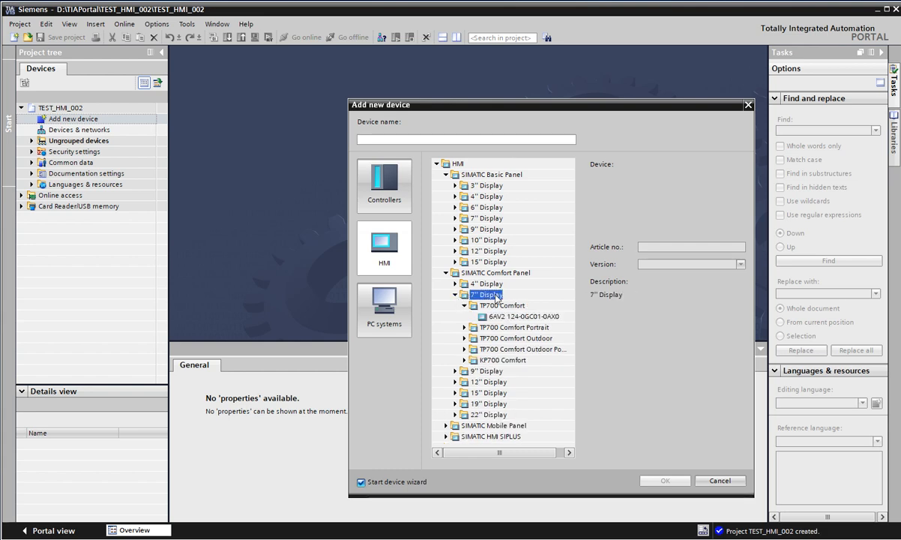
{"action": "left_click", "coordinate": [496, 315]}
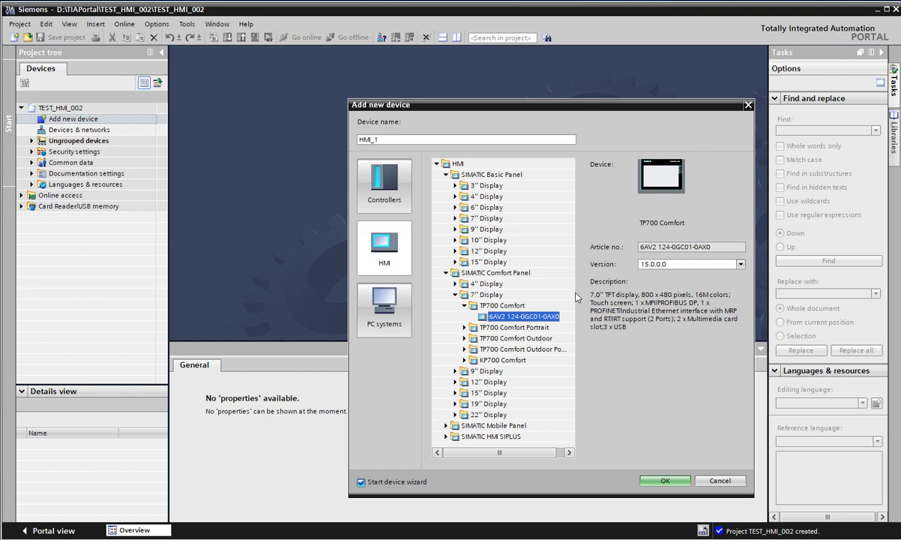
{"action": "left_click", "coordinate": [672, 482]}
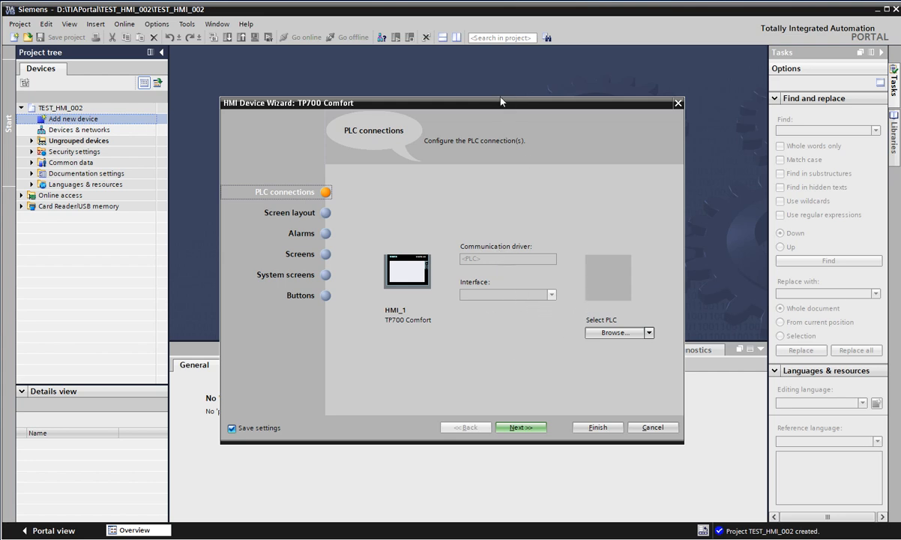
Skip the PLC connection without selecting a PLC and set the screen layout's background color to white
{"action": "left_click_drag", "start_coordinate": [496, 111], "coordinate": [512, 83]}
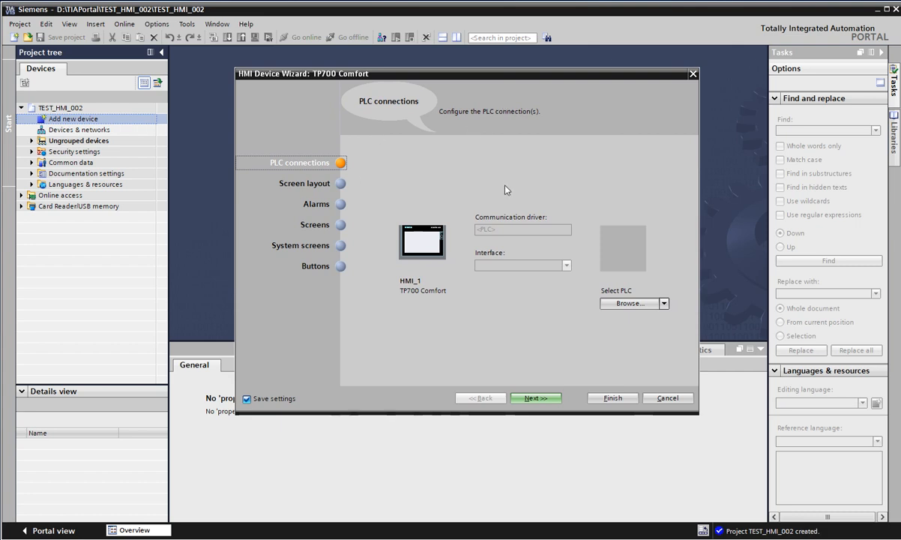
{"action": "left_click", "coordinate": [646, 308]}
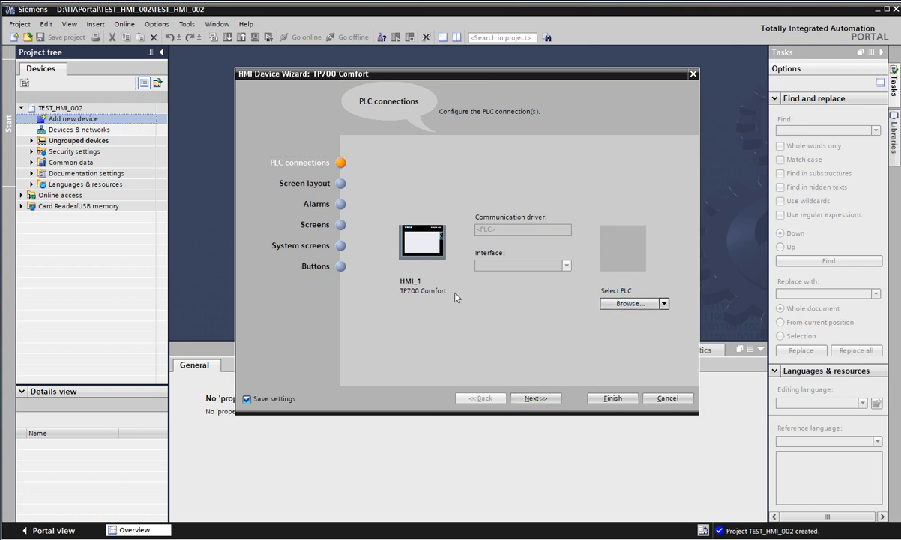
{"action": "left_click", "coordinate": [548, 399]}
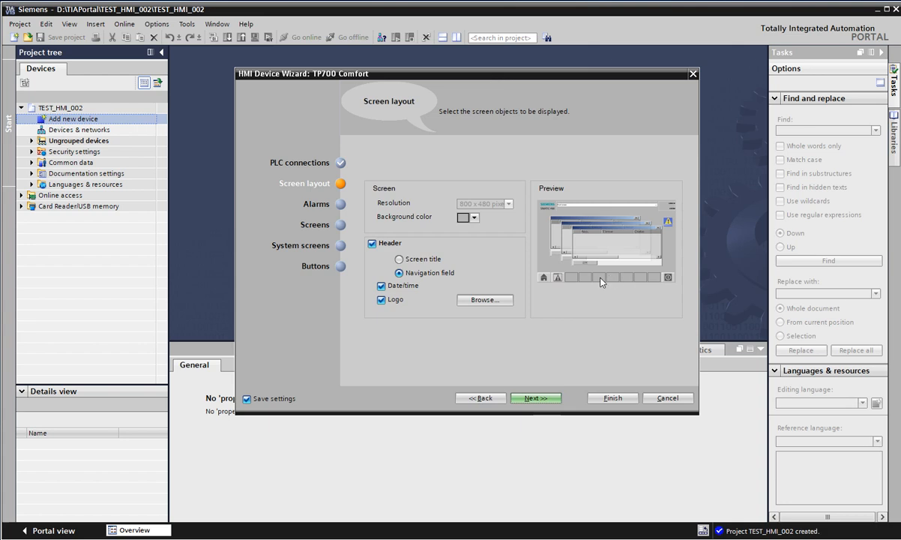
{"action": "left_click", "coordinate": [474, 217]}
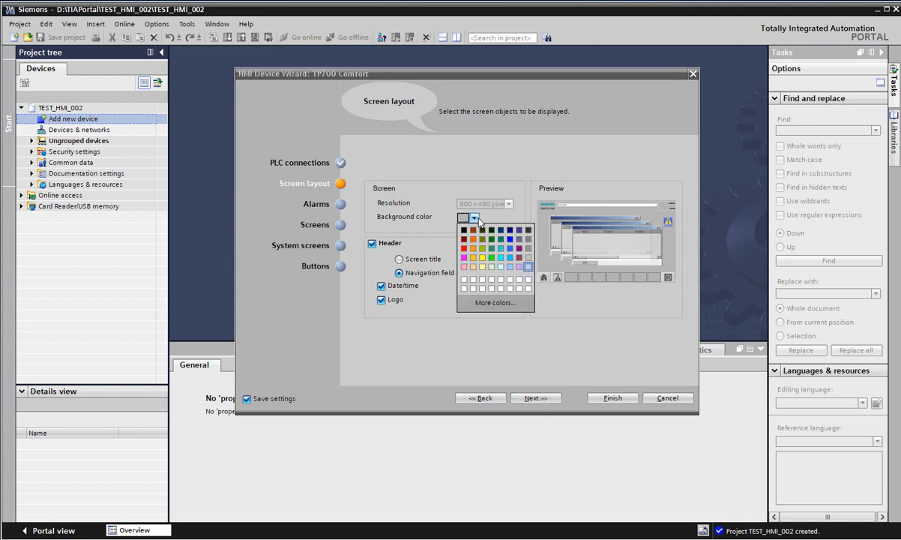
{"action": "left_click", "coordinate": [528, 267]}
Try the Screen title and Navigation field header variants, and switch the date/time and logo off and on
{"action": "left_click", "coordinate": [465, 260]}
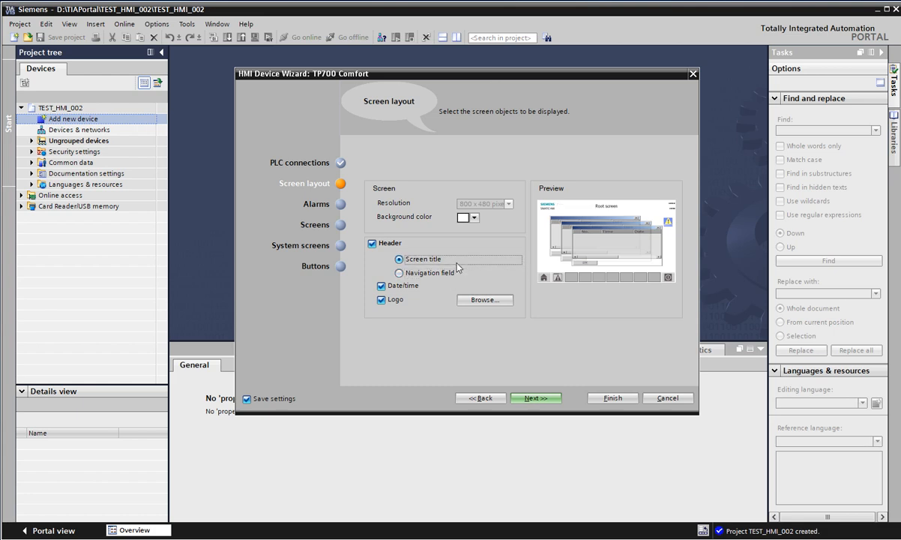
{"action": "left_click", "coordinate": [460, 272]}
{"action": "left_click", "coordinate": [466, 260]}
{"action": "left_click", "coordinate": [466, 274]}
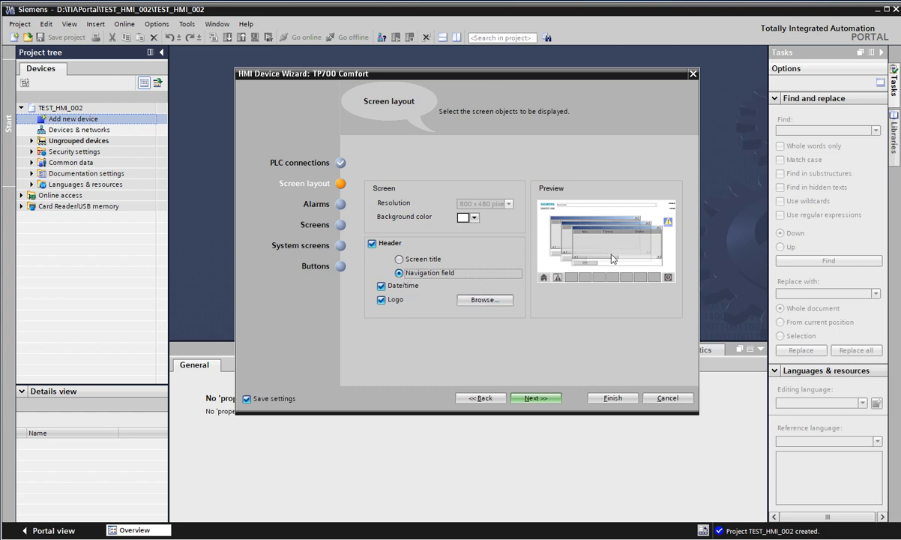
{"action": "left_click", "coordinate": [380, 286]}
{"action": "left_click", "coordinate": [381, 286]}
{"action": "left_click", "coordinate": [381, 300]}
{"action": "left_click", "coordinate": [384, 301]}
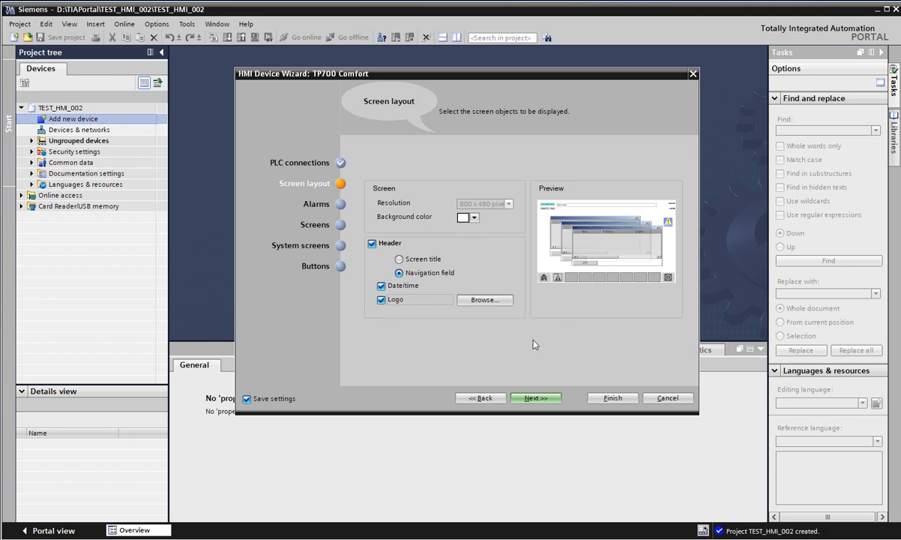
Accept the screen layout and configure alarms with the Alarm window for unacknowledged alarms, plus pending alarms and active system events
{"action": "left_click", "coordinate": [536, 398]}
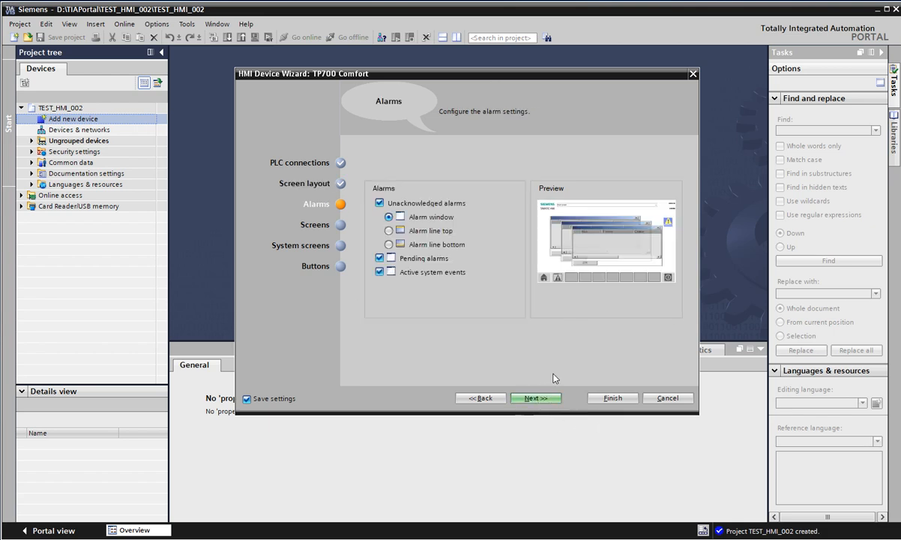
{"action": "left_click", "coordinate": [431, 233]}
{"action": "left_click", "coordinate": [432, 247]}
{"action": "left_click", "coordinate": [429, 217]}
{"action": "left_click", "coordinate": [427, 230]}
{"action": "left_click", "coordinate": [415, 217]}
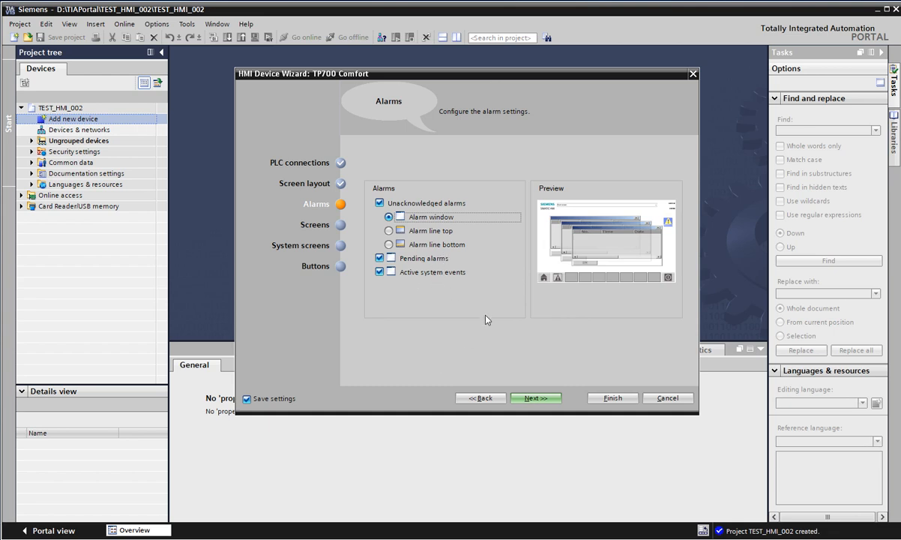
{"action": "left_click", "coordinate": [433, 259]}
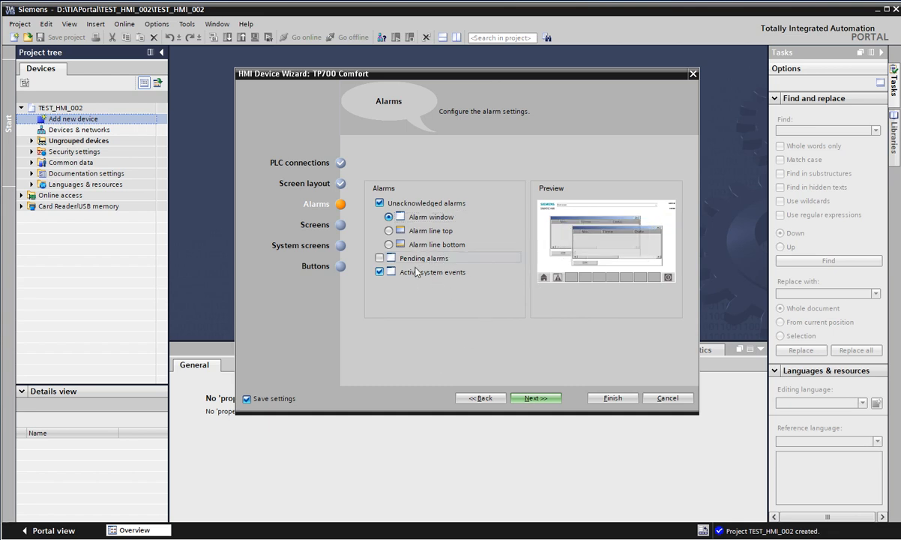
{"action": "left_click", "coordinate": [433, 273]}
{"action": "left_click", "coordinate": [432, 273]}
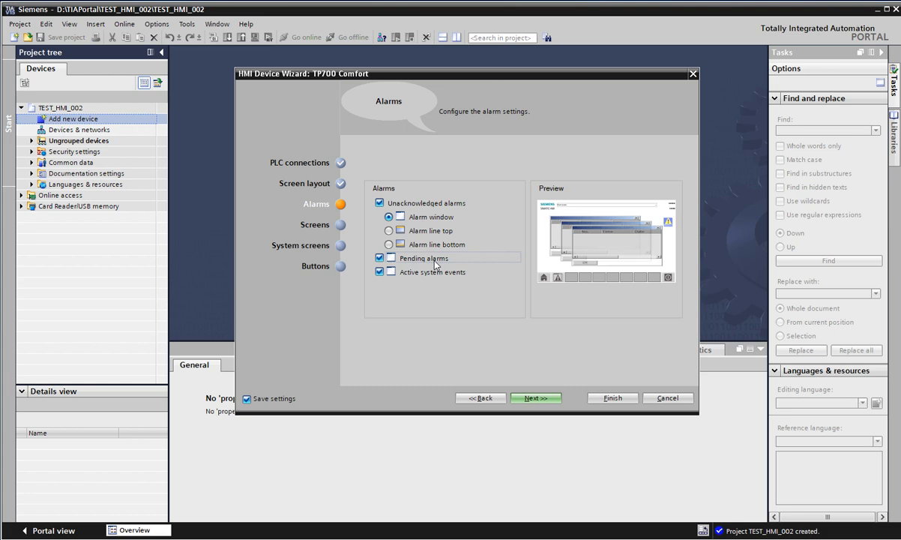
Accept the alarm settings and add two child screens under the root screen in the screen navigation
{"action": "left_click", "coordinate": [536, 399]}
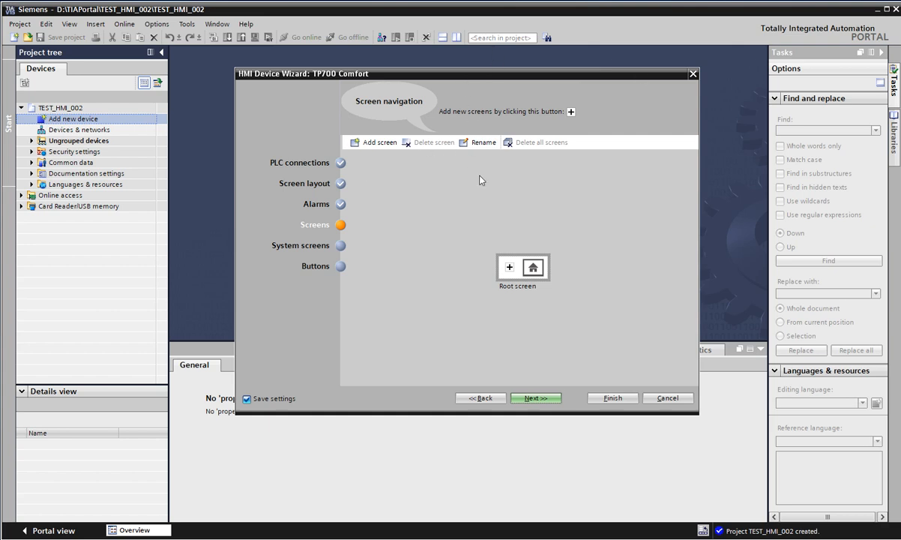
{"action": "left_click", "coordinate": [509, 267]}
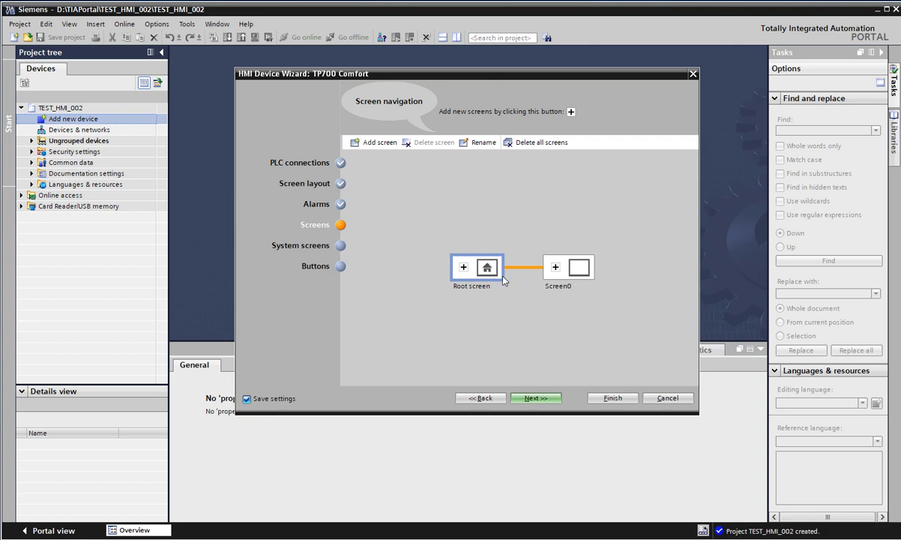
{"action": "left_click", "coordinate": [463, 266]}
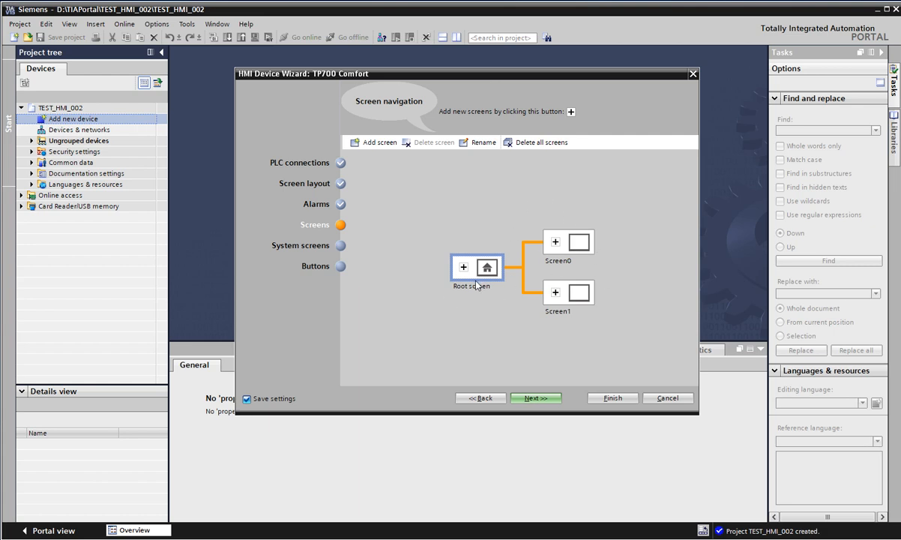
Enable the system screens with System settings and the screen for operating modes, language switching, Control Panel and Stop Runtime
{"action": "left_click", "coordinate": [535, 398]}
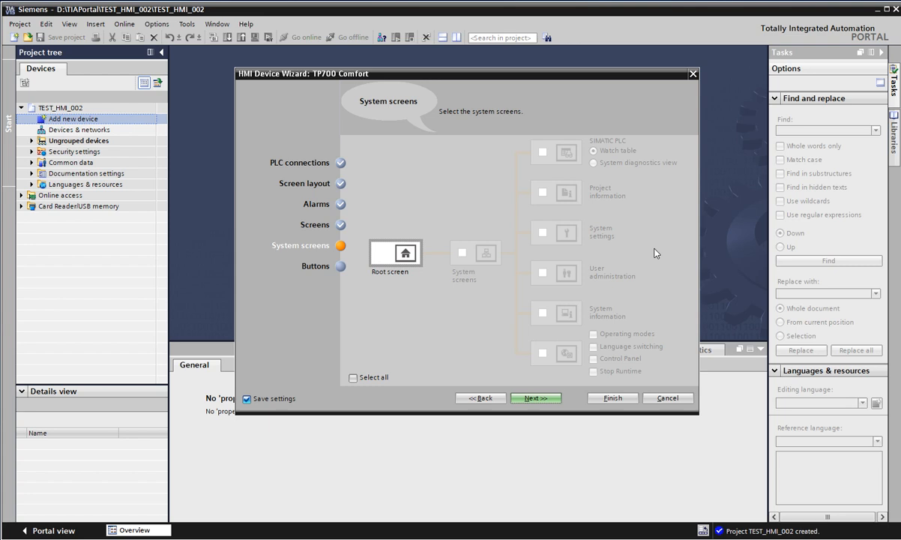
{"action": "left_click", "coordinate": [462, 252]}
{"action": "left_click", "coordinate": [543, 354]}
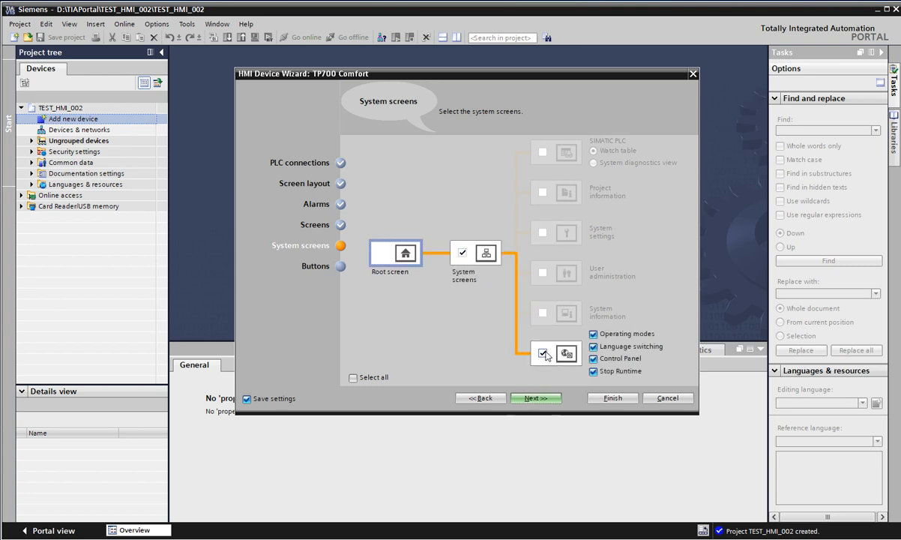
{"action": "left_click", "coordinate": [543, 232]}
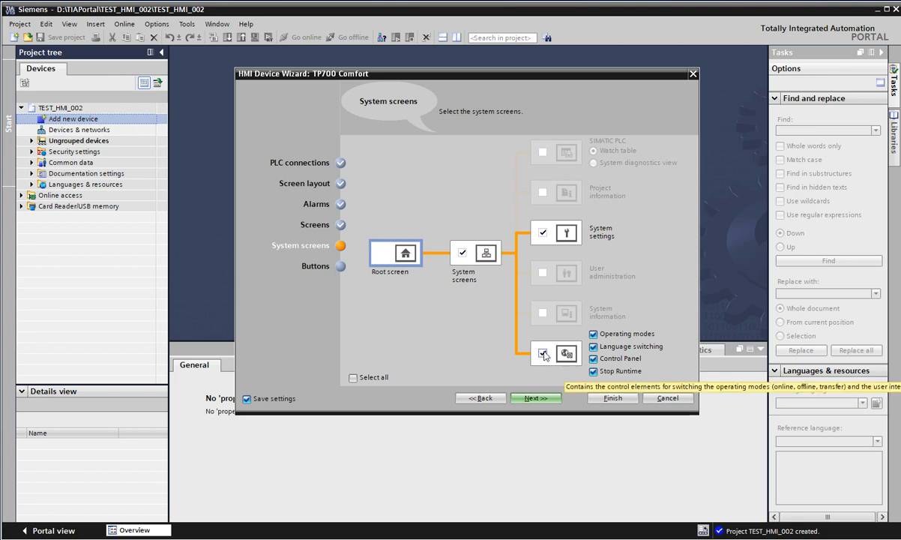
Deselect the system settings, the operating modes screen and the parent System screens node, and accept the wizard page
{"action": "left_click", "coordinate": [544, 354]}
{"action": "left_click", "coordinate": [542, 232]}
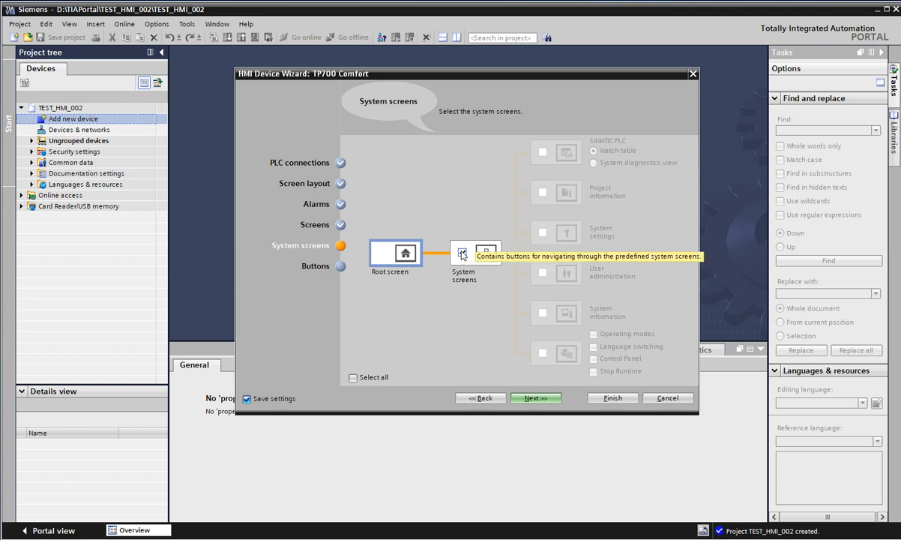
{"action": "left_click", "coordinate": [462, 253]}
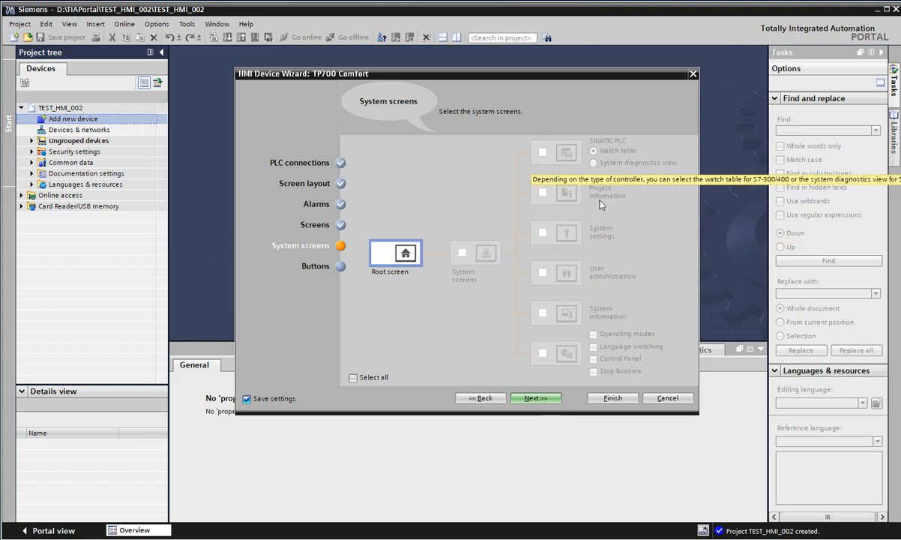
{"action": "left_click", "coordinate": [533, 396]}
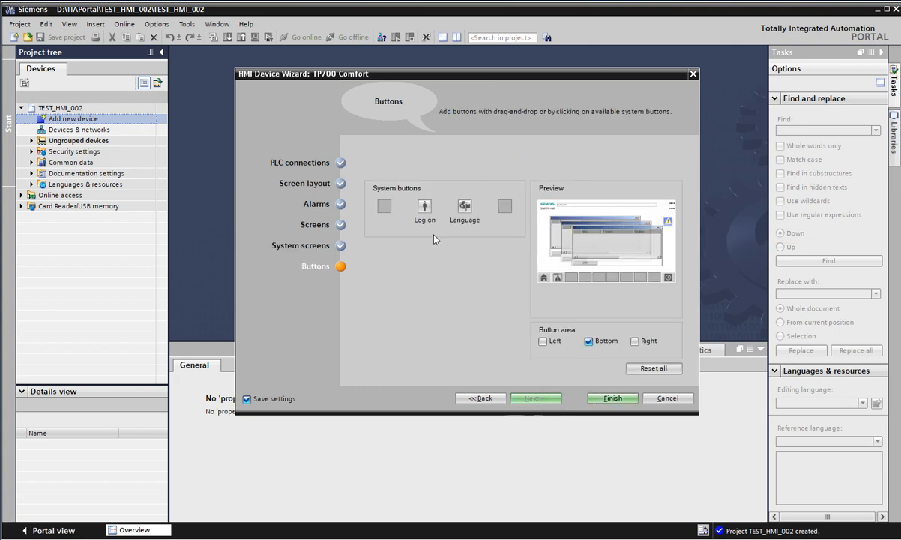
Place the Log on and Language system buttons side by side in the bottom button area, and finish the wizard
{"action": "left_click_drag", "start_coordinate": [427, 212], "coordinate": [653, 280]}
{"action": "left_click_drag", "start_coordinate": [465, 205], "coordinate": [640, 278]}
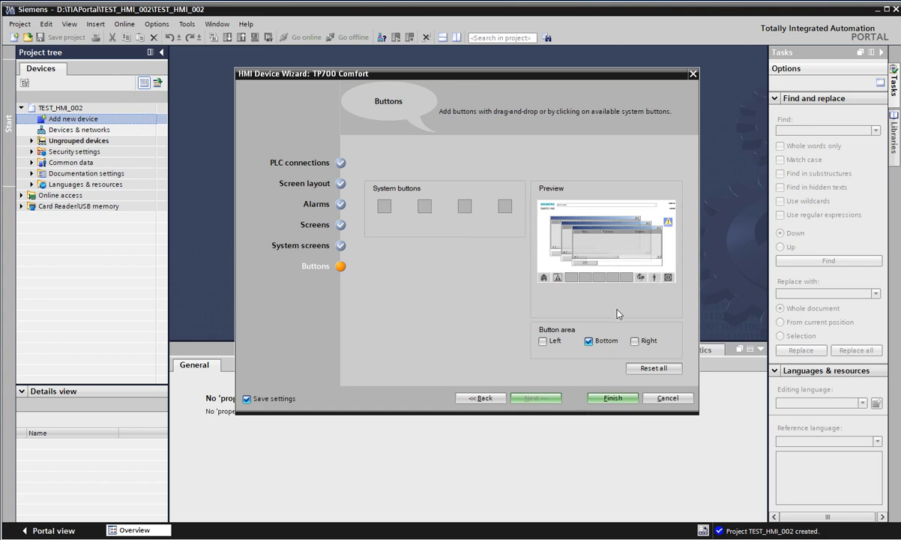
{"action": "left_click", "coordinate": [604, 401]}
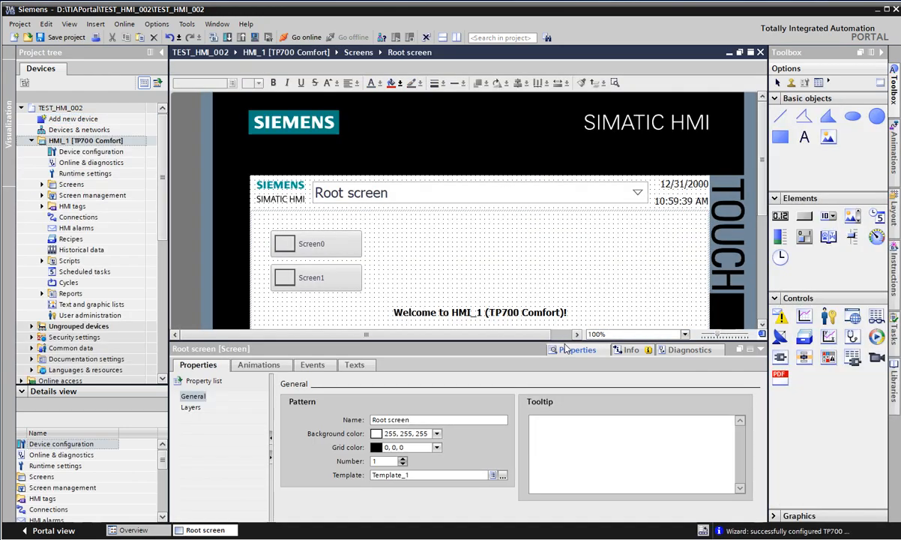
Enlarge the screen editor area by shrinking the properties pane, and bring the whole root screen into view
{"action": "left_click_drag", "start_coordinate": [565, 338], "coordinate": [564, 410]}
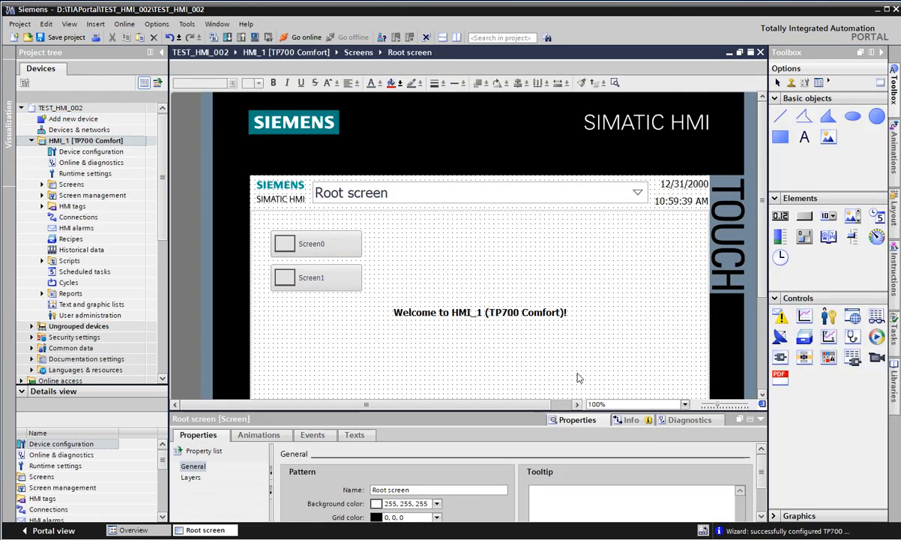
{"action": "scroll", "coordinate": [637, 204], "scroll_direction": "down", "scroll_amount": 3}
{"action": "scroll", "coordinate": [636, 204], "scroll_direction": "up", "scroll_amount": 1}
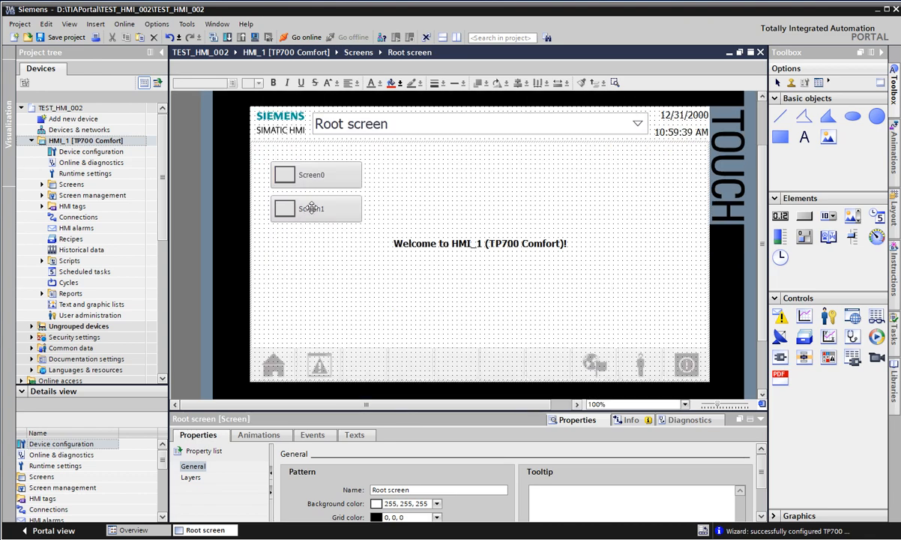
Try freehand placement of the navigation buttons, with Screen1 just above the bottom button bar and Screen0 slightly lower
{"action": "left_click", "coordinate": [311, 175]}
{"action": "left_click", "coordinate": [551, 203]}
{"action": "left_click_drag", "start_coordinate": [324, 203], "coordinate": [317, 321]}
{"action": "left_click_drag", "start_coordinate": [313, 171], "coordinate": [323, 198]}
{"action": "left_click", "coordinate": [314, 204]}
{"action": "left_click", "coordinate": [464, 187]}
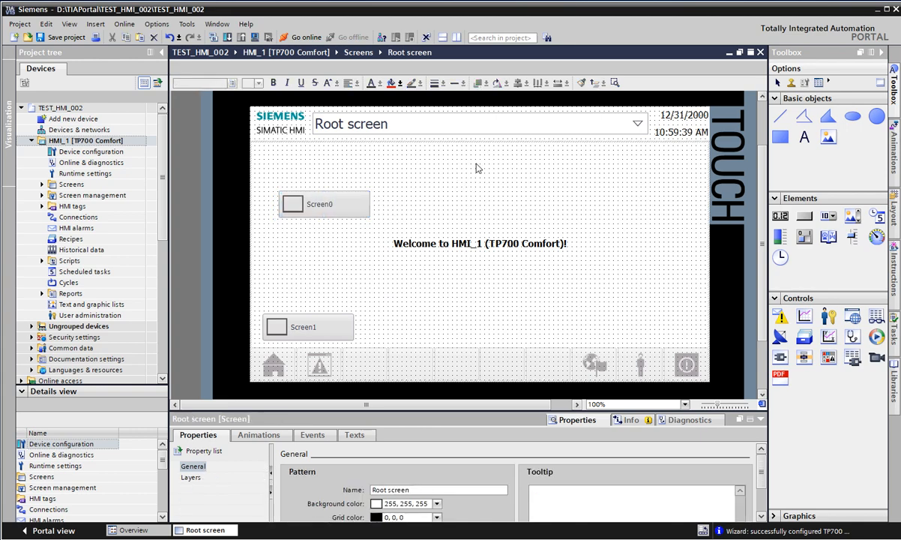
{"action": "left_click", "coordinate": [318, 196]}
{"action": "left_click_drag", "start_coordinate": [319, 196], "coordinate": [344, 207]}
{"action": "left_click", "coordinate": [475, 182]}
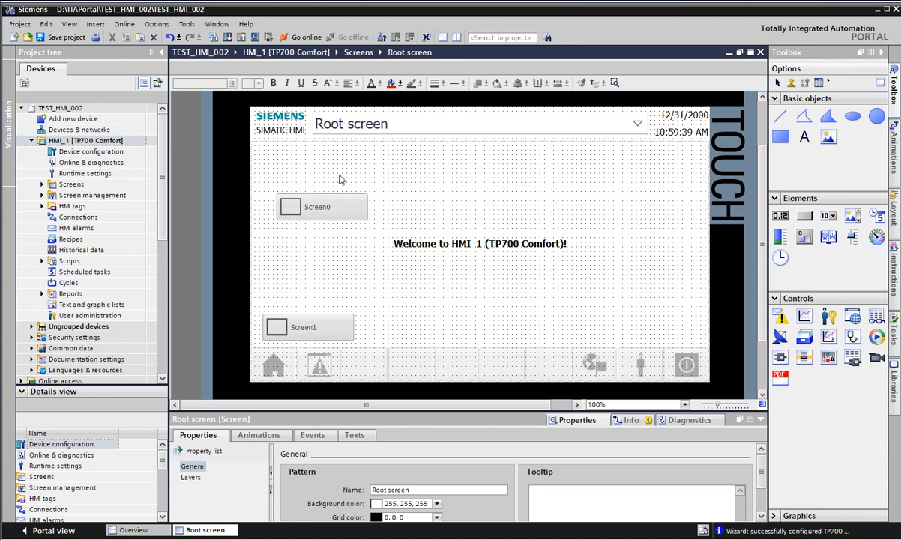
Set the screen editor to Snap to grid in the Screens section of the Visualization settings
{"action": "left_click", "coordinate": [154, 27]}
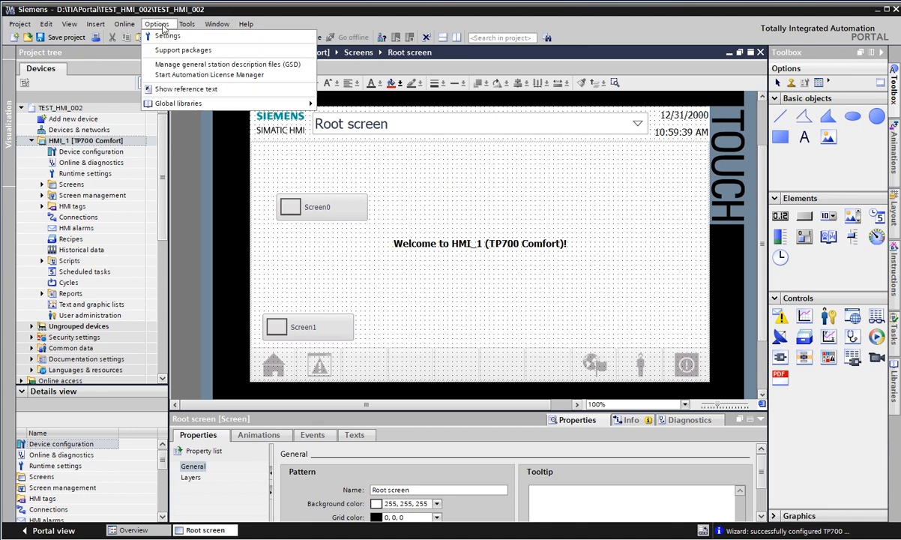
{"action": "left_click", "coordinate": [165, 36]}
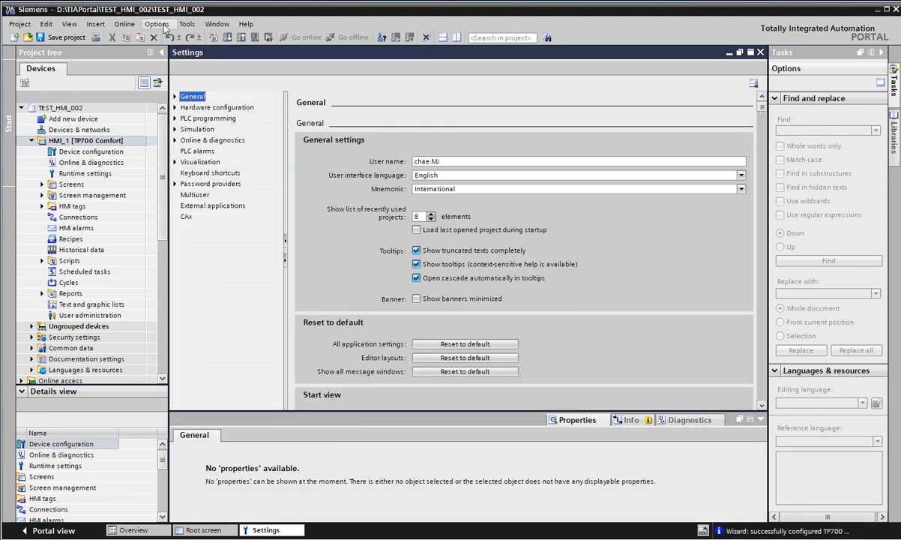
{"action": "left_click", "coordinate": [164, 27]}
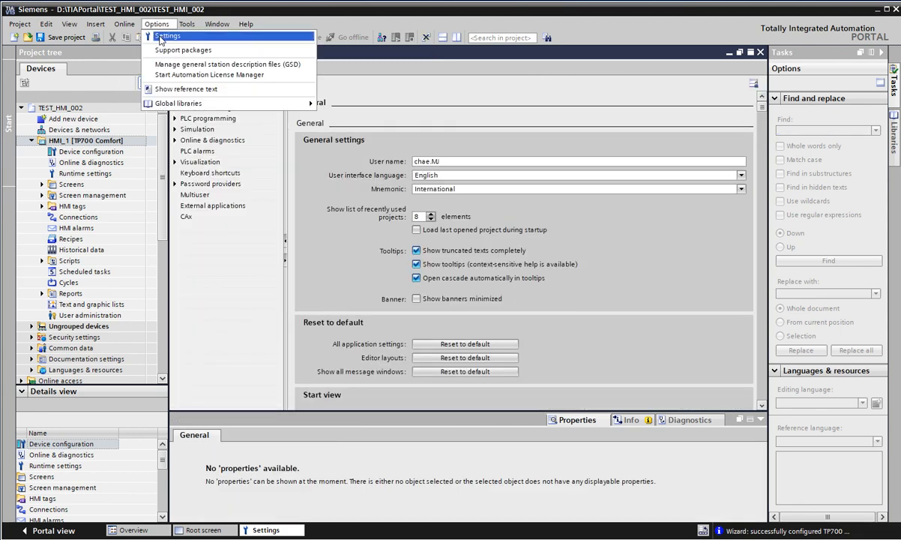
{"action": "left_click", "coordinate": [231, 296]}
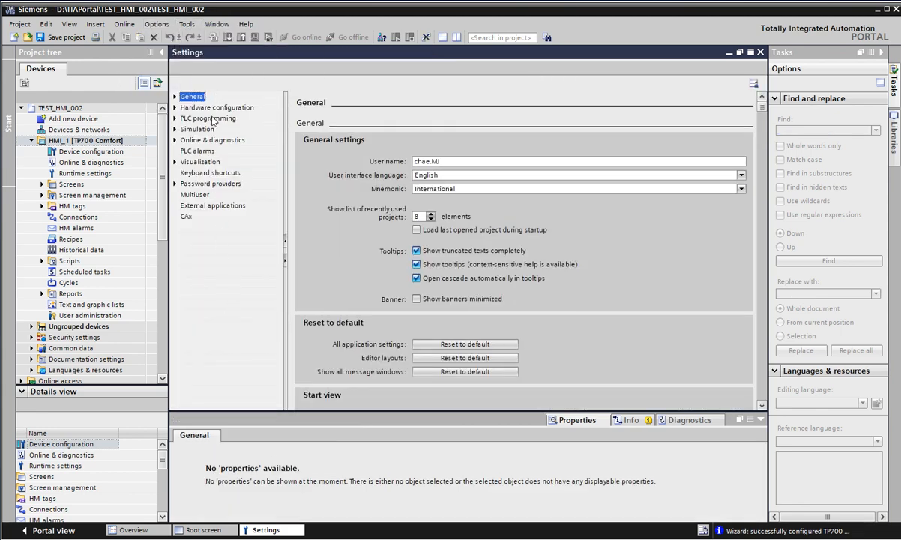
{"action": "left_click", "coordinate": [201, 163]}
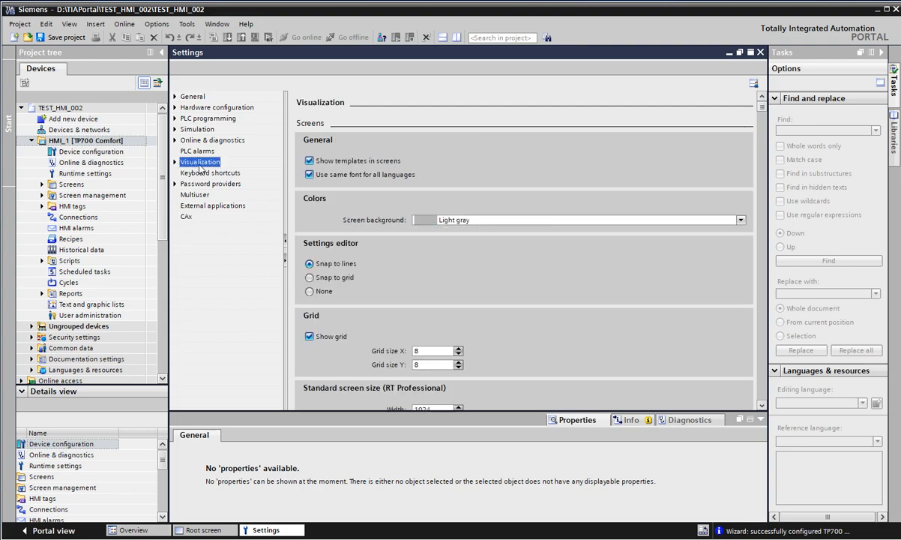
{"action": "double_click", "coordinate": [200, 163]}
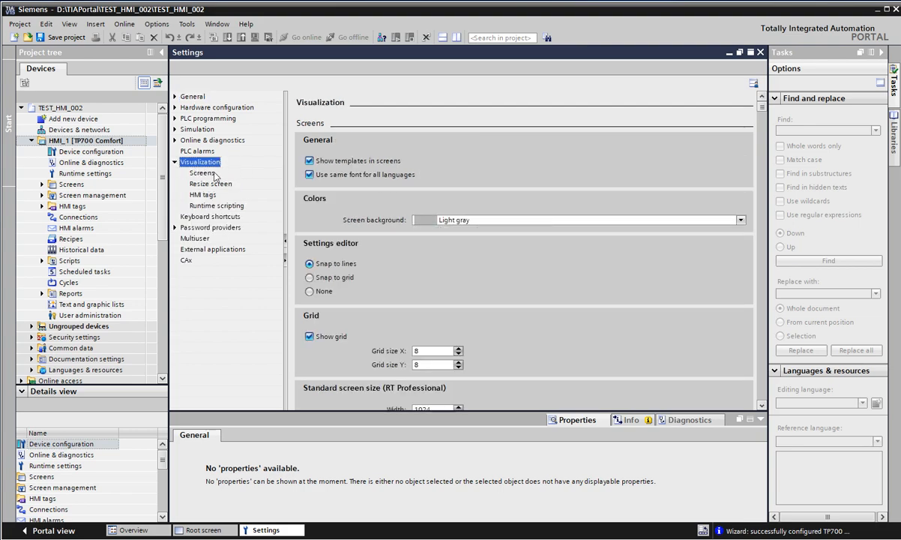
{"action": "left_click", "coordinate": [202, 173]}
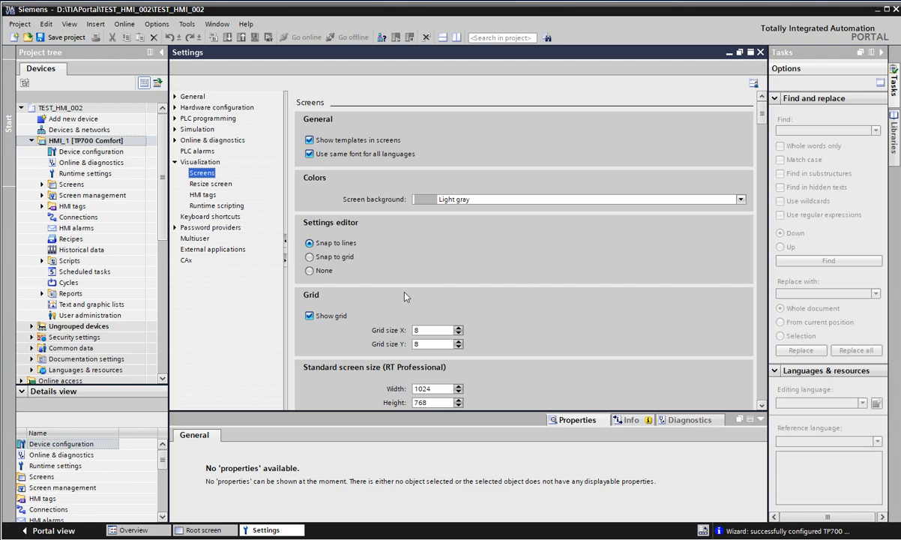
{"action": "left_click", "coordinate": [348, 257]}
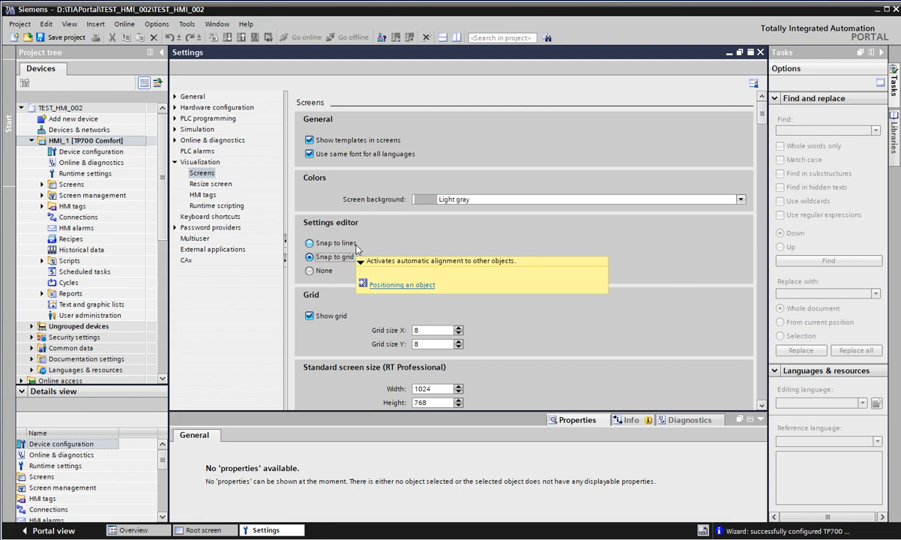
{"action": "left_click", "coordinate": [729, 52]}
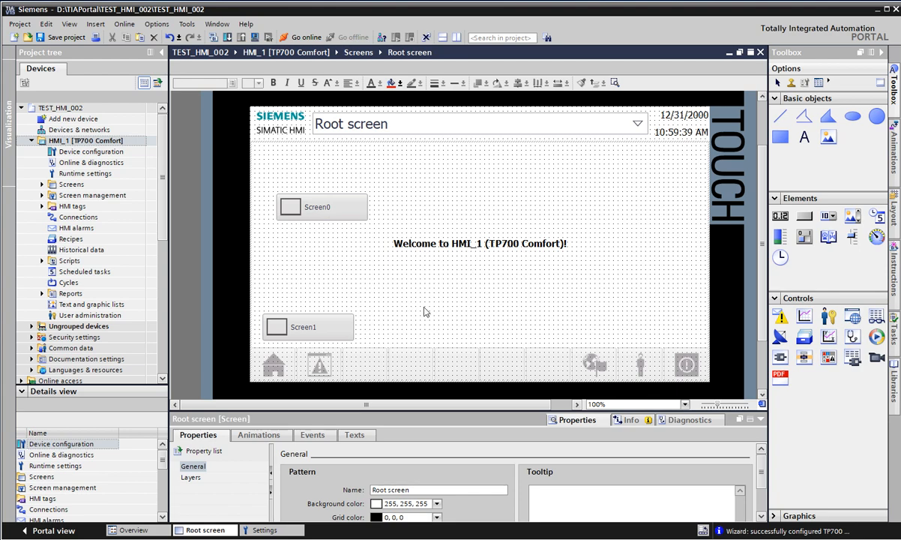
Set the screen grid size to 10 in both X and Y, and close the settings
{"action": "left_click", "coordinate": [261, 529]}
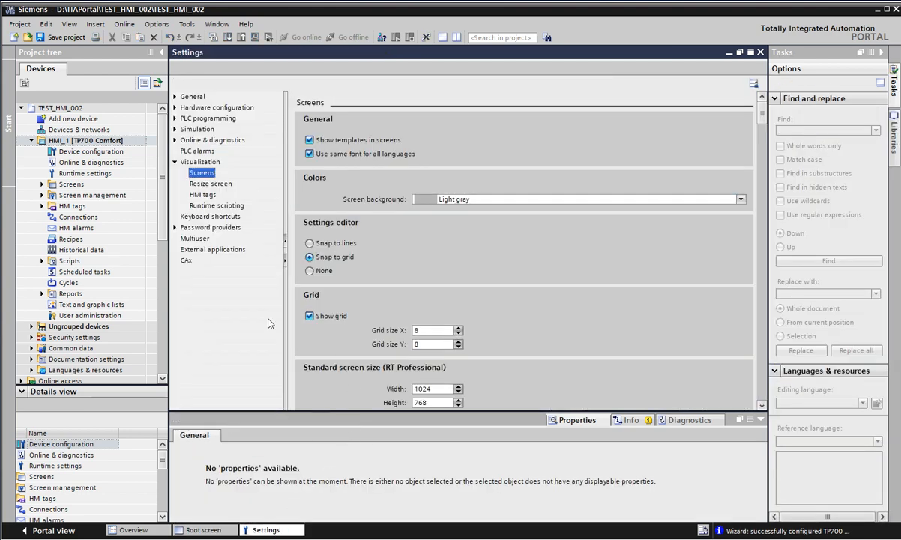
{"action": "left_click", "coordinate": [319, 256]}
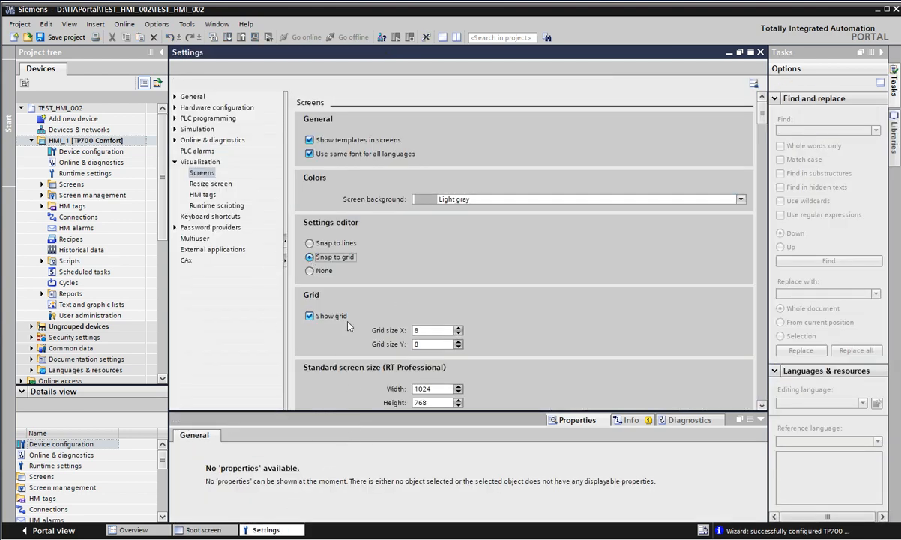
{"action": "key", "text": "Tab"}
{"action": "key", "text": "Tab"}
{"action": "type", "text": "10"}
{"action": "key", "text": "Tab"}
{"action": "type", "text": "10"}
{"action": "scroll", "coordinate": [533, 277], "scroll_direction": "down", "scroll_amount": 3}
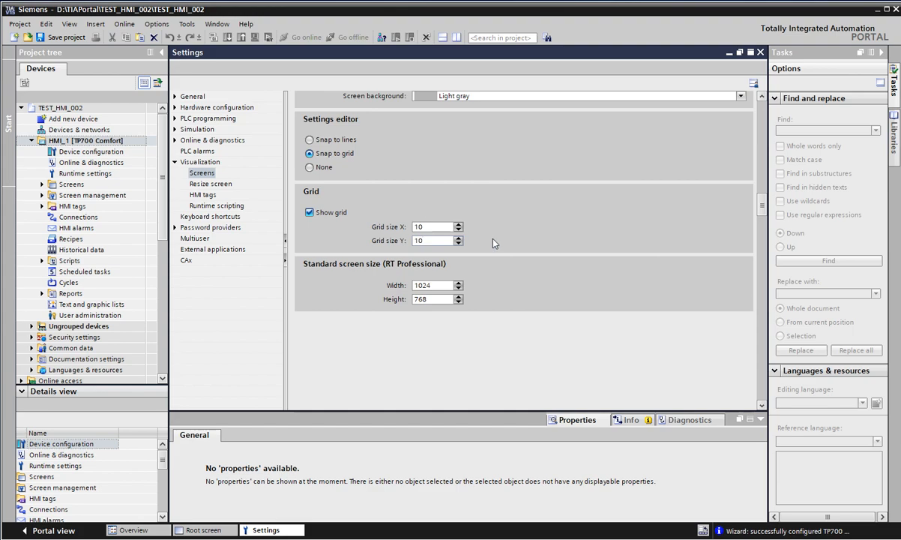
{"action": "scroll", "coordinate": [524, 239], "scroll_direction": "up", "scroll_amount": 1}
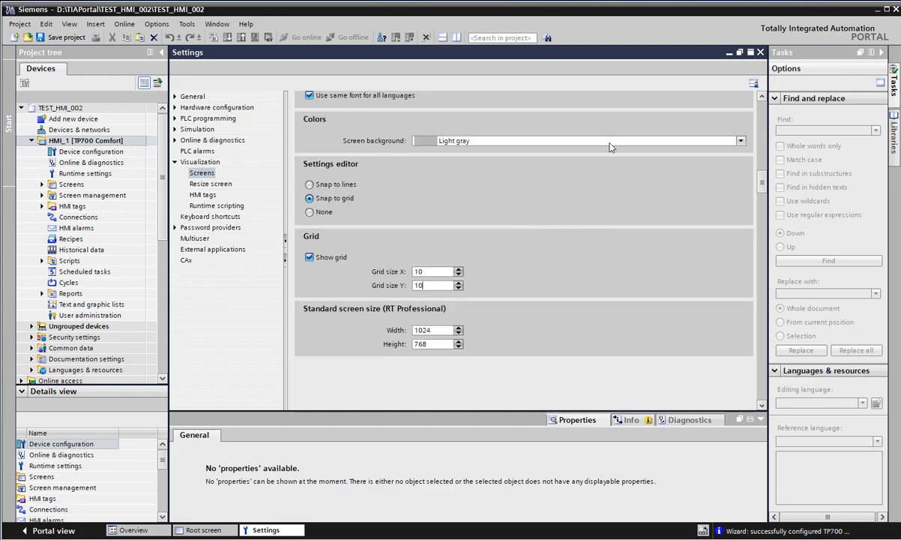
{"action": "left_click", "coordinate": [760, 53]}
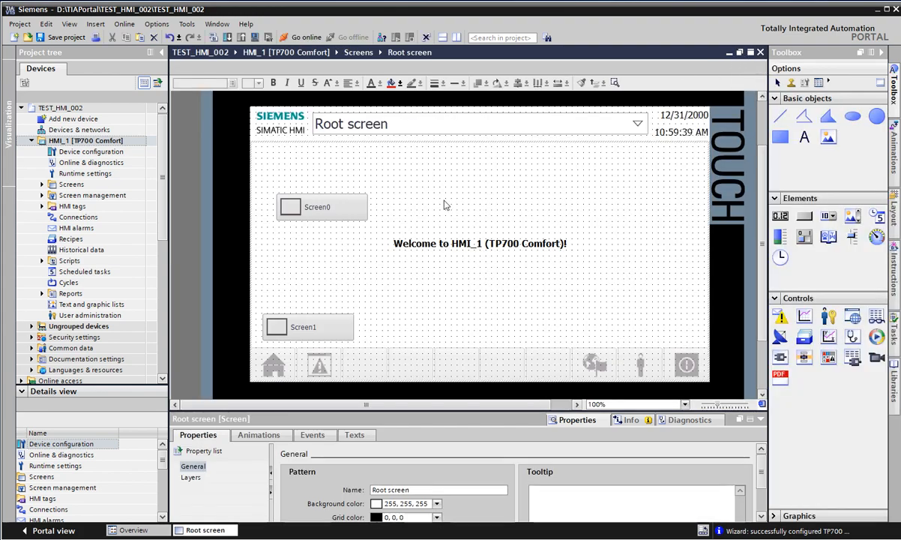
Try moving the Screen0 button on the 10-unit grid, placing it slightly higher and further right
{"action": "left_click_drag", "start_coordinate": [321, 197], "coordinate": [303, 255]}
{"action": "left_click_drag", "start_coordinate": [300, 245], "coordinate": [344, 187]}
{"action": "left_click", "coordinate": [327, 187]}
{"action": "left_click", "coordinate": [453, 185]}
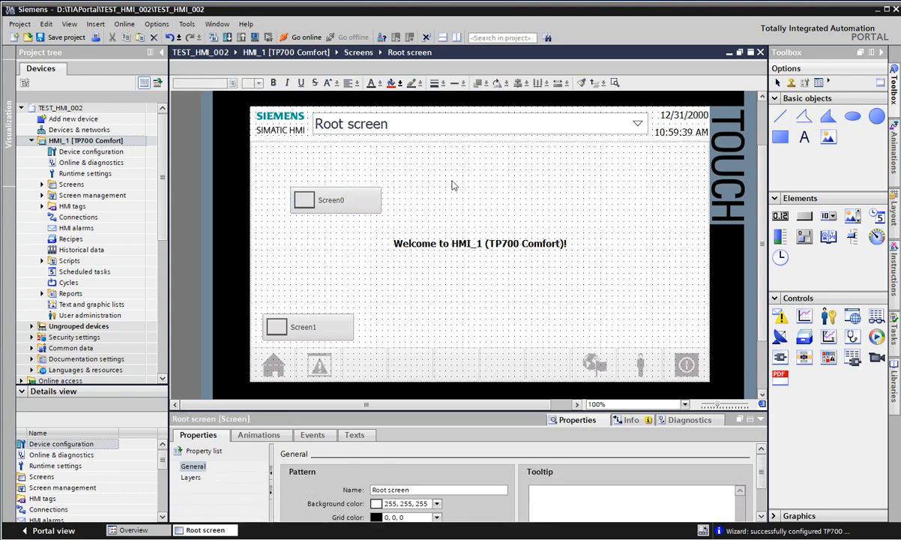
Set the screen grid size to 5 in both X and Y in the visualization settings, and close them
{"action": "left_click", "coordinate": [157, 25]}
{"action": "left_click", "coordinate": [168, 36]}
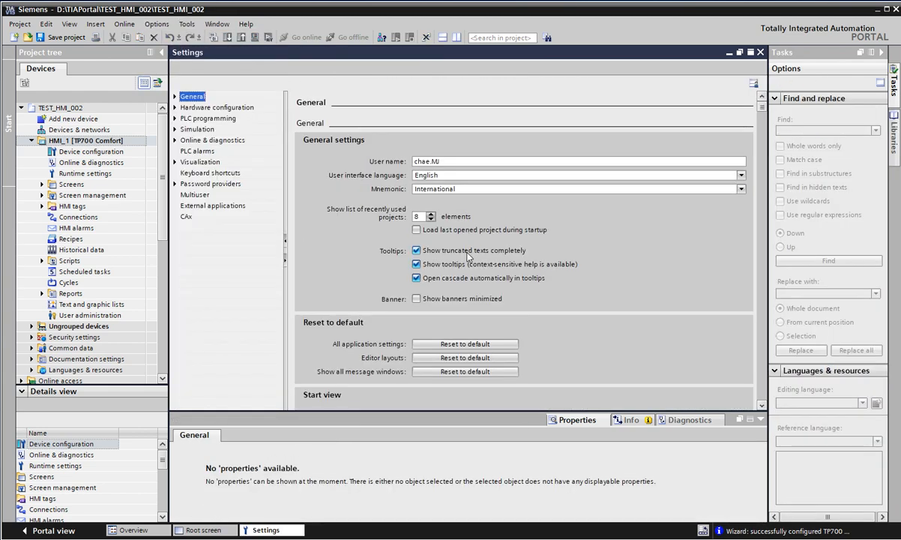
{"action": "scroll", "coordinate": [467, 255], "scroll_direction": "down", "scroll_amount": 3}
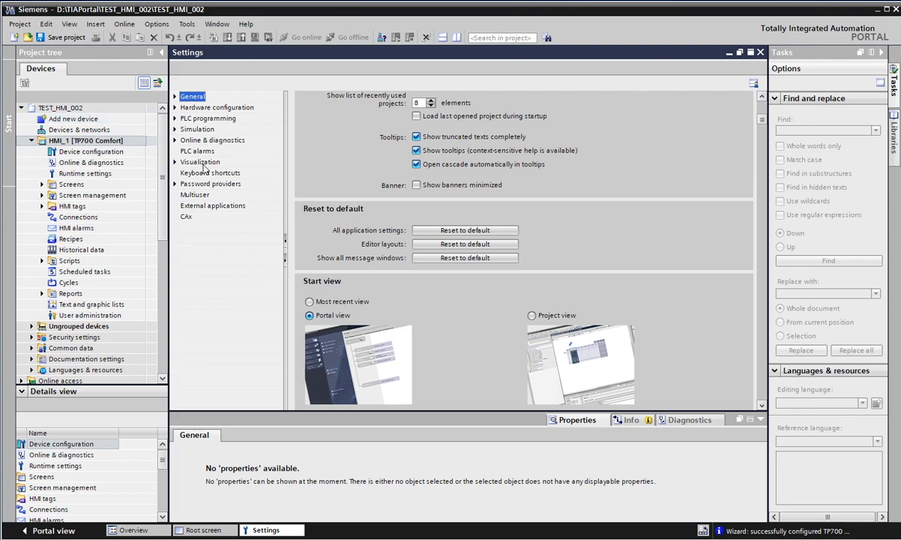
{"action": "left_click", "coordinate": [199, 161]}
{"action": "left_click", "coordinate": [201, 172]}
{"action": "scroll", "coordinate": [447, 233], "scroll_direction": "down", "scroll_amount": 1}
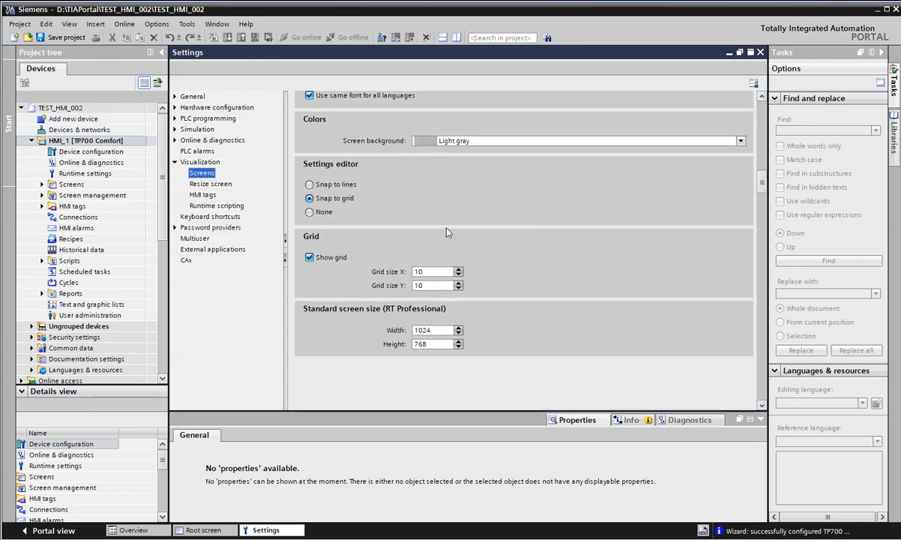
{"action": "left_click_drag", "start_coordinate": [430, 272], "coordinate": [373, 275]}
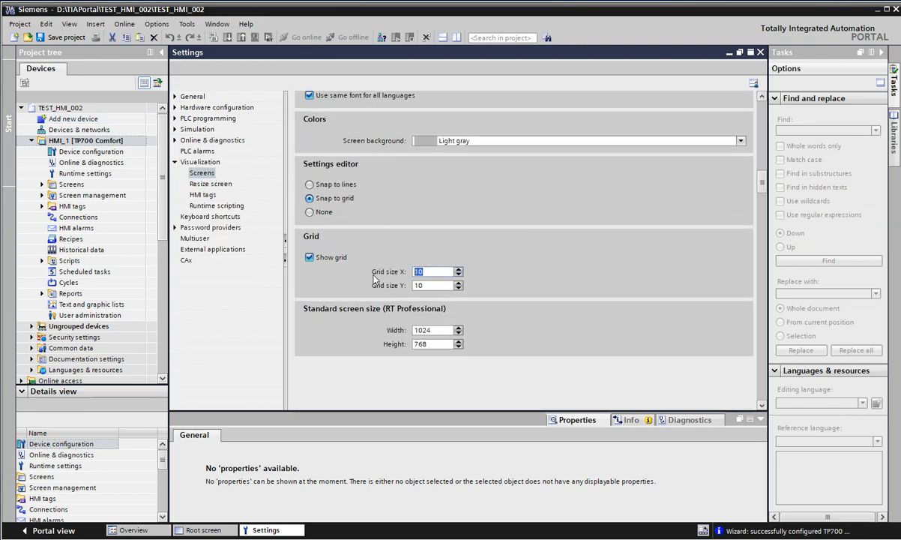
{"action": "type", "text": "5"}
{"action": "left_click_drag", "start_coordinate": [428, 286], "coordinate": [344, 286]}
{"action": "type", "text": "5"}
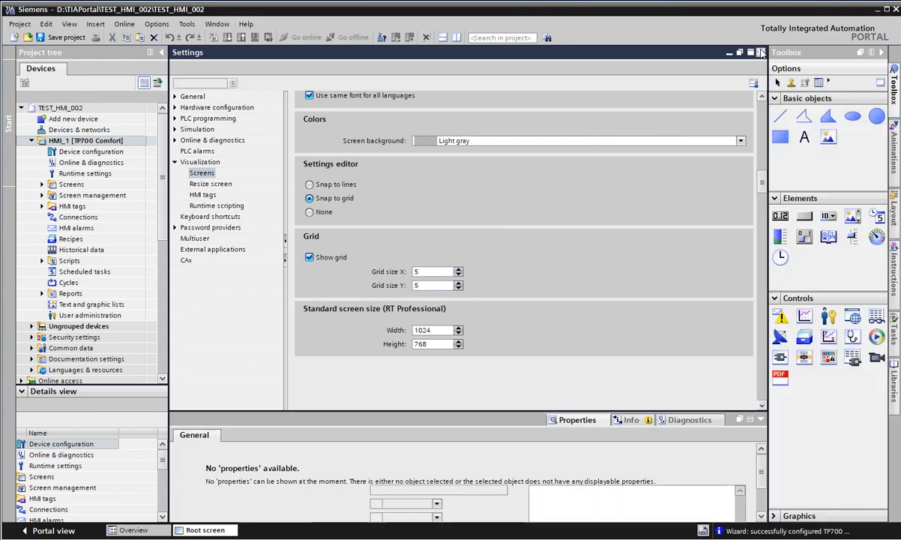
{"action": "left_click", "coordinate": [760, 52]}
Try the finer grid by moving the Screen1 button up from the bottom bar and the Screen0 button towards the upper left
{"action": "left_click_drag", "start_coordinate": [357, 201], "coordinate": [325, 213]}
{"action": "left_click_drag", "start_coordinate": [292, 327], "coordinate": [307, 288]}
{"action": "left_click", "coordinate": [504, 185]}
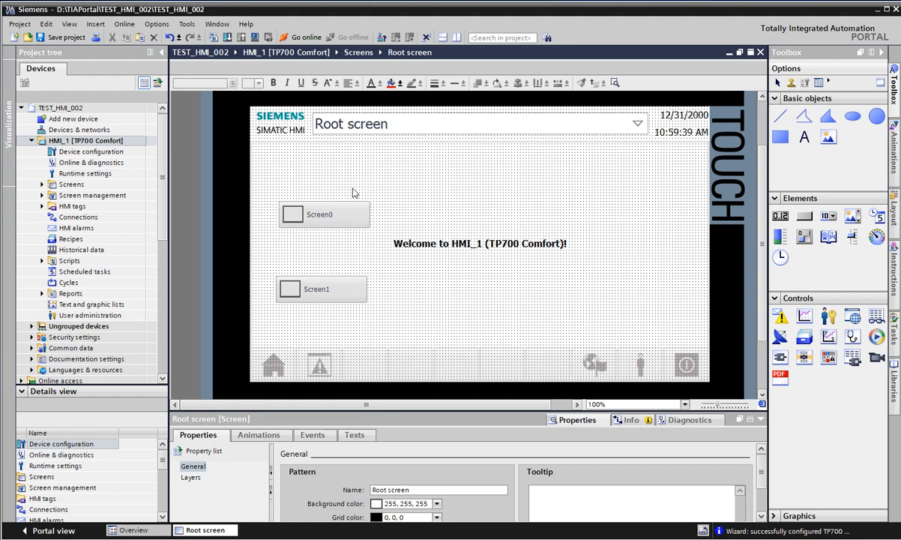
{"action": "left_click_drag", "start_coordinate": [311, 217], "coordinate": [307, 192]}
{"action": "left_click", "coordinate": [424, 179]}
{"action": "left_click", "coordinate": [416, 191]}
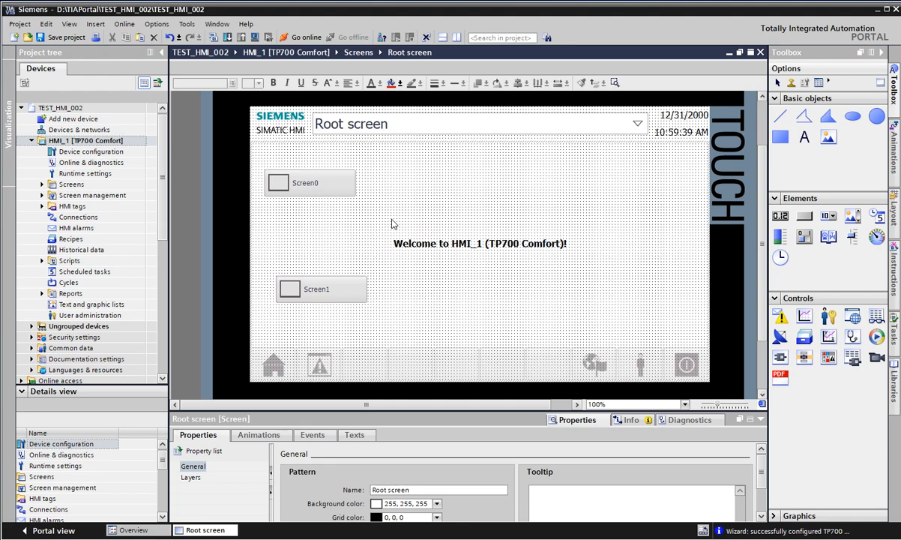
Stack the Screen1 button directly below Screen0 near the root screen's upper-left corner, with their left edges aligned
{"action": "mouse_move", "coordinate": [283, 190]}
{"action": "left_mouse_down"}
{"action": "mouse_move", "coordinate": [289, 166]}
{"action": "mouse_move", "coordinate": [289, 174]}
{"action": "left_mouse_up"}
{"action": "left_click_drag", "start_coordinate": [327, 292], "coordinate": [322, 210]}
{"action": "left_click", "coordinate": [453, 190]}
{"action": "left_click", "coordinate": [311, 175]}
{"action": "left_click", "coordinate": [399, 187]}
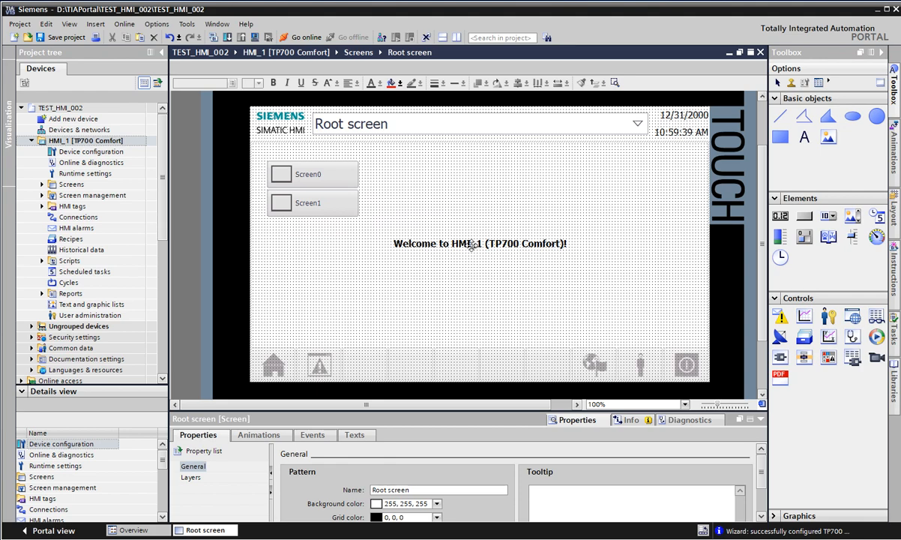
Expand the Screens folder of HMI_1 and go through the Root screen, Screen0 and Screen1 entries
{"action": "scroll", "coordinate": [450, 191], "scroll_direction": "down", "scroll_amount": 1}
{"action": "scroll", "coordinate": [337, 172], "scroll_direction": "up", "scroll_amount": 2}
{"action": "double_click", "coordinate": [101, 188]}
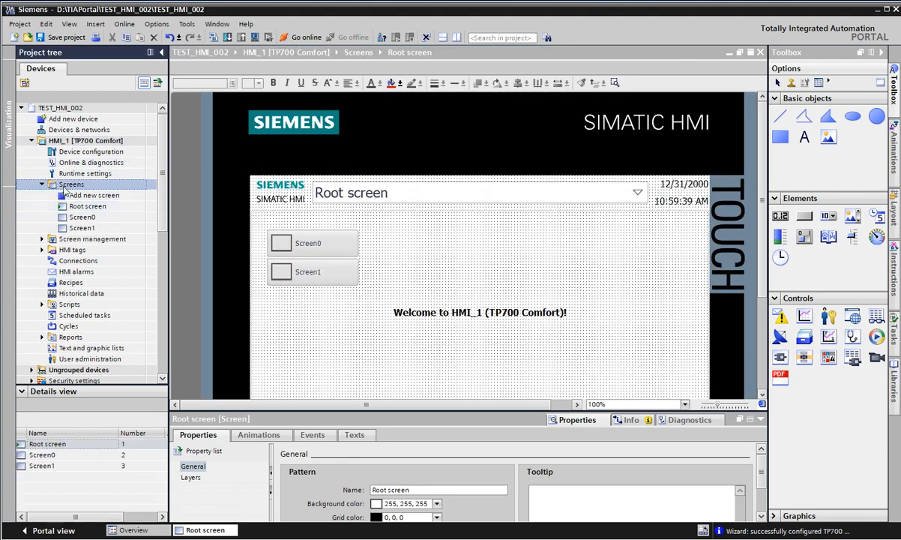
{"action": "left_click", "coordinate": [87, 207]}
{"action": "left_click", "coordinate": [88, 217]}
{"action": "left_click", "coordinate": [90, 227]}
{"action": "left_click", "coordinate": [88, 217]}
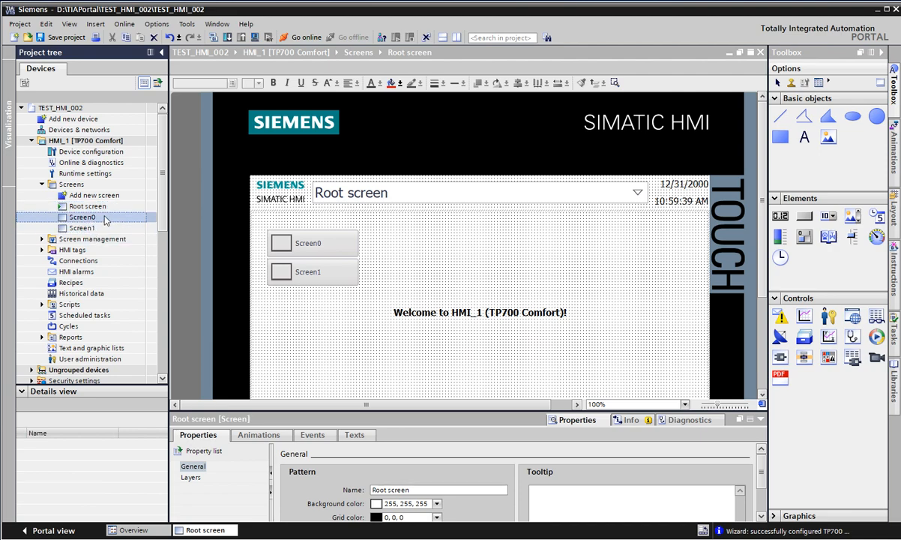
{"action": "scroll", "coordinate": [545, 259], "scroll_direction": "down", "scroll_amount": 1}
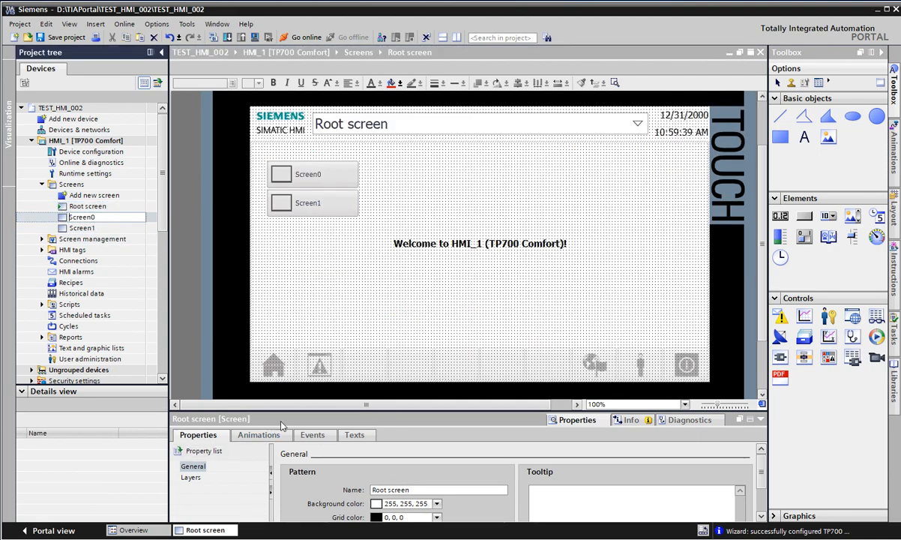
Open the Root screen, Screen0 and Screen1 in the editor, return to the Root screen and enlarge its editing area
{"action": "left_click_drag", "start_coordinate": [301, 410], "coordinate": [305, 304]}
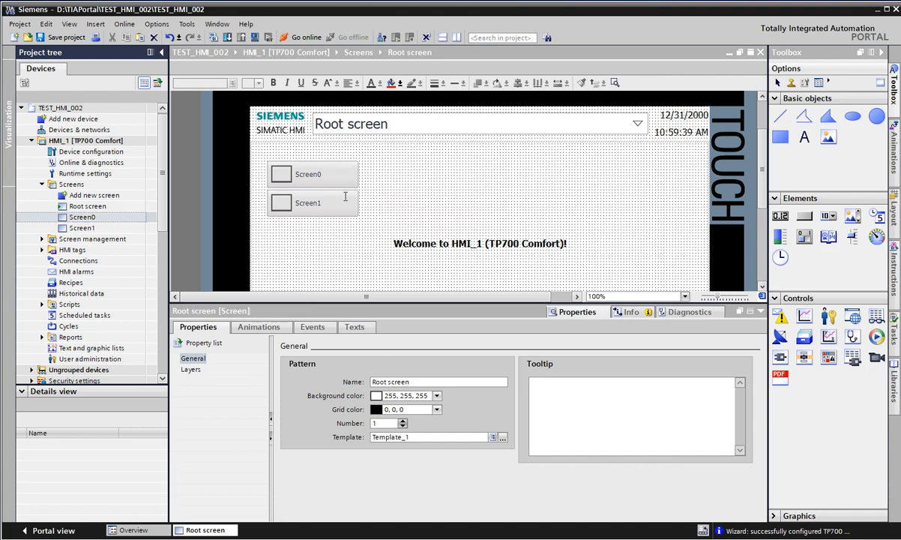
{"action": "double_click", "coordinate": [93, 206]}
{"action": "double_click", "coordinate": [101, 216]}
{"action": "double_click", "coordinate": [100, 228]}
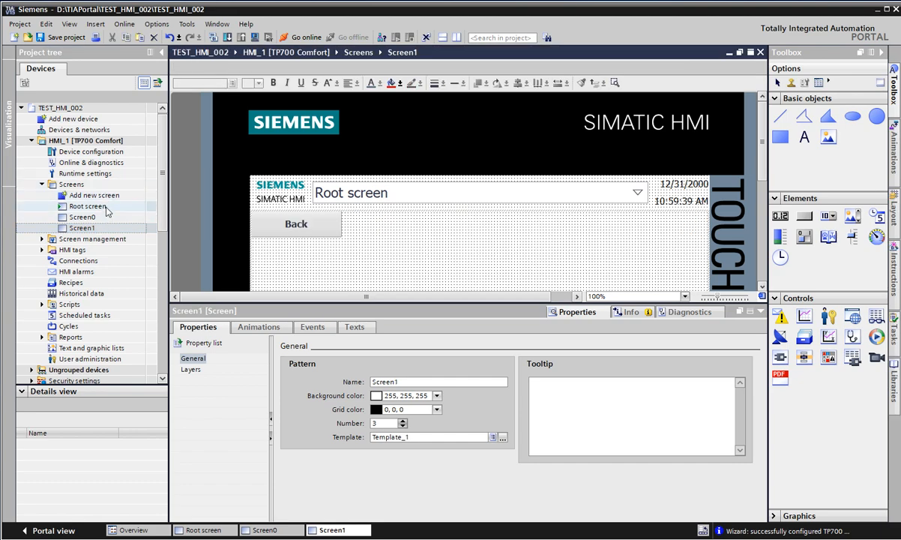
{"action": "double_click", "coordinate": [105, 209]}
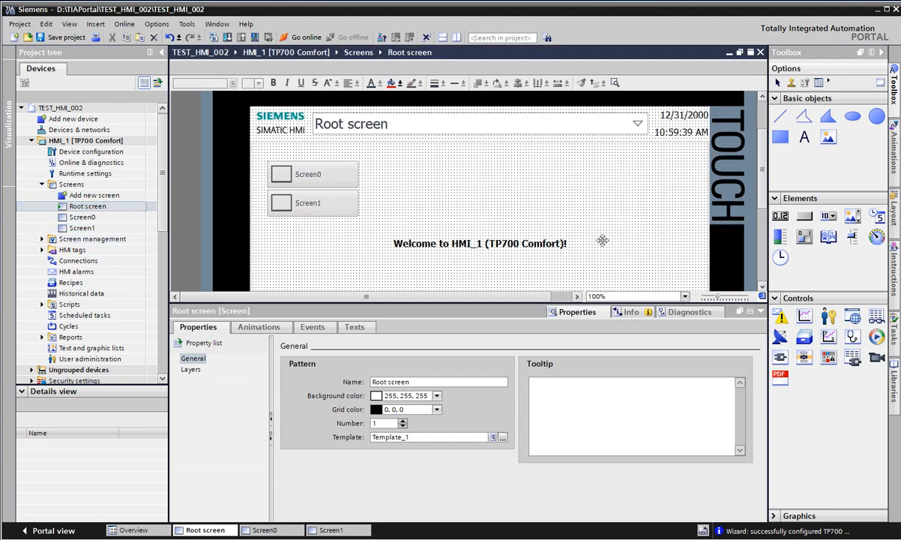
{"action": "left_click_drag", "start_coordinate": [589, 303], "coordinate": [590, 376]}
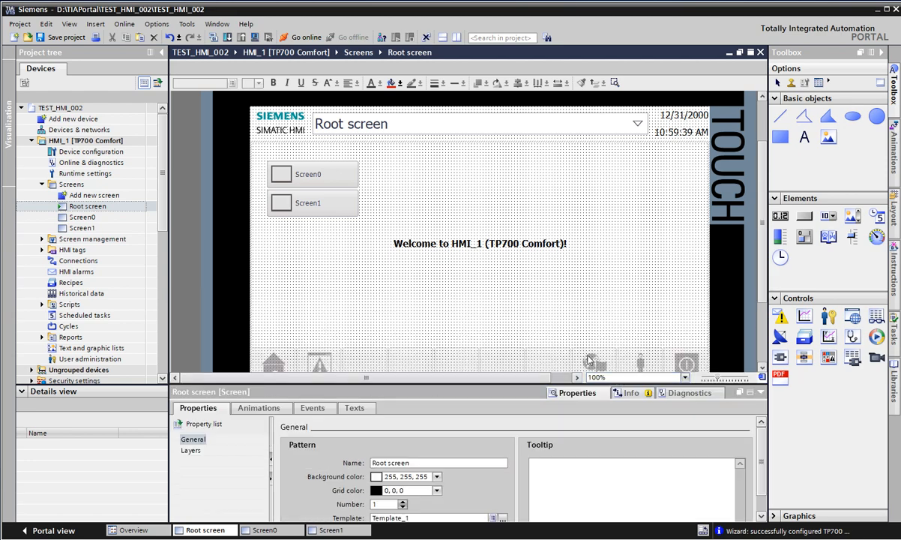
Examine the folders in the toolbox's Graphics section, and collapse the section again
{"action": "left_click", "coordinate": [832, 168]}
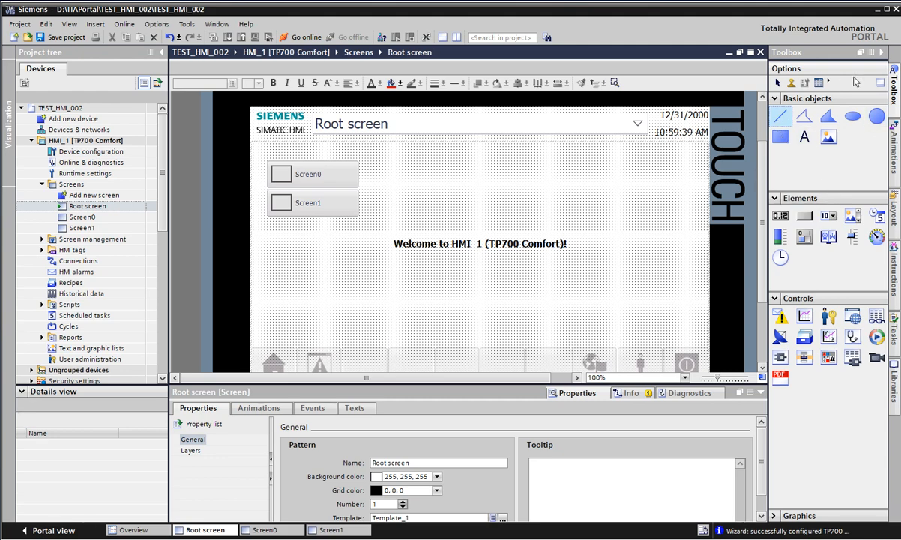
{"action": "left_click", "coordinate": [776, 517]}
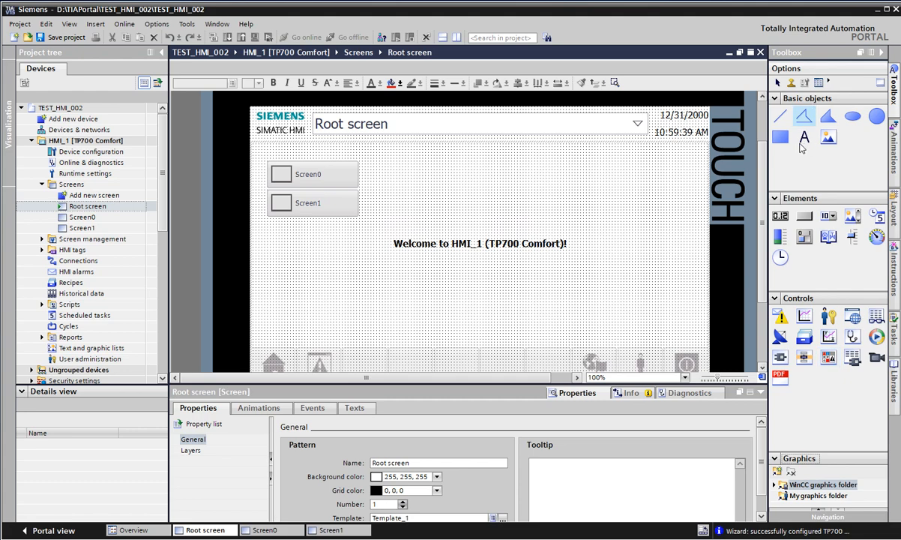
{"action": "left_click", "coordinate": [780, 458]}
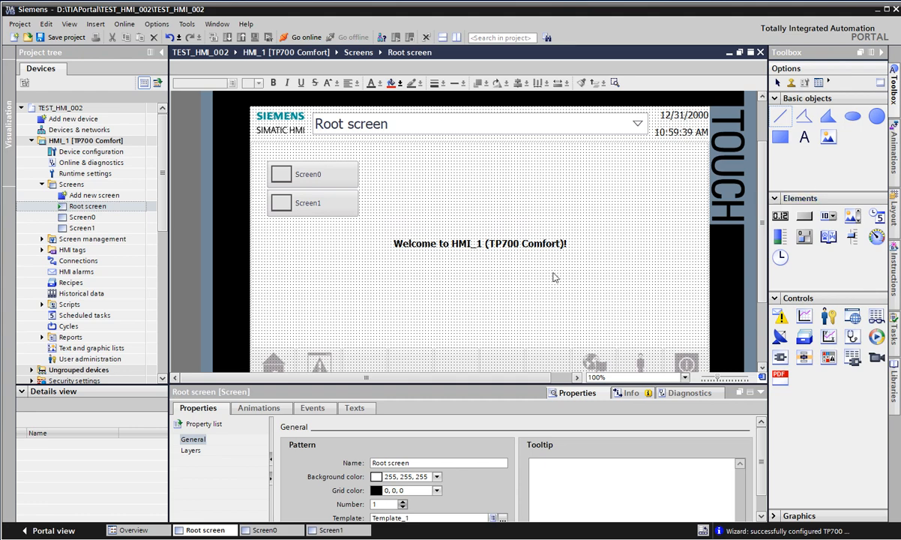
Narrow the Welcome text field and move it up beside the Screen0 button, under the root screen's header
{"action": "left_click", "coordinate": [501, 241]}
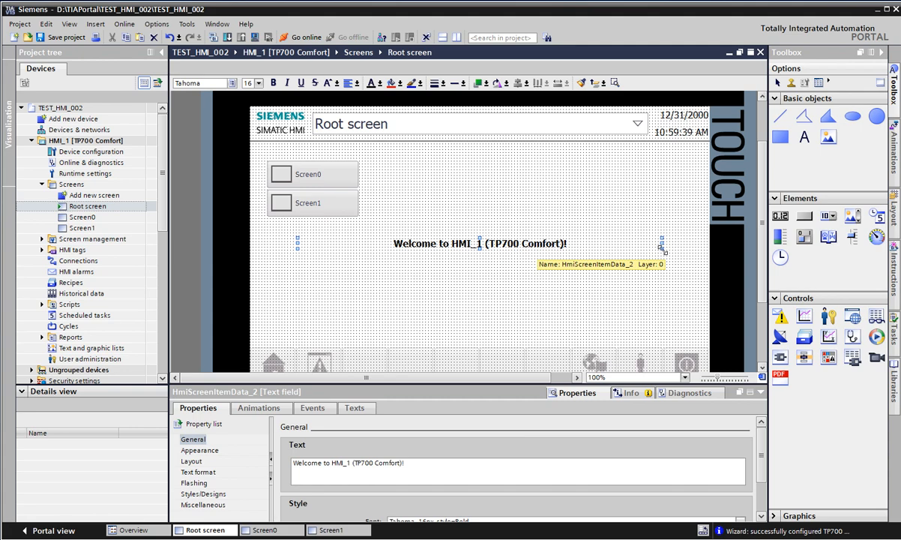
{"action": "left_click_drag", "start_coordinate": [662, 242], "coordinate": [626, 164]}
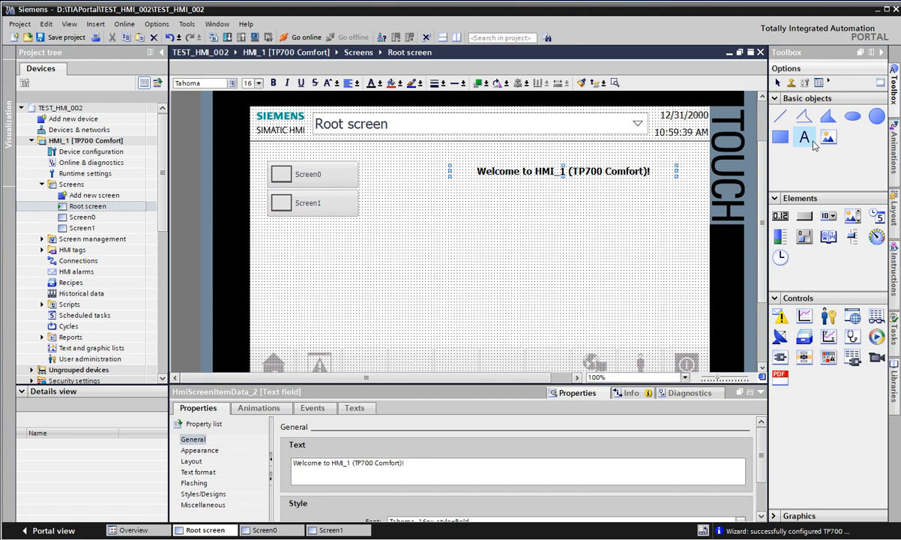
{"action": "left_click", "coordinate": [805, 137]}
{"action": "left_click", "coordinate": [586, 225]}
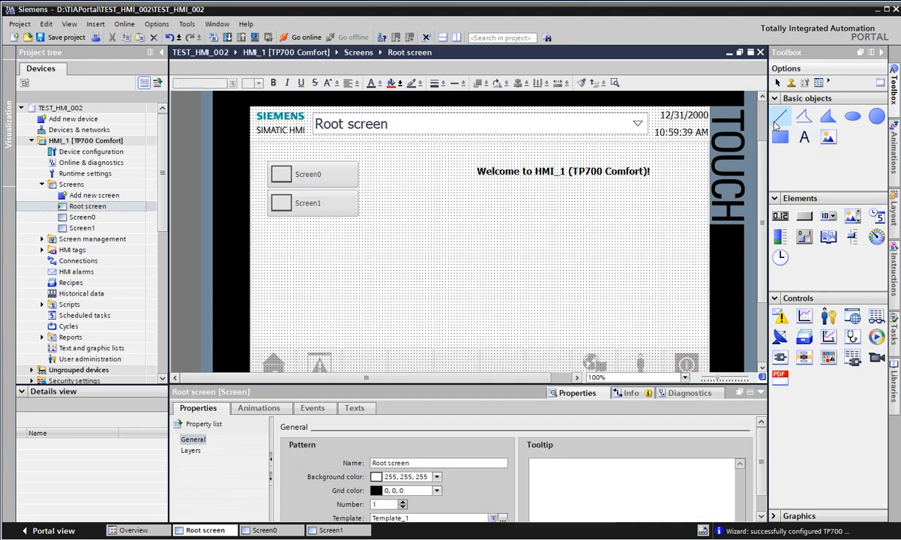
Draw a straight line sloping down to the right across the root screen, below the Welcome text
{"action": "left_click", "coordinate": [782, 116]}
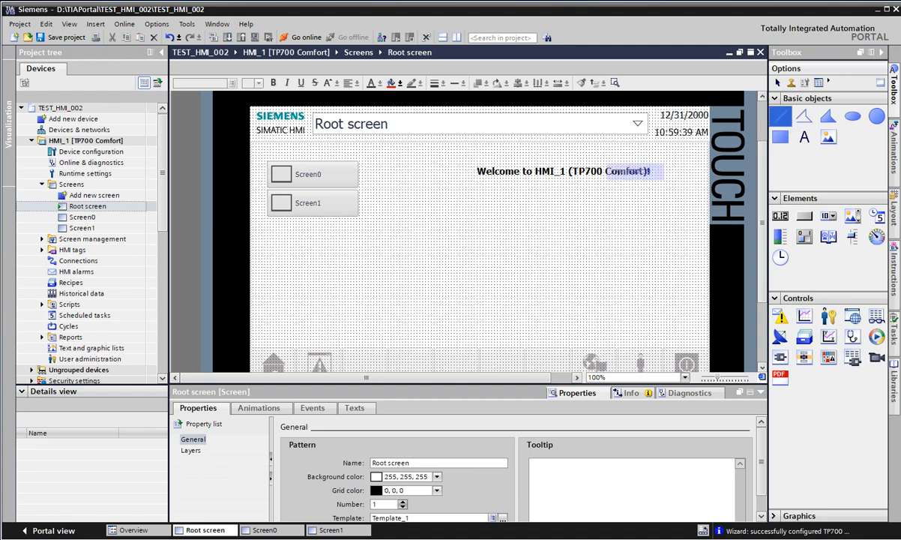
{"action": "left_click_drag", "start_coordinate": [428, 219], "coordinate": [608, 287]}
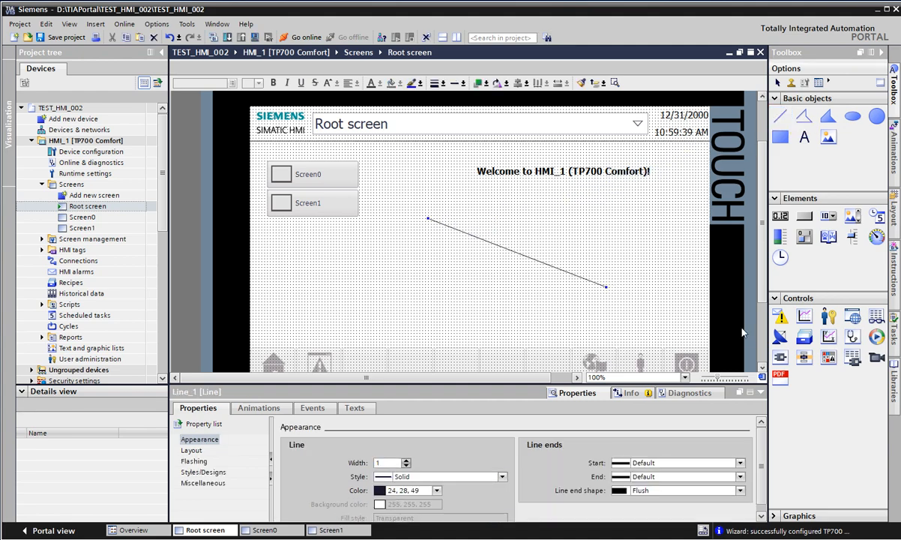
{"action": "left_click", "coordinate": [534, 217]}
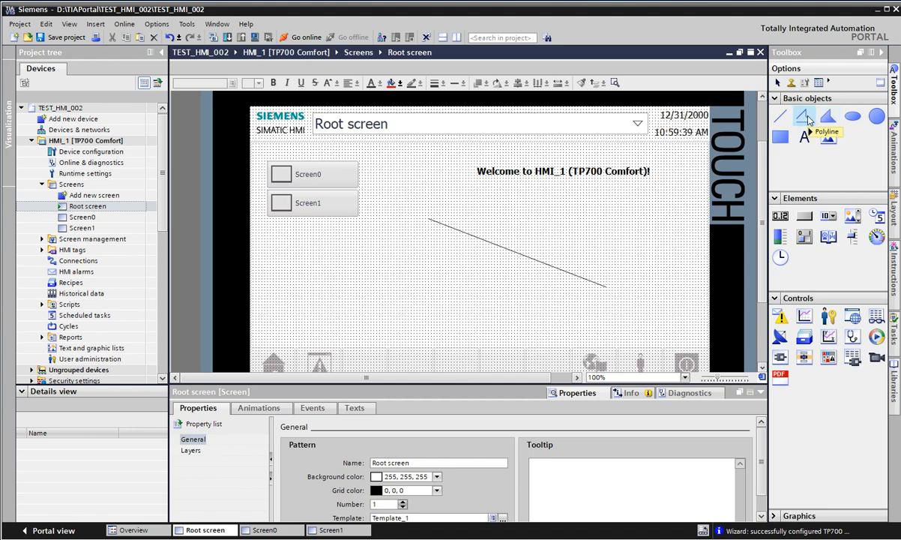
Draw an open nine-point polyline looping and zigzagging across the middle of the root screen
{"action": "left_click", "coordinate": [805, 118]}
{"action": "left_click", "coordinate": [365, 251]}
{"action": "left_click", "coordinate": [470, 264]}
{"action": "left_click", "coordinate": [408, 294]}
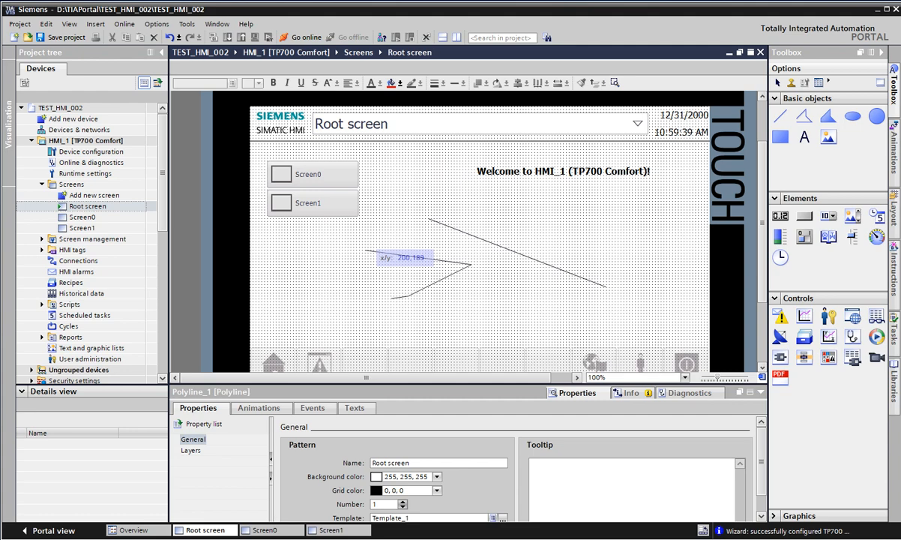
{"action": "left_click", "coordinate": [322, 295]}
{"action": "left_click", "coordinate": [345, 223]}
{"action": "left_click", "coordinate": [414, 178]}
{"action": "left_click", "coordinate": [511, 293]}
{"action": "left_click", "coordinate": [626, 241]}
{"action": "double_click", "coordinate": [625, 290]}
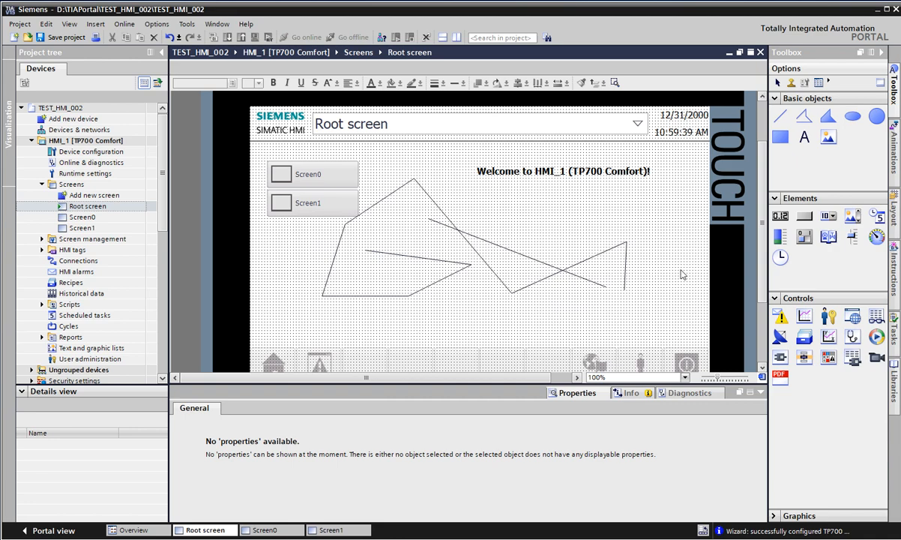
Draw a small open three-point polyline just below the Welcome text
{"action": "left_click", "coordinate": [803, 115]}
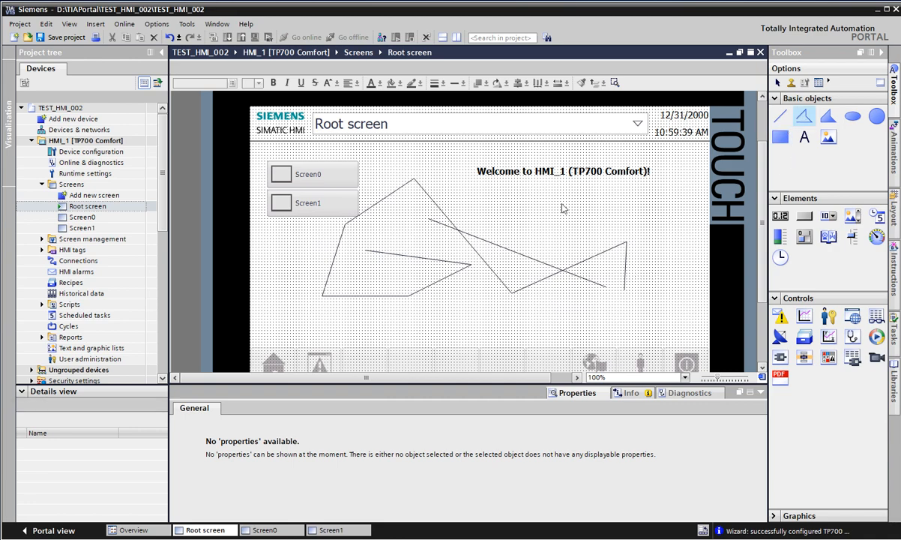
{"action": "left_click", "coordinate": [497, 209]}
{"action": "left_click", "coordinate": [571, 198]}
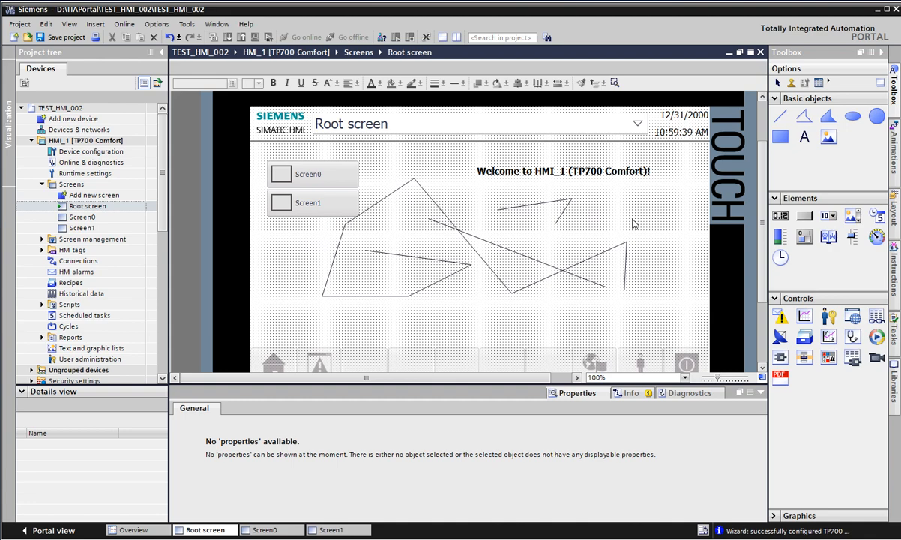
Draw a large irregular polygon in the middle of the root screen and shift it slightly down and to the right
{"action": "left_click", "coordinate": [828, 116]}
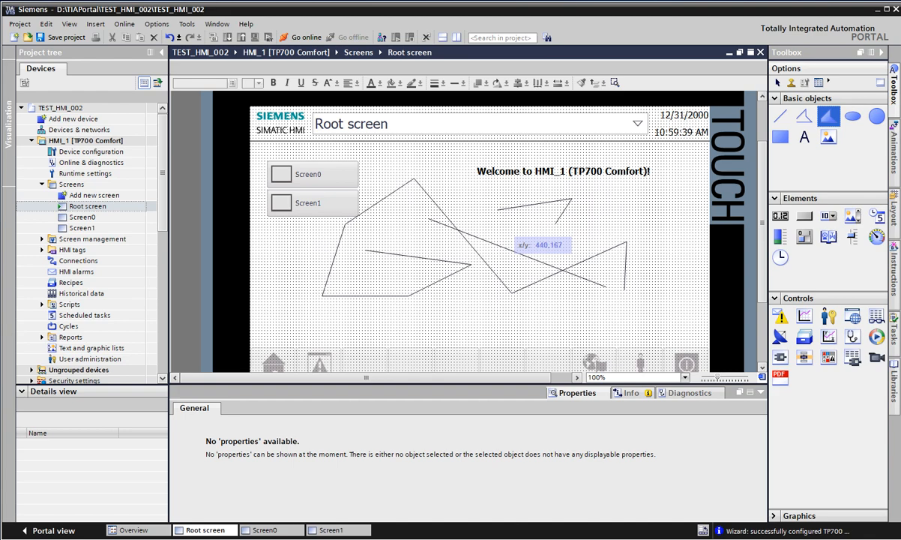
{"action": "left_click", "coordinate": [537, 234]}
{"action": "left_click", "coordinate": [517, 190]}
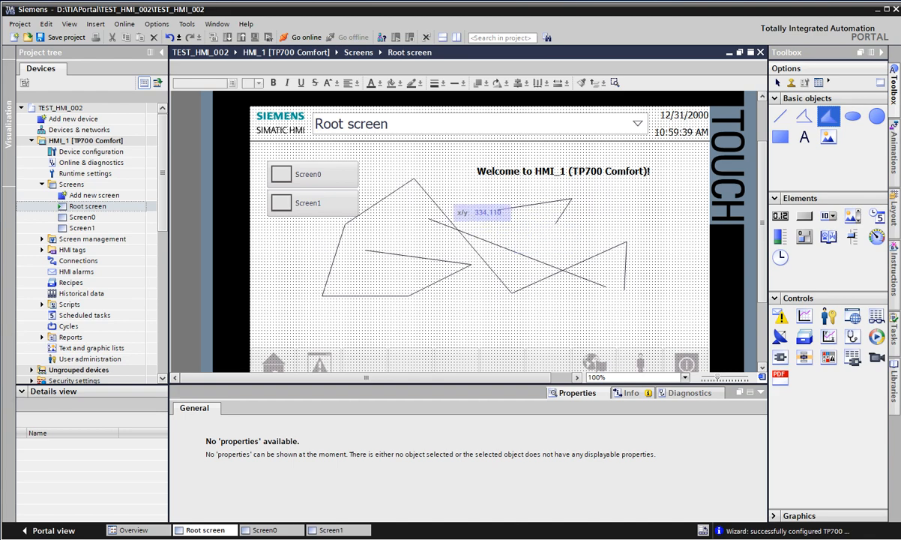
{"action": "double_click", "coordinate": [444, 204]}
{"action": "left_click", "coordinate": [548, 248]}
{"action": "left_click", "coordinate": [452, 309]}
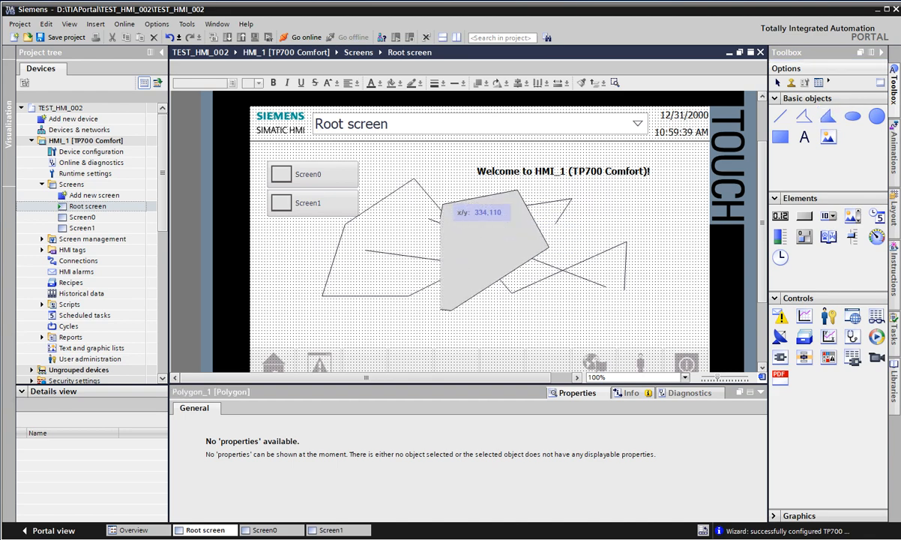
{"action": "left_click", "coordinate": [354, 262]}
{"action": "left_click", "coordinate": [374, 205]}
{"action": "left_click", "coordinate": [408, 156]}
{"action": "left_click", "coordinate": [471, 180]}
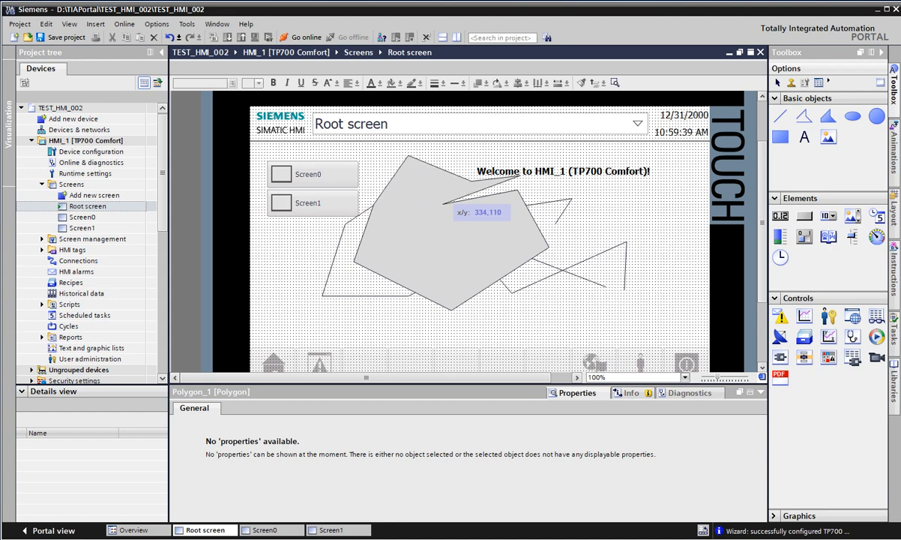
{"action": "double_click", "coordinate": [443, 204]}
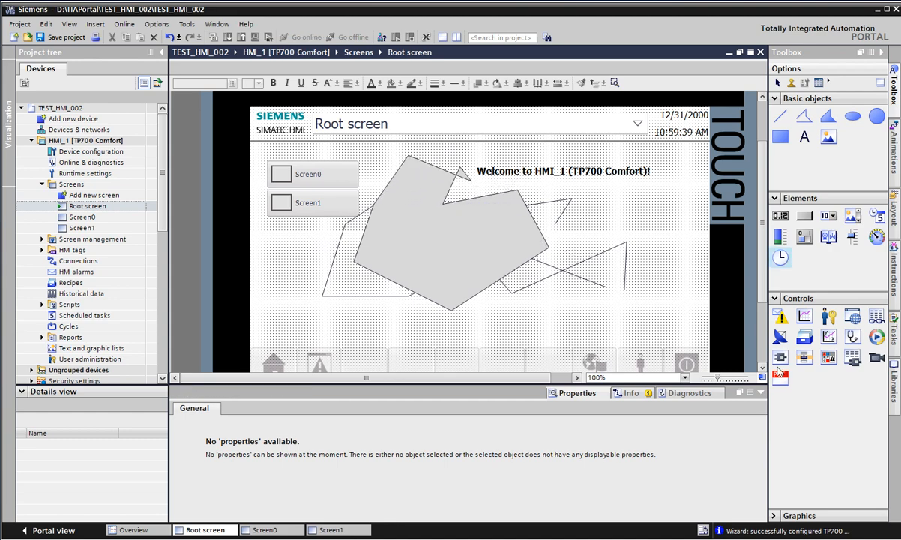
{"action": "left_click_drag", "start_coordinate": [454, 238], "coordinate": [500, 272]}
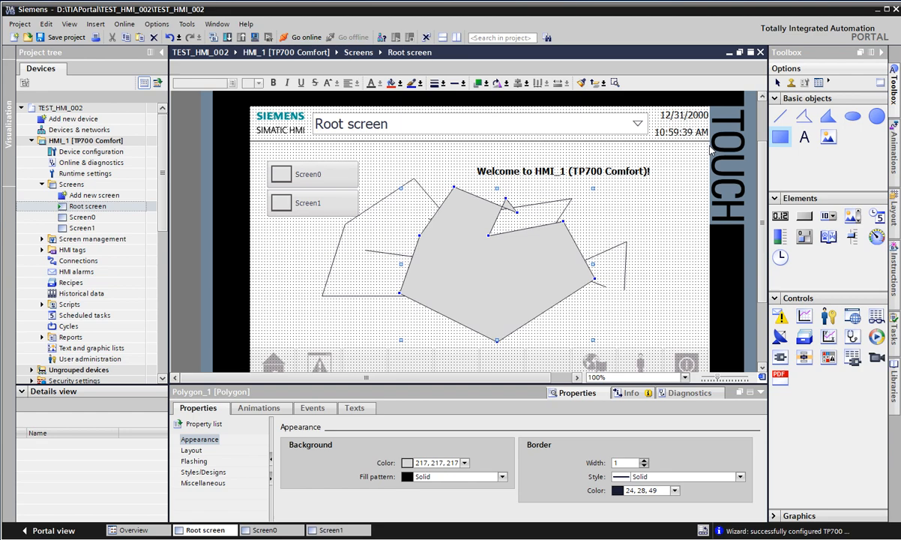
{"action": "left_click", "coordinate": [739, 169]}
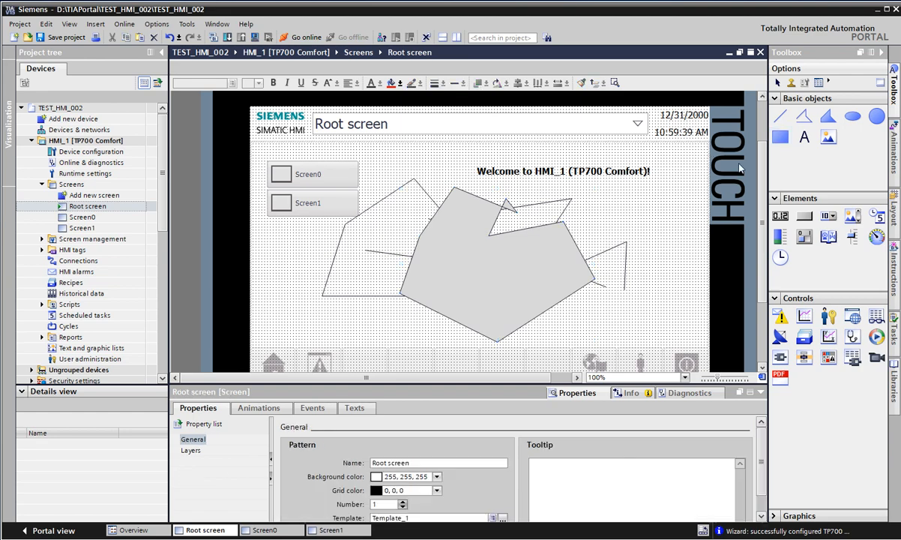
Draw a wide, flat ellipse and place it over the upper part of the polygon
{"action": "left_click", "coordinate": [852, 117]}
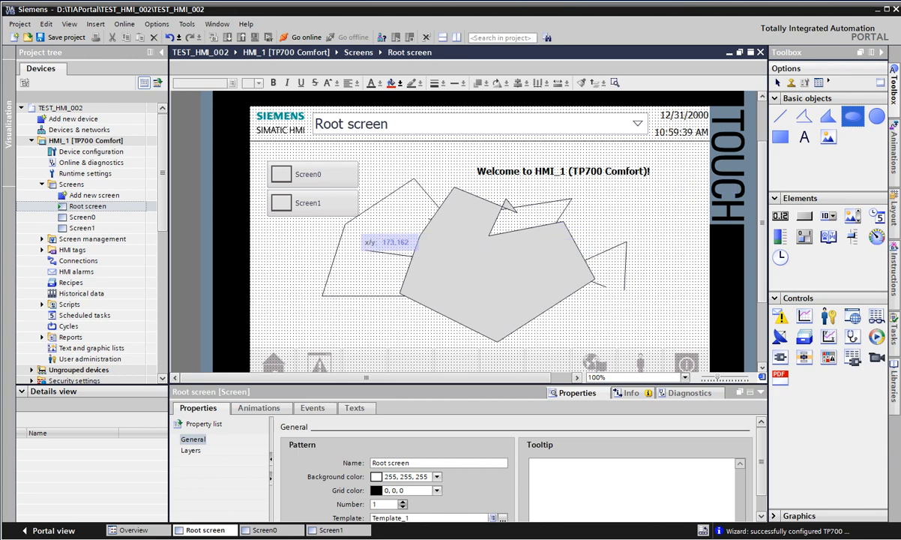
{"action": "left_click_drag", "start_coordinate": [593, 279], "coordinate": [447, 239]}
{"action": "mouse_move", "coordinate": [567, 265]}
{"action": "left_mouse_down"}
{"action": "mouse_move", "coordinate": [531, 316]}
{"action": "mouse_move", "coordinate": [491, 253]}
{"action": "mouse_move", "coordinate": [503, 215]}
{"action": "left_mouse_up"}
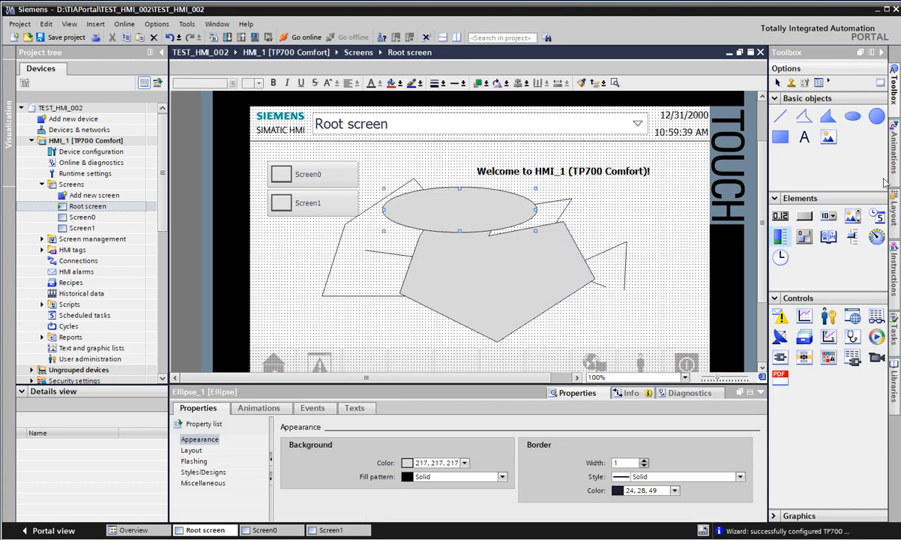
Draw a circle to the right of the polygon, below the end of the Welcome text, and reduce its diameter slightly
{"action": "left_click", "coordinate": [874, 116]}
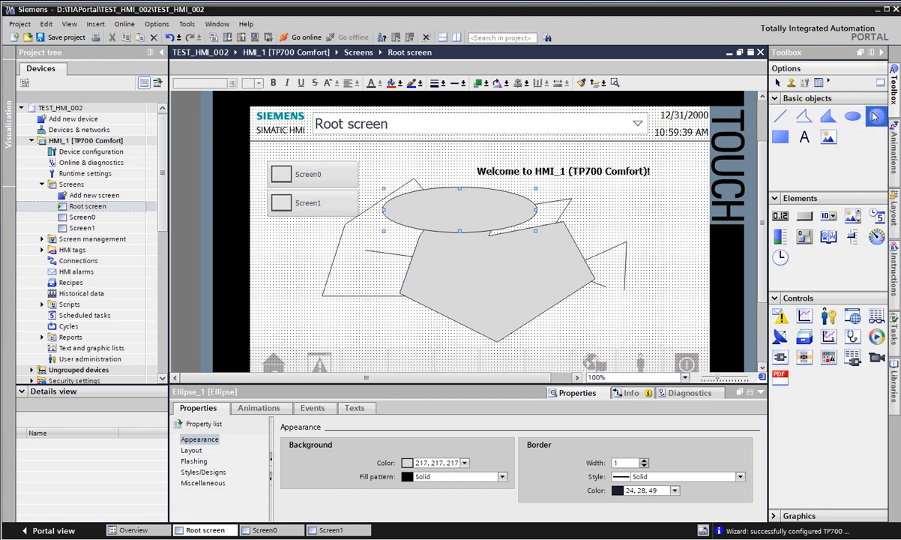
{"action": "left_click_drag", "start_coordinate": [628, 329], "coordinate": [635, 337]}
{"action": "mouse_move", "coordinate": [599, 258]}
{"action": "left_mouse_down"}
{"action": "mouse_move", "coordinate": [516, 279]}
{"action": "mouse_move", "coordinate": [644, 221]}
{"action": "left_mouse_up"}
{"action": "left_click", "coordinate": [669, 254]}
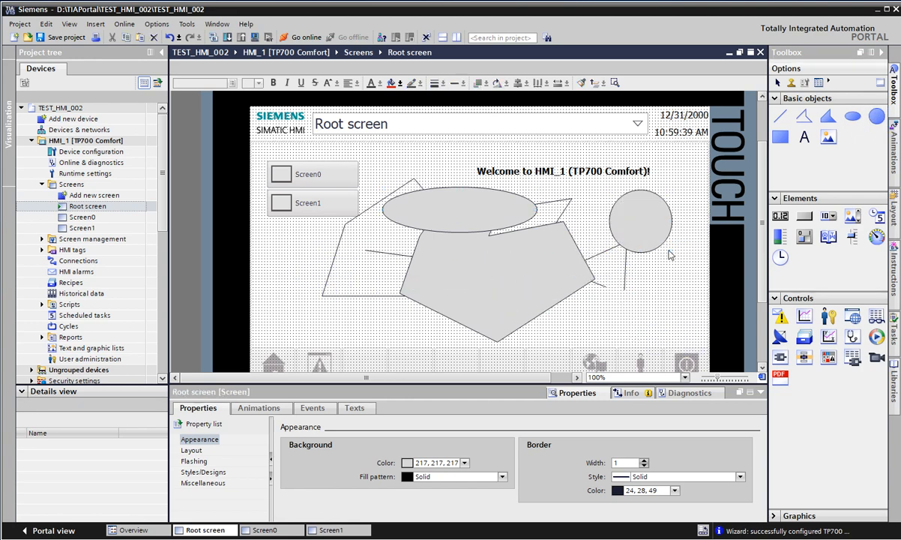
{"action": "left_click", "coordinate": [643, 236]}
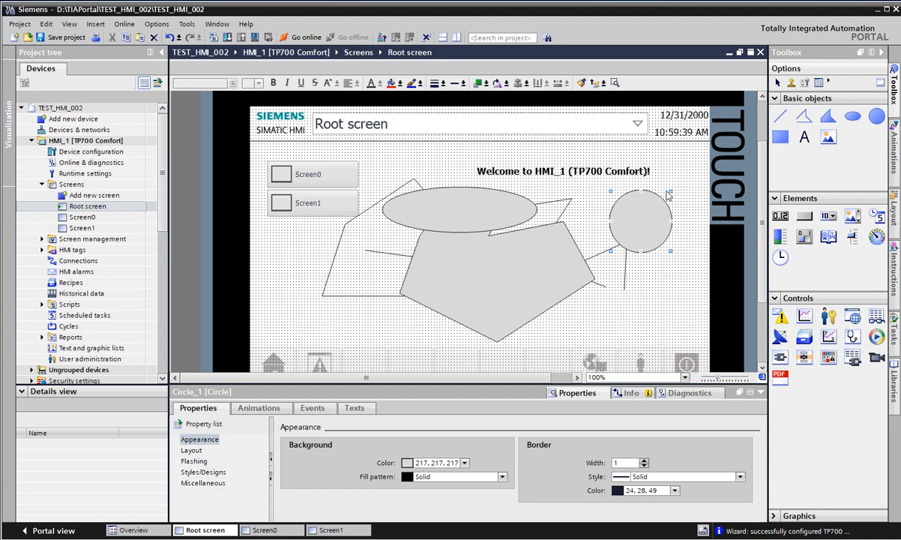
{"action": "mouse_move", "coordinate": [670, 192]}
{"action": "left_mouse_down"}
{"action": "mouse_move", "coordinate": [660, 202]}
{"action": "mouse_move", "coordinate": [660, 252]}
{"action": "mouse_move", "coordinate": [660, 222]}
{"action": "mouse_move", "coordinate": [684, 187]}
{"action": "mouse_move", "coordinate": [650, 222]}
{"action": "mouse_move", "coordinate": [660, 191]}
{"action": "left_mouse_up"}
Move the ellipse to the left below the Screen1 button and change its height and width to make it nearly round
{"action": "left_click", "coordinate": [464, 208]}
{"action": "left_click_drag", "start_coordinate": [464, 208], "coordinate": [337, 329]}
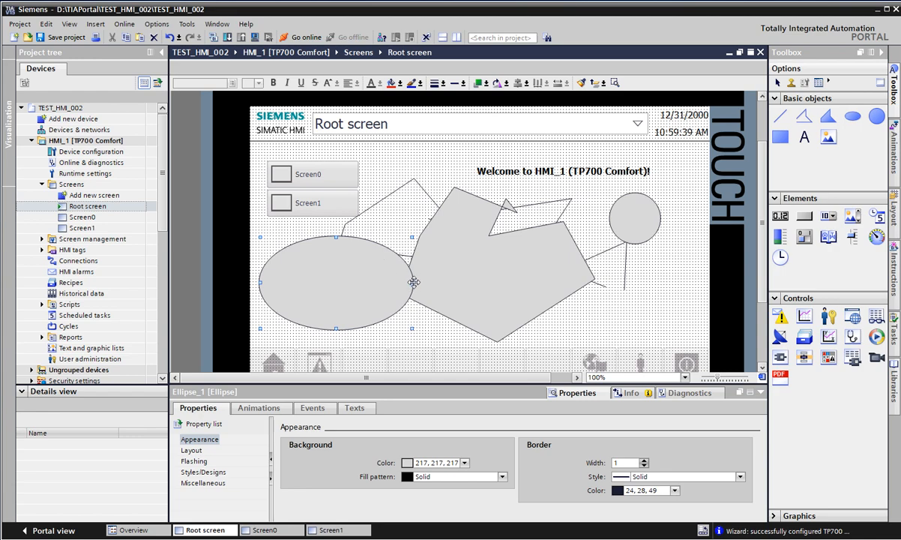
{"action": "left_click_drag", "start_coordinate": [412, 283], "coordinate": [354, 284]}
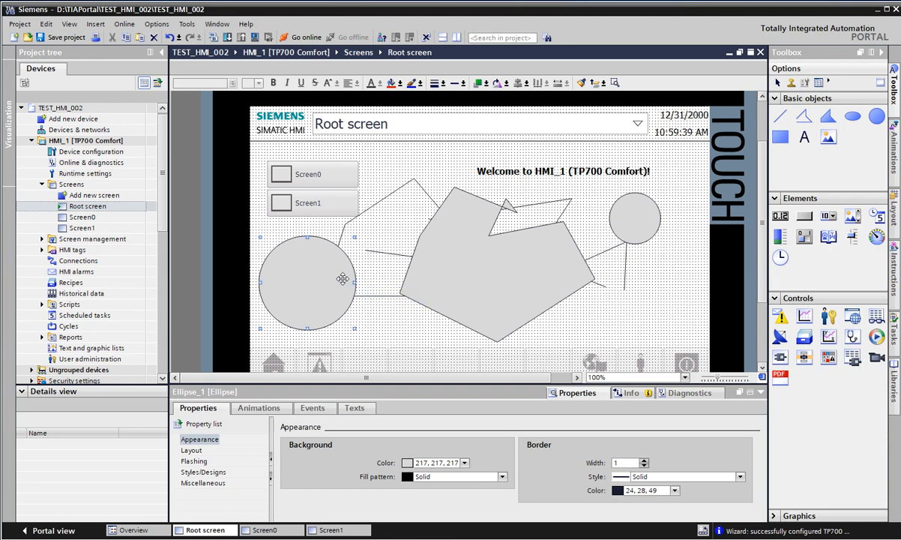
Shrink the rounded ellipse to a small disc and place it below the circle, near the root screen's right edge
{"action": "left_click_drag", "start_coordinate": [355, 330], "coordinate": [660, 263]}
{"action": "left_click", "coordinate": [313, 246]}
{"action": "left_click", "coordinate": [875, 121]}
{"action": "left_click", "coordinate": [645, 318]}
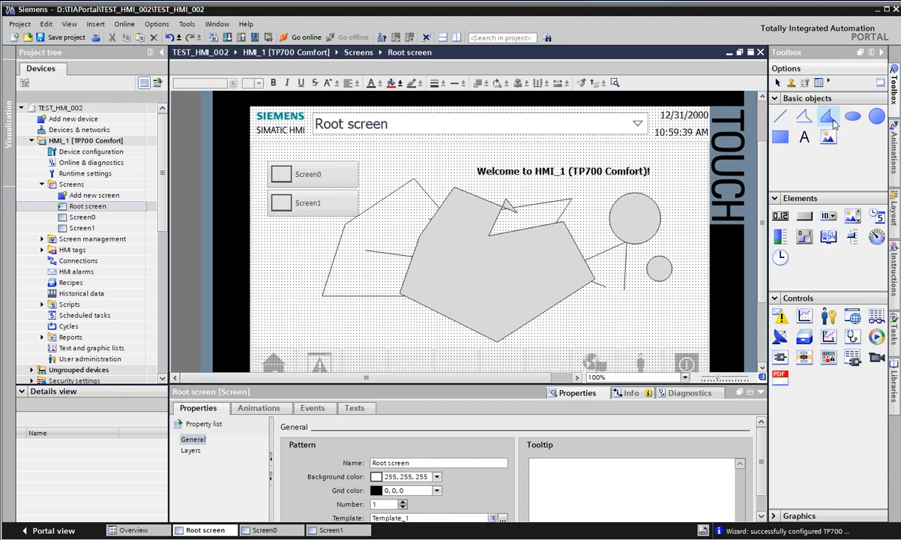
{"action": "left_click", "coordinate": [665, 278]}
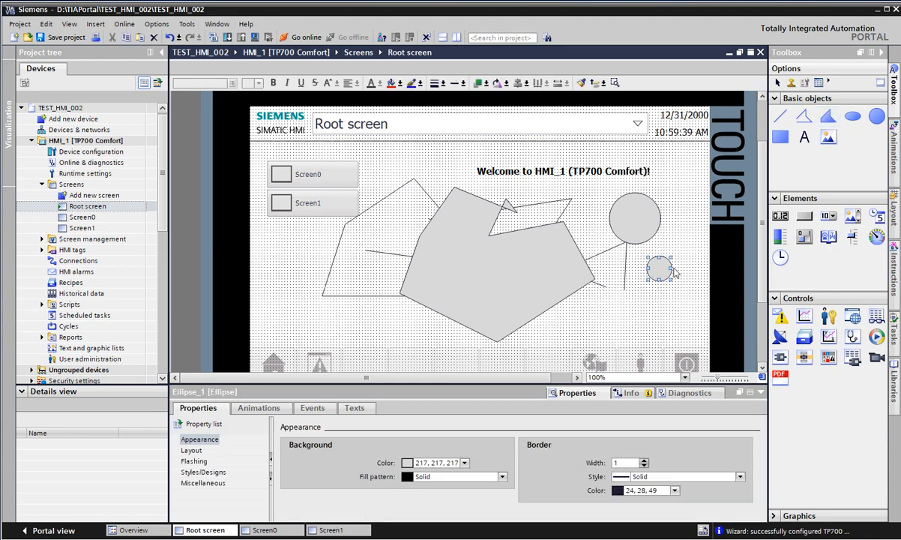
{"action": "left_click_drag", "start_coordinate": [659, 269], "coordinate": [674, 266]}
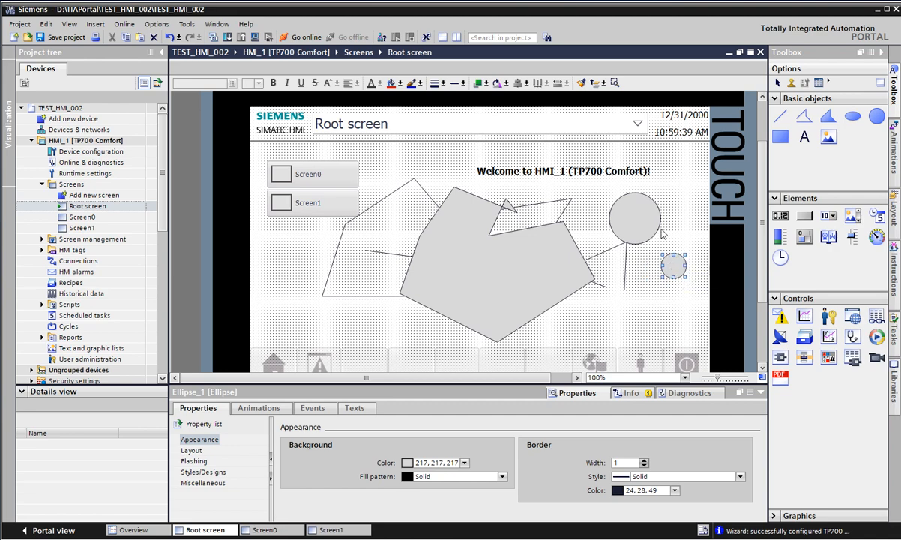
{"action": "left_click", "coordinate": [684, 201]}
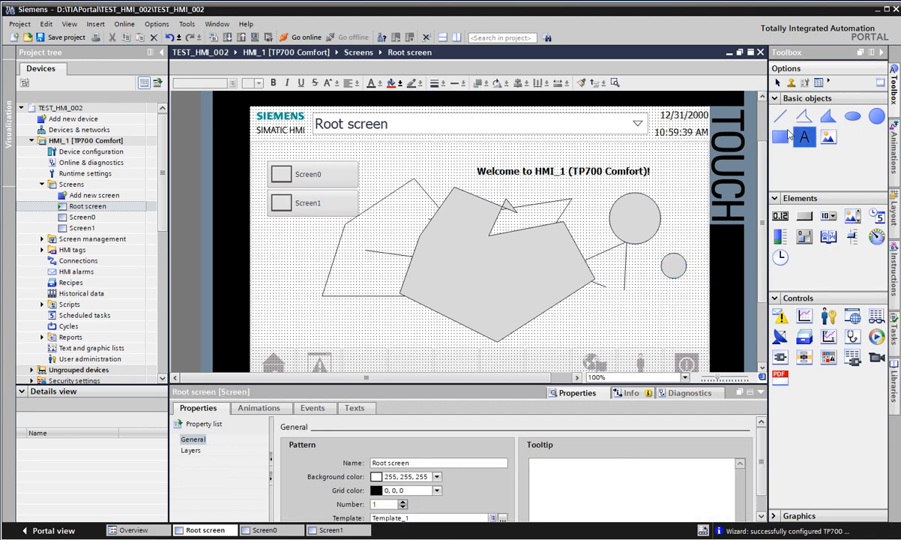
Draw a rectangle below the Screen1 button, making it slightly wider and shorter after drawing
{"action": "left_click", "coordinate": [779, 142]}
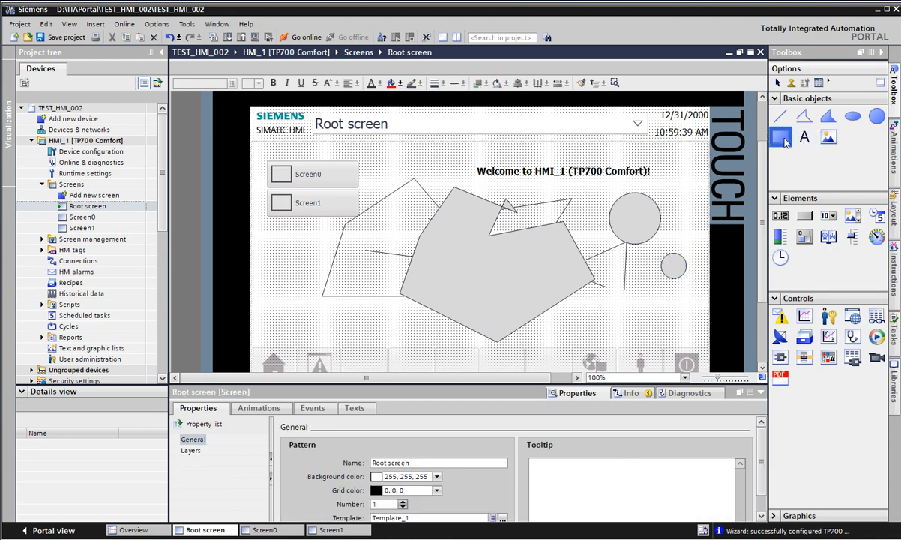
{"action": "mouse_move", "coordinate": [287, 233]}
{"action": "left_mouse_down"}
{"action": "mouse_move", "coordinate": [332, 301]}
{"action": "mouse_move", "coordinate": [358, 309]}
{"action": "left_mouse_up"}
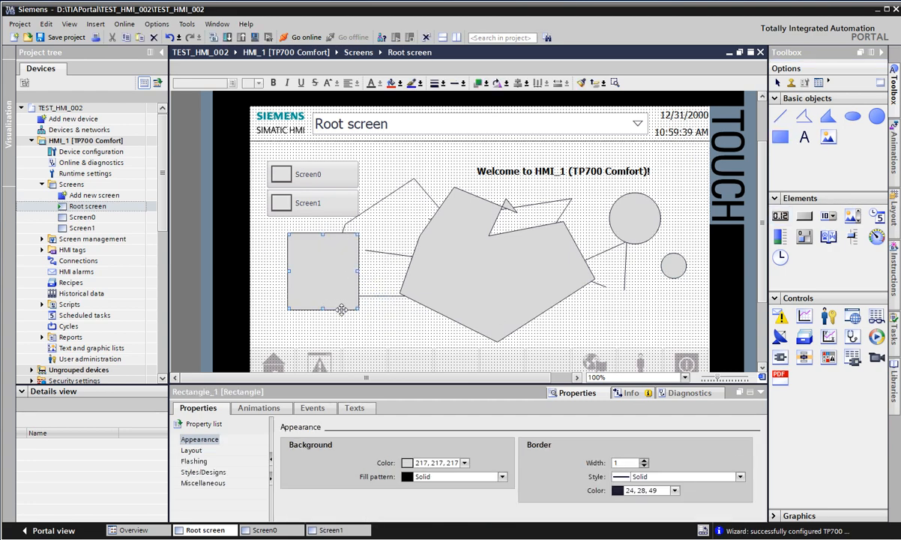
{"action": "mouse_move", "coordinate": [358, 309]}
{"action": "left_mouse_down"}
{"action": "mouse_move", "coordinate": [361, 259]}
{"action": "mouse_move", "coordinate": [284, 292]}
{"action": "mouse_move", "coordinate": [356, 254]}
{"action": "mouse_move", "coordinate": [296, 228]}
{"action": "mouse_move", "coordinate": [340, 289]}
{"action": "mouse_move", "coordinate": [367, 298]}
{"action": "left_mouse_up"}
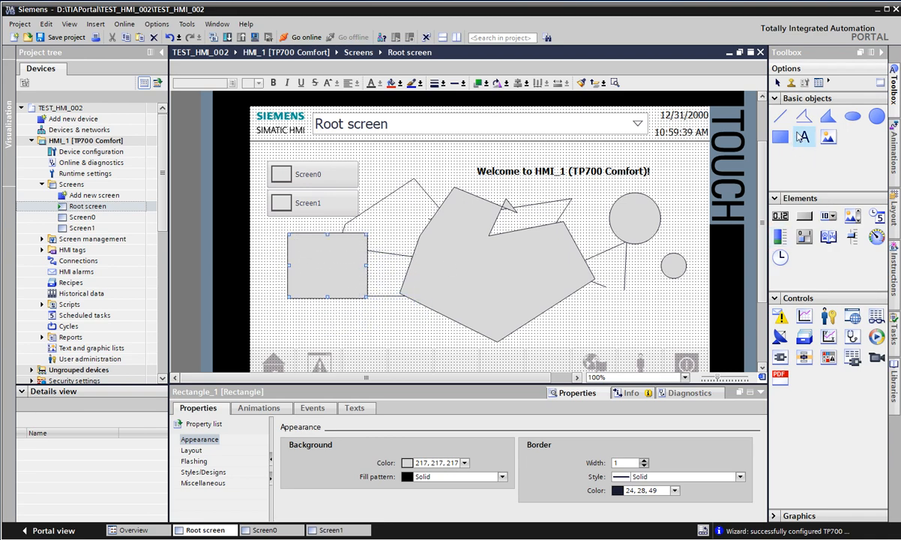
Place a text field with the default text above the polyline, between the Screen0 button and the Welcome text
{"action": "left_click", "coordinate": [804, 136]}
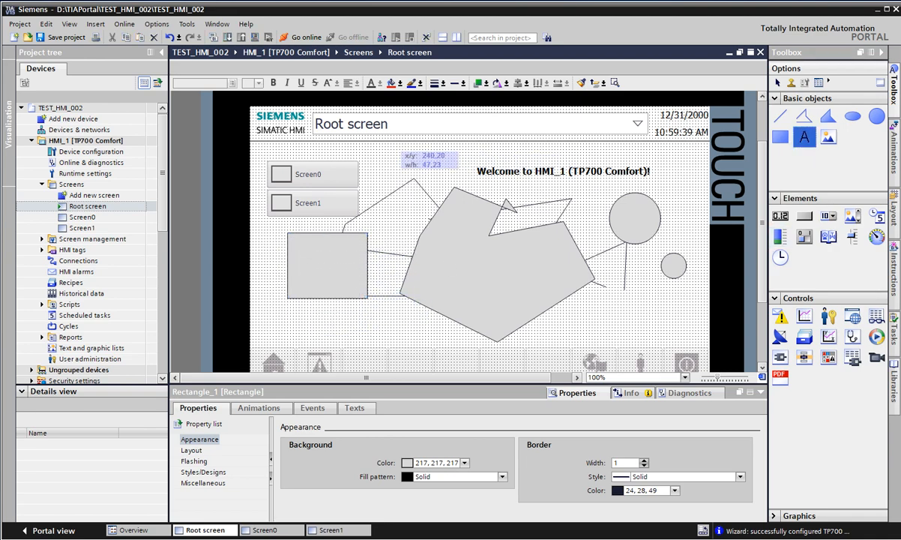
{"action": "left_click", "coordinate": [391, 154]}
{"action": "left_click", "coordinate": [450, 148]}
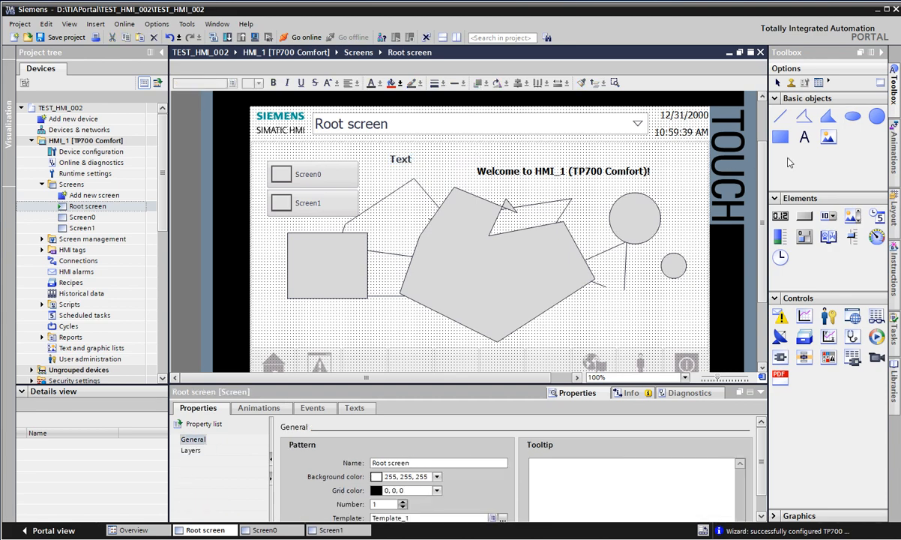
Draw a graphic view on the polygon, move it over the polygon's upper-left part and enlarge the properties area
{"action": "left_click", "coordinate": [828, 137]}
{"action": "left_click_drag", "start_coordinate": [421, 249], "coordinate": [524, 320]}
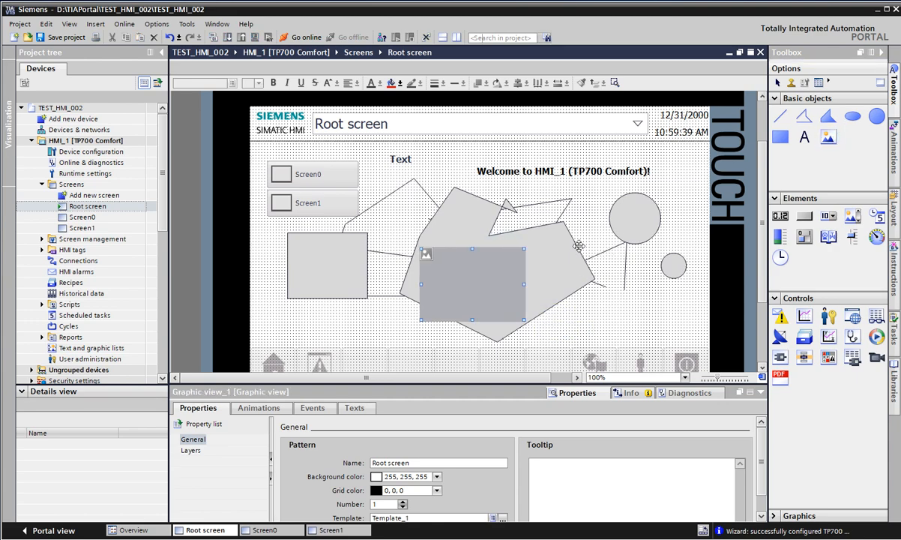
{"action": "right_click", "coordinate": [488, 271]}
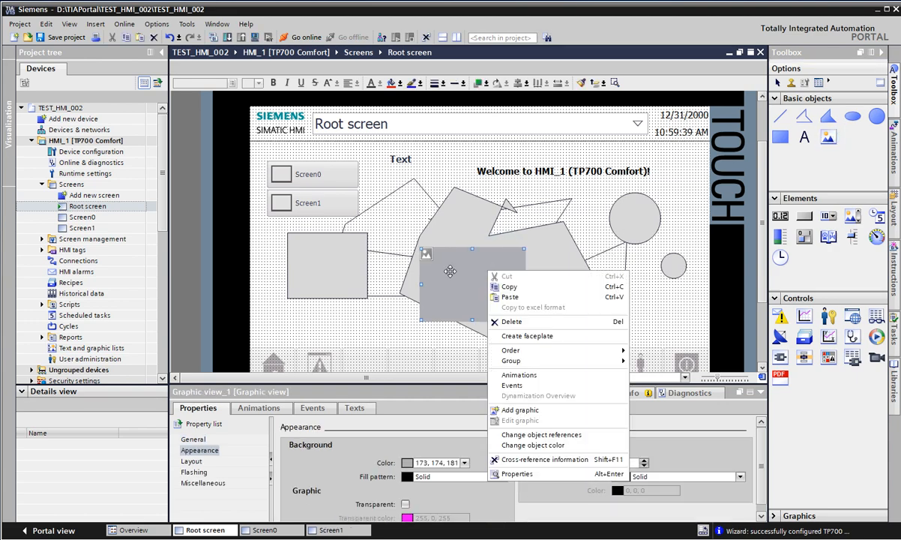
{"action": "left_click_drag", "start_coordinate": [450, 272], "coordinate": [406, 210]}
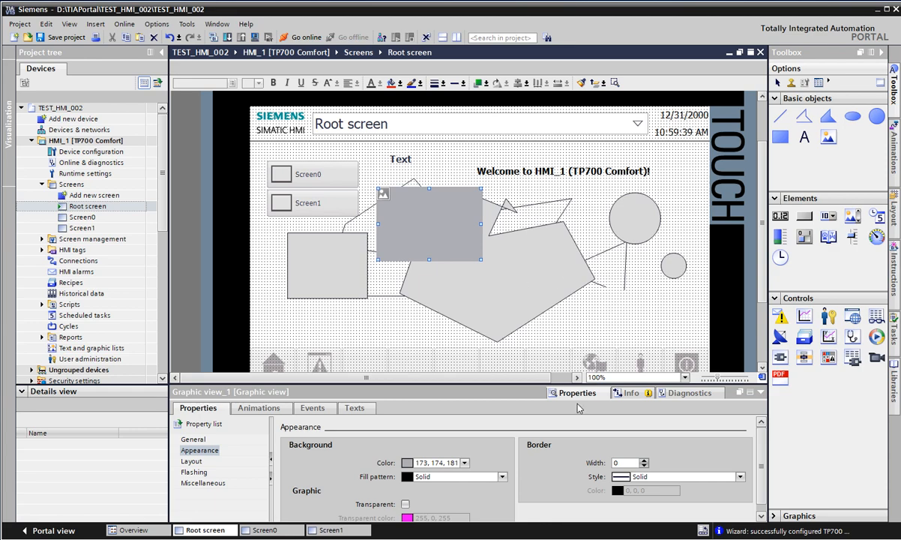
{"action": "left_click_drag", "start_coordinate": [517, 383], "coordinate": [518, 294]}
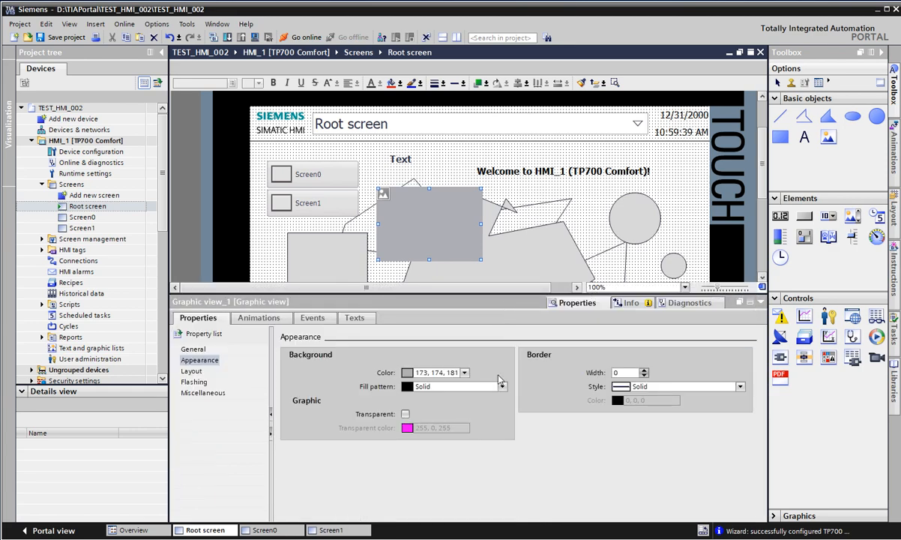
Preview several of the available graphics and assign the Home graphic to the graphic view
{"action": "left_click", "coordinate": [194, 350]}
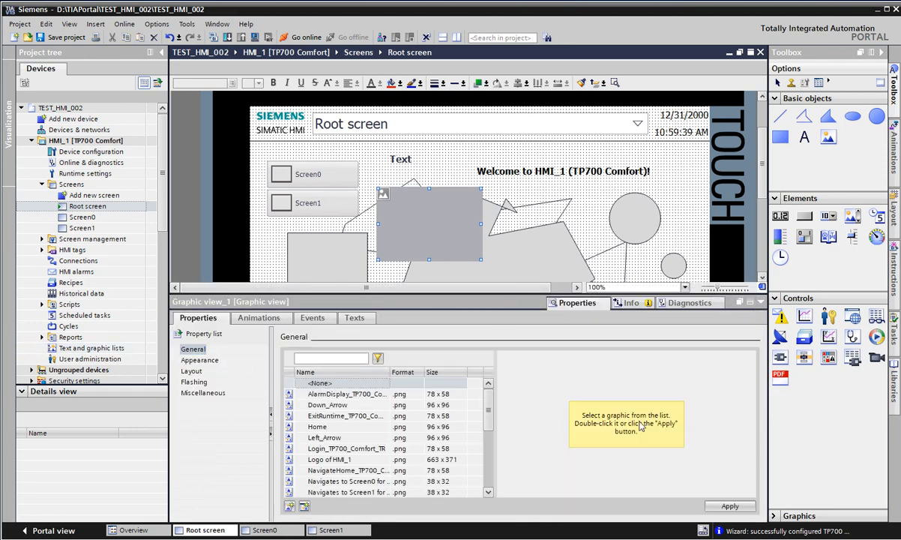
{"action": "left_click", "coordinate": [332, 395]}
{"action": "left_click", "coordinate": [332, 405]}
{"action": "left_click", "coordinate": [333, 437]}
{"action": "left_click", "coordinate": [334, 428]}
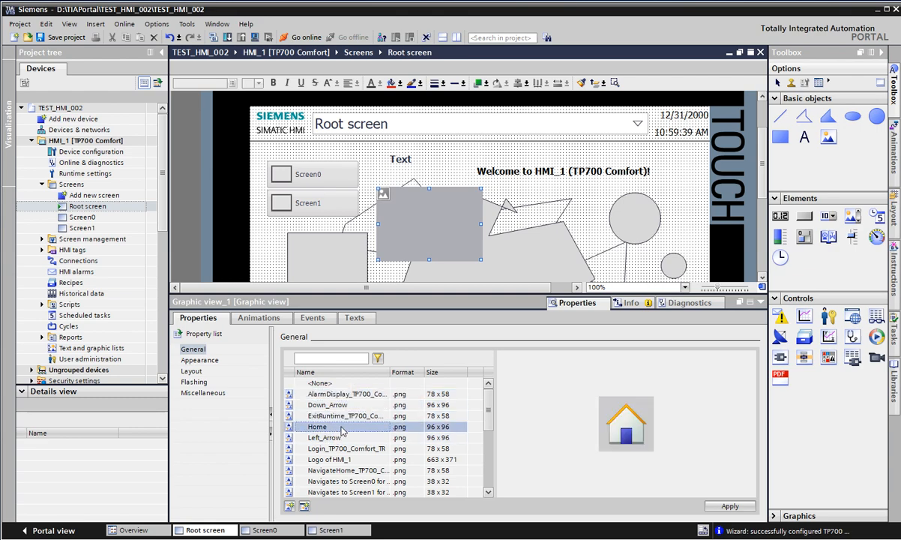
{"action": "double_click", "coordinate": [341, 428]}
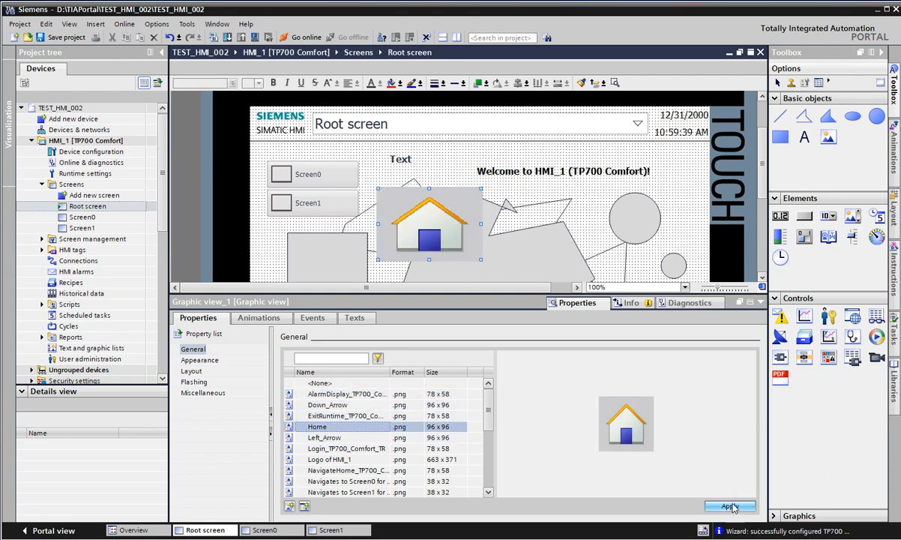
Narrow the house graphic and move it below the large circle, overlapping the polygon's right corner
{"action": "left_click", "coordinate": [613, 188]}
{"action": "scroll", "coordinate": [528, 209], "scroll_direction": "down", "scroll_amount": 1}
{"action": "left_click", "coordinate": [423, 165]}
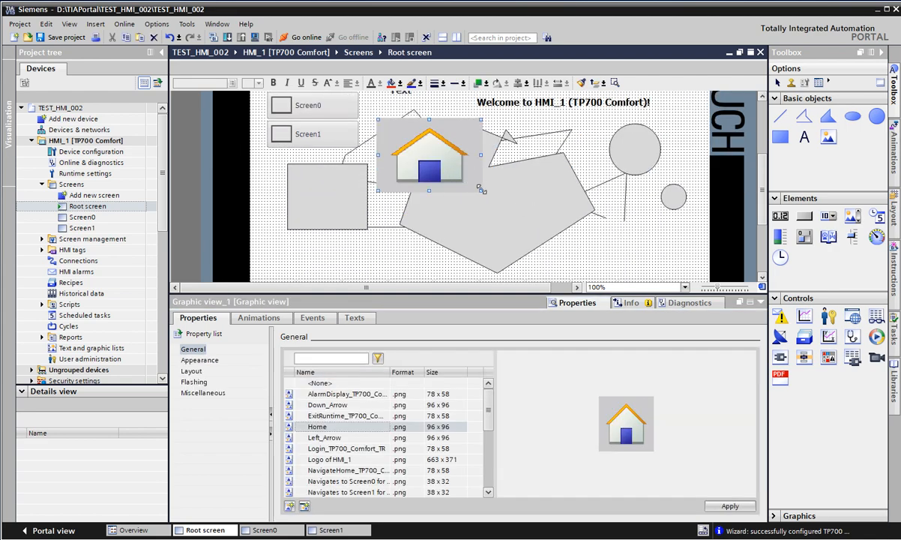
{"action": "left_click_drag", "start_coordinate": [481, 154], "coordinate": [449, 157]}
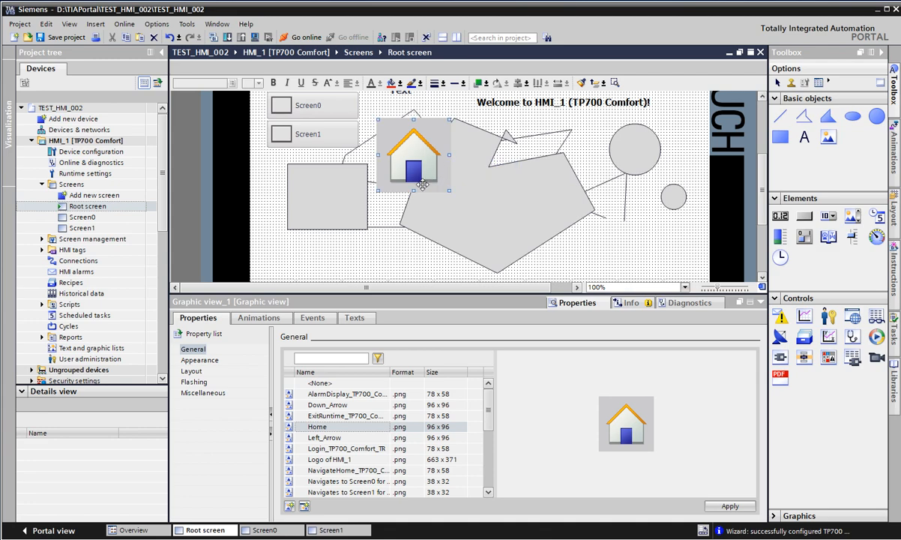
{"action": "left_click_drag", "start_coordinate": [395, 161], "coordinate": [618, 218]}
{"action": "left_click", "coordinate": [626, 131]}
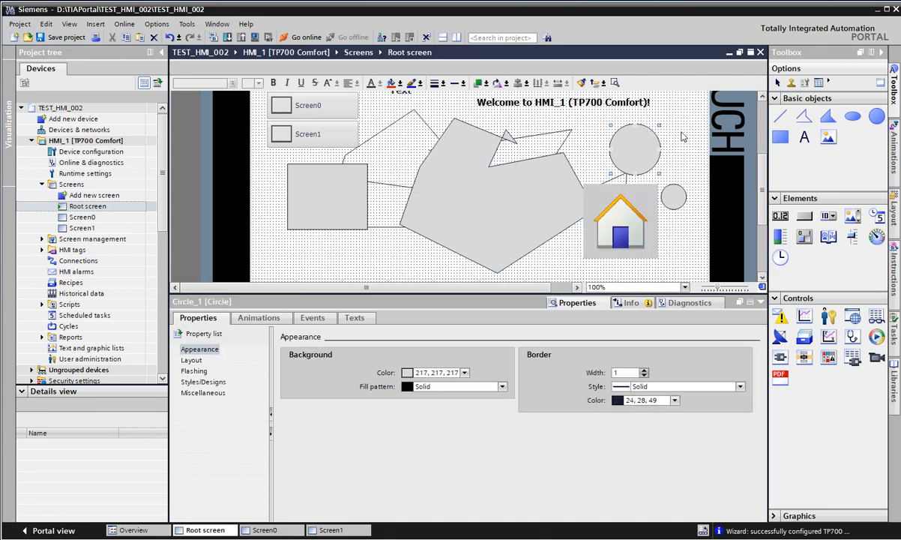
{"action": "left_click", "coordinate": [683, 136]}
Examine the previews of all graphics available for the house graphic view, from the first entry to Up_Arrow and back
{"action": "left_click", "coordinate": [605, 192]}
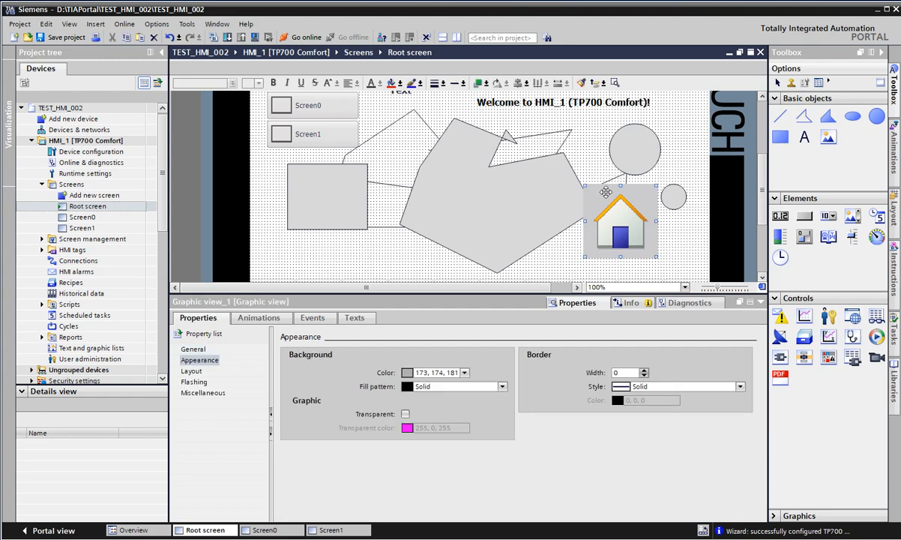
{"action": "left_click", "coordinate": [200, 349]}
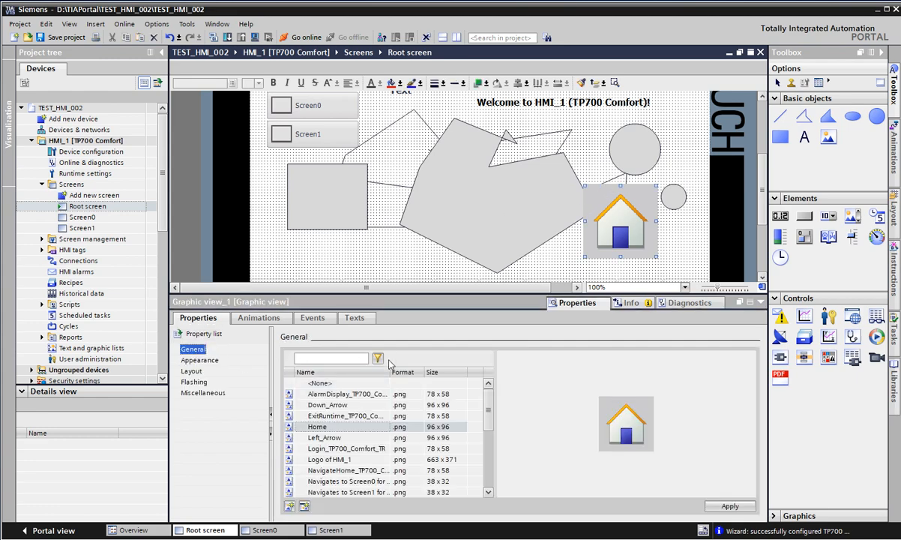
{"action": "scroll", "coordinate": [486, 422], "scroll_direction": "down", "scroll_amount": 3}
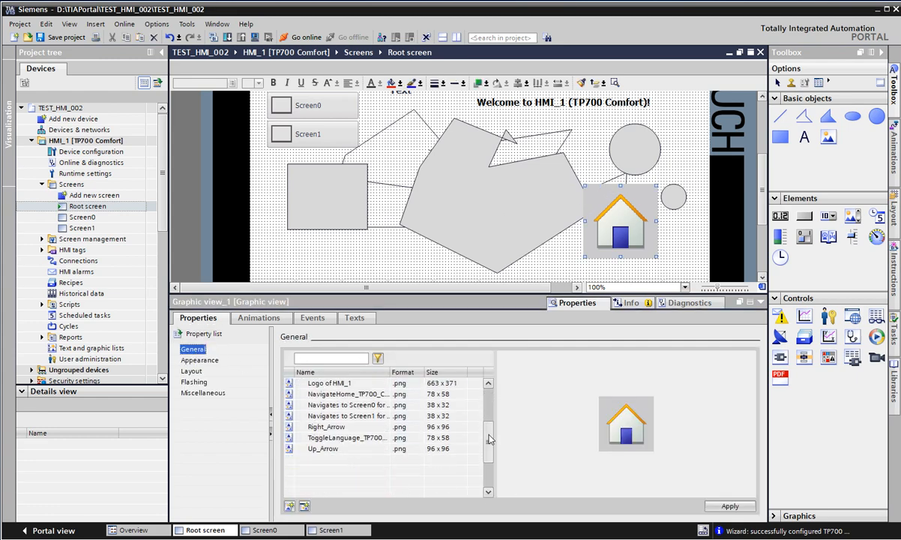
{"action": "scroll", "coordinate": [489, 425], "scroll_direction": "up", "scroll_amount": 1}
{"action": "scroll", "coordinate": [489, 425], "scroll_direction": "up", "scroll_amount": 3}
{"action": "left_click", "coordinate": [370, 396]}
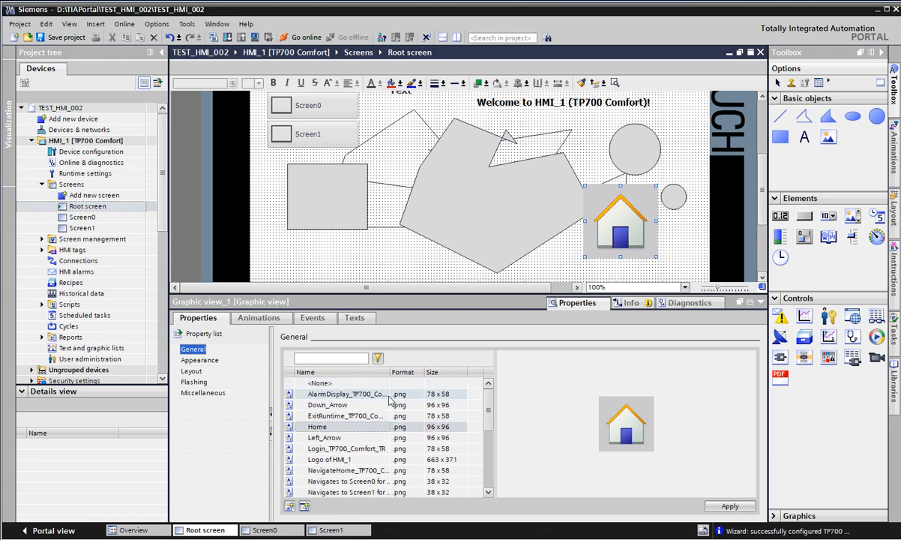
{"action": "key", "text": "Down"}
{"action": "key", "text": "Down"}
{"action": "key", "text": "Down"}
{"action": "key", "text": "Down"}
{"action": "key", "text": "Down"}
{"action": "key", "text": "Down"}
{"action": "key", "text": "Down"}
{"action": "key", "text": "Down"}
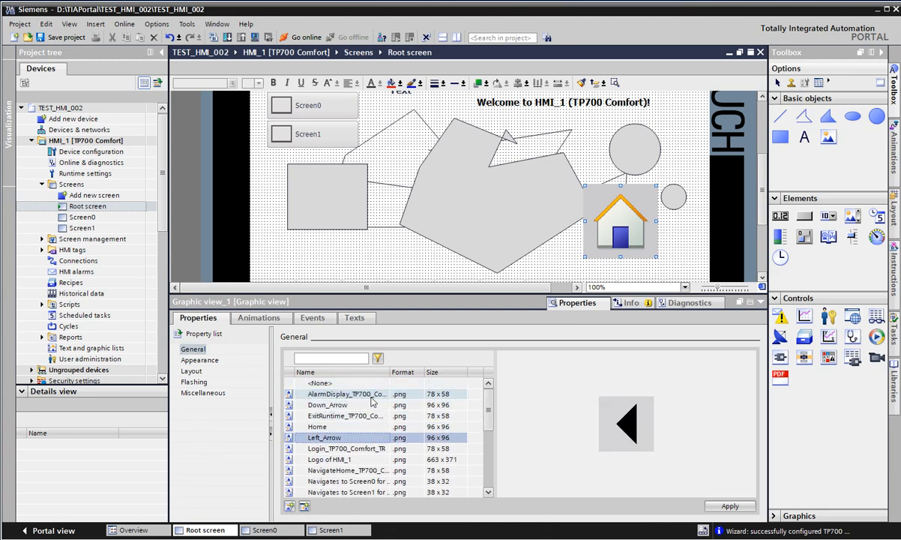
{"action": "key", "text": "Down"}
{"action": "key", "text": "Down"}
{"action": "key", "text": "Down"}
{"action": "key", "text": "Down"}
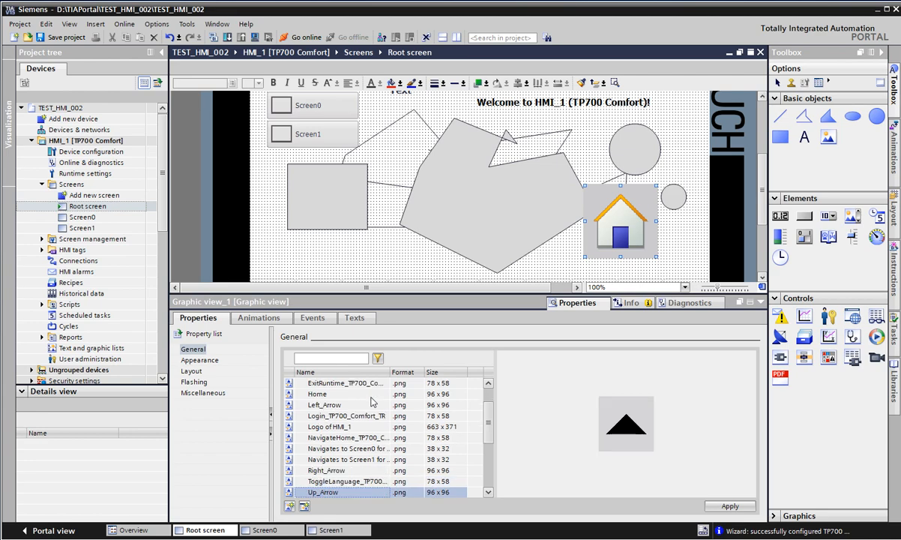
{"action": "scroll", "coordinate": [370, 401], "scroll_direction": "down", "scroll_amount": 1}
{"action": "key", "text": "Up"}
{"action": "key", "text": "Up"}
{"action": "key", "text": "Up"}
{"action": "key", "text": "Up"}
{"action": "key", "text": "Up"}
{"action": "key", "text": "Up"}
{"action": "key", "text": "Up"}
{"action": "key", "text": "Up"}
{"action": "key", "text": "Up"}
{"action": "key", "text": "Up"}
{"action": "key", "text": "Up"}
{"action": "key", "text": "Up"}
{"action": "key", "text": "Up"}
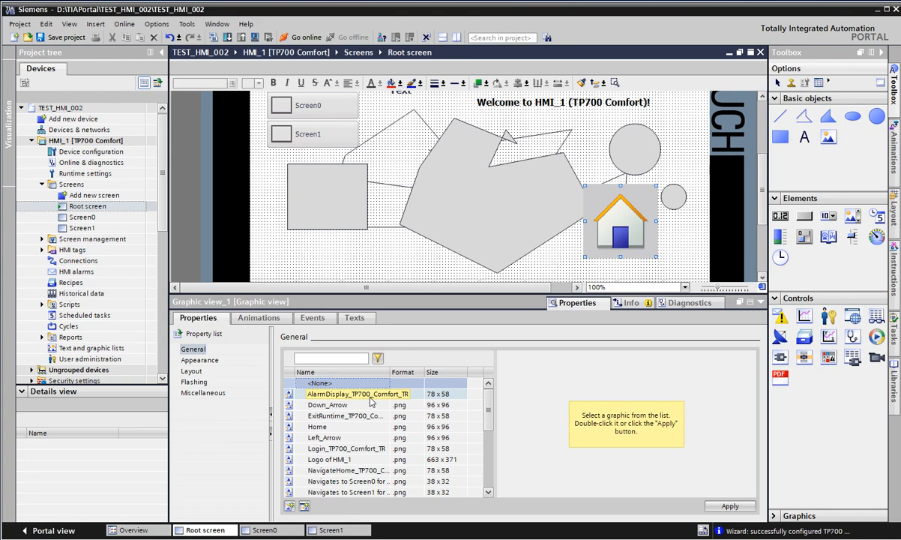
Move the house graphic right and down so it sits just below the small disc
{"action": "left_click", "coordinate": [348, 246]}
{"action": "left_click", "coordinate": [606, 232]}
{"action": "left_click", "coordinate": [694, 238]}
{"action": "scroll", "coordinate": [694, 238], "scroll_direction": "down", "scroll_amount": 2}
{"action": "left_click_drag", "start_coordinate": [632, 162], "coordinate": [668, 176]}
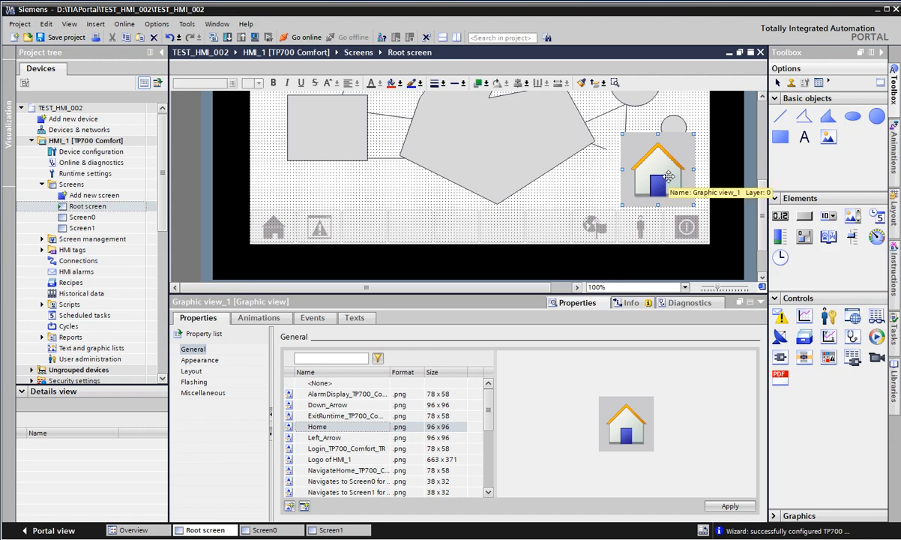
{"action": "scroll", "coordinate": [723, 201], "scroll_direction": "up", "scroll_amount": 2}
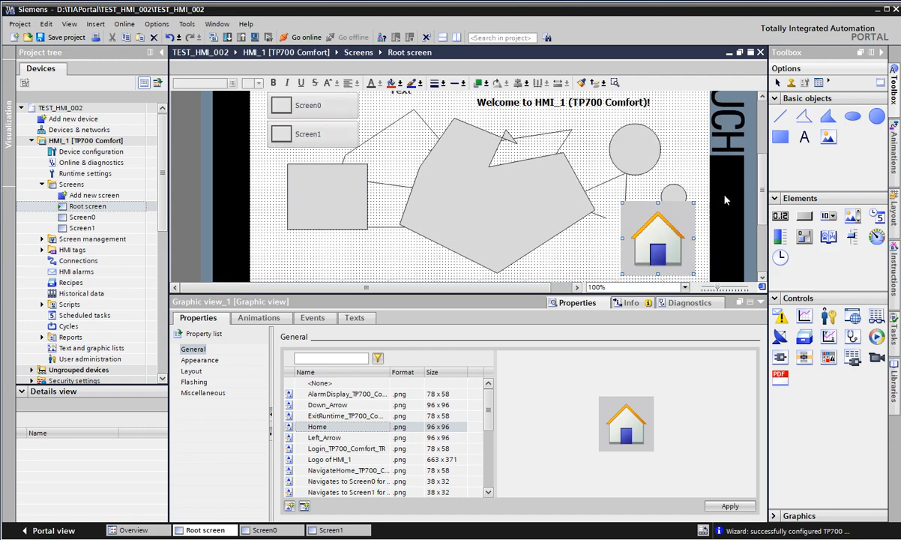
Move the house graphic up and left onto the polygon's right corner
{"action": "left_click", "coordinate": [684, 156]}
{"action": "left_click_drag", "start_coordinate": [655, 229], "coordinate": [603, 202]}
{"action": "left_click", "coordinate": [690, 262]}
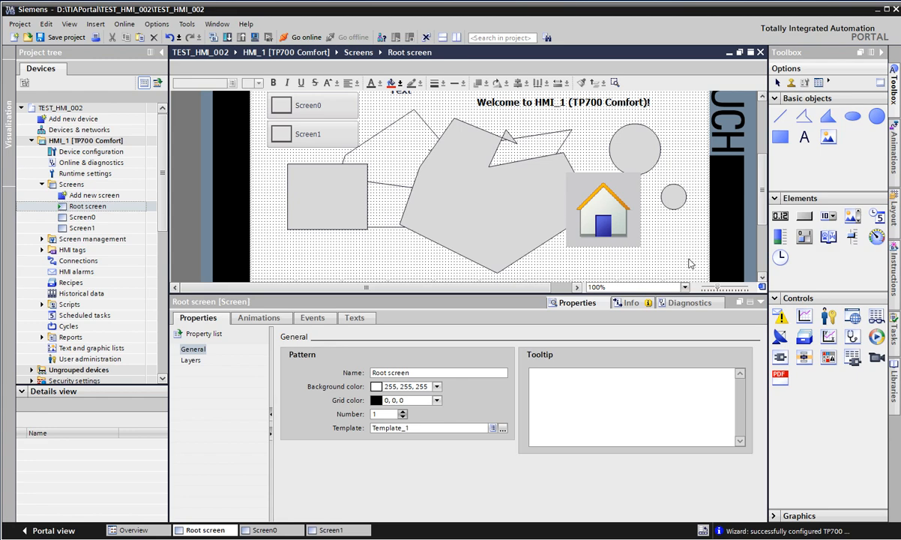
{"action": "scroll", "coordinate": [688, 264], "scroll_direction": "up", "scroll_amount": 3}
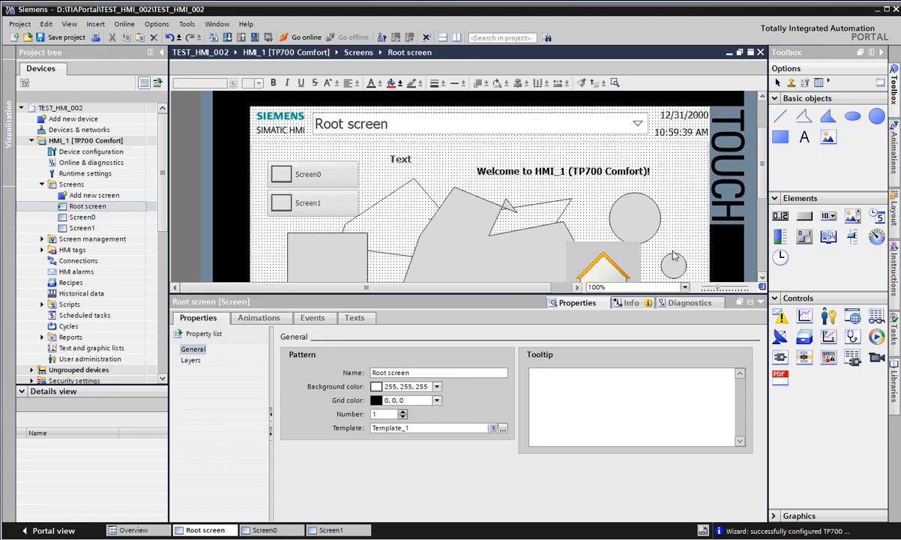
Move the house graphic off the polygon to a spot overlapping the lower part of the small disc
{"action": "scroll", "coordinate": [673, 256], "scroll_direction": "down", "scroll_amount": 3}
{"action": "left_click", "coordinate": [608, 199]}
{"action": "left_click_drag", "start_coordinate": [607, 199], "coordinate": [646, 223]}
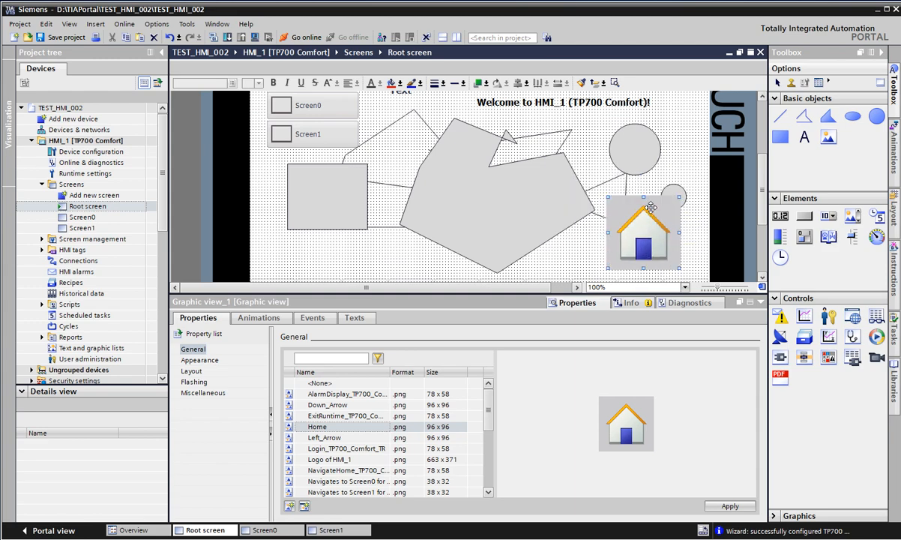
{"action": "left_click", "coordinate": [689, 138]}
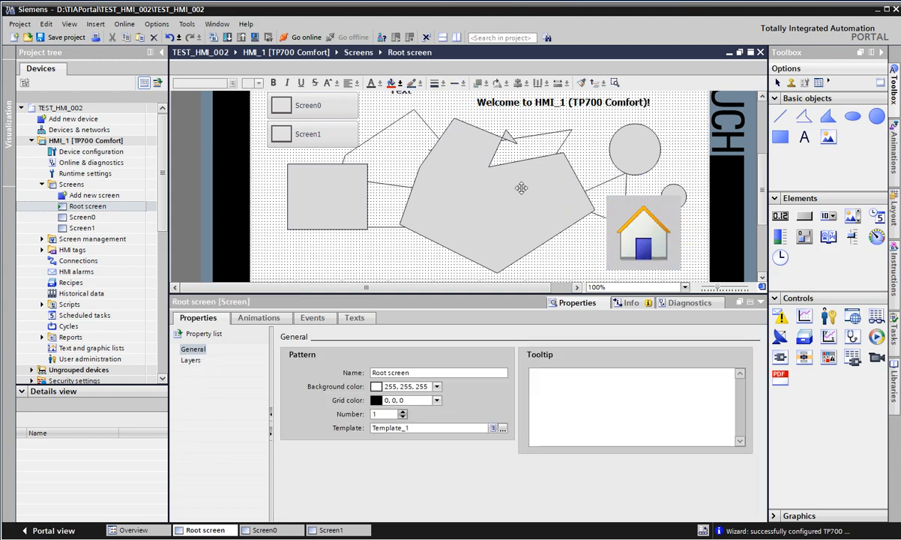
{"action": "scroll", "coordinate": [509, 150], "scroll_direction": "up", "scroll_amount": 3}
{"action": "scroll", "coordinate": [670, 209], "scroll_direction": "down", "scroll_amount": 3}
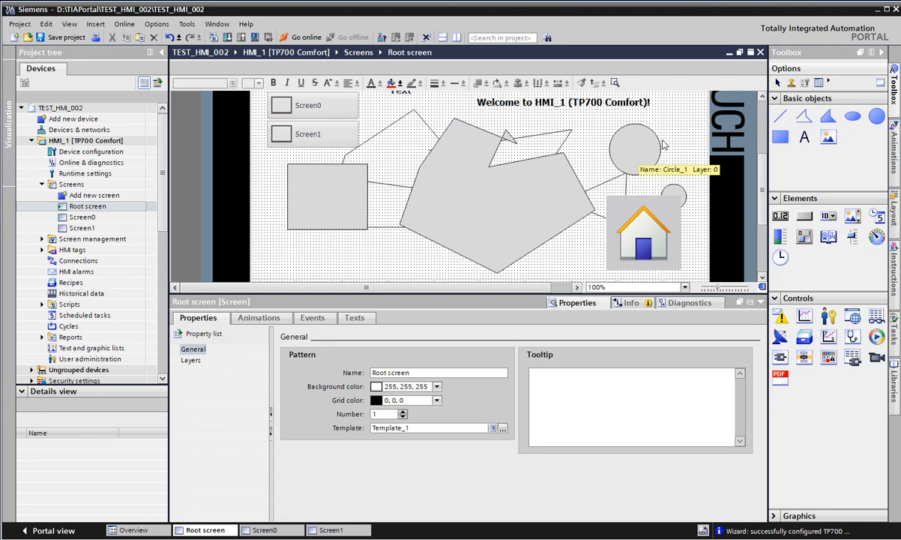
{"action": "scroll", "coordinate": [684, 137], "scroll_direction": "up", "scroll_amount": 3}
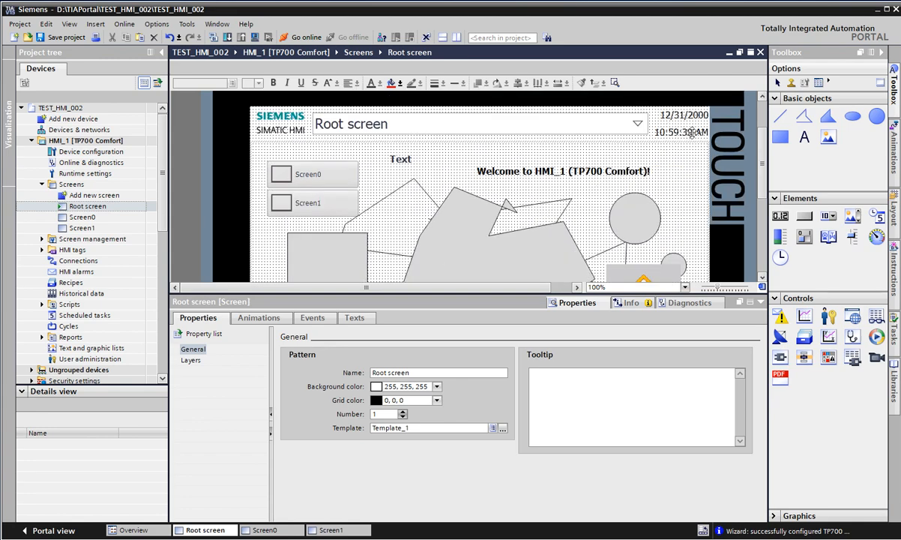
{"action": "scroll", "coordinate": [689, 135], "scroll_direction": "down", "scroll_amount": 6}
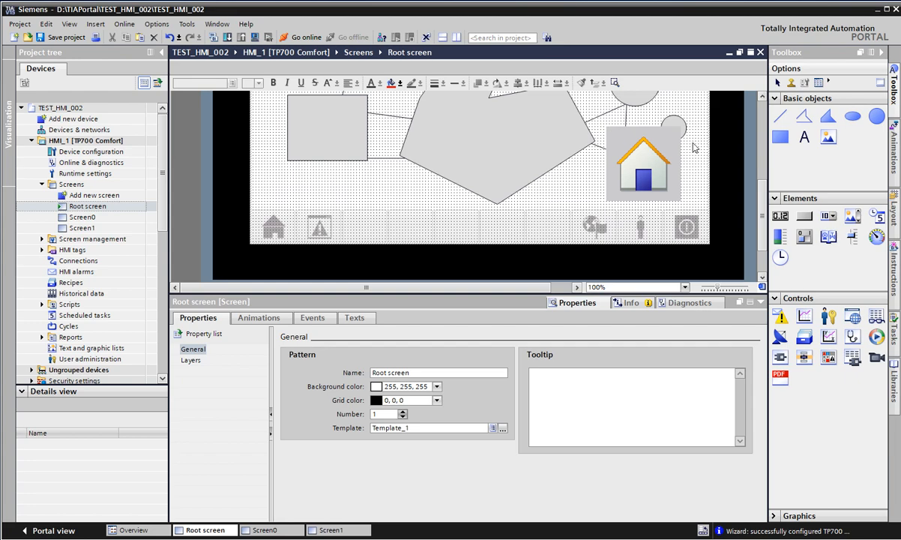
{"action": "scroll", "coordinate": [695, 153], "scroll_direction": "up", "scroll_amount": 3}
{"action": "left_click", "coordinate": [626, 226]}
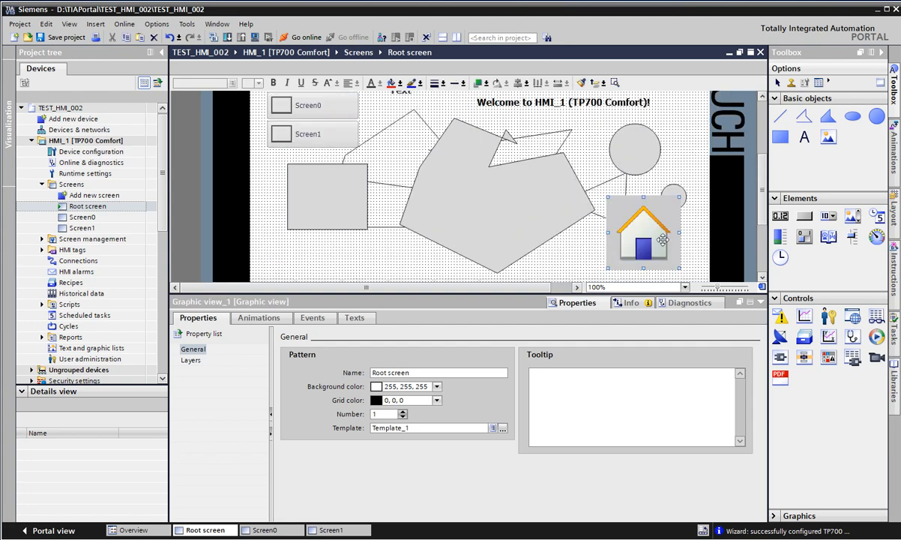
{"action": "left_click", "coordinate": [684, 142]}
{"action": "left_click", "coordinate": [837, 173]}
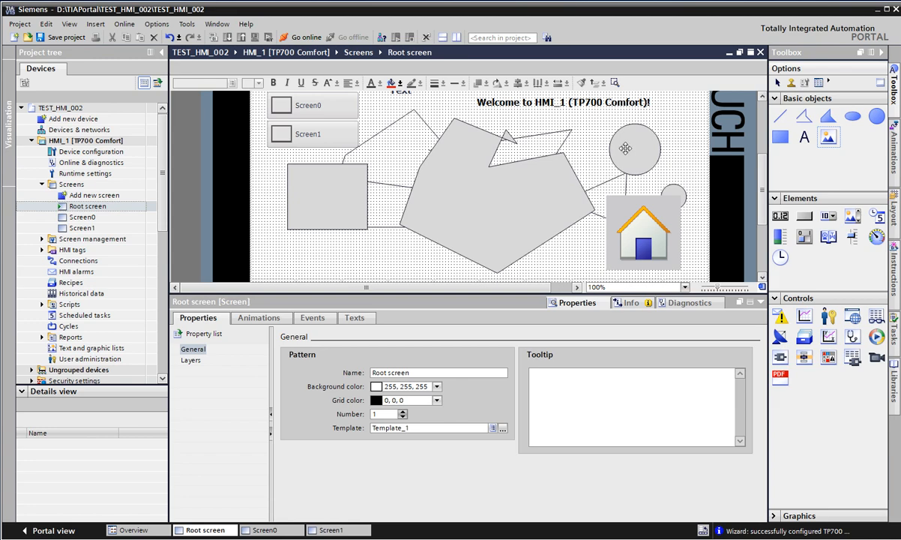
Move the house graphic over the small disc and back down just below it, and select the polygon
{"action": "left_click", "coordinate": [686, 149]}
{"action": "left_click_drag", "start_coordinate": [640, 242], "coordinate": [658, 217]}
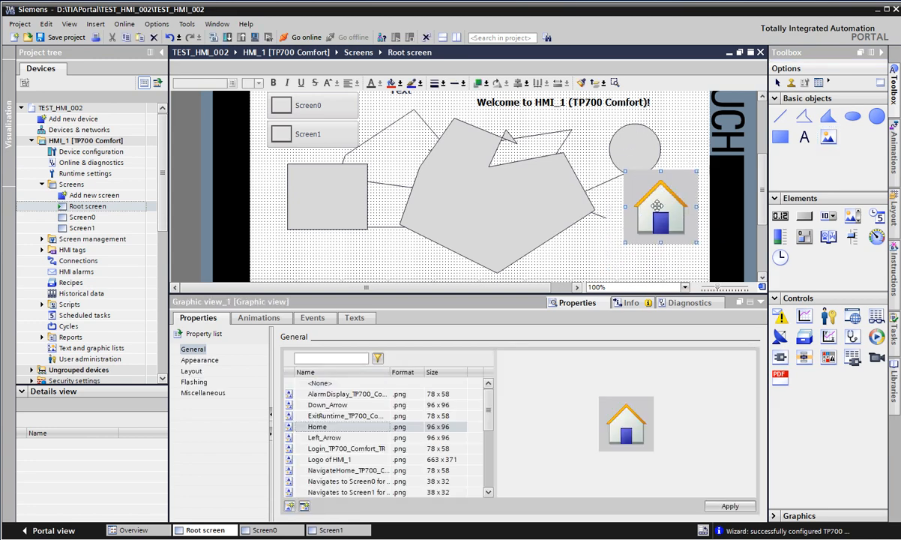
{"action": "scroll", "coordinate": [653, 198], "scroll_direction": "up", "scroll_amount": 2}
{"action": "left_click", "coordinate": [669, 199]}
{"action": "scroll", "coordinate": [669, 199], "scroll_direction": "down", "scroll_amount": 2}
{"action": "left_click_drag", "start_coordinate": [669, 199], "coordinate": [667, 232]}
{"action": "left_click", "coordinate": [503, 179]}
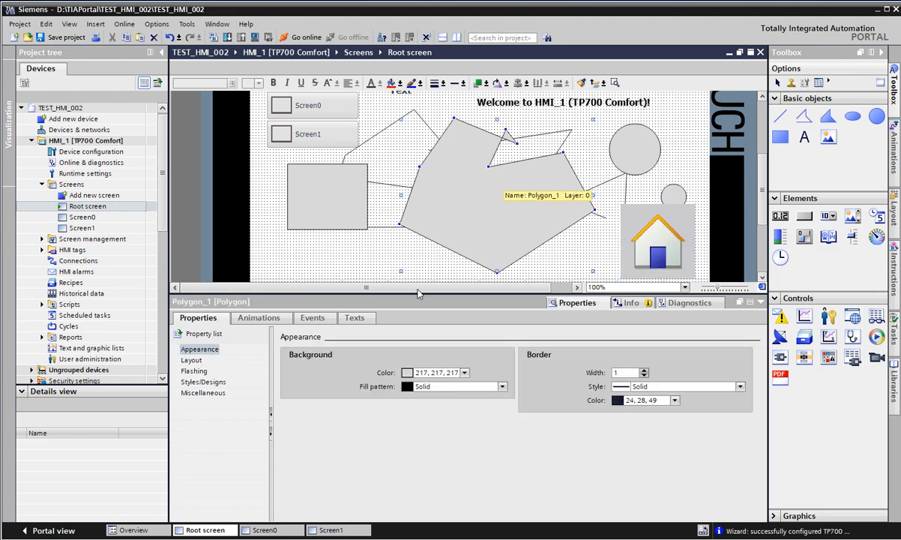
{"action": "left_click", "coordinate": [323, 264]}
{"action": "scroll", "coordinate": [323, 264], "scroll_direction": "up", "scroll_amount": 2}
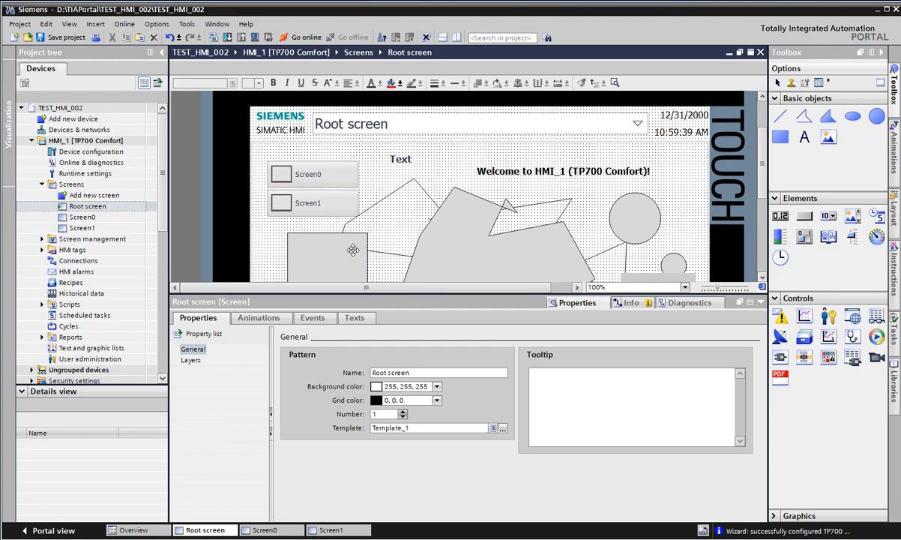
{"action": "left_click", "coordinate": [424, 189]}
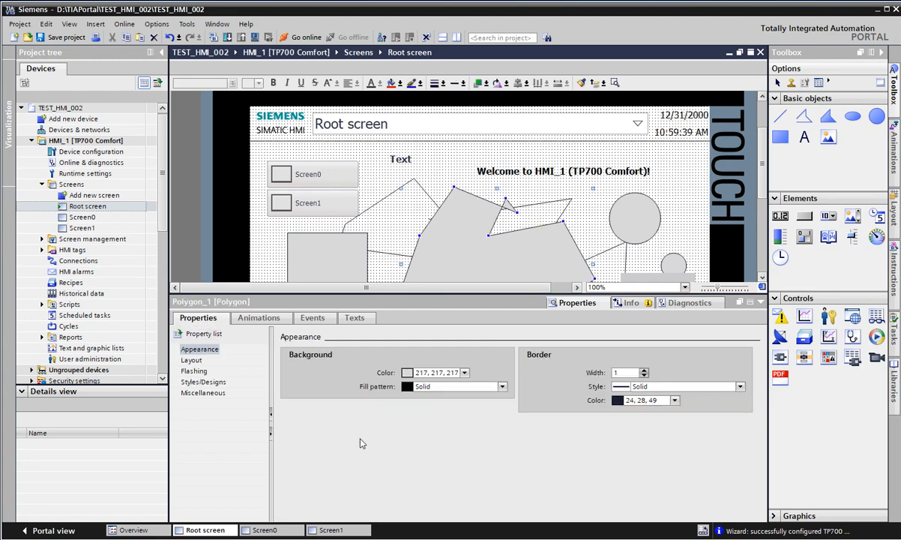
{"action": "left_click", "coordinate": [406, 177]}
{"action": "left_click", "coordinate": [423, 191]}
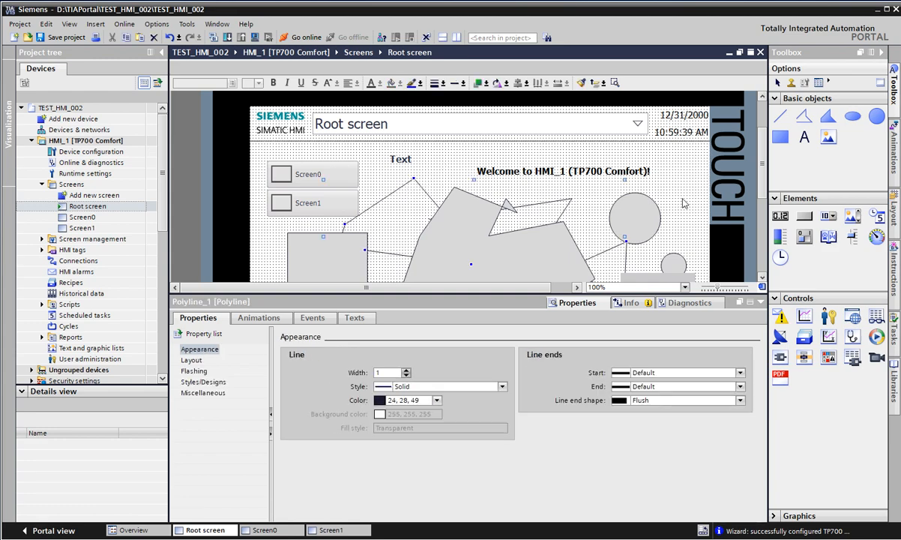
Delete the large circle, the house graphic, the small circle and the polyline from the root screen
{"action": "scroll", "coordinate": [606, 209], "scroll_direction": "down", "scroll_amount": 3}
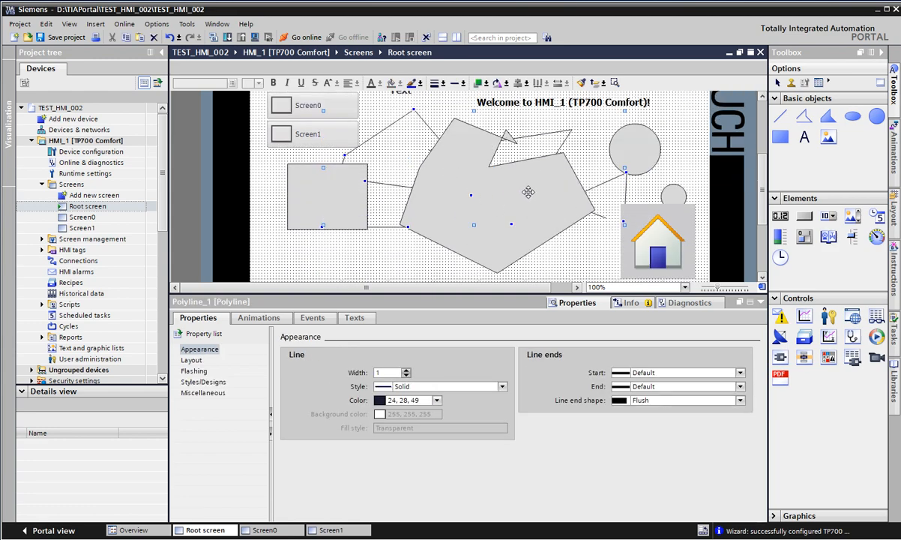
{"action": "left_click", "coordinate": [632, 152]}
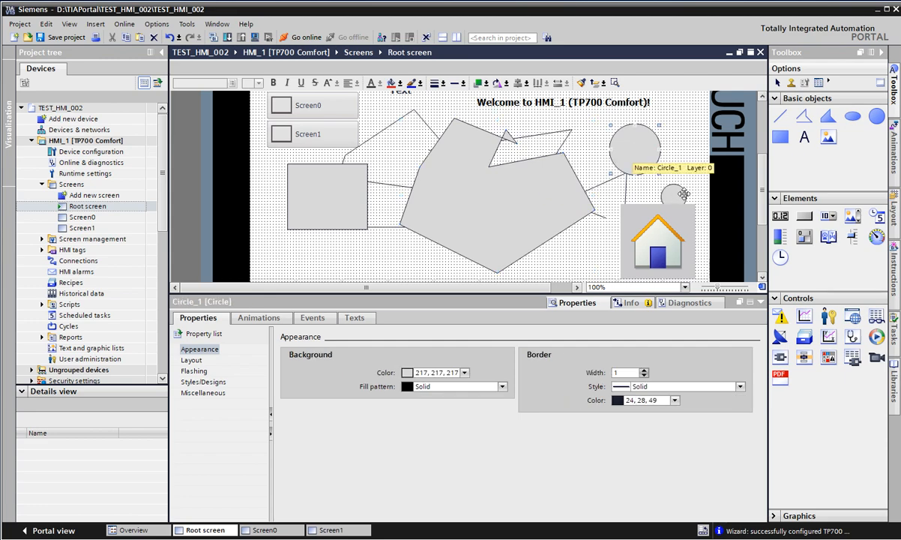
{"action": "key", "text": "Delete"}
{"action": "left_click", "coordinate": [656, 217]}
{"action": "key", "text": "Delete"}
{"action": "left_click", "coordinate": [667, 192]}
{"action": "key", "text": "Delete"}
{"action": "left_click", "coordinate": [626, 195]}
{"action": "key", "text": "Delete"}
Delete the polygon, the remaining line shapes and the rectangle, leaving the text fields and screen buttons
{"action": "left_click", "coordinate": [526, 172]}
{"action": "key", "text": "Delete"}
{"action": "left_click", "coordinate": [566, 132]}
{"action": "key", "text": "Delete"}
{"action": "left_click", "coordinate": [521, 185]}
{"action": "key", "text": "Delete"}
{"action": "left_click", "coordinate": [314, 185]}
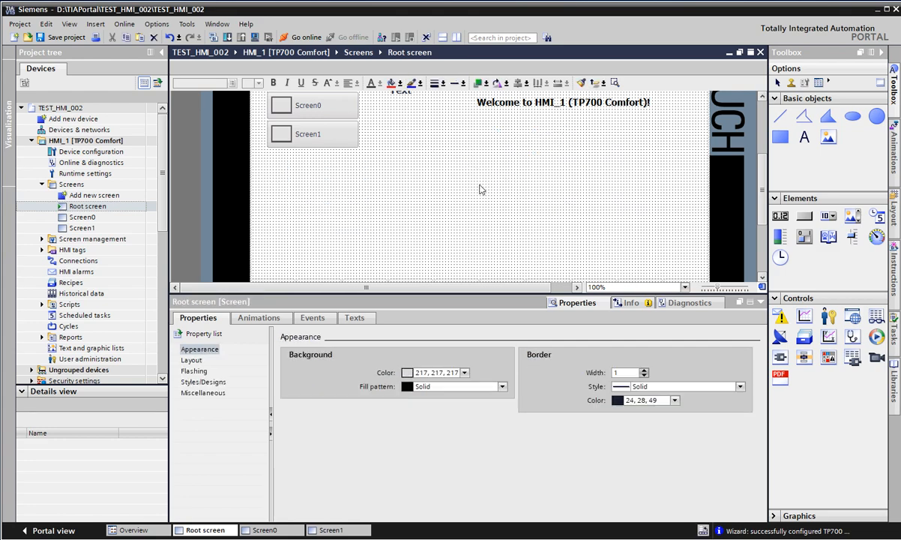
{"action": "key", "text": "Delete"}
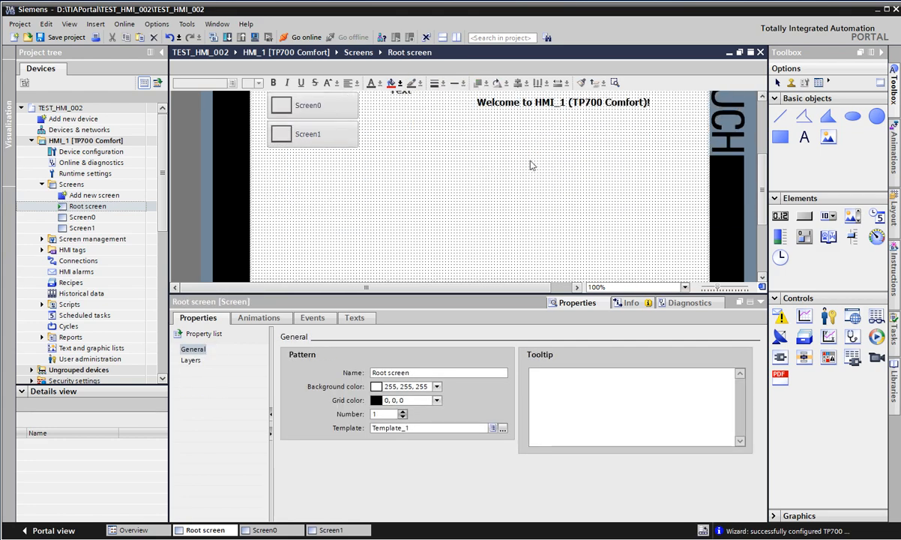
Draw a rising straight line about 455 wide and 120 high beneath the welcome text, and select it
{"action": "left_click", "coordinate": [780, 116]}
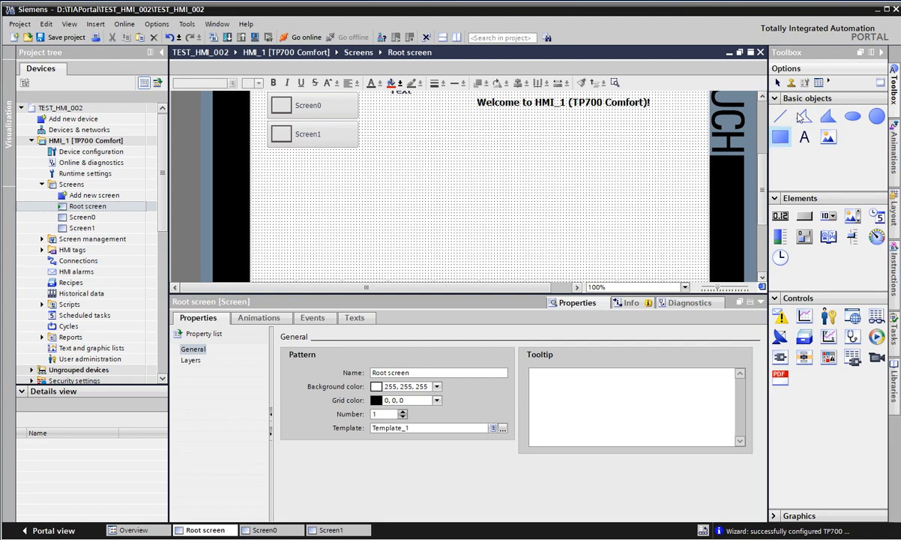
{"action": "left_click_drag", "start_coordinate": [342, 216], "coordinate": [603, 147]}
{"action": "left_click", "coordinate": [531, 191]}
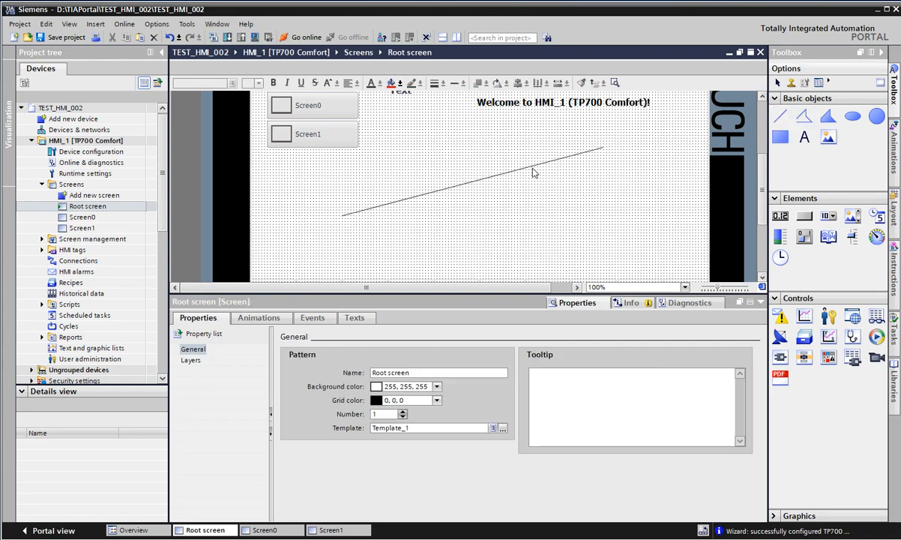
{"action": "left_click", "coordinate": [538, 164]}
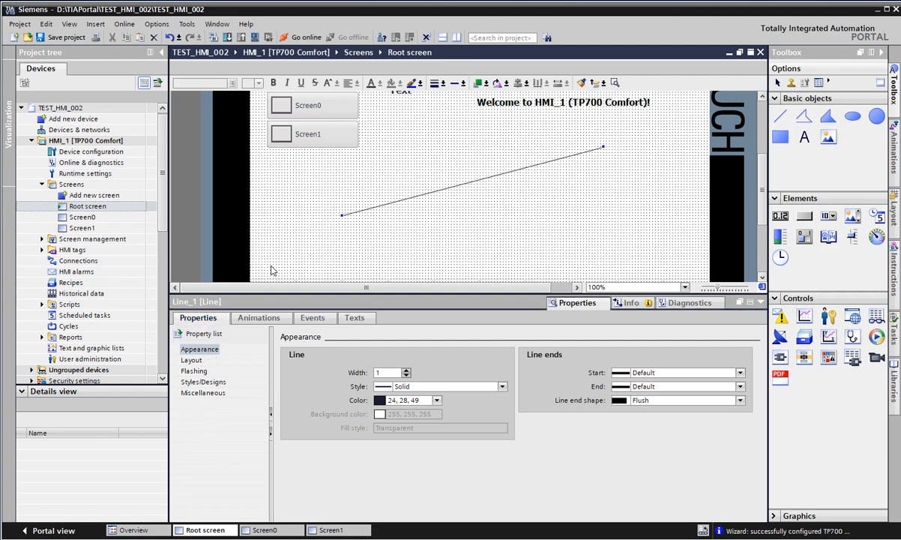
Examine the line's miscellaneous, style/design and flashing settings, including the flashing types on offer
{"action": "left_click", "coordinate": [201, 393]}
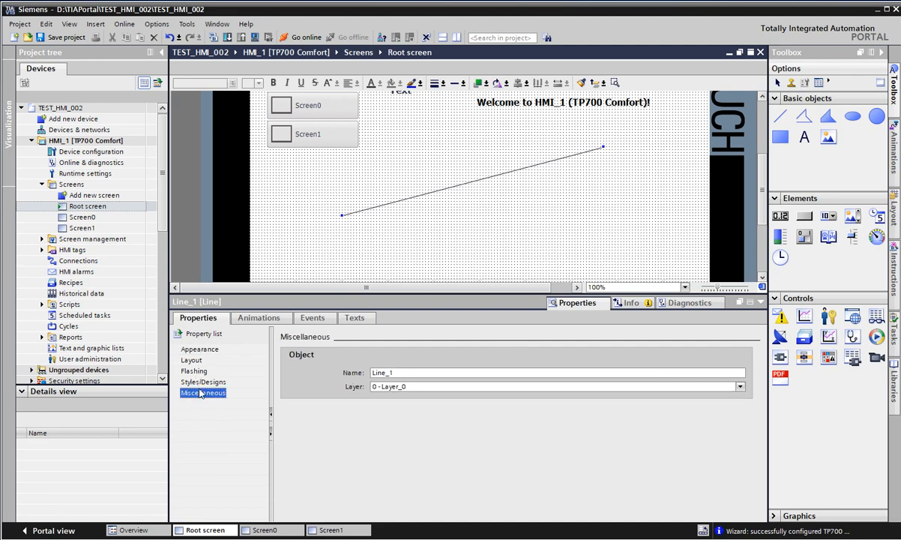
{"action": "left_click", "coordinate": [203, 383]}
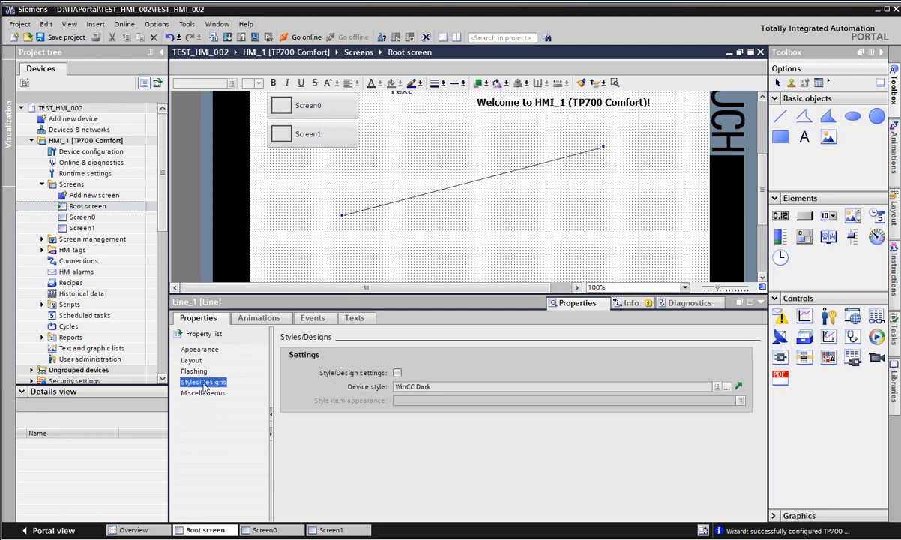
{"action": "left_click", "coordinate": [197, 371]}
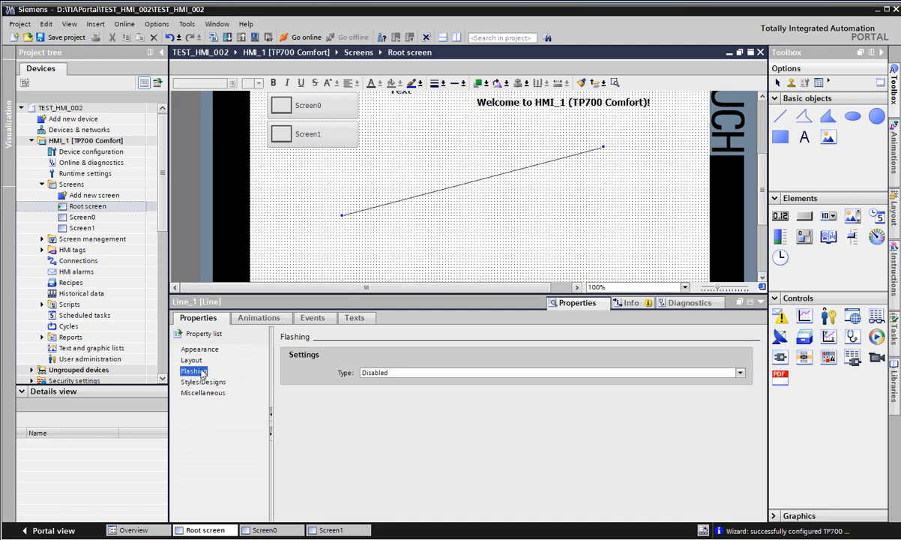
{"action": "left_click", "coordinate": [454, 373]}
{"action": "left_click", "coordinate": [457, 375]}
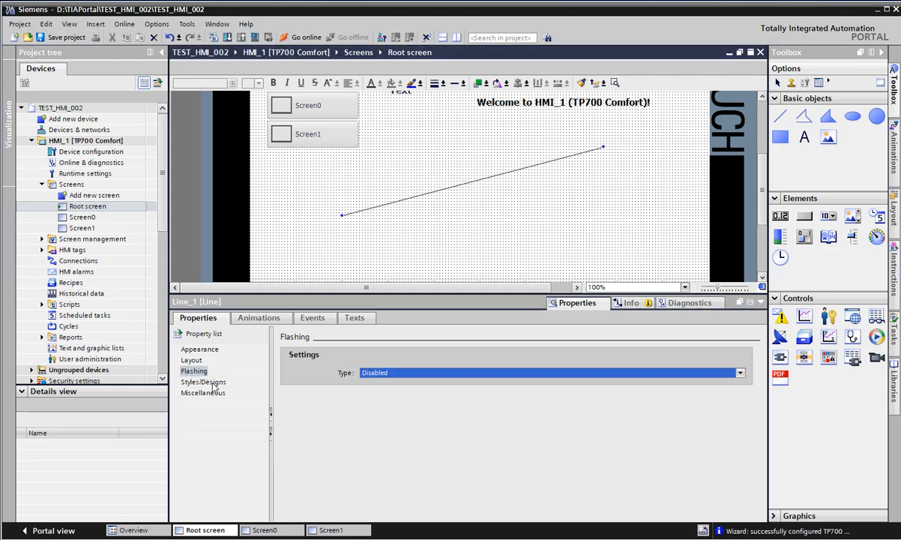
{"action": "left_click", "coordinate": [204, 382]}
{"action": "left_click", "coordinate": [195, 371]}
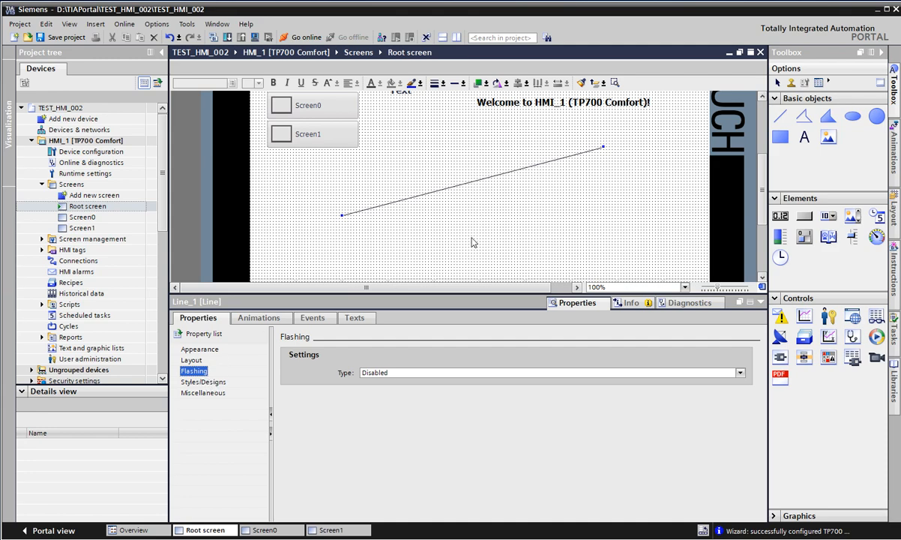
{"action": "left_click", "coordinate": [434, 372]}
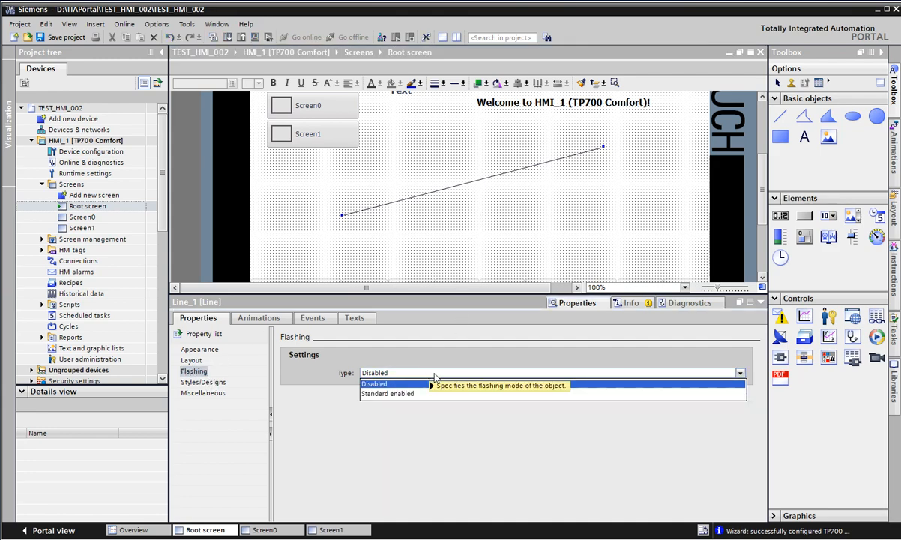
{"action": "left_click", "coordinate": [436, 382]}
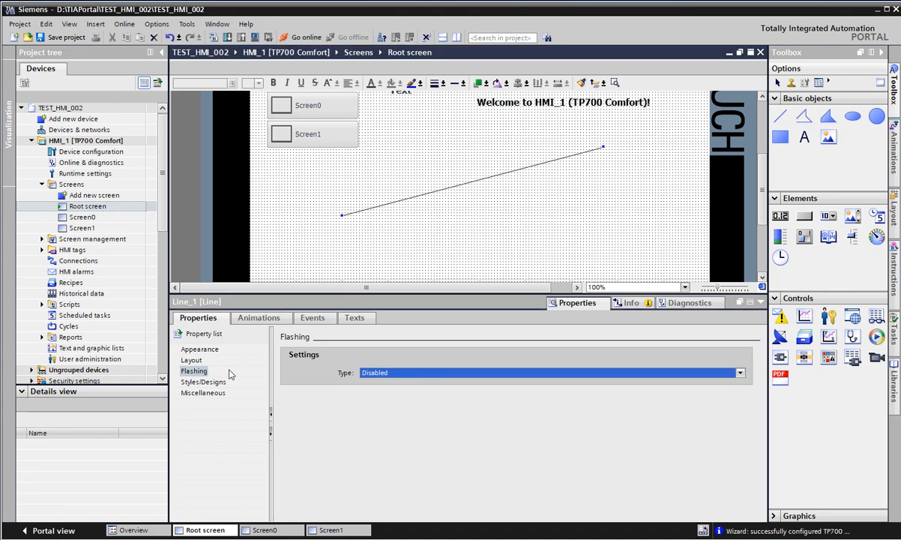
Go through the line's style/design, miscellaneous and flashing properties once more
{"action": "left_click", "coordinate": [204, 382]}
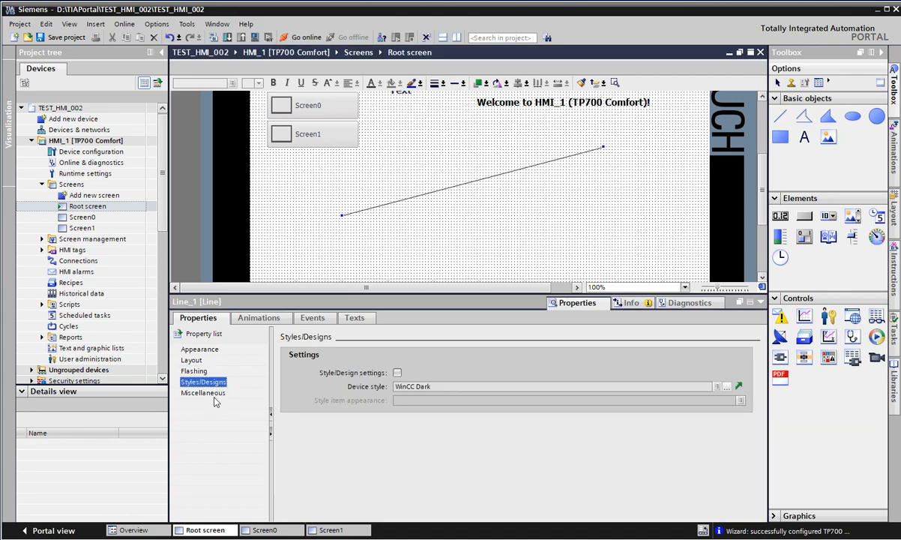
{"action": "left_click", "coordinate": [204, 392]}
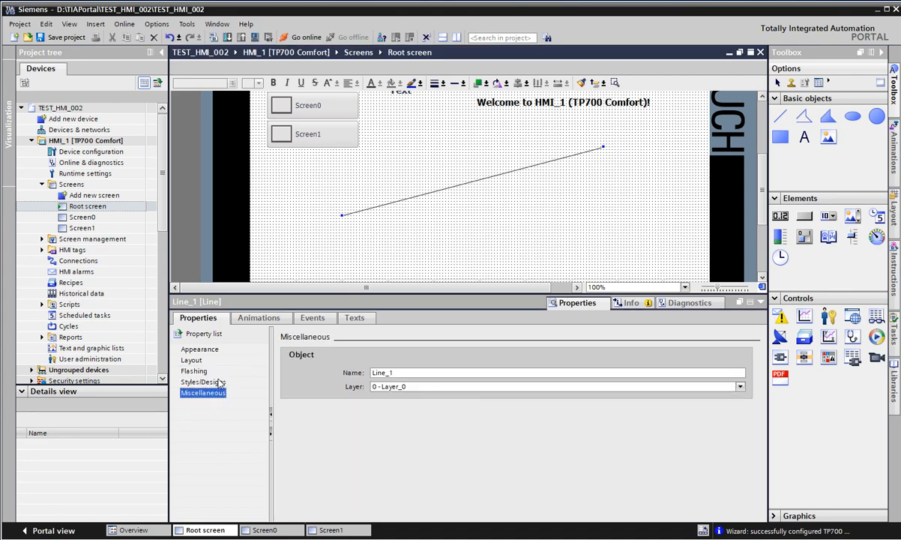
{"action": "left_click", "coordinate": [219, 382]}
{"action": "left_click", "coordinate": [194, 371]}
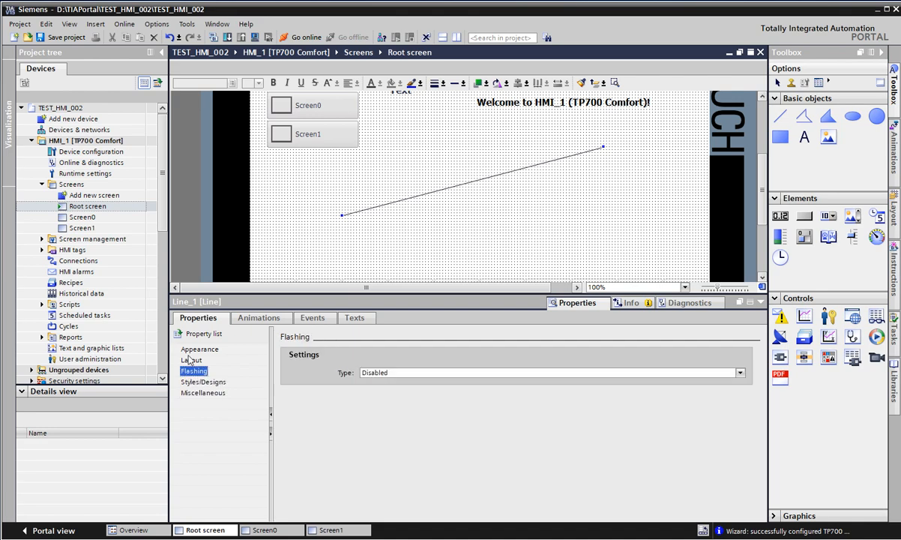
{"action": "left_click", "coordinate": [204, 391]}
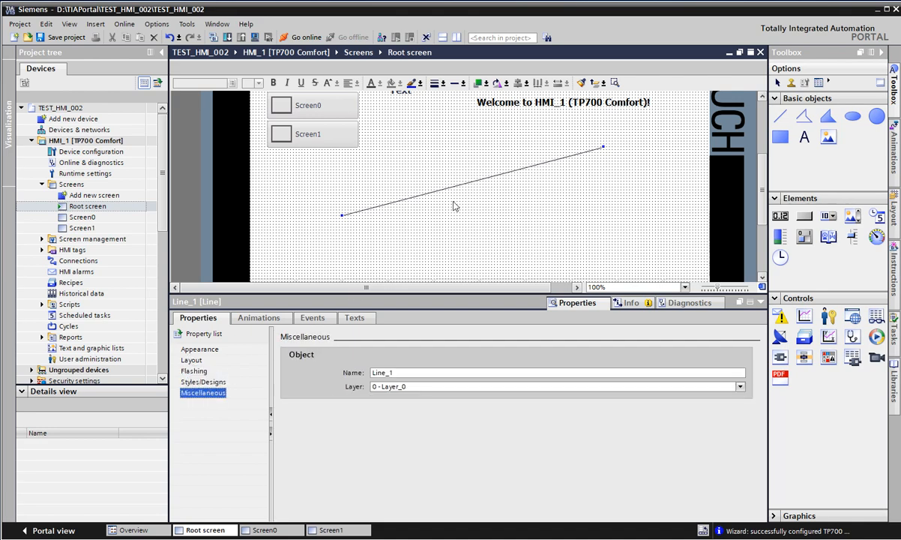
{"action": "left_click", "coordinate": [203, 382]}
{"action": "left_click", "coordinate": [193, 370]}
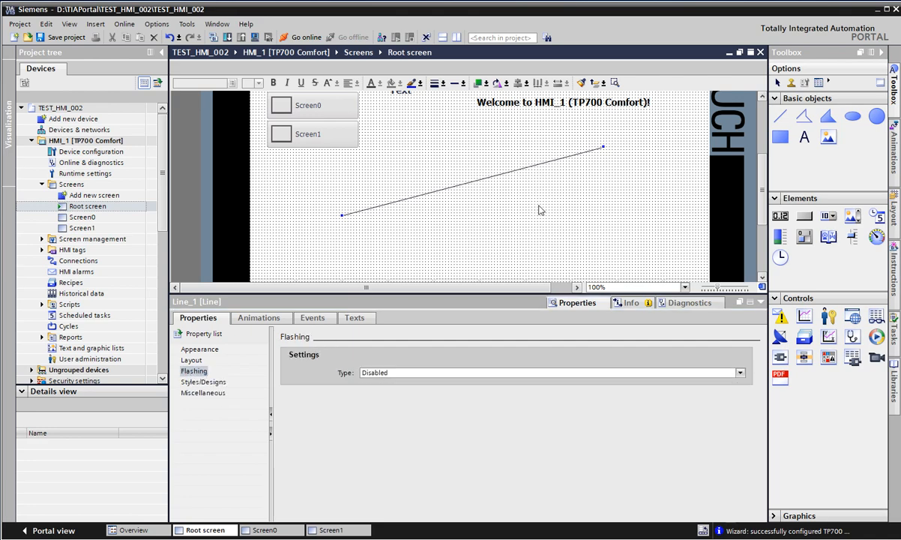
Reselect the line and compare its appearance properties with its layout properties
{"action": "left_click", "coordinate": [548, 196]}
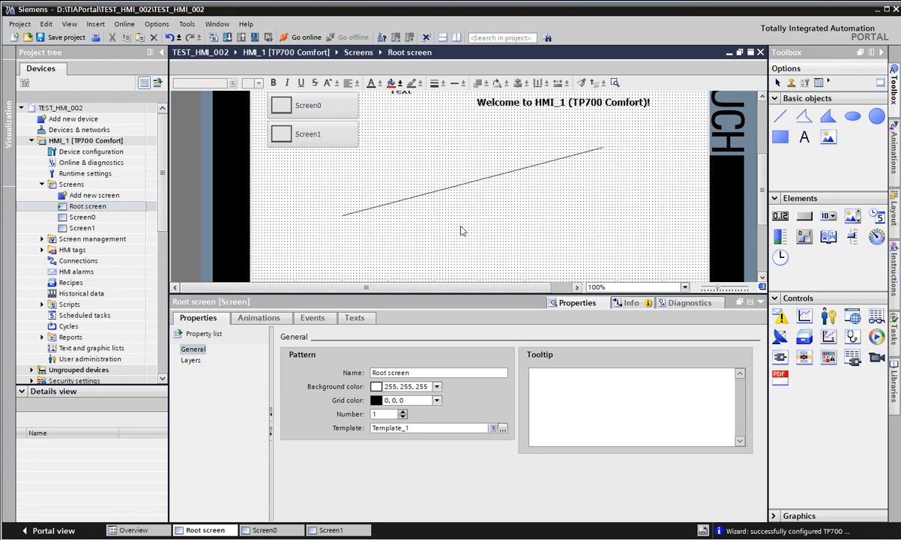
{"action": "left_click", "coordinate": [459, 185]}
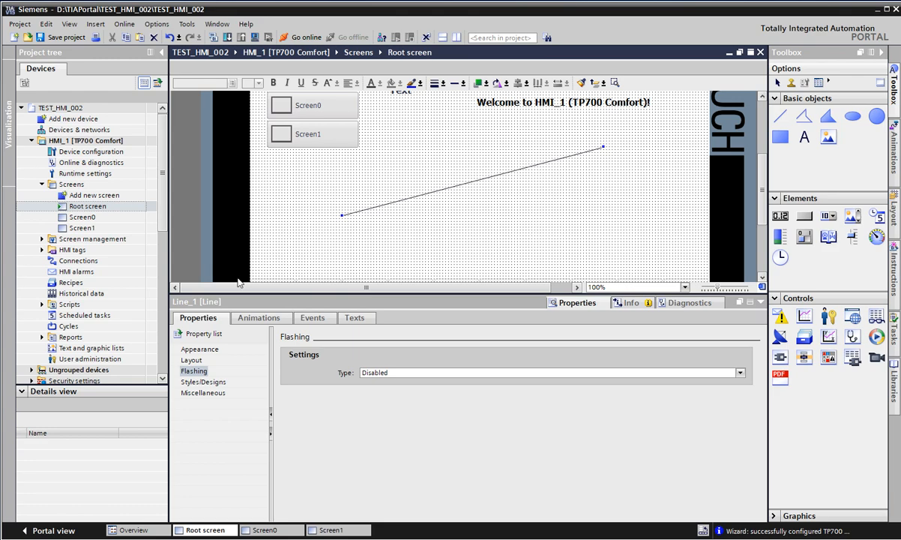
{"action": "left_click", "coordinate": [197, 348]}
{"action": "left_click", "coordinate": [189, 361]}
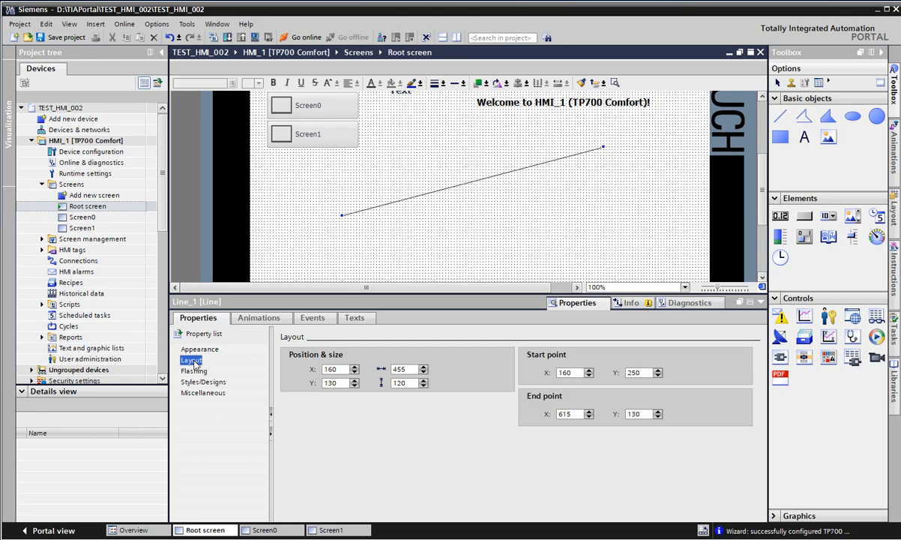
{"action": "left_click", "coordinate": [202, 351]}
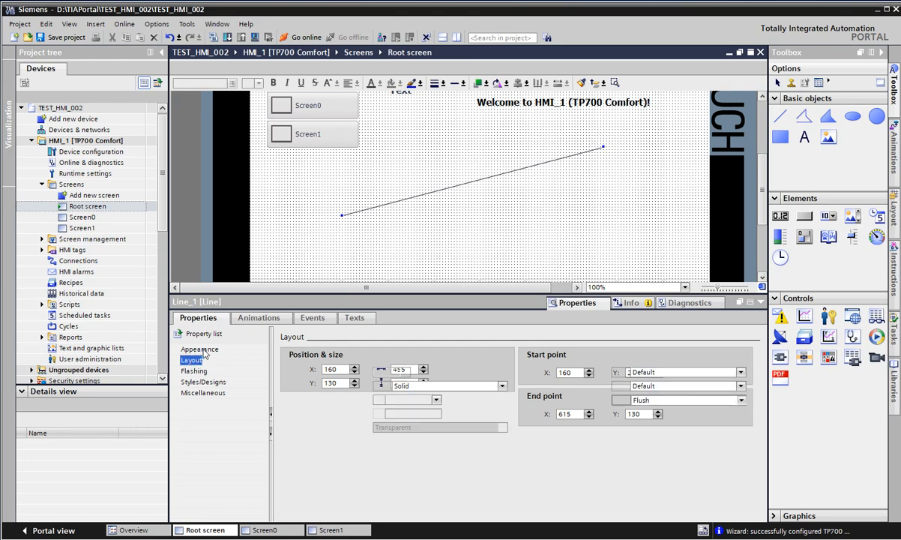
{"action": "left_click", "coordinate": [192, 360]}
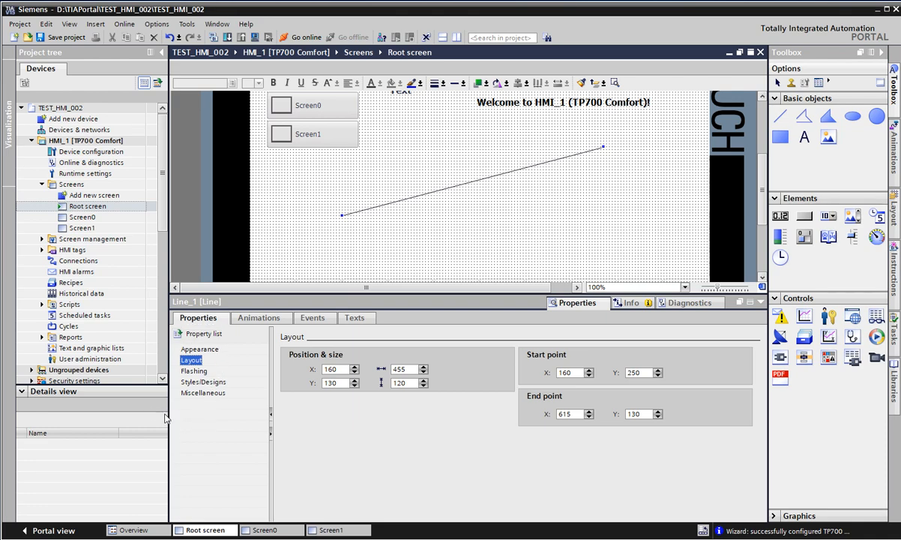
Examine the root screen's layer list and the objects assigned to Layer_0
{"action": "left_click", "coordinate": [897, 209]}
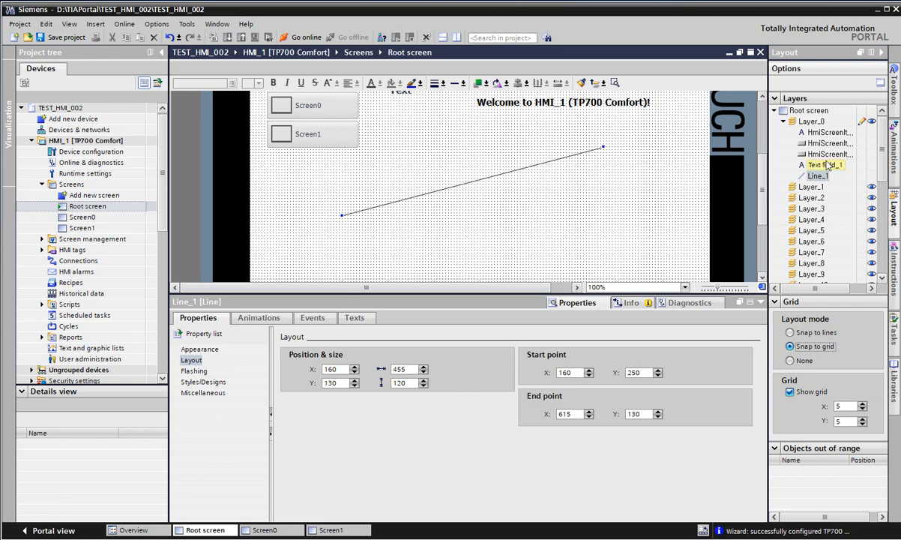
{"action": "scroll", "coordinate": [882, 131], "scroll_direction": "down", "scroll_amount": 5}
{"action": "scroll", "coordinate": [884, 120], "scroll_direction": "up", "scroll_amount": 5}
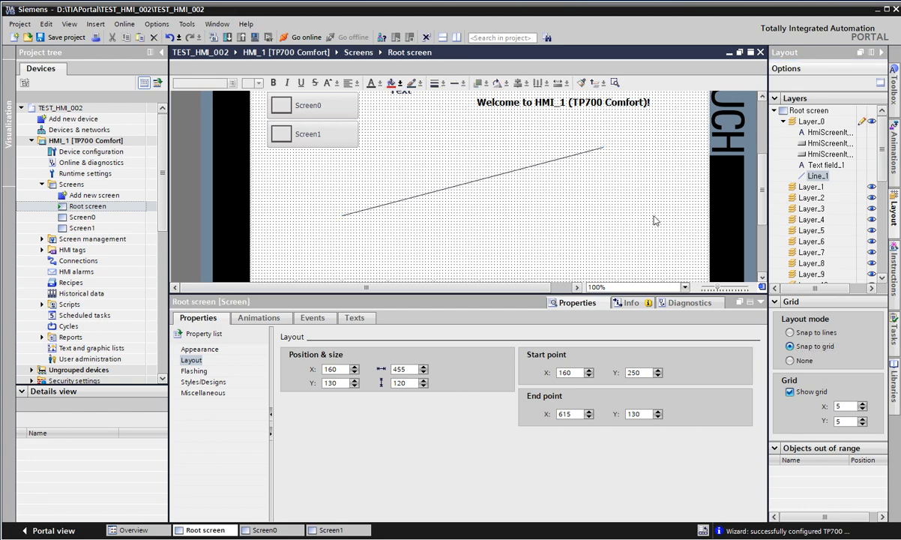
View the root screen's general properties, and reselect the line to check its position and size
{"action": "left_click", "coordinate": [654, 221]}
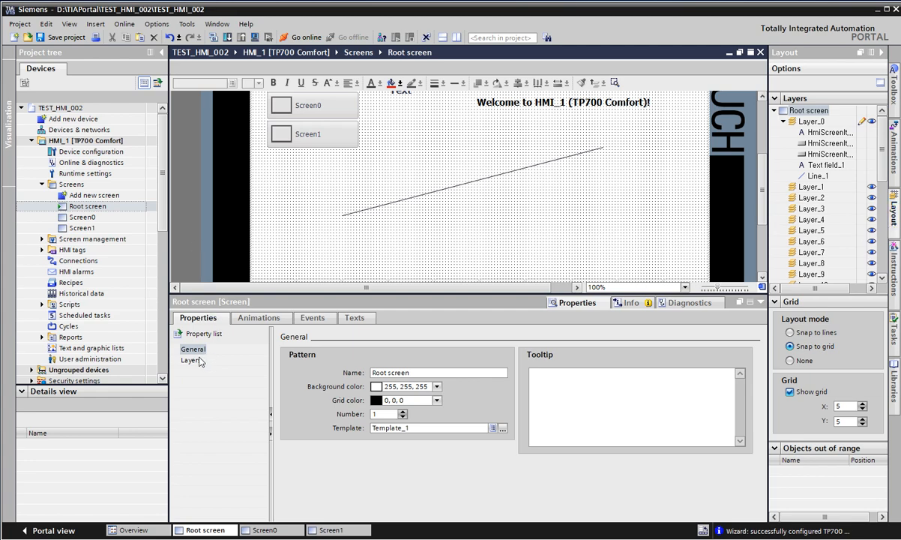
{"action": "left_click", "coordinate": [397, 200]}
{"action": "left_click", "coordinate": [188, 359]}
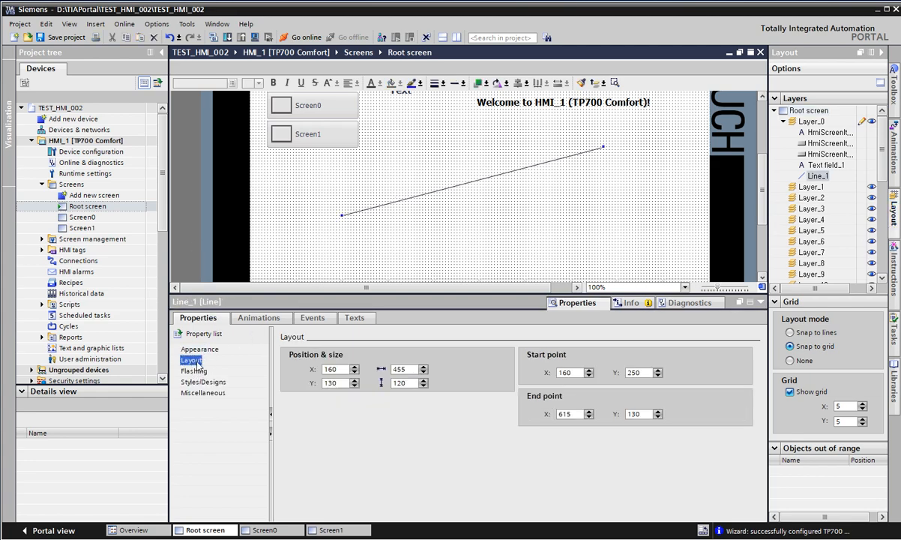
{"action": "left_click", "coordinate": [473, 250]}
{"action": "scroll", "coordinate": [558, 206], "scroll_direction": "up", "scroll_amount": 2}
{"action": "scroll", "coordinate": [600, 230], "scroll_direction": "down", "scroll_amount": 2}
{"action": "left_click", "coordinate": [549, 162]}
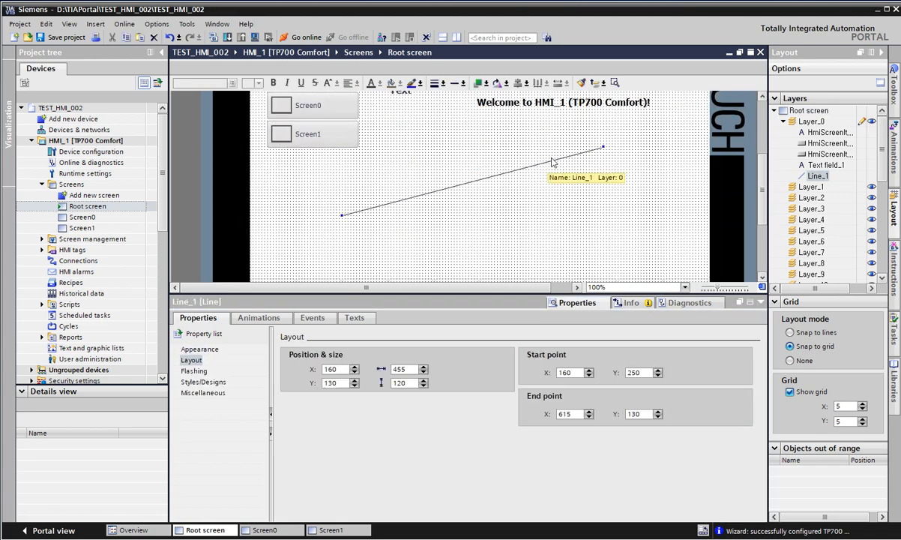
Set the line's width to 10 in its appearance properties
{"action": "left_click", "coordinate": [211, 359]}
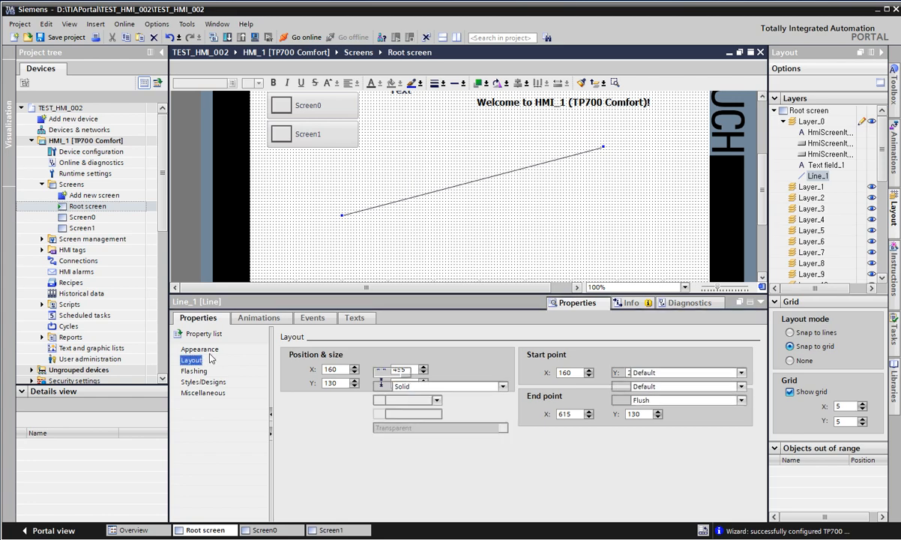
{"action": "left_click", "coordinate": [196, 360]}
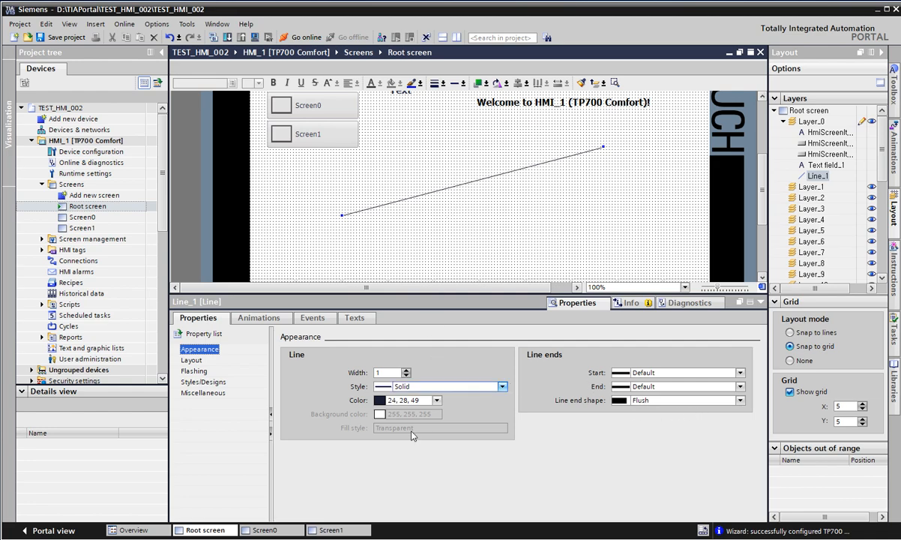
{"action": "left_click", "coordinate": [406, 371]}
{"action": "left_click", "coordinate": [406, 370]}
{"action": "left_click", "coordinate": [406, 370]}
{"action": "left_click", "coordinate": [405, 370]}
{"action": "left_click", "coordinate": [406, 370]}
{"action": "left_click", "coordinate": [405, 370]}
{"action": "left_click", "coordinate": [406, 370]}
{"action": "left_click", "coordinate": [405, 371]}
{"action": "left_click", "coordinate": [405, 370]}
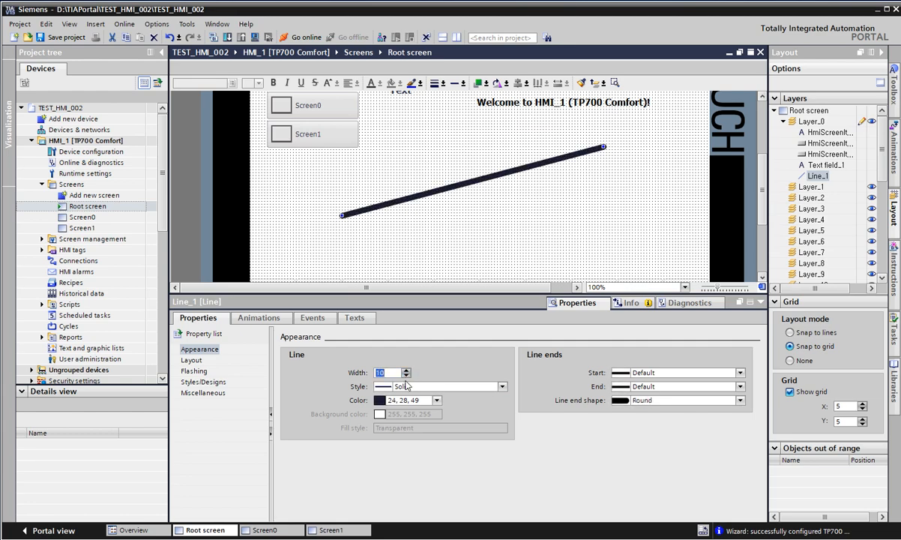
Reduce the line's width to 3 in its appearance properties
{"action": "left_click", "coordinate": [406, 376]}
{"action": "left_click", "coordinate": [406, 375]}
{"action": "left_click", "coordinate": [407, 376]}
{"action": "left_click", "coordinate": [407, 375]}
{"action": "left_click", "coordinate": [406, 375]}
{"action": "left_click", "coordinate": [406, 376]}
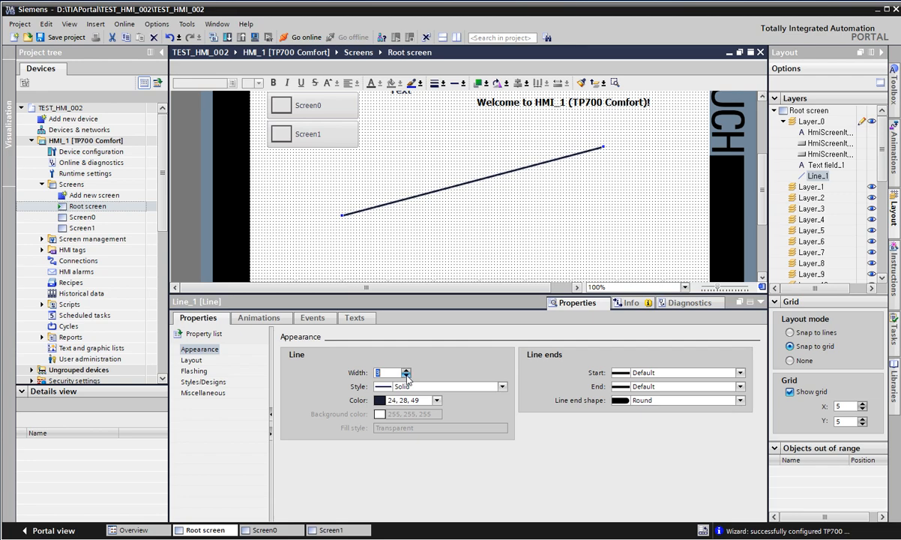
Try the Dash style on the line and restore the Solid style
{"action": "left_click", "coordinate": [439, 387]}
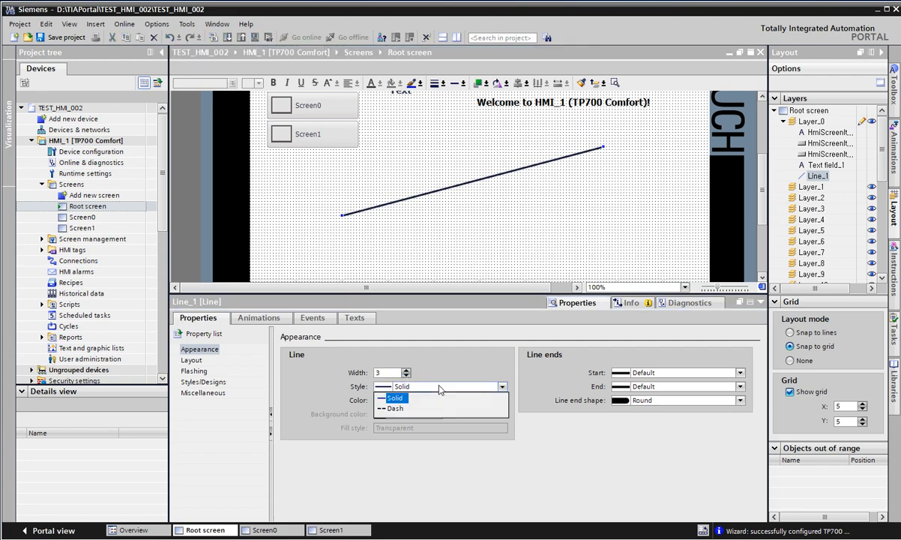
{"action": "left_click", "coordinate": [375, 408]}
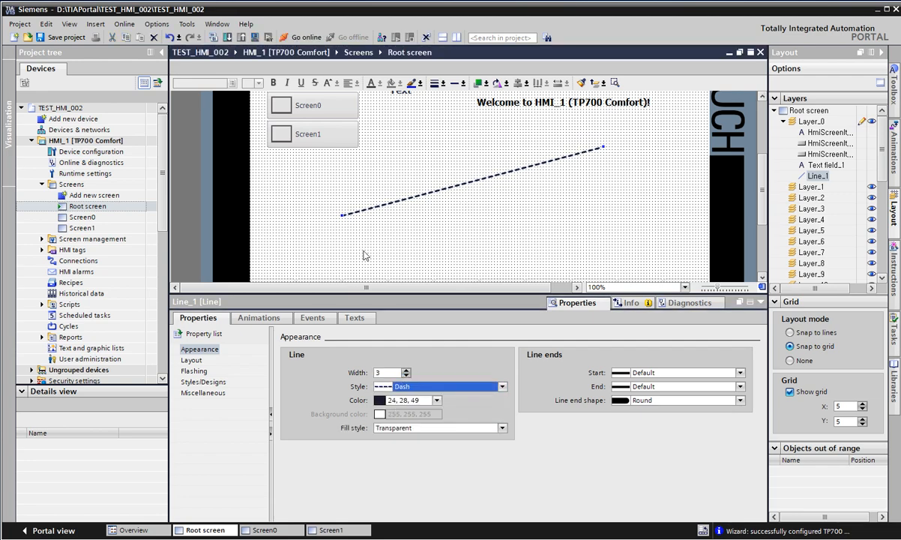
{"action": "left_click", "coordinate": [397, 386]}
{"action": "left_click", "coordinate": [405, 398]}
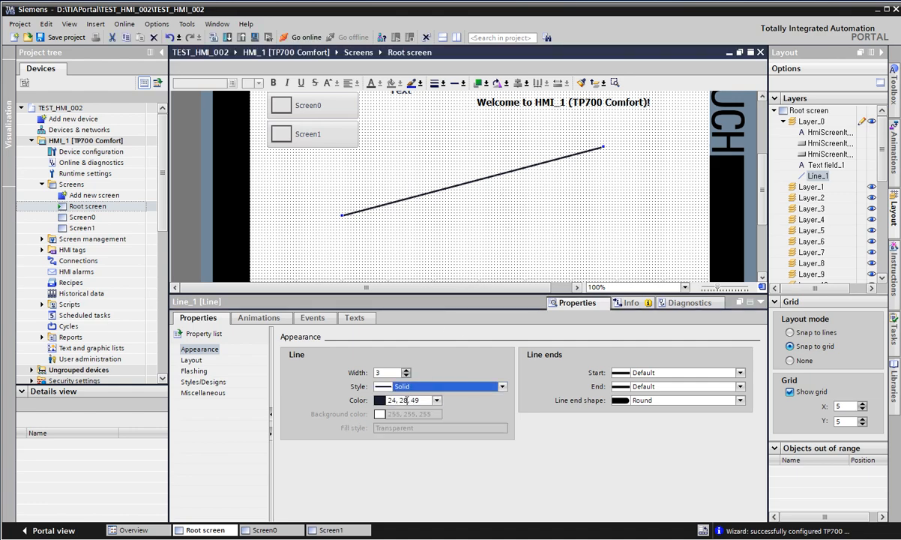
Open the extended color selection for the line's color and compare the standard and user-defined palettes
{"action": "left_click", "coordinate": [436, 400]}
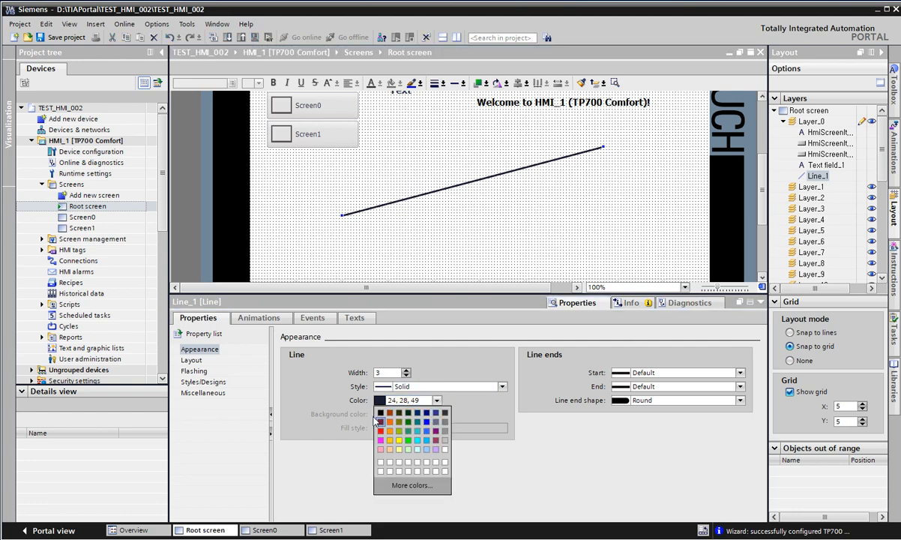
{"action": "left_click", "coordinate": [422, 486]}
{"action": "left_click", "coordinate": [336, 389]}
{"action": "left_click", "coordinate": [318, 416]}
{"action": "left_click", "coordinate": [368, 417]}
{"action": "left_click", "coordinate": [364, 346]}
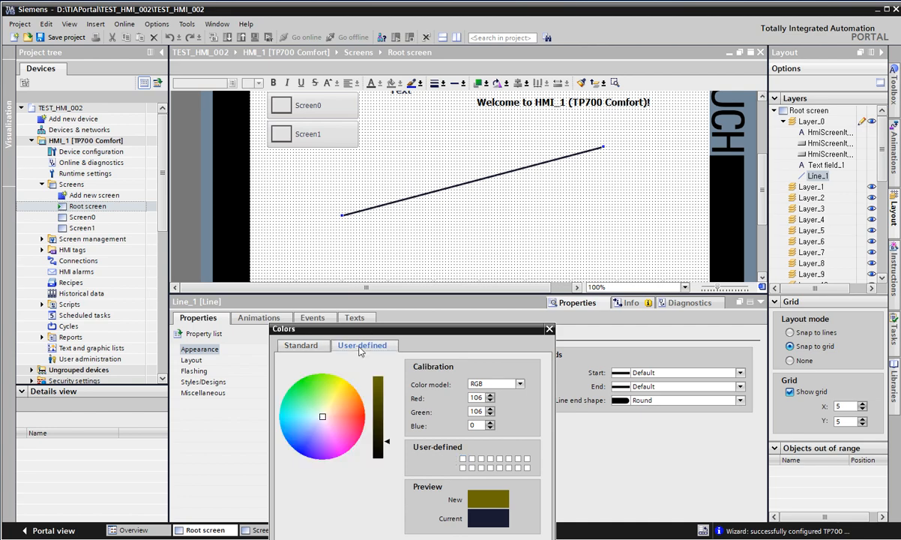
Try several shades on the user-defined color wheel, including RGB 237, 193, 255, and cancel the line's color change
{"action": "left_click", "coordinate": [298, 384]}
{"action": "left_click", "coordinate": [332, 446]}
{"action": "left_click", "coordinate": [305, 448]}
{"action": "left_click", "coordinate": [333, 421]}
{"action": "left_click", "coordinate": [341, 405]}
{"action": "left_click", "coordinate": [317, 429]}
{"action": "mouse_move", "coordinate": [318, 429]}
{"action": "left_mouse_down"}
{"action": "mouse_move", "coordinate": [311, 418]}
{"action": "mouse_move", "coordinate": [332, 426]}
{"action": "mouse_move", "coordinate": [344, 415]}
{"action": "left_mouse_up"}
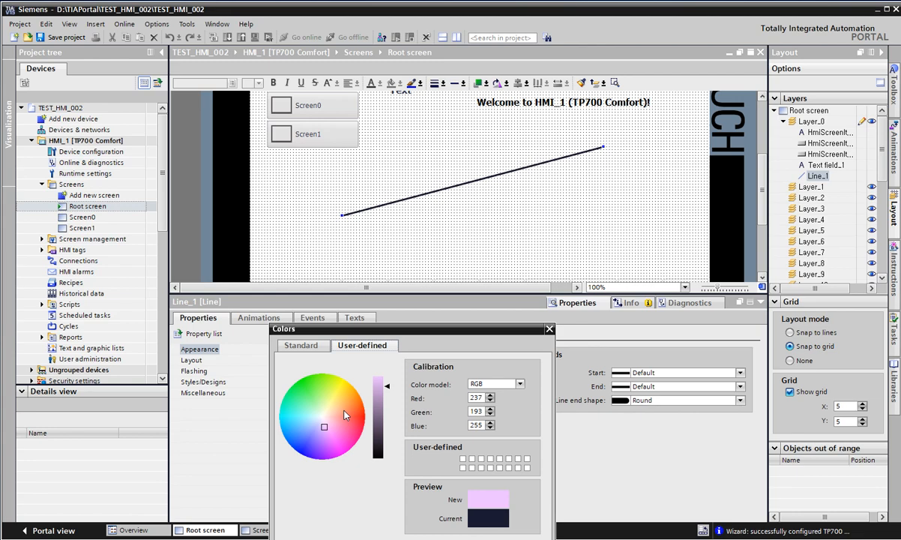
{"action": "left_click", "coordinate": [313, 348]}
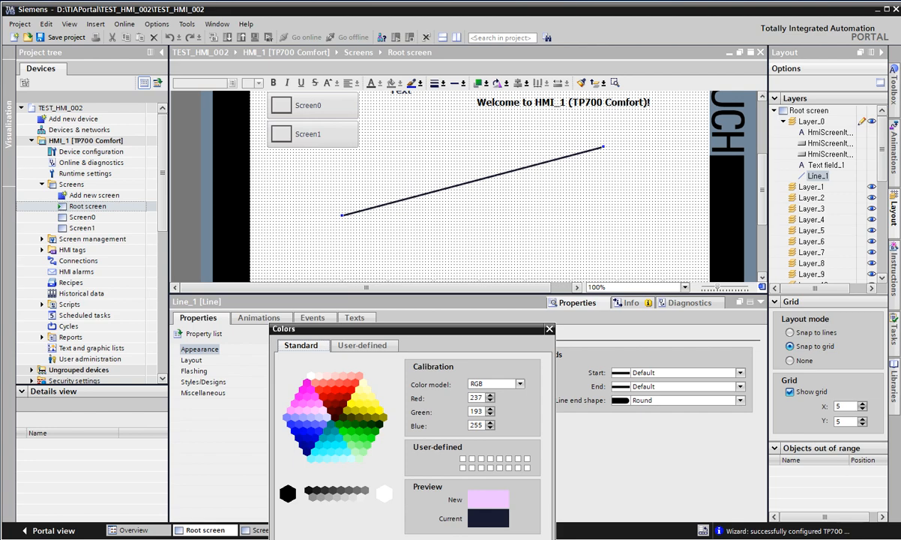
{"action": "key", "text": "Escape"}
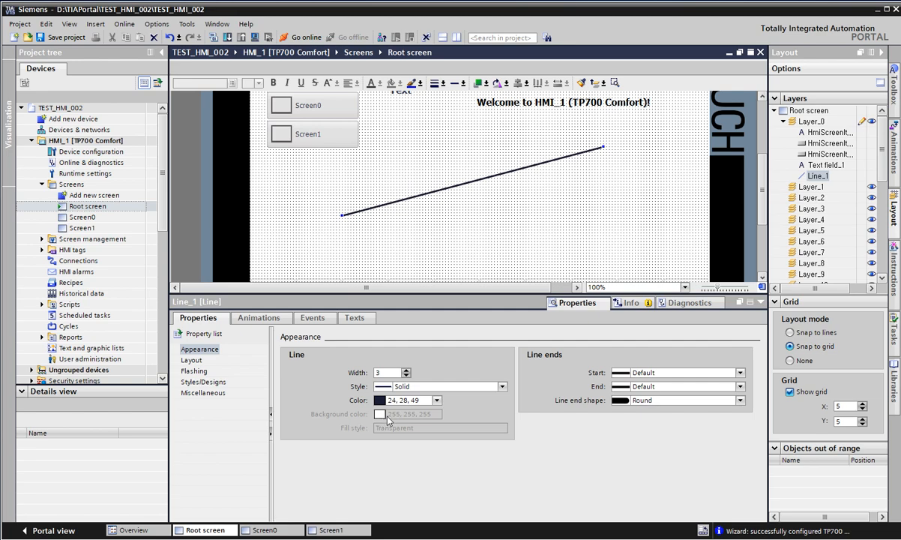
Set the line's style to Dash and its fill style to Solid
{"action": "left_click", "coordinate": [503, 386]}
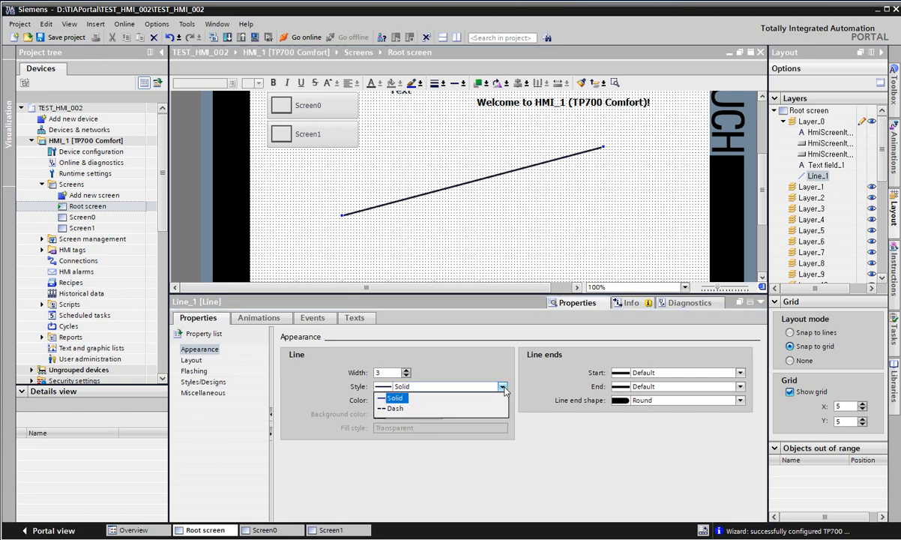
{"action": "left_click", "coordinate": [392, 408]}
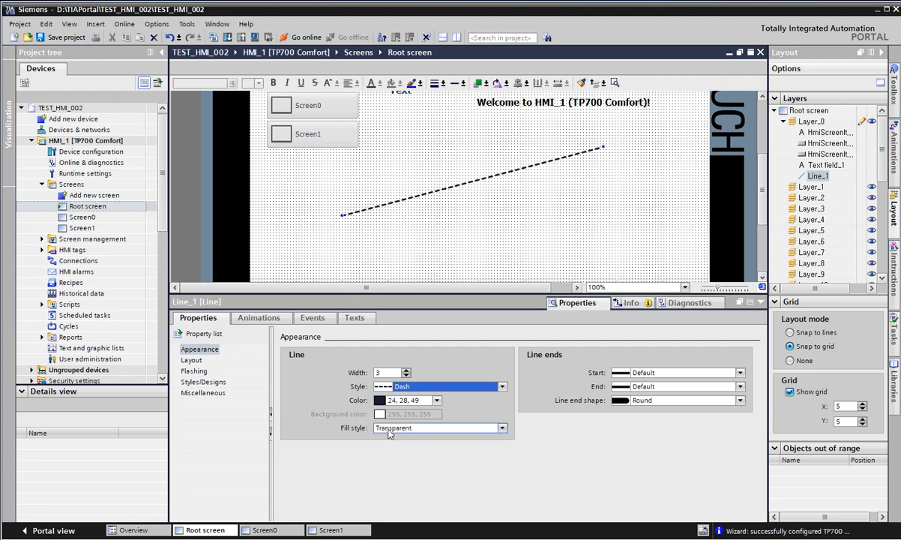
{"action": "left_click", "coordinate": [466, 428]}
{"action": "left_click", "coordinate": [435, 443]}
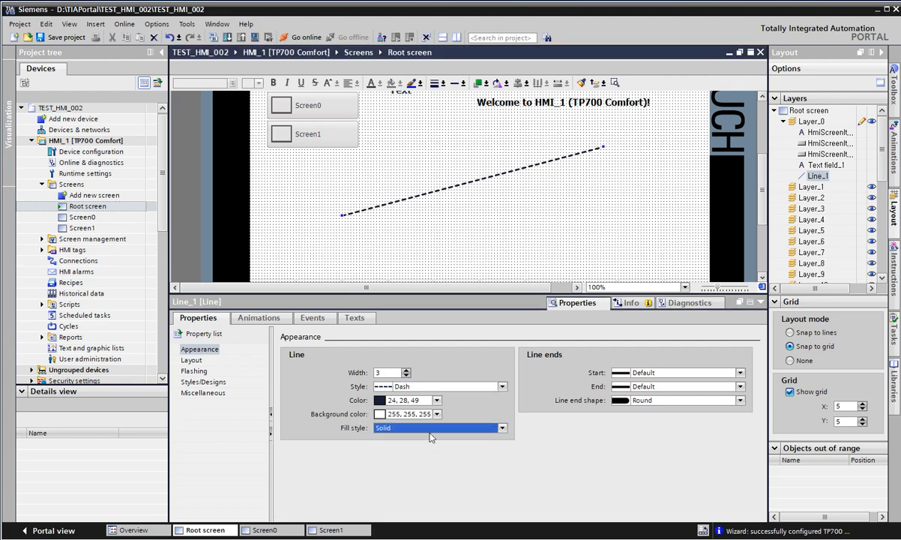
Switch the dashed line's fill style to Transparent and back to Solid to compare the available properties
{"action": "left_click", "coordinate": [428, 428]}
{"action": "left_click", "coordinate": [428, 428]}
{"action": "left_click", "coordinate": [429, 429]}
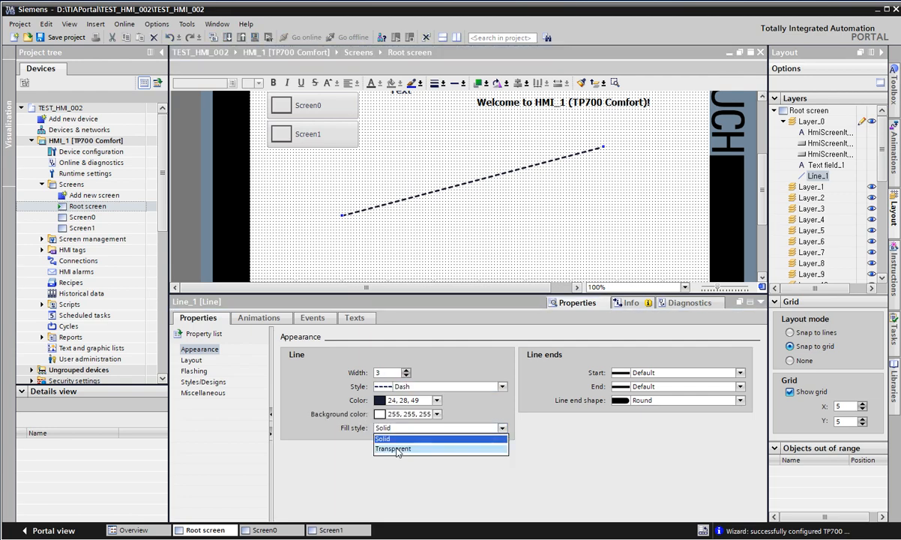
{"action": "left_click", "coordinate": [403, 448]}
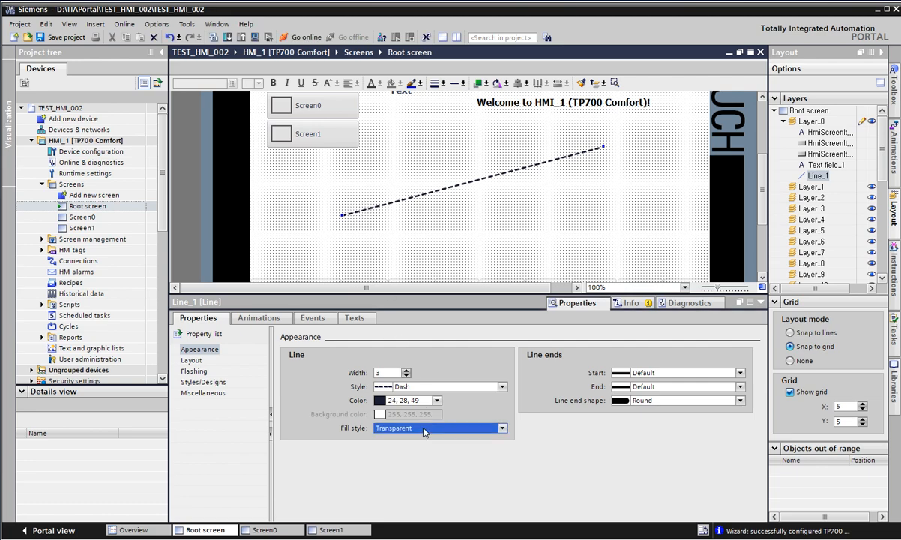
{"action": "left_click", "coordinate": [382, 427]}
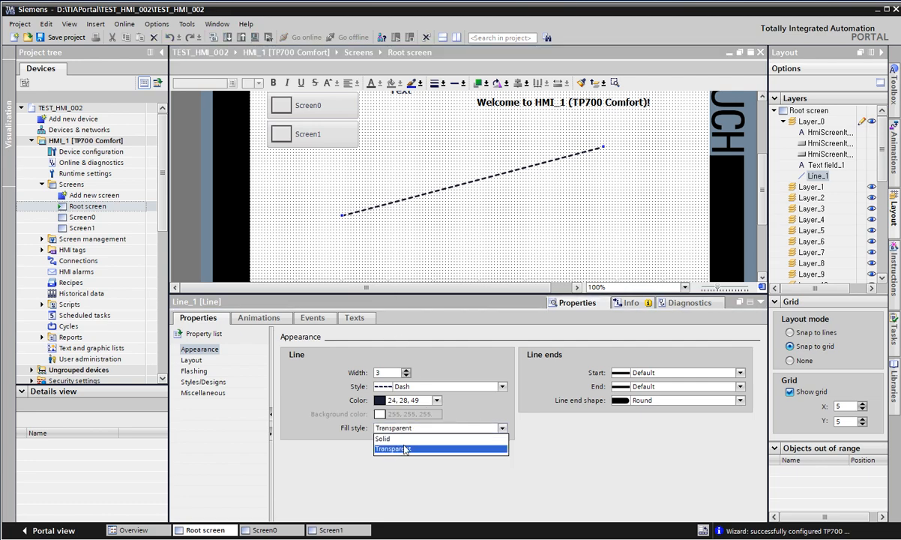
{"action": "left_click", "coordinate": [398, 440]}
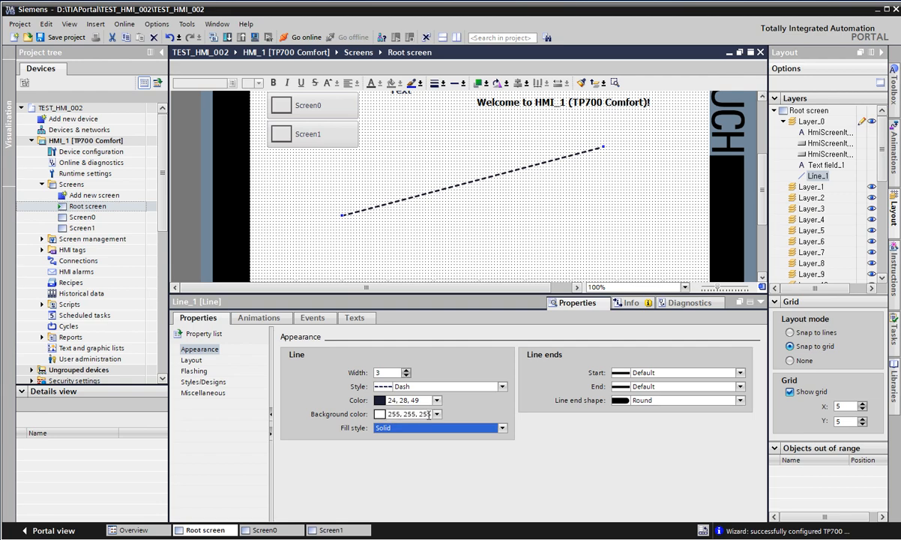
Try orange (255, 102, 0) as the dashed line's background color, and restore the white background and Transparent fill style
{"action": "left_click", "coordinate": [437, 414]}
{"action": "left_click", "coordinate": [394, 436]}
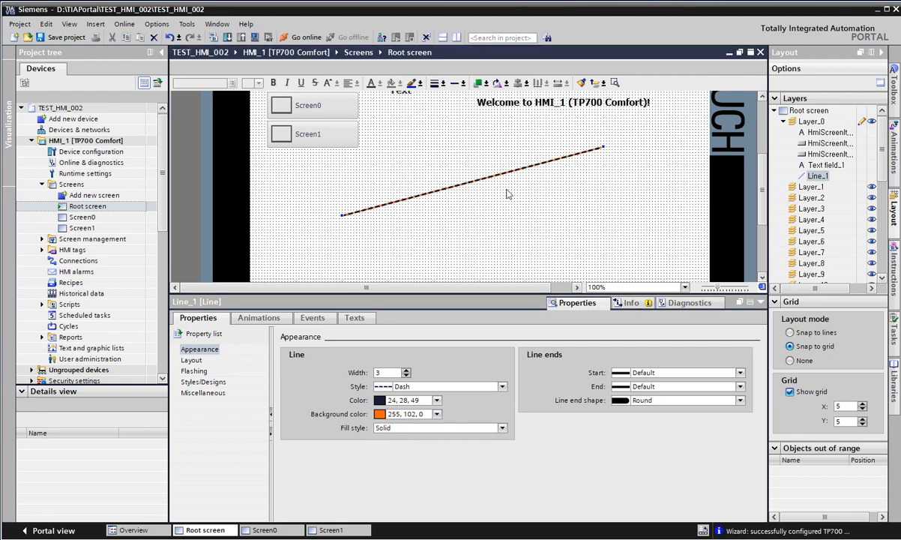
{"action": "left_click", "coordinate": [437, 414]}
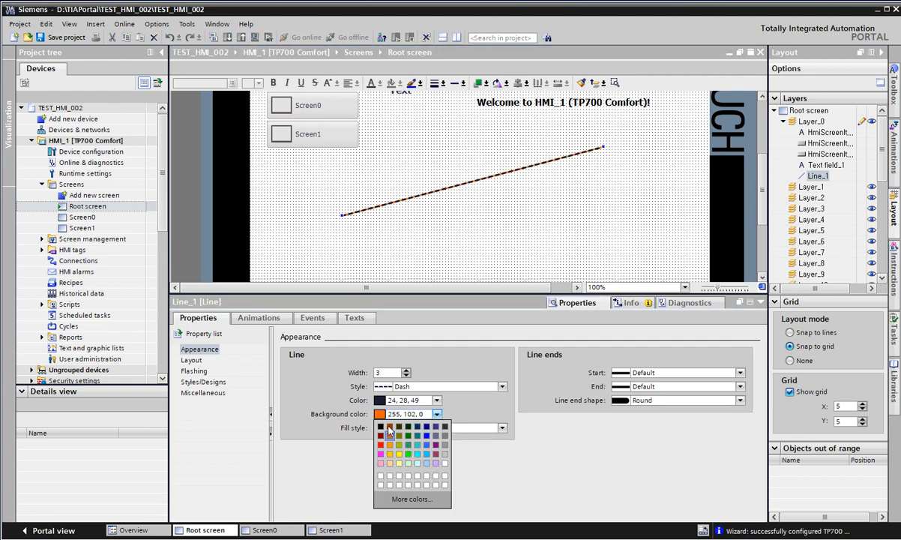
{"action": "left_click", "coordinate": [415, 431]}
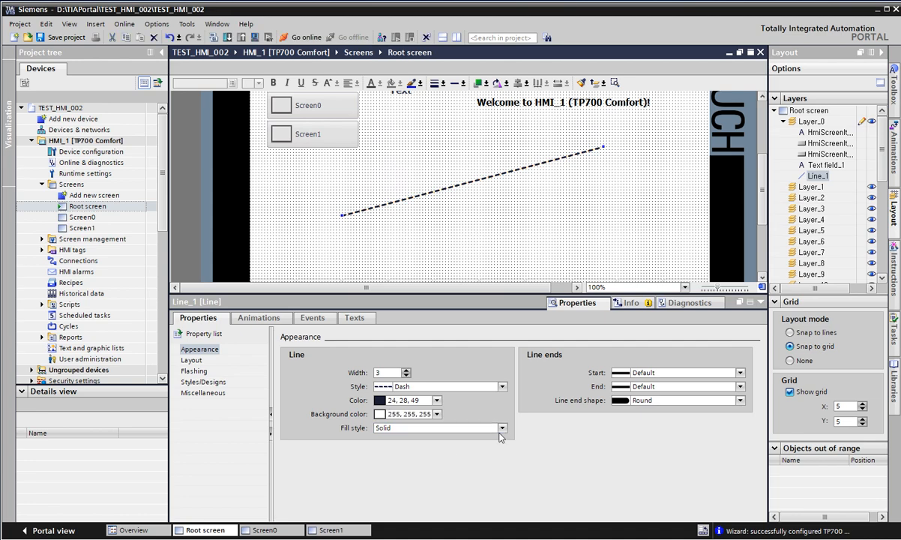
{"action": "left_click", "coordinate": [494, 427]}
{"action": "left_click", "coordinate": [450, 448]}
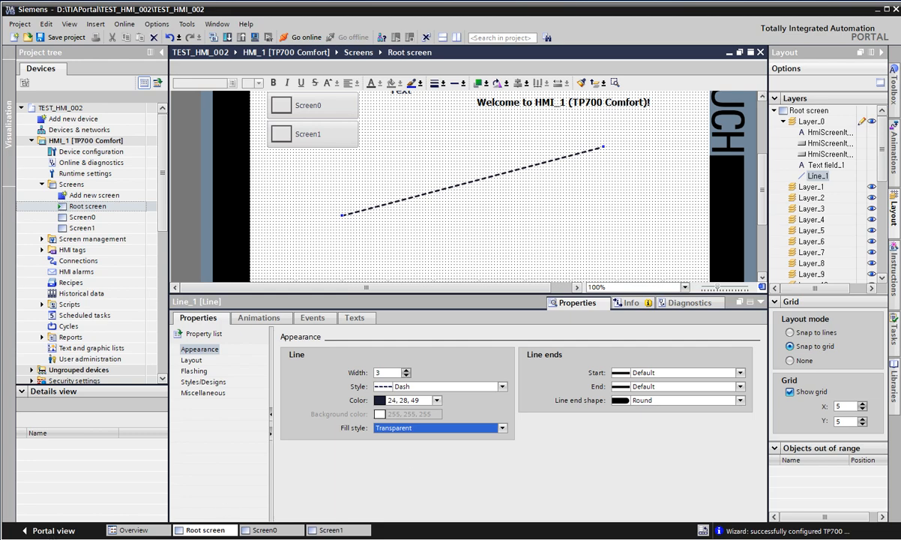
Reshape the slanted line into a short vertical dashed line and set its color to yellow (255, 255, 0)
{"action": "left_click_drag", "start_coordinate": [602, 146], "coordinate": [342, 172]}
{"action": "left_click", "coordinate": [401, 179]}
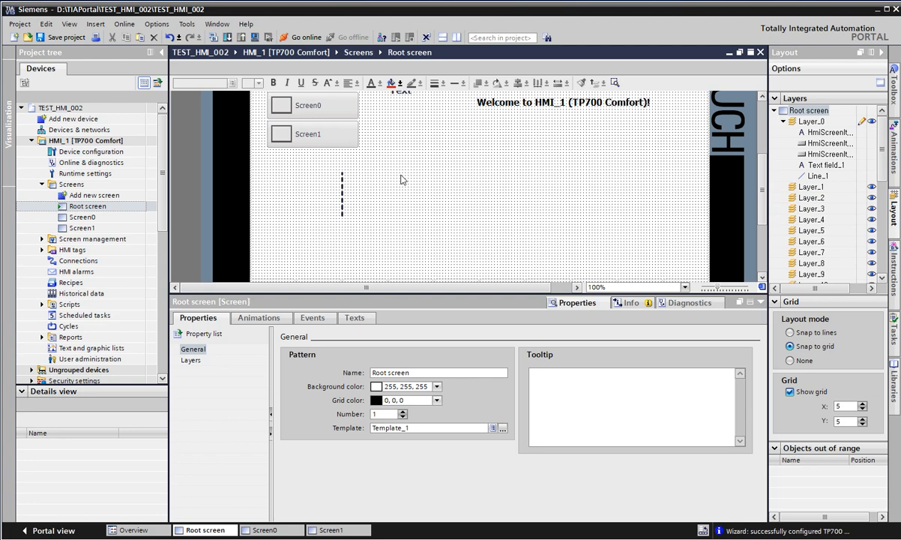
{"action": "left_click", "coordinate": [341, 187]}
{"action": "left_click", "coordinate": [436, 399]}
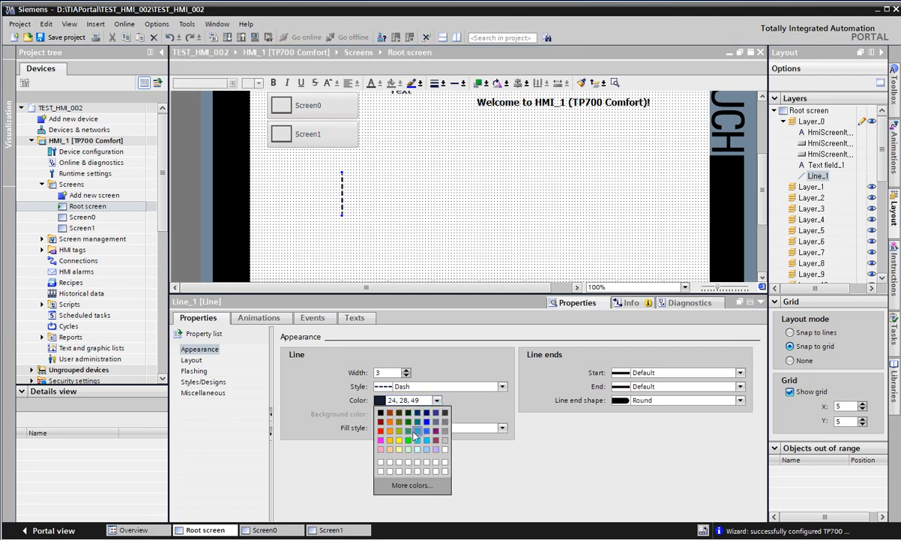
{"action": "left_click", "coordinate": [380, 421]}
{"action": "left_click", "coordinate": [502, 387]}
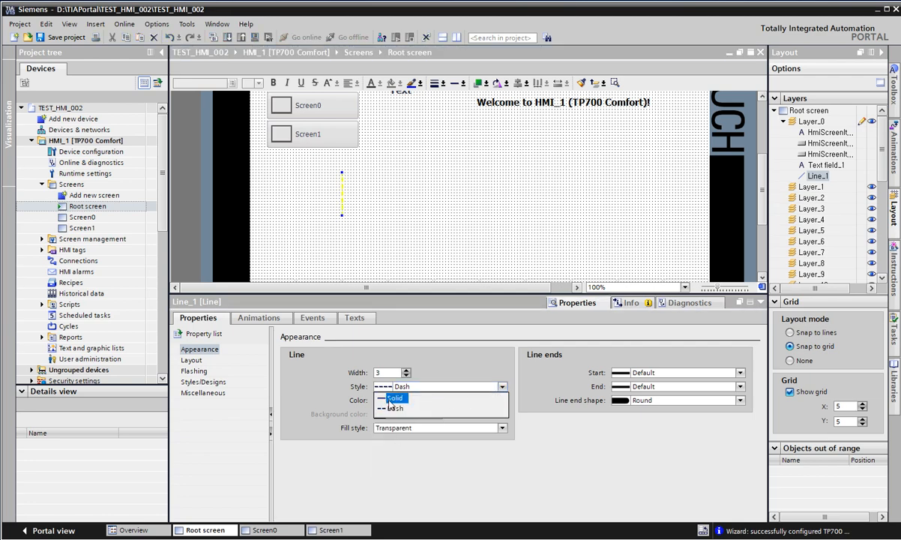
{"action": "left_click", "coordinate": [391, 409]}
Set the vertical line's fill style to Solid and its background color to green (51, 153, 102)
{"action": "left_click", "coordinate": [399, 427]}
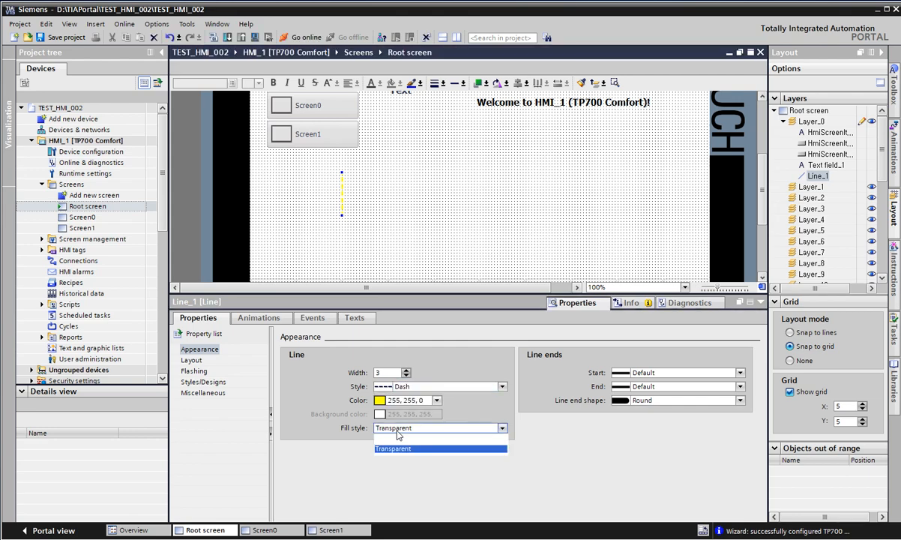
{"action": "left_click", "coordinate": [400, 440]}
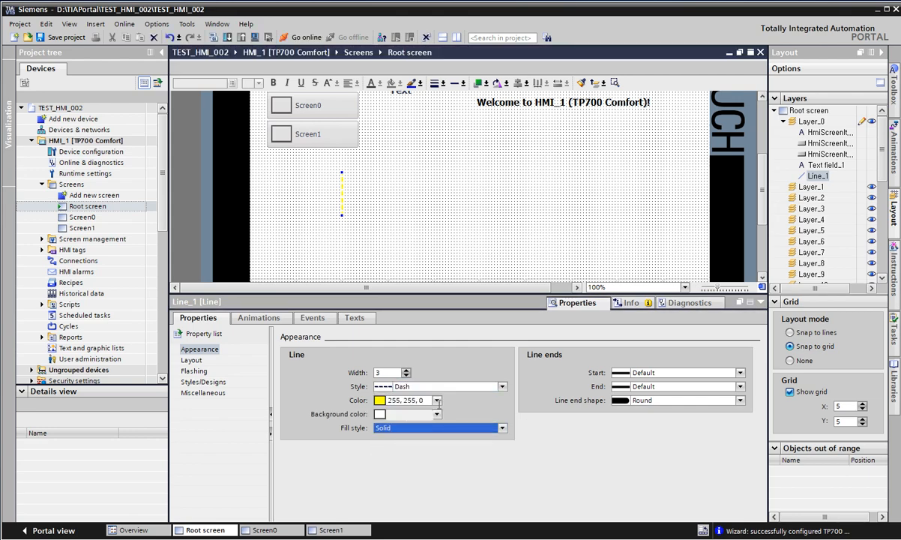
{"action": "left_click", "coordinate": [440, 413]}
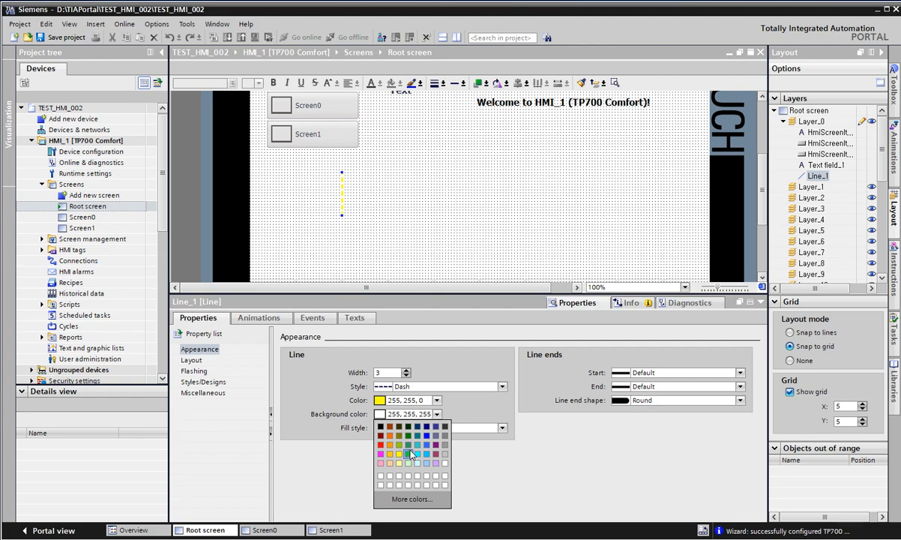
{"action": "left_click", "coordinate": [404, 448]}
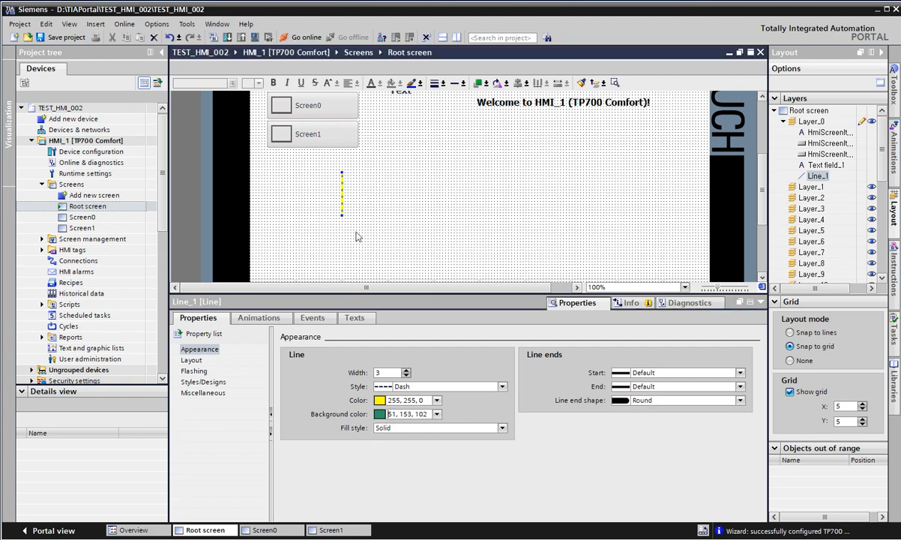
{"action": "left_click", "coordinate": [341, 238]}
{"action": "left_click", "coordinate": [344, 194]}
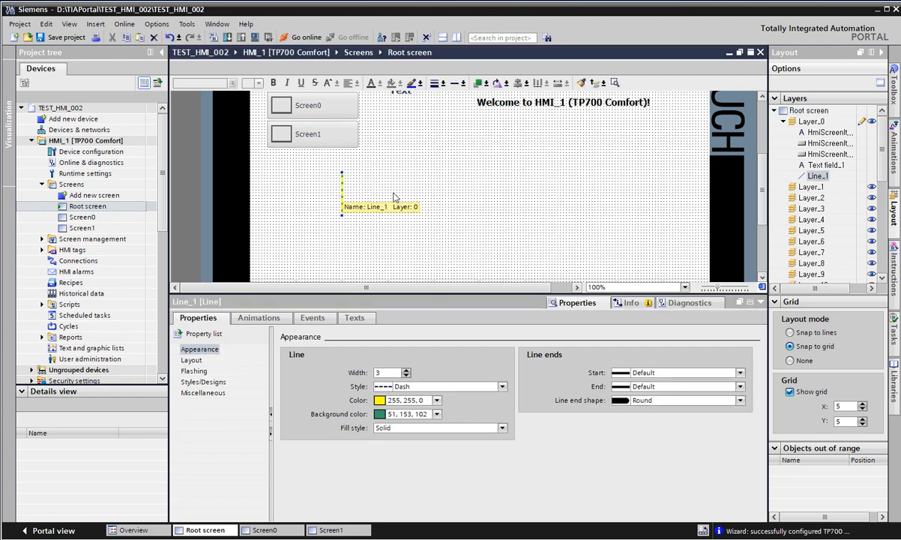
Duplicate the yellow-green dashed line and arrange four such lines into a rectangle below the screen buttons
{"action": "left_click_drag", "start_coordinate": [342, 191], "coordinate": [389, 201]}
{"action": "left_click", "coordinate": [431, 182]}
{"action": "left_click", "coordinate": [388, 200]}
{"action": "left_click_drag", "start_coordinate": [386, 194], "coordinate": [420, 192]}
{"action": "key", "text": "ctrl+c"}
{"action": "key", "text": "ctrl+v"}
{"action": "left_click", "coordinate": [386, 194]}
{"action": "left_click", "coordinate": [423, 204]}
{"action": "left_click", "coordinate": [420, 194]}
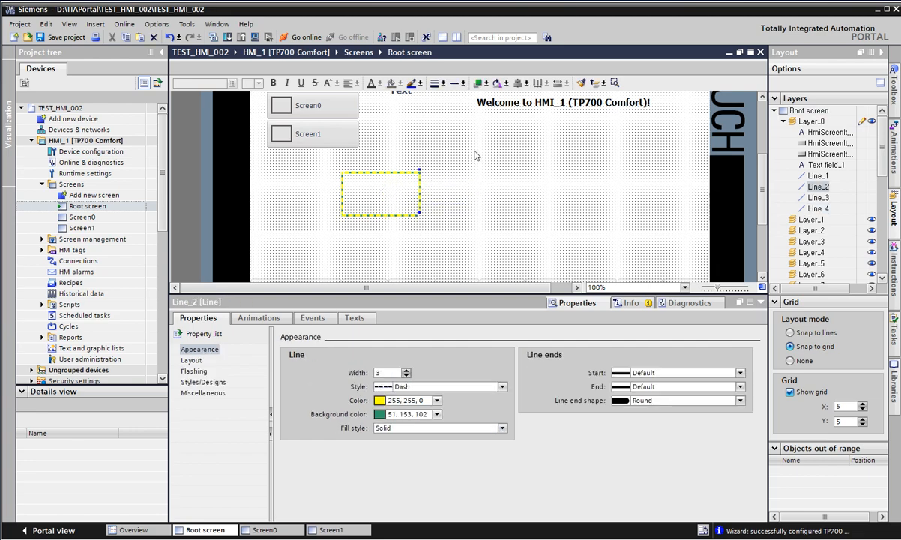
Adjust the rectangle's right vertical line so it meets the ends of the horizontal lines
{"action": "left_click", "coordinate": [420, 184]}
{"action": "left_click", "coordinate": [419, 192]}
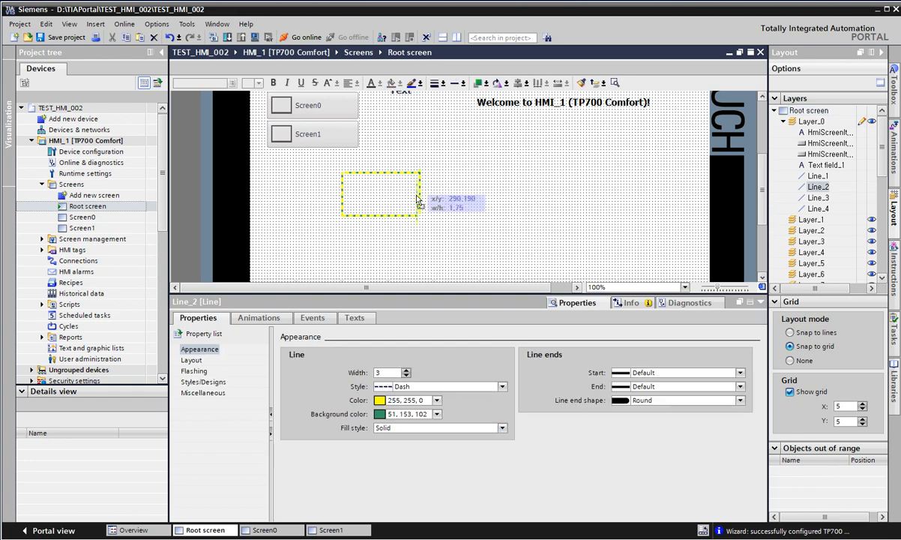
{"action": "left_click", "coordinate": [532, 186]}
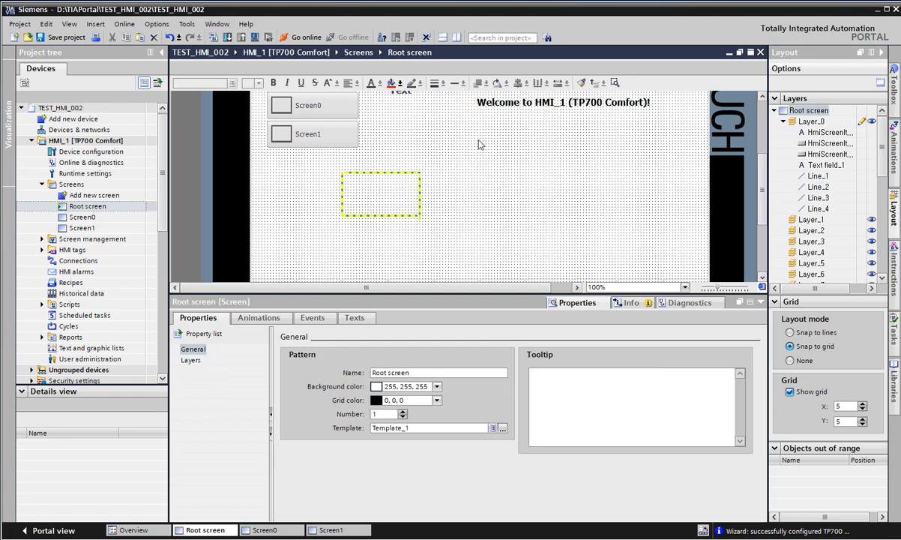
{"action": "left_click", "coordinate": [419, 191]}
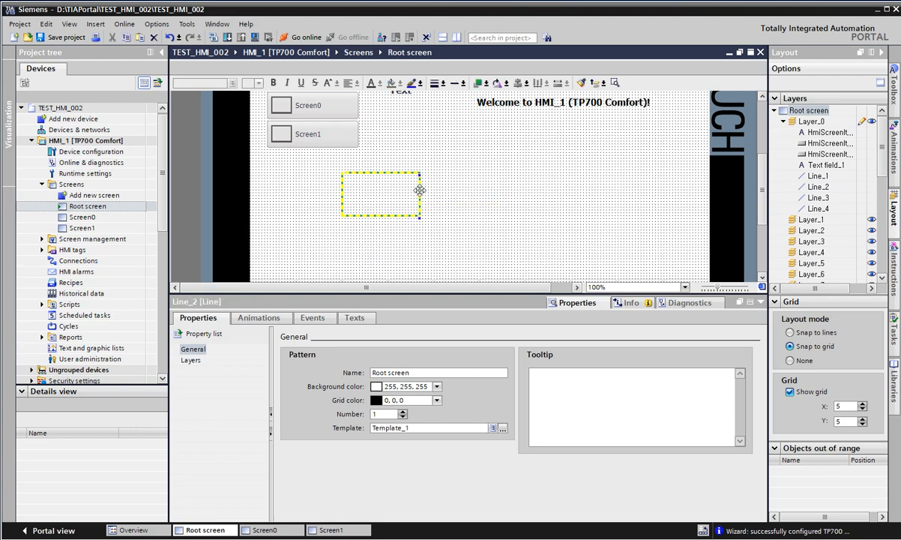
{"action": "left_click_drag", "start_coordinate": [420, 191], "coordinate": [421, 191]}
{"action": "left_click", "coordinate": [472, 191]}
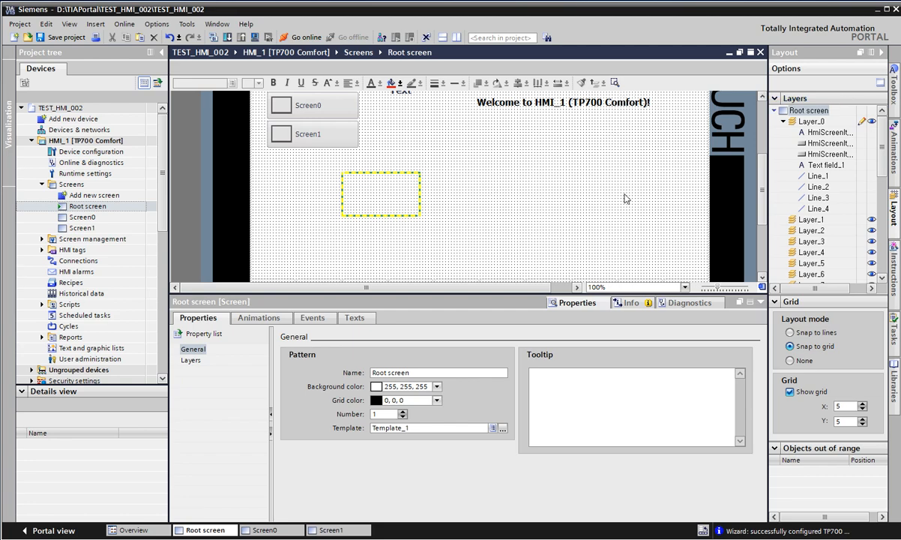
Duplicate the "Welcome to HMI_1 (TP700 Comfort)!" text field and move the copy over the dashed rectangle
{"action": "left_click", "coordinate": [572, 97]}
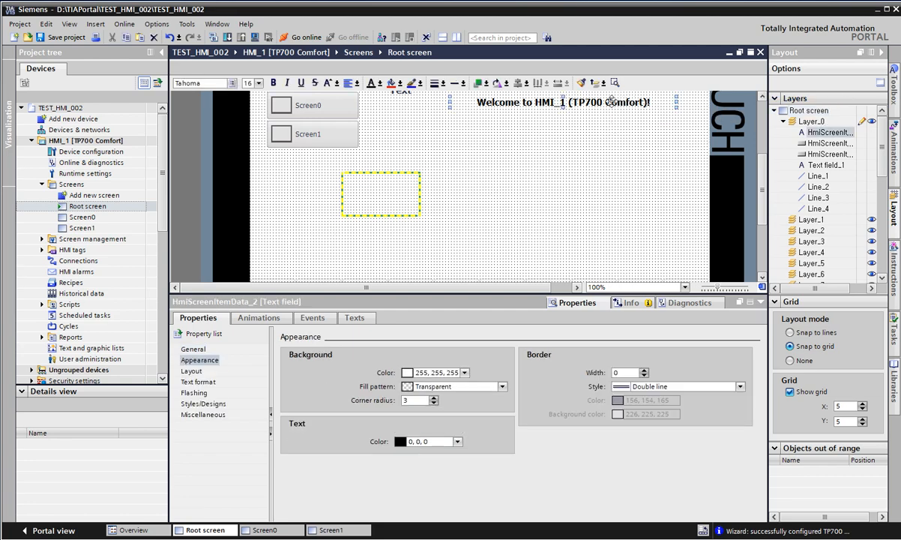
{"action": "key", "text": "ctrl+v"}
{"action": "left_click_drag", "start_coordinate": [611, 102], "coordinate": [421, 197]}
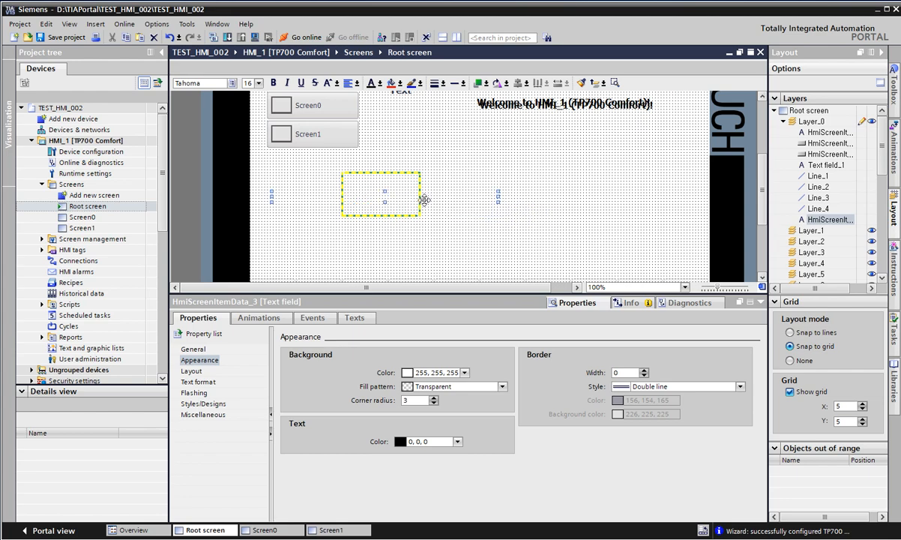
Replace the copied text over the dashed rectangle with "Safety" and center the text field inside the rectangle
{"action": "double_click", "coordinate": [421, 196]}
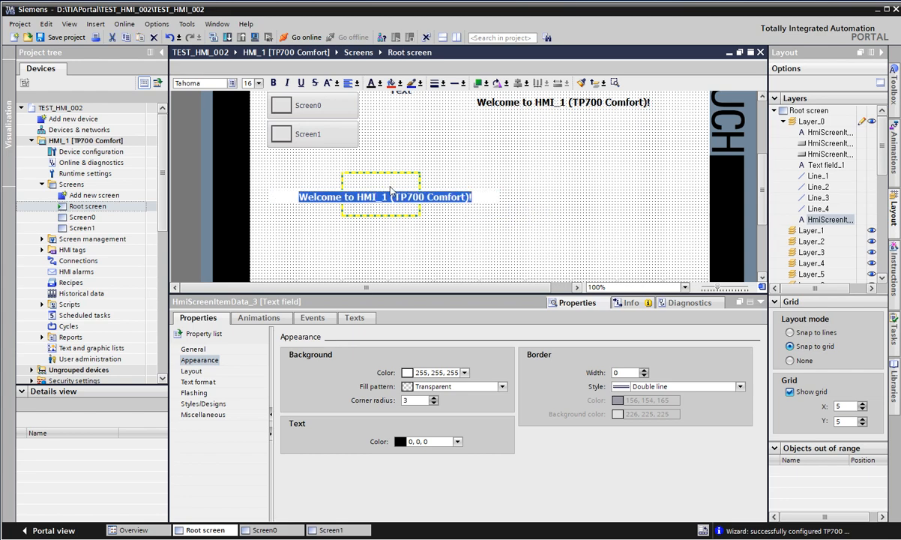
{"action": "type", "text": "Safety"}
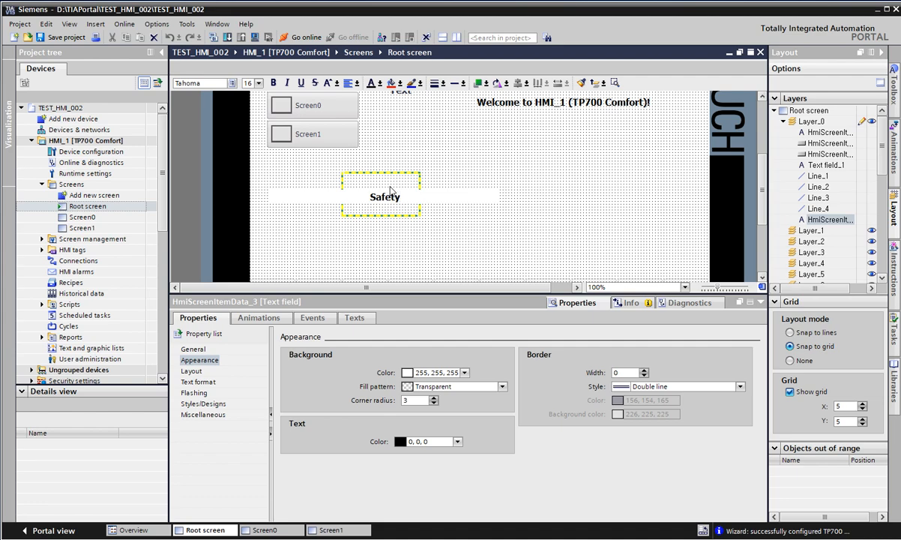
{"action": "key", "text": "Return"}
{"action": "left_click_drag", "start_coordinate": [453, 198], "coordinate": [449, 195]}
{"action": "left_click", "coordinate": [590, 206]}
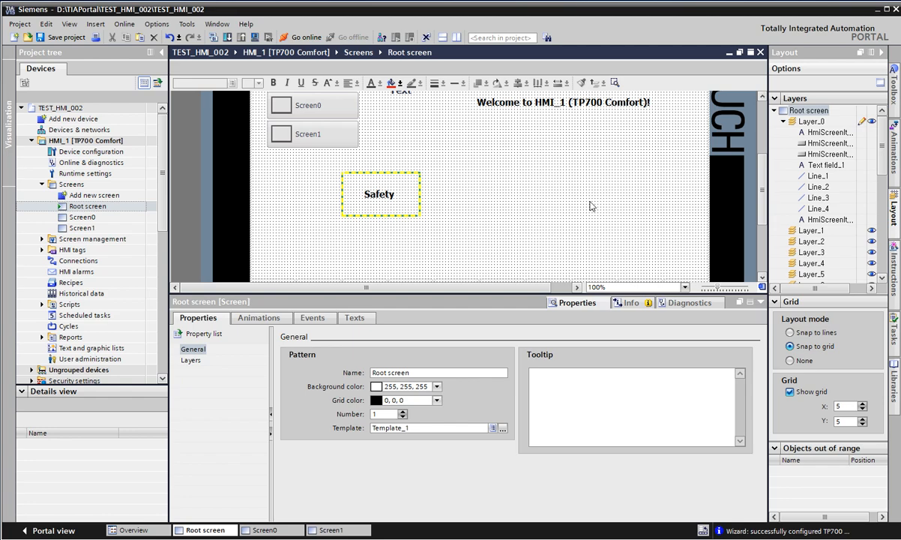
{"action": "left_click", "coordinate": [417, 195]}
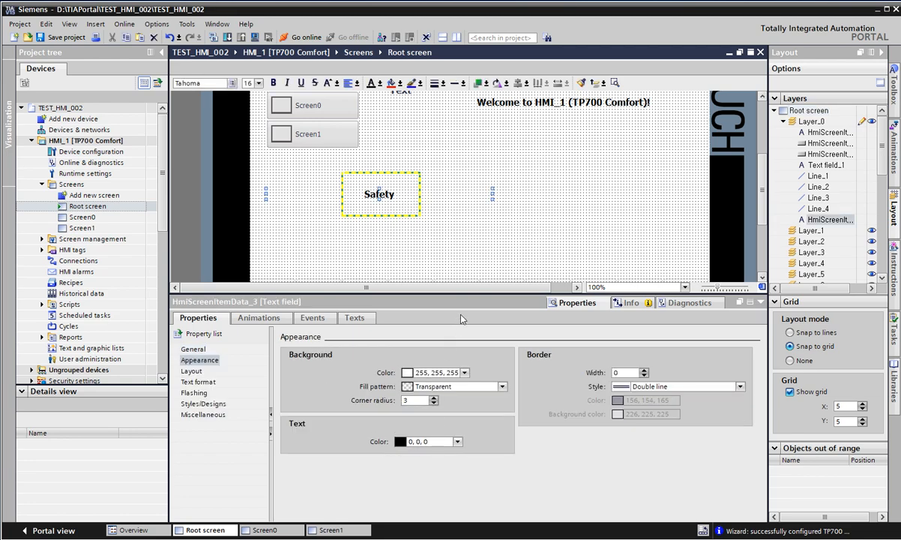
{"action": "left_click", "coordinate": [442, 229]}
Duplicate the dashed rectangle's bottom line and place the copy in the empty area to the right of the rectangle
{"action": "left_click", "coordinate": [369, 215]}
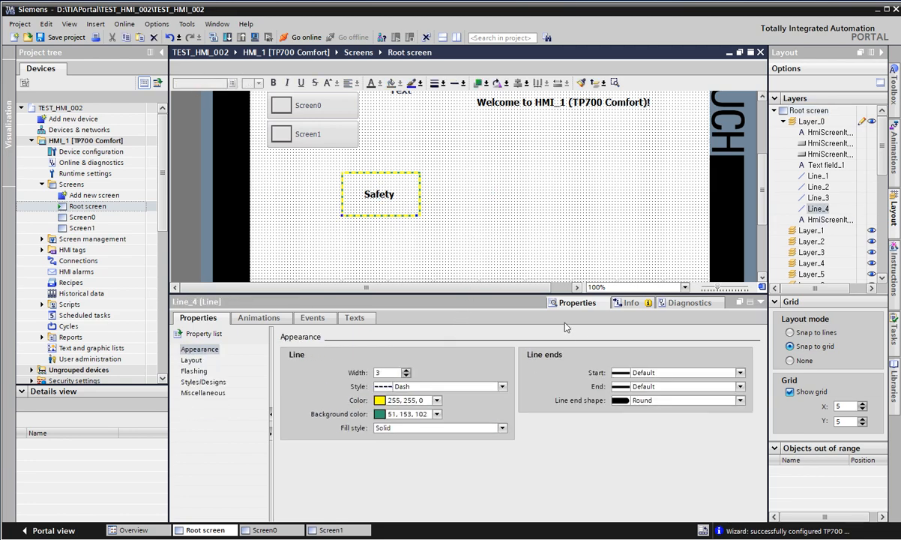
{"action": "left_click", "coordinate": [677, 374]}
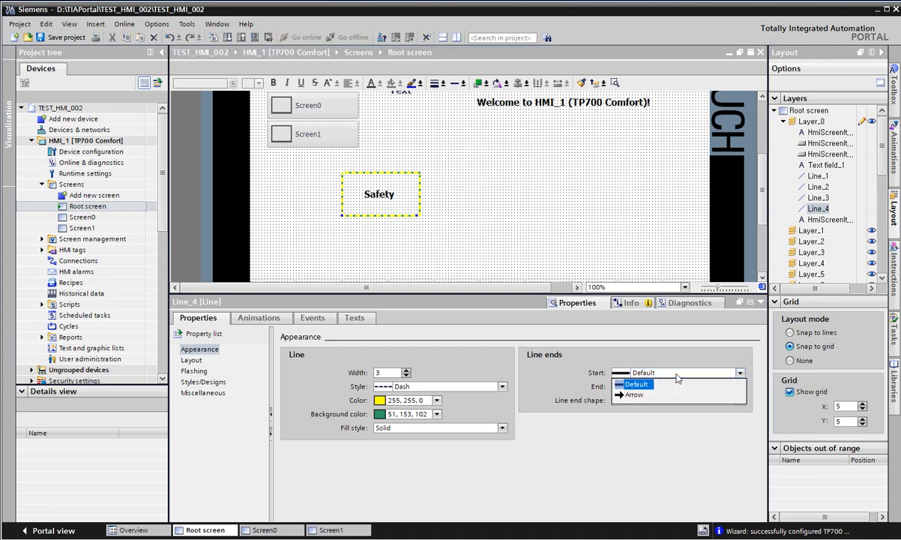
{"action": "left_click", "coordinate": [497, 156]}
{"action": "left_click", "coordinate": [401, 214]}
{"action": "key", "text": "ctrl+c"}
{"action": "key", "text": "ctrl+v"}
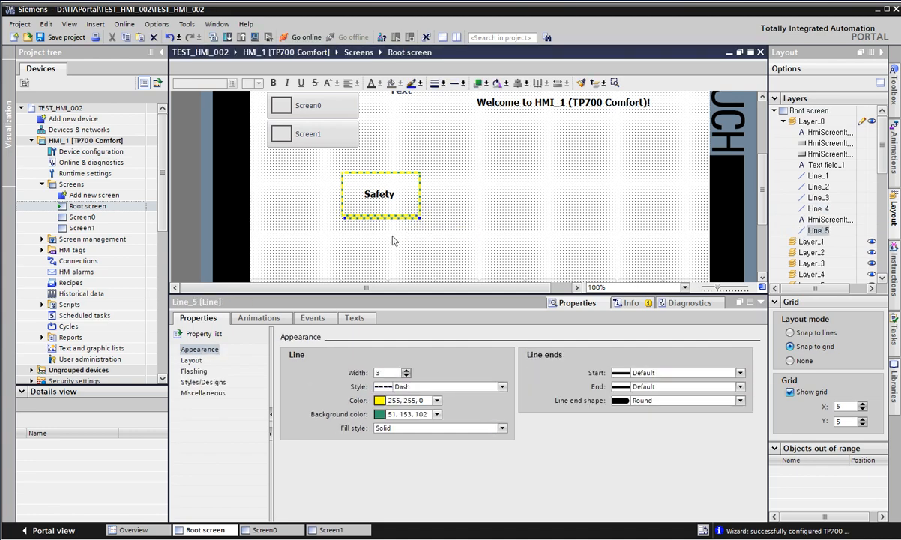
{"action": "left_click_drag", "start_coordinate": [398, 213], "coordinate": [552, 174]}
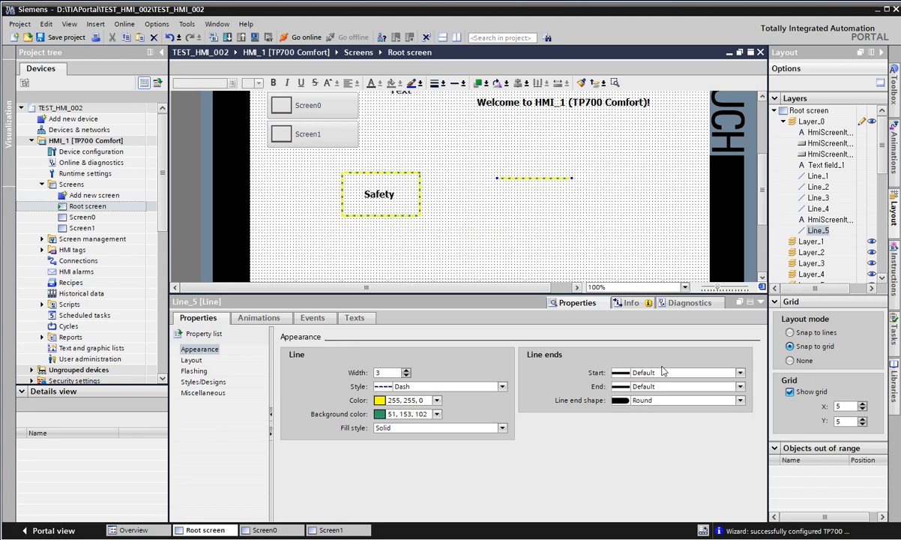
Set both the start and the end of the copied line to Arrow
{"action": "left_click", "coordinate": [626, 372]}
{"action": "left_click", "coordinate": [625, 373]}
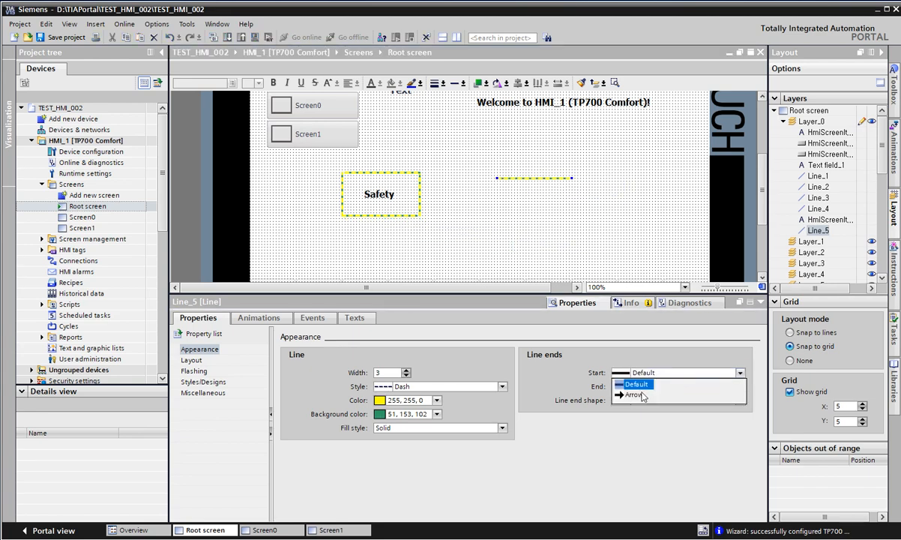
{"action": "left_click", "coordinate": [637, 395]}
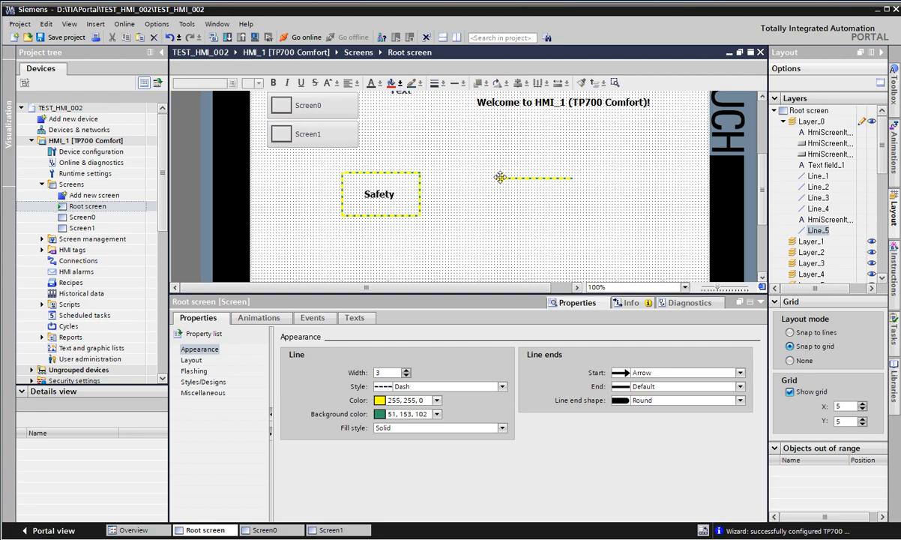
{"action": "left_click", "coordinate": [539, 178]}
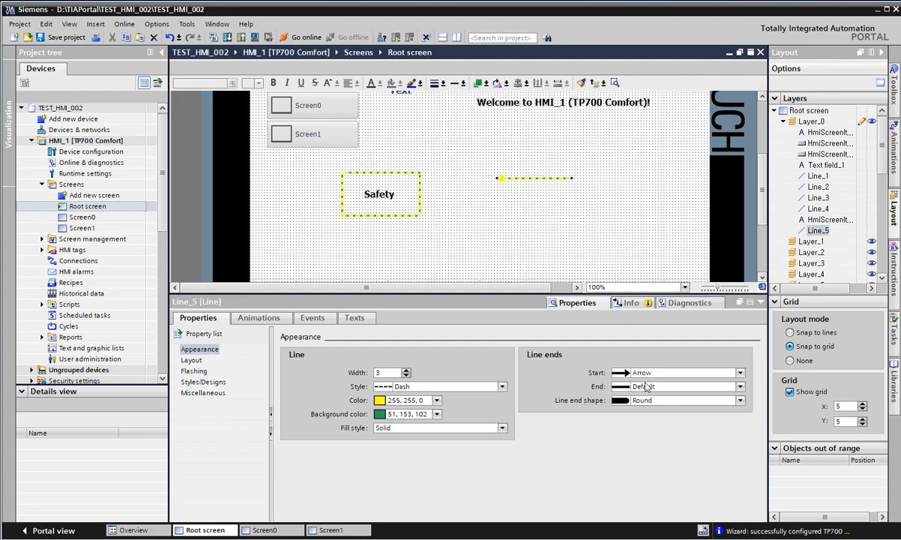
{"action": "left_click", "coordinate": [633, 386]}
{"action": "left_click", "coordinate": [634, 396]}
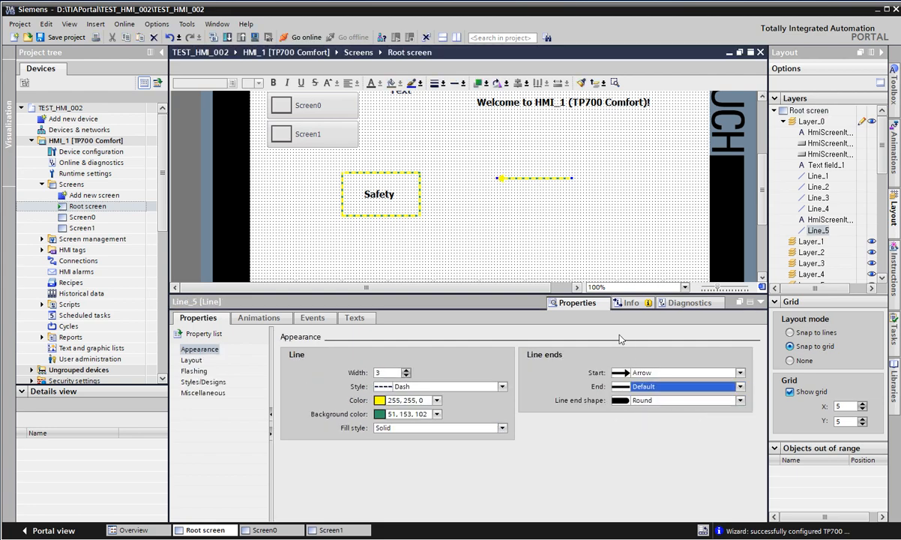
{"action": "left_click", "coordinate": [633, 386]}
{"action": "left_click", "coordinate": [622, 407]}
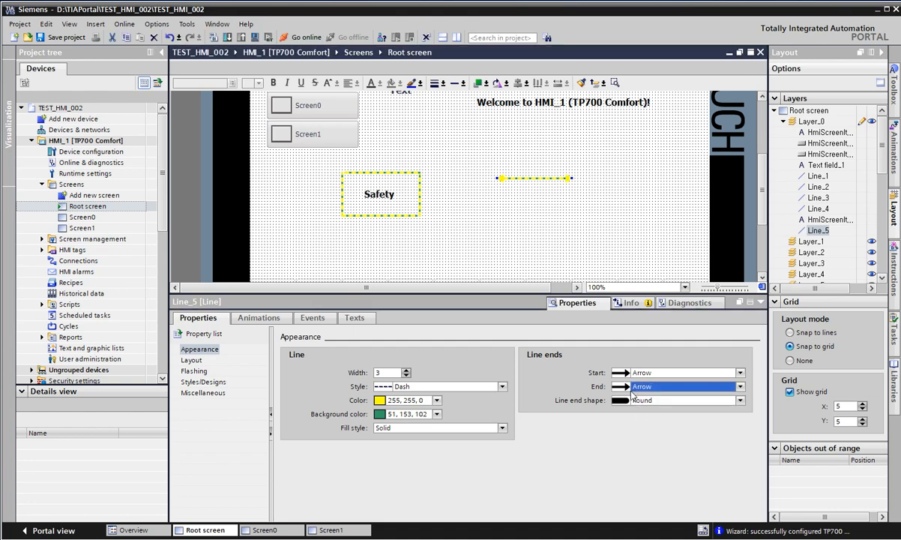
Turn the double-arrow line vertical and lengthen it beside the Safety rectangle
{"action": "left_click", "coordinate": [582, 234]}
{"action": "left_click_drag", "start_coordinate": [541, 178], "coordinate": [505, 259]}
{"action": "left_click", "coordinate": [553, 189]}
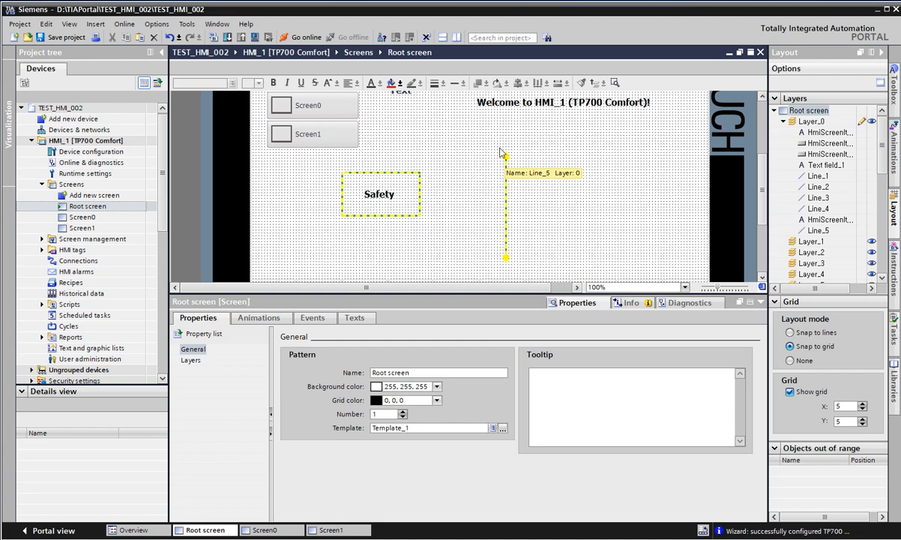
Examine the Movements and Display animation types offered for the vertical arrow line
{"action": "left_click", "coordinate": [505, 206]}
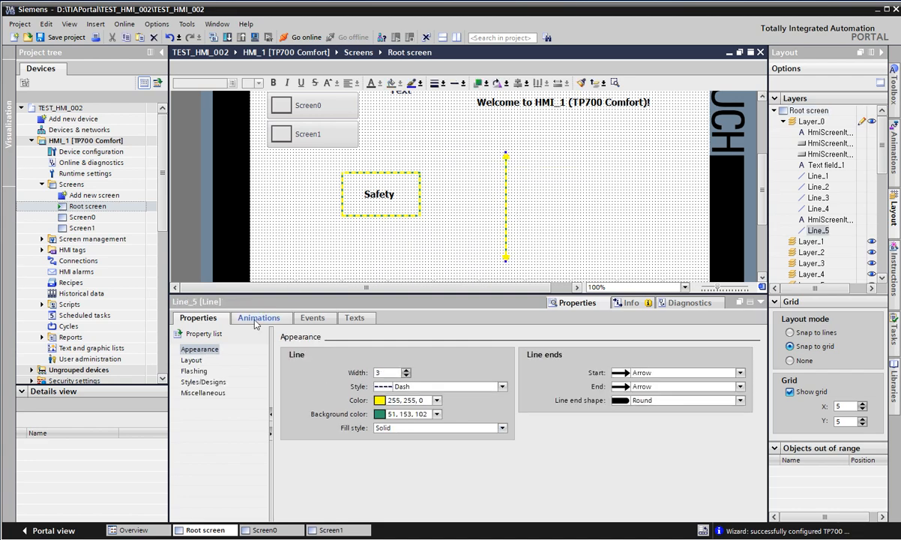
{"action": "left_click", "coordinate": [255, 321]}
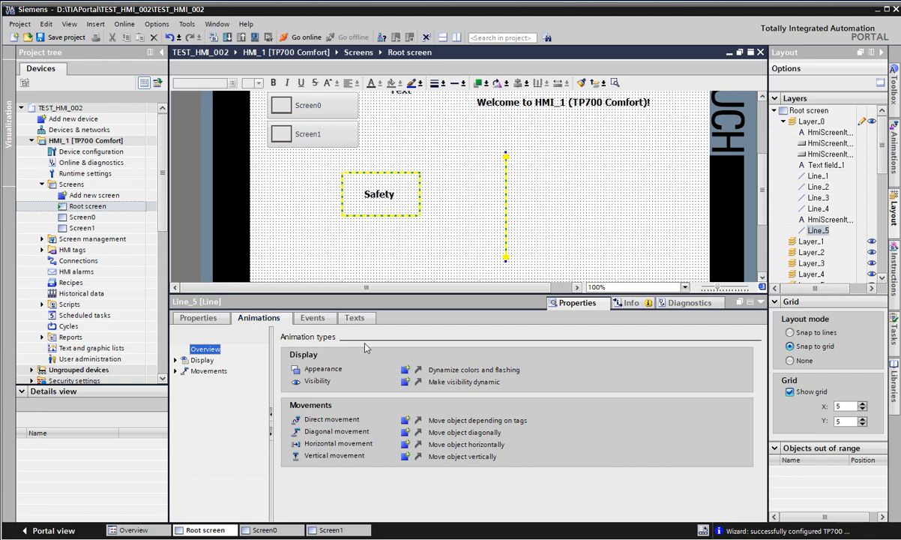
{"action": "left_click", "coordinate": [175, 372]}
{"action": "left_click", "coordinate": [218, 383]}
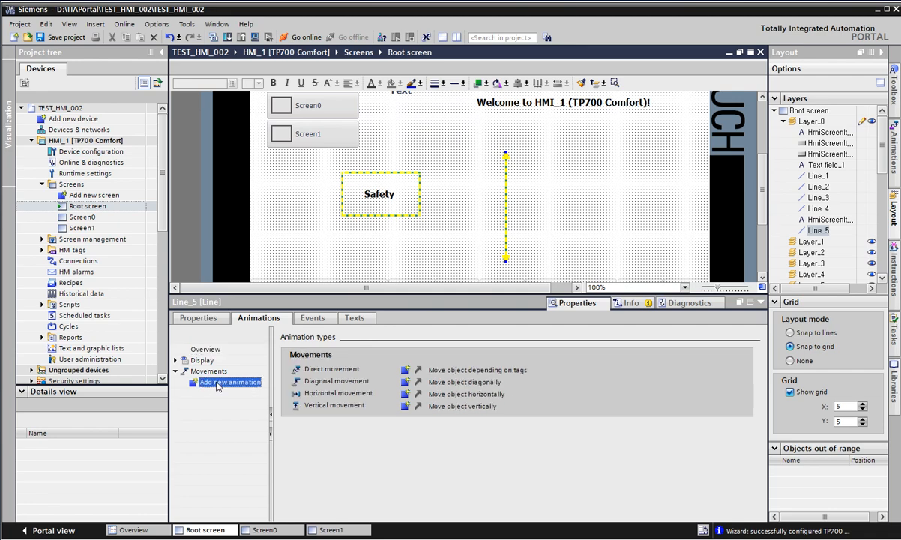
{"action": "left_click", "coordinate": [504, 154]}
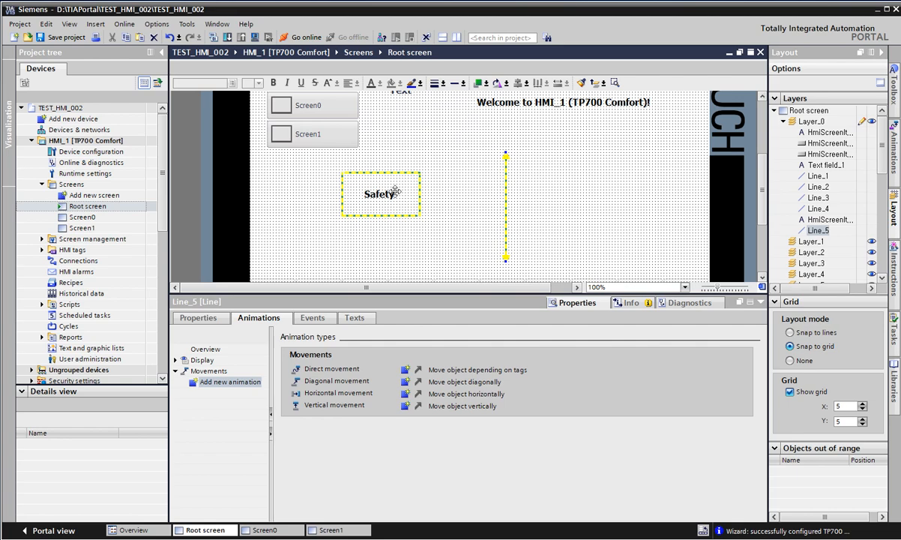
{"action": "left_click", "coordinate": [207, 371]}
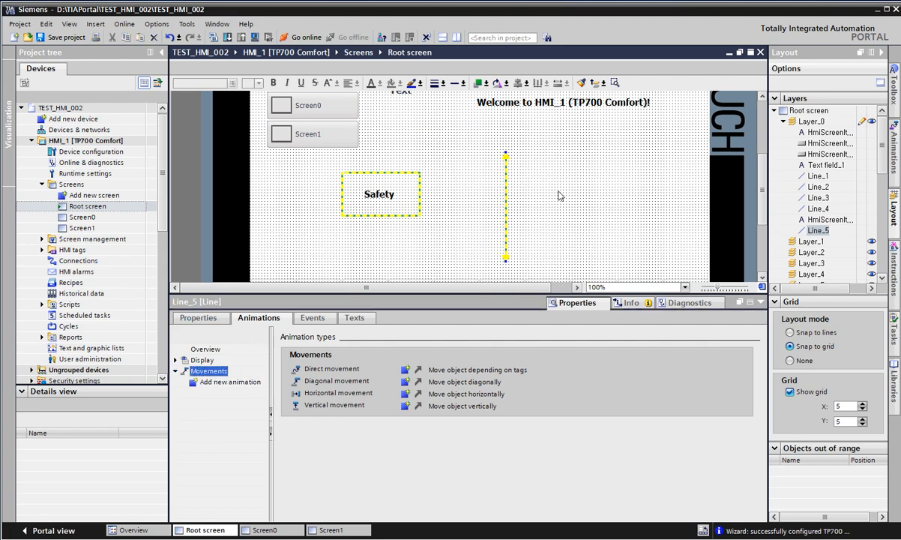
{"action": "left_click", "coordinate": [197, 360]}
{"action": "left_click", "coordinate": [175, 361]}
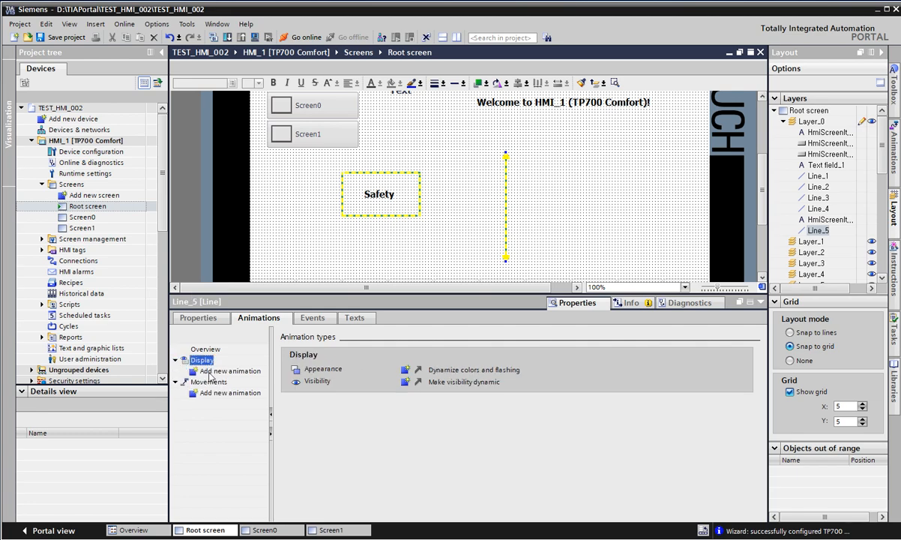
{"action": "left_click", "coordinate": [402, 264]}
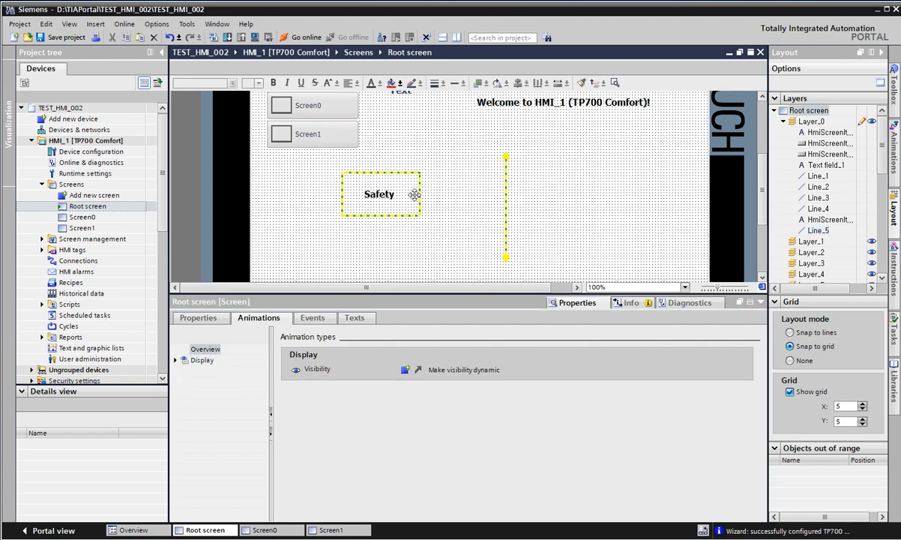
{"action": "left_click", "coordinate": [506, 188]}
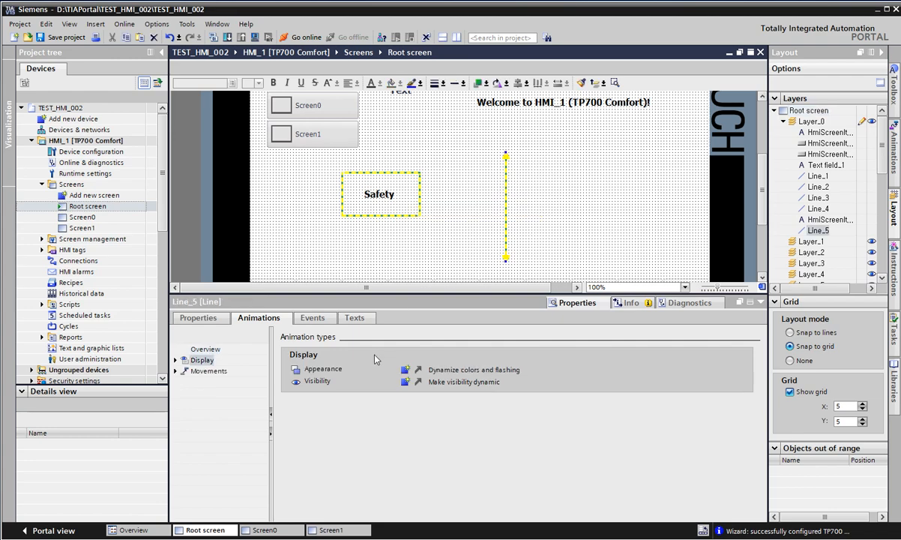
{"action": "left_click", "coordinate": [380, 222]}
{"action": "left_click", "coordinate": [225, 319]}
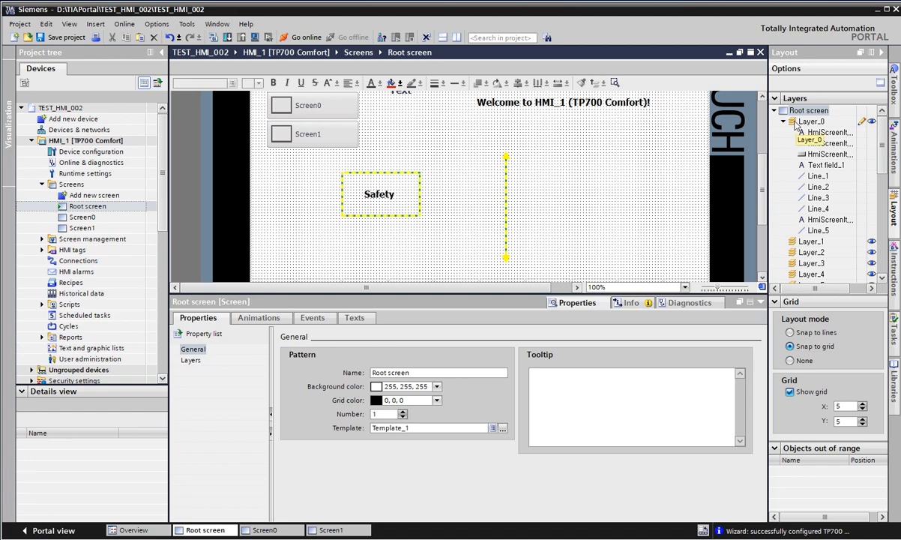
Show the toolbox objects, and check the vertical arrow line's events, multilingual texts and animations
{"action": "left_click", "coordinate": [893, 91]}
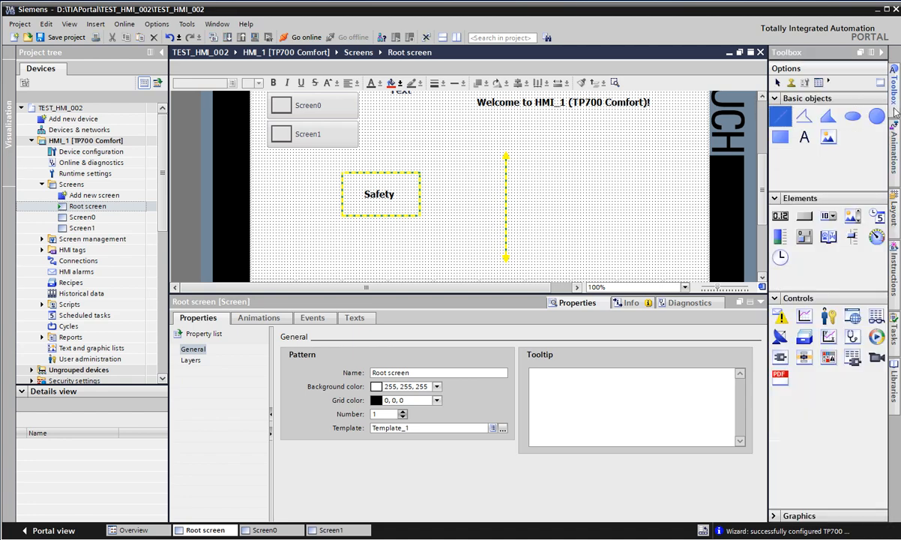
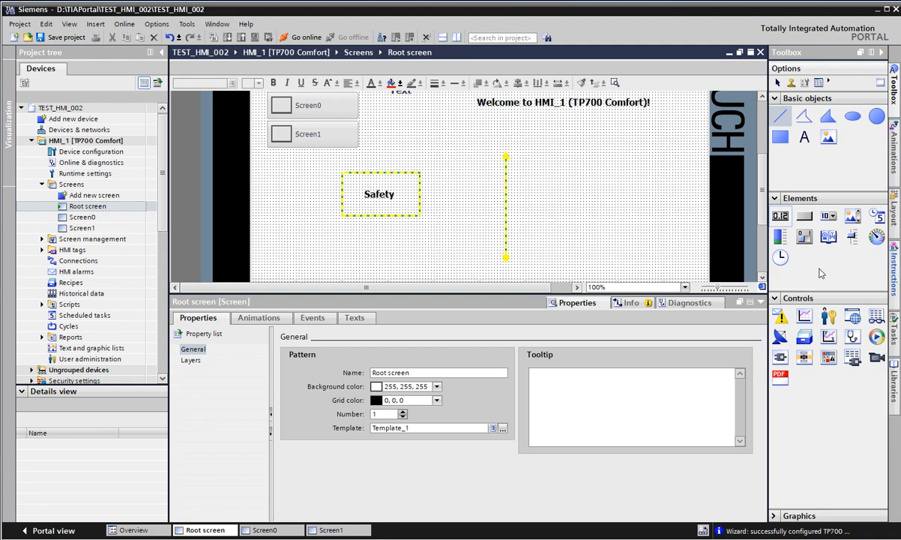
{"action": "left_click_drag", "start_coordinate": [483, 117], "coordinate": [545, 277]}
{"action": "left_click", "coordinate": [313, 318]}
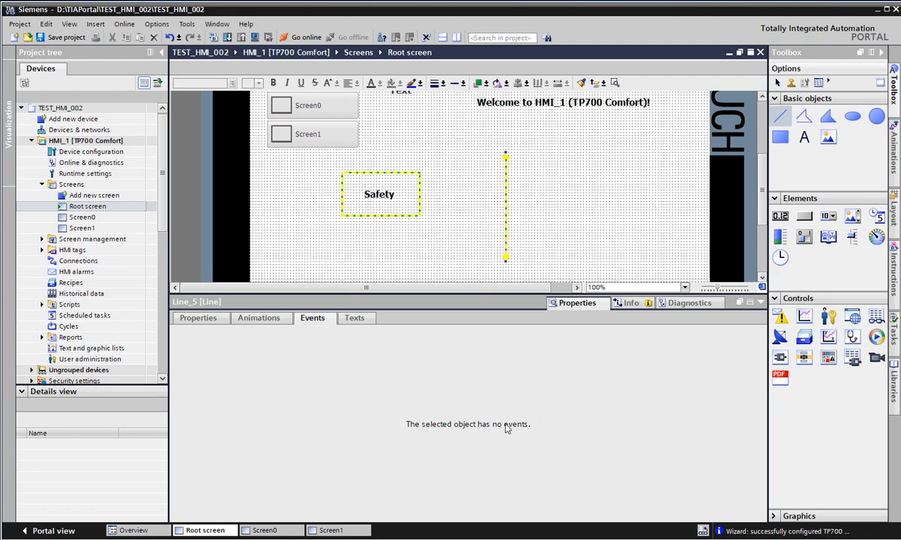
{"action": "left_click", "coordinate": [537, 203]}
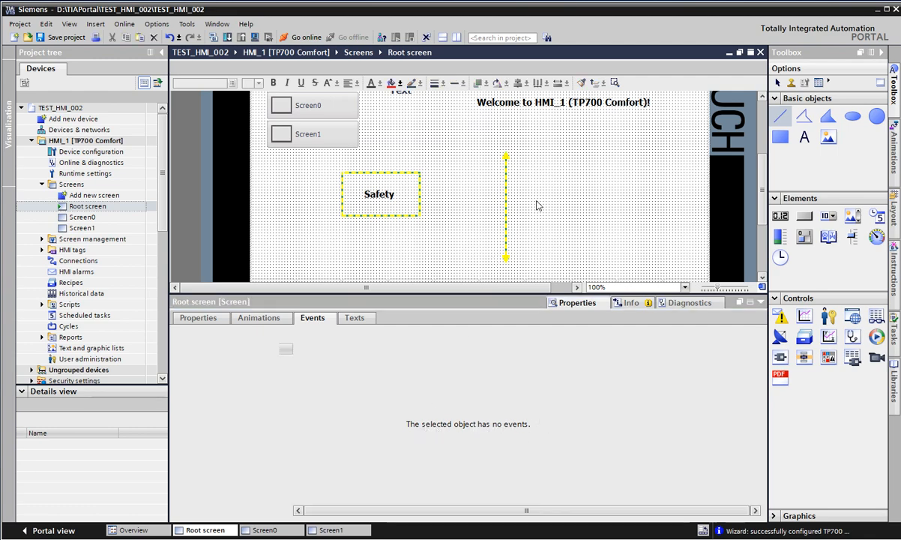
{"action": "left_click", "coordinate": [506, 253]}
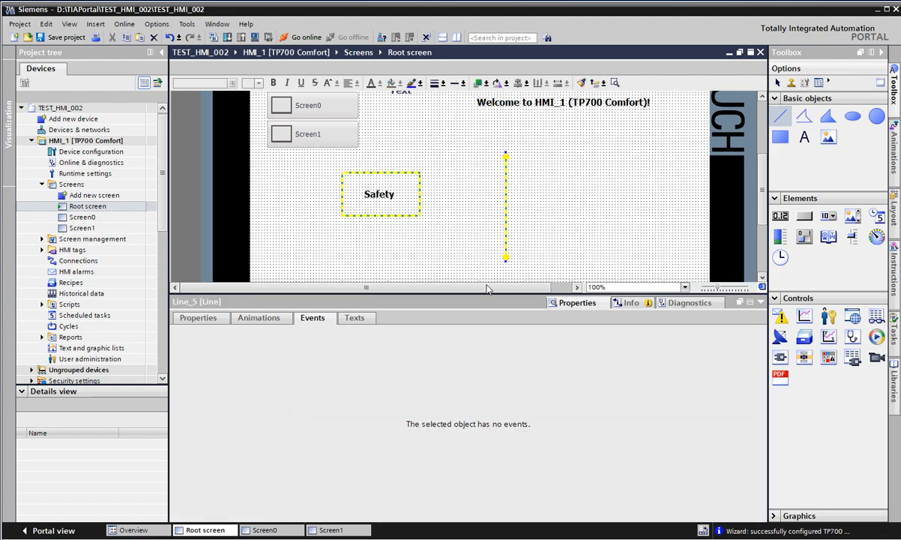
{"action": "left_click", "coordinate": [352, 318]}
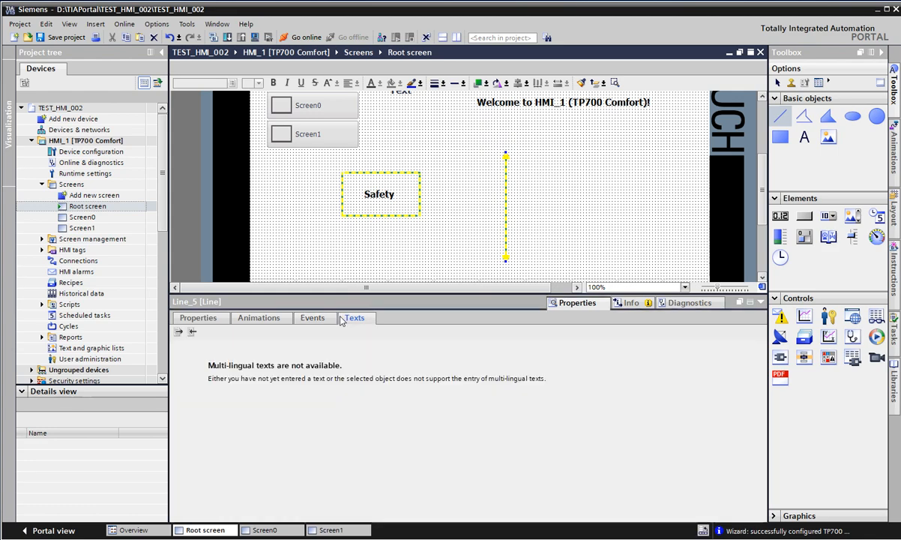
{"action": "left_click", "coordinate": [307, 318]}
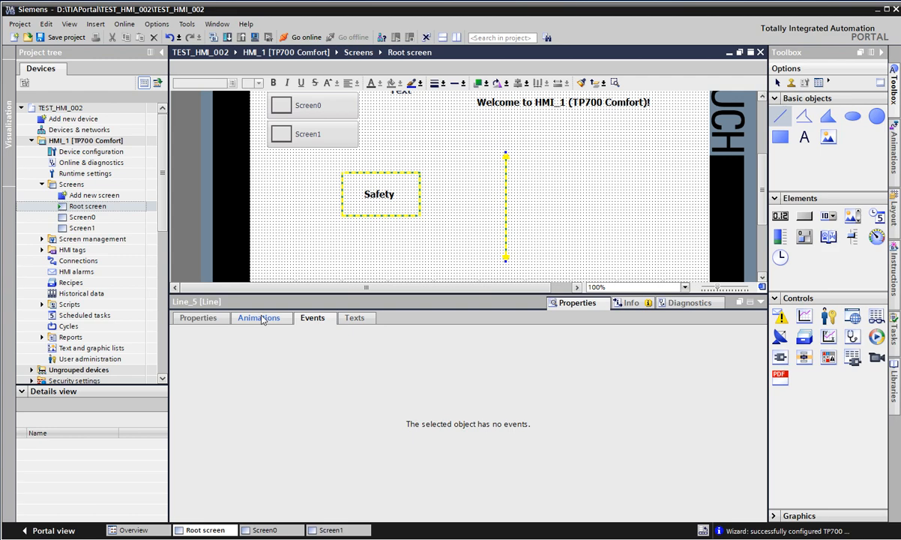
{"action": "left_click", "coordinate": [259, 318]}
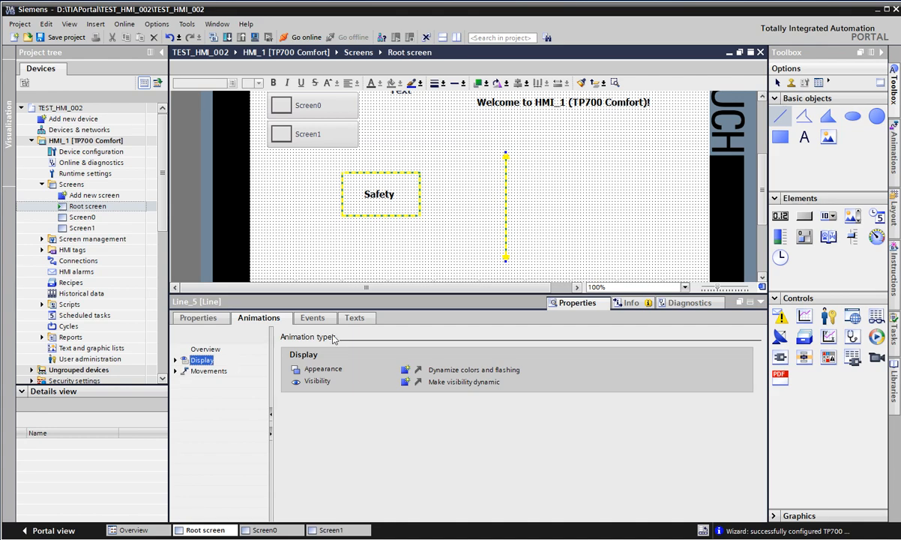
{"action": "left_click", "coordinate": [462, 211]}
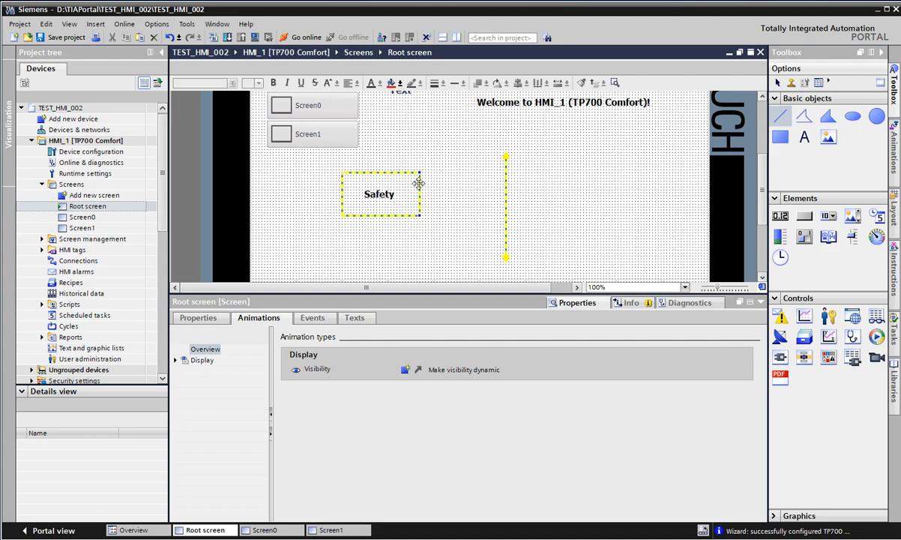
{"action": "left_click", "coordinate": [418, 183]}
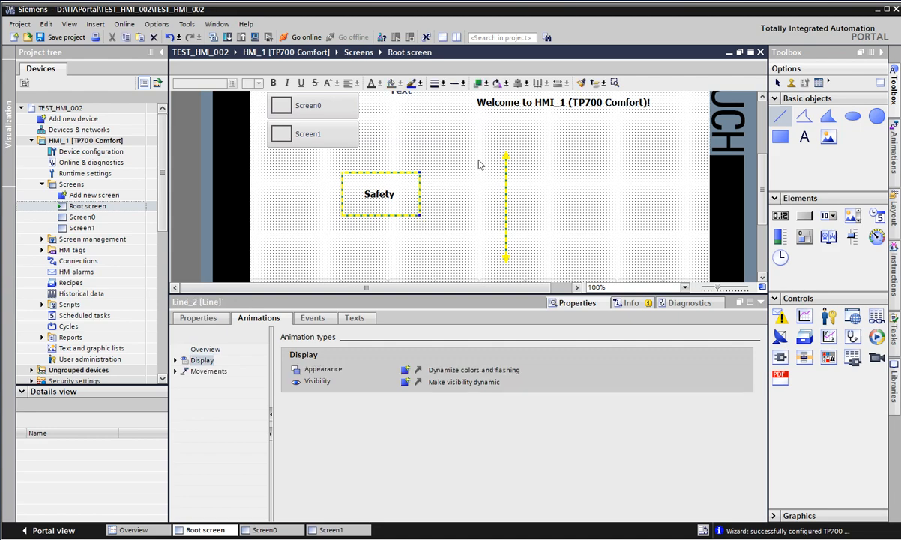
{"action": "left_click", "coordinate": [443, 244]}
{"action": "left_click_drag", "start_coordinate": [433, 245], "coordinate": [319, 160]}
Set the line end shape of the vertical double-arrow line to Flush
{"action": "left_click", "coordinate": [624, 198]}
{"action": "left_click_drag", "start_coordinate": [484, 135], "coordinate": [561, 264]}
{"action": "left_click", "coordinate": [197, 317]}
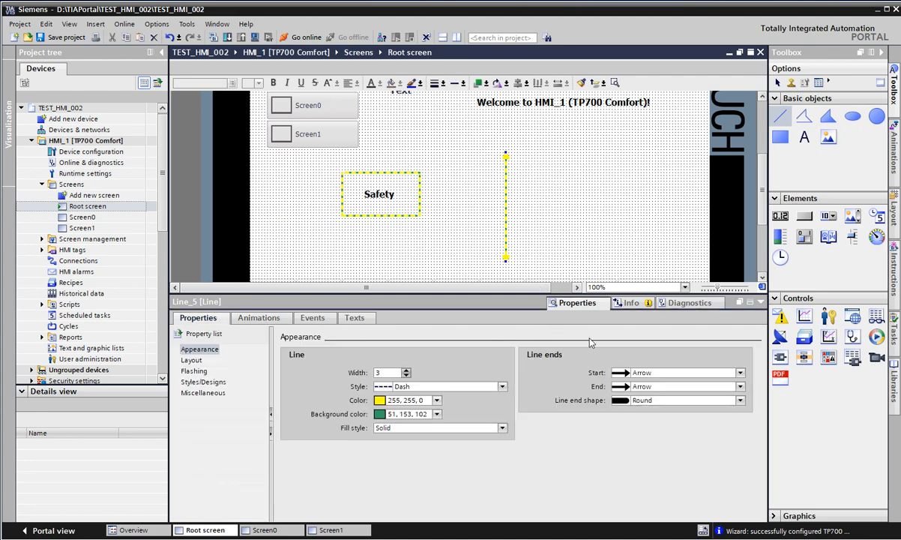
{"action": "left_click", "coordinate": [680, 400]}
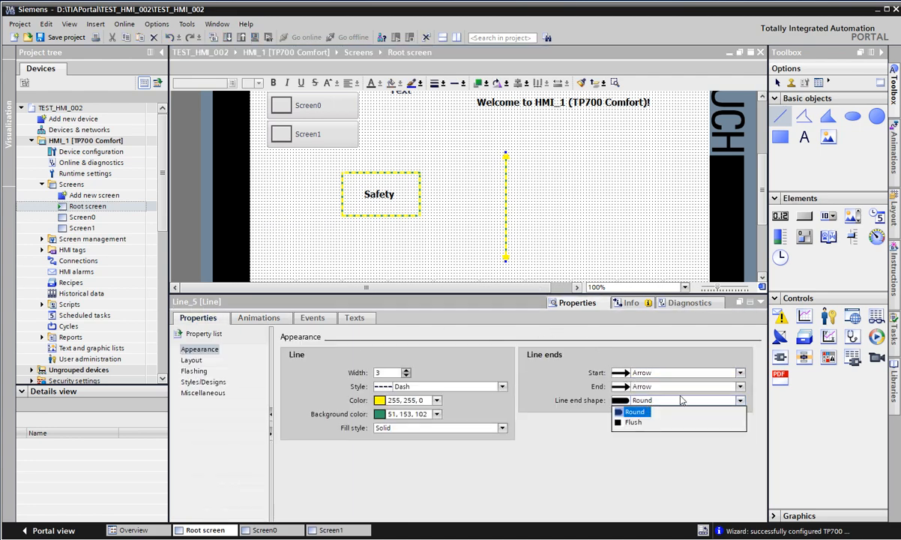
{"action": "left_click", "coordinate": [636, 424]}
{"action": "left_click", "coordinate": [549, 174]}
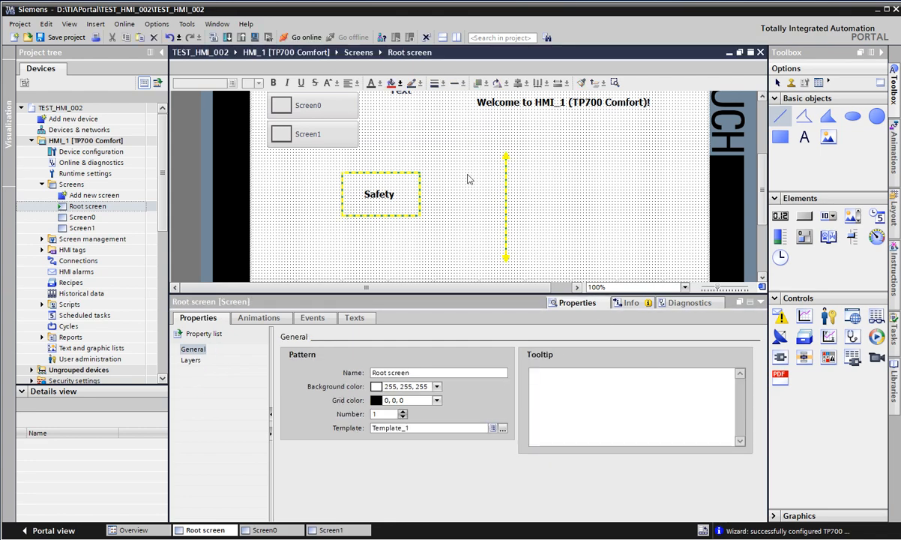
Move the Safety text field to the right within its frame, to X 55, Y 200
{"action": "scroll", "coordinate": [393, 187], "scroll_direction": "up", "scroll_amount": 3, "text": "ctrl"}
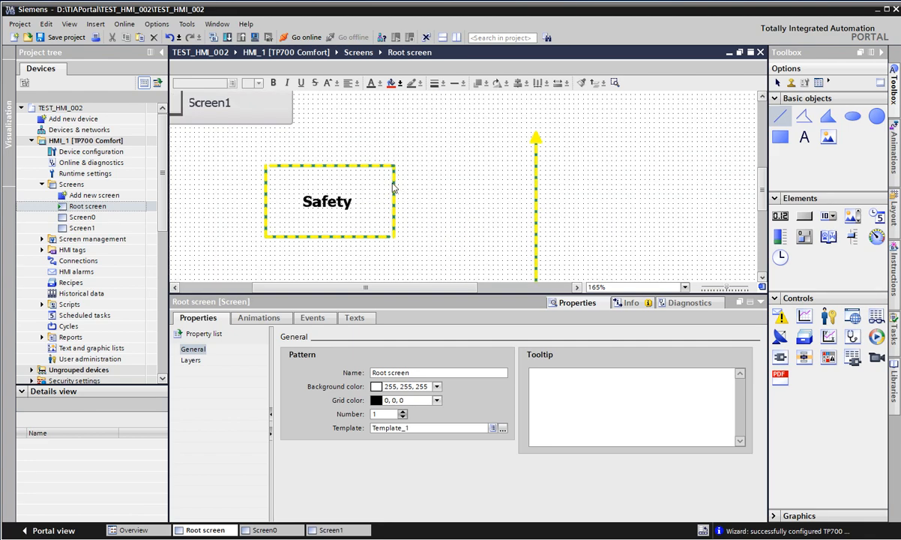
{"action": "scroll", "coordinate": [382, 180], "scroll_direction": "up", "scroll_amount": 3, "text": "ctrl"}
{"action": "left_click", "coordinate": [401, 202]}
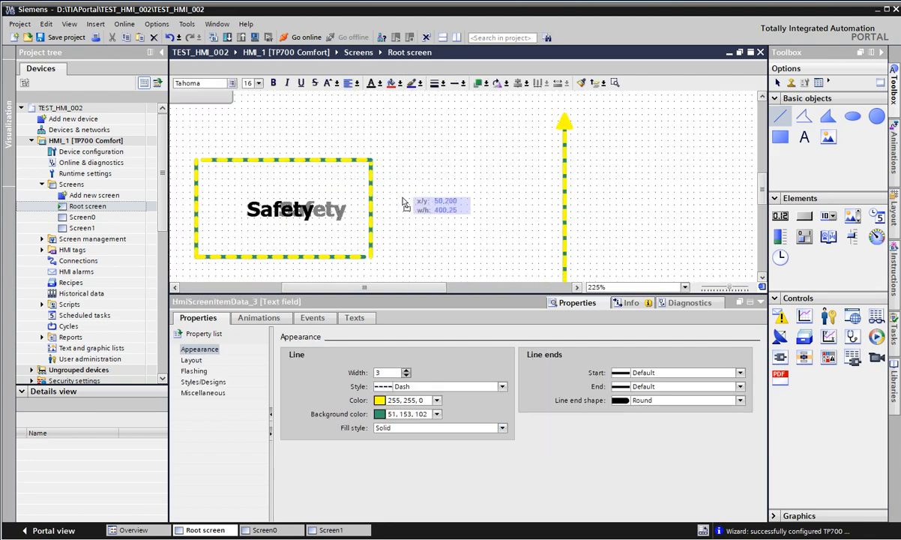
{"action": "left_click_drag", "start_coordinate": [401, 199], "coordinate": [408, 198]}
Move the right-hand line of the Safety frame away from the rectangle, to about X 335, Y 185
{"action": "left_click", "coordinate": [368, 167]}
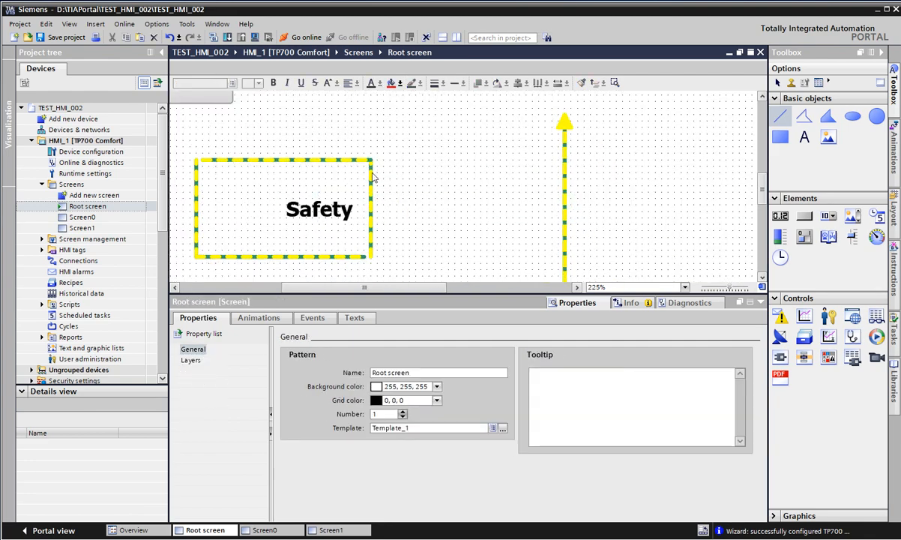
{"action": "left_click", "coordinate": [373, 177]}
{"action": "left_click_drag", "start_coordinate": [373, 177], "coordinate": [425, 177]}
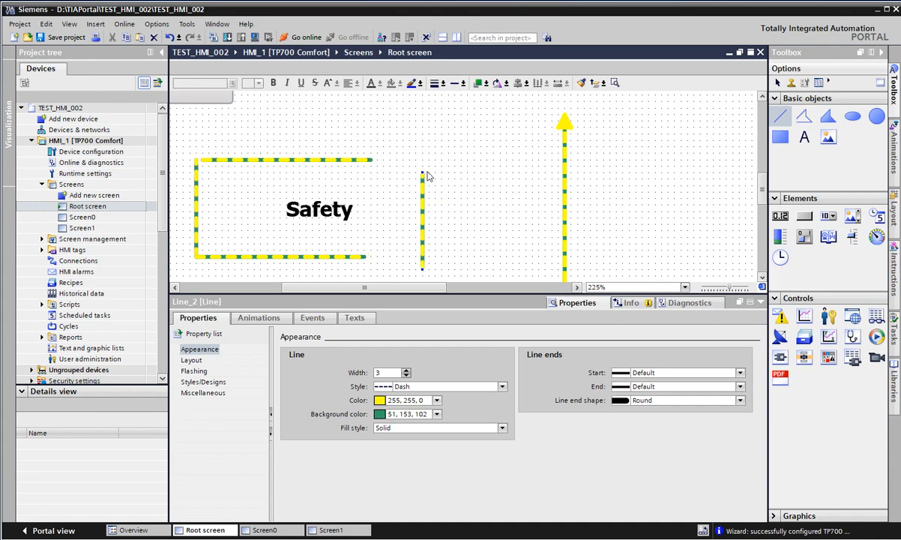
{"action": "scroll", "coordinate": [427, 177], "scroll_direction": "up", "scroll_amount": 1, "text": "ctrl"}
{"action": "left_click", "coordinate": [412, 168]}
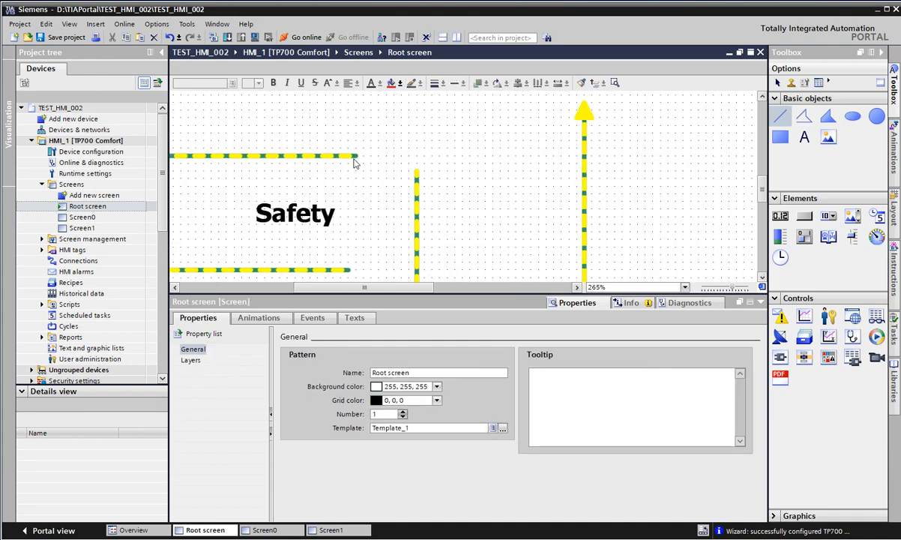
Set the line end shape of the detached frame line to Flush
{"action": "left_click", "coordinate": [417, 178]}
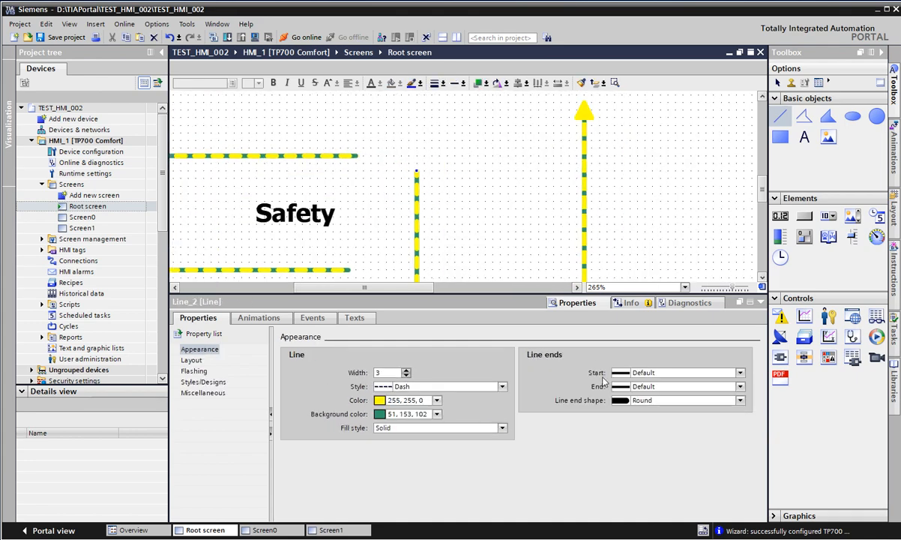
{"action": "left_click", "coordinate": [676, 402]}
{"action": "left_click", "coordinate": [688, 418]}
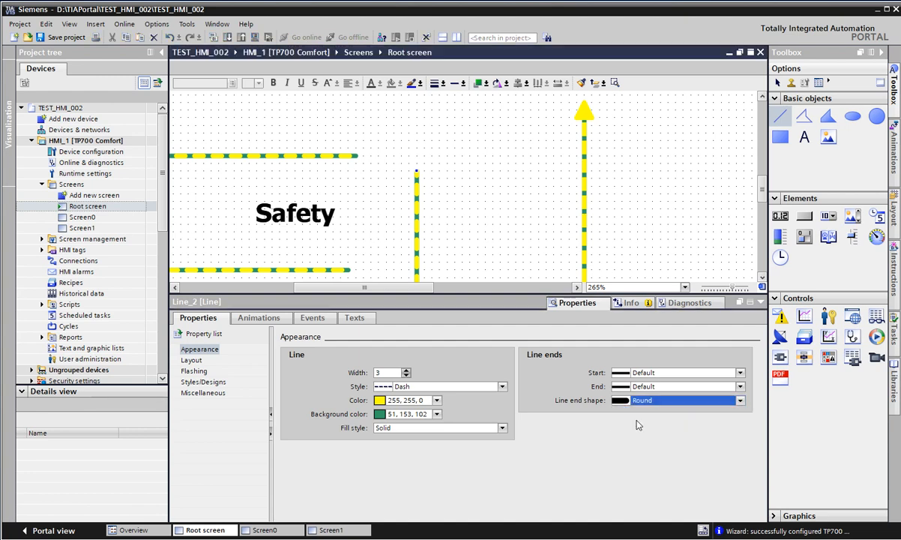
{"action": "left_click", "coordinate": [420, 180]}
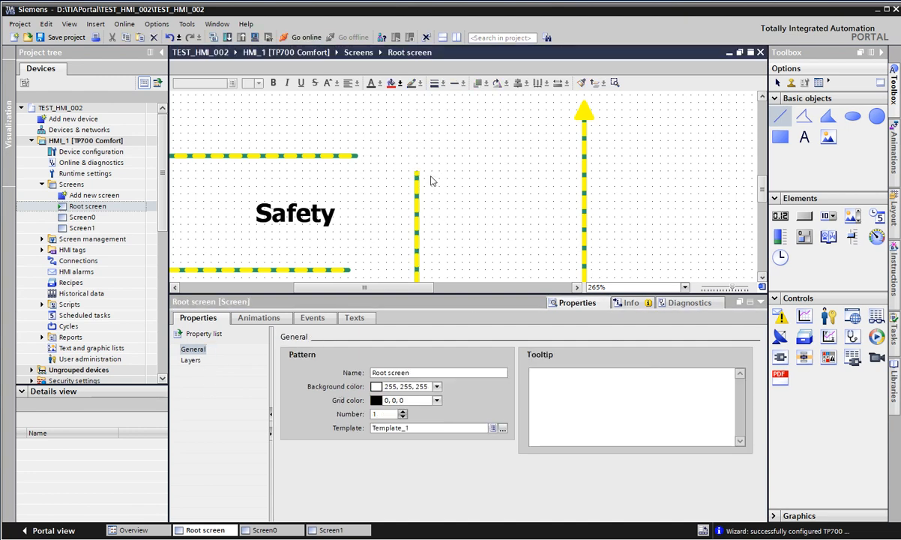
{"action": "left_click", "coordinate": [418, 212]}
{"action": "left_click", "coordinate": [460, 167]}
Reset the root screen's zoom to 100%
{"action": "scroll", "coordinate": [460, 167], "scroll_direction": "down", "scroll_amount": 2}
{"action": "scroll", "coordinate": [468, 160], "scroll_direction": "down", "scroll_amount": 1}
{"action": "scroll", "coordinate": [468, 160], "scroll_direction": "down", "scroll_amount": 2}
{"action": "scroll", "coordinate": [472, 156], "scroll_direction": "down", "scroll_amount": 4}
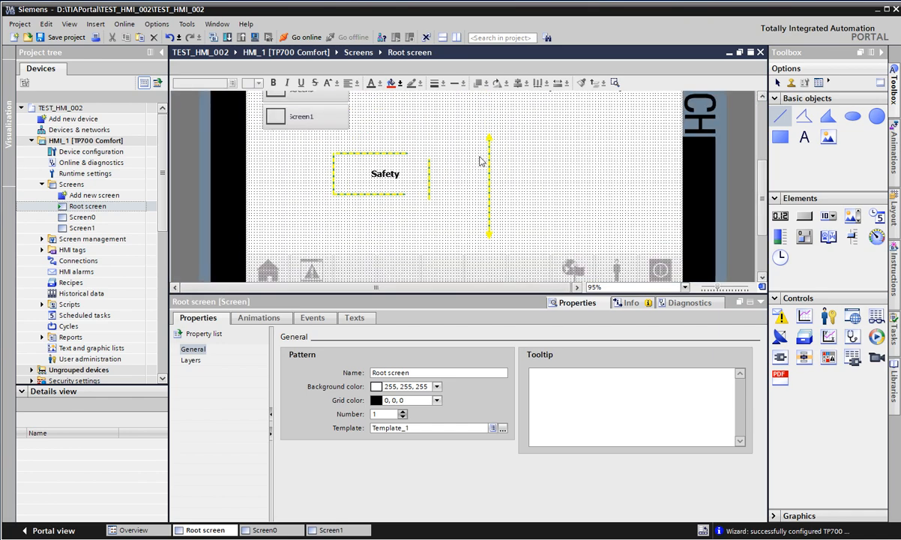
{"action": "left_click", "coordinate": [684, 287]}
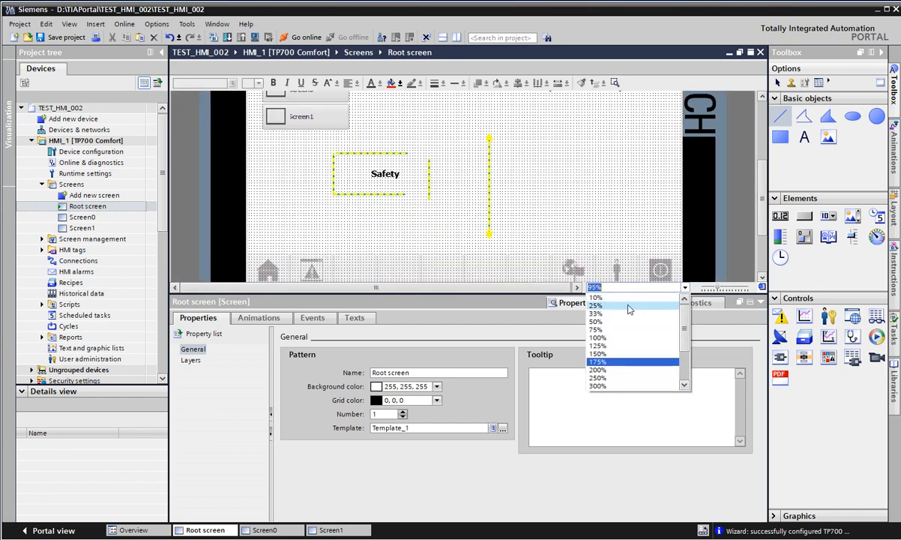
{"action": "left_click", "coordinate": [600, 338]}
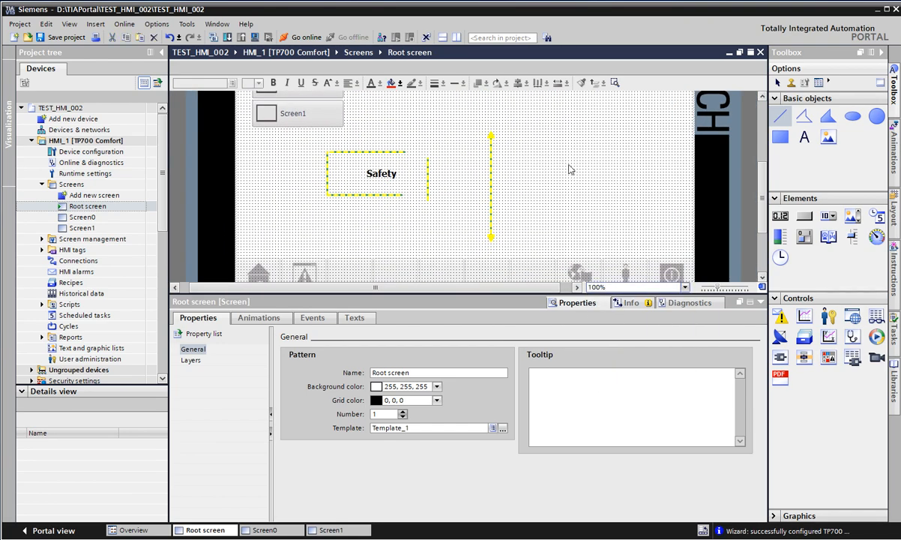
{"action": "scroll", "coordinate": [569, 170], "scroll_direction": "up", "scroll_amount": 3}
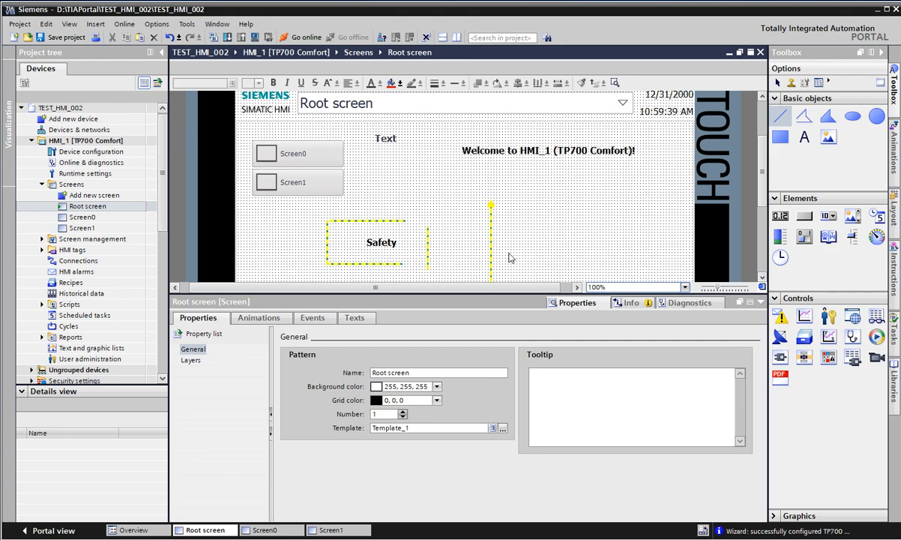
{"action": "scroll", "coordinate": [540, 202], "scroll_direction": "down", "scroll_amount": 3}
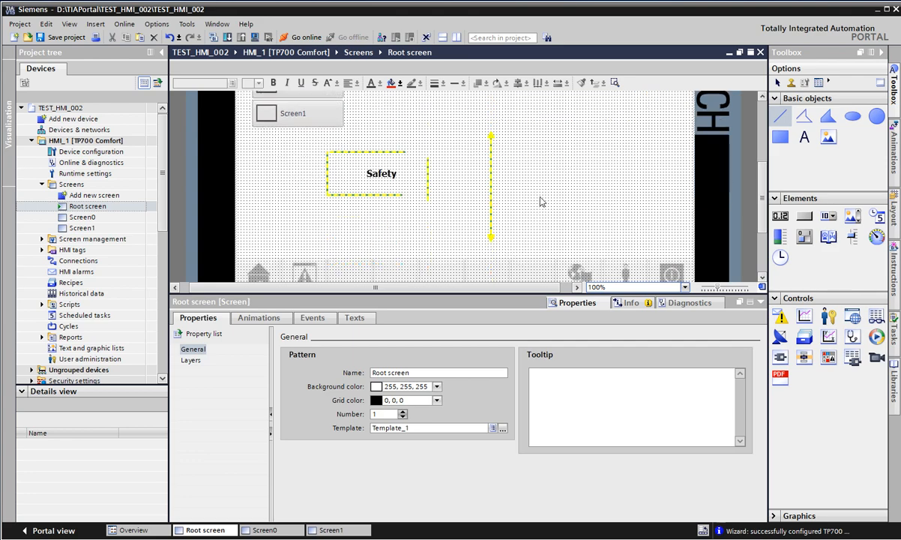
Inspect the detached frame line's appearance and its layout position, size, start point and end point
{"action": "left_click", "coordinate": [426, 173]}
{"action": "left_click", "coordinate": [538, 425]}
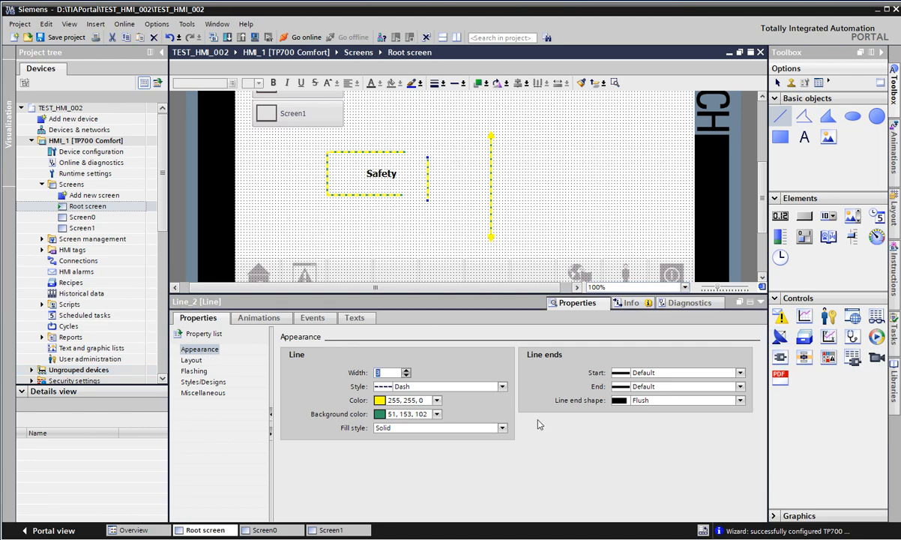
{"action": "left_click", "coordinate": [191, 360]}
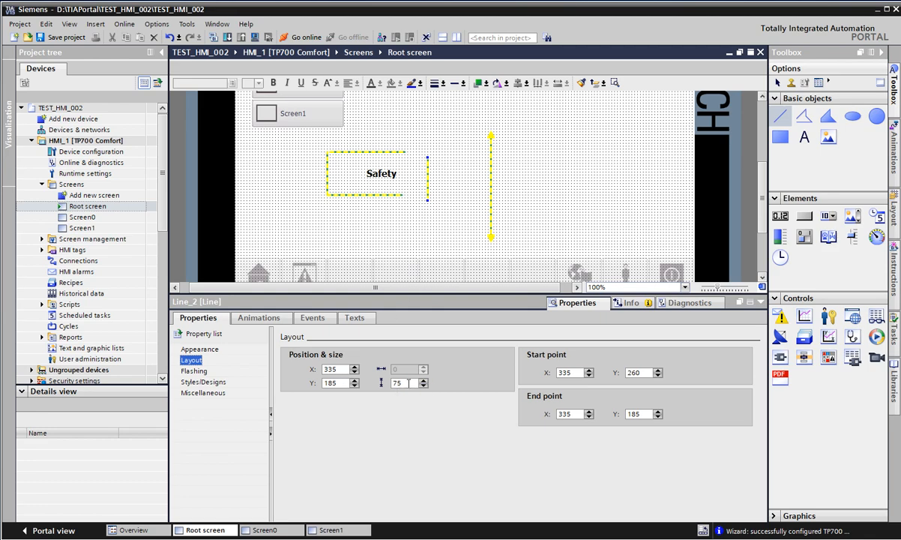
{"action": "double_click", "coordinate": [392, 383]}
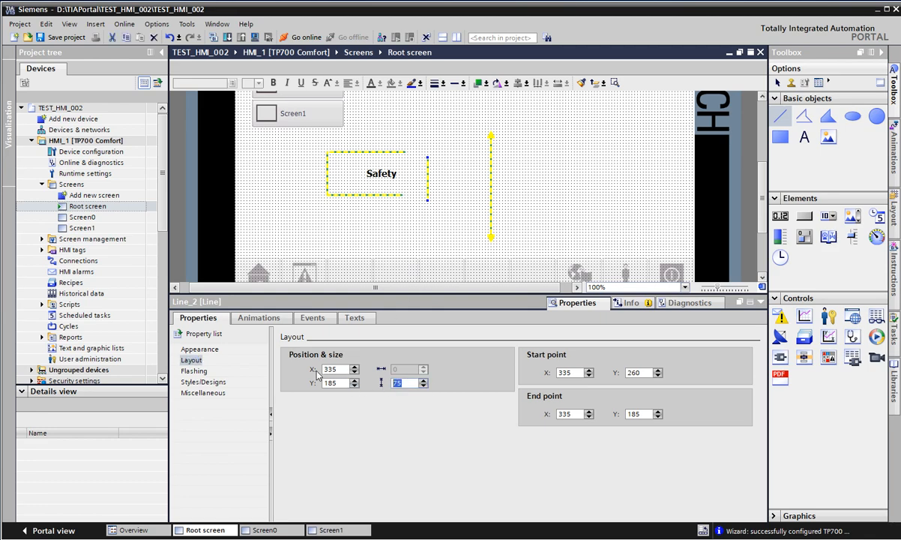
Move the detached frame line to the origin of the root screen's working area, at X 0, Y 0
{"action": "left_click", "coordinate": [310, 172]}
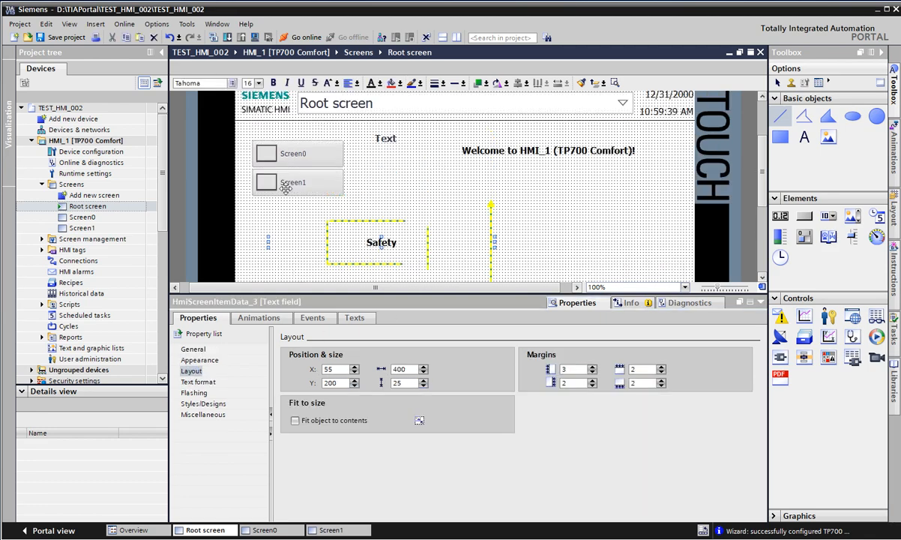
{"action": "left_click", "coordinate": [430, 184]}
{"action": "left_click", "coordinate": [427, 240]}
{"action": "left_click", "coordinate": [428, 264]}
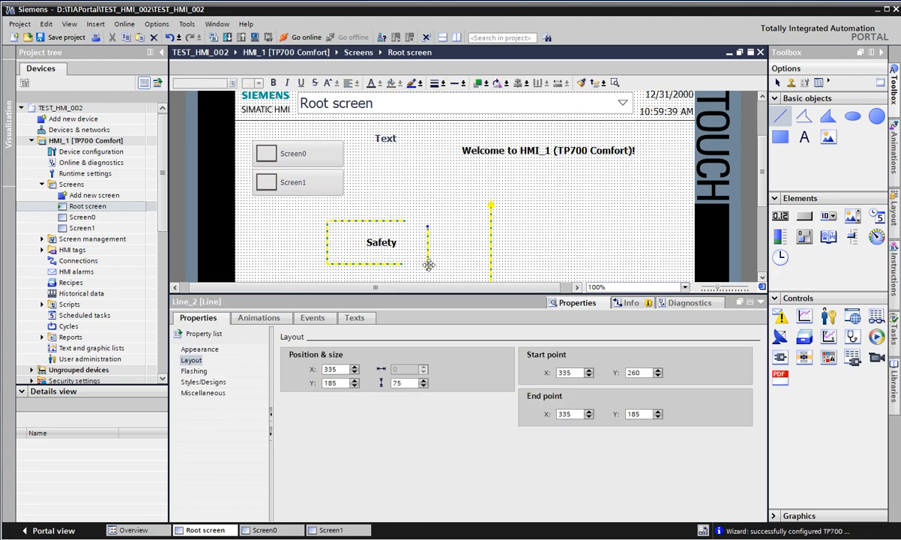
{"action": "left_click_drag", "start_coordinate": [429, 264], "coordinate": [238, 169]}
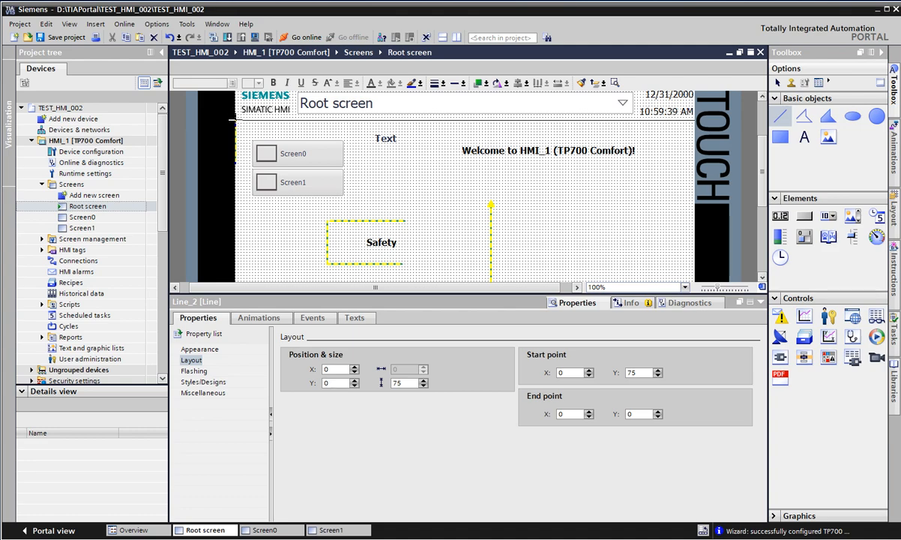
{"action": "left_click", "coordinate": [281, 129]}
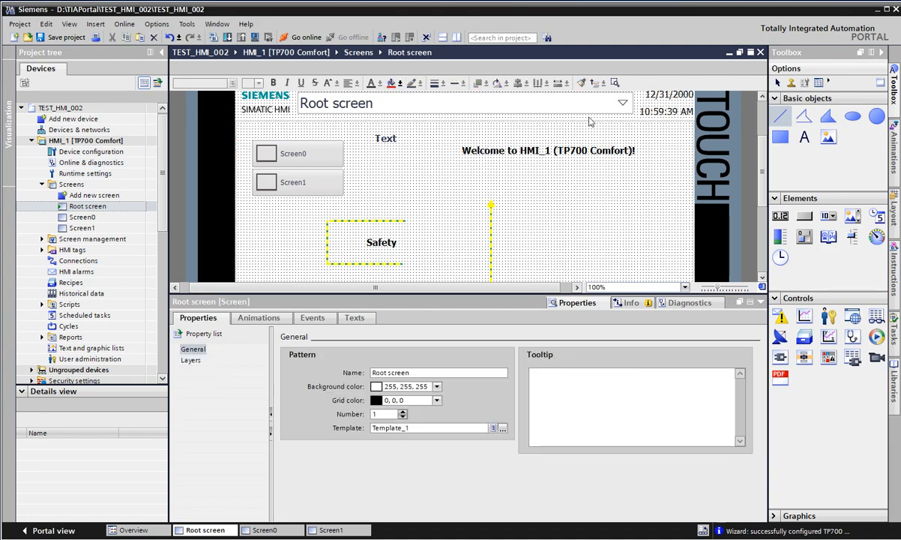
Open Template_1 from the templates under HMI_1's screen management
{"action": "scroll", "coordinate": [509, 126], "scroll_direction": "up", "scroll_amount": 2}
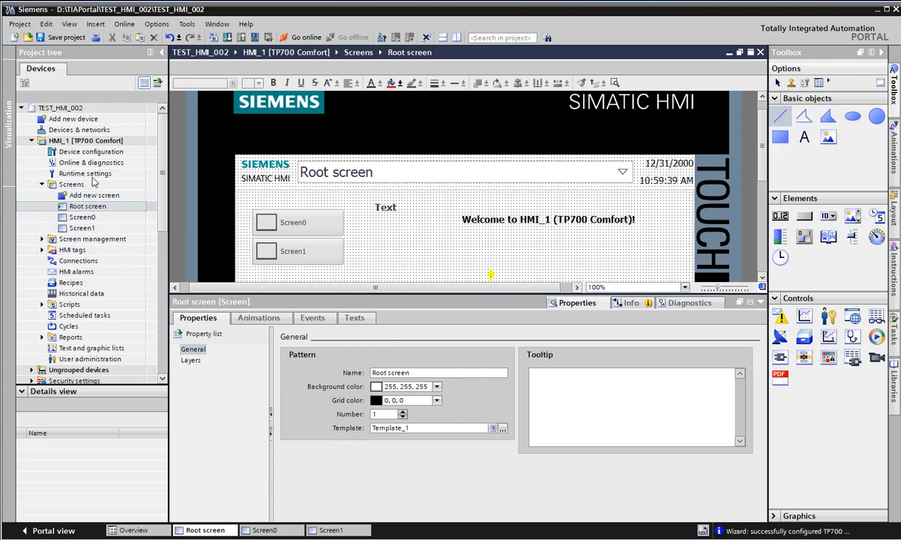
{"action": "double_click", "coordinate": [112, 239]}
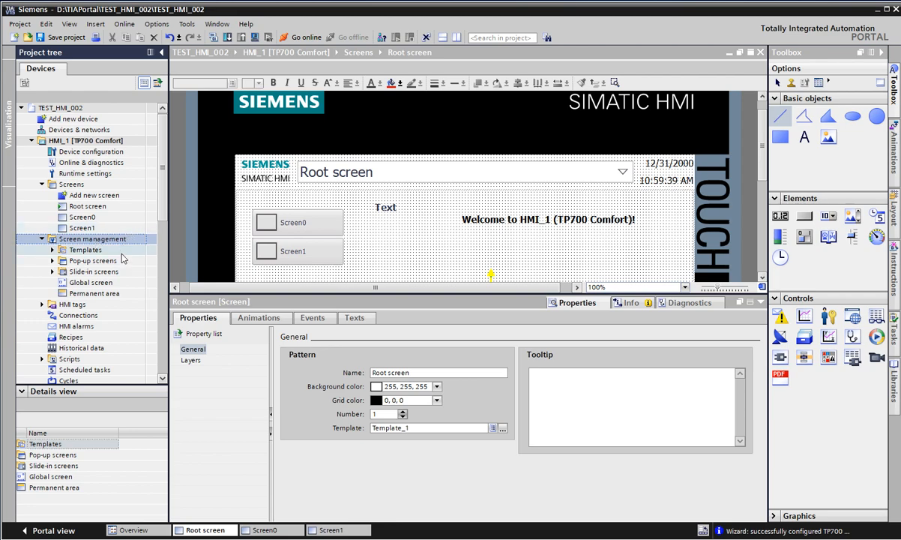
{"action": "double_click", "coordinate": [115, 250]}
{"action": "left_click", "coordinate": [96, 272]}
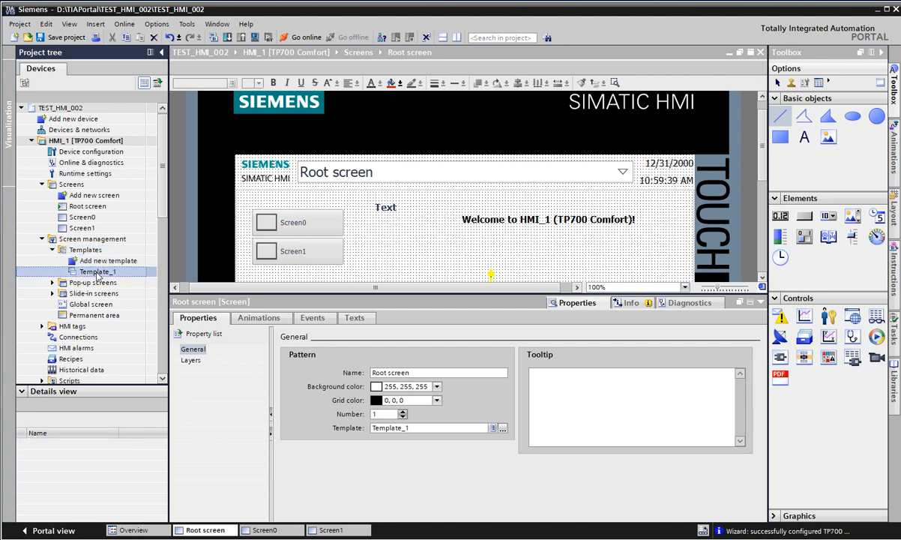
{"action": "double_click", "coordinate": [106, 273]}
Review the template's header and function key row, and shift the lower border of the header area slightly upward
{"action": "scroll", "coordinate": [636, 156], "scroll_direction": "down", "scroll_amount": 5}
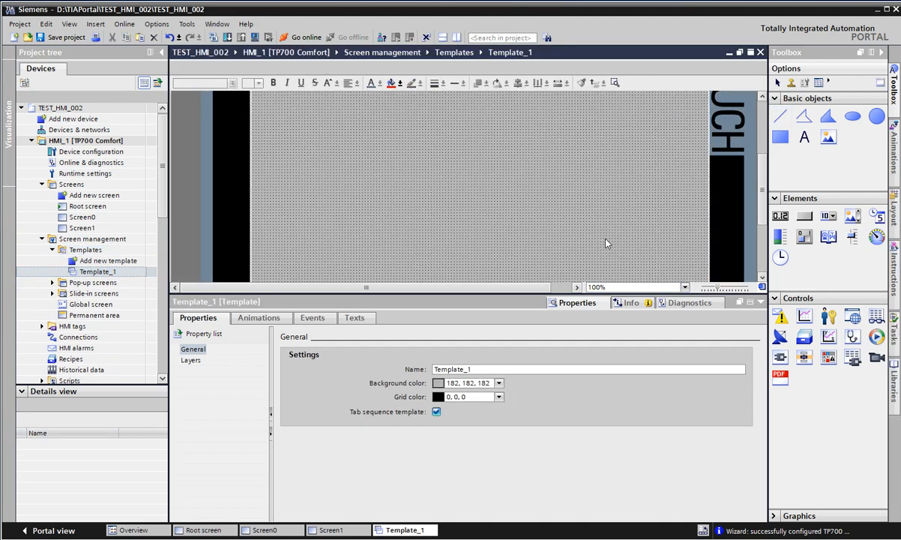
{"action": "scroll", "coordinate": [615, 150], "scroll_direction": "up", "scroll_amount": 3}
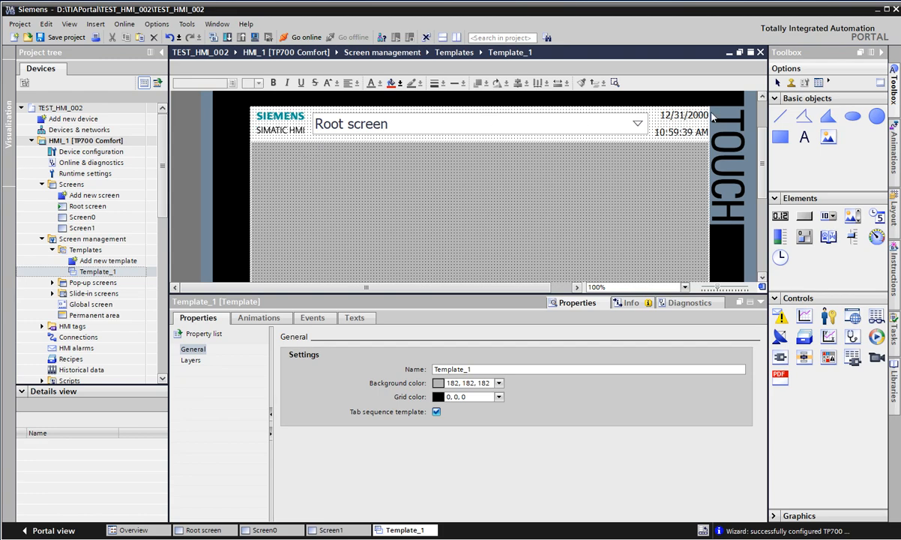
{"action": "scroll", "coordinate": [716, 105], "scroll_direction": "down", "scroll_amount": 5}
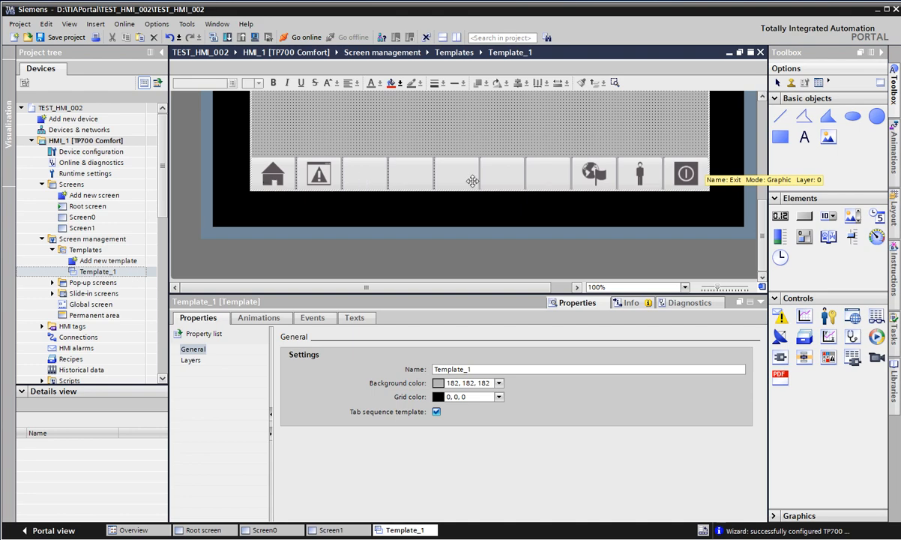
{"action": "scroll", "coordinate": [476, 125], "scroll_direction": "up", "scroll_amount": 5}
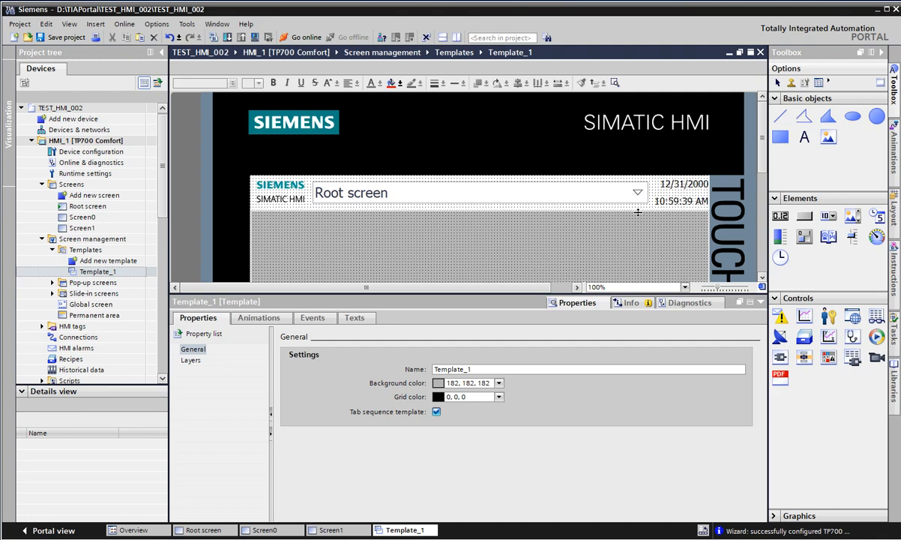
{"action": "mouse_move", "coordinate": [638, 212]}
{"action": "left_mouse_down"}
{"action": "mouse_move", "coordinate": [643, 248]}
{"action": "mouse_move", "coordinate": [647, 210]}
{"action": "left_mouse_up"}
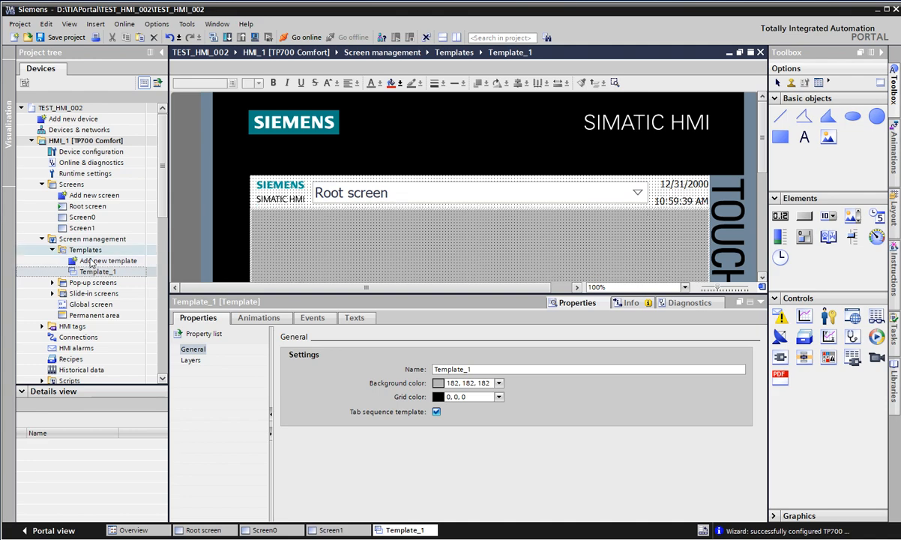
Open Screen0 and go back to the root screen to check the shared header and function key row on both
{"action": "double_click", "coordinate": [83, 217]}
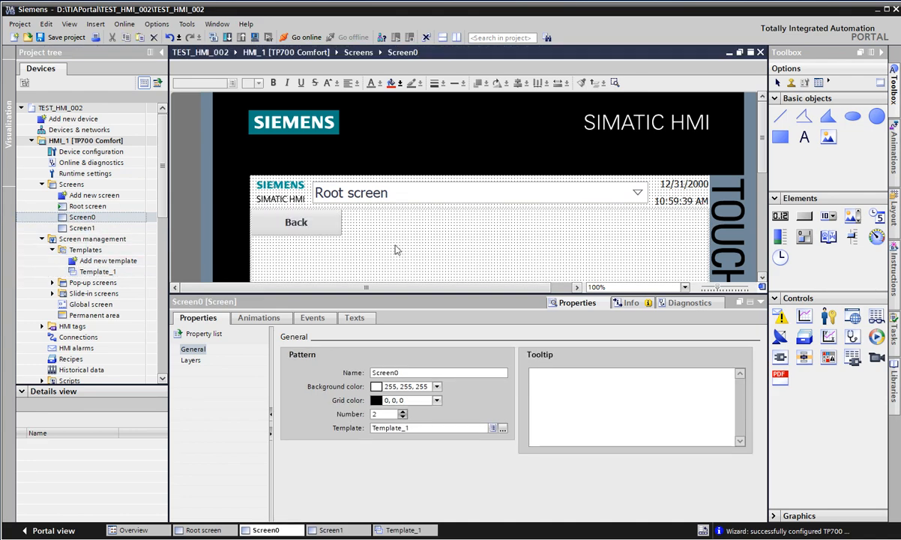
{"action": "scroll", "coordinate": [398, 254], "scroll_direction": "down", "scroll_amount": 3}
{"action": "scroll", "coordinate": [414, 150], "scroll_direction": "up", "scroll_amount": 2}
{"action": "left_click", "coordinate": [88, 207]}
{"action": "double_click", "coordinate": [87, 208]}
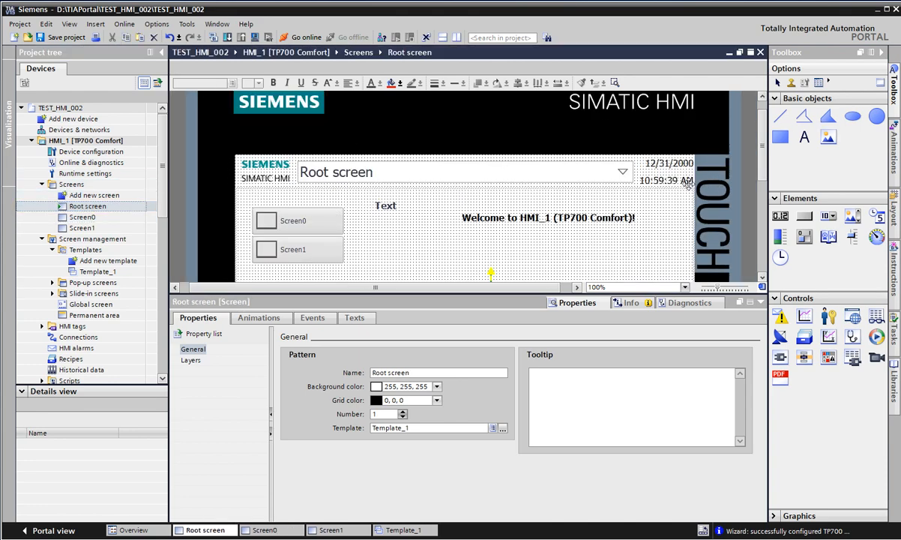
{"action": "scroll", "coordinate": [234, 175], "scroll_direction": "down", "scroll_amount": 3}
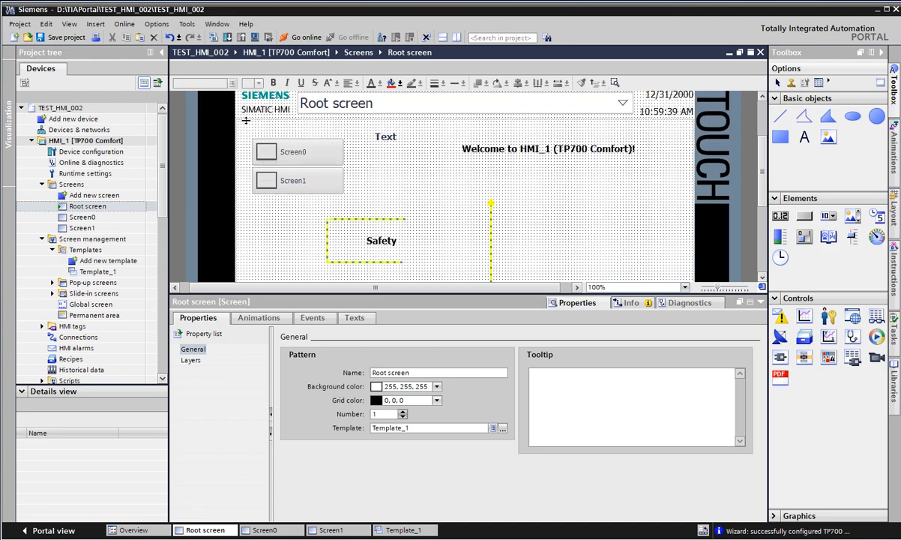
{"action": "scroll", "coordinate": [700, 246], "scroll_direction": "down", "scroll_amount": 3}
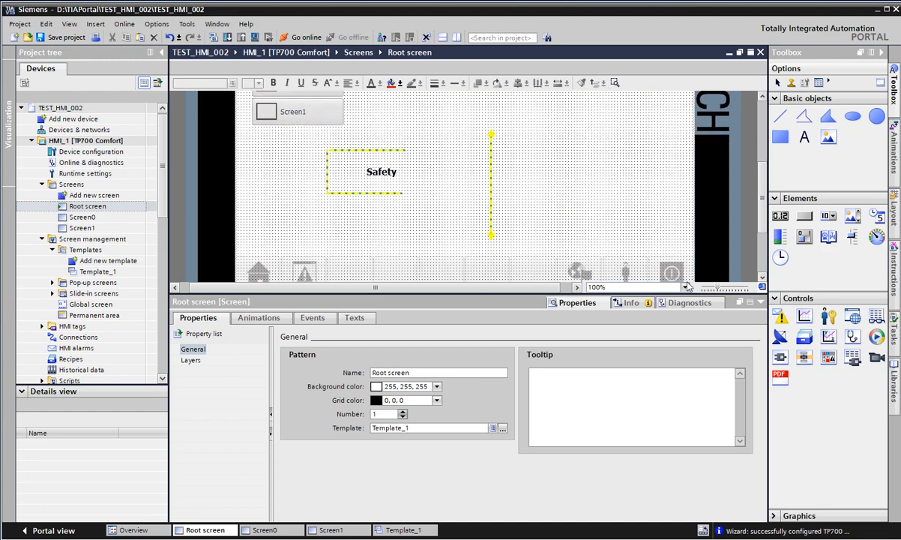
Move the vertical double-arrow line to about X 120, Y 215 near the function key row on the root screen
{"action": "scroll", "coordinate": [697, 247], "scroll_direction": "down", "scroll_amount": 3}
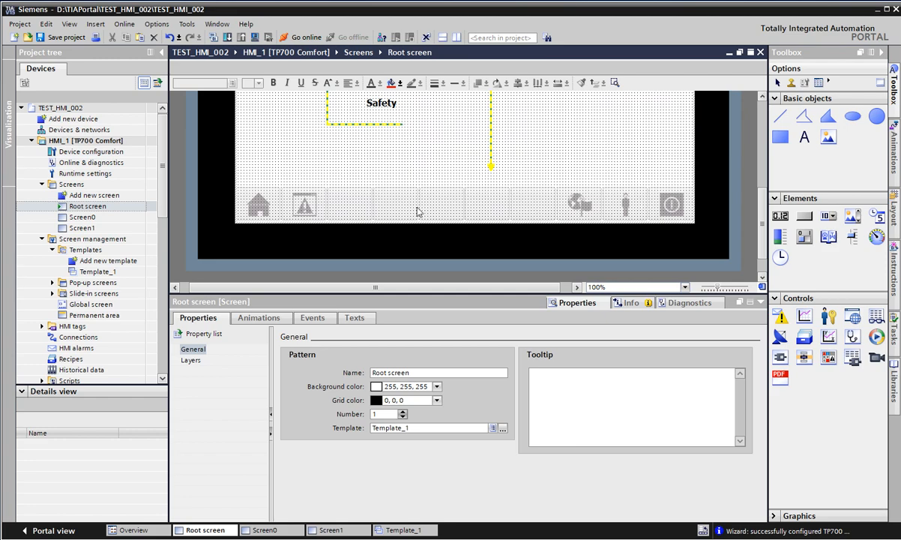
{"action": "scroll", "coordinate": [349, 161], "scroll_direction": "up", "scroll_amount": 10}
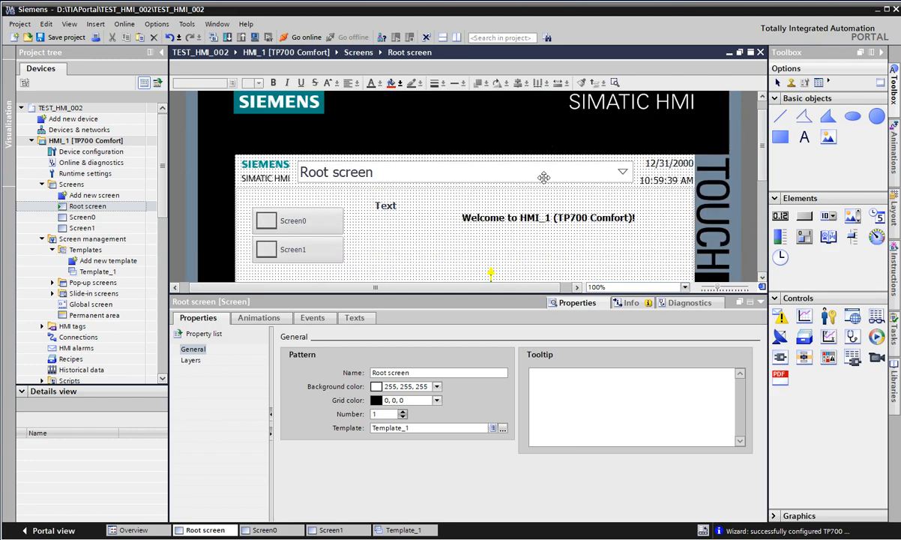
{"action": "scroll", "coordinate": [383, 137], "scroll_direction": "down", "scroll_amount": 3}
{"action": "left_click", "coordinate": [491, 169]}
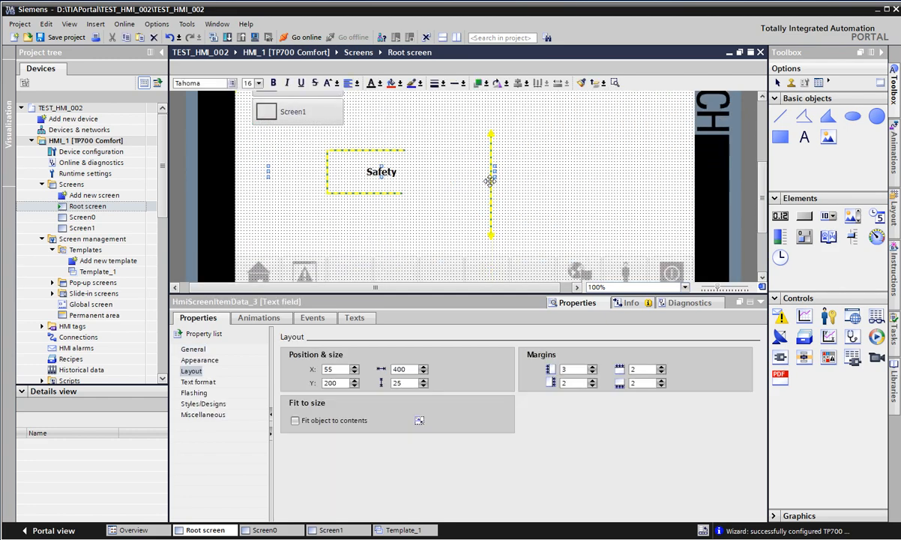
{"action": "left_click_drag", "start_coordinate": [491, 208], "coordinate": [303, 253]}
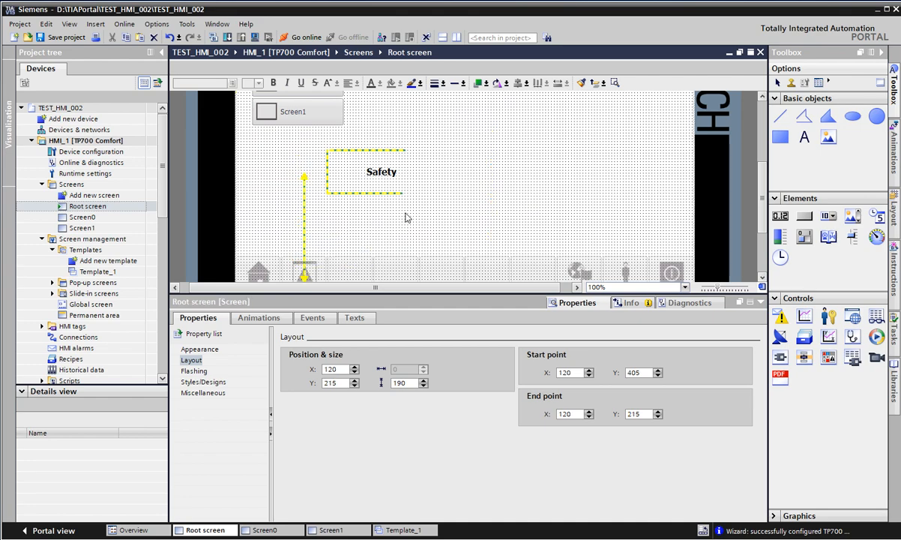
{"action": "left_click", "coordinate": [442, 200]}
{"action": "scroll", "coordinate": [442, 200], "scroll_direction": "down", "scroll_amount": 3}
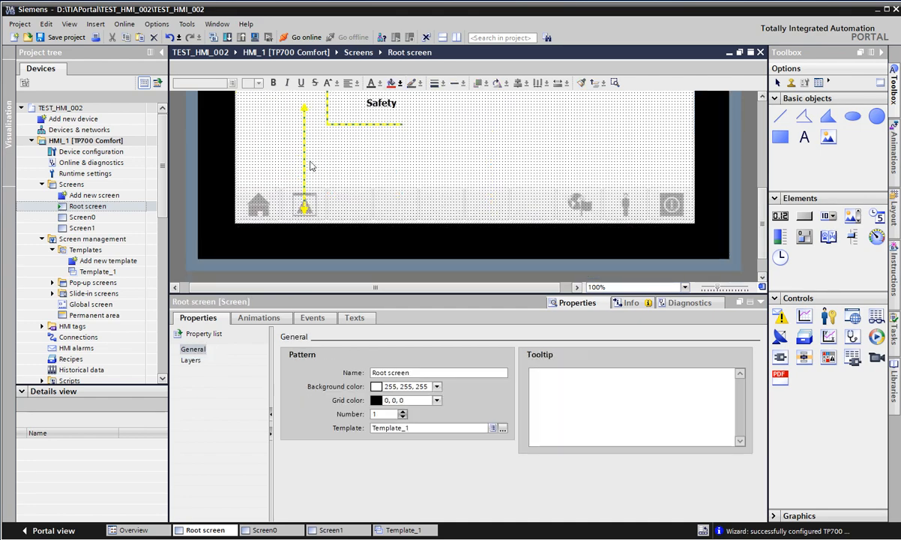
{"action": "scroll", "coordinate": [419, 165], "scroll_direction": "up", "scroll_amount": 3}
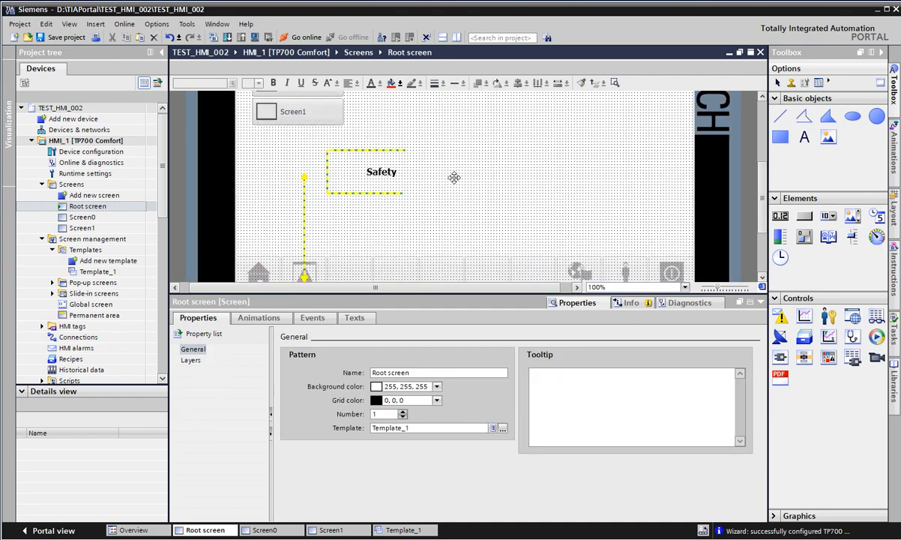
{"action": "scroll", "coordinate": [427, 165], "scroll_direction": "down", "scroll_amount": 3}
{"action": "scroll", "coordinate": [278, 140], "scroll_direction": "up", "scroll_amount": 3}
Move the vertical double-arrow line beside the Safety frame, to about X 385, Y 125, and open its layout properties
{"action": "left_click_drag", "start_coordinate": [302, 220], "coordinate": [455, 167]}
{"action": "left_click", "coordinate": [530, 222]}
{"action": "scroll", "coordinate": [531, 222], "scroll_direction": "up", "scroll_amount": 3}
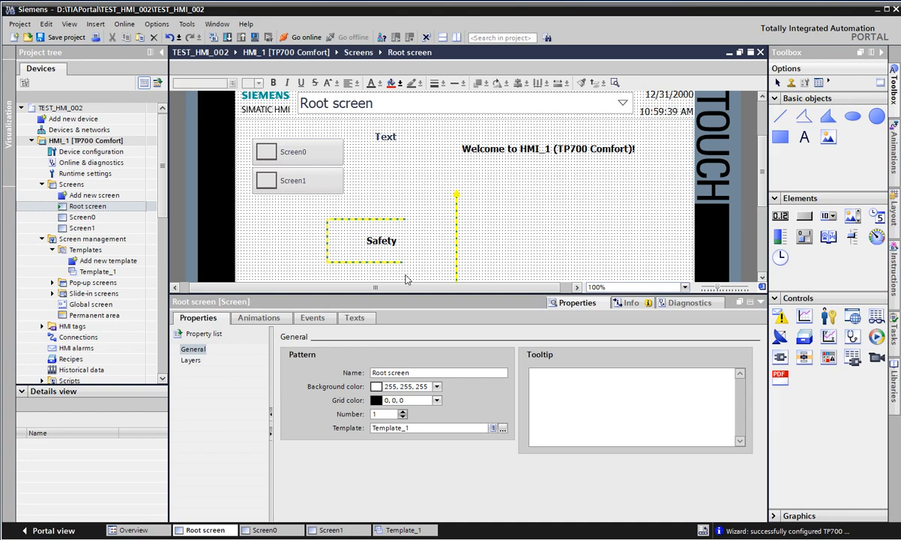
{"action": "left_click", "coordinate": [189, 361]}
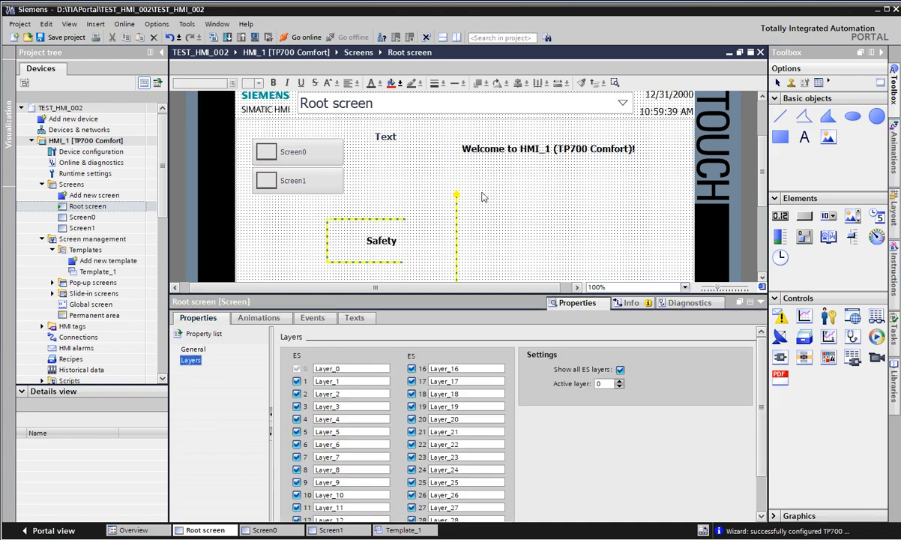
{"action": "left_click", "coordinate": [456, 210]}
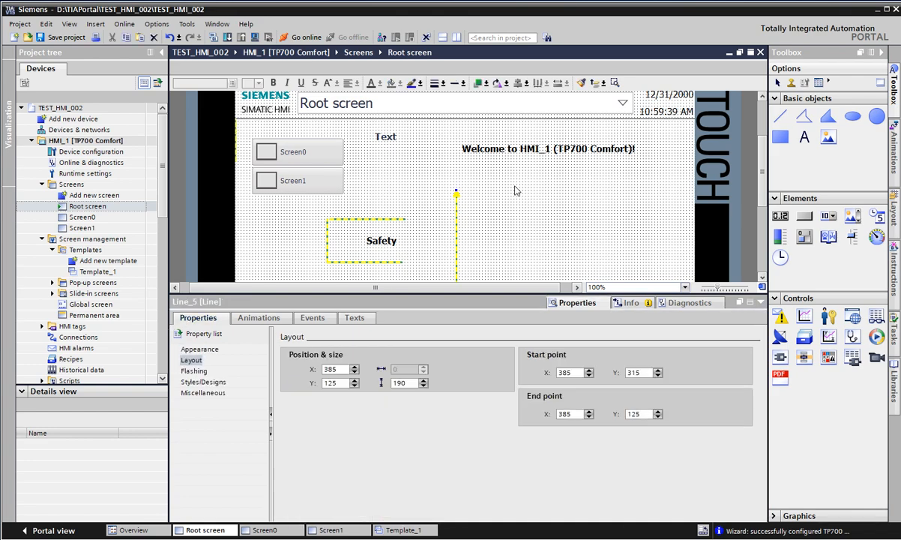
{"action": "left_click", "coordinate": [192, 363]}
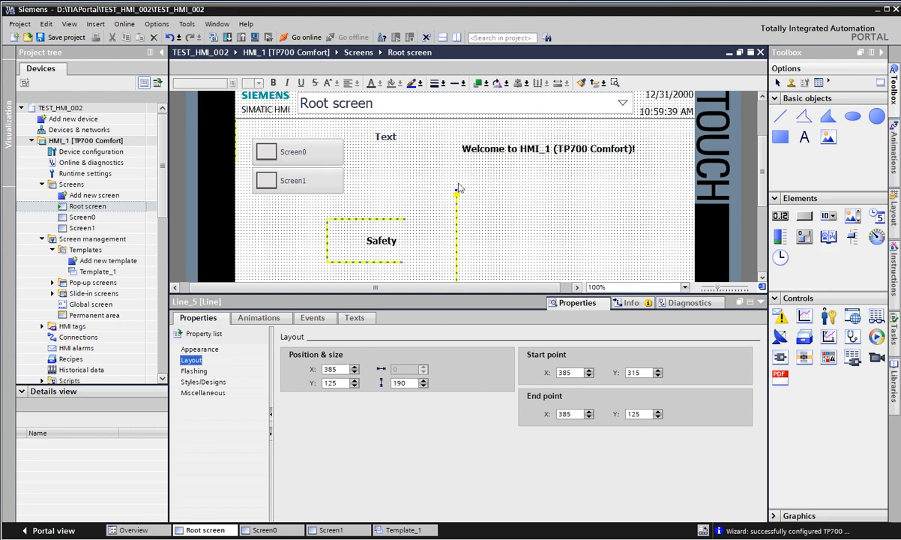
{"action": "scroll", "coordinate": [428, 176], "scroll_direction": "down", "scroll_amount": 3}
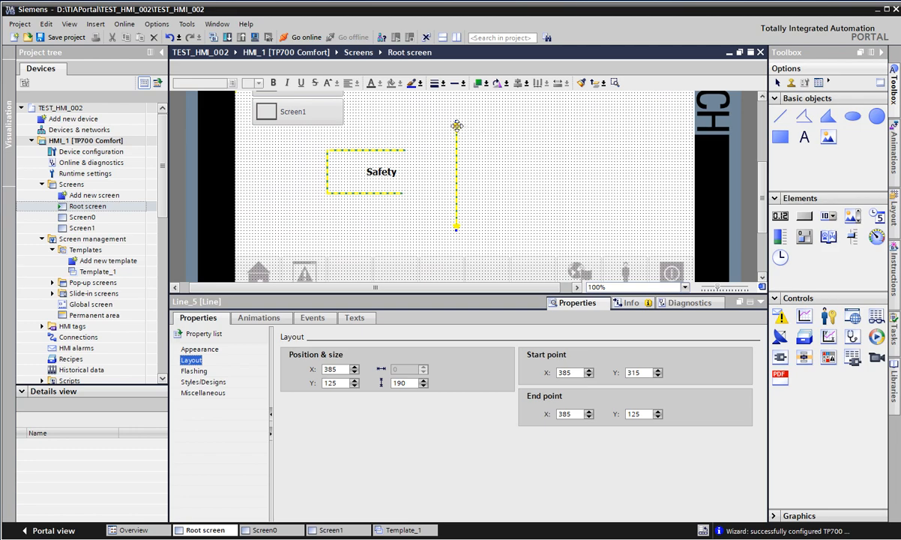
Reposition both ends of the double-arrow line so it runs diagonally from start point X 485, Y 320 to end point X 360, Y 195
{"action": "left_click_drag", "start_coordinate": [456, 120], "coordinate": [444, 164]}
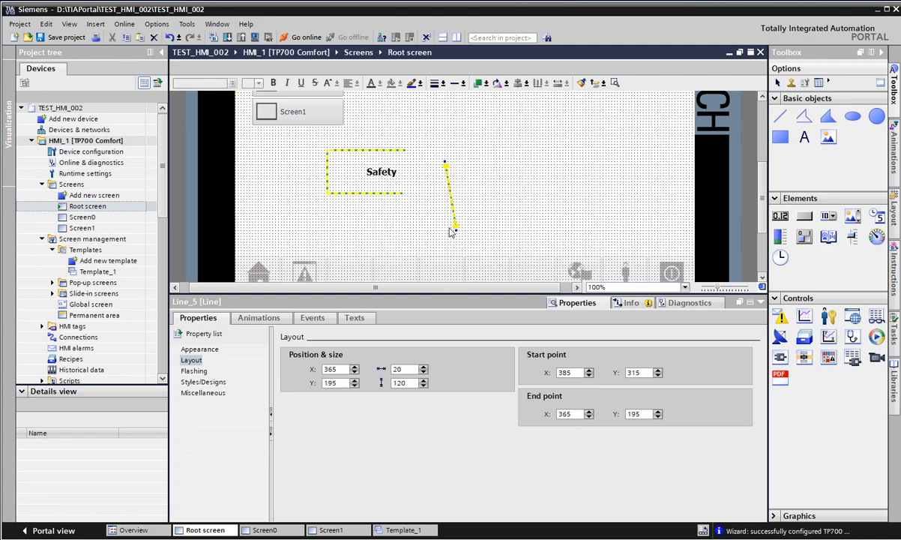
{"action": "left_click_drag", "start_coordinate": [453, 225], "coordinate": [512, 232]}
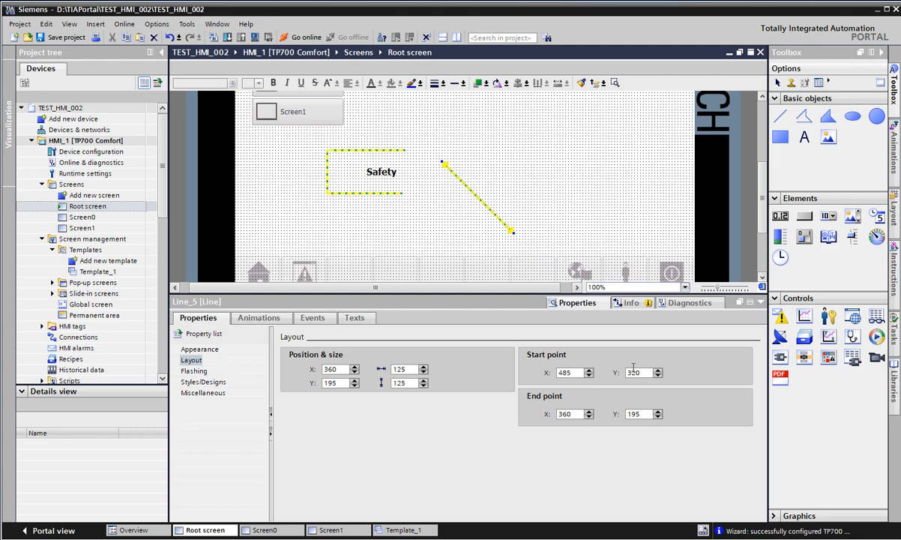
{"action": "scroll", "coordinate": [537, 147], "scroll_direction": "up", "scroll_amount": 2}
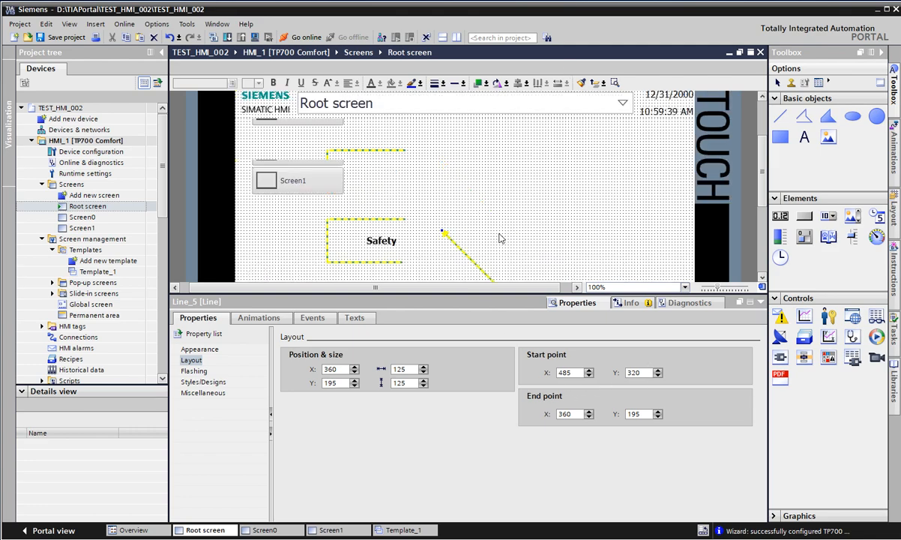
Move the Safety text field out of its yellow frame to about X 280, Y 140
{"action": "left_click_drag", "start_coordinate": [450, 244], "coordinate": [586, 205]}
{"action": "scroll", "coordinate": [588, 203], "scroll_direction": "down", "scroll_amount": 2}
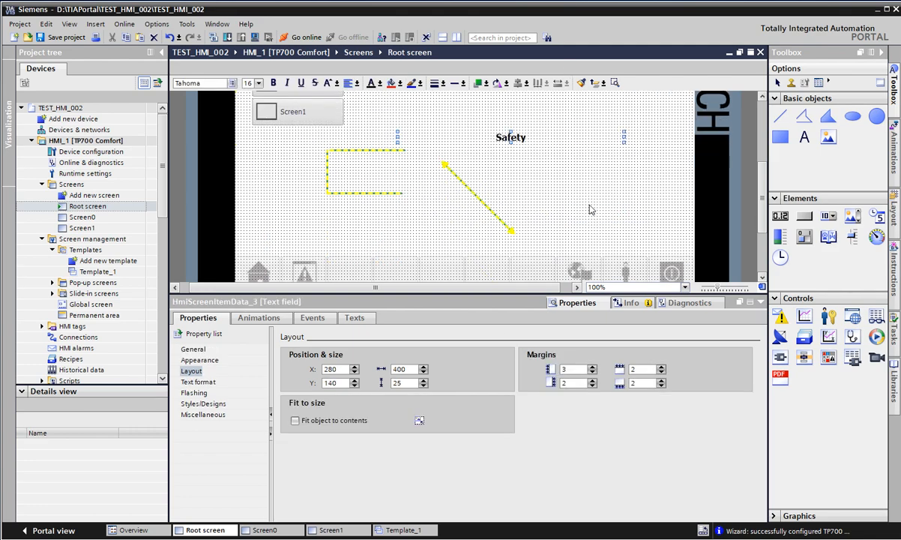
{"action": "left_click", "coordinate": [477, 205]}
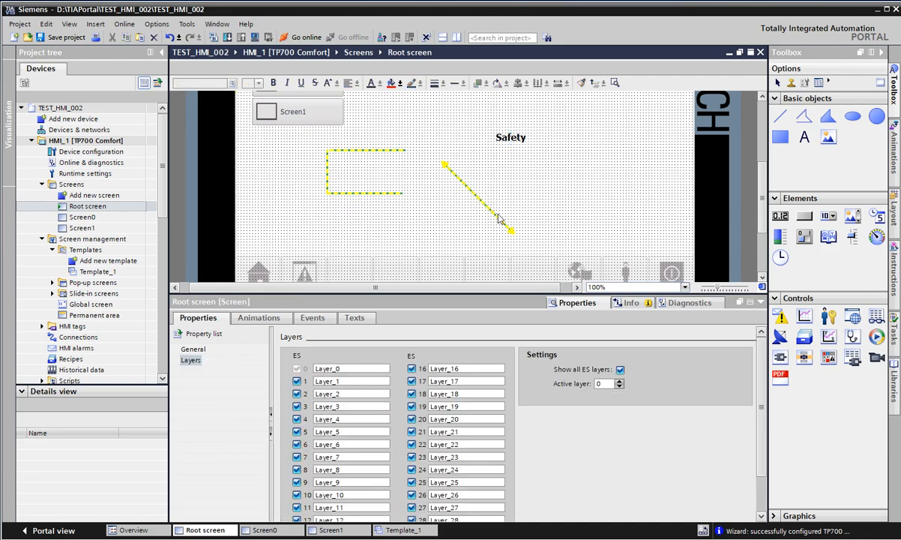
Move the diagonal double-arrow line to the origin of the root screen's working area, at X 0, Y 0
{"action": "left_click", "coordinate": [503, 223]}
{"action": "left_click_drag", "start_coordinate": [506, 227], "coordinate": [454, 189]}
{"action": "scroll", "coordinate": [450, 192], "scroll_direction": "up", "scroll_amount": 2}
{"action": "left_click_drag", "start_coordinate": [428, 232], "coordinate": [276, 156]}
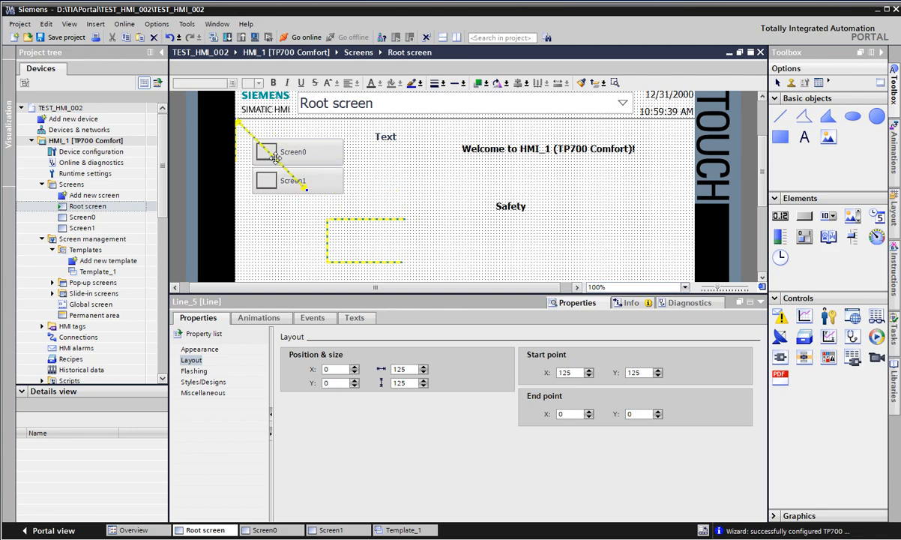
{"action": "scroll", "coordinate": [293, 165], "scroll_direction": "up", "scroll_amount": 2}
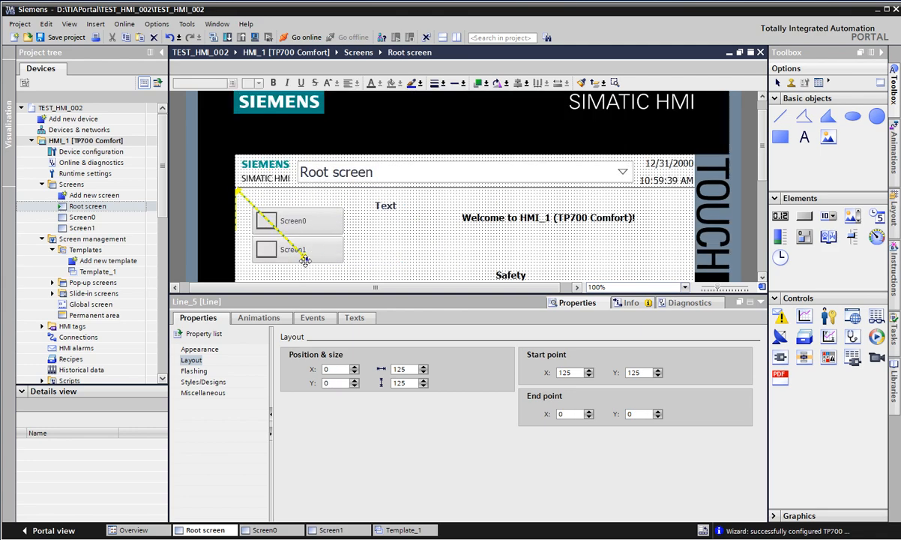
Stretch the double-arrow line across the screen width by its ends, from about X 0, Y 5 to about X 795, Y 95
{"action": "left_click_drag", "start_coordinate": [306, 258], "coordinate": [383, 238]}
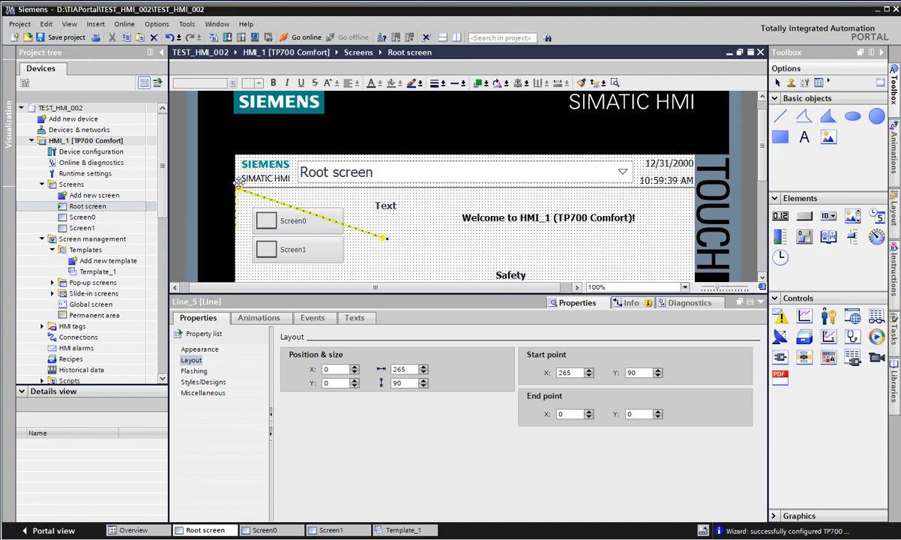
{"action": "left_click_drag", "start_coordinate": [241, 190], "coordinate": [507, 247]}
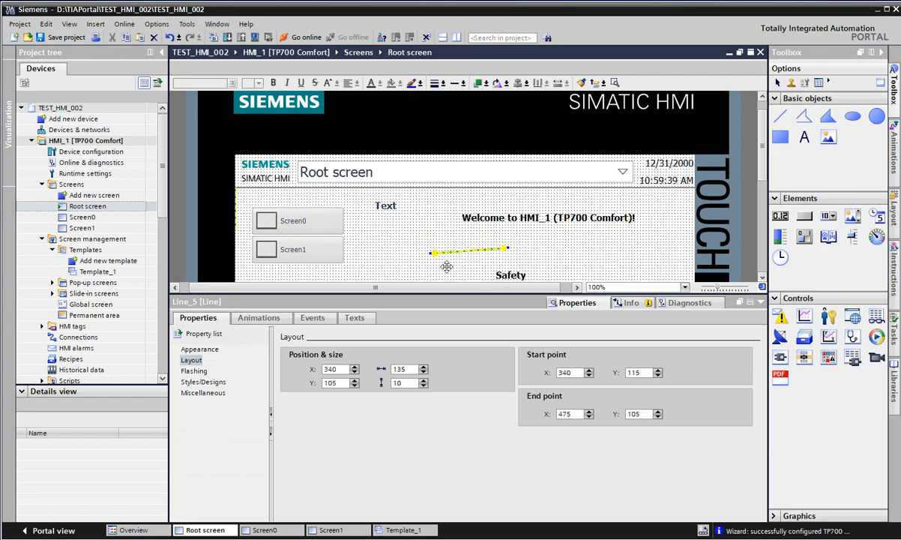
{"action": "left_click_drag", "start_coordinate": [429, 252], "coordinate": [238, 192]}
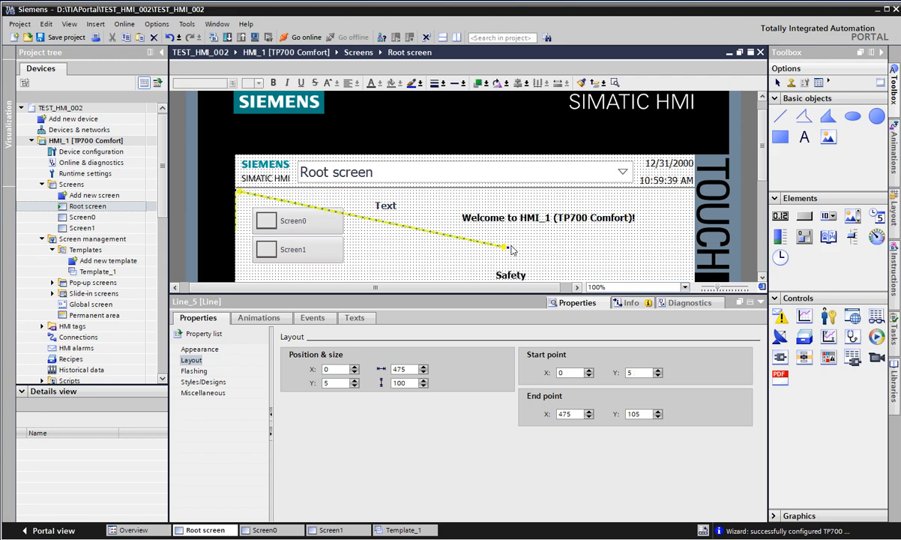
{"action": "left_click_drag", "start_coordinate": [508, 246], "coordinate": [688, 216]}
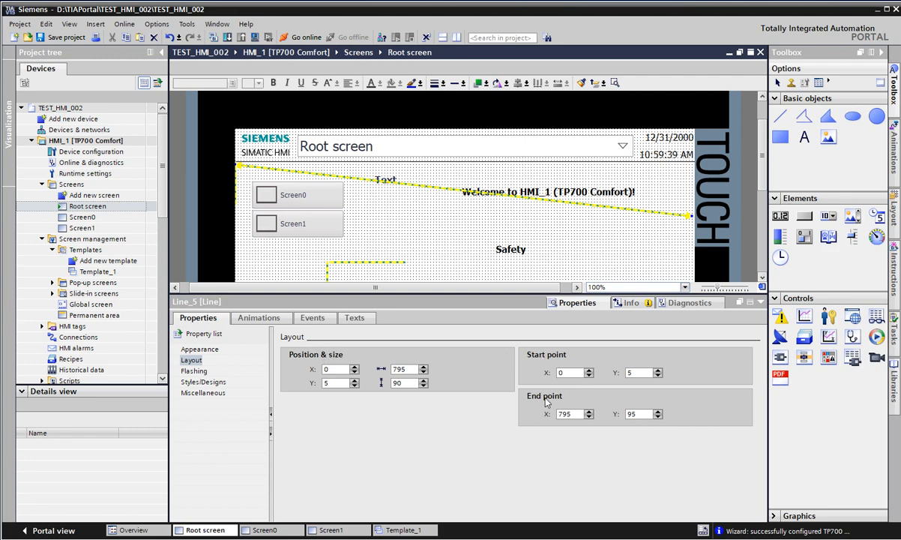
Set the Y coordinates of the double-arrow line's start point and end point to 0
{"action": "left_click", "coordinate": [436, 209]}
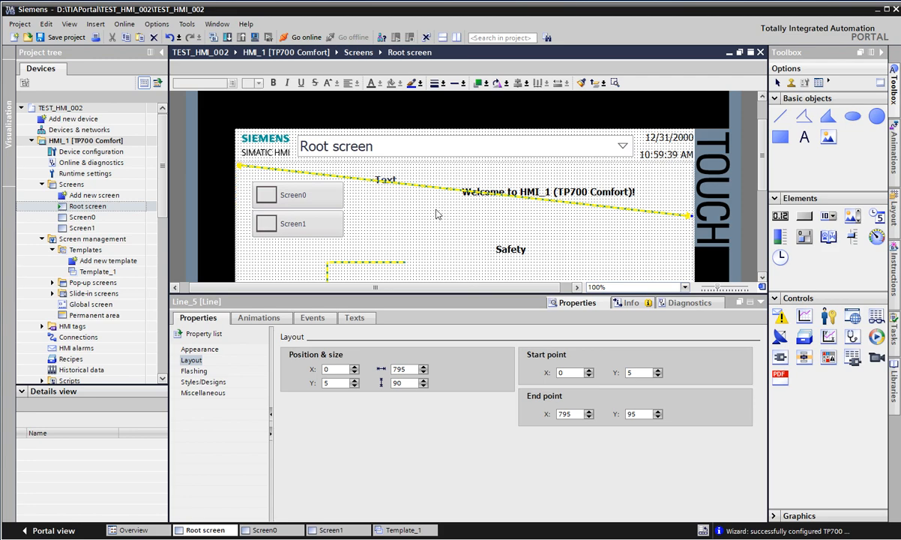
{"action": "scroll", "coordinate": [433, 203], "scroll_direction": "down", "scroll_amount": 1}
{"action": "scroll", "coordinate": [446, 183], "scroll_direction": "down", "scroll_amount": 1}
{"action": "scroll", "coordinate": [445, 187], "scroll_direction": "up", "scroll_amount": 1}
{"action": "left_click", "coordinate": [627, 142]}
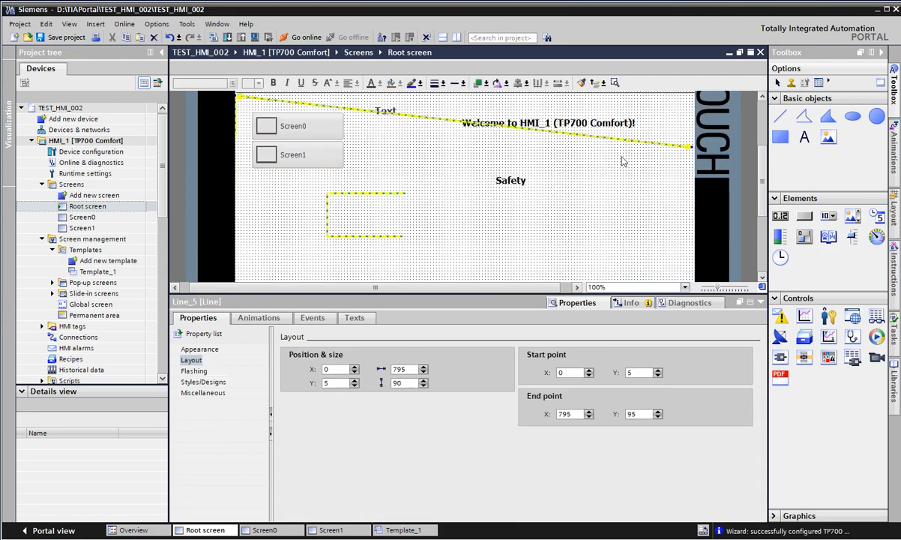
{"action": "left_click_drag", "start_coordinate": [634, 374], "coordinate": [617, 374]}
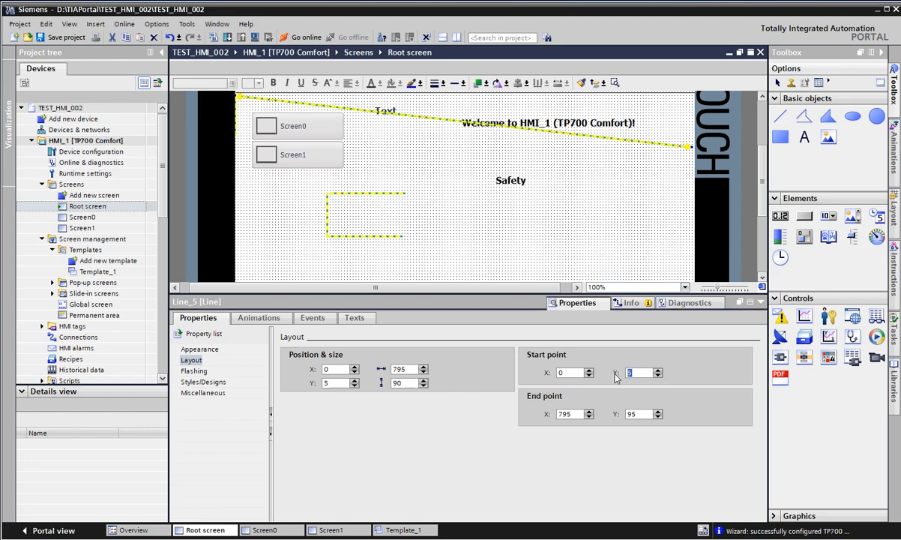
{"action": "type", "text": "0"}
{"action": "double_click", "coordinate": [568, 415]}
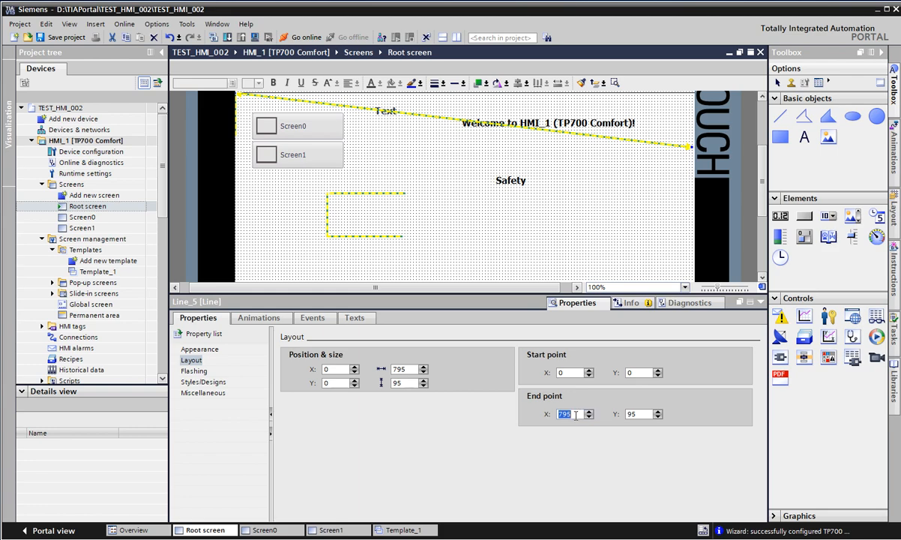
{"action": "key", "text": "Tab"}
{"action": "type", "text": "0"}
{"action": "key", "text": "Return"}
{"action": "left_click", "coordinate": [599, 188]}
{"action": "scroll", "coordinate": [609, 182], "scroll_direction": "up", "scroll_amount": 2}
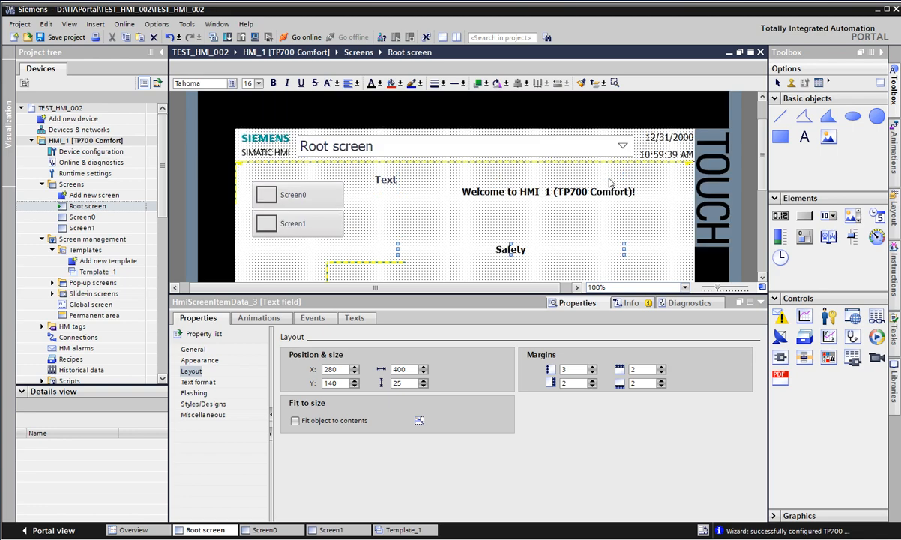
Examine the date and time fields and the permanent area in the root screen's header, checking their properties
{"action": "left_click", "coordinate": [753, 186]}
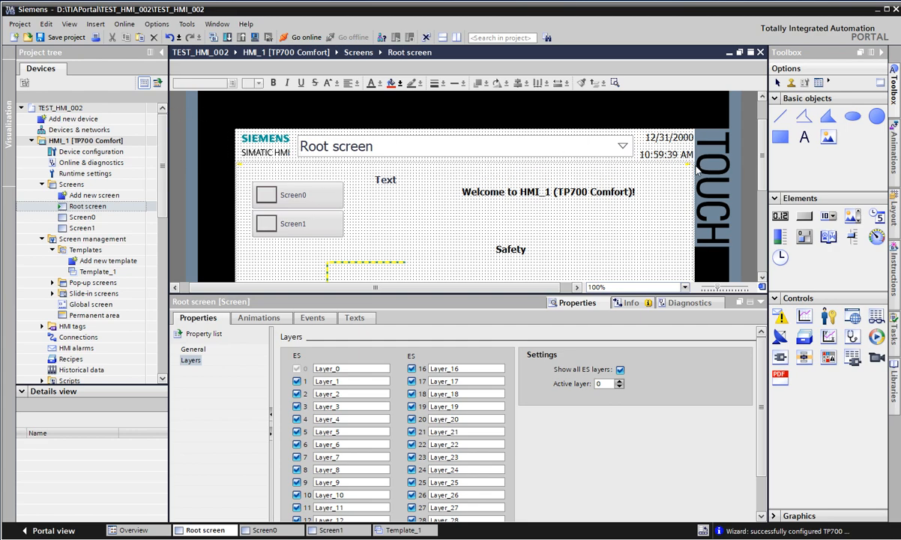
{"action": "left_click", "coordinate": [645, 153]}
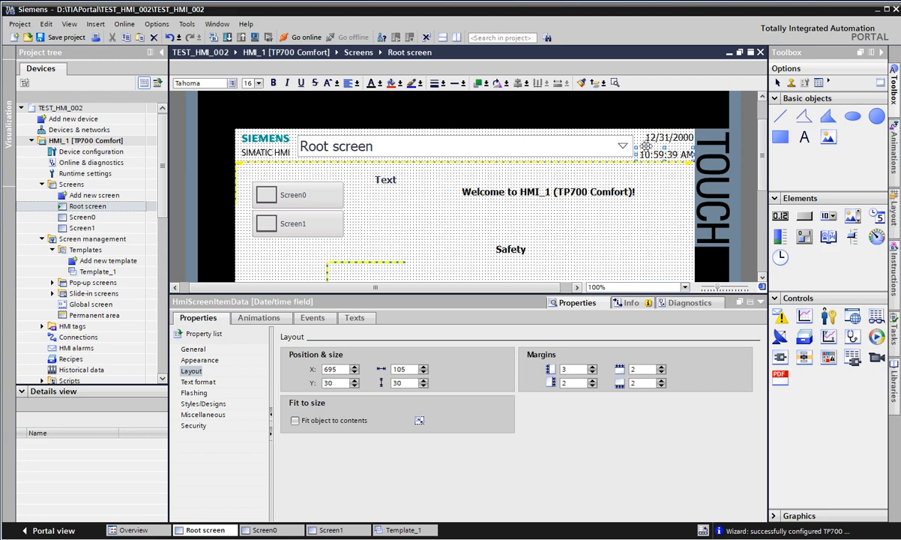
{"action": "left_click", "coordinate": [612, 163]}
{"action": "left_click", "coordinate": [639, 141]}
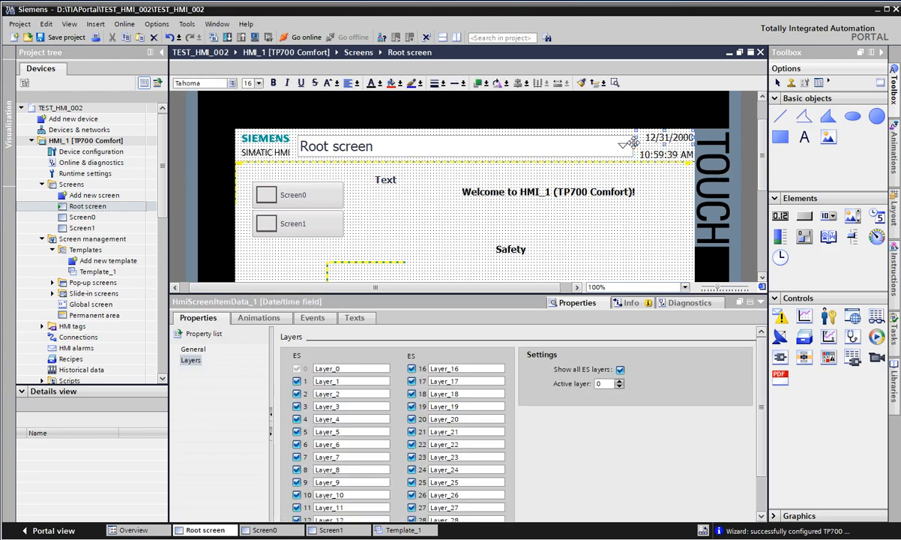
{"action": "left_click", "coordinate": [628, 164]}
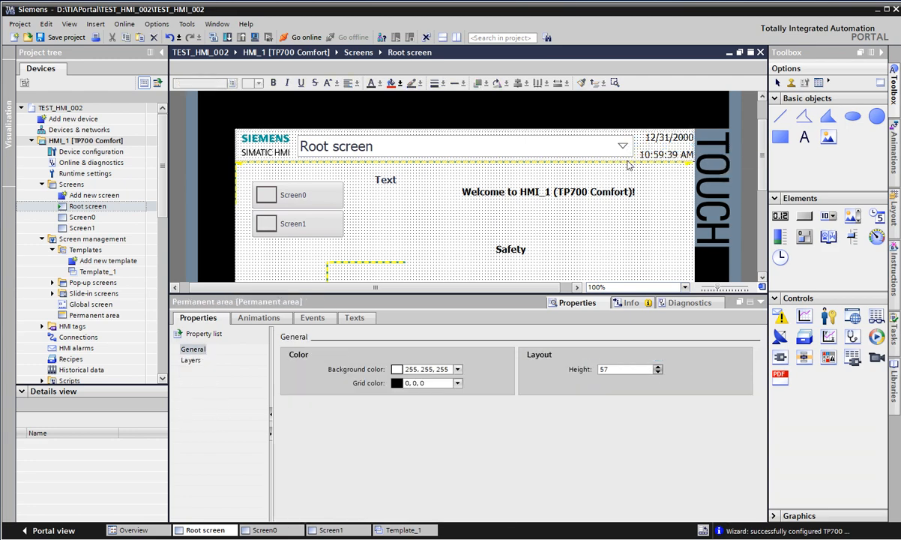
{"action": "left_click", "coordinate": [647, 185]}
{"action": "left_click", "coordinate": [668, 156]}
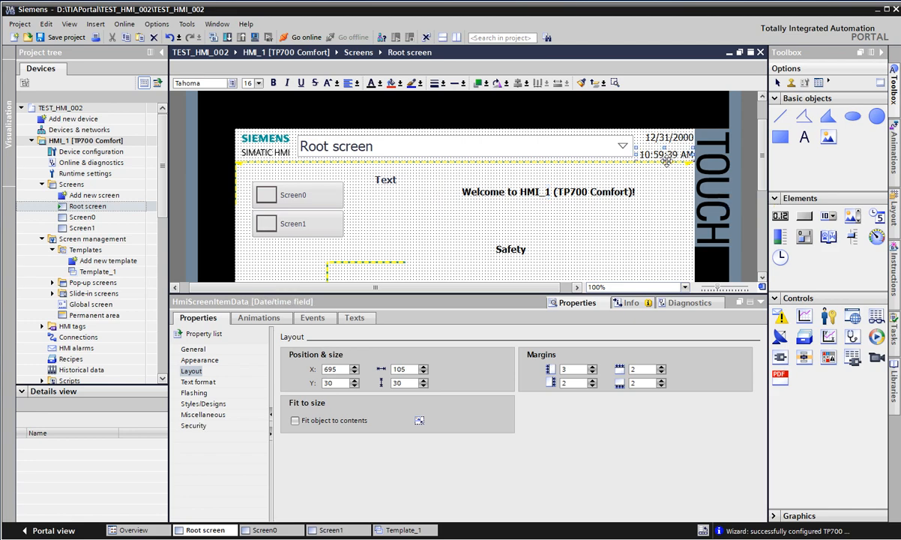
{"action": "left_click", "coordinate": [668, 165]}
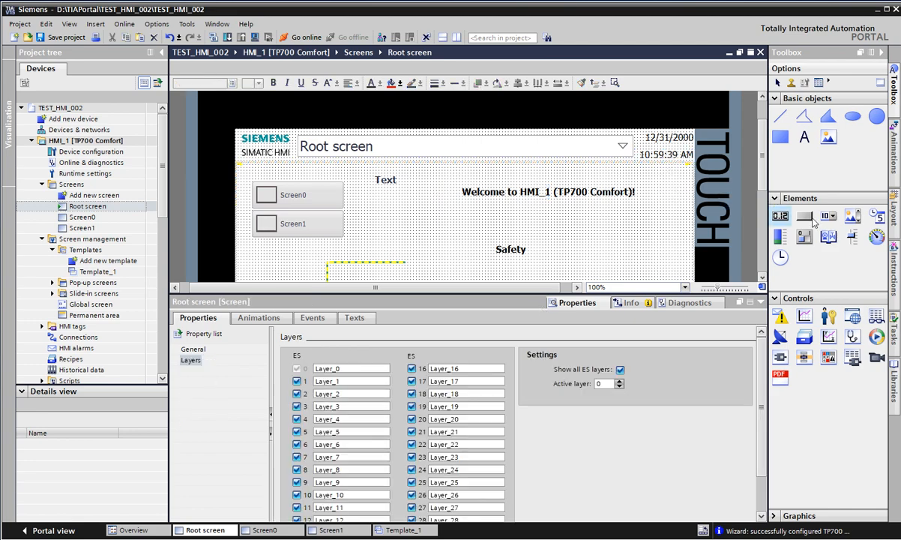
Locate the horizontal double-arrow line among the Layer_0 objects and try to move its right end downward on the root screen
{"action": "left_click", "coordinate": [896, 214]}
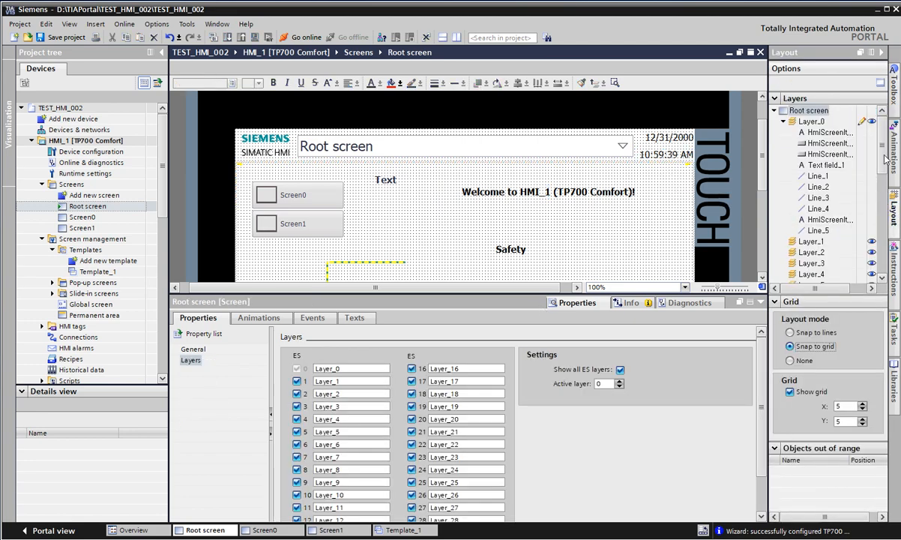
{"action": "left_click", "coordinate": [820, 177]}
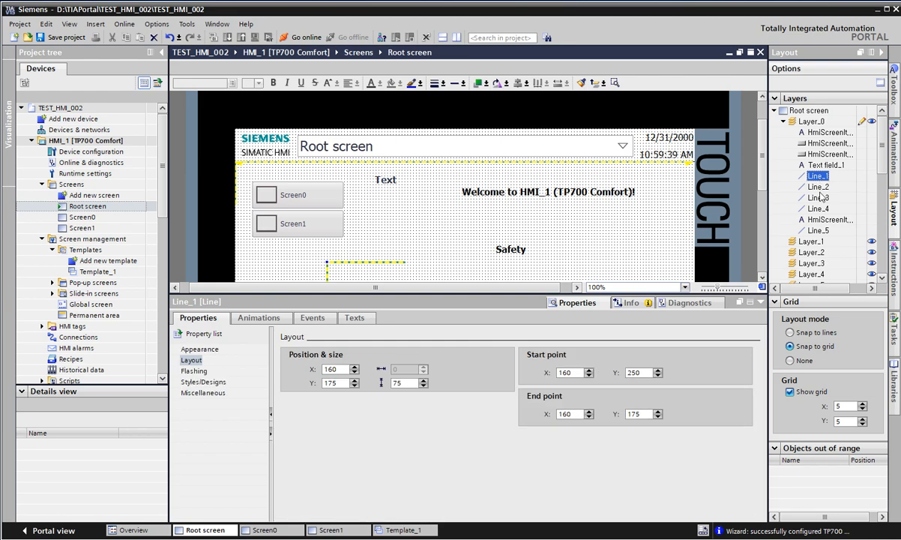
{"action": "left_click", "coordinate": [820, 231]}
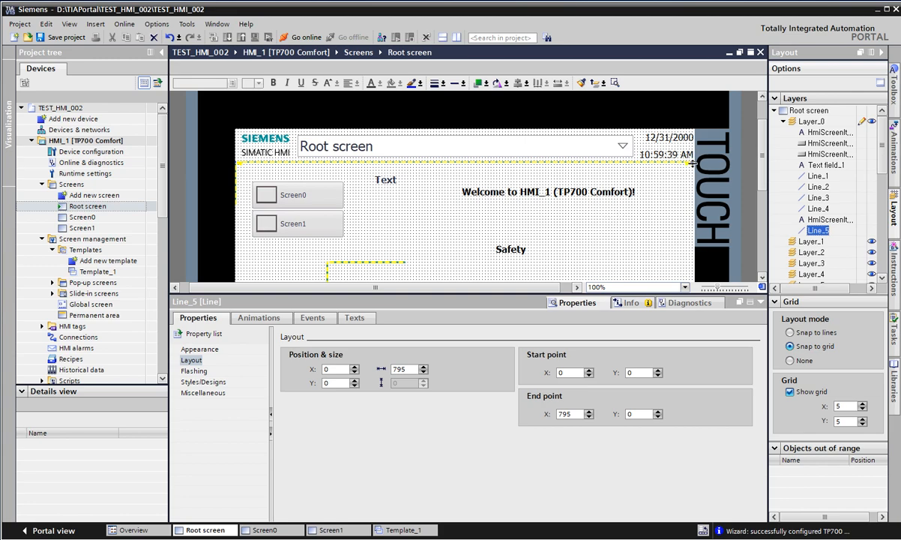
{"action": "left_click_drag", "start_coordinate": [691, 159], "coordinate": [689, 183]}
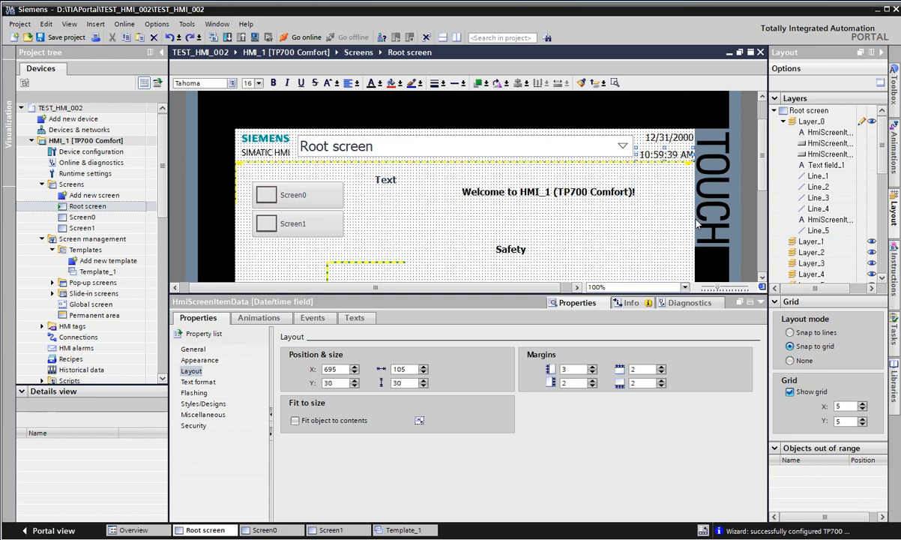
{"action": "key", "text": "ctrl+z"}
{"action": "left_click", "coordinate": [675, 173]}
Delete the horizontal double-arrow line, Line_5 in Layer_0, from the root screen
{"action": "left_click", "coordinate": [811, 164]}
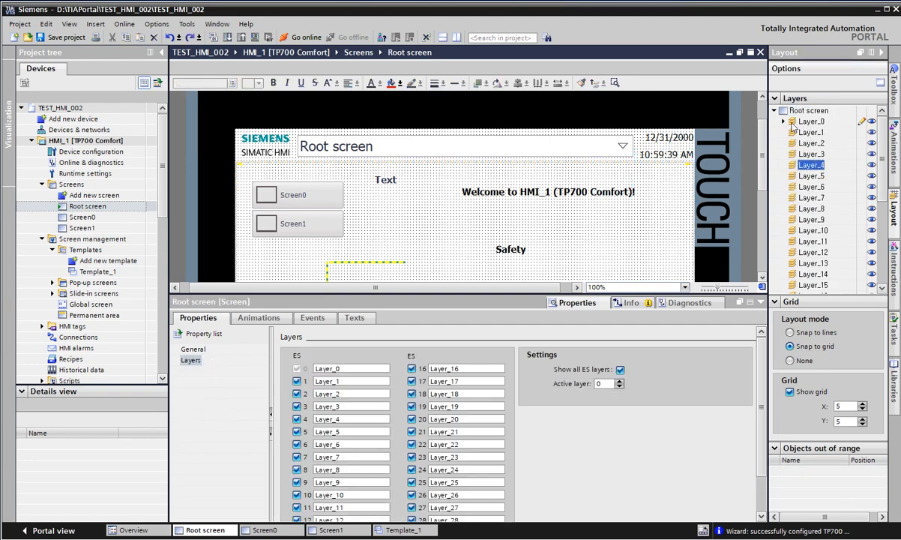
{"action": "left_click", "coordinate": [783, 121]}
{"action": "left_click", "coordinate": [819, 230]}
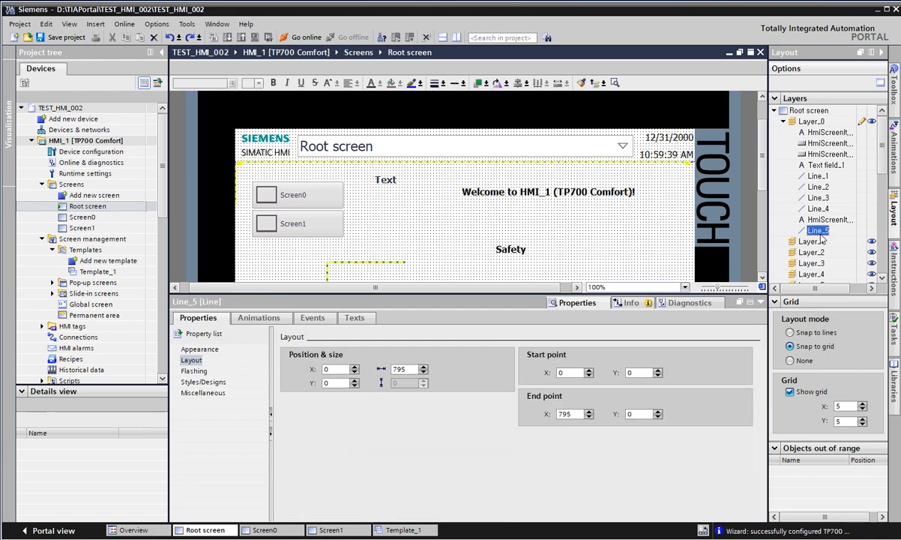
{"action": "key", "text": "Delete"}
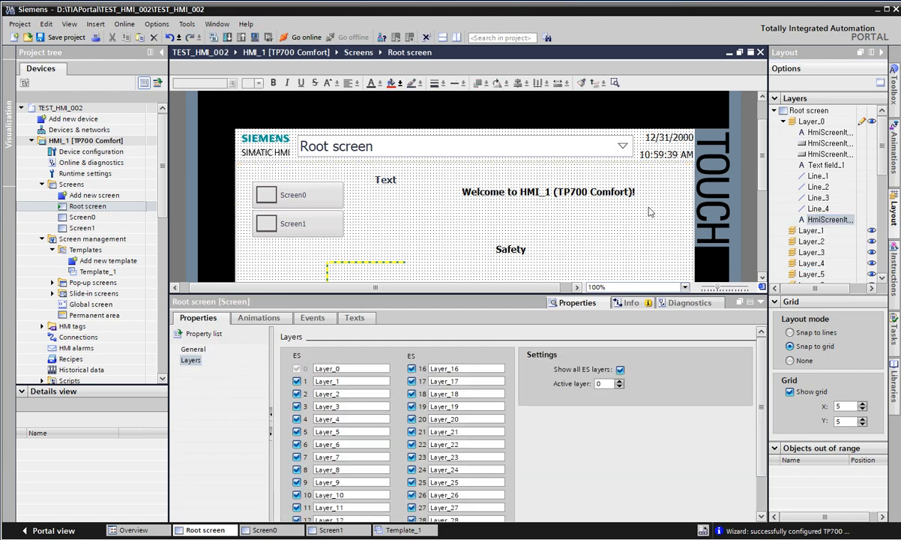
Draw a closed five-sided polyline around the Safety text, about 250 wide and 120 high, at about X 350, Y 110
{"action": "scroll", "coordinate": [649, 212], "scroll_direction": "down", "scroll_amount": 2}
{"action": "scroll", "coordinate": [539, 167], "scroll_direction": "down", "scroll_amount": 2}
{"action": "scroll", "coordinate": [525, 187], "scroll_direction": "up", "scroll_amount": 2}
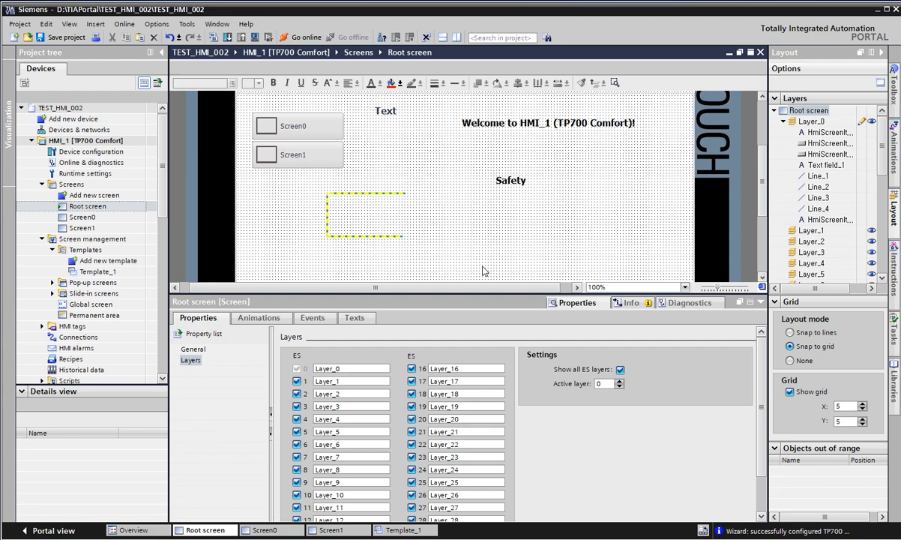
{"action": "scroll", "coordinate": [380, 173], "scroll_direction": "up", "scroll_amount": 2}
{"action": "left_click", "coordinate": [364, 240]}
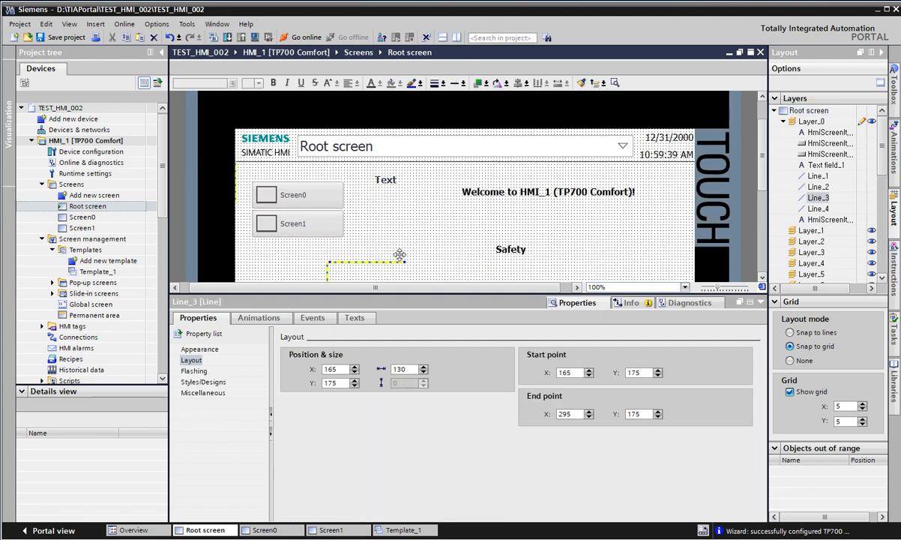
{"action": "scroll", "coordinate": [422, 241], "scroll_direction": "down", "scroll_amount": 2}
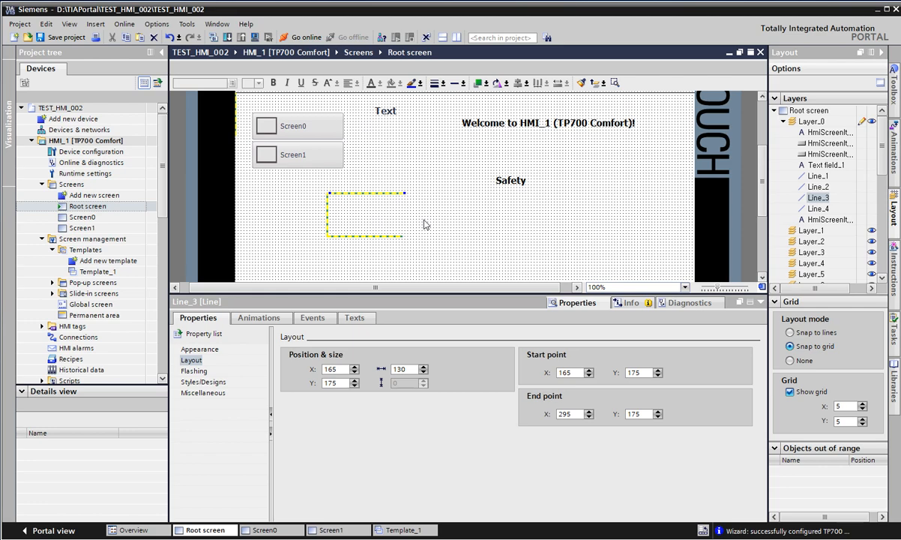
{"action": "left_click", "coordinate": [893, 83]}
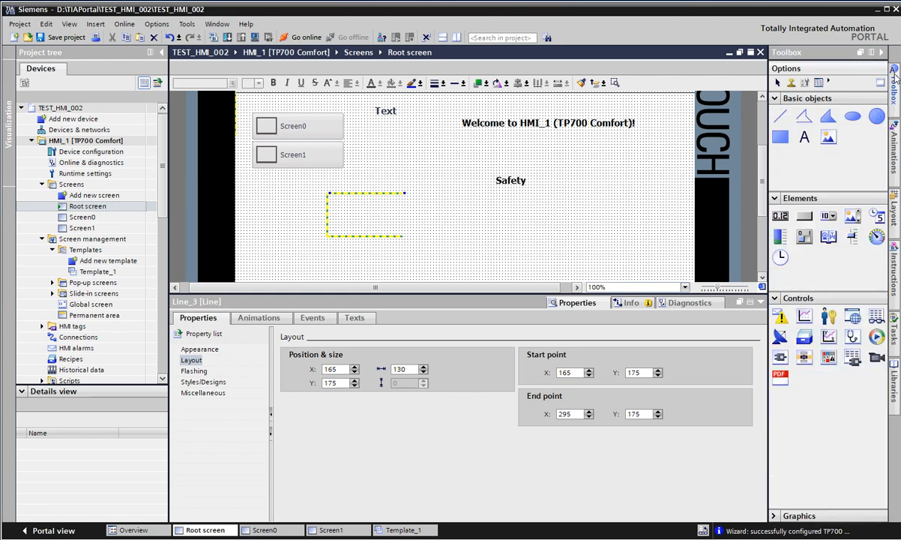
{"action": "left_click", "coordinate": [802, 118]}
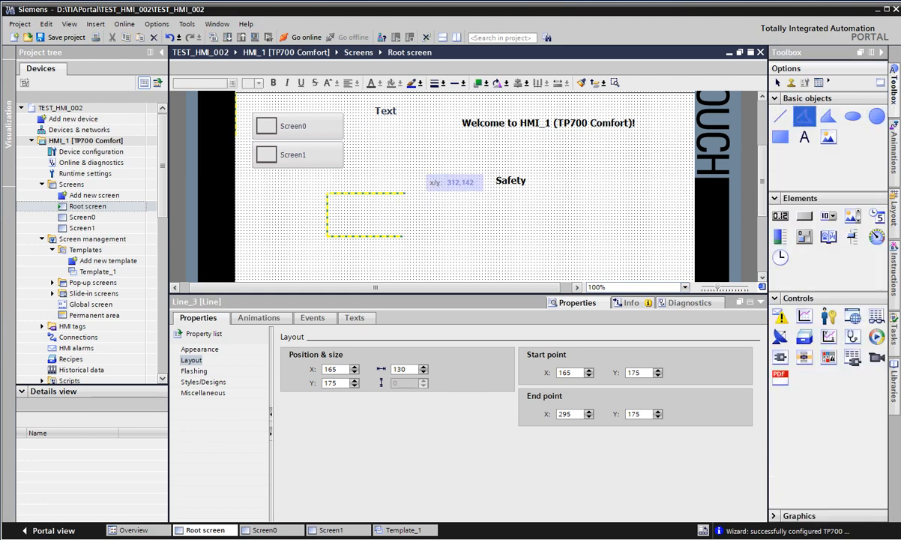
{"action": "left_click", "coordinate": [579, 155]}
{"action": "left_click", "coordinate": [580, 199]}
{"action": "left_click", "coordinate": [499, 224]}
{"action": "left_click", "coordinate": [437, 188]}
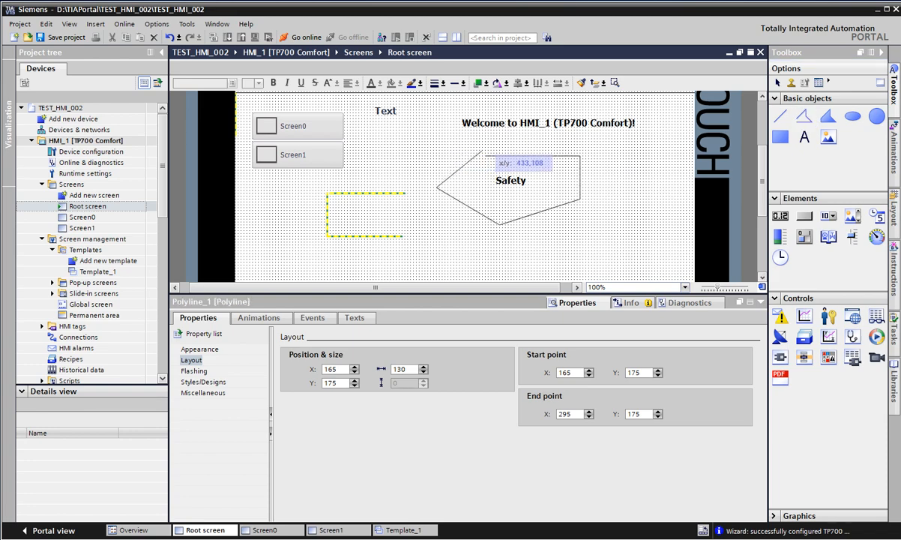
{"action": "double_click", "coordinate": [485, 154]}
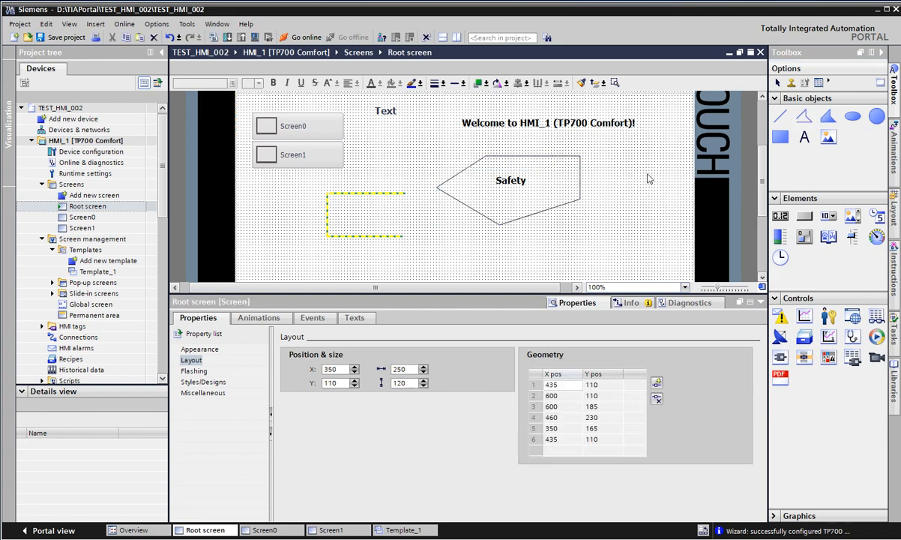
{"action": "left_click", "coordinate": [610, 176]}
Set the polyline's line width to 2, its style to Dash and its color to yellow (255, 255, 0)
{"action": "left_click", "coordinate": [579, 192]}
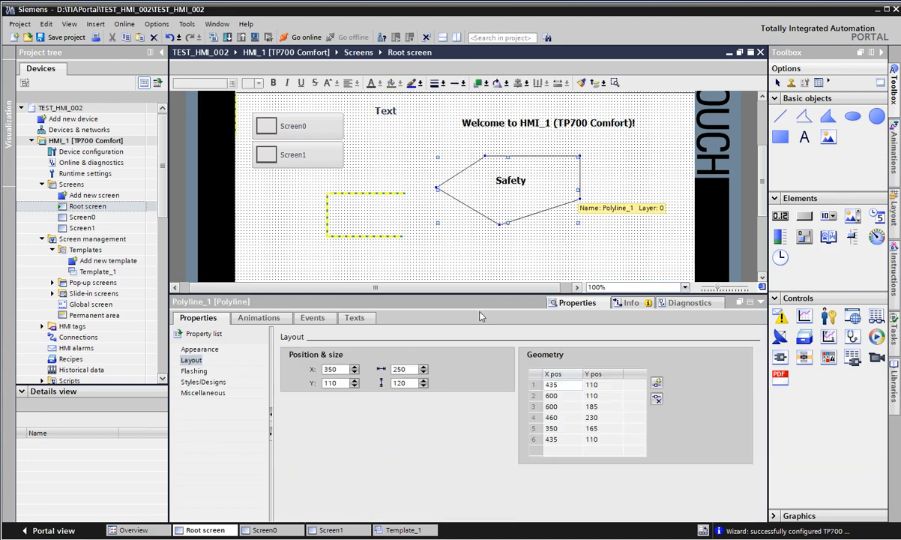
{"action": "left_click", "coordinate": [197, 348]}
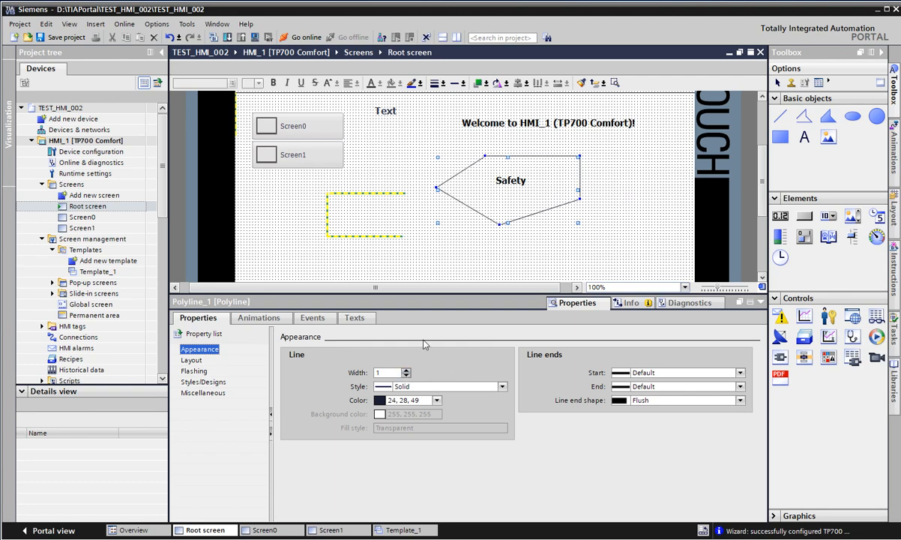
{"action": "left_click", "coordinate": [406, 371]}
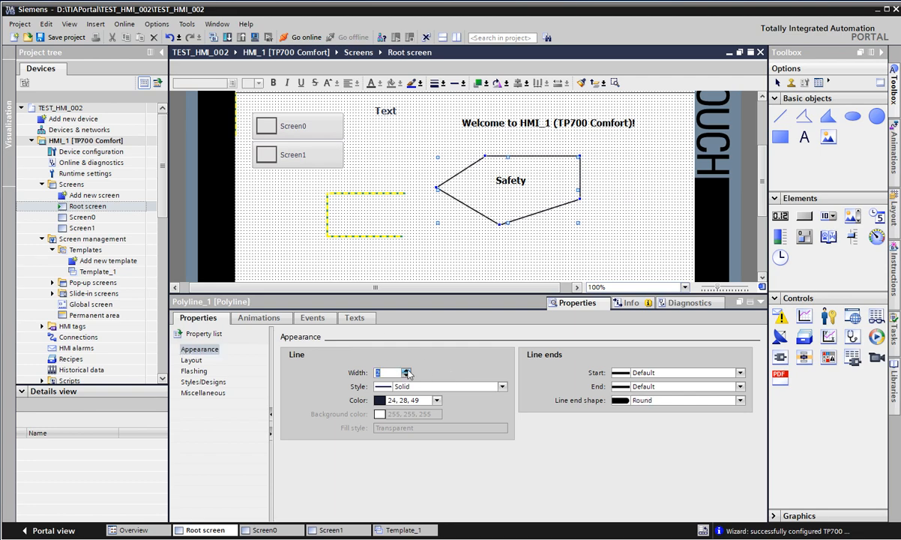
{"action": "left_click", "coordinate": [398, 386]}
{"action": "left_click", "coordinate": [393, 410]}
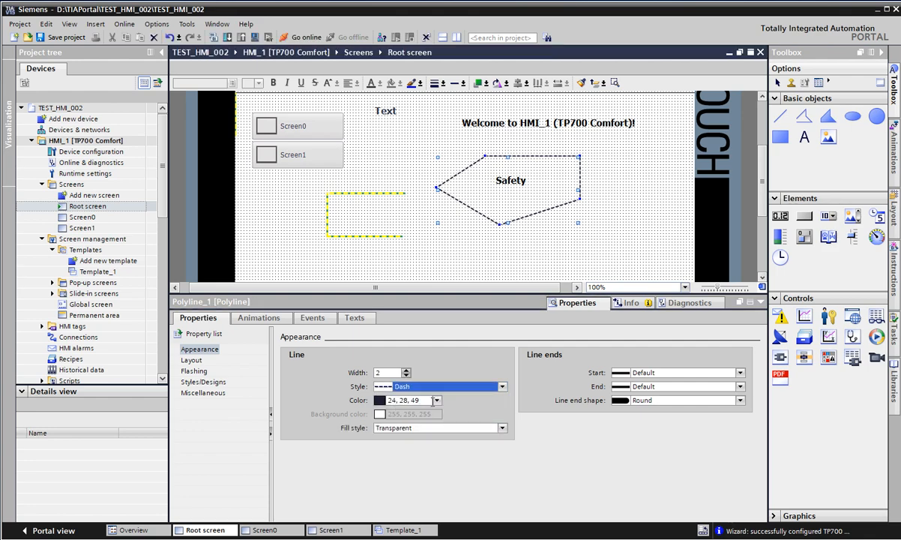
{"action": "left_click", "coordinate": [397, 399]}
{"action": "left_click", "coordinate": [398, 437]}
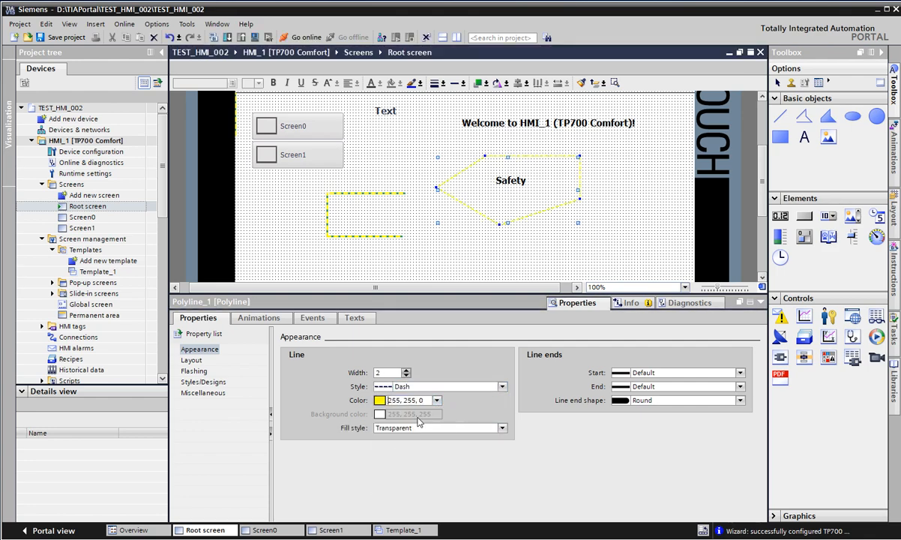
Set the polyline's fill style to Solid with the green background color 51, 153, 102
{"action": "left_click", "coordinate": [415, 428]}
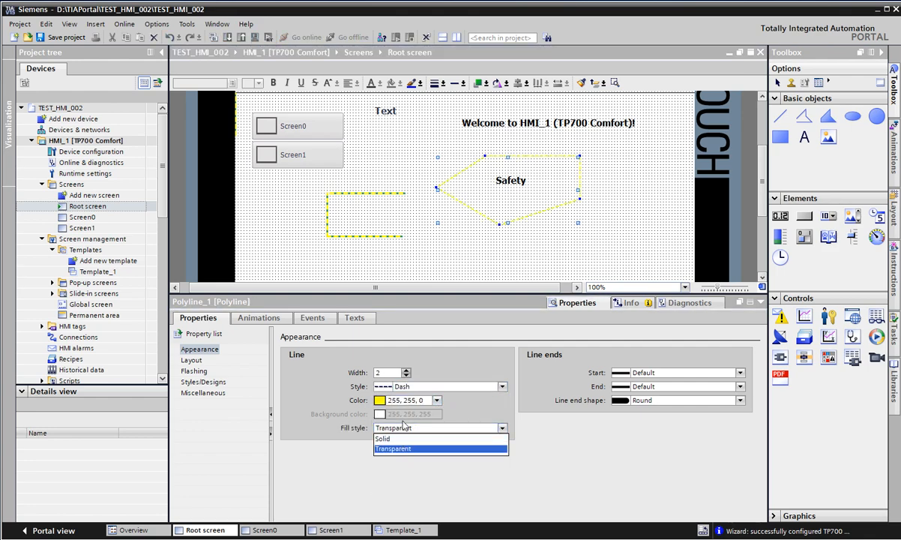
{"action": "left_click", "coordinate": [414, 439]}
{"action": "left_click", "coordinate": [437, 415]}
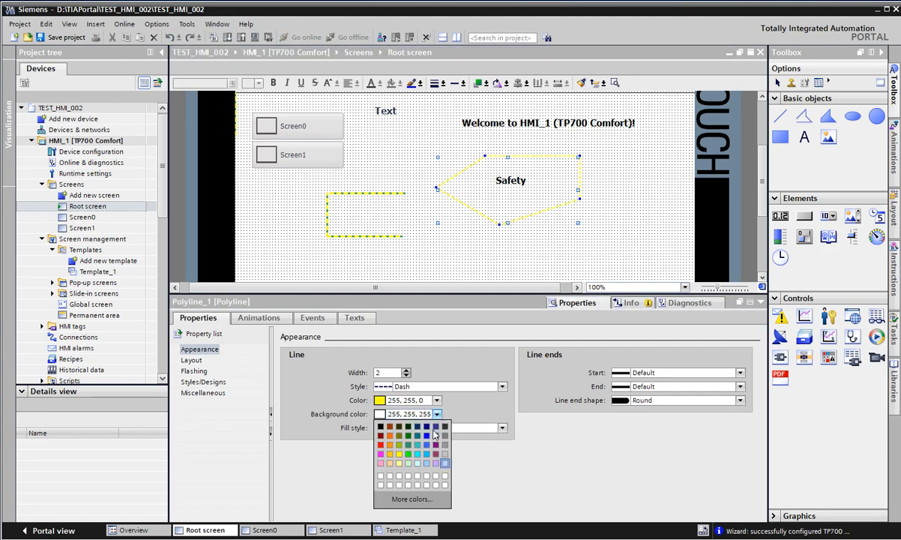
{"action": "left_click", "coordinate": [411, 445]}
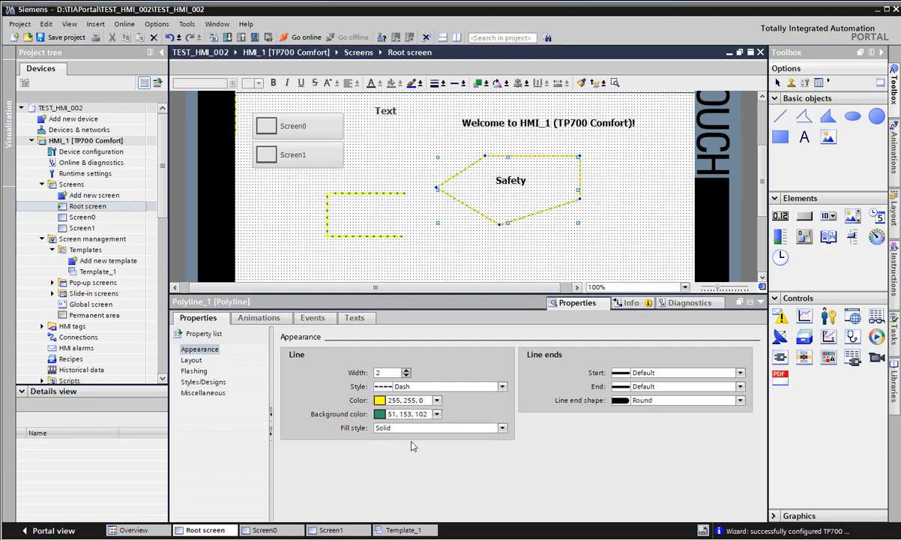
Review the polyline's start options, keeping Default, and set its line end shape to Flush
{"action": "left_click", "coordinate": [622, 373]}
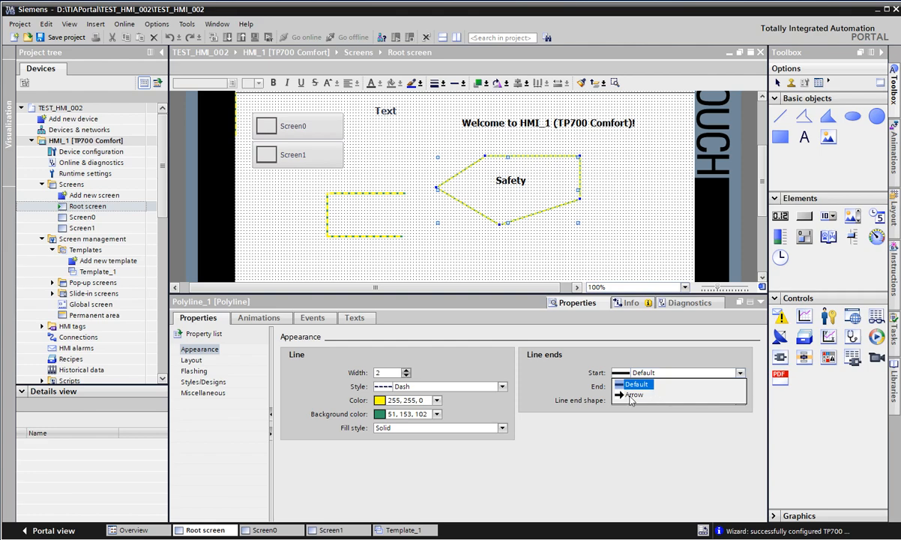
{"action": "left_click", "coordinate": [676, 375]}
{"action": "left_click", "coordinate": [637, 400]}
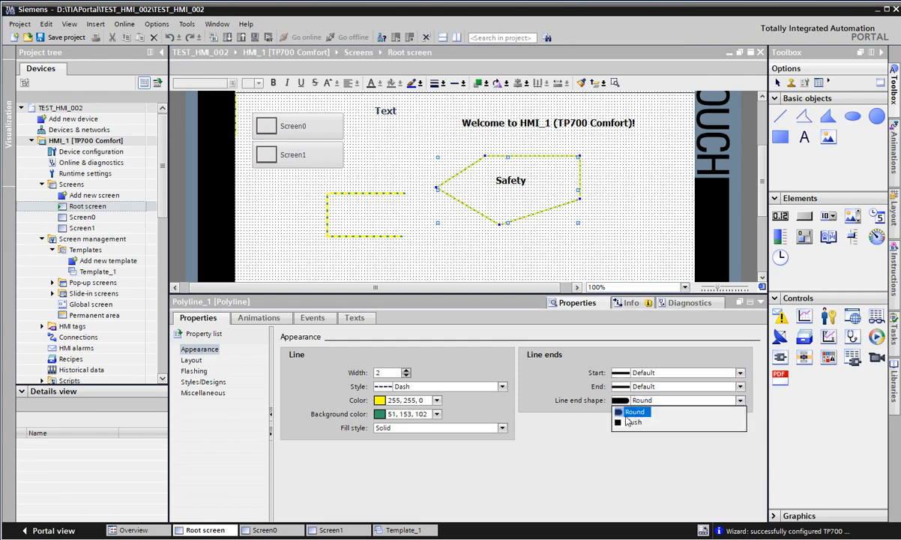
{"action": "left_click", "coordinate": [633, 422]}
{"action": "left_click", "coordinate": [571, 241]}
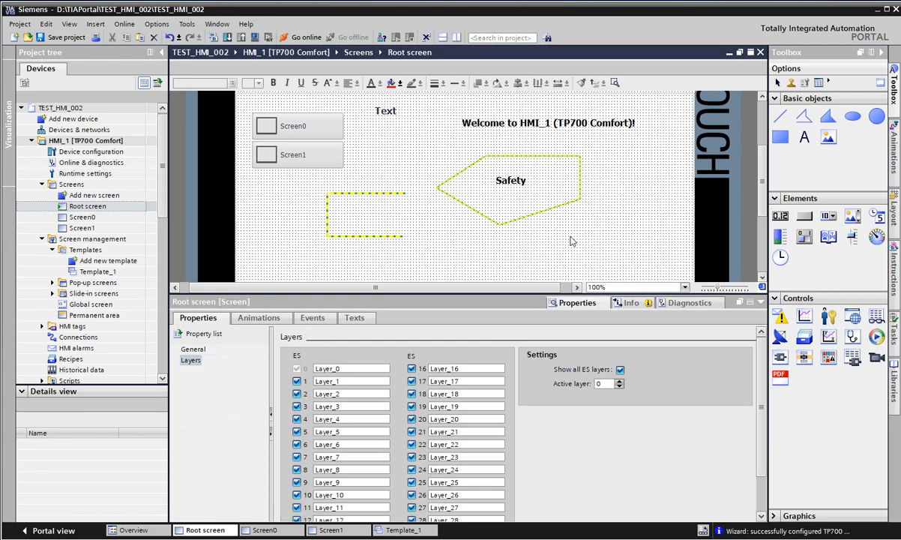
Copy the yellow frame's left vertical line to X 295, Y 175 to close the frame into a rectangle
{"action": "left_click", "coordinate": [478, 175]}
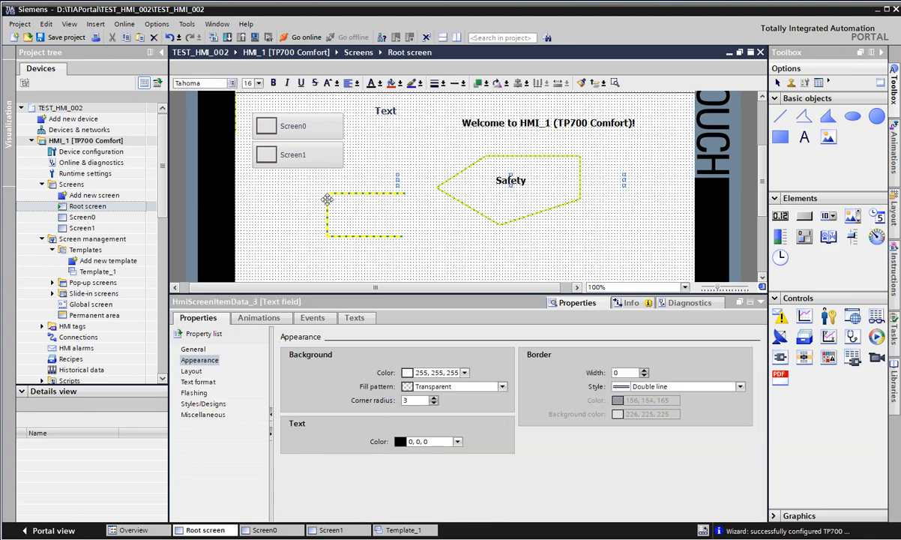
{"action": "left_click", "coordinate": [327, 199]}
{"action": "left_click_drag", "start_coordinate": [330, 214], "coordinate": [407, 216]}
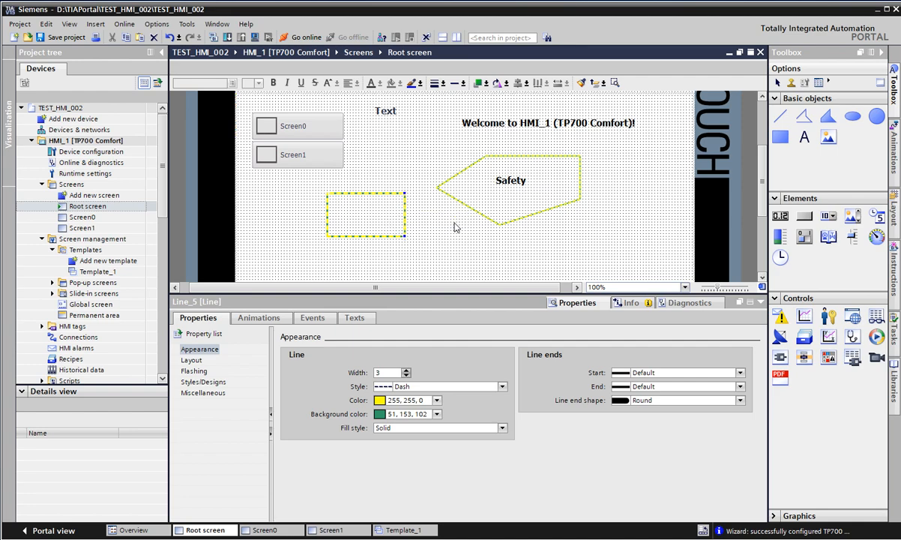
{"action": "left_click", "coordinate": [454, 227]}
Narrow the Safety text field and place a copy of it inside the yellow dashed rectangle, leaving the original inside the polyline
{"action": "left_click", "coordinate": [570, 173]}
{"action": "left_click_drag", "start_coordinate": [573, 176], "coordinate": [418, 178]}
{"action": "left_click", "coordinate": [424, 182]}
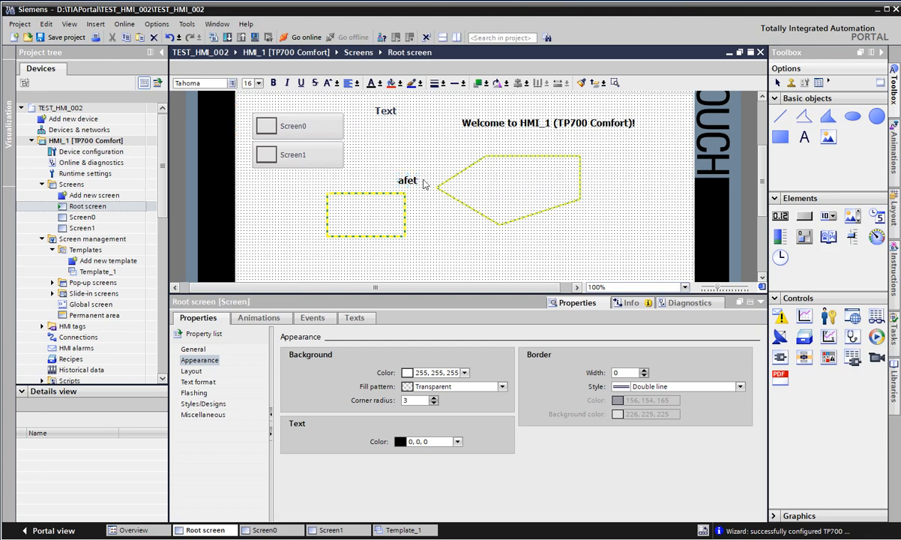
{"action": "left_click", "coordinate": [412, 180]}
{"action": "left_click_drag", "start_coordinate": [418, 180], "coordinate": [367, 216]}
Change the text inside the rectangle to "Safety 1" and the text inside the polyline to "Safety 2"
{"action": "double_click", "coordinate": [373, 216]}
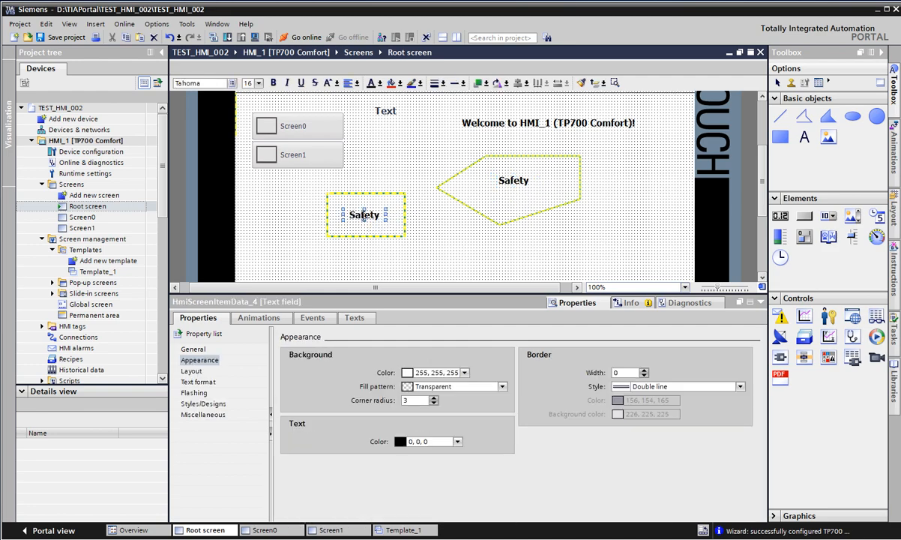
{"action": "left_click", "coordinate": [379, 216]}
{"action": "type", "text": "1"}
{"action": "double_click", "coordinate": [514, 180]}
{"action": "left_click", "coordinate": [528, 180]}
{"action": "type", "text": "2"}
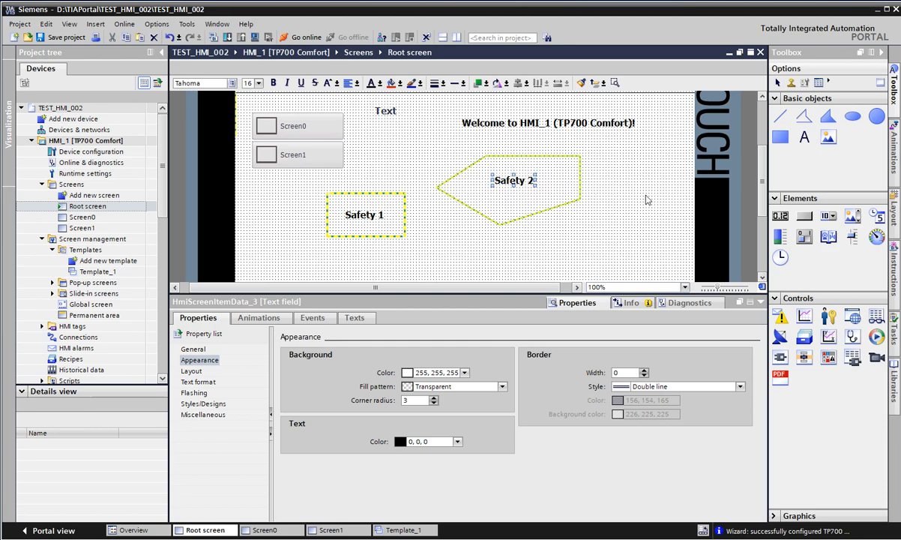
{"action": "left_click", "coordinate": [609, 210]}
Compare the position, size and point coordinates of the polyline with those of the rectangle's right vertical line
{"action": "scroll", "coordinate": [622, 194], "scroll_direction": "up", "scroll_amount": 3}
{"action": "scroll", "coordinate": [622, 194], "scroll_direction": "down", "scroll_amount": 3}
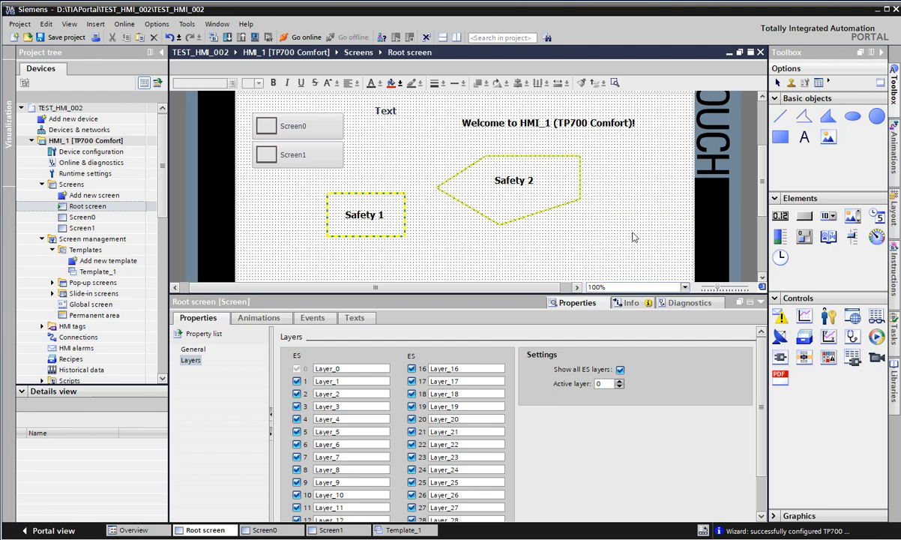
{"action": "scroll", "coordinate": [599, 224], "scroll_direction": "up", "scroll_amount": 3}
{"action": "scroll", "coordinate": [597, 230], "scroll_direction": "down", "scroll_amount": 4}
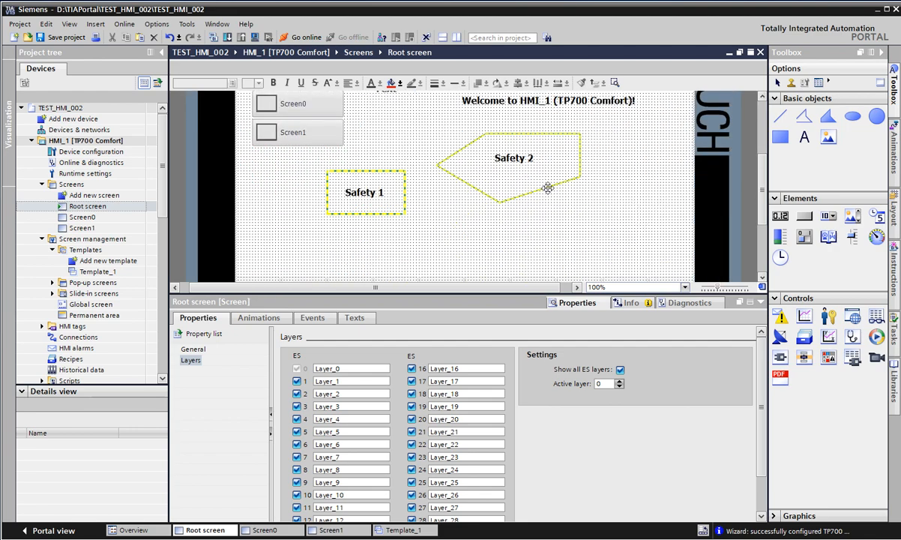
{"action": "left_click", "coordinate": [548, 188]}
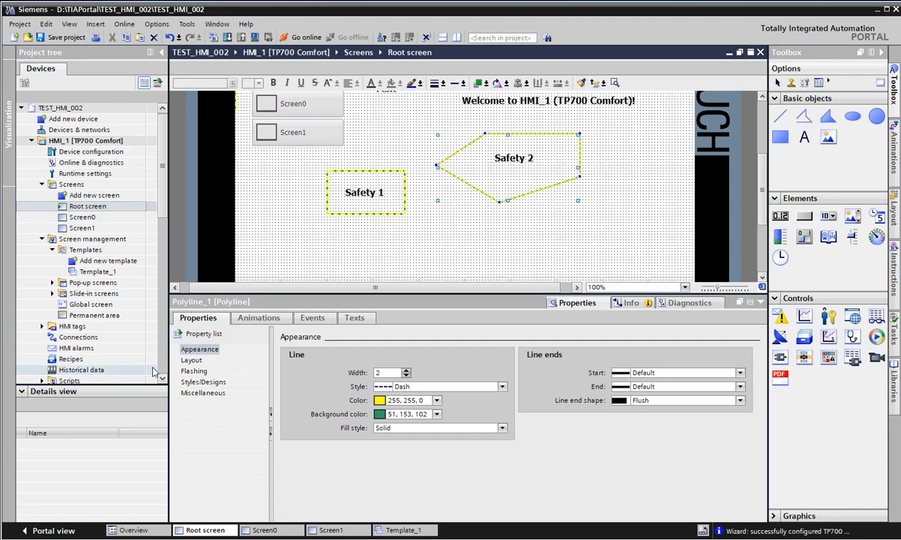
{"action": "left_click", "coordinate": [192, 360]}
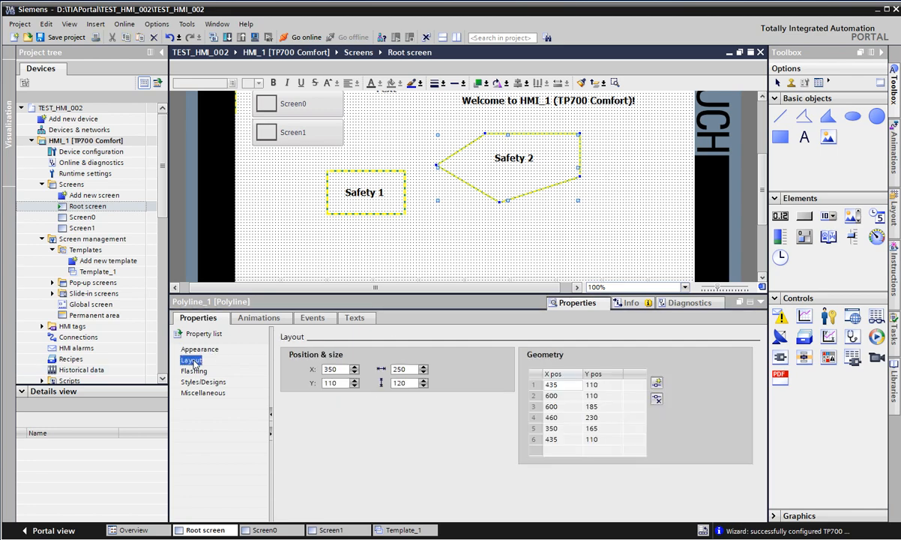
{"action": "left_click", "coordinate": [406, 204]}
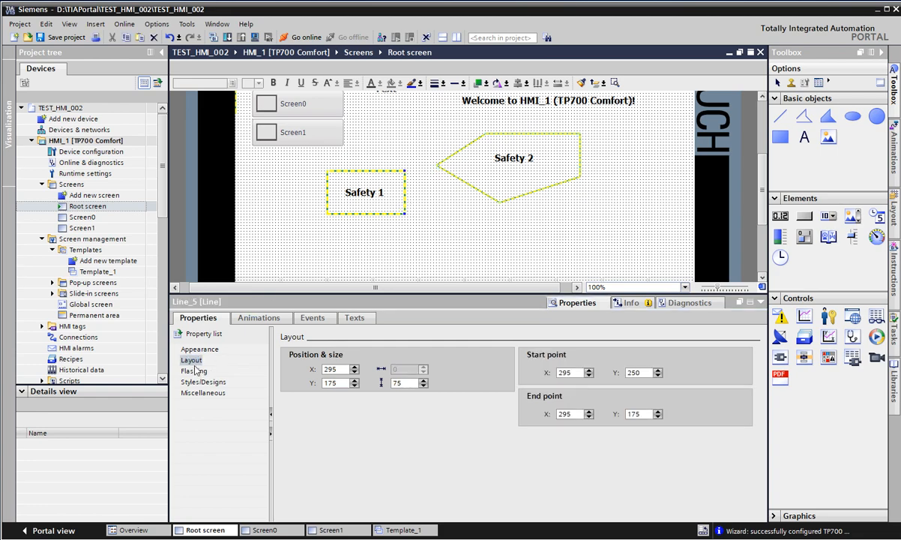
Match the entries in the polyline's geometry table to its corners on the root screen
{"action": "left_click", "coordinate": [579, 160]}
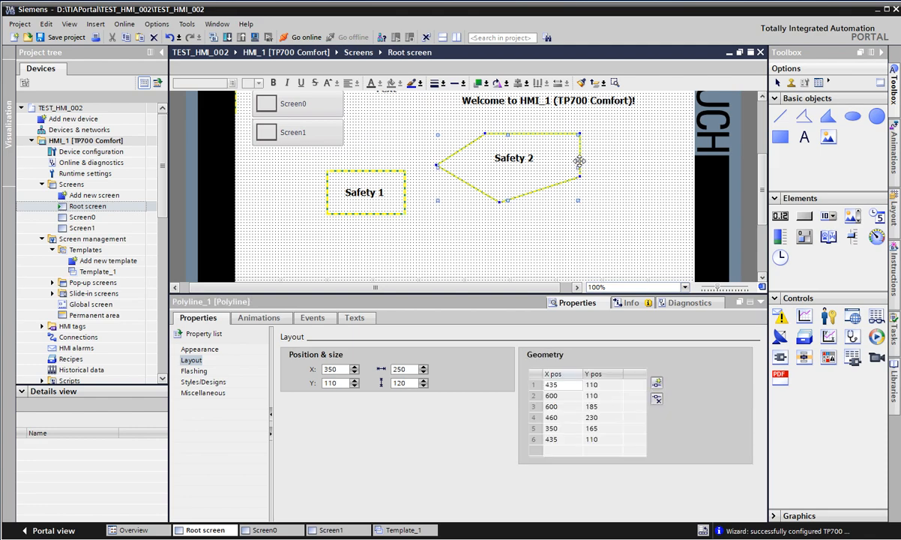
{"action": "left_click", "coordinate": [572, 403]}
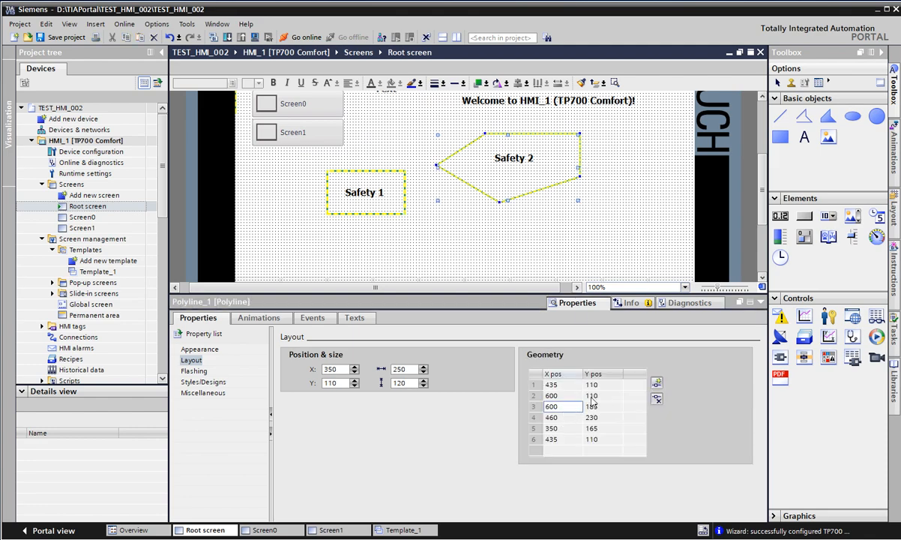
{"action": "left_click", "coordinate": [590, 396]}
{"action": "left_click", "coordinate": [595, 439]}
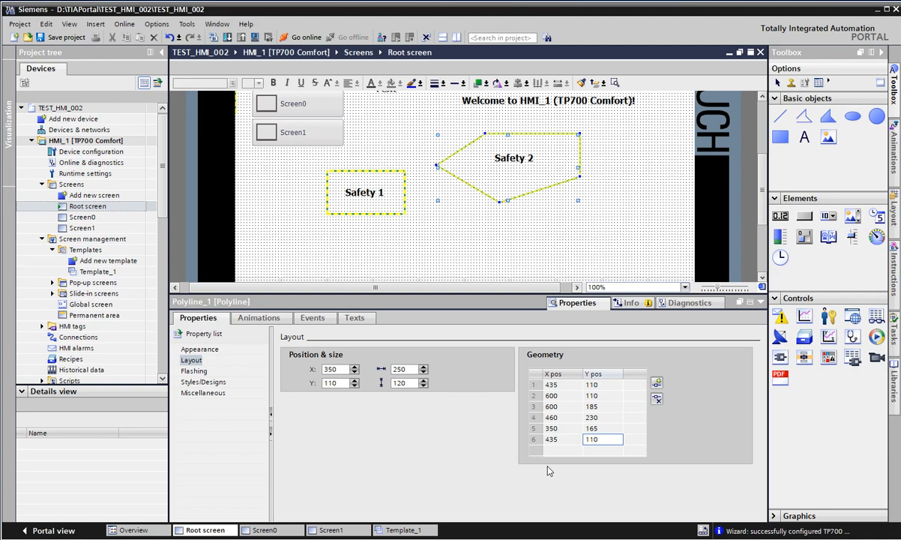
{"action": "left_click", "coordinate": [596, 151]}
{"action": "left_click", "coordinate": [544, 133]}
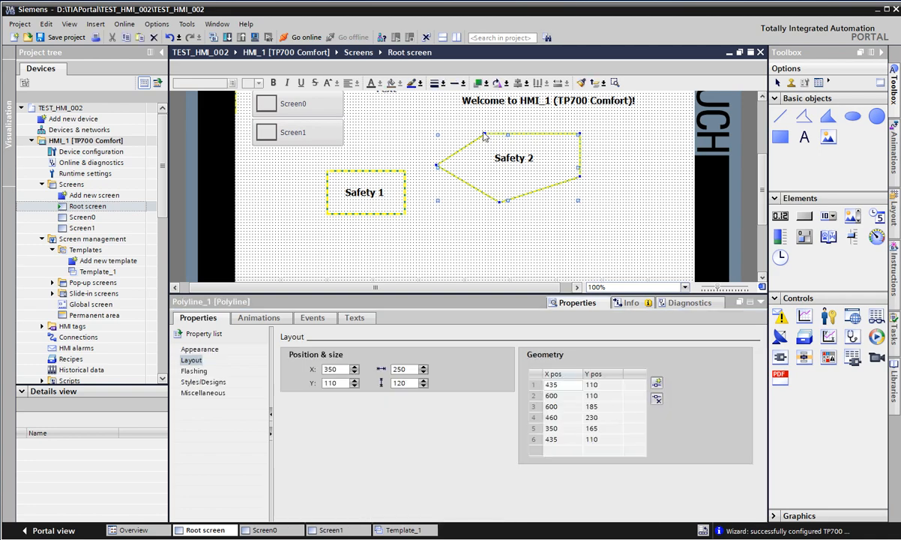
Move the polyline to X 345, Y 140 and set its first point to X 400, Y 200
{"action": "left_click_drag", "start_coordinate": [485, 136], "coordinate": [484, 162]}
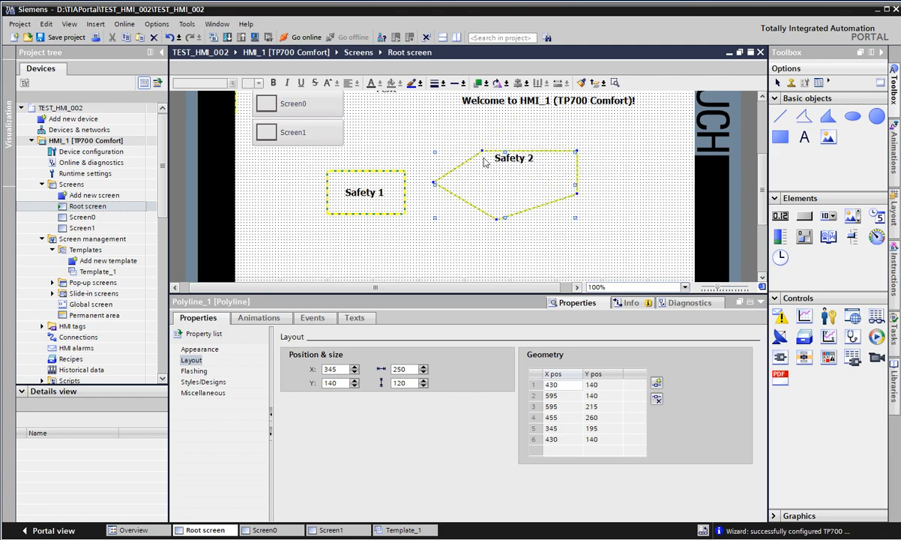
{"action": "left_click", "coordinate": [548, 386]}
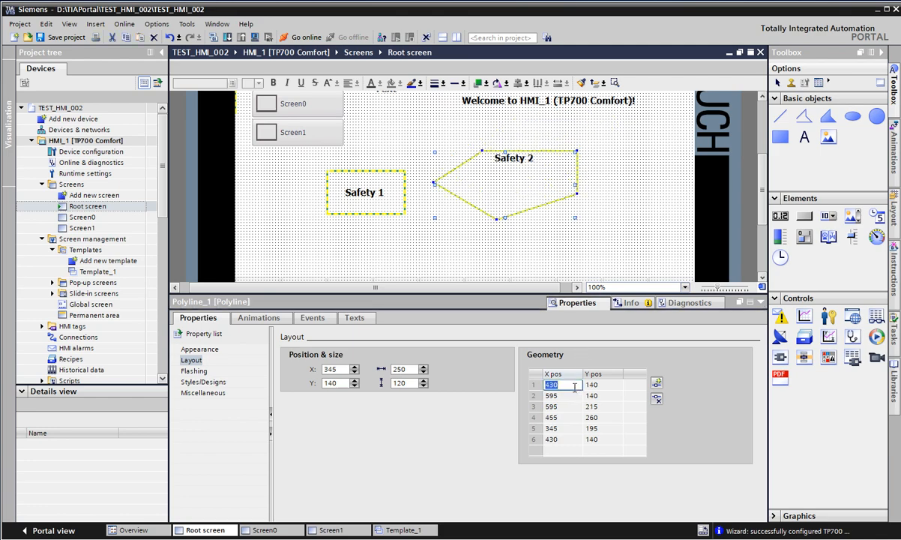
{"action": "type", "text": "400"}
{"action": "key", "text": "Tab"}
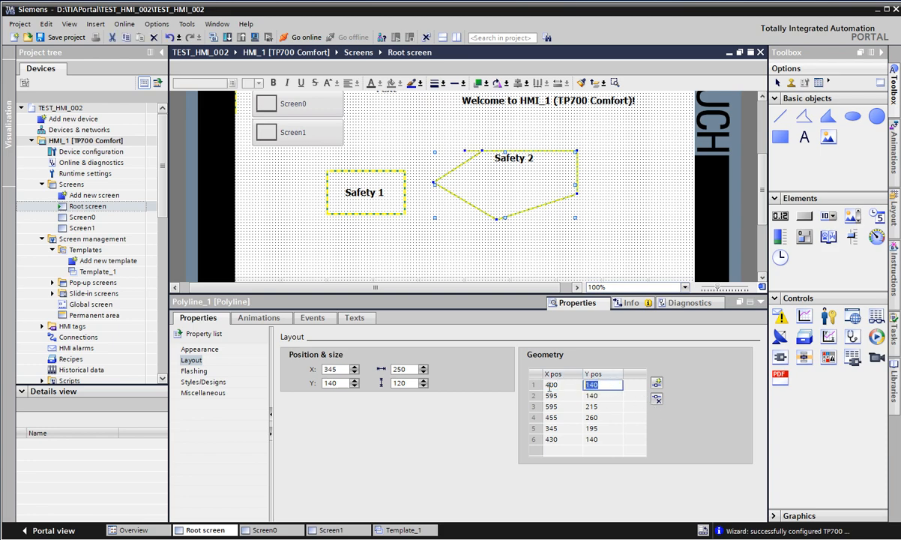
{"action": "type", "text": "200"}
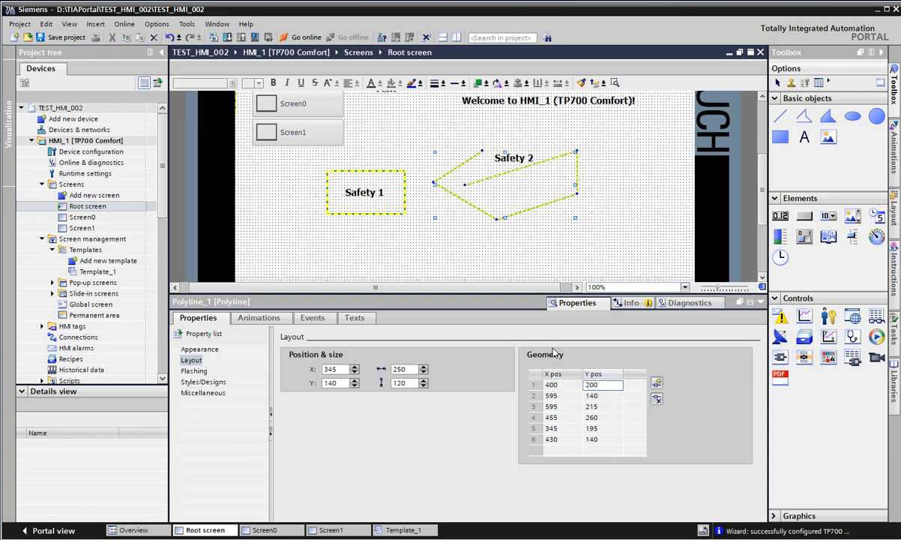
Set the polyline's second point to X 550, Y 200
{"action": "left_click", "coordinate": [604, 395]}
{"action": "left_click", "coordinate": [603, 395]}
{"action": "type", "text": "200"}
{"action": "left_click", "coordinate": [568, 395]}
{"action": "left_click", "coordinate": [568, 395]}
{"action": "type", "text": "5"}
Set the polyline's third point to X 550, Y 250
{"action": "left_click", "coordinate": [565, 406]}
{"action": "left_click", "coordinate": [566, 406]}
{"action": "type", "text": "550"}
{"action": "left_click", "coordinate": [603, 406]}
{"action": "left_click", "coordinate": [603, 406]}
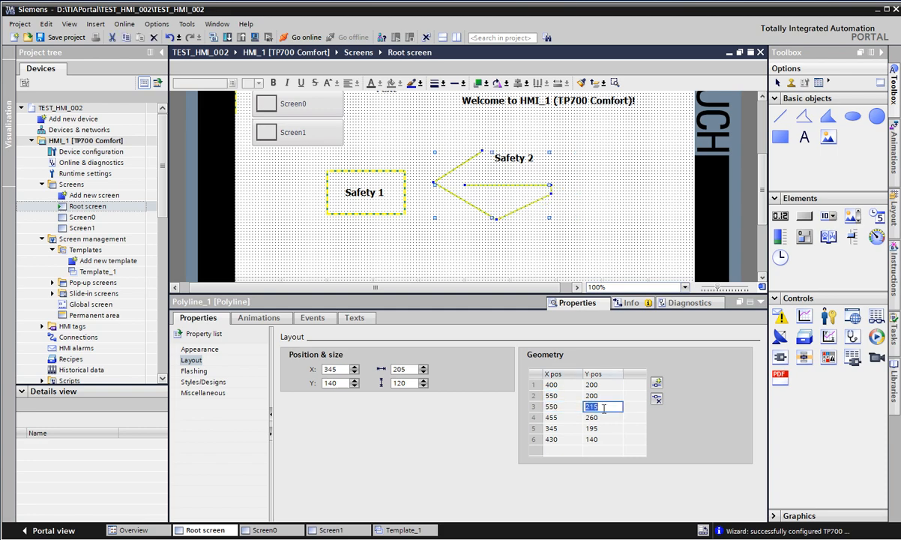
{"action": "type", "text": "250"}
{"action": "key", "text": "Return"}
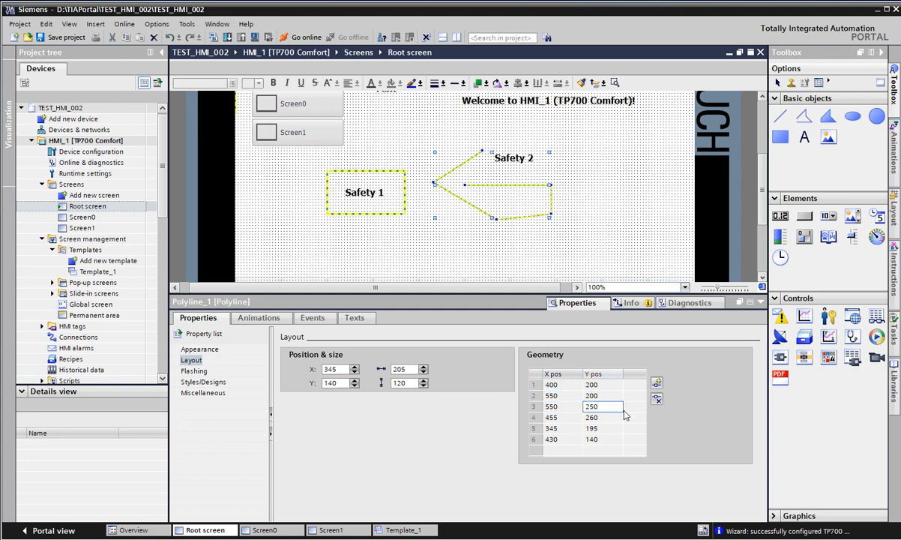
Set the polyline's fourth point to X 450, Y 250
{"action": "left_click", "coordinate": [568, 414]}
{"action": "left_click", "coordinate": [592, 417]}
{"action": "type", "text": "250"}
{"action": "key", "text": "Return"}
{"action": "left_click", "coordinate": [569, 416]}
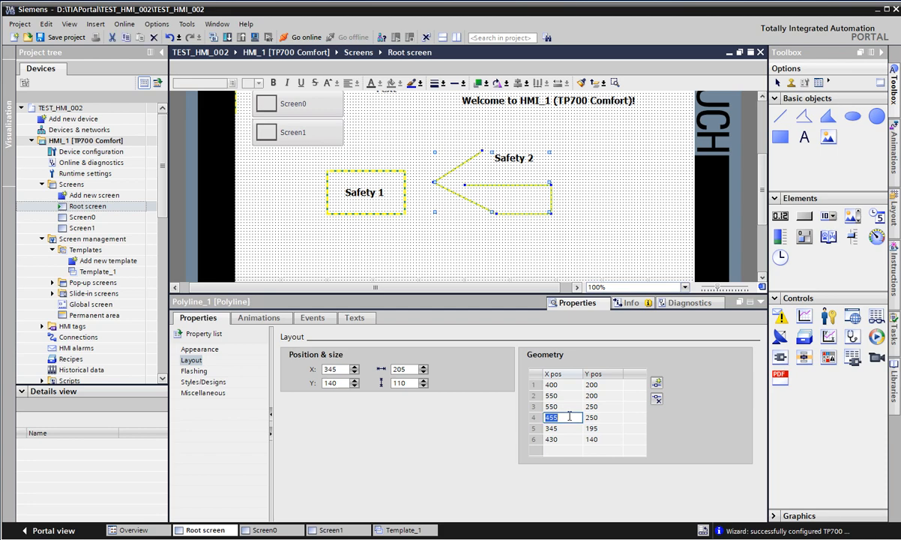
{"action": "type", "text": "450"}
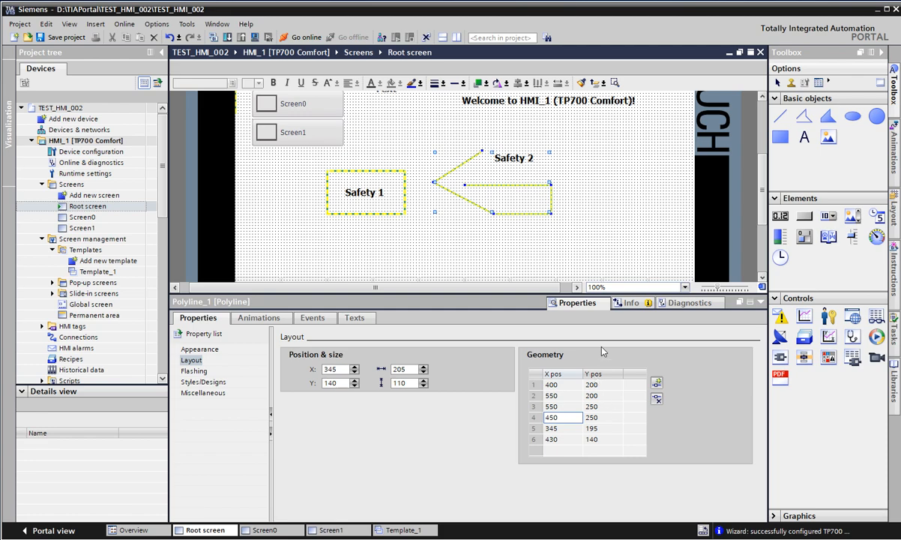
Move the polyline's first point beside its last point, and reposition the polyline around the Safety 2 text at X 380, Y 105
{"action": "left_click_drag", "start_coordinate": [465, 184], "coordinate": [493, 137]}
{"action": "left_click", "coordinate": [478, 171]}
{"action": "left_click", "coordinate": [632, 175]}
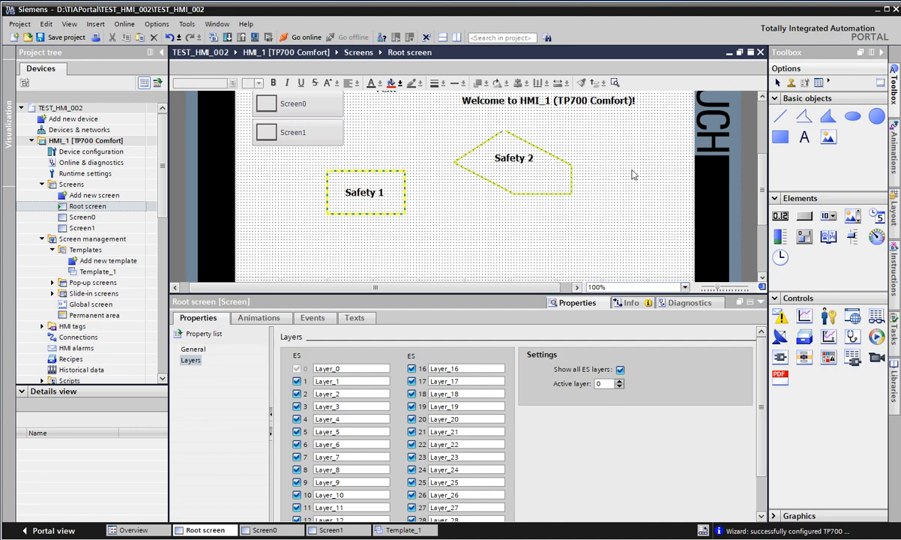
Reshape the polyline by moving its third point to X 645, Y 245 and its fourth point to X 380, Y 245
{"action": "left_click", "coordinate": [571, 191]}
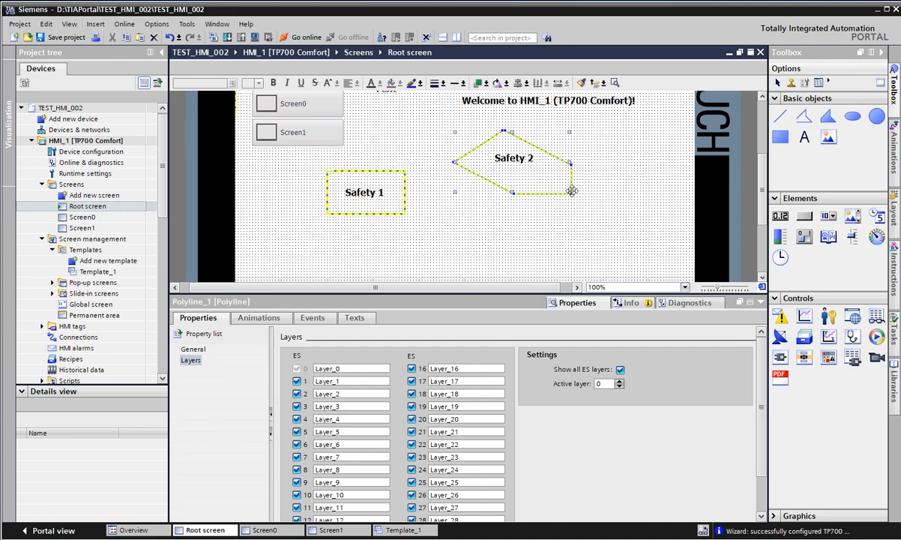
{"action": "left_click_drag", "start_coordinate": [571, 193], "coordinate": [605, 211]}
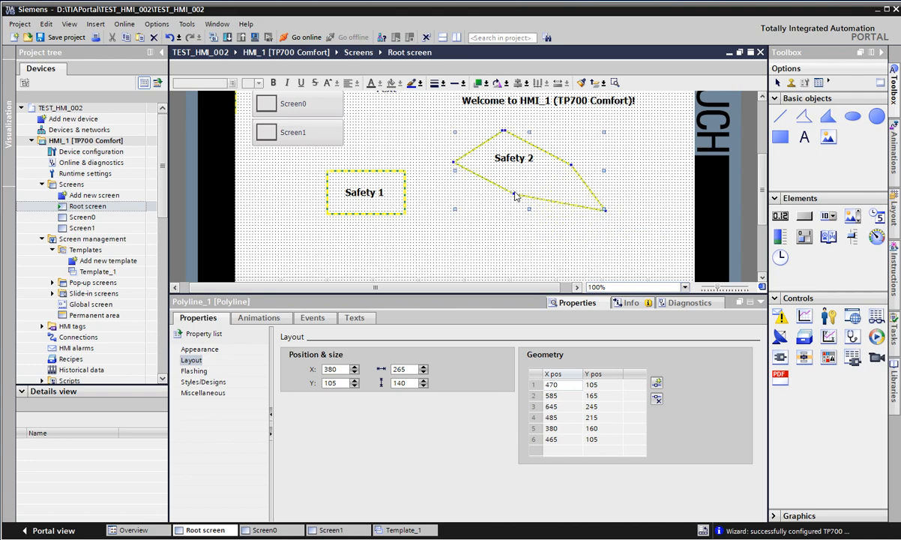
{"action": "left_click_drag", "start_coordinate": [512, 193], "coordinate": [452, 211]}
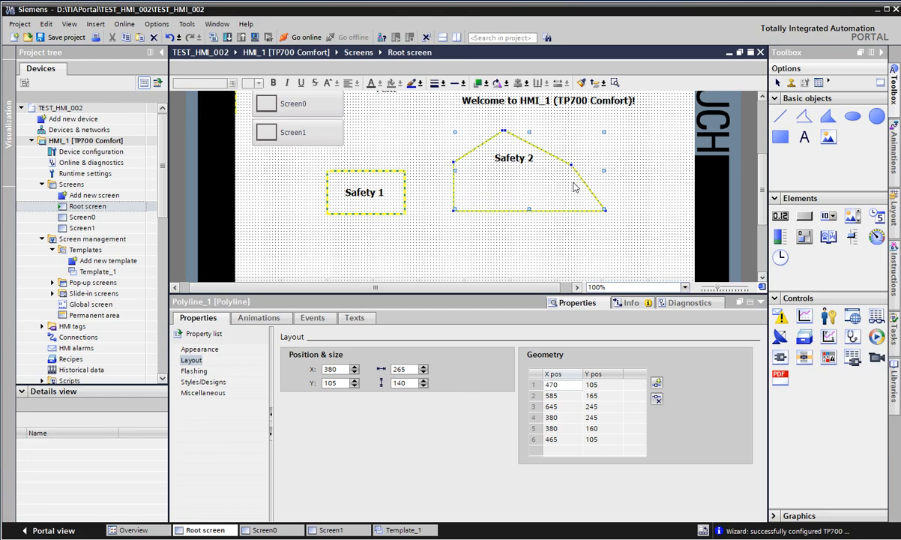
{"action": "left_click", "coordinate": [600, 219]}
Nudge the end point at the polyline's apex to the right and move the Safety 2 text down inside the outline
{"action": "scroll", "coordinate": [547, 159], "scroll_direction": "up", "scroll_amount": 2}
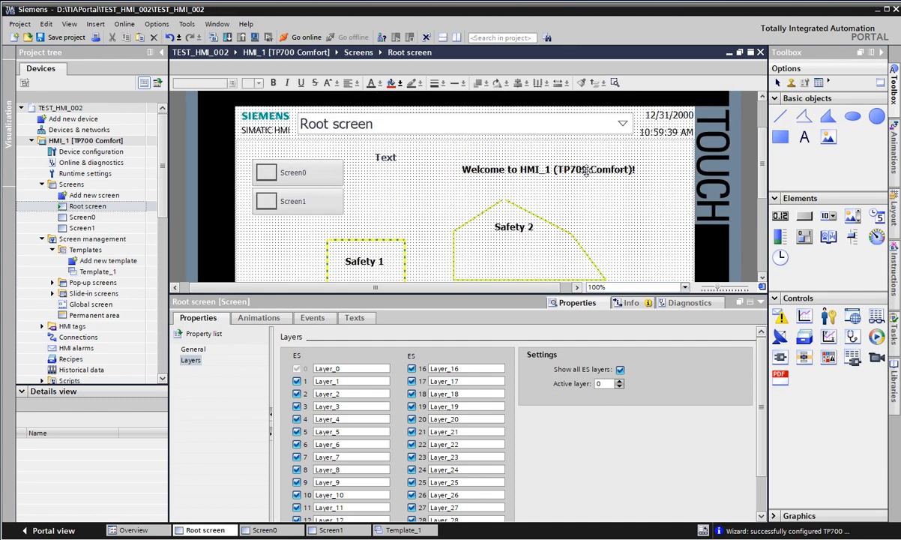
{"action": "left_click", "coordinate": [476, 218]}
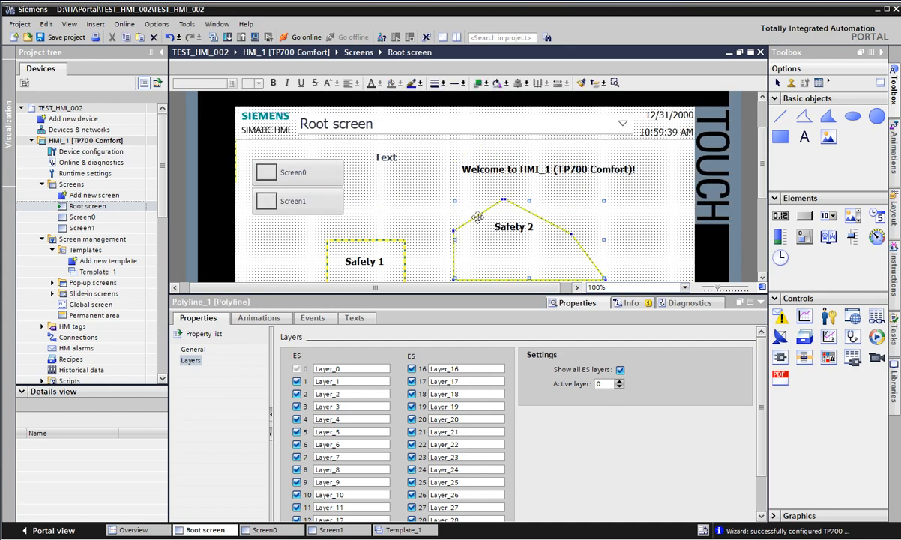
{"action": "left_click_drag", "start_coordinate": [505, 200], "coordinate": [506, 200]}
{"action": "left_click", "coordinate": [629, 195]}
{"action": "scroll", "coordinate": [629, 150], "scroll_direction": "down", "scroll_amount": 2}
{"action": "left_click_drag", "start_coordinate": [497, 154], "coordinate": [500, 174]}
{"action": "left_click", "coordinate": [622, 161]}
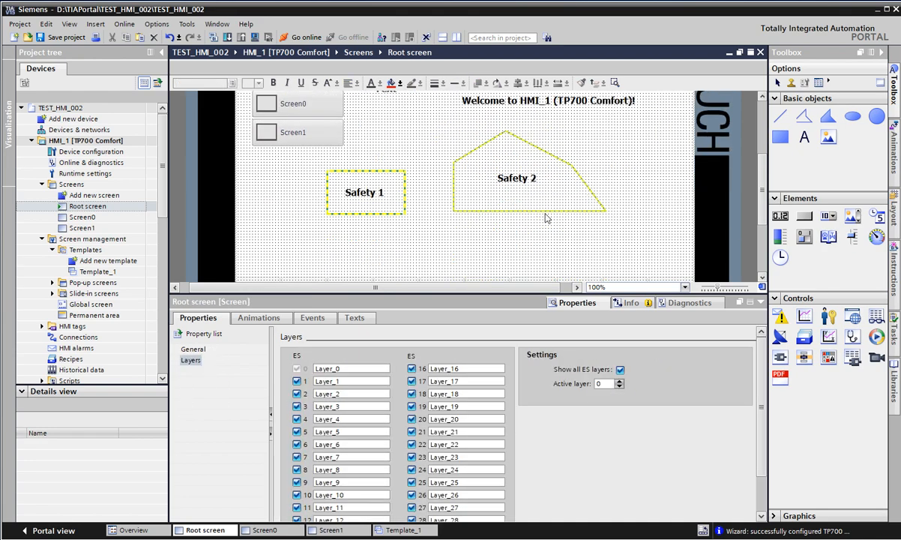
Draw a four-cornered polygon against the polyline's sloping side, with corners at 645,245, 580,165, 680,85 and 745,160
{"action": "scroll", "coordinate": [494, 236], "scroll_direction": "down", "scroll_amount": 3}
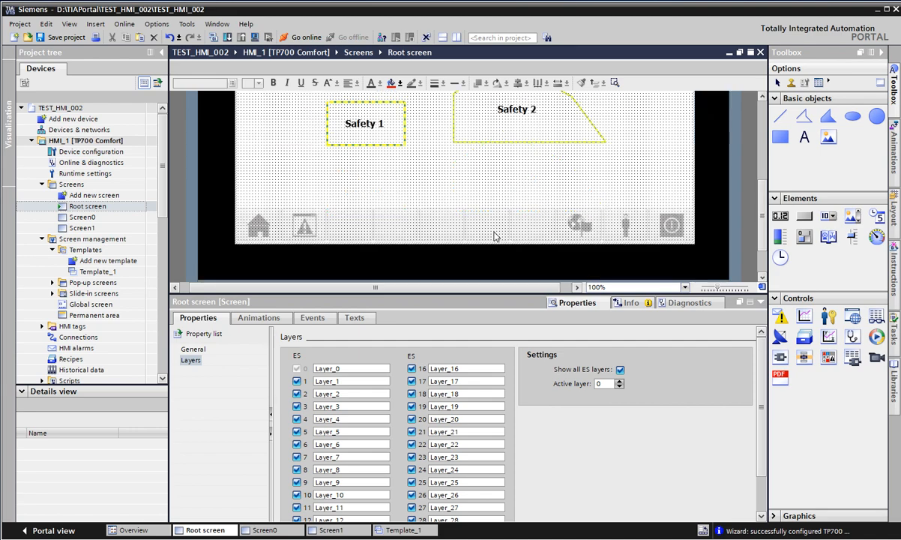
{"action": "scroll", "coordinate": [491, 198], "scroll_direction": "down", "scroll_amount": 2}
{"action": "scroll", "coordinate": [517, 179], "scroll_direction": "up", "scroll_amount": 9}
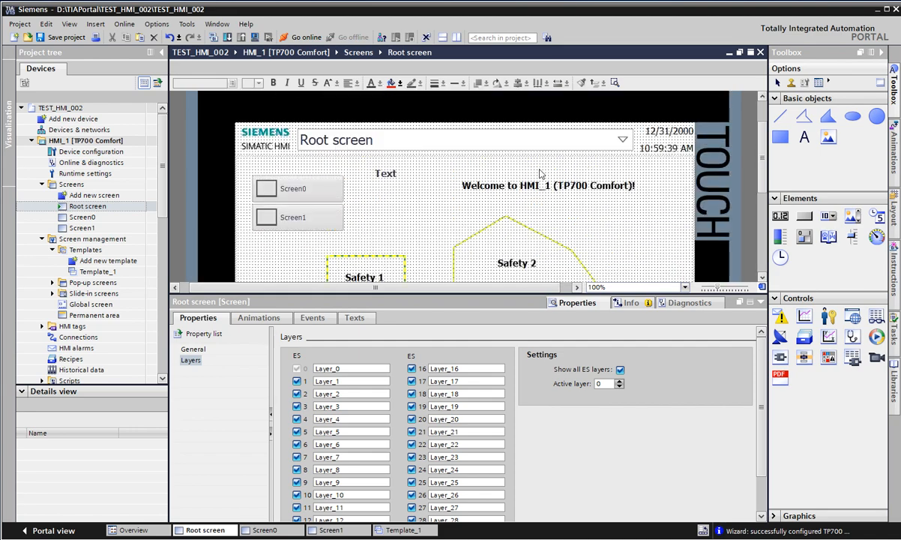
{"action": "left_click", "coordinate": [827, 117]}
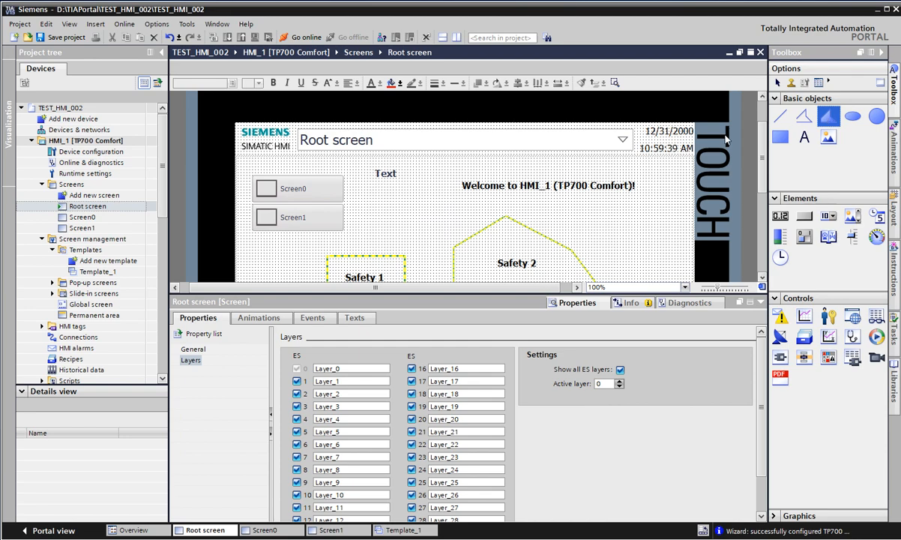
{"action": "scroll", "coordinate": [525, 179], "scroll_direction": "down", "scroll_amount": 6}
{"action": "scroll", "coordinate": [512, 180], "scroll_direction": "up", "scroll_amount": 3}
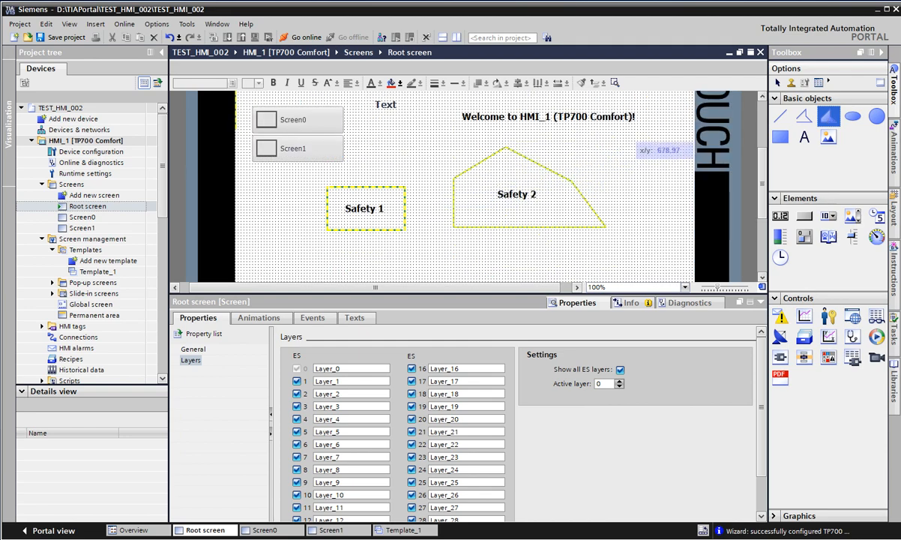
{"action": "double_click", "coordinate": [606, 227]}
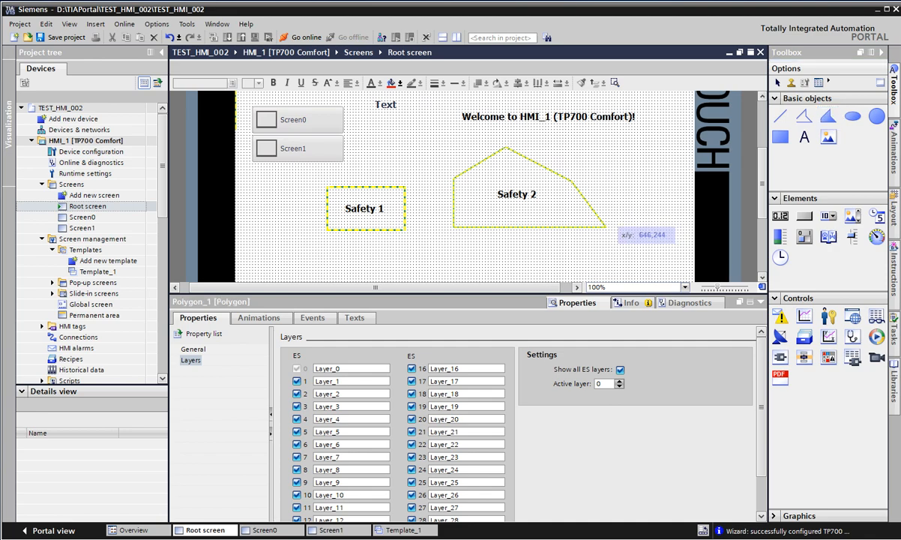
{"action": "left_click", "coordinate": [569, 181]}
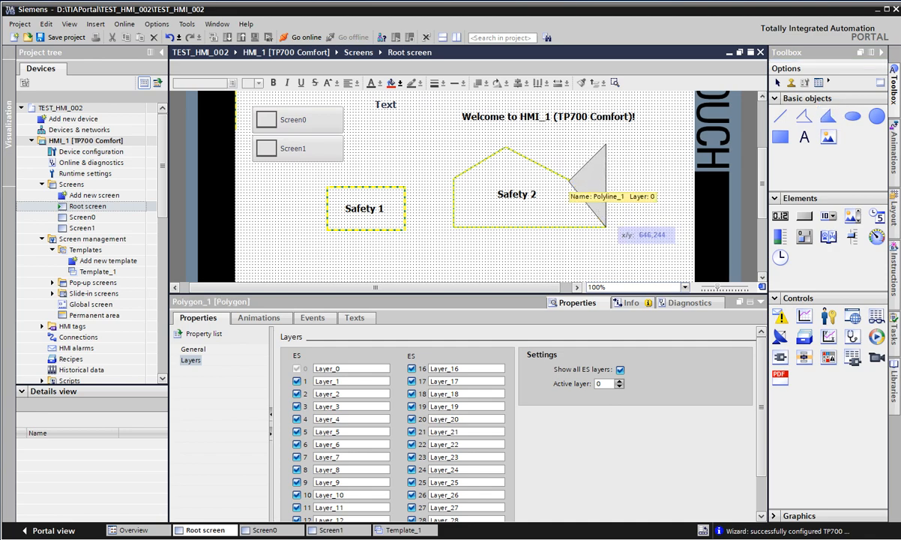
{"action": "left_click", "coordinate": [626, 136]}
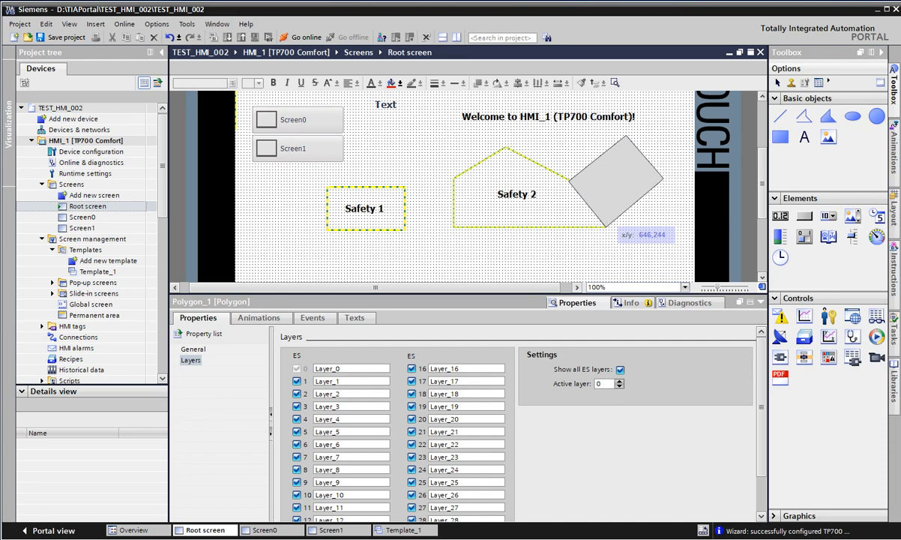
{"action": "double_click", "coordinate": [663, 179]}
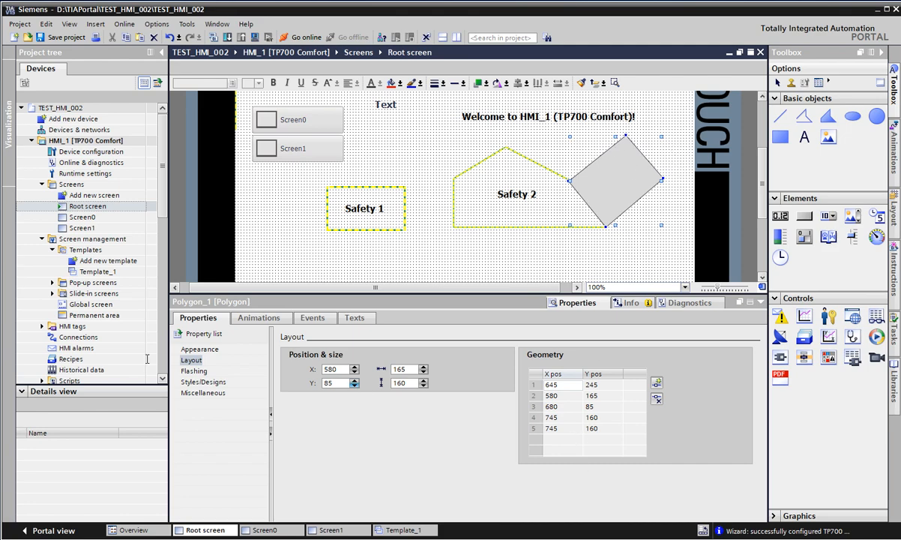
Show the polygon's appearance settings and shift the polygon slightly to the right
{"action": "left_click", "coordinate": [199, 349]}
{"action": "left_click", "coordinate": [610, 266]}
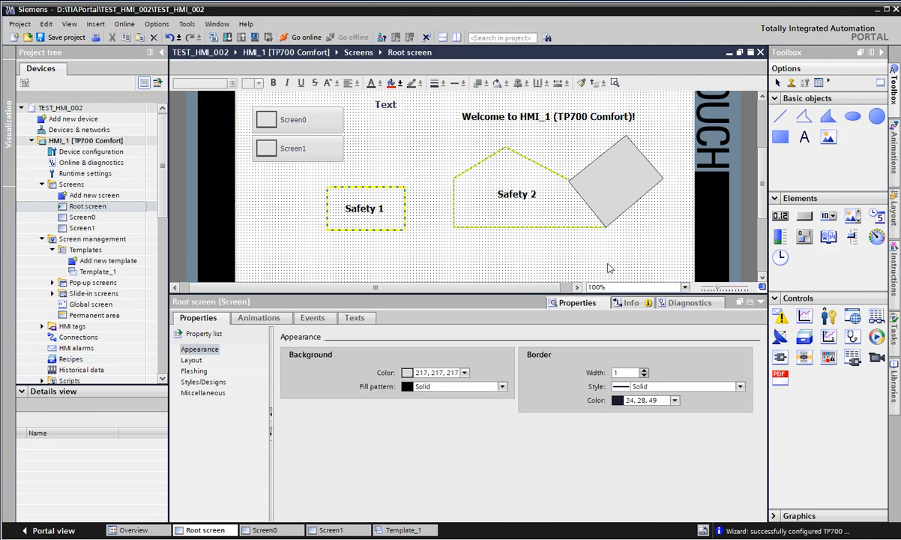
{"action": "mouse_move", "coordinate": [622, 188]}
{"action": "left_mouse_down"}
{"action": "mouse_move", "coordinate": [632, 191]}
{"action": "mouse_move", "coordinate": [628, 186]}
{"action": "left_mouse_up"}
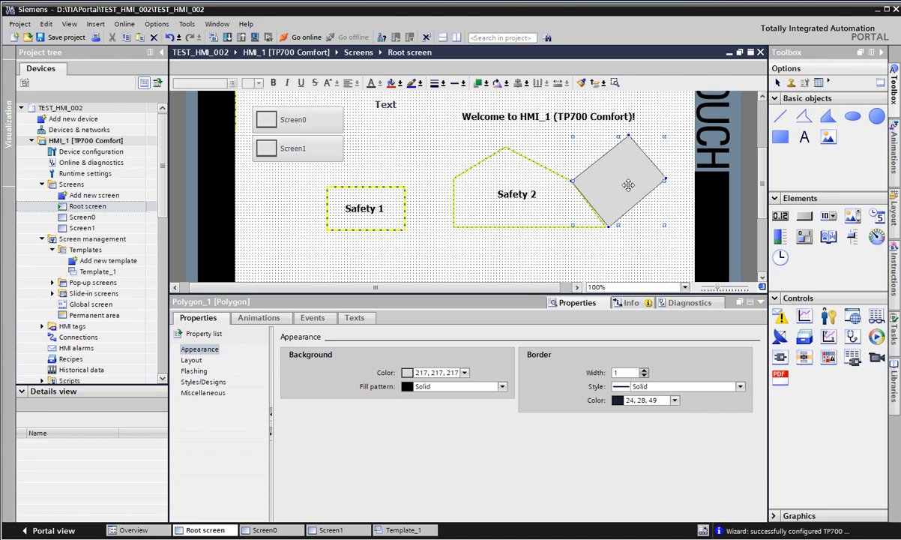
Shift the grey polygon's leftmost corner slightly inward so it sits beside the edge of the Safety 2 outline
{"action": "left_click", "coordinate": [648, 250]}
{"action": "left_click", "coordinate": [623, 167]}
{"action": "left_click_drag", "start_coordinate": [571, 181], "coordinate": [573, 182]}
{"action": "left_click", "coordinate": [583, 240]}
{"action": "left_click", "coordinate": [621, 210]}
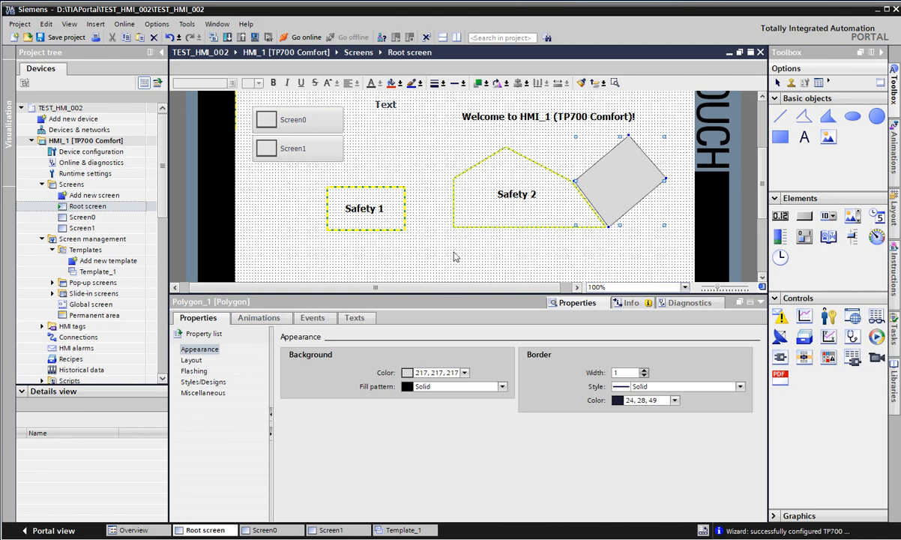
Examine the grey polygon's available display animations and events, ending at its appearance properties
{"action": "left_click", "coordinate": [258, 318]}
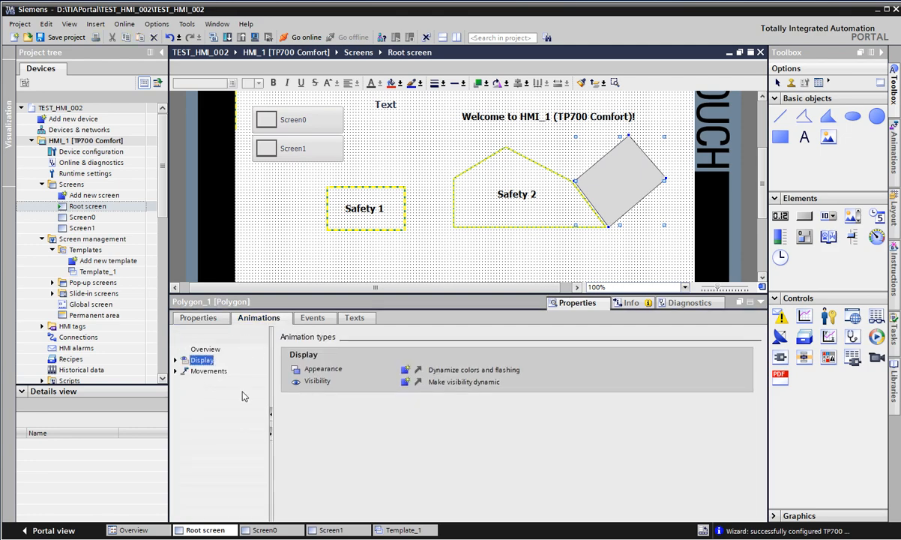
{"action": "left_click", "coordinate": [176, 361]}
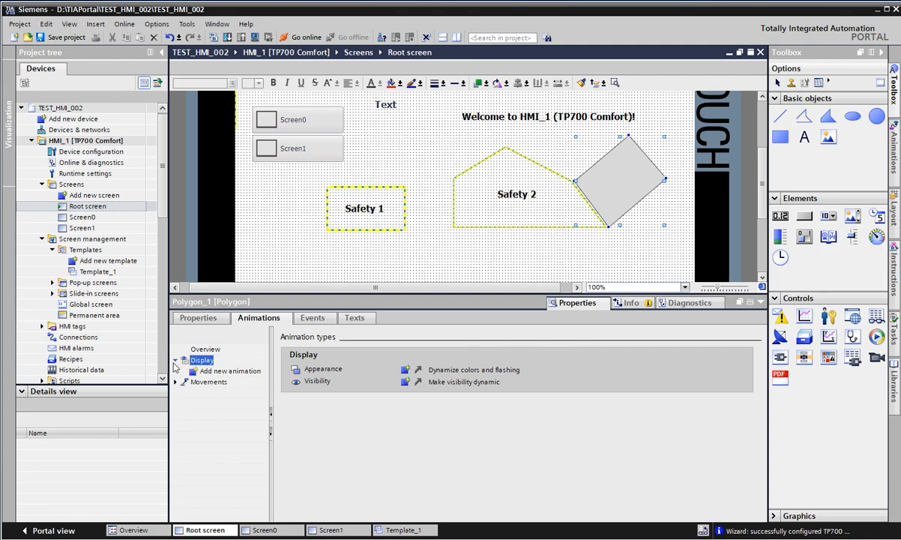
{"action": "left_click", "coordinate": [312, 317]}
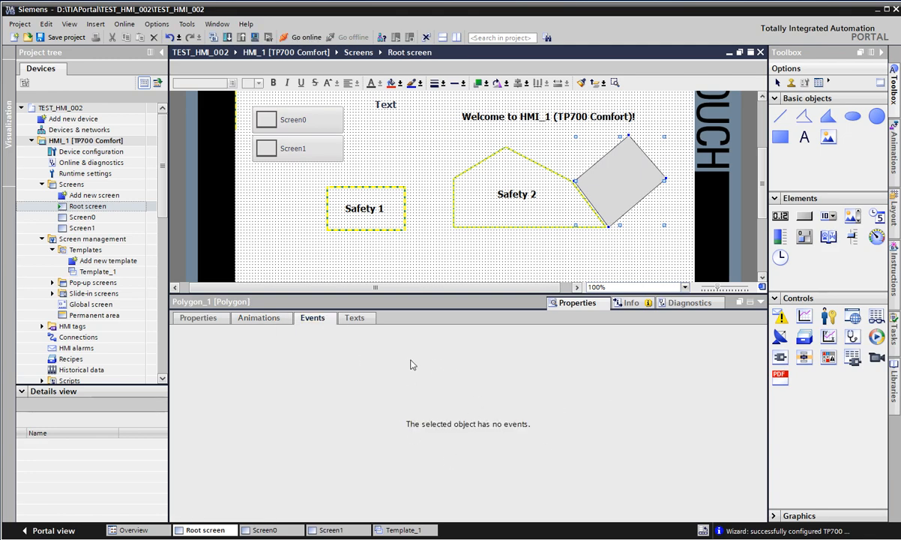
{"action": "left_click", "coordinate": [214, 319]}
{"action": "left_click", "coordinate": [198, 350]}
{"action": "left_click", "coordinate": [304, 342]}
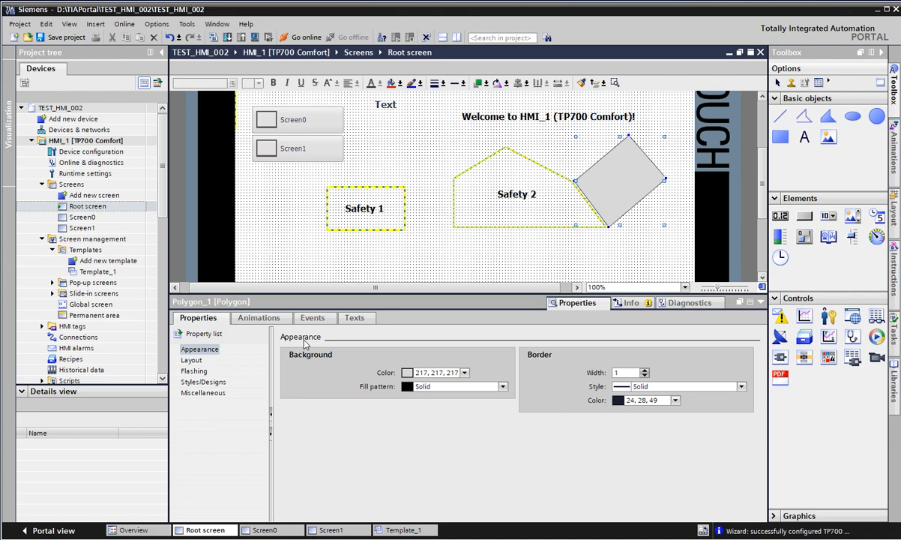
Set the background color of the polygon beside the Safety 2 outline to green 153, 204, 0
{"action": "left_click", "coordinate": [519, 225]}
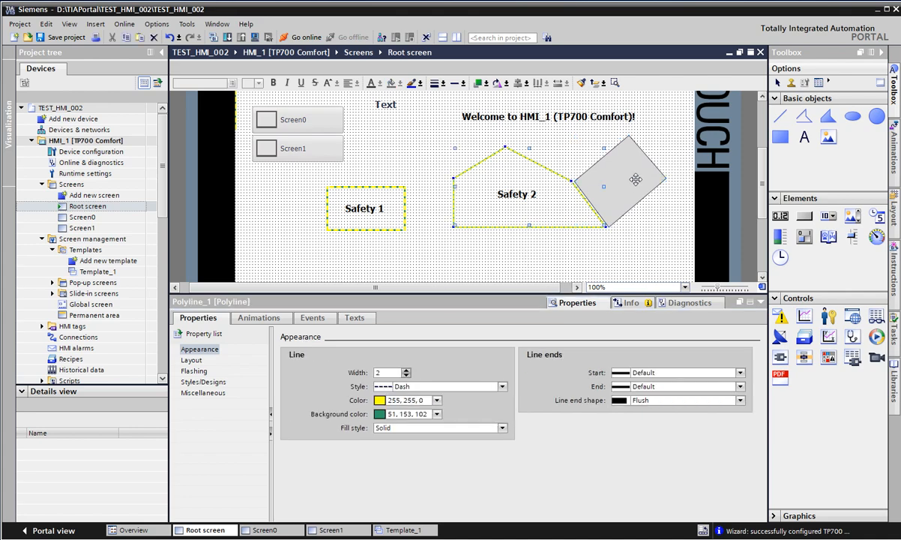
{"action": "left_click", "coordinate": [636, 178]}
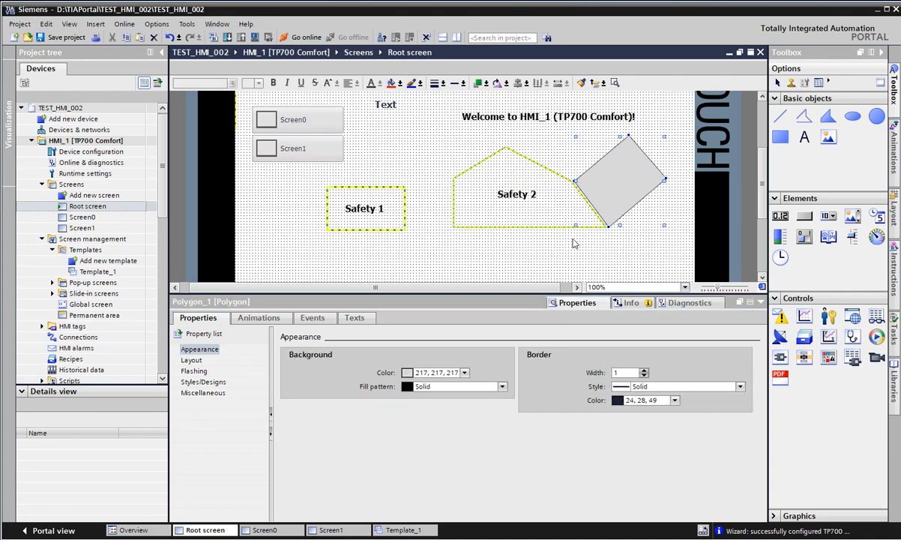
{"action": "left_click", "coordinate": [465, 372]}
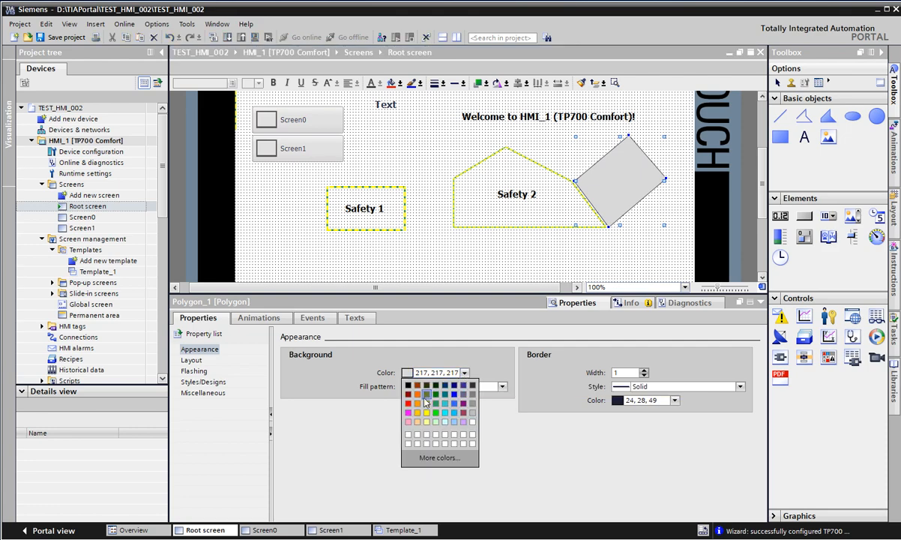
{"action": "left_click", "coordinate": [427, 403]}
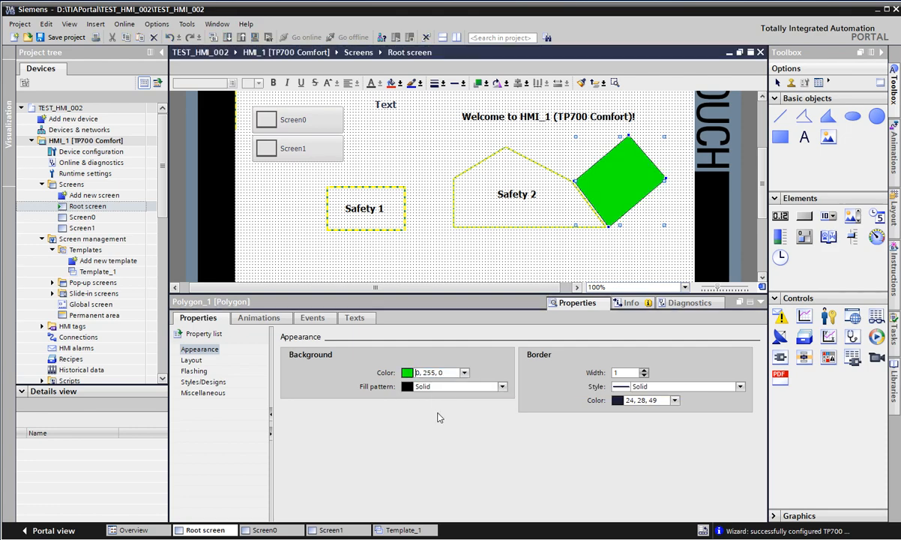
{"action": "left_click", "coordinate": [420, 373]}
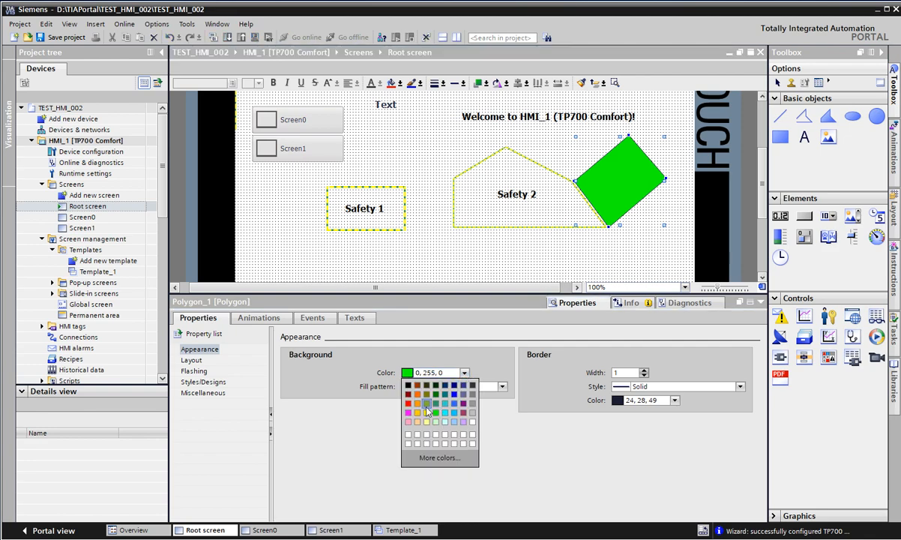
{"action": "left_click", "coordinate": [426, 412]}
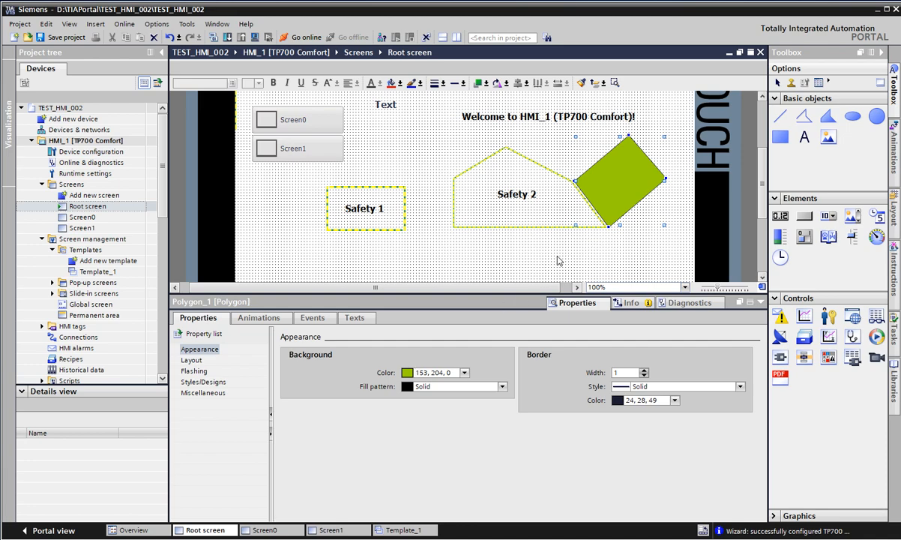
Copy the Safety 2 label onto the green polygon and change the copy's text to "Green Zone"
{"action": "left_click", "coordinate": [520, 194]}
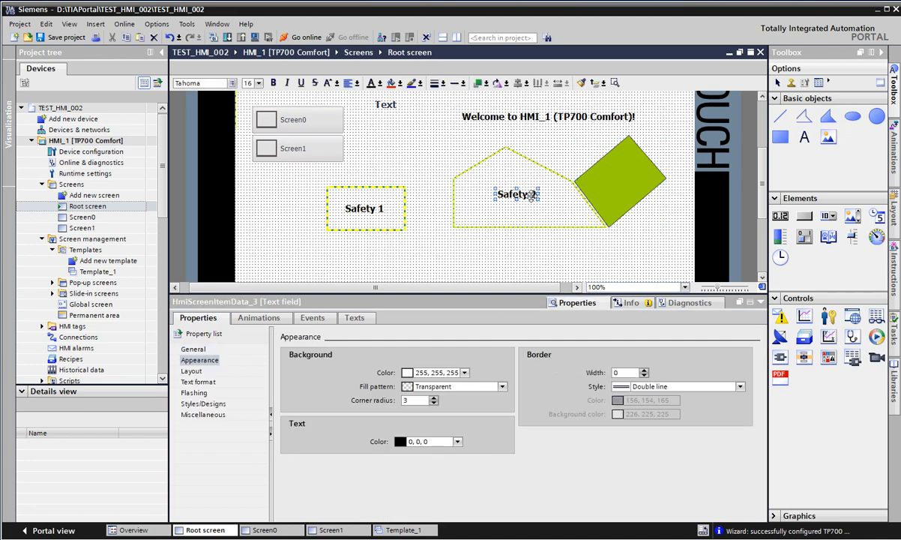
{"action": "left_click_drag", "start_coordinate": [503, 189], "coordinate": [628, 184]}
{"action": "double_click", "coordinate": [629, 182]}
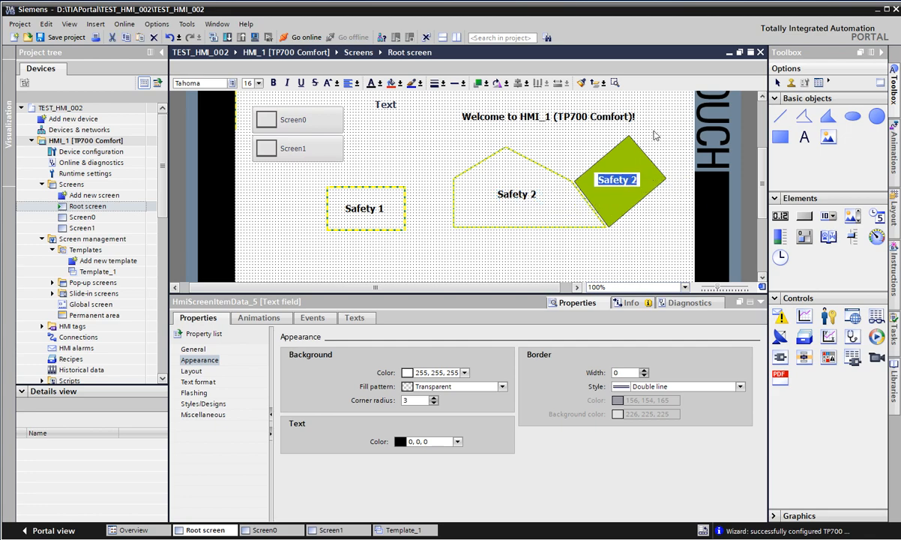
{"action": "type", "text": "Green"}
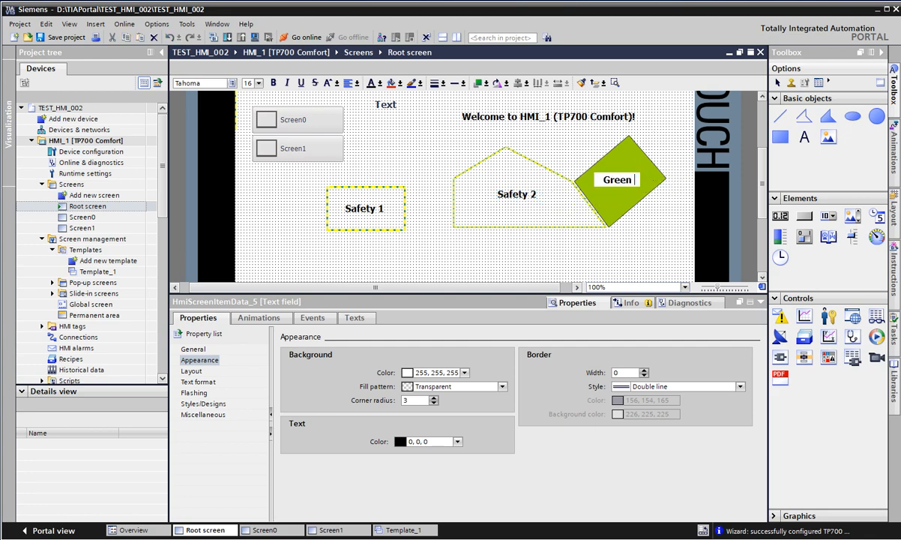
{"action": "type", "text": " Zone"}
{"action": "left_click", "coordinate": [654, 136]}
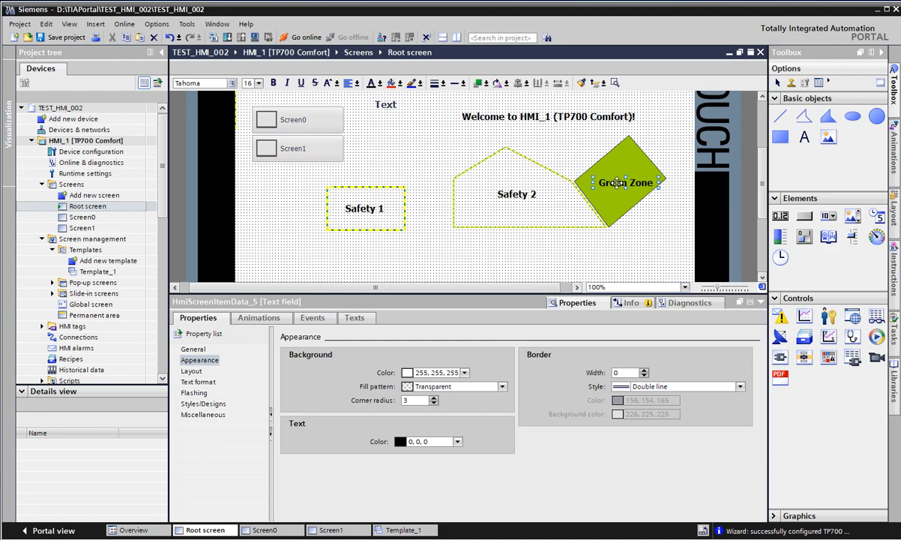
{"action": "left_click", "coordinate": [660, 260]}
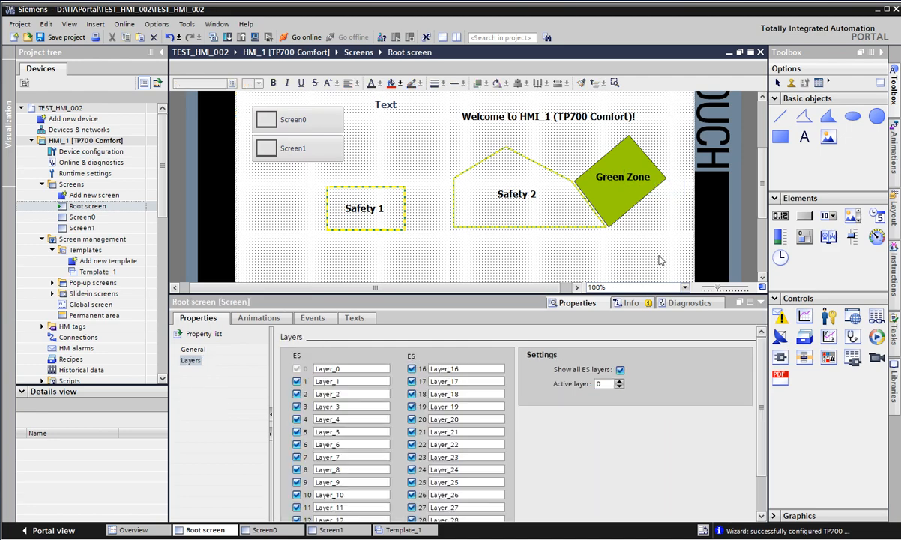
Try the Transparent fill pattern on the Green Zone polygon twice, returning it to Solid each time
{"action": "left_click", "coordinate": [601, 194]}
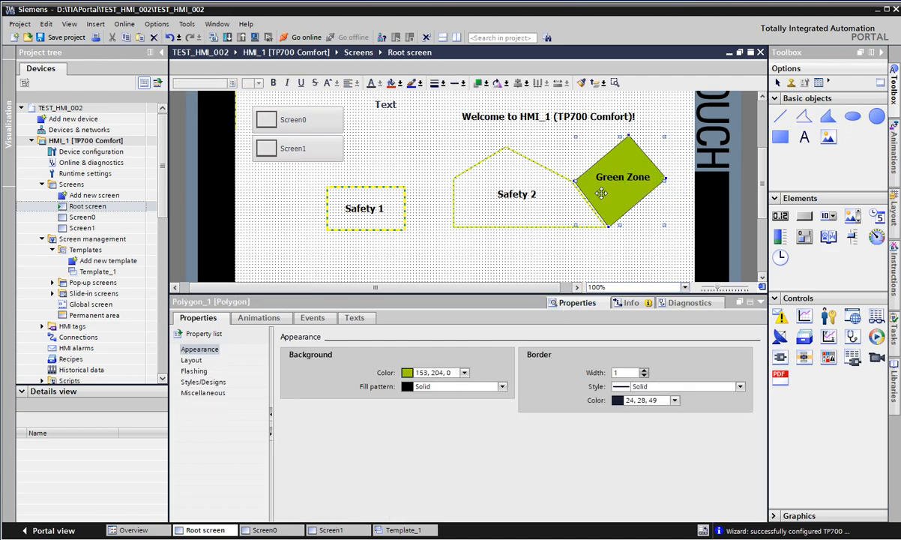
{"action": "left_click", "coordinate": [503, 386]}
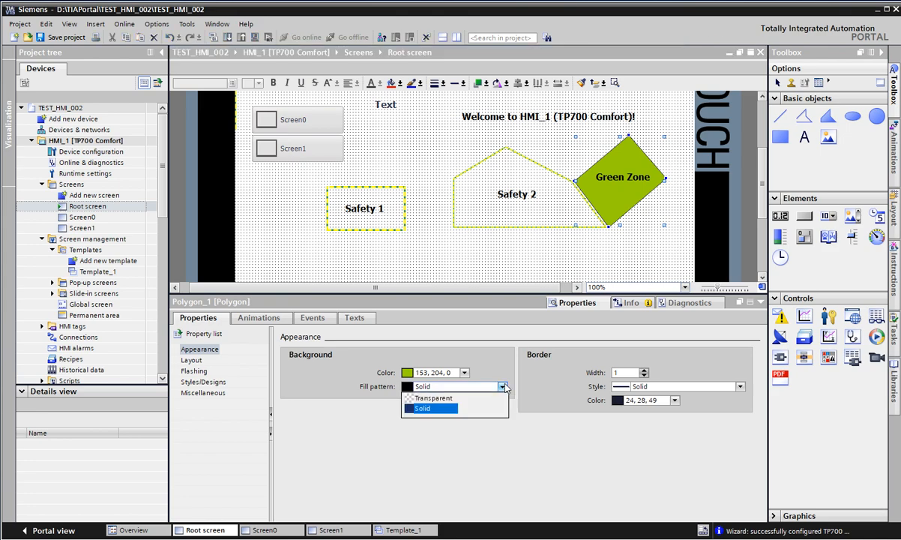
{"action": "left_click", "coordinate": [434, 398]}
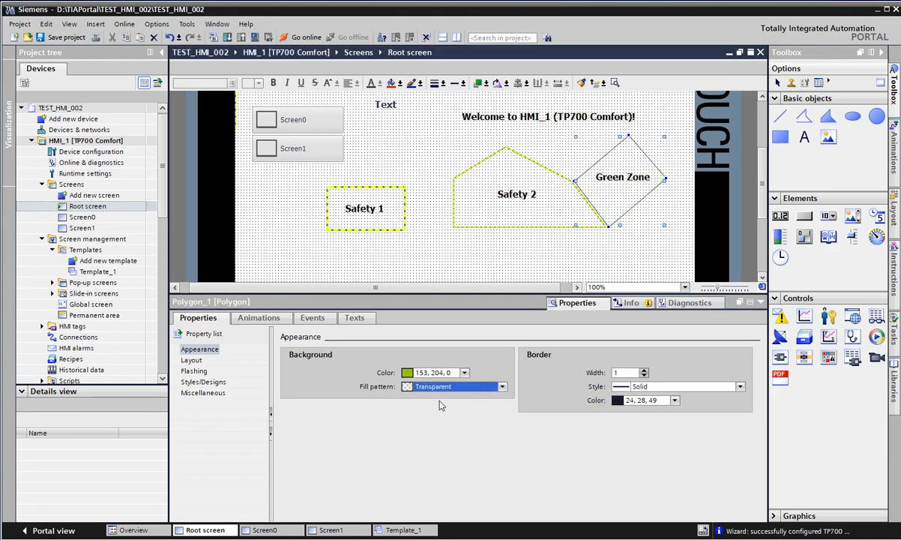
{"action": "left_click", "coordinate": [501, 387]}
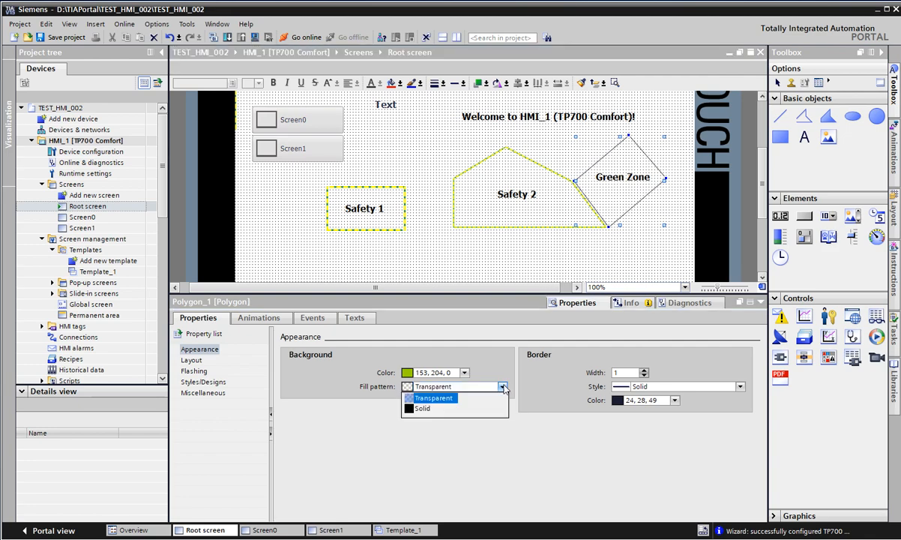
{"action": "left_click", "coordinate": [423, 409]}
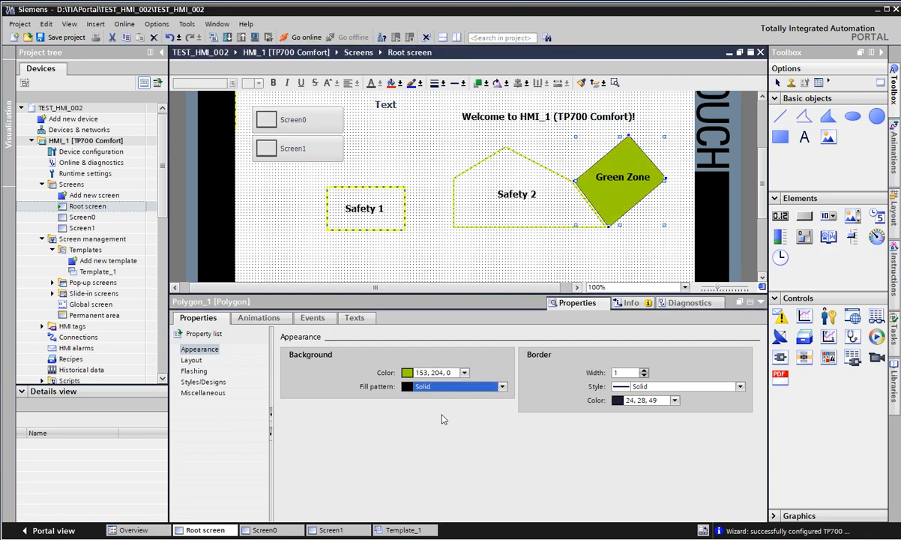
{"action": "left_click", "coordinate": [502, 386]}
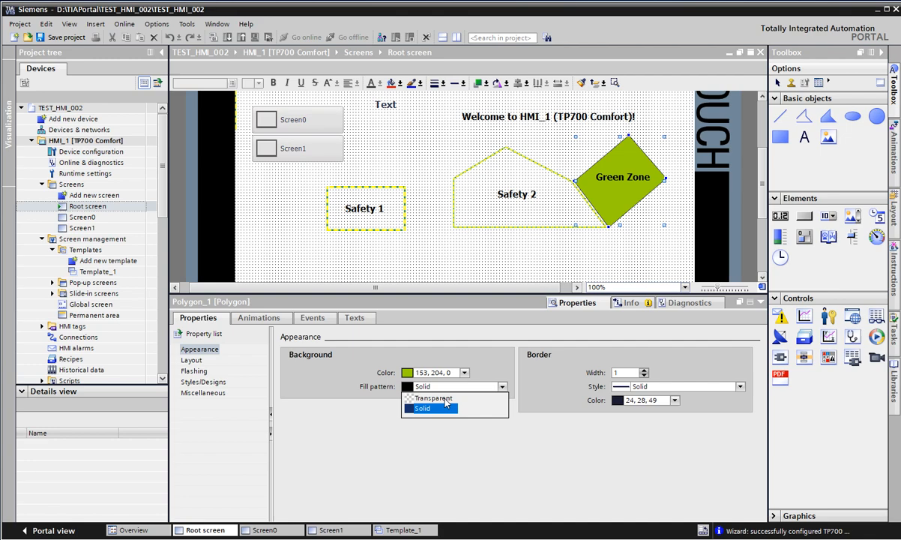
{"action": "left_click", "coordinate": [434, 398]}
{"action": "left_click", "coordinate": [501, 387]}
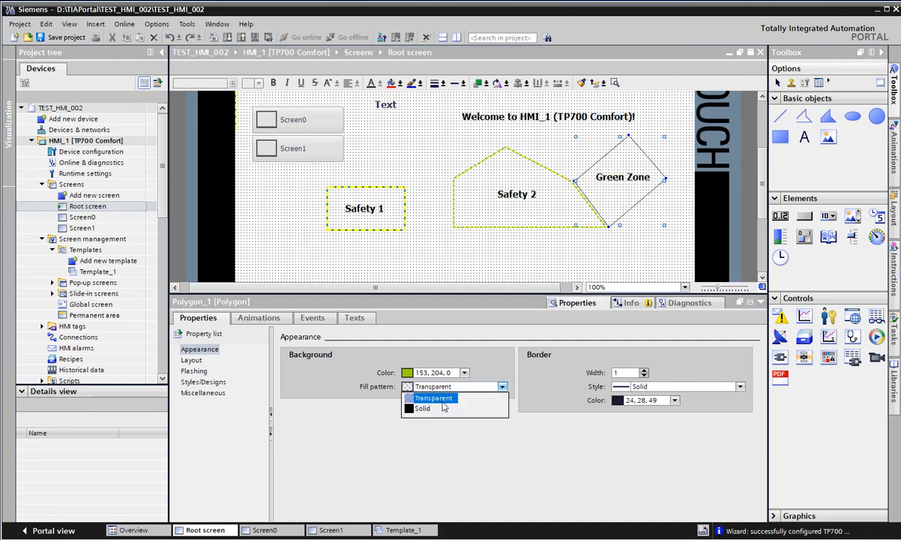
{"action": "left_click", "coordinate": [422, 409]}
{"action": "left_click", "coordinate": [587, 249]}
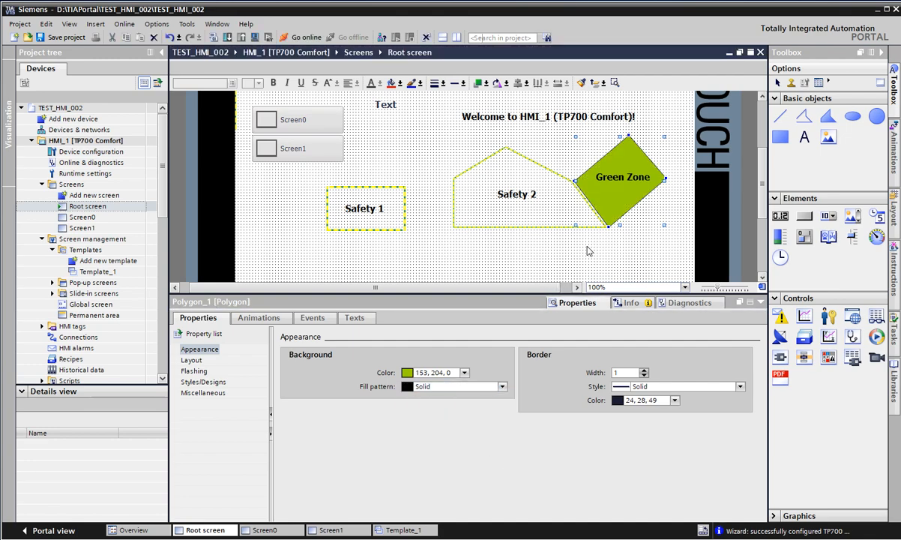
Make the Green Zone polygon's fill Transparent, compare its properties with the Safety 2 polyline's, and restore the Solid fill
{"action": "left_click", "coordinate": [614, 160]}
{"action": "left_click", "coordinate": [502, 387]}
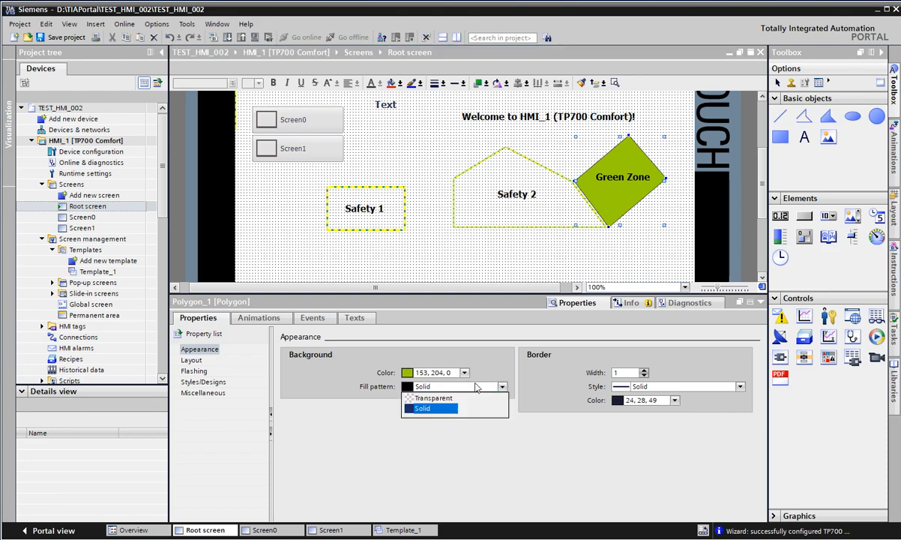
{"action": "left_click", "coordinate": [442, 398]}
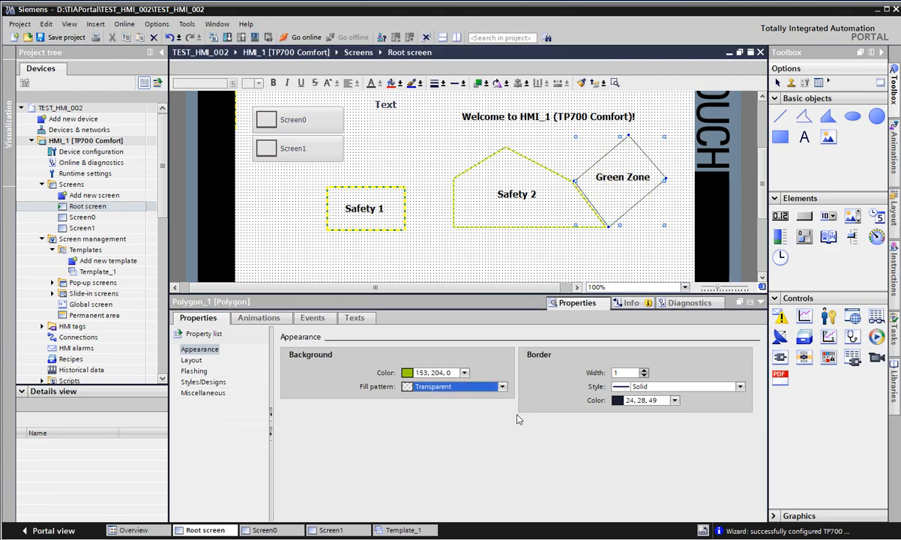
{"action": "left_click", "coordinate": [572, 215]}
{"action": "left_click", "coordinate": [635, 203]}
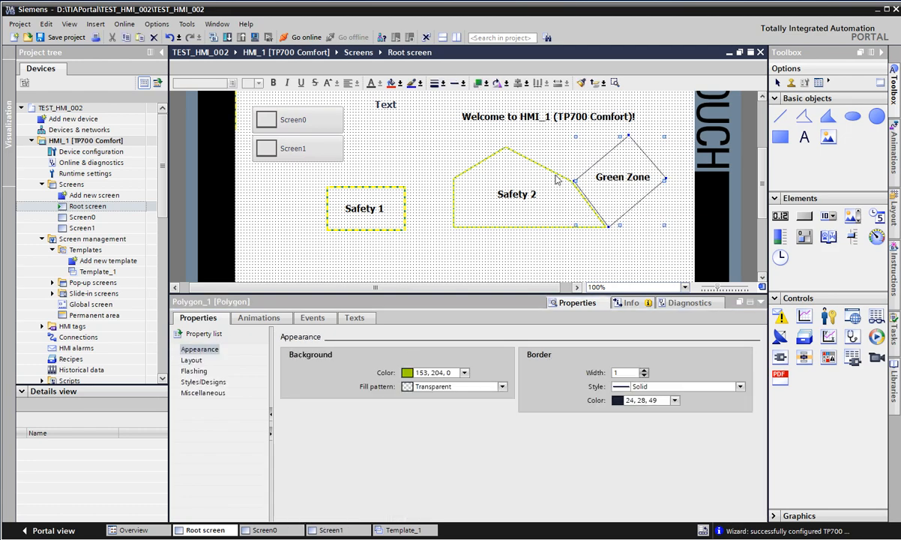
{"action": "left_click", "coordinate": [522, 167]}
{"action": "left_click", "coordinate": [523, 157]}
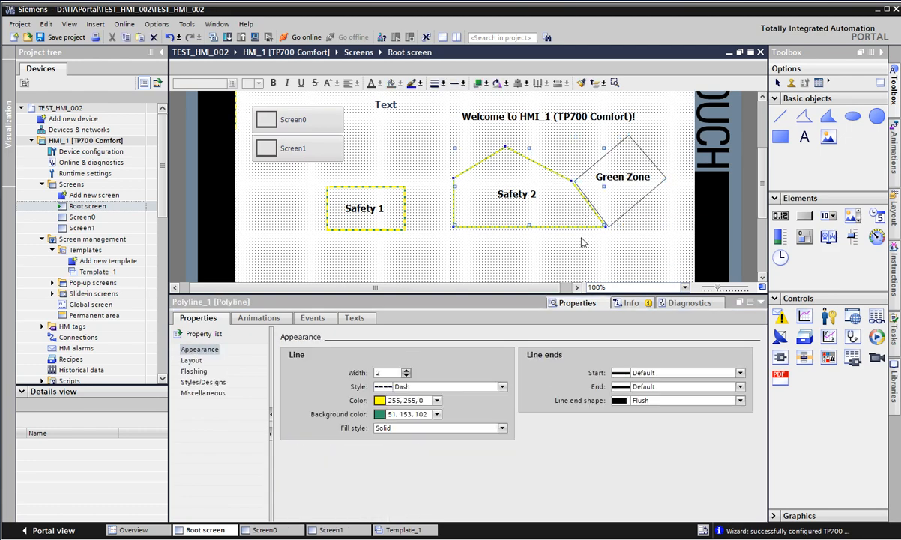
{"action": "left_click", "coordinate": [665, 202]}
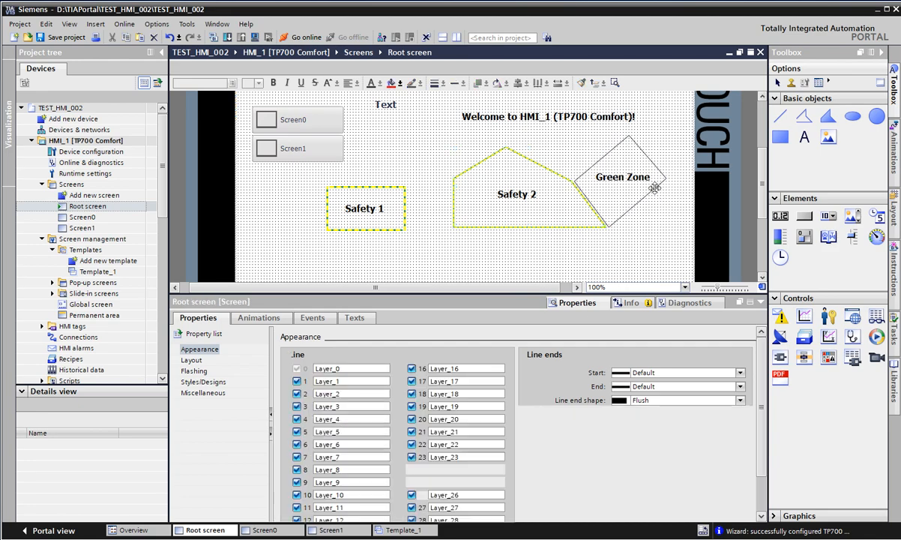
{"action": "left_click", "coordinate": [636, 203]}
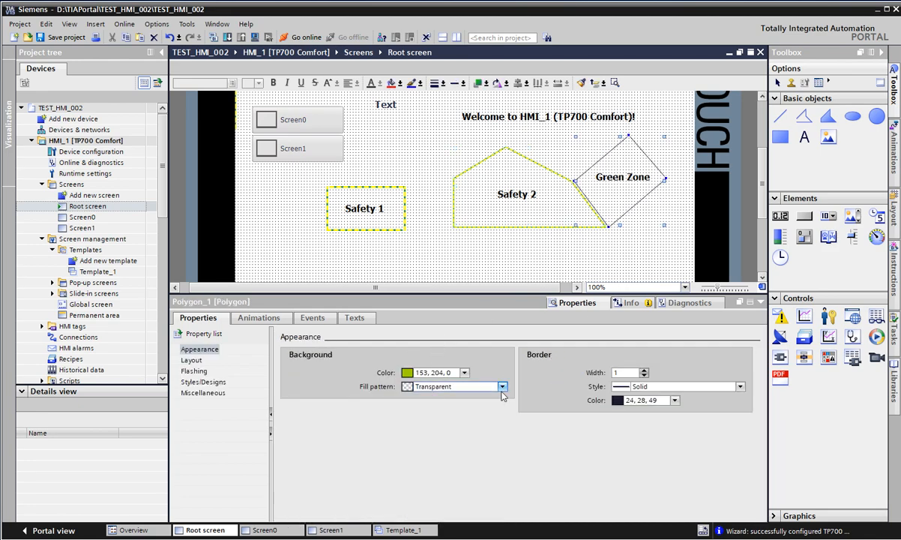
{"action": "left_click", "coordinate": [461, 386]}
{"action": "left_click", "coordinate": [423, 408]}
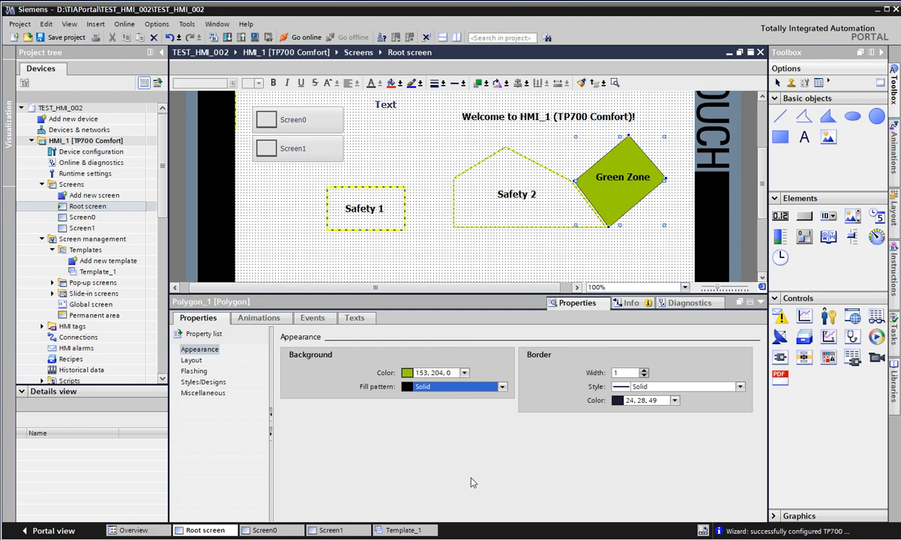
Nudge the Green Zone label to the middle of the green polygon and reselect the polygon
{"action": "left_click_drag", "start_coordinate": [632, 178], "coordinate": [628, 181]}
{"action": "left_click", "coordinate": [634, 233]}
{"action": "left_click", "coordinate": [630, 211]}
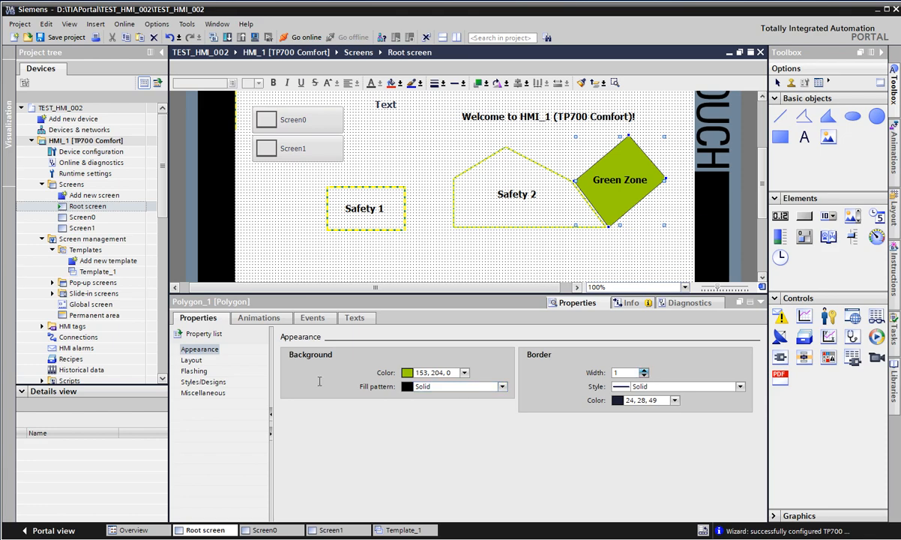
Try a border width of 0 on the Green Zone polygon and return it to 1
{"action": "left_click", "coordinate": [502, 387]}
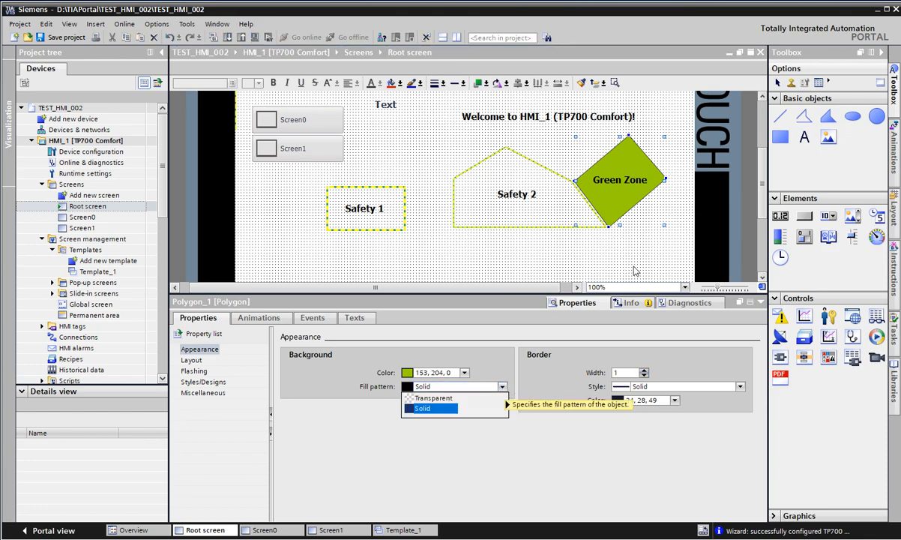
{"action": "left_click", "coordinate": [597, 255]}
{"action": "left_click", "coordinate": [609, 160]}
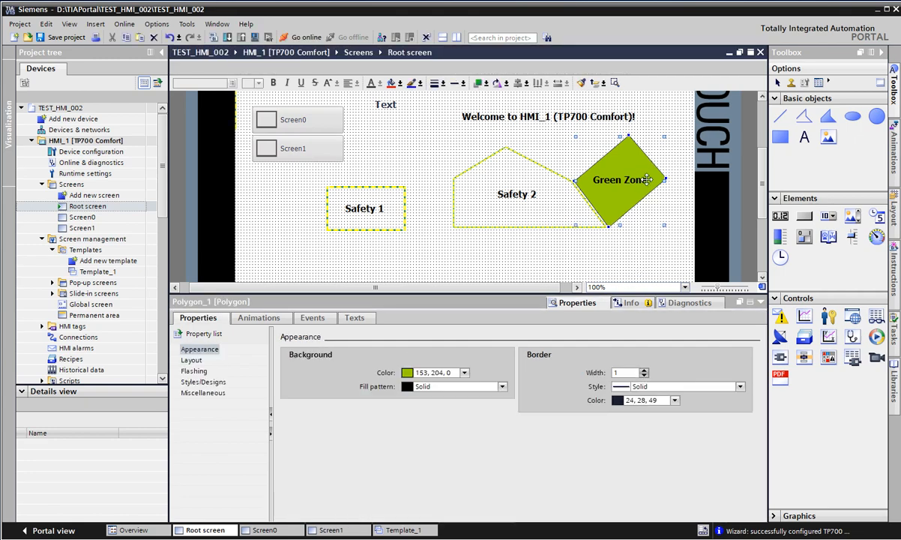
{"action": "left_click", "coordinate": [647, 371]}
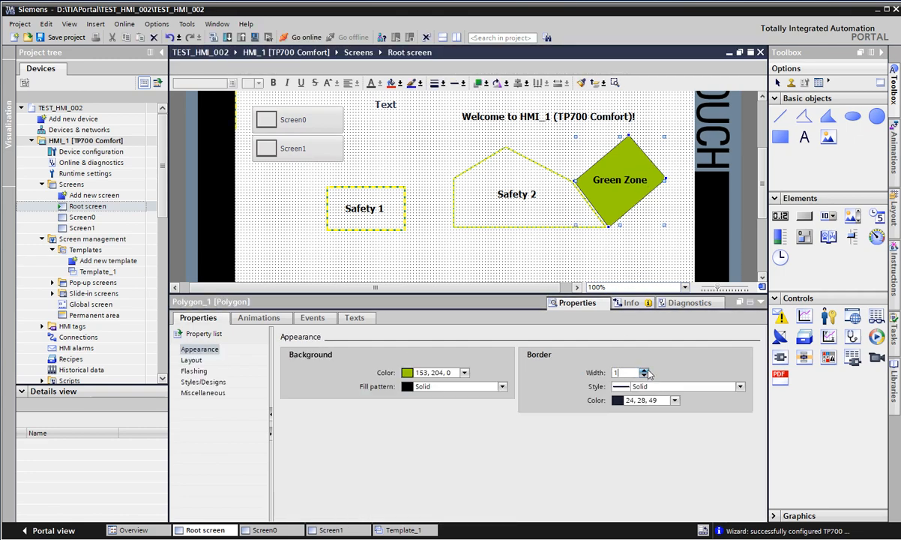
{"action": "left_click_drag", "start_coordinate": [646, 371], "coordinate": [646, 377]}
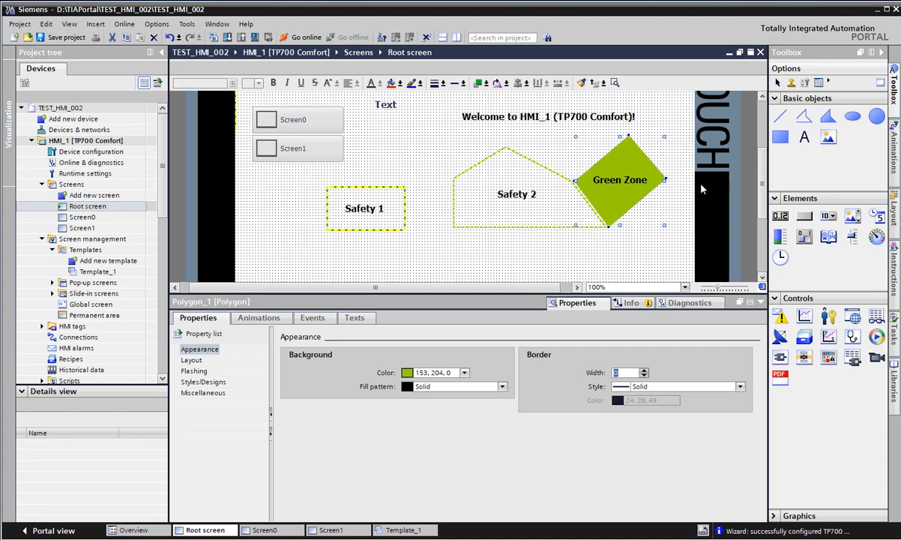
{"action": "left_click", "coordinate": [646, 371]}
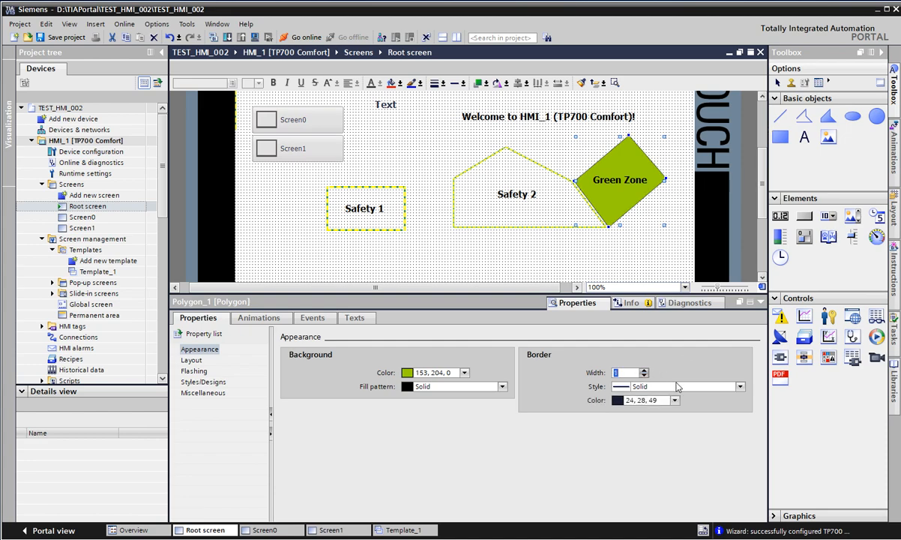
Set the Green Zone polygon's border style to Dash and its border color to 255, 153, 0
{"action": "left_click", "coordinate": [741, 386]}
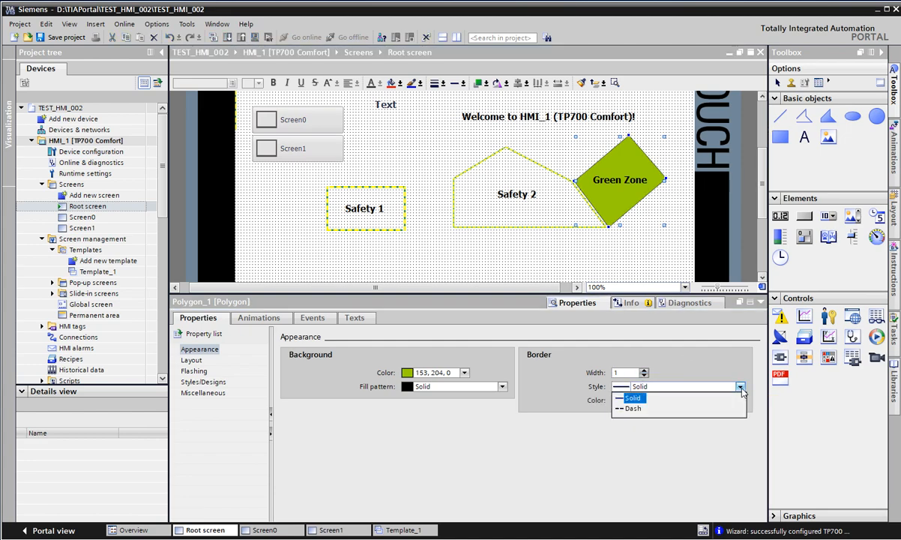
{"action": "left_click", "coordinate": [634, 408]}
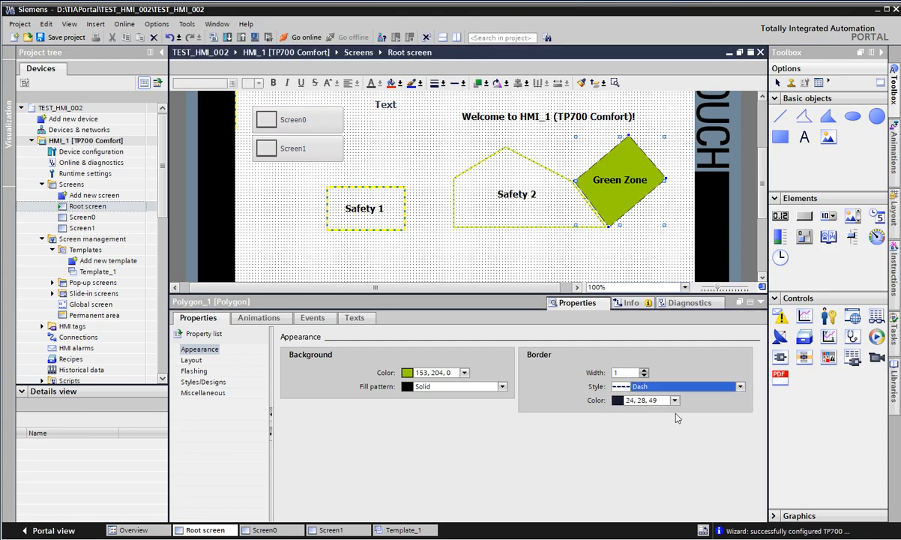
{"action": "left_click", "coordinate": [674, 400]}
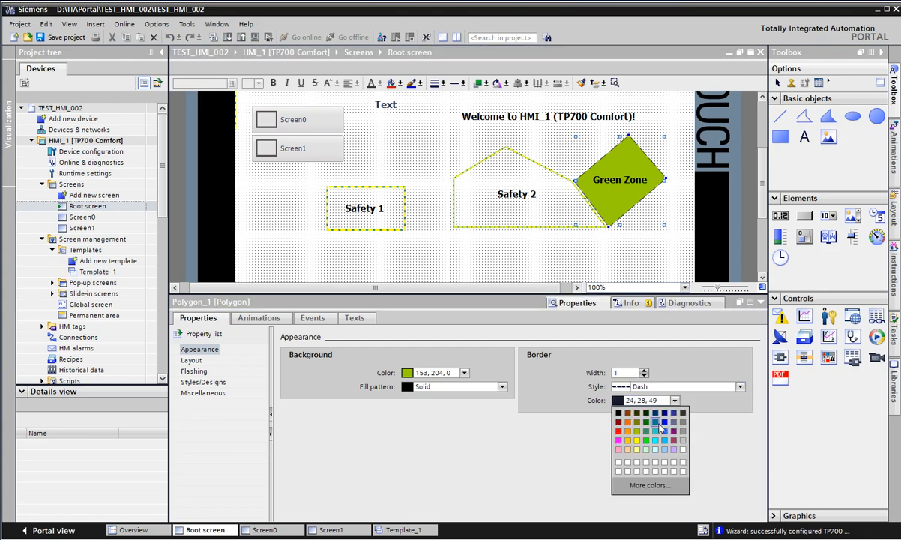
{"action": "left_click", "coordinate": [633, 423]}
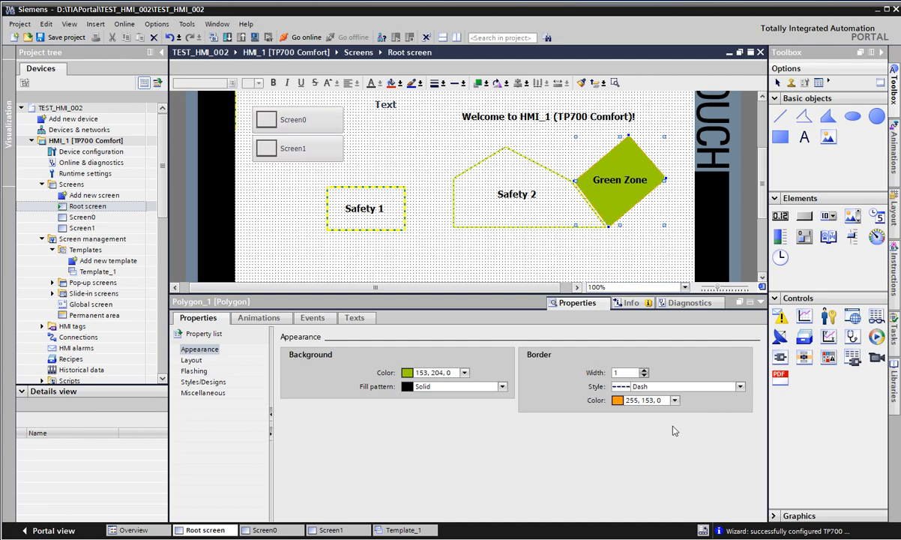
Set the Green Zone polygon's border to Solid style, color 0, 0, 0 and width 0
{"action": "left_click", "coordinate": [554, 172]}
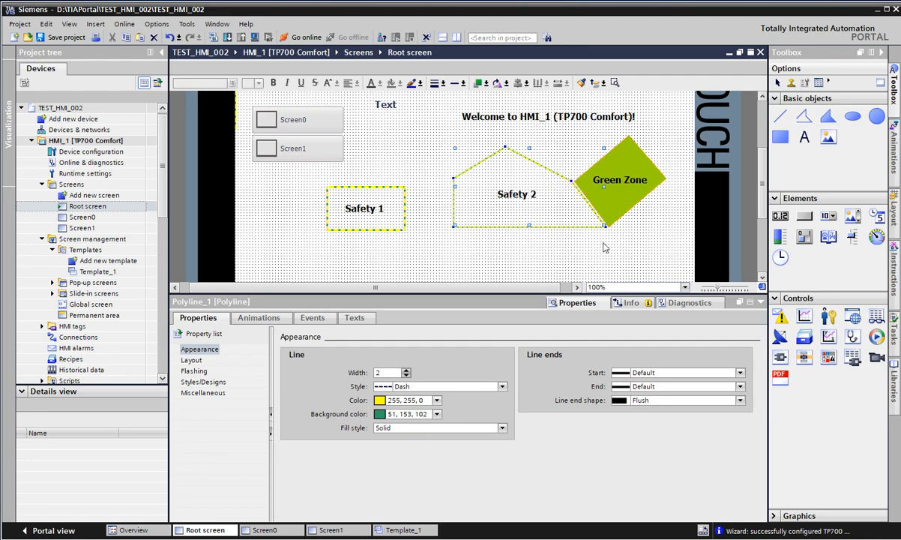
{"action": "left_click", "coordinate": [573, 232]}
{"action": "left_click", "coordinate": [608, 178]}
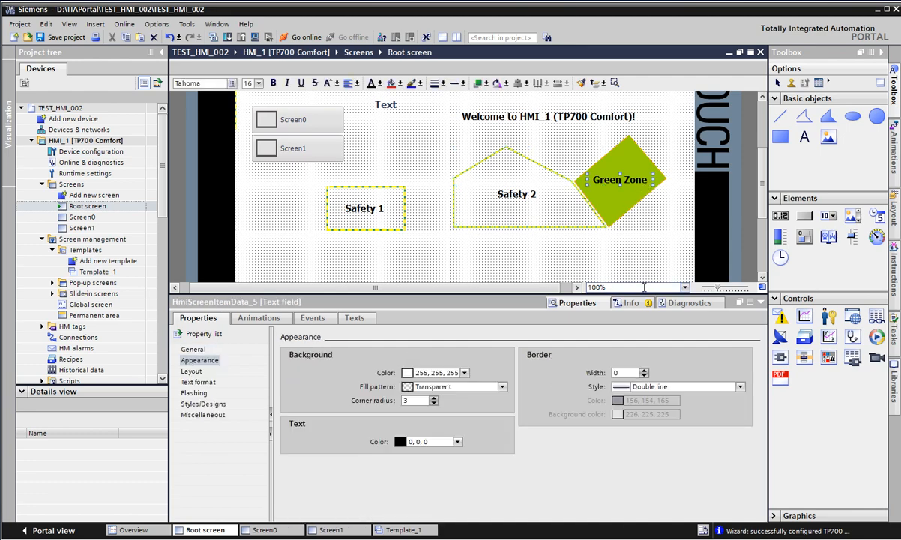
{"action": "left_click", "coordinate": [598, 206]}
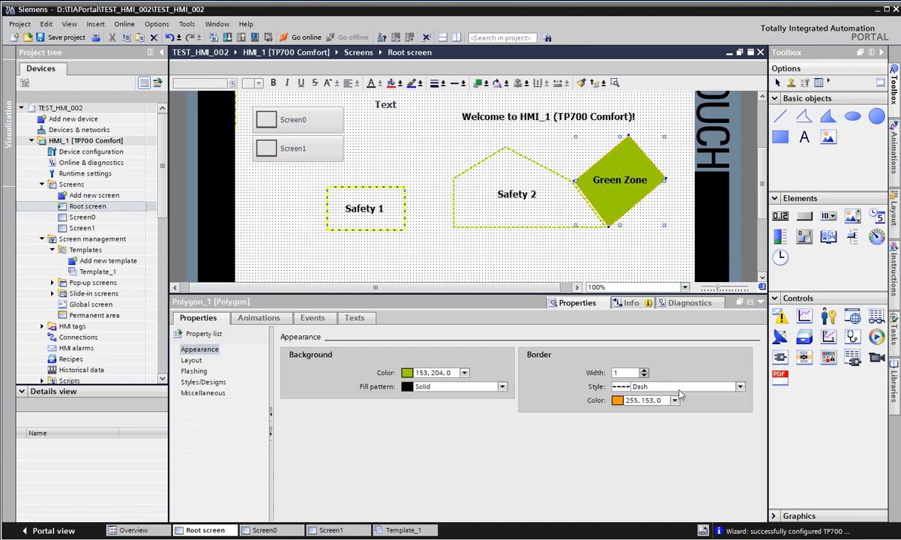
{"action": "left_click", "coordinate": [721, 386]}
{"action": "left_click", "coordinate": [632, 398]}
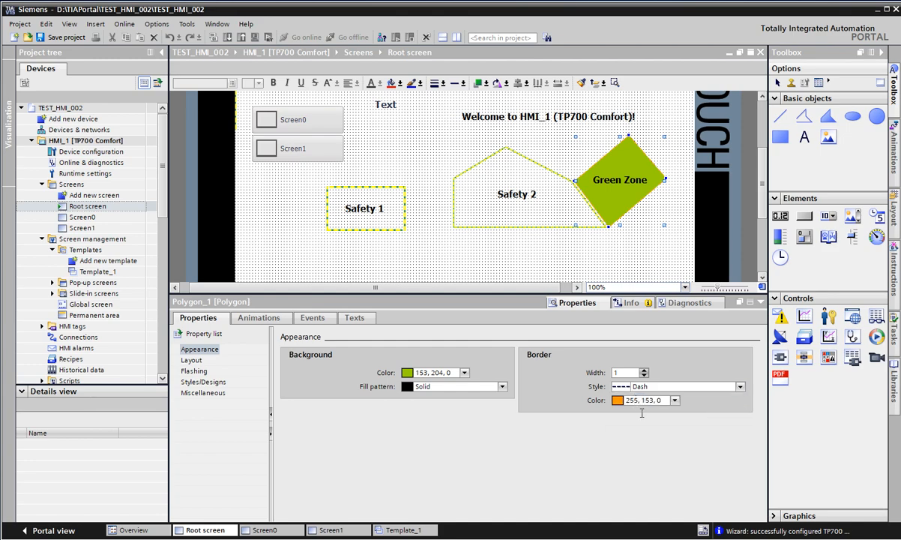
{"action": "left_click", "coordinate": [675, 400]}
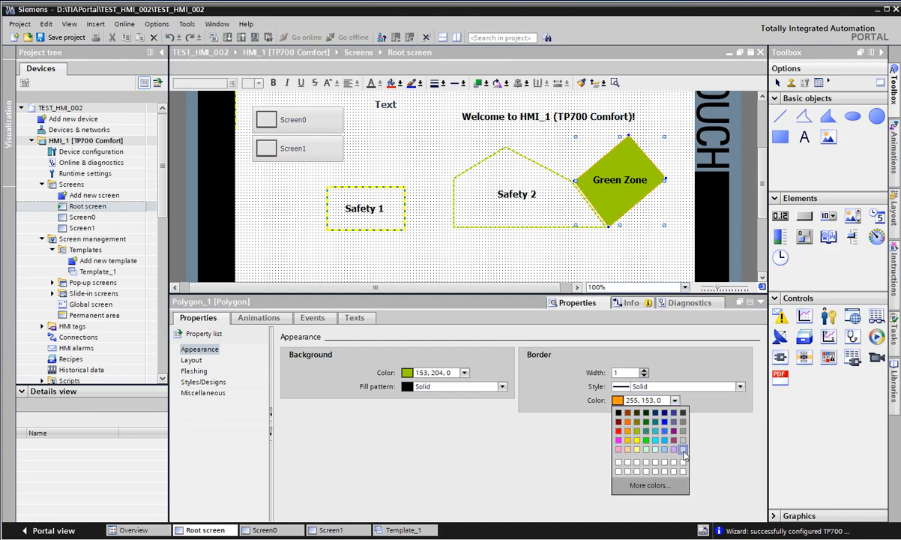
{"action": "left_click", "coordinate": [645, 423]}
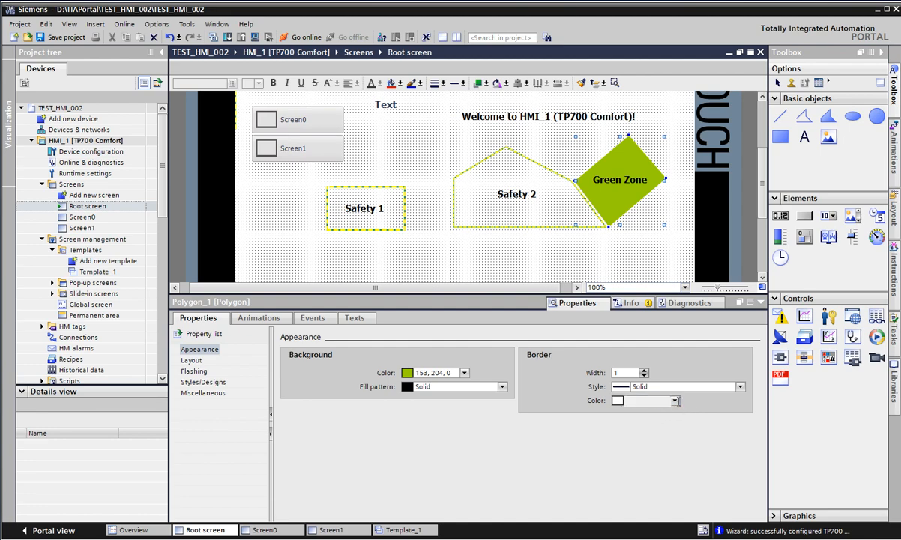
{"action": "left_click", "coordinate": [674, 400]}
{"action": "left_click", "coordinate": [618, 413]}
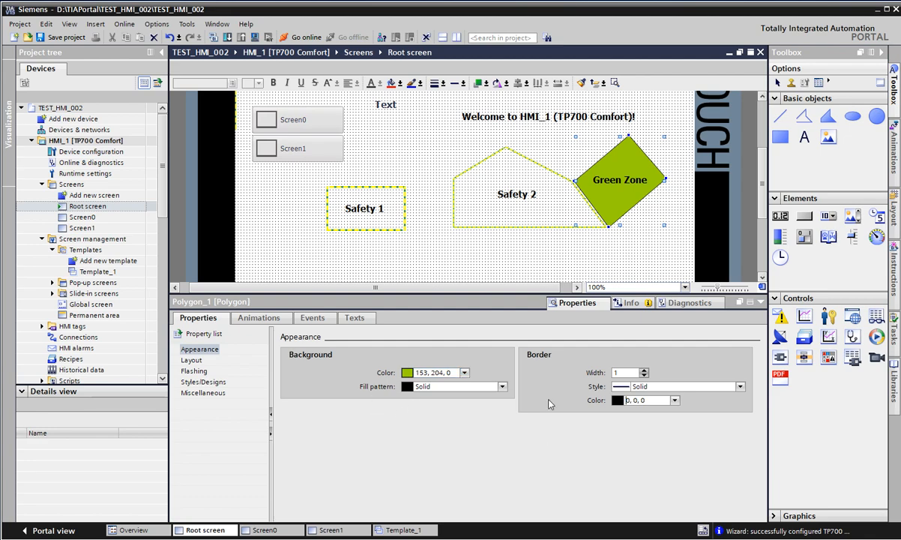
{"action": "left_click", "coordinate": [644, 375]}
{"action": "left_click", "coordinate": [654, 240]}
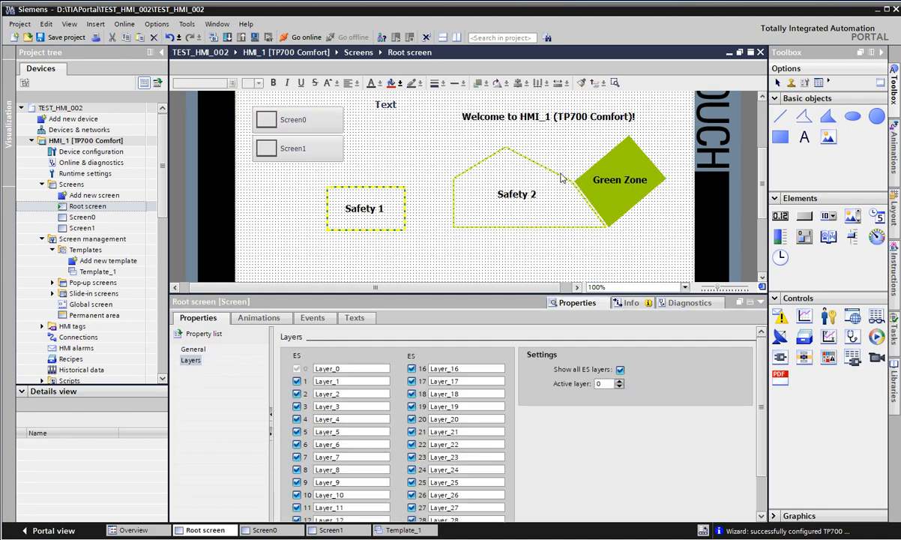
Try moving the Safety 2 polyline's top vertex onto the Green Zone polygon's tip and return it to its original place
{"action": "left_click", "coordinate": [531, 162]}
{"action": "left_click_drag", "start_coordinate": [508, 150], "coordinate": [625, 134]}
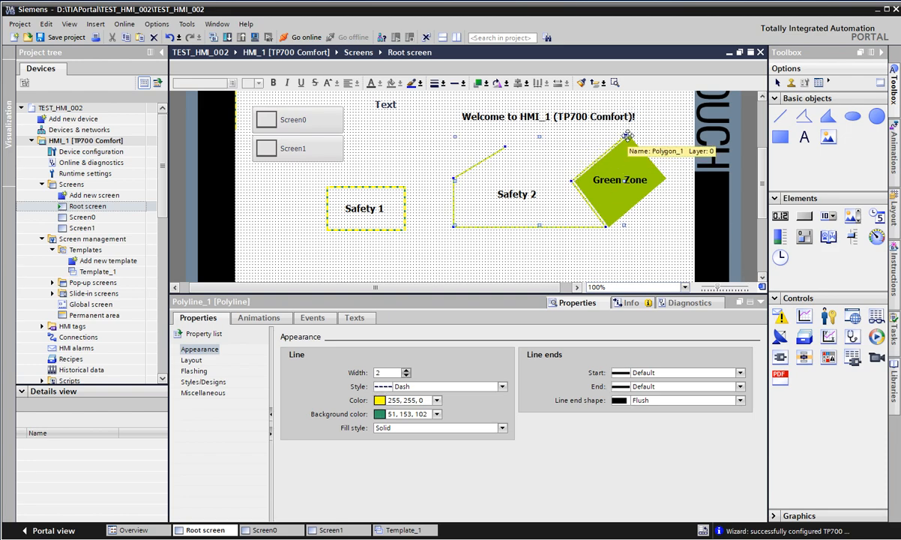
{"action": "left_click_drag", "start_coordinate": [627, 133], "coordinate": [503, 150]}
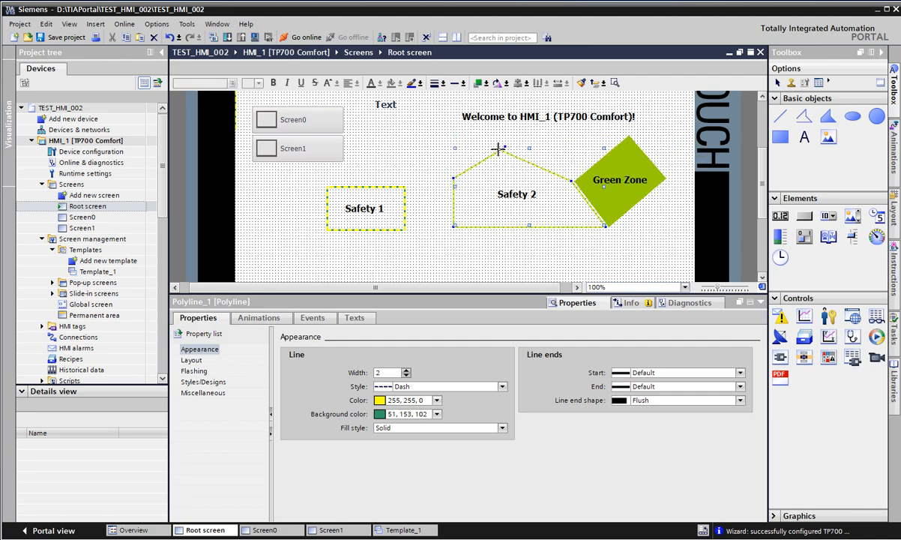
{"action": "left_click_drag", "start_coordinate": [501, 148], "coordinate": [504, 148]}
{"action": "left_click", "coordinate": [576, 241]}
{"action": "left_click", "coordinate": [611, 163]}
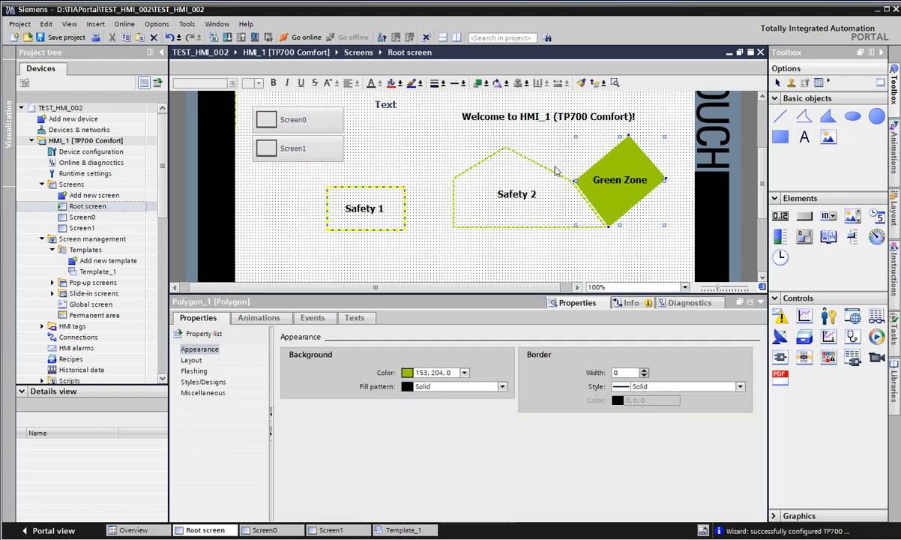
{"action": "left_click", "coordinate": [625, 165]}
{"action": "left_click", "coordinate": [485, 226]}
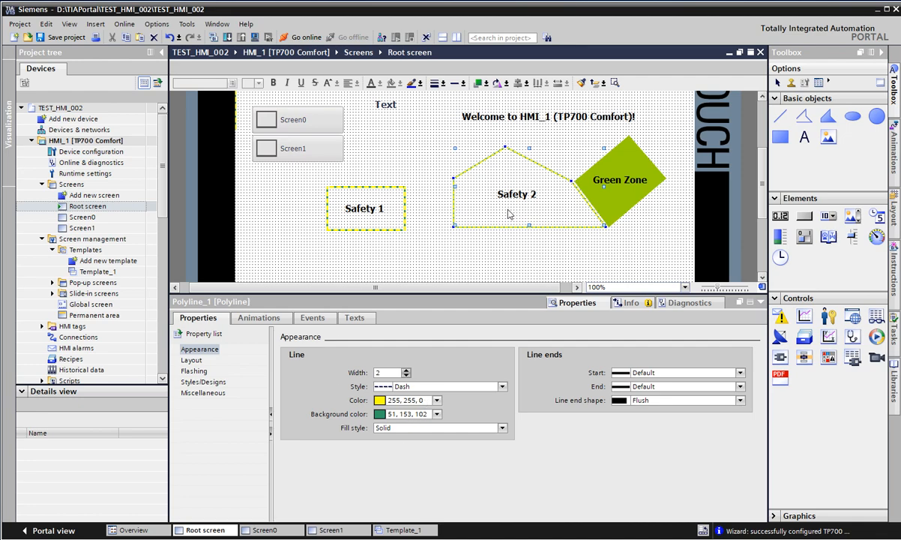
{"action": "left_click", "coordinate": [423, 172]}
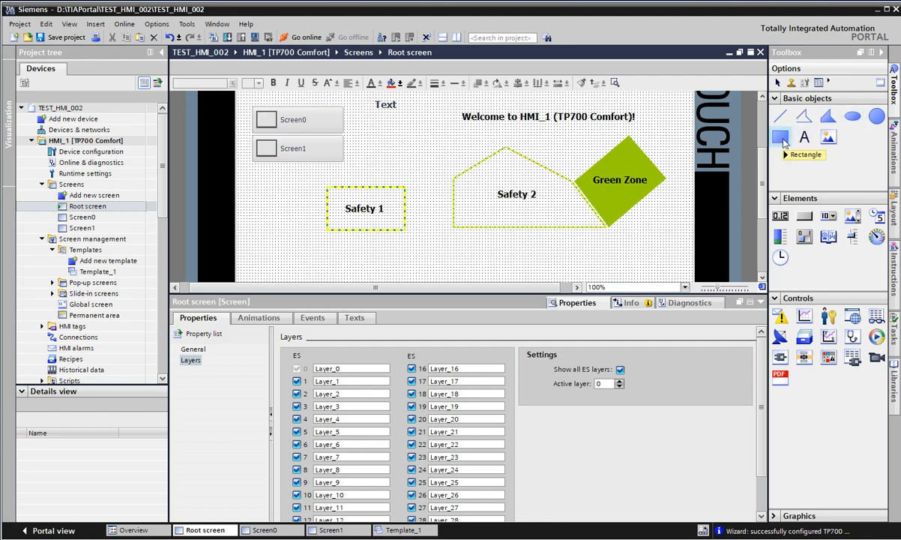
Draw a rectangle on the free side of the Safety 1 box, below the Screen1 button, with a Solid fill in color 153, 204, 0
{"action": "left_click", "coordinate": [784, 142]}
{"action": "mouse_move", "coordinate": [244, 190]}
{"action": "left_mouse_down"}
{"action": "mouse_move", "coordinate": [304, 233]}
{"action": "mouse_move", "coordinate": [315, 230]}
{"action": "left_mouse_up"}
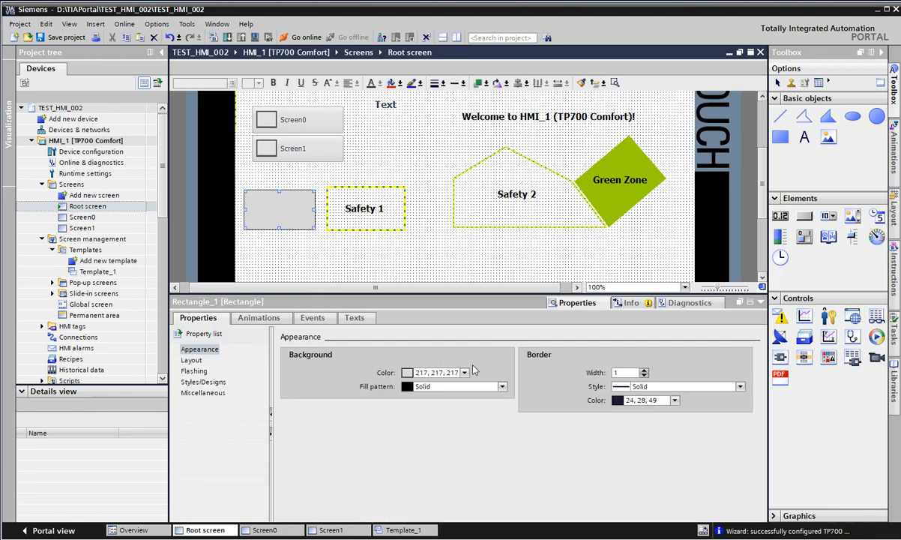
{"action": "left_click", "coordinate": [464, 373]}
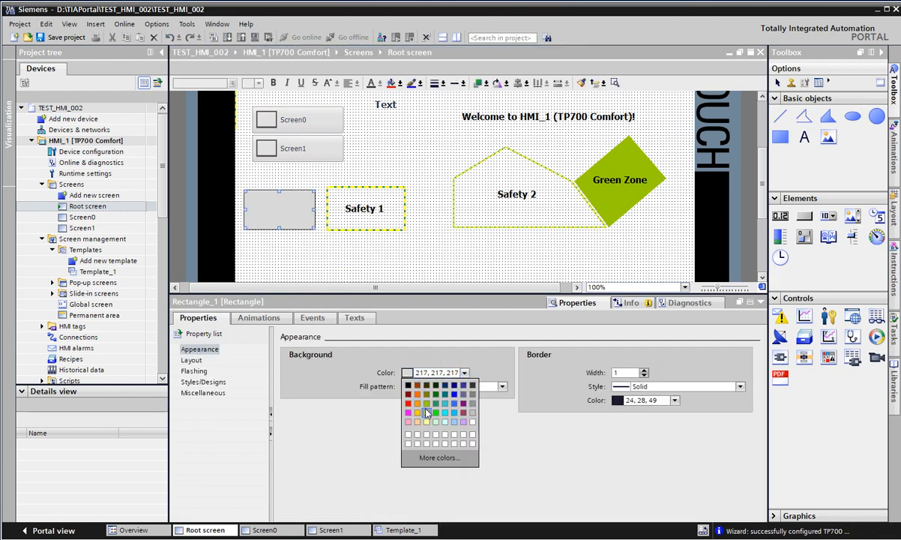
{"action": "left_click", "coordinate": [428, 405]}
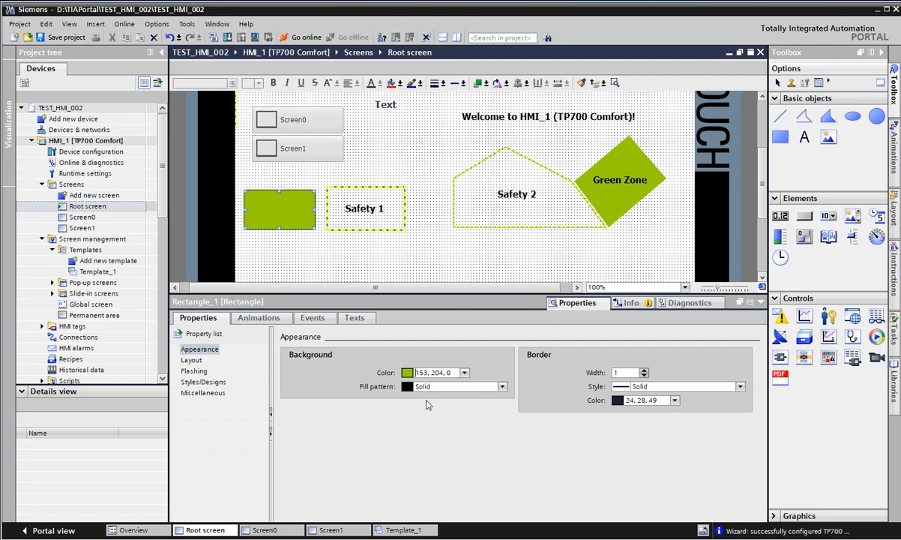
{"action": "left_click", "coordinate": [483, 386]}
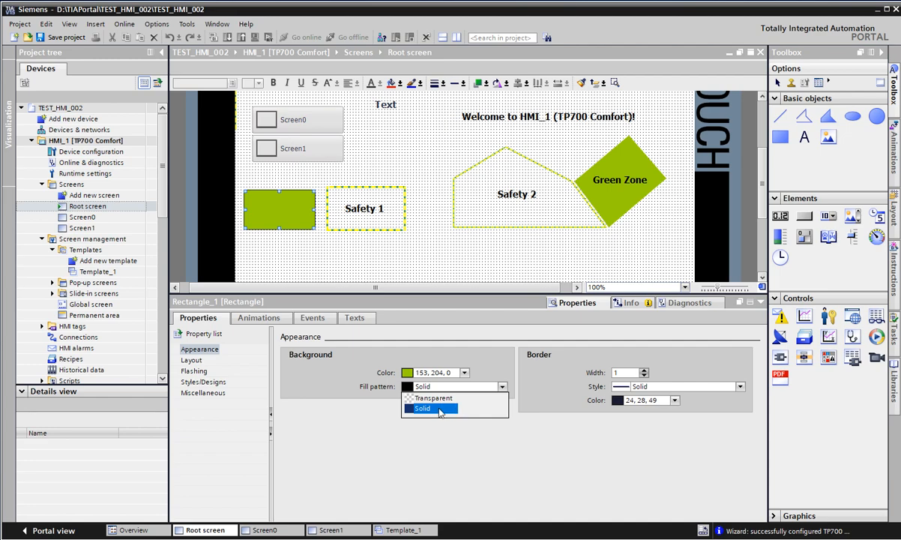
{"action": "left_click", "coordinate": [446, 409]}
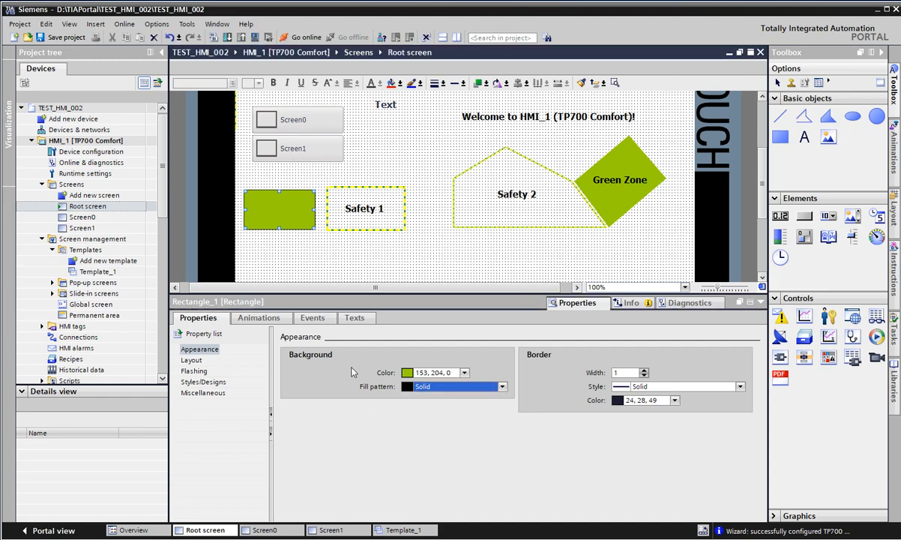
{"action": "left_click", "coordinate": [478, 389]}
{"action": "left_click", "coordinate": [503, 389]}
Set the border width of the new green rectangle beside Safety 1 to 4
{"action": "left_click", "coordinate": [642, 163]}
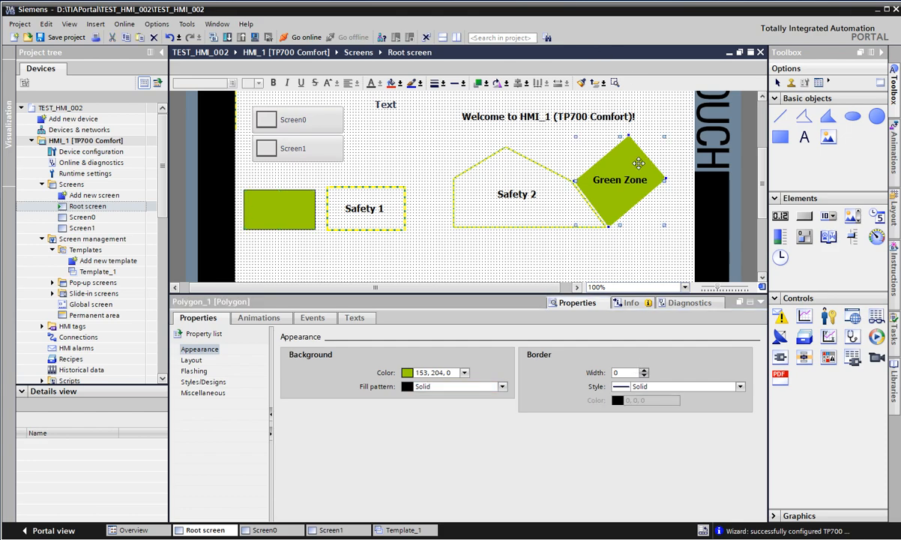
{"action": "left_click", "coordinate": [383, 273]}
{"action": "left_click", "coordinate": [298, 212]}
{"action": "left_click", "coordinate": [644, 373]}
{"action": "left_click", "coordinate": [644, 372]}
{"action": "left_click", "coordinate": [644, 372]}
{"action": "left_click", "coordinate": [644, 372]}
{"action": "left_click", "coordinate": [644, 370]}
{"action": "left_click", "coordinate": [644, 370]}
{"action": "left_click", "coordinate": [643, 375]}
{"action": "left_click", "coordinate": [643, 375]}
{"action": "left_click", "coordinate": [643, 374]}
{"action": "left_click", "coordinate": [643, 375]}
{"action": "left_click", "coordinate": [643, 375]}
{"action": "left_click", "coordinate": [643, 374]}
{"action": "left_click", "coordinate": [643, 375]}
{"action": "left_click", "coordinate": [643, 375]}
{"action": "left_click", "coordinate": [643, 375]}
{"action": "left_click", "coordinate": [643, 375]}
Change the green rectangle's border style to Dash and its border color to 255, 153, 0
{"action": "left_click", "coordinate": [642, 386]}
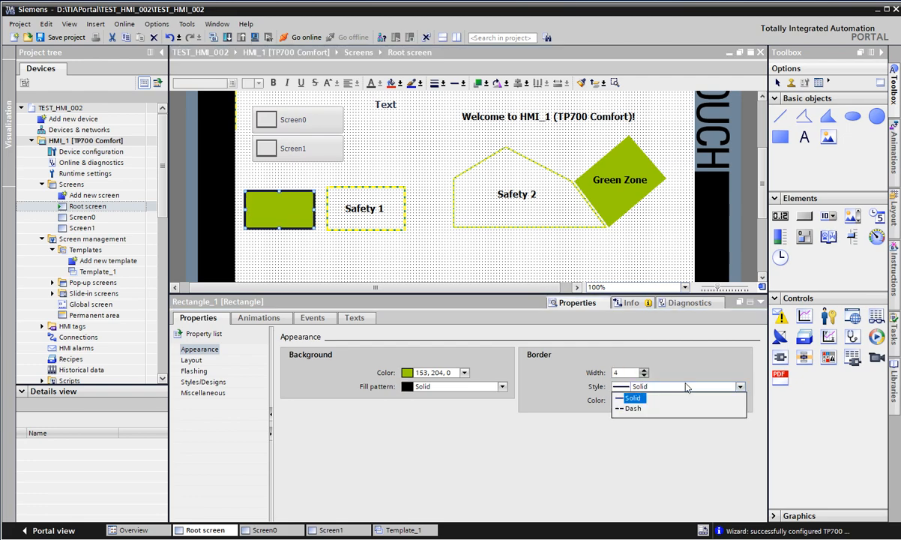
{"action": "left_click", "coordinate": [635, 408]}
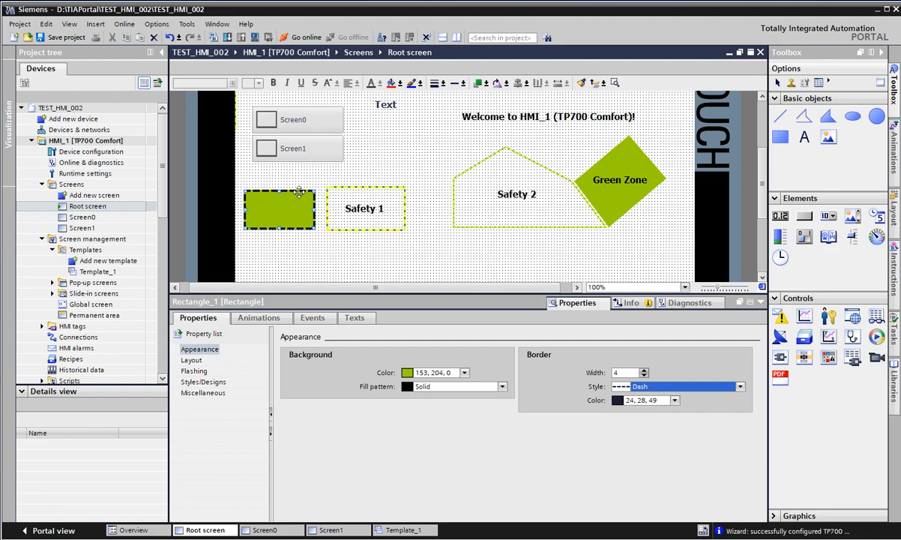
{"action": "left_click", "coordinate": [675, 401]}
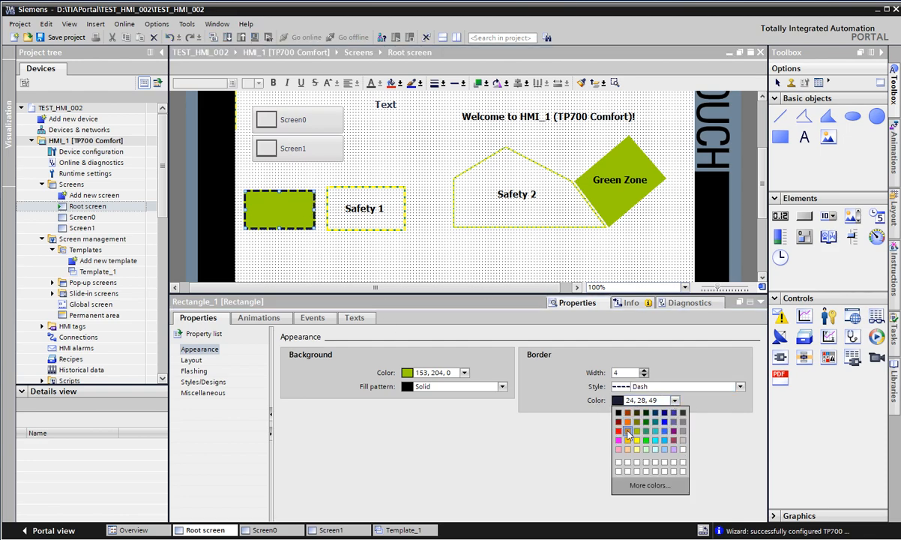
{"action": "left_click", "coordinate": [627, 431]}
{"action": "left_click", "coordinate": [340, 247]}
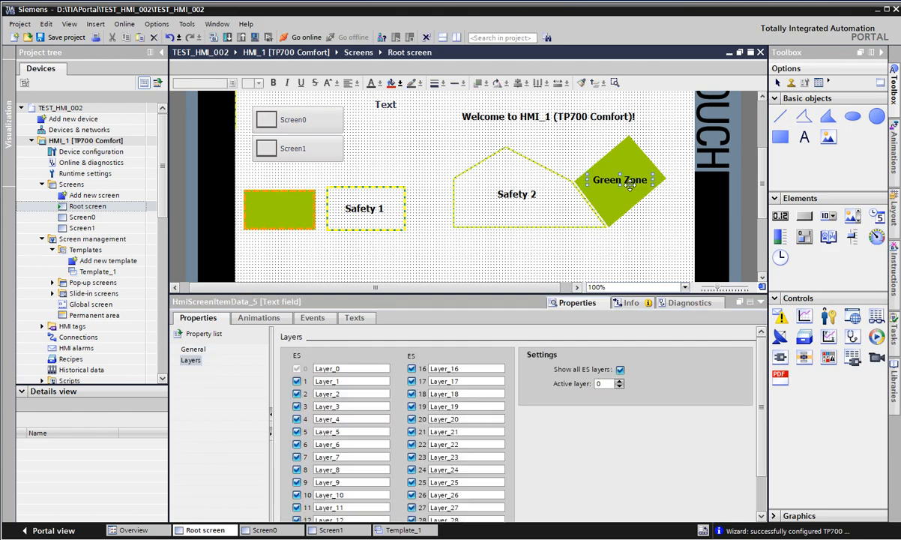
Copy the Green Zone label from the polygon onto the middle of the green rectangle and select the rectangle
{"action": "left_click", "coordinate": [628, 175]}
{"action": "left_click_drag", "start_coordinate": [644, 175], "coordinate": [294, 216]}
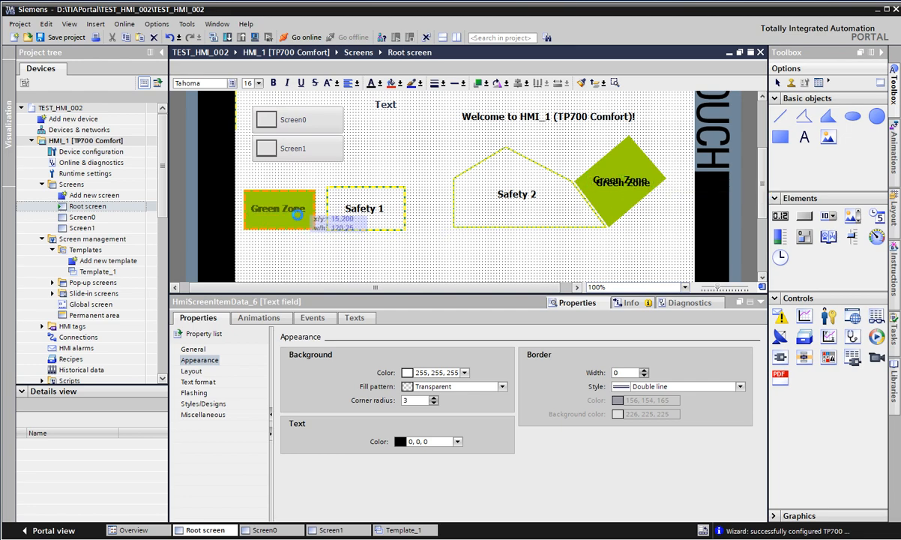
{"action": "left_click", "coordinate": [341, 239]}
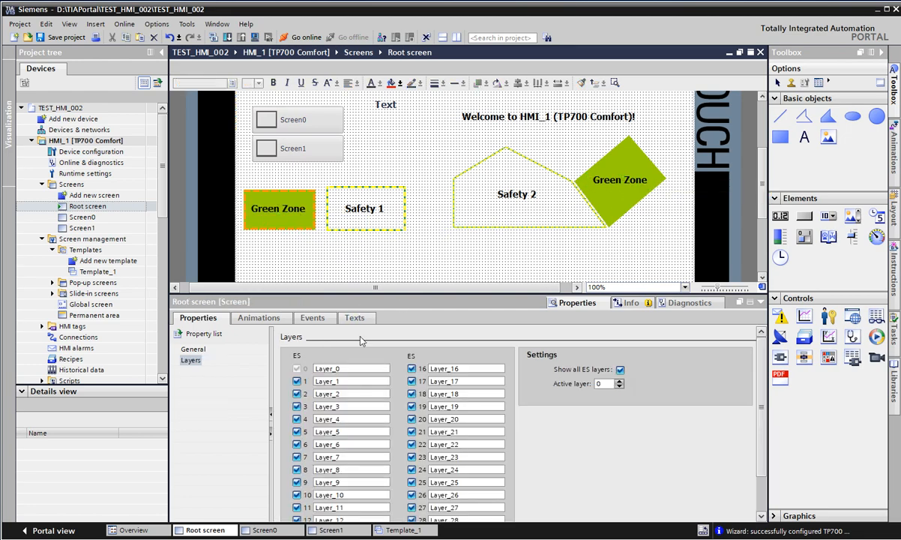
{"action": "left_click", "coordinate": [287, 209]}
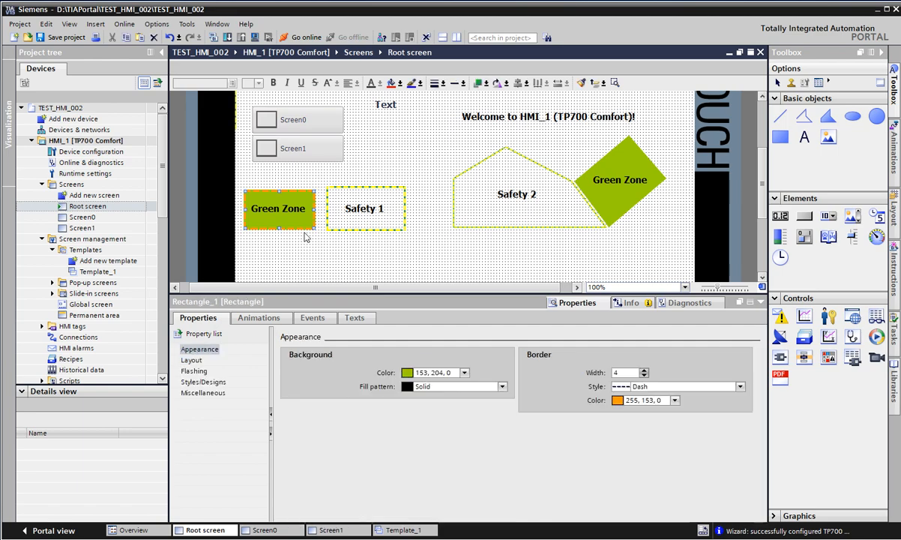
Review the layout settings of the green rectangle, the green polygon and the Safety 2 outline
{"action": "left_click", "coordinate": [192, 361]}
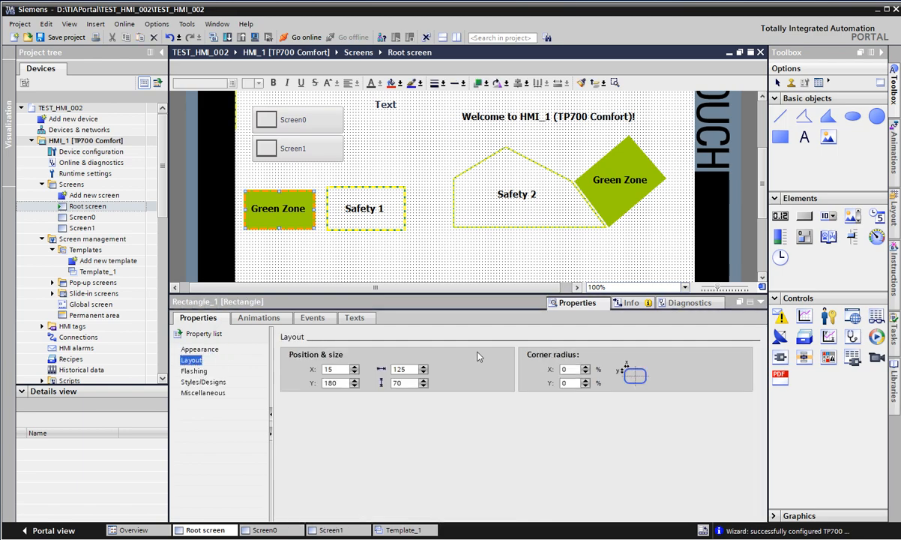
{"action": "left_click", "coordinate": [578, 134]}
{"action": "left_click", "coordinate": [622, 155]}
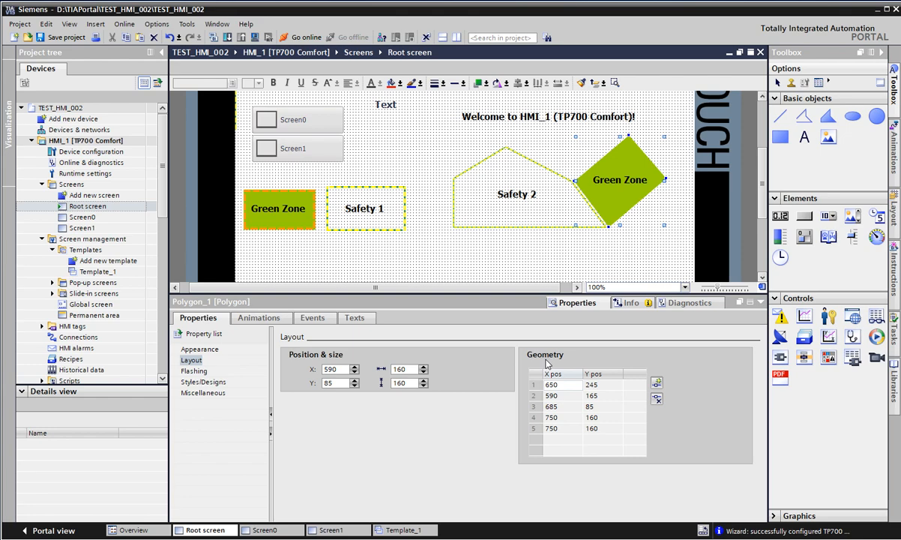
{"action": "left_click", "coordinate": [544, 226]}
{"action": "left_click", "coordinate": [615, 196]}
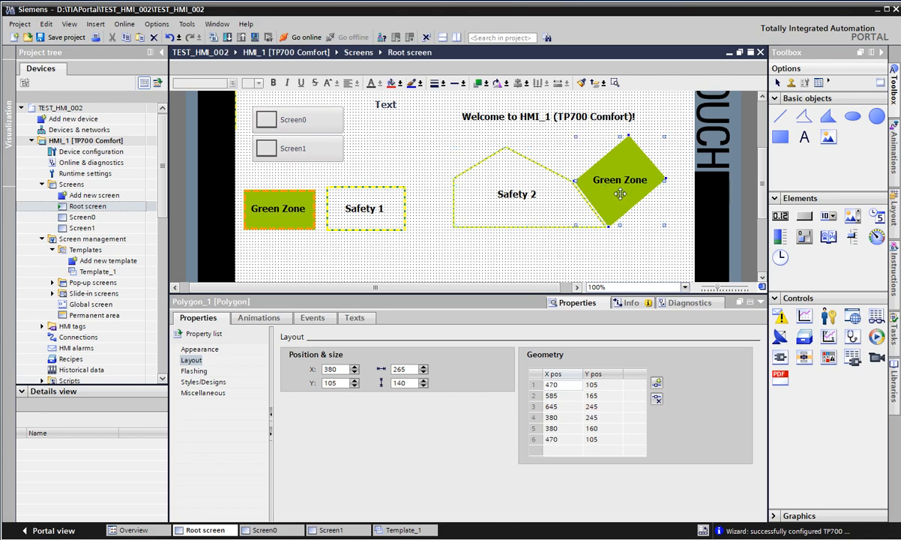
Set the green rectangle's corner radius to 50% in both X and Y
{"action": "left_click", "coordinate": [294, 219]}
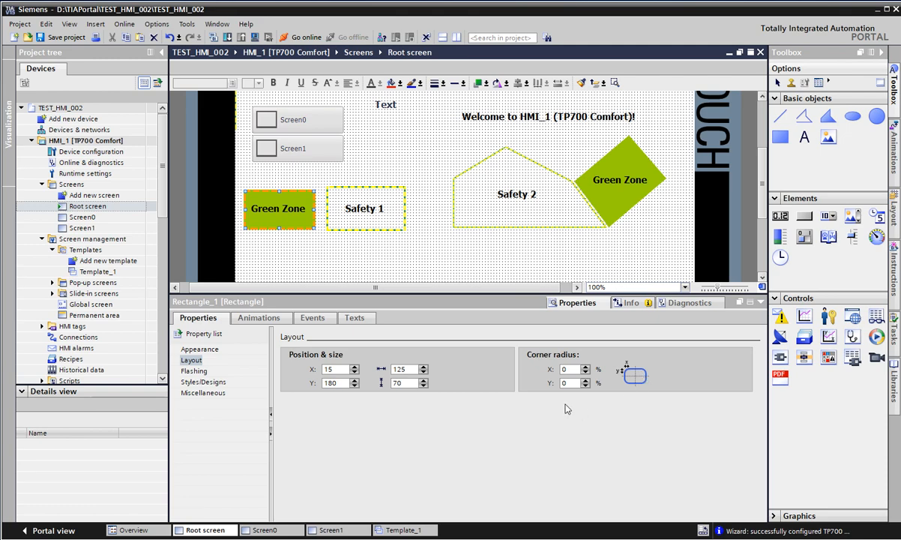
{"action": "left_click_drag", "start_coordinate": [382, 346], "coordinate": [381, 346]}
{"action": "type", "text": "50"}
{"action": "left_click_drag", "start_coordinate": [577, 383], "coordinate": [516, 388]}
{"action": "type", "text": "50"}
{"action": "key", "text": "Return"}
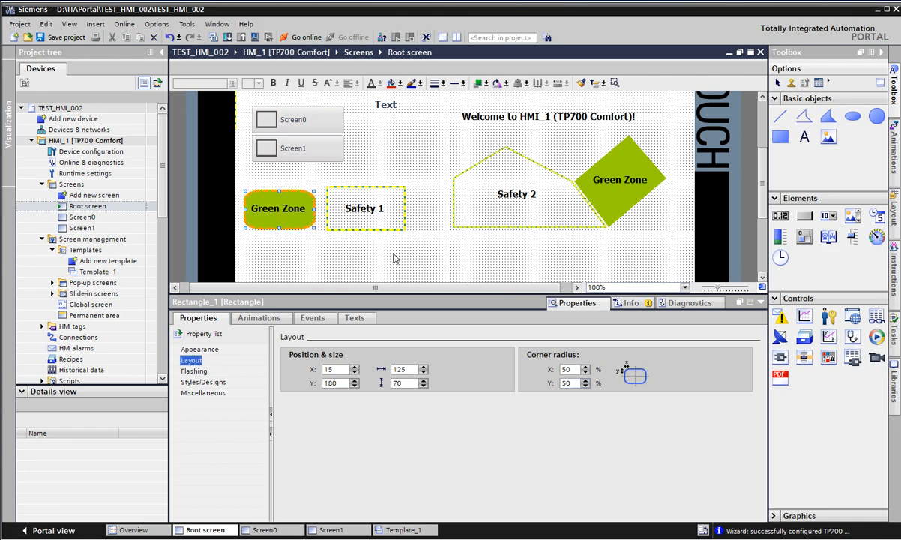
Raise the green rectangle's X and Y corner radius to 100%
{"action": "double_click", "coordinate": [566, 369]}
{"action": "type", "text": "100"}
{"action": "left_click_drag", "start_coordinate": [575, 382], "coordinate": [543, 382]}
{"action": "type", "text": "100"}
{"action": "key", "text": "Return"}
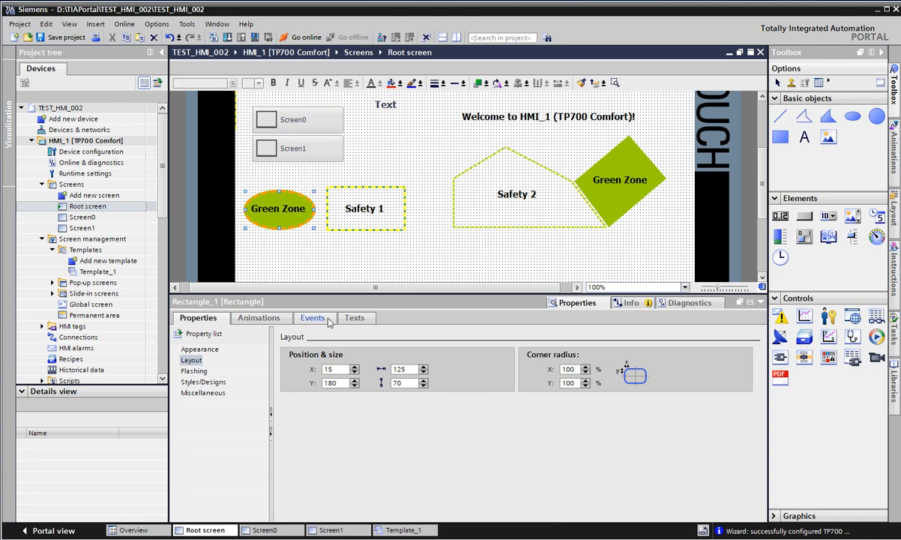
Set the green rectangle's X corner radius to 0%
{"action": "double_click", "coordinate": [574, 369]}
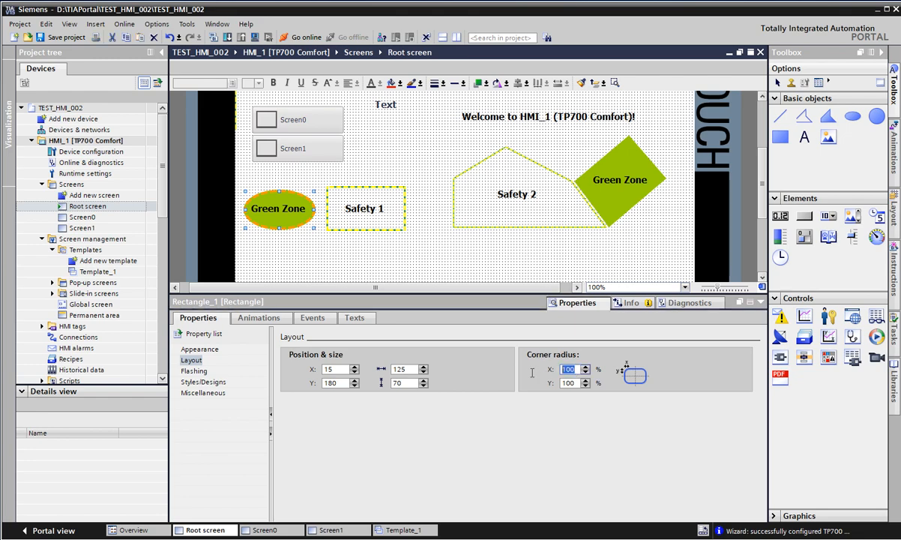
{"action": "type", "text": "0"}
{"action": "key", "text": "Return"}
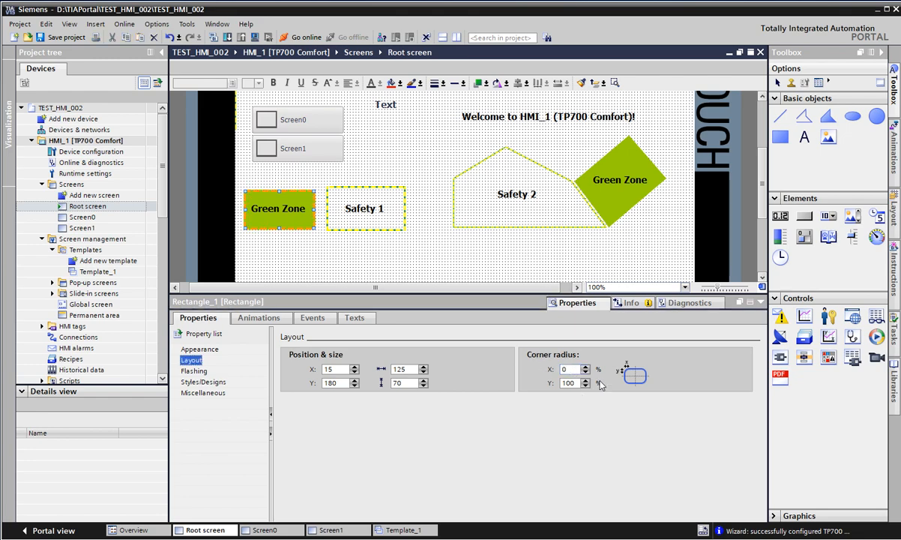
{"action": "double_click", "coordinate": [573, 383]}
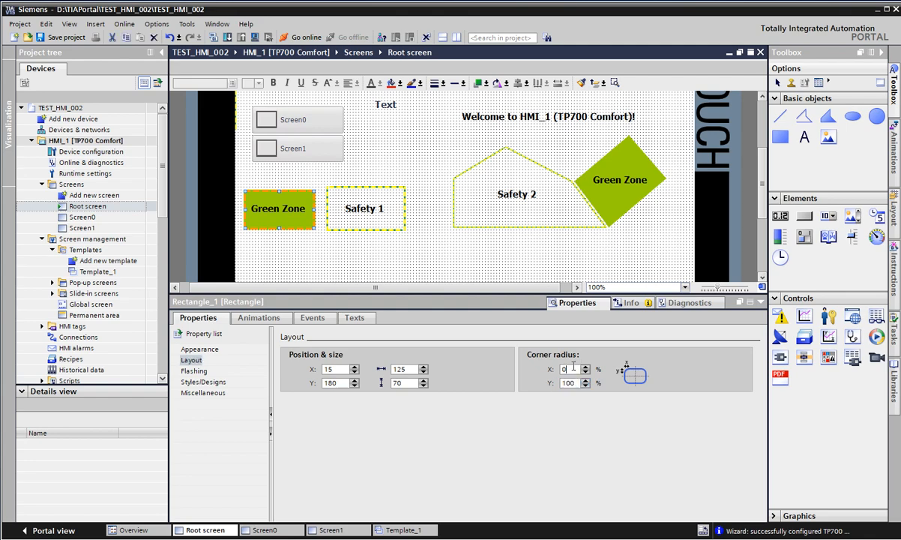
Set both the X and Y corner radius of the green rectangle to 10% and reselect the rectangle
{"action": "double_click", "coordinate": [562, 369]}
{"action": "type", "text": "10"}
{"action": "double_click", "coordinate": [568, 383]}
{"action": "type", "text": "0"}
{"action": "left_click", "coordinate": [387, 242]}
{"action": "left_click", "coordinate": [307, 207]}
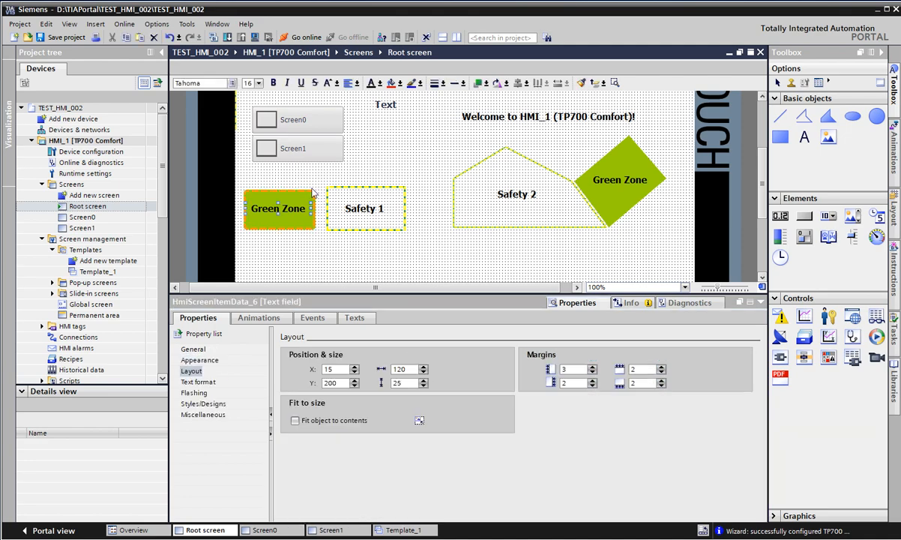
{"action": "left_click", "coordinate": [300, 192]}
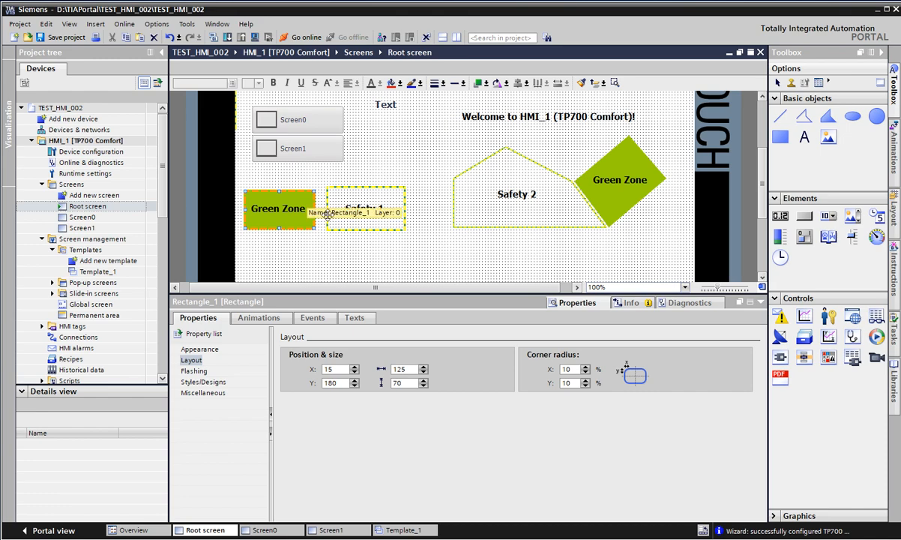
Compare the rounded green rectangle's position, size and corner radius options with the green polygon's geometry table
{"action": "left_click", "coordinate": [413, 383]}
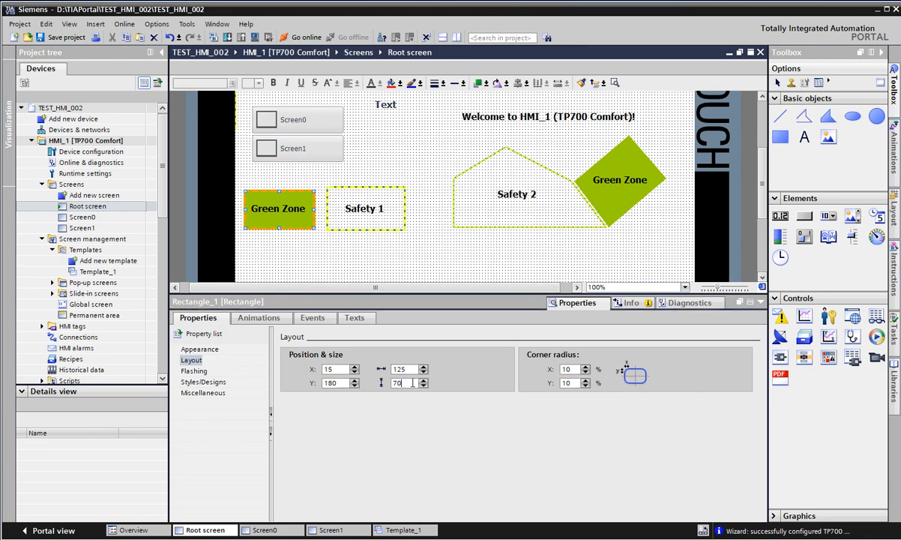
{"action": "left_click", "coordinate": [289, 182]}
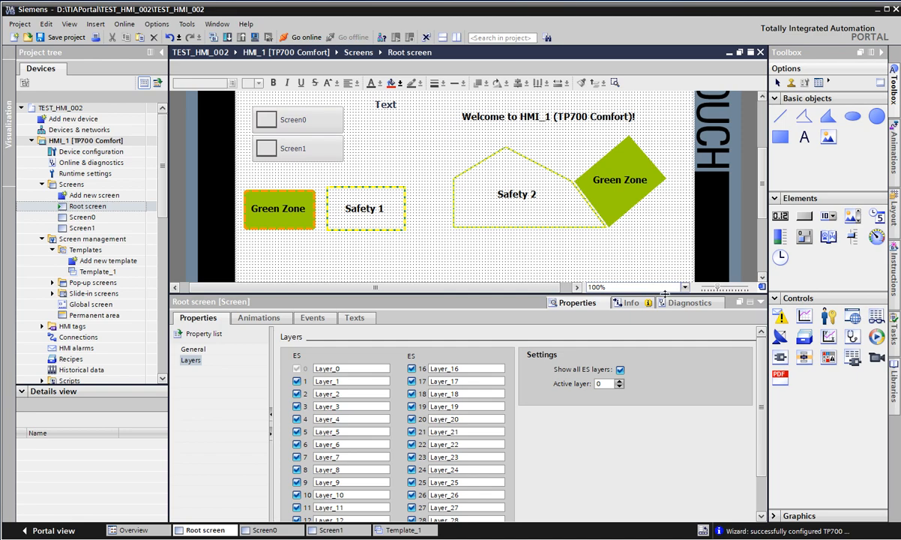
{"action": "left_click", "coordinate": [266, 210]}
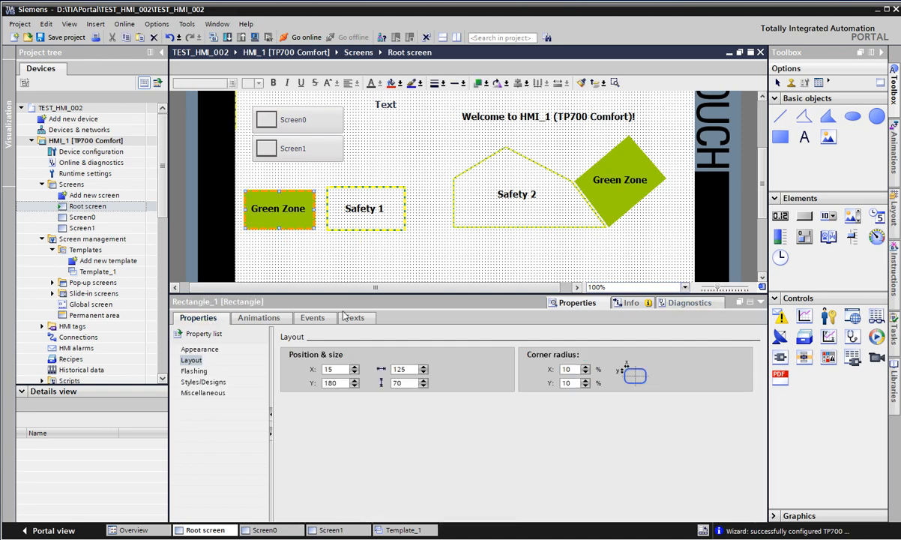
{"action": "left_click", "coordinate": [424, 234]}
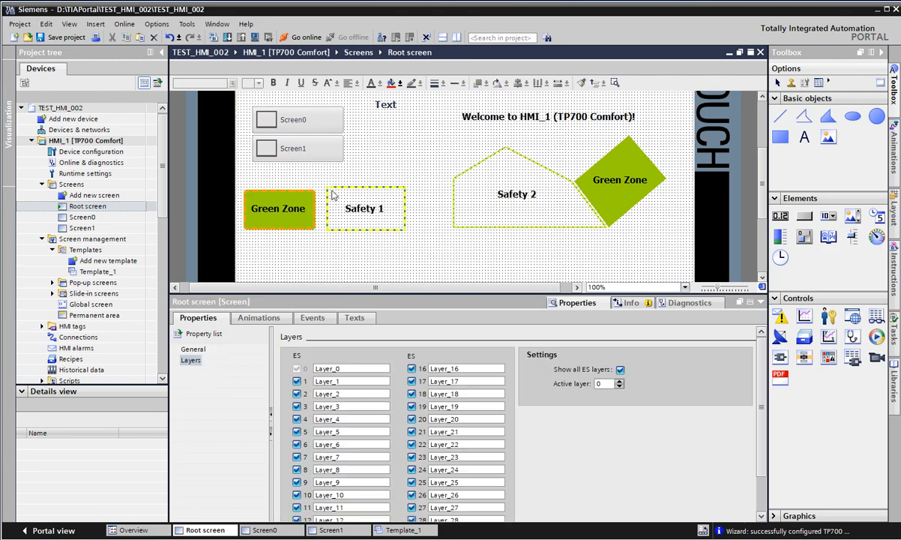
{"action": "left_click", "coordinate": [280, 210]}
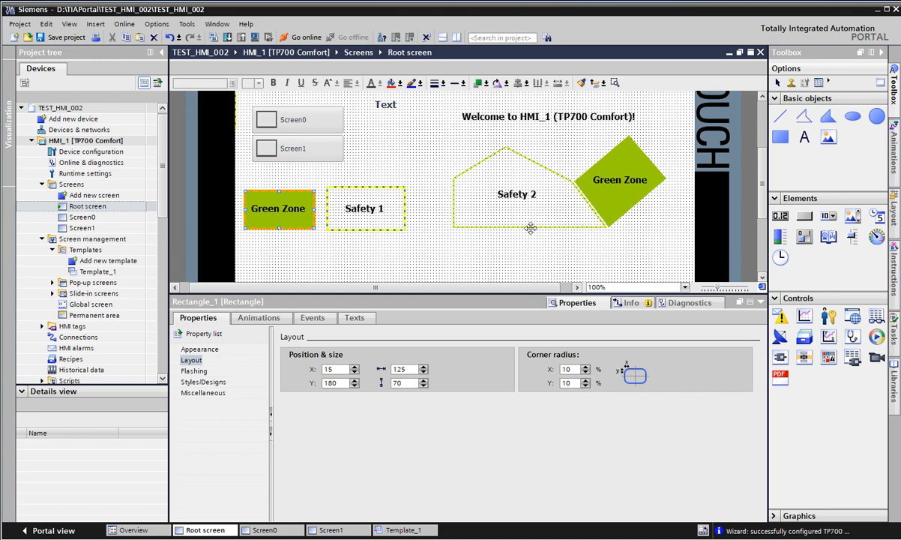
{"action": "left_click", "coordinate": [649, 161]}
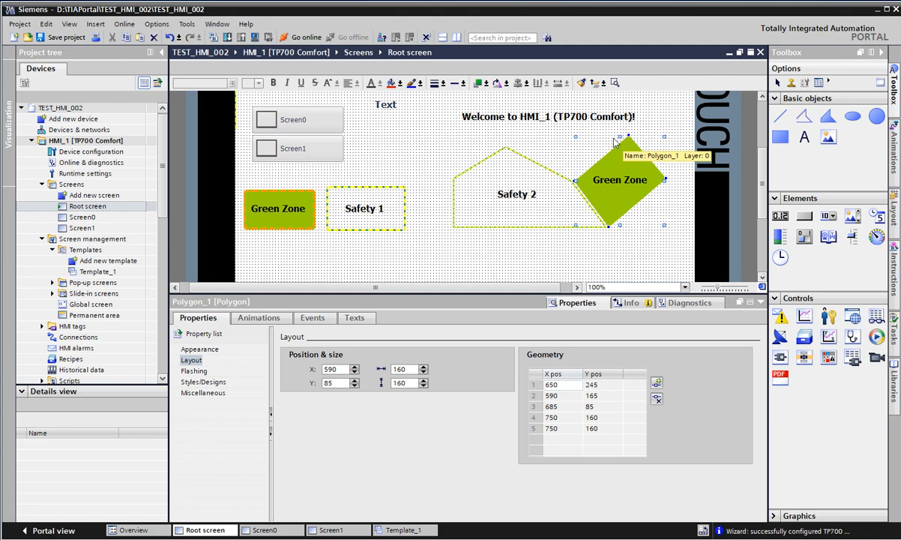
{"action": "left_click", "coordinate": [276, 218]}
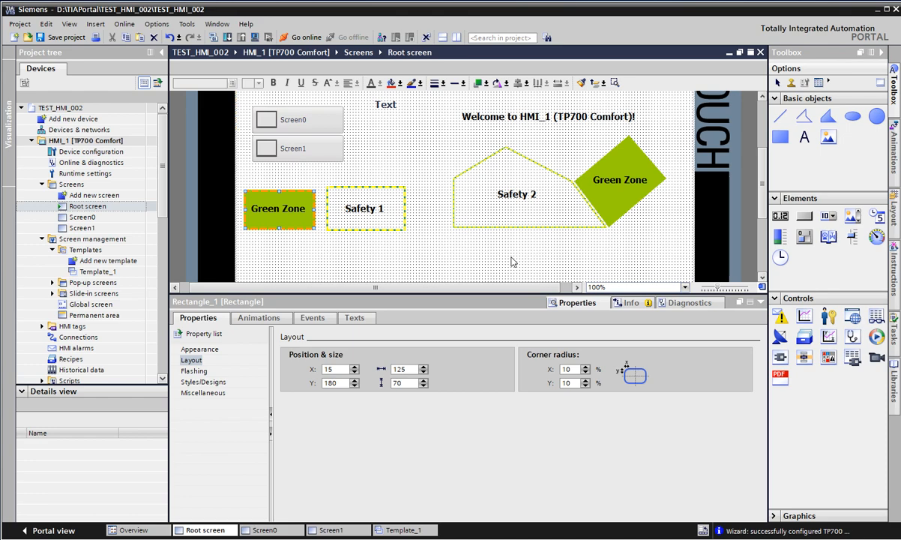
{"action": "left_click", "coordinate": [527, 241]}
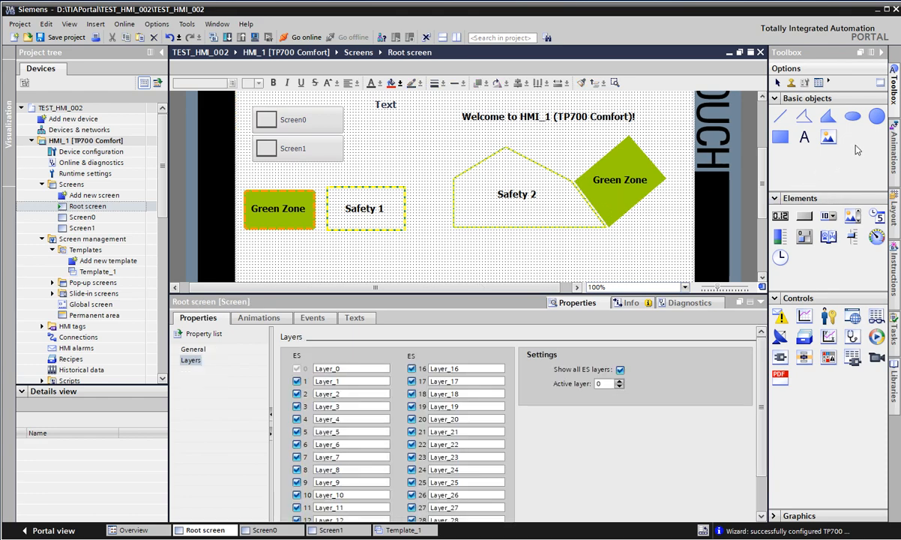
Draw a circle with a radius of about 35 beneath the Text label, beside the Screen1 button, and select it
{"action": "left_click_drag", "start_coordinate": [381, 127], "coordinate": [422, 165]}
{"action": "left_click", "coordinate": [418, 190]}
{"action": "left_click", "coordinate": [400, 156]}
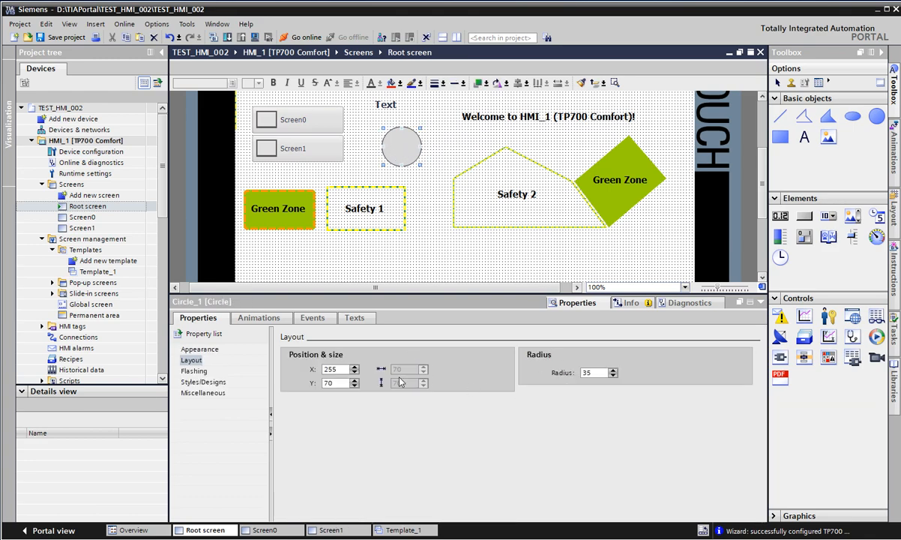
Fill the new circle with color 255, 102, 0 using the Solid fill pattern
{"action": "left_click", "coordinate": [199, 348]}
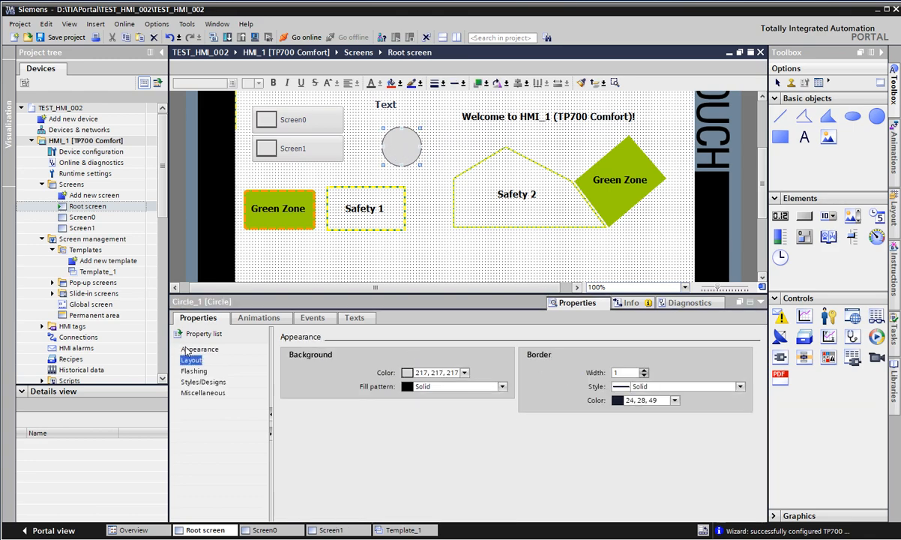
{"action": "left_click", "coordinate": [464, 372]}
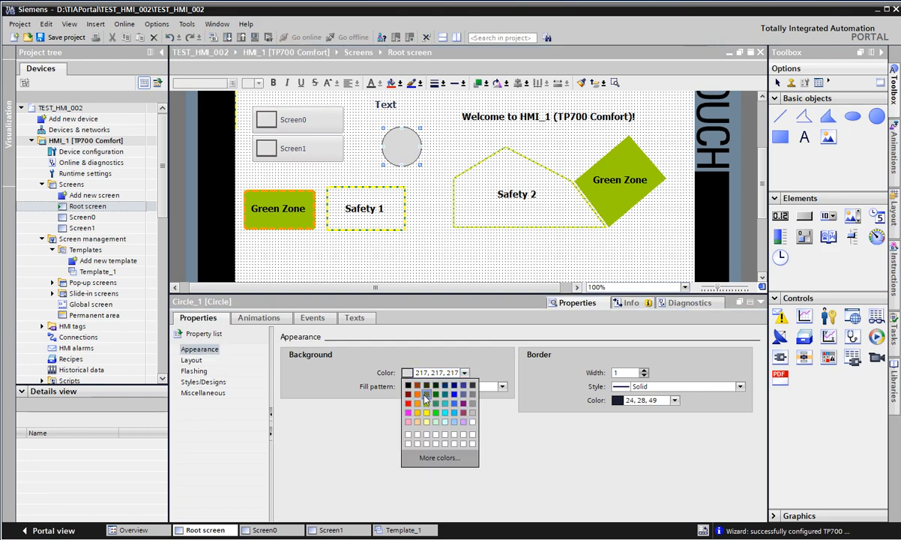
{"action": "left_click", "coordinate": [417, 403]}
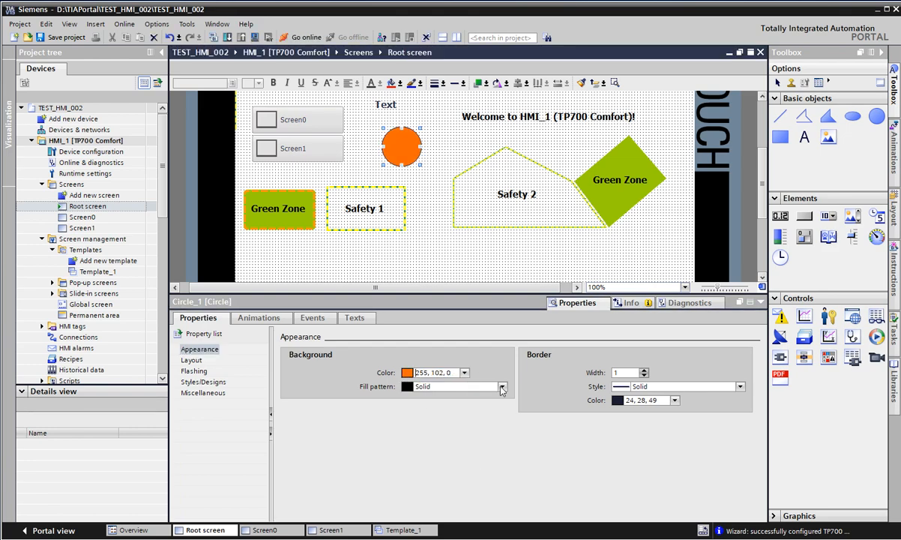
{"action": "left_click", "coordinate": [502, 386]}
{"action": "left_click", "coordinate": [471, 409]}
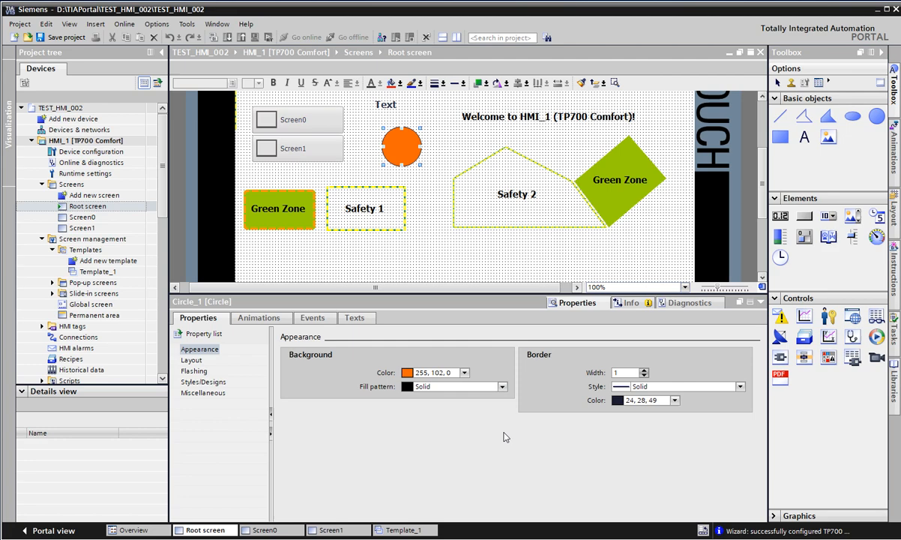
Give the orange circle a border of width 3 with Dash style and color 128, 128, 0
{"action": "left_click", "coordinate": [644, 369]}
{"action": "left_click", "coordinate": [643, 369]}
{"action": "left_click", "coordinate": [643, 370]}
{"action": "left_click", "coordinate": [644, 375]}
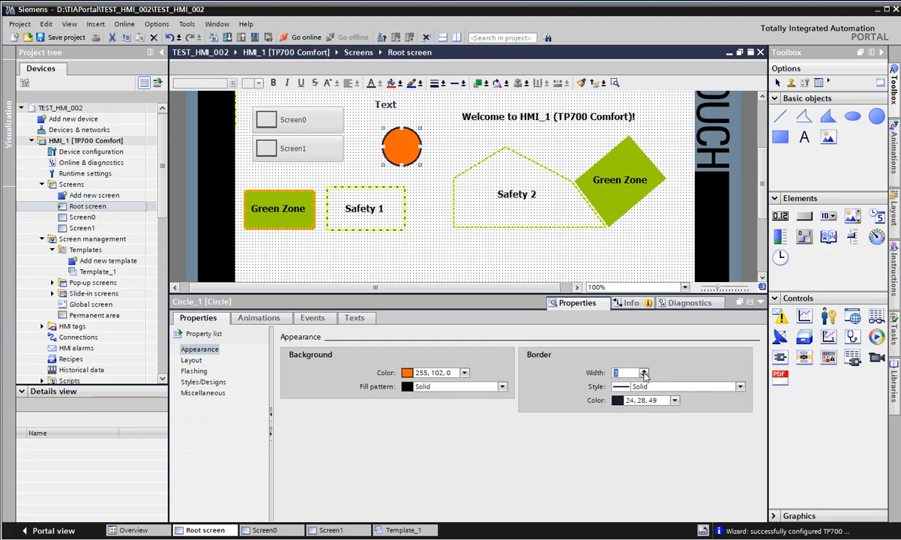
{"action": "left_click", "coordinate": [629, 386]}
{"action": "left_click", "coordinate": [626, 408]}
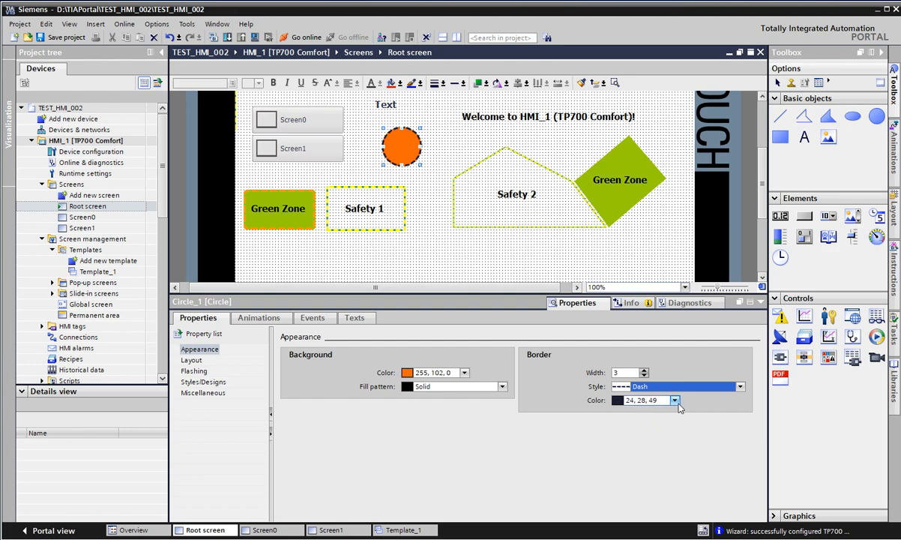
{"action": "left_click", "coordinate": [674, 400]}
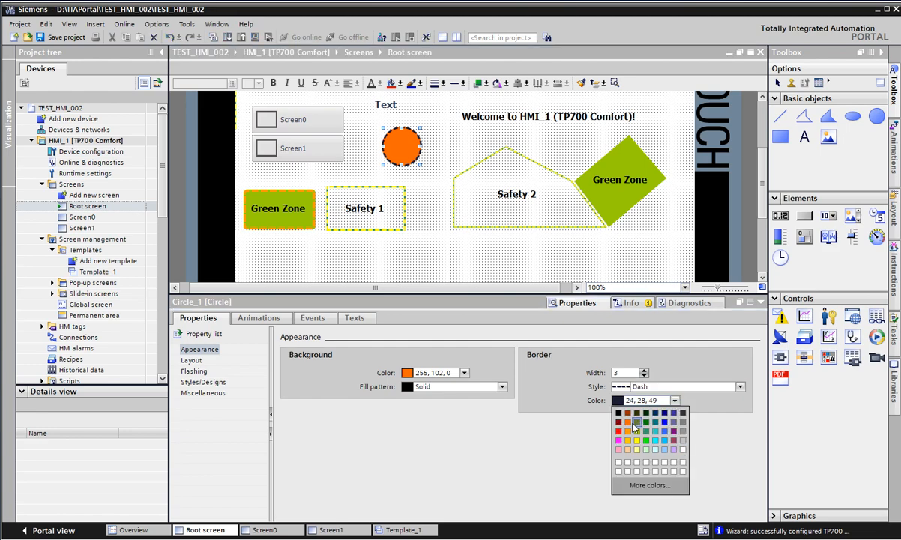
{"action": "left_click", "coordinate": [640, 422]}
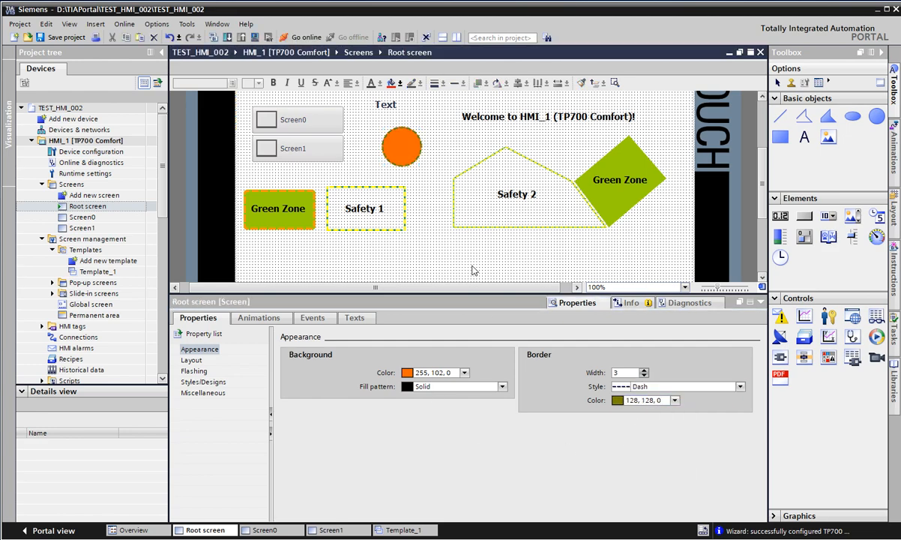
Draw a wide ellipse in the free area below the Safety 2 outline
{"action": "left_click", "coordinate": [472, 268]}
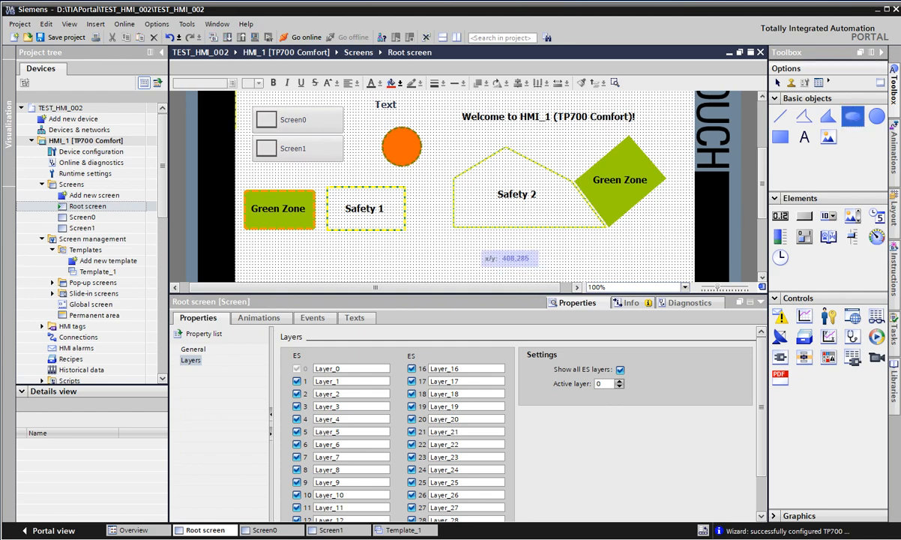
{"action": "mouse_move", "coordinate": [425, 234]}
{"action": "left_mouse_down"}
{"action": "mouse_move", "coordinate": [527, 256]}
{"action": "mouse_move", "coordinate": [528, 267]}
{"action": "left_mouse_up"}
Set the orange circle's radius to 70
{"action": "left_click", "coordinate": [402, 146]}
{"action": "left_click", "coordinate": [202, 361]}
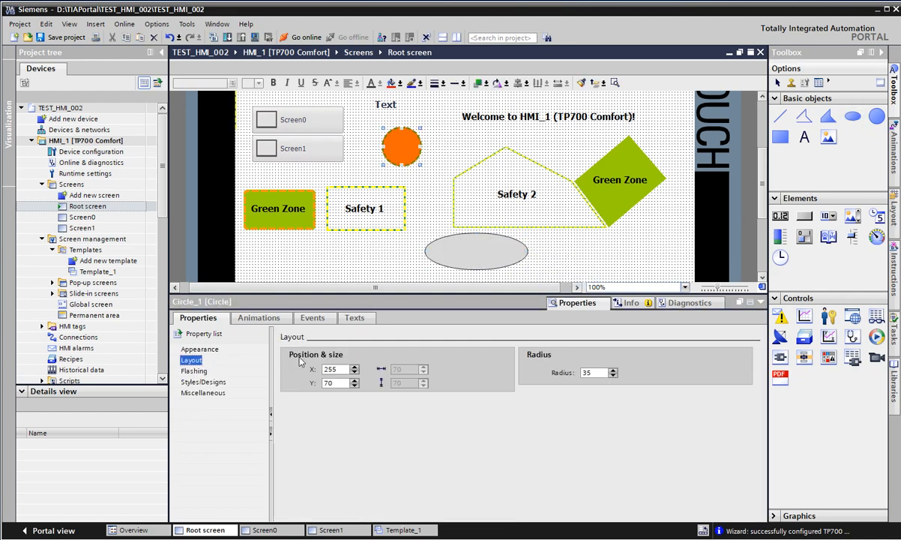
{"action": "left_click", "coordinate": [587, 374]}
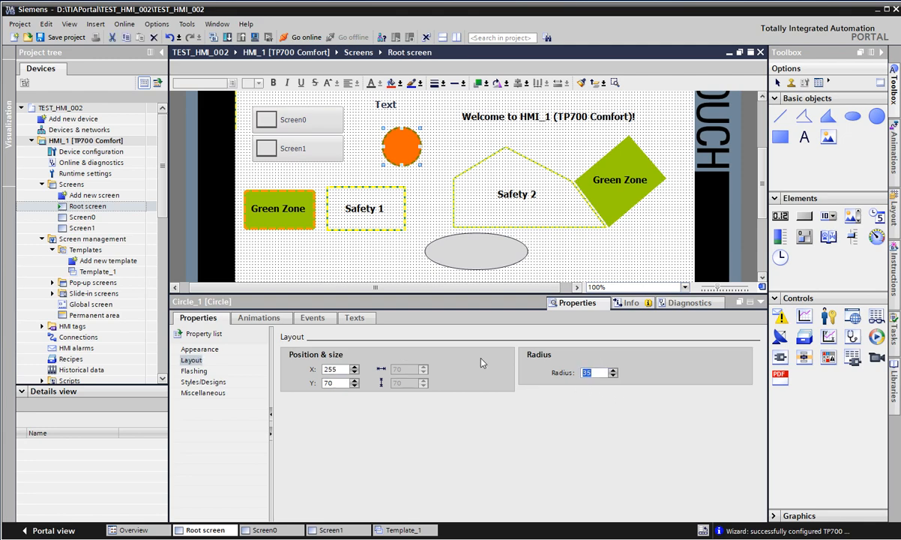
{"action": "type", "text": "70"}
{"action": "key", "text": "Return"}
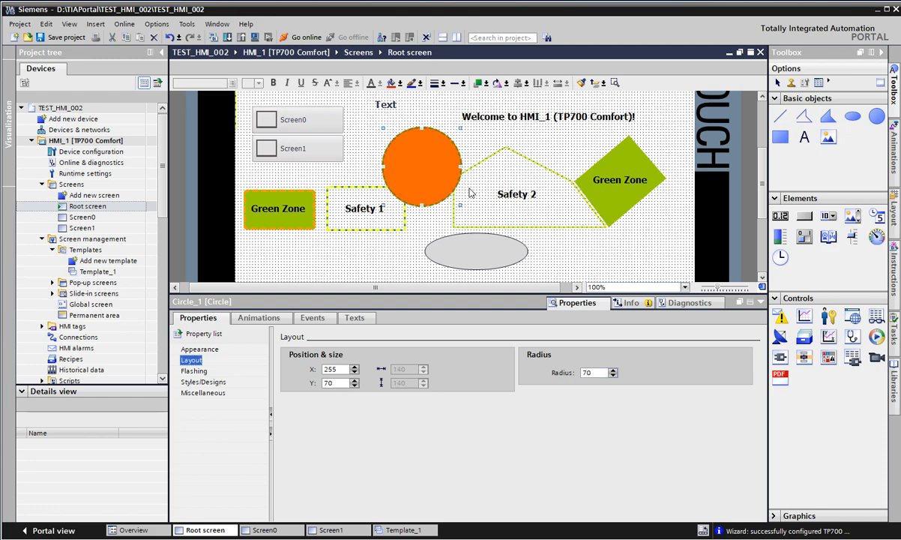
Reduce the orange circle's radius to 10 and deselect it
{"action": "left_click_drag", "start_coordinate": [596, 372], "coordinate": [430, 325]}
{"action": "key", "text": "BackSpace"}
{"action": "type", "text": "10"}
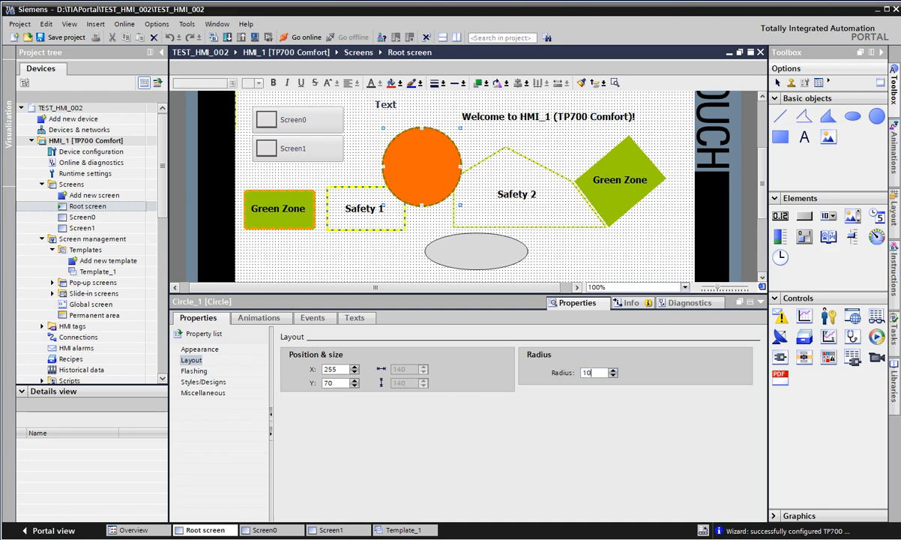
{"action": "key", "text": "Return"}
{"action": "left_click", "coordinate": [417, 153]}
{"action": "left_click", "coordinate": [388, 133]}
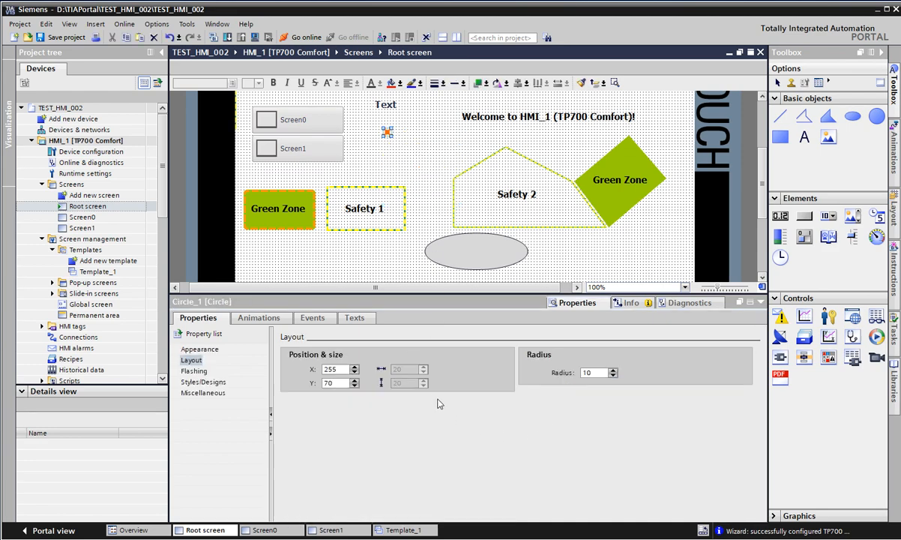
{"action": "left_click", "coordinate": [395, 159]}
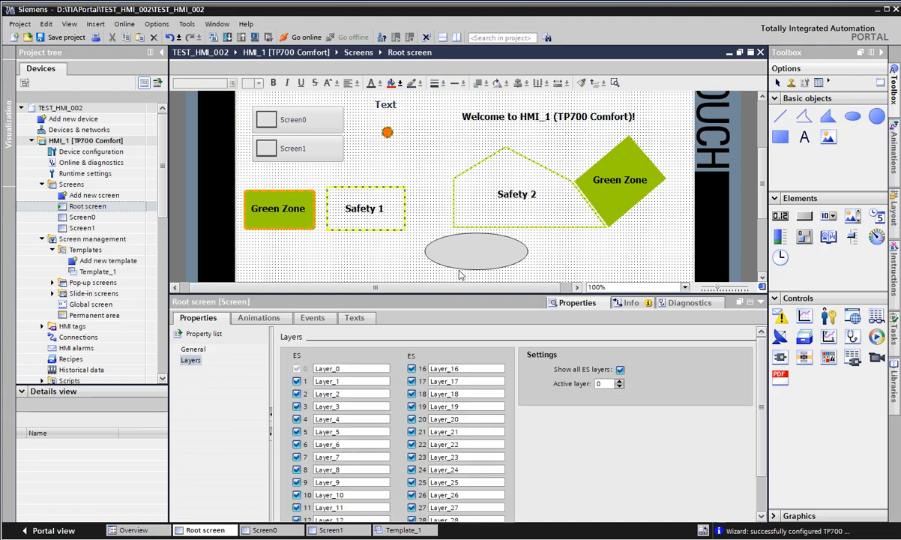
Move the ellipse a little to the left and set its background color to 0, 128, 0
{"action": "left_click", "coordinate": [521, 246]}
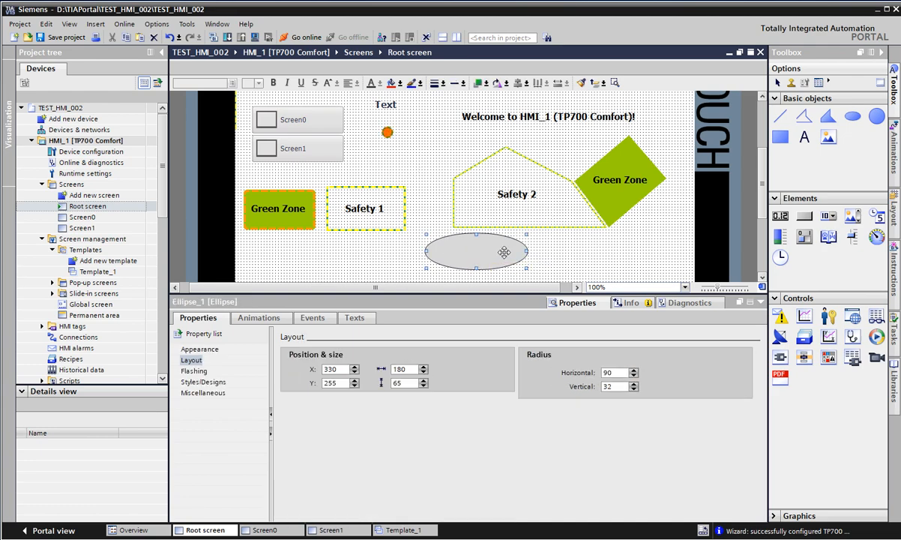
{"action": "left_click", "coordinate": [203, 349]}
{"action": "left_click_drag", "start_coordinate": [478, 241], "coordinate": [439, 243]}
{"action": "double_click", "coordinate": [450, 371]}
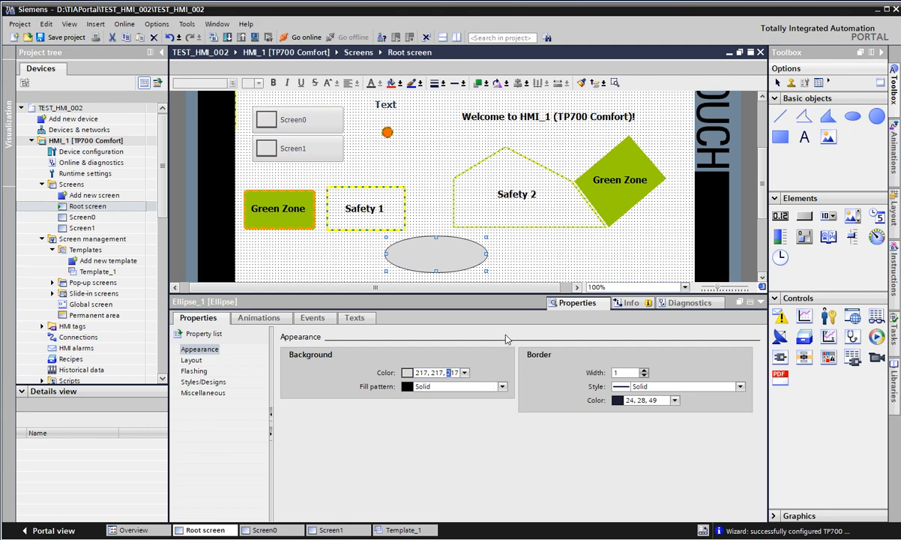
{"action": "left_click", "coordinate": [465, 372]}
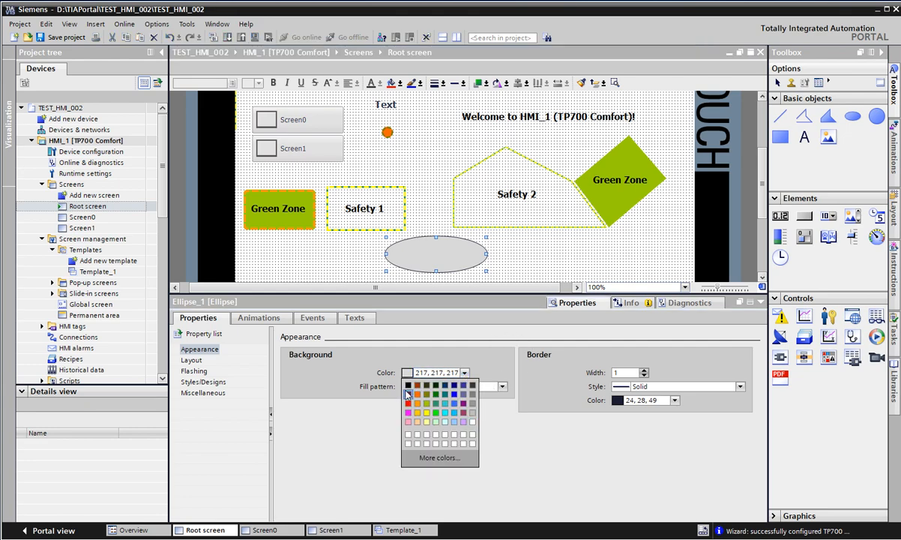
{"action": "left_click", "coordinate": [436, 402]}
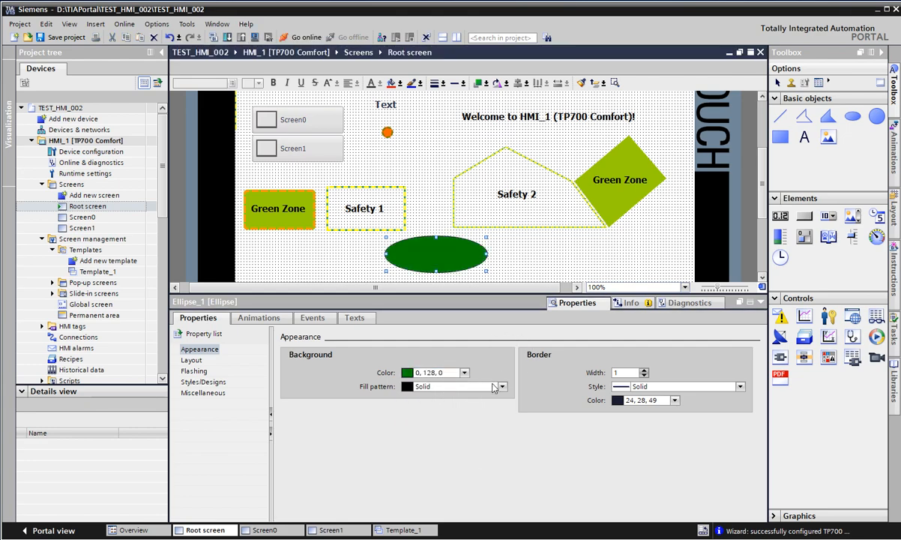
Set the ellipse's fill pattern to Transparent and shift it slightly to the right
{"action": "left_click", "coordinate": [501, 386]}
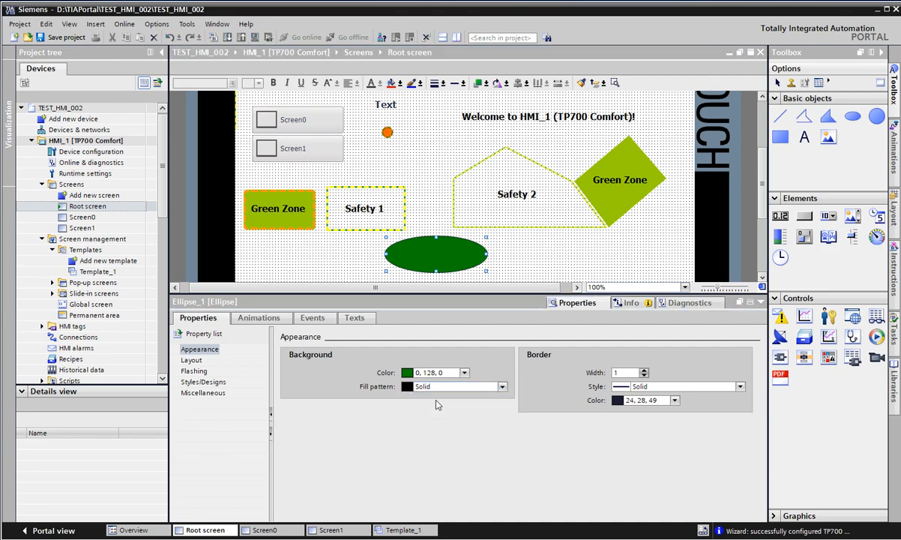
{"action": "left_click", "coordinate": [433, 398]}
{"action": "left_click", "coordinate": [473, 225]}
{"action": "left_click", "coordinate": [472, 240]}
{"action": "left_click_drag", "start_coordinate": [477, 243], "coordinate": [491, 244]}
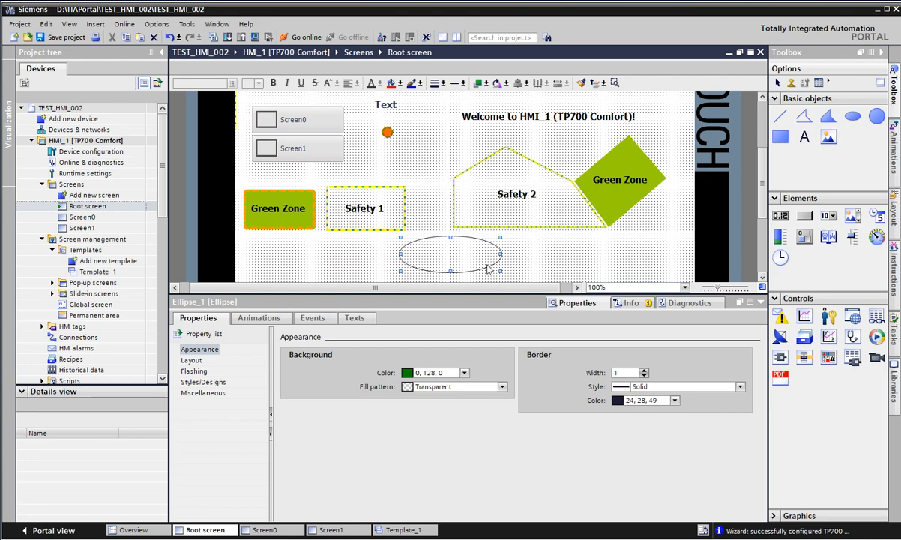
{"action": "left_click", "coordinate": [575, 238]}
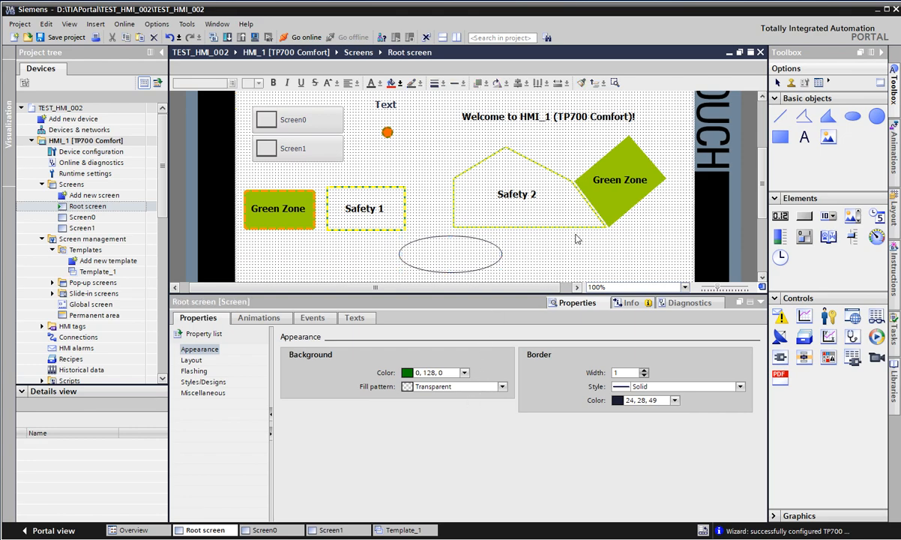
Set the ellipse's border width to 2 and its border style to Dash
{"action": "left_click", "coordinate": [495, 245]}
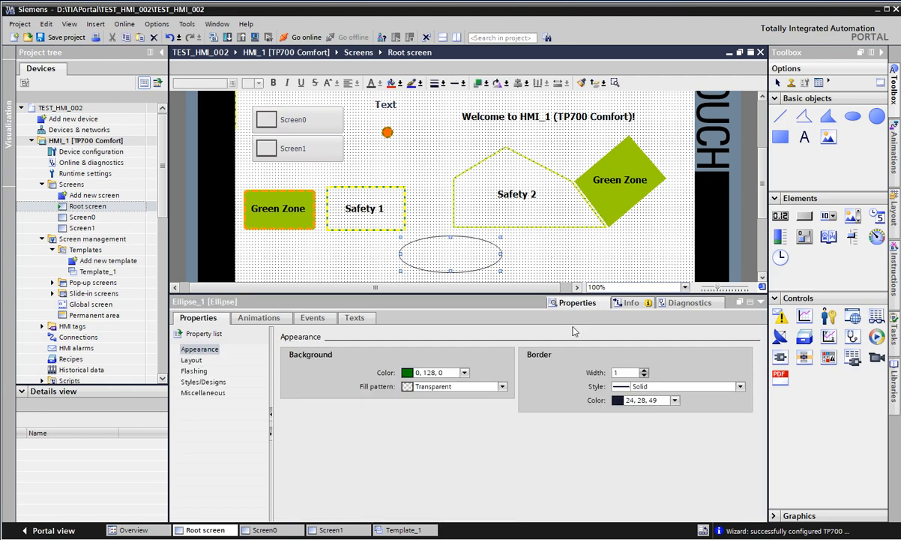
{"action": "left_click", "coordinate": [643, 370]}
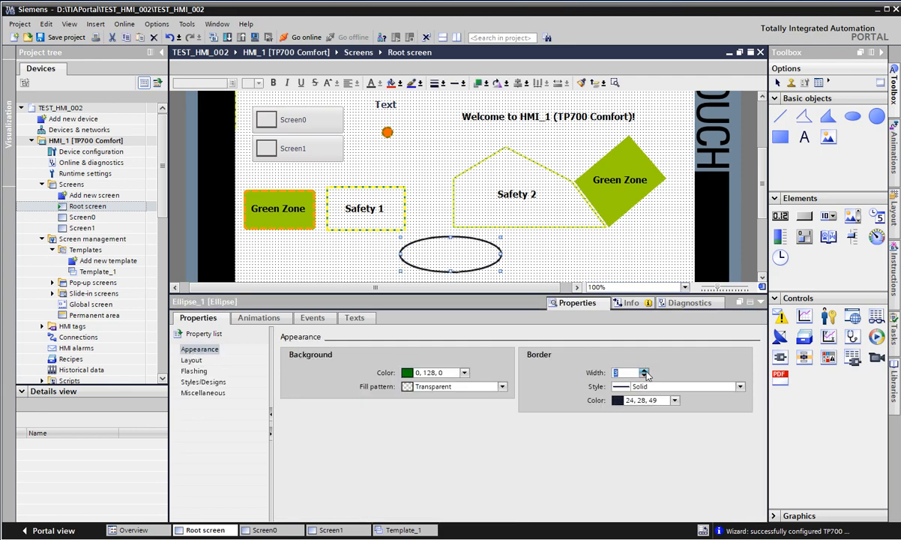
{"action": "left_click", "coordinate": [662, 387]}
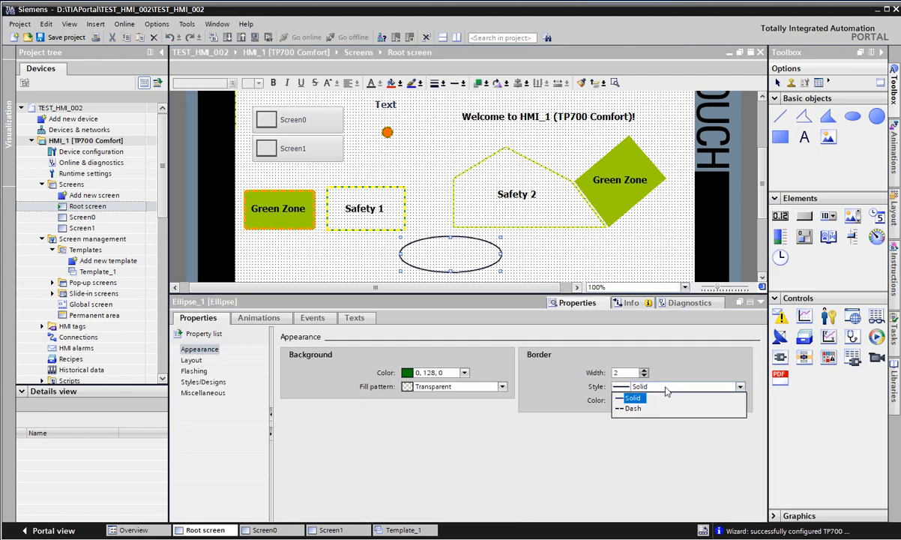
{"action": "left_click", "coordinate": [643, 406]}
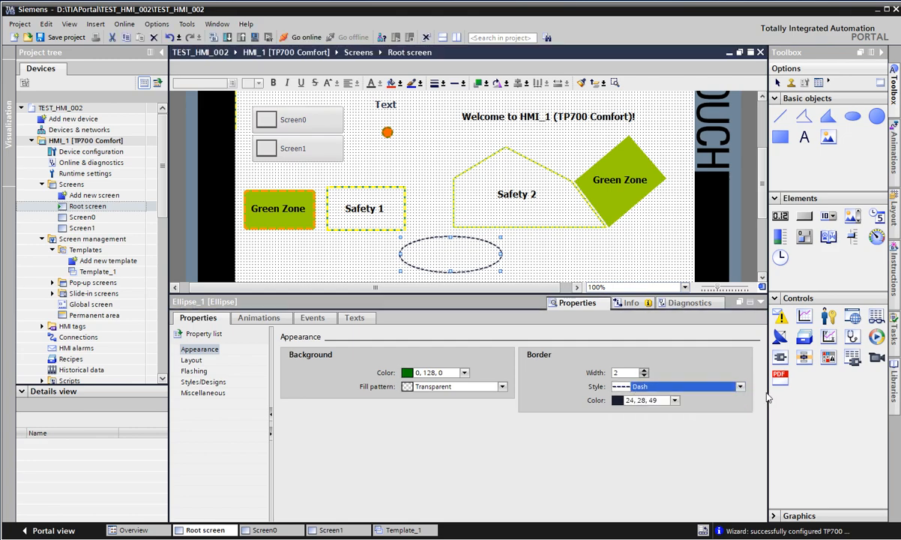
Set the ellipse's border style to Solid and its border color to 0, 0, 0
{"action": "left_click", "coordinate": [740, 387]}
{"action": "left_click", "coordinate": [643, 397]}
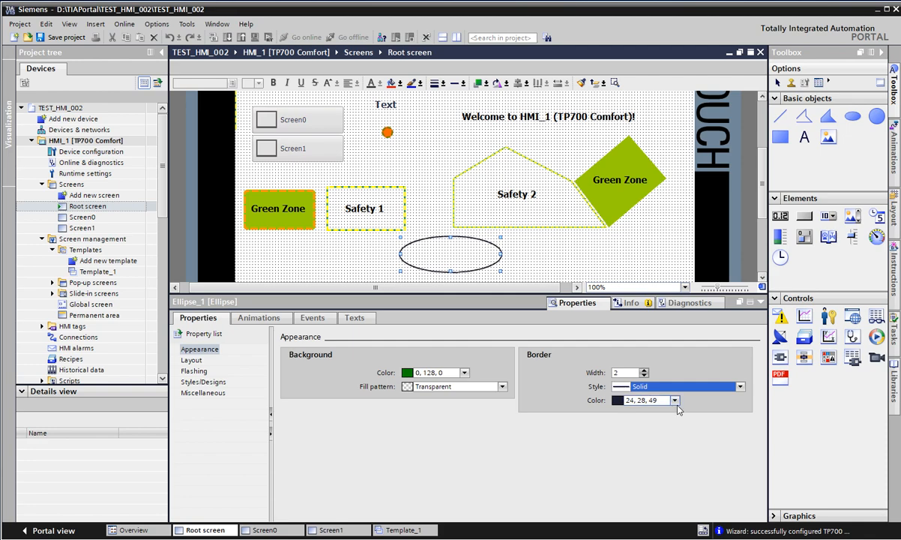
{"action": "left_click", "coordinate": [641, 400]}
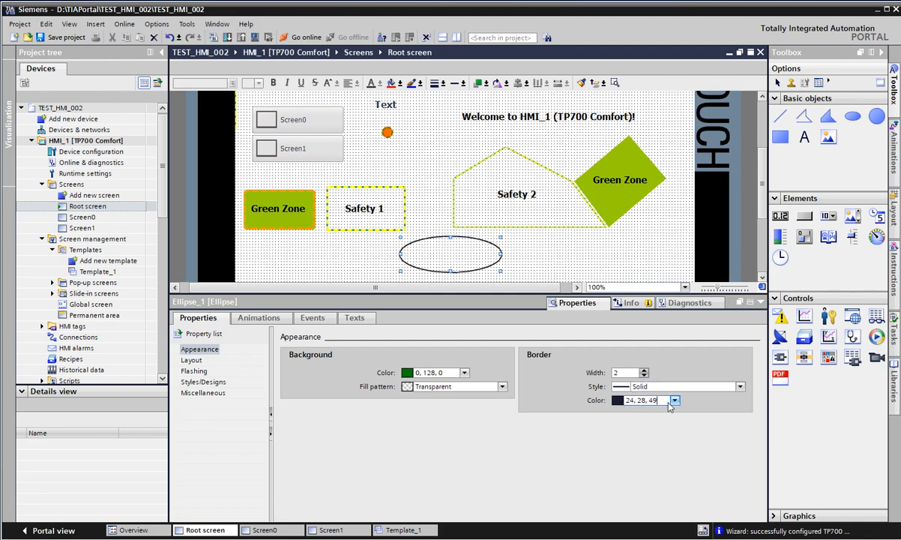
{"action": "left_click", "coordinate": [674, 401]}
{"action": "left_click", "coordinate": [622, 414]}
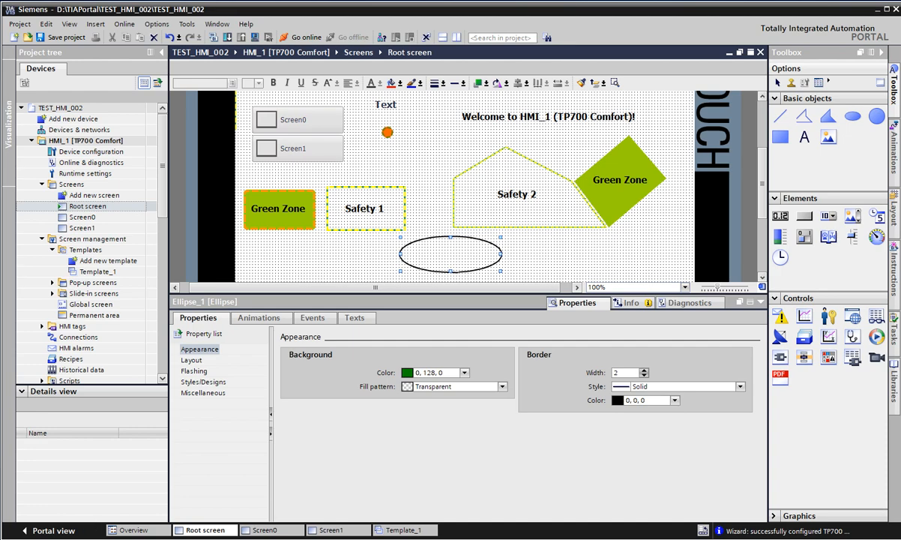
Switch to the web browser on the Naver home page, reposition its window and activate the search field
{"action": "left_click", "coordinate": [247, 538]}
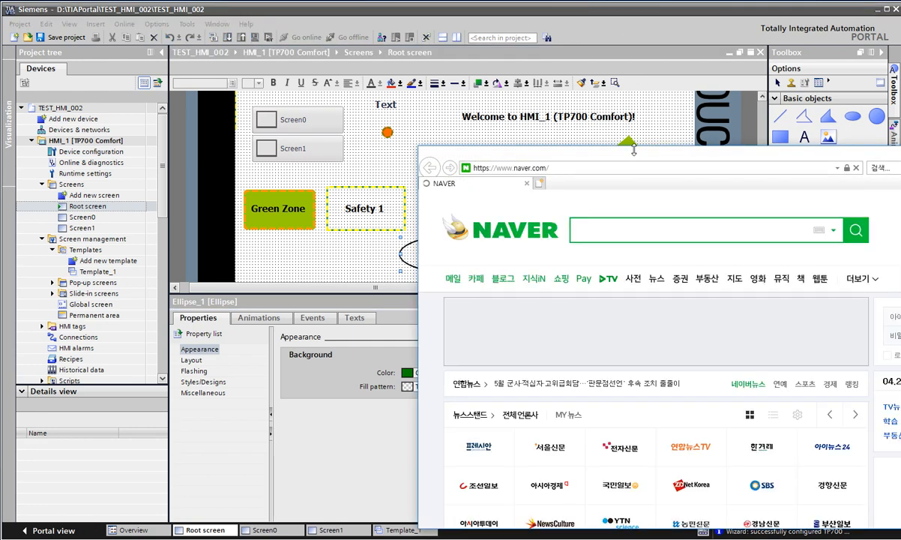
{"action": "left_click", "coordinate": [638, 166]}
{"action": "left_click_drag", "start_coordinate": [652, 157], "coordinate": [729, 119]}
{"action": "left_click", "coordinate": [705, 151]}
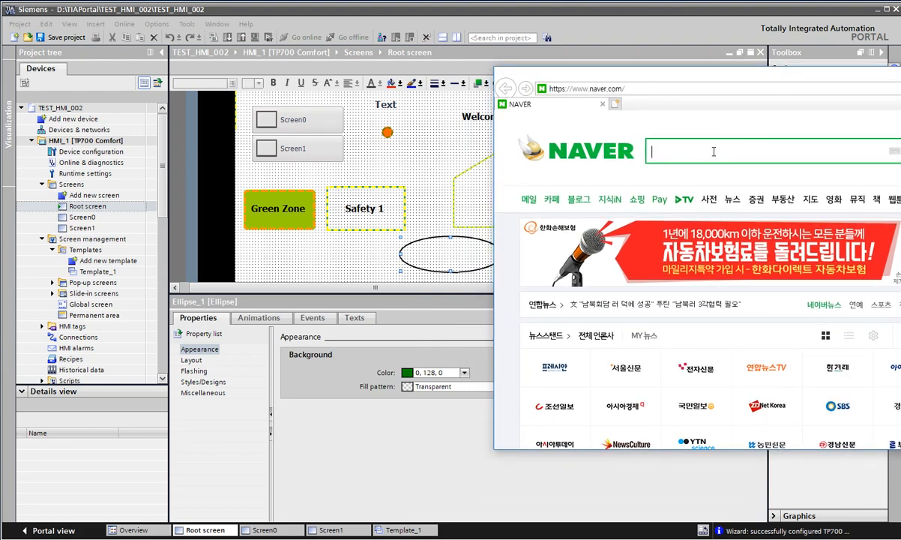
{"action": "type", "text": "ㅆㄱ무림"}
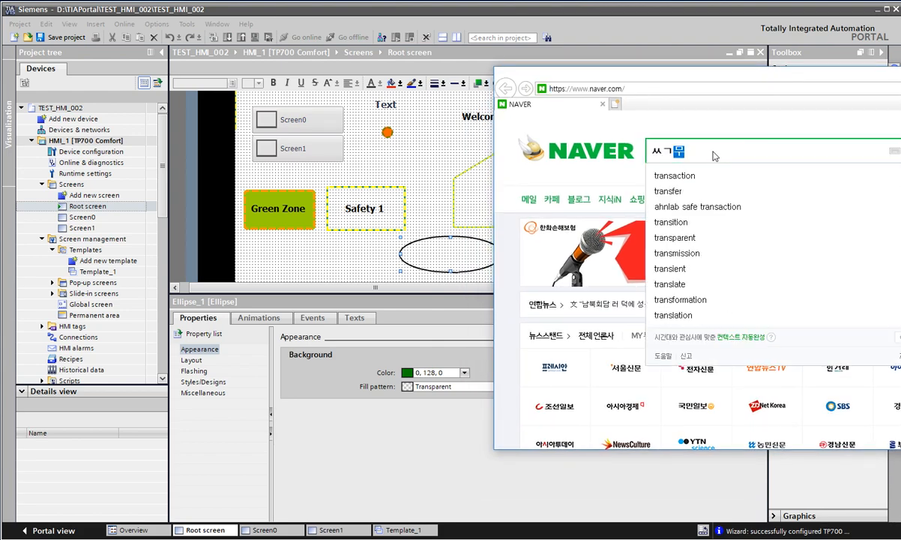
{"action": "type", "text": "ㄱ둣"}
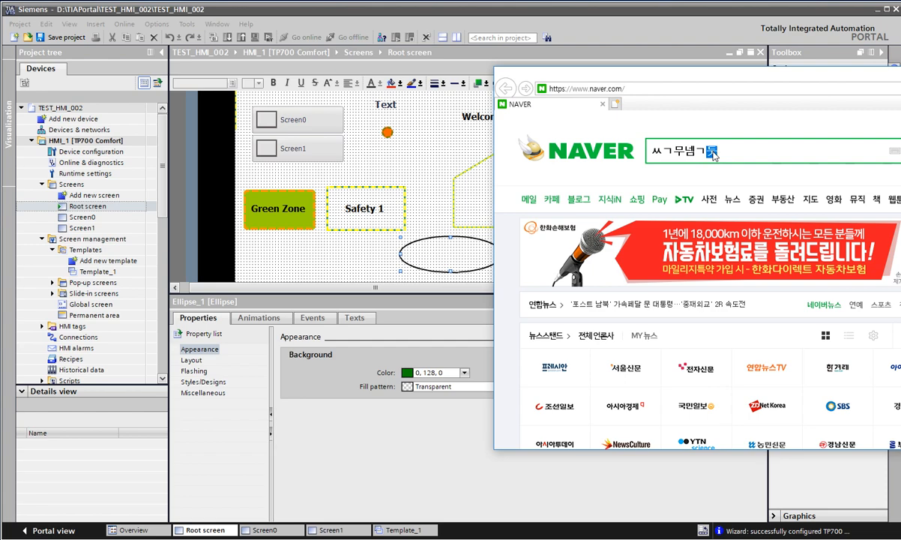
{"action": "key", "text": "BackSpace"}
{"action": "key", "text": "BackSpace"}
{"action": "key", "text": "BackSpace"}
{"action": "key", "text": "BackSpace"}
{"action": "key", "text": "BackSpace"}
{"action": "key", "text": "BackSpace"}
{"action": "key", "text": "BackSpace"}
{"action": "key", "text": "BackSpace"}
Search Naver for "transparent" and move the browser window so the dictionary results can be read
{"action": "type", "text": "t"}
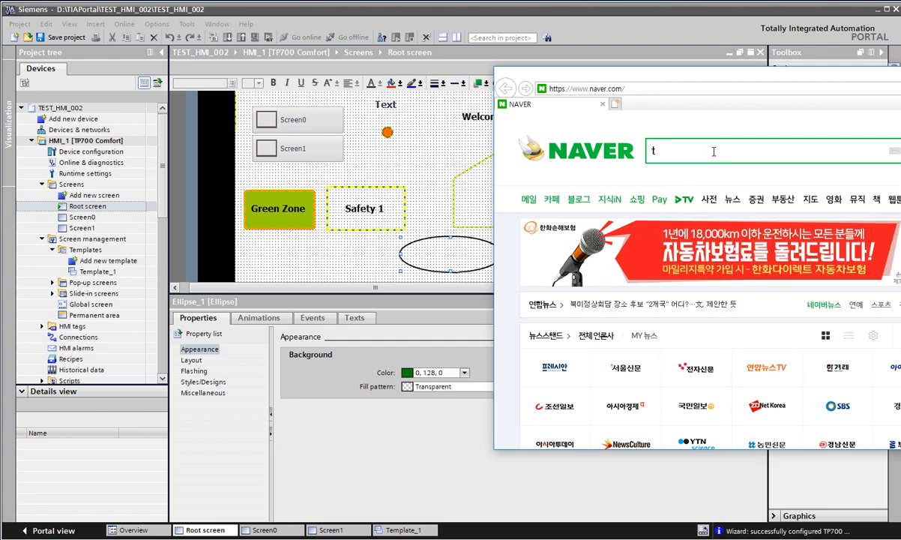
{"action": "type", "text": "ransparent"}
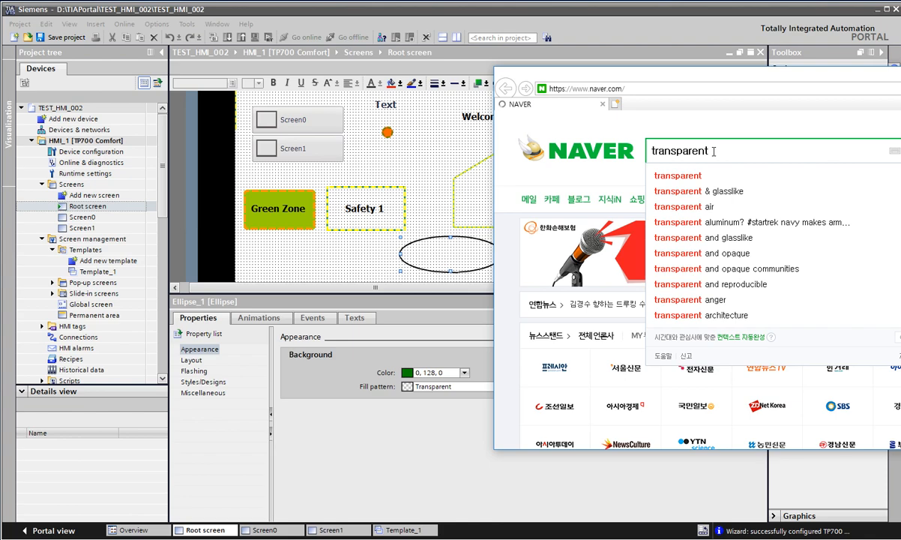
{"action": "key", "text": "Return"}
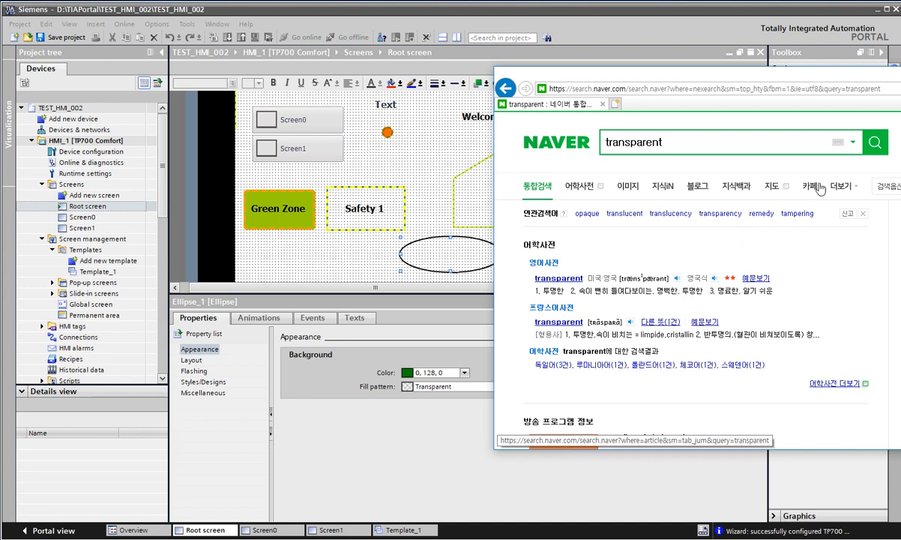
{"action": "left_click_drag", "start_coordinate": [877, 75], "coordinate": [710, 66]}
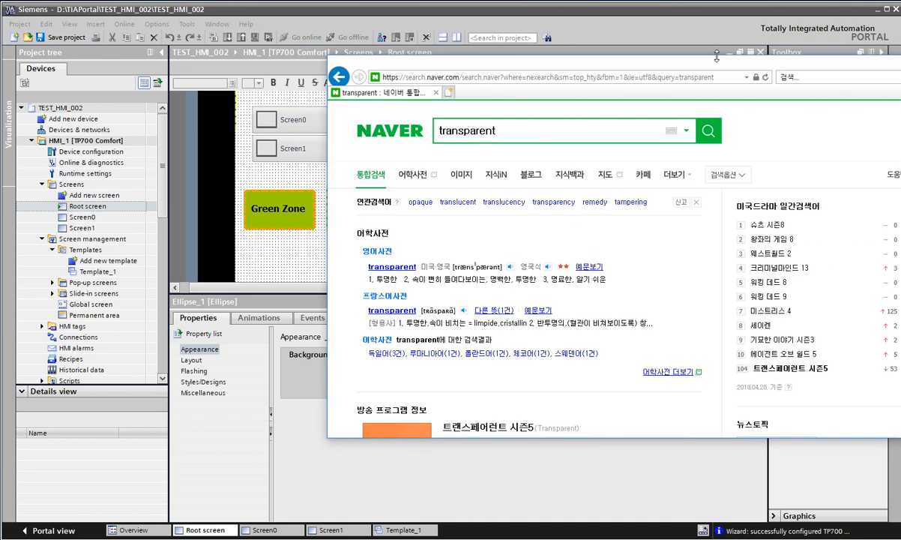
Return to TIA Portal and inspect the ellipse and the Green Zone diamond on the root screen
{"action": "key", "text": "alt+Tab"}
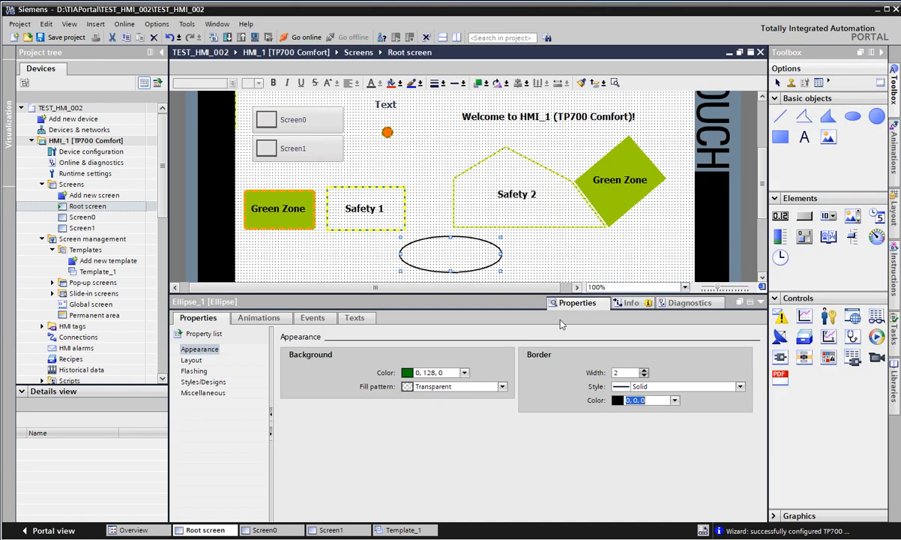
{"action": "left_click", "coordinate": [649, 240]}
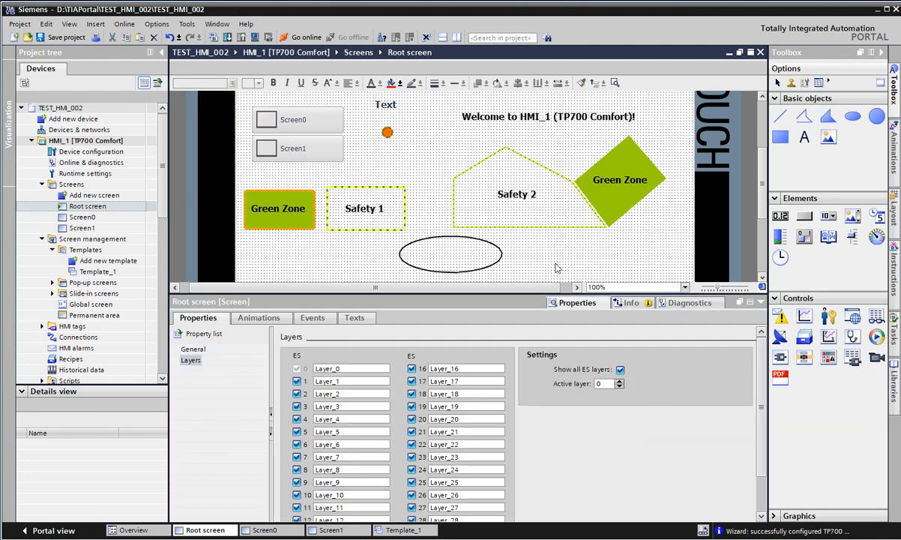
{"action": "scroll", "coordinate": [646, 216], "scroll_direction": "down", "scroll_amount": 2}
{"action": "scroll", "coordinate": [642, 182], "scroll_direction": "up", "scroll_amount": 2}
{"action": "left_click", "coordinate": [639, 159]}
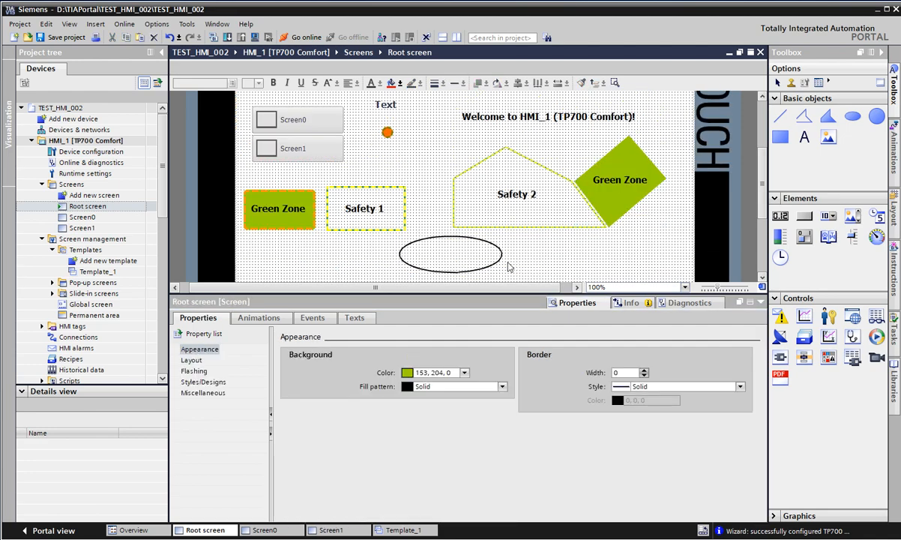
{"action": "left_click", "coordinate": [481, 247]}
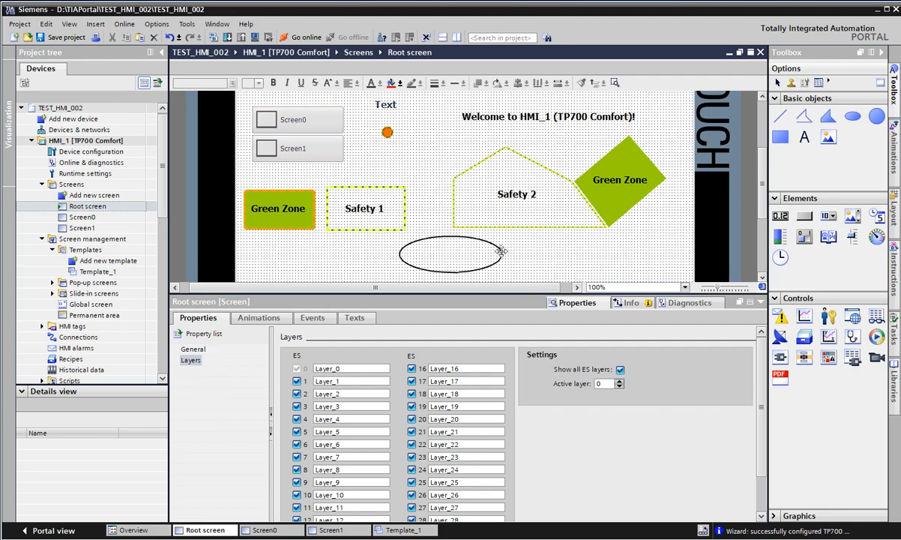
Place a new text field in the free area between the orange circle and the Safety 2 outline
{"action": "left_click", "coordinate": [805, 138]}
{"action": "scroll", "coordinate": [525, 135], "scroll_direction": "up", "scroll_amount": 3}
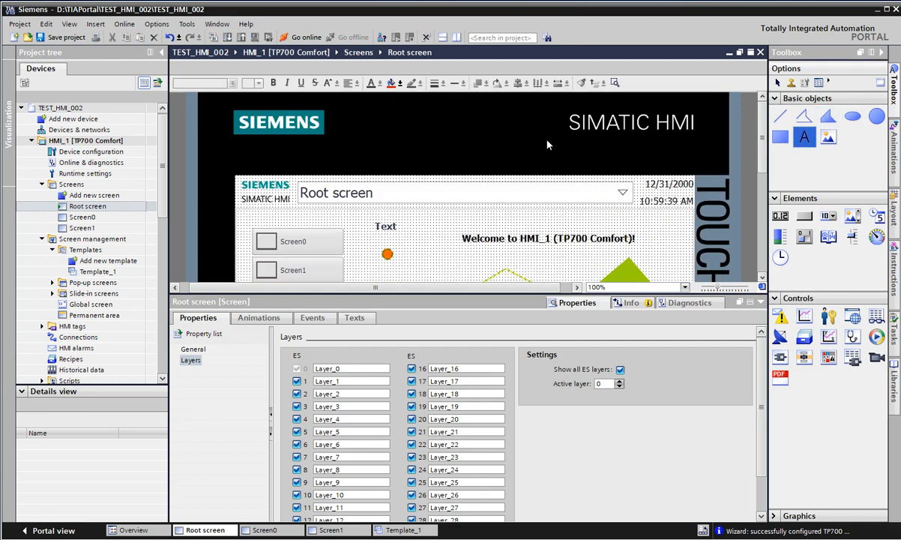
{"action": "scroll", "coordinate": [499, 202], "scroll_direction": "down", "scroll_amount": 4}
{"action": "left_click", "coordinate": [411, 132]}
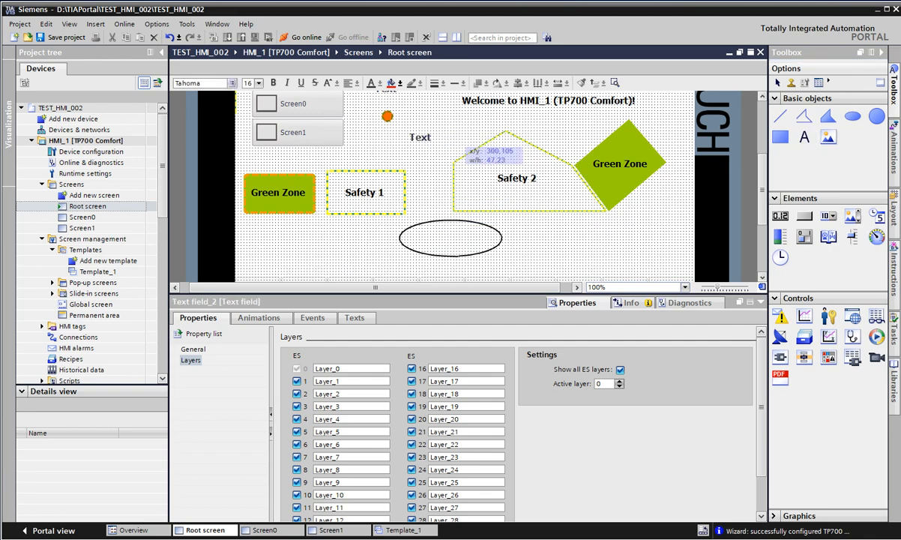
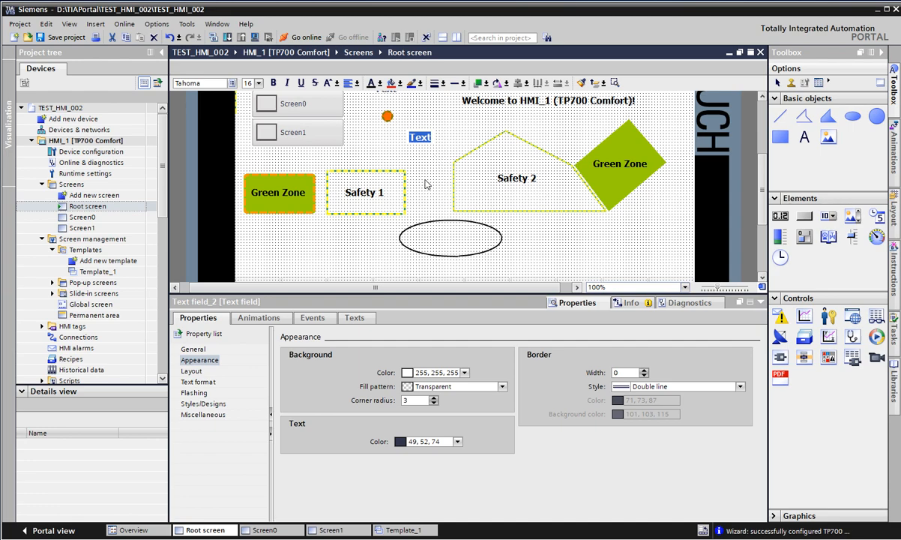
Enter ABCEDFG as the text of the new text field
{"action": "scroll", "coordinate": [412, 184], "scroll_direction": "up", "scroll_amount": 3}
{"action": "left_click", "coordinate": [417, 209]}
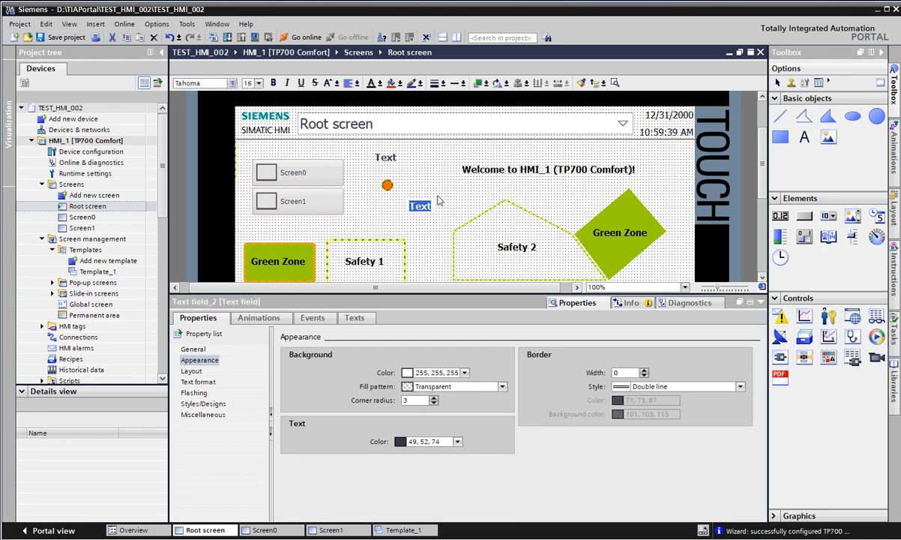
{"action": "type", "text": "ABCEDFG"}
{"action": "key", "text": "Return"}
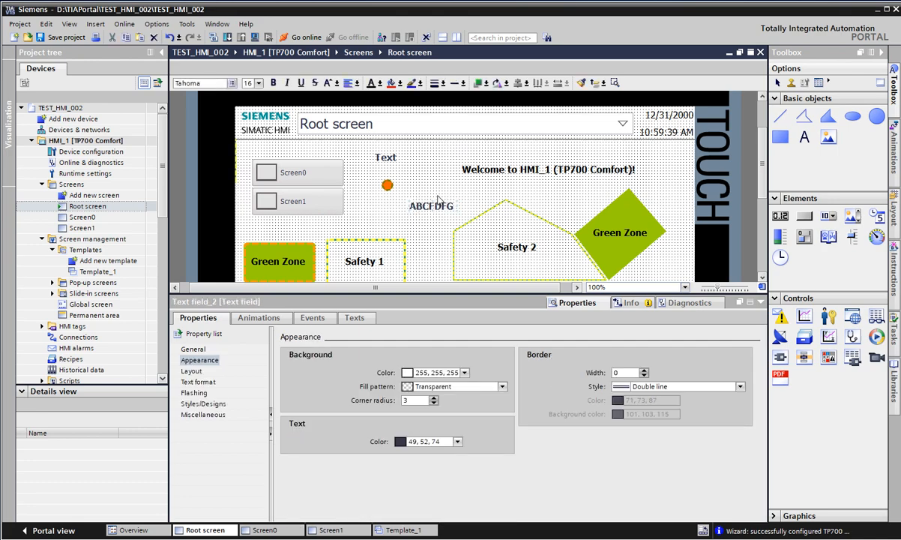
Duplicate the ABCEDFG text field, place the copy just below the original and open the copy's General properties
{"action": "key", "text": "ctrl+c"}
{"action": "key", "text": "ctrl+v"}
{"action": "left_click_drag", "start_coordinate": [445, 212], "coordinate": [429, 227]}
{"action": "left_click", "coordinate": [191, 349]}
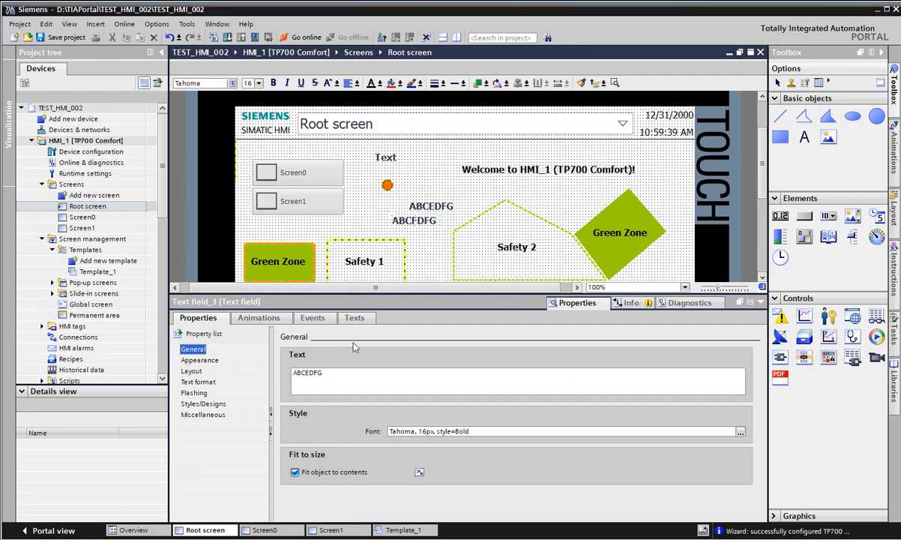
Extend the copied text field's text to ABCEDFGgeheg
{"action": "left_click", "coordinate": [391, 374]}
{"action": "type", "text": "geheg"}
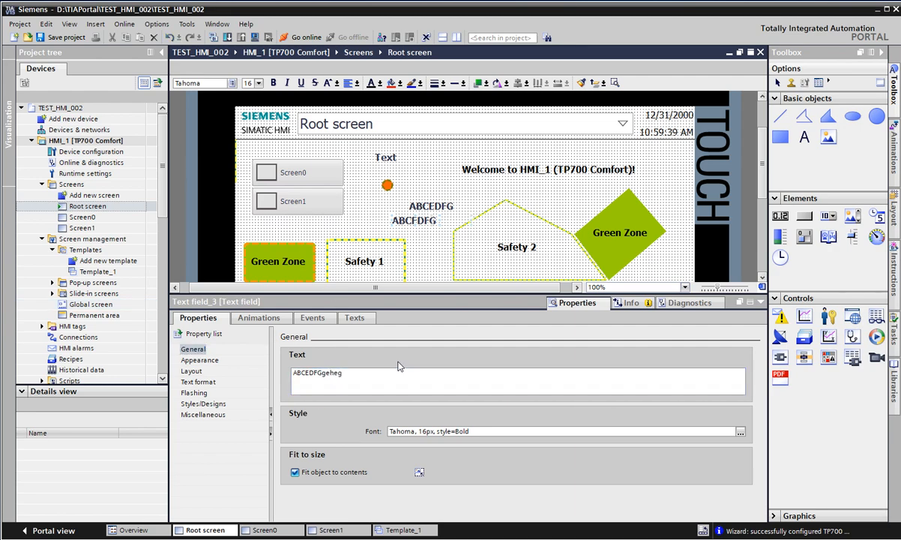
{"action": "key", "text": "Tab"}
{"action": "left_click", "coordinate": [400, 388]}
Shift the copied text field slightly down and replace its text with HIJK
{"action": "left_click_drag", "start_coordinate": [448, 234], "coordinate": [450, 236]}
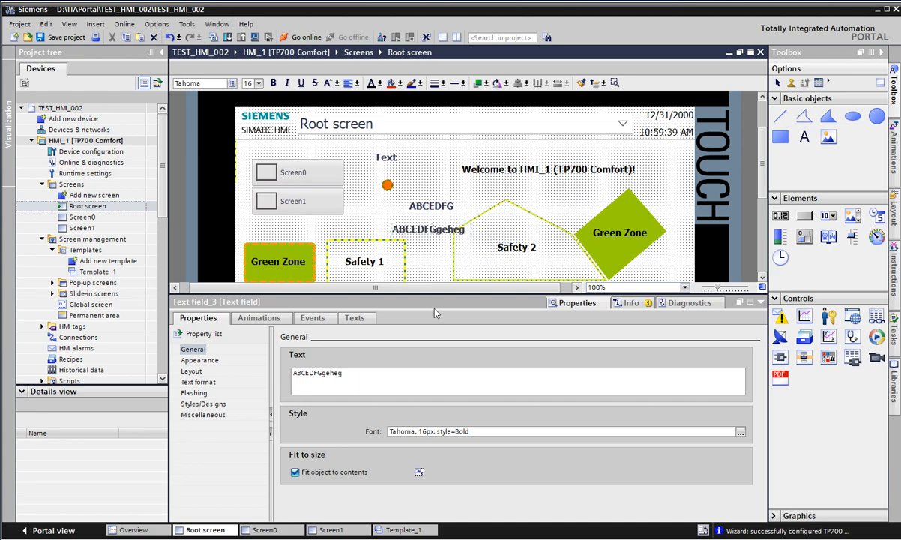
{"action": "double_click", "coordinate": [364, 391]}
{"action": "type", "text": "HIJK"}
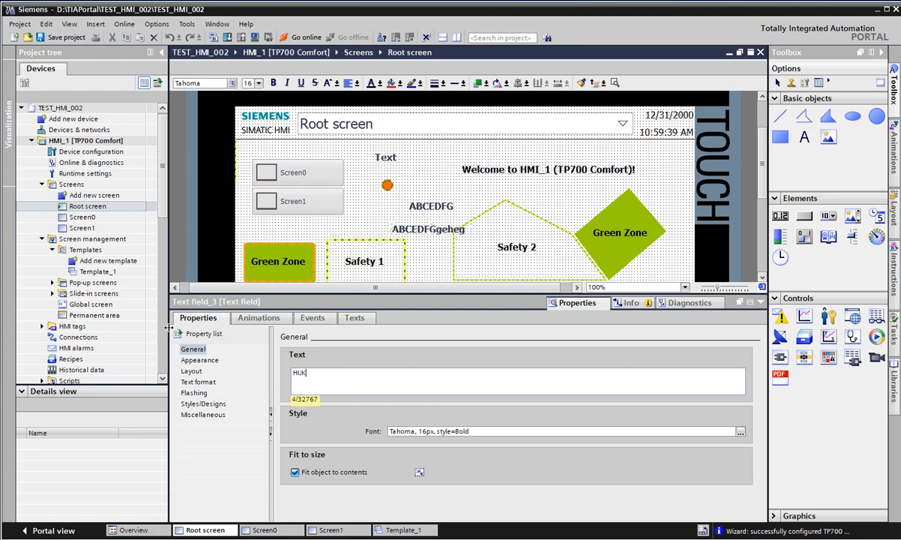
{"action": "key", "text": "Return"}
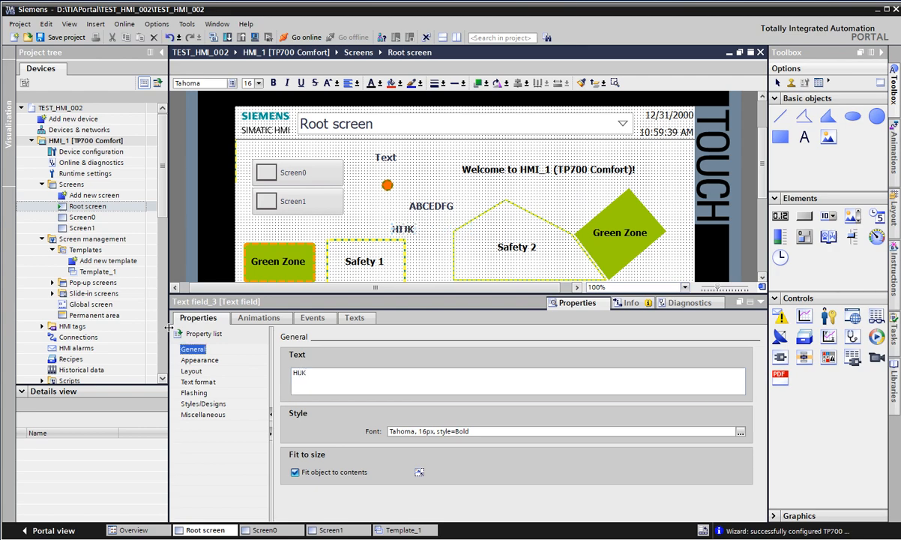
Move the HIJK text field directly beneath the ABCEDFG text field, left-aligned with it, and keep it selected
{"action": "left_click", "coordinate": [432, 227]}
{"action": "left_click", "coordinate": [409, 229]}
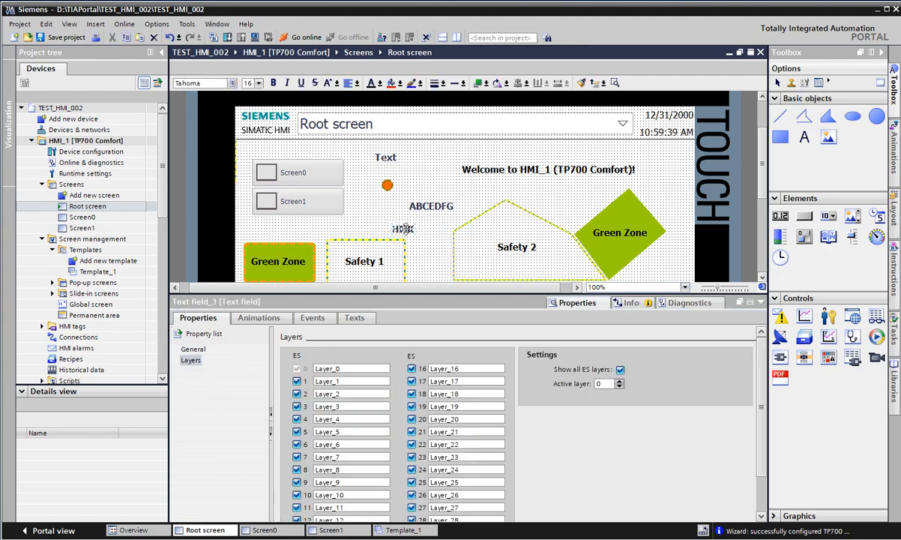
{"action": "left_click_drag", "start_coordinate": [405, 229], "coordinate": [422, 215]}
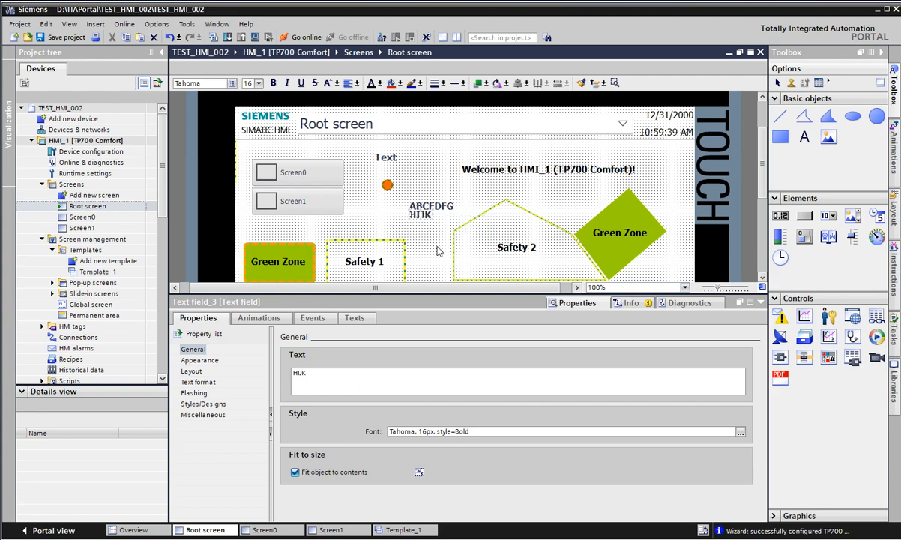
{"action": "left_click", "coordinate": [438, 235]}
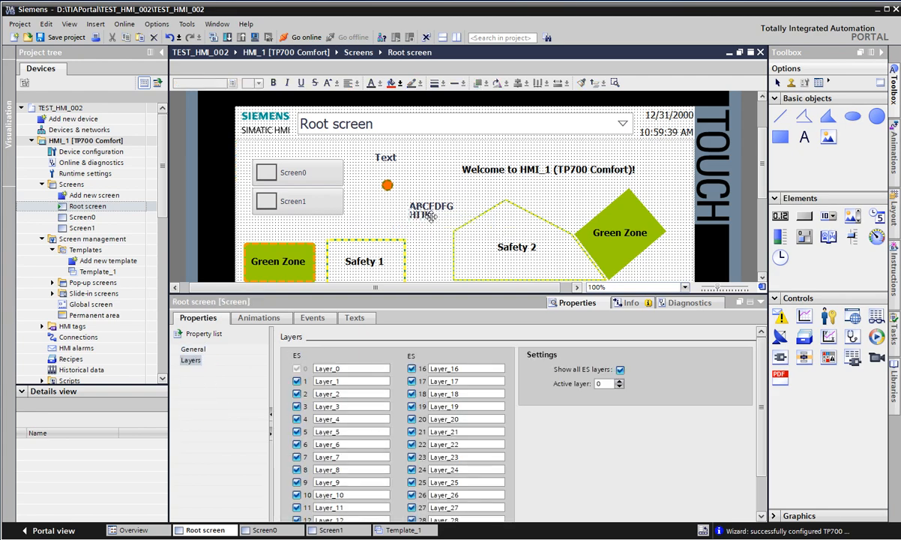
{"action": "left_click", "coordinate": [430, 215]}
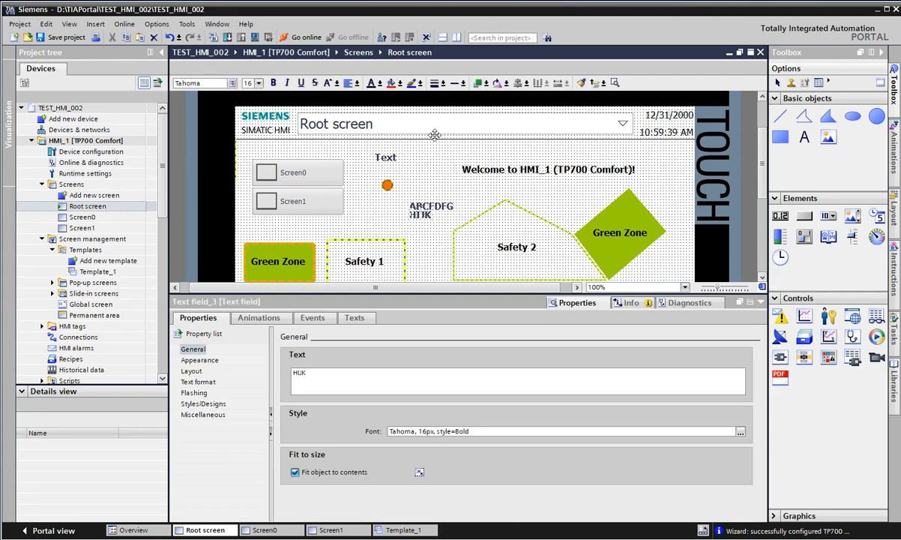
Try adding empty lines below HIJK in the text field
{"action": "left_click", "coordinate": [403, 376]}
{"action": "key", "text": "Return"}
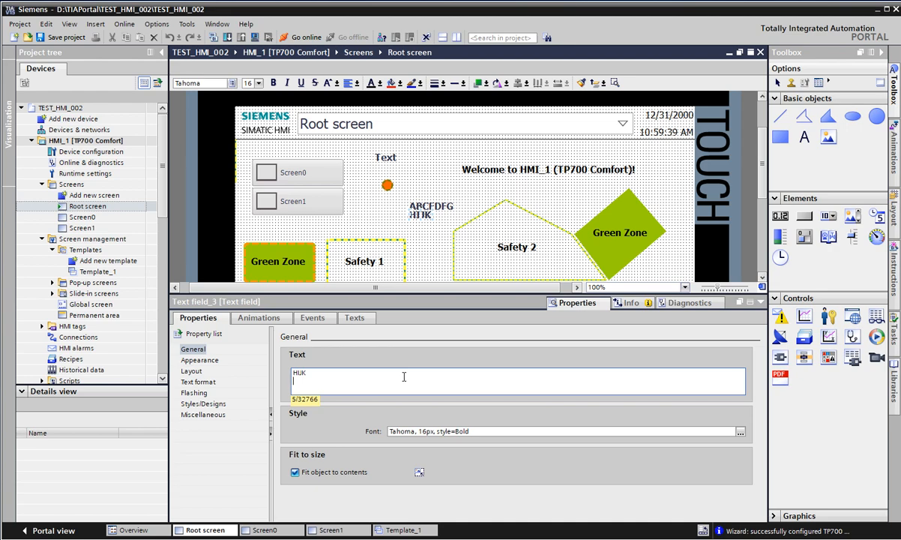
{"action": "key", "text": "Return"}
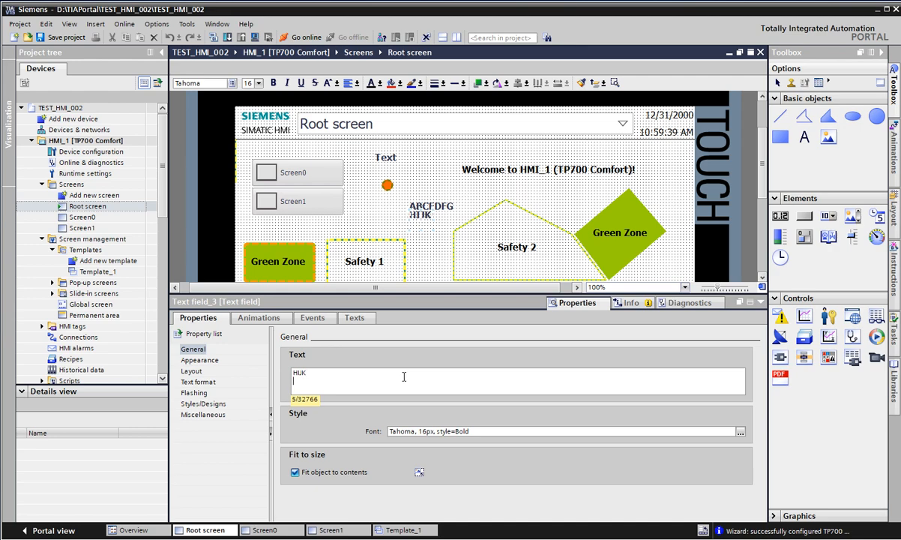
{"action": "key", "text": "Return"}
{"action": "key", "text": "BackSpace"}
{"action": "key", "text": "BackSpace"}
Extend the HIJK text field to three lines: HIJKdfasdfasd, dfasdfsd and dfsdf
{"action": "type", "text": "dfasdfasd"}
{"action": "key", "text": "Return"}
{"action": "type", "text": "dfasdf"}
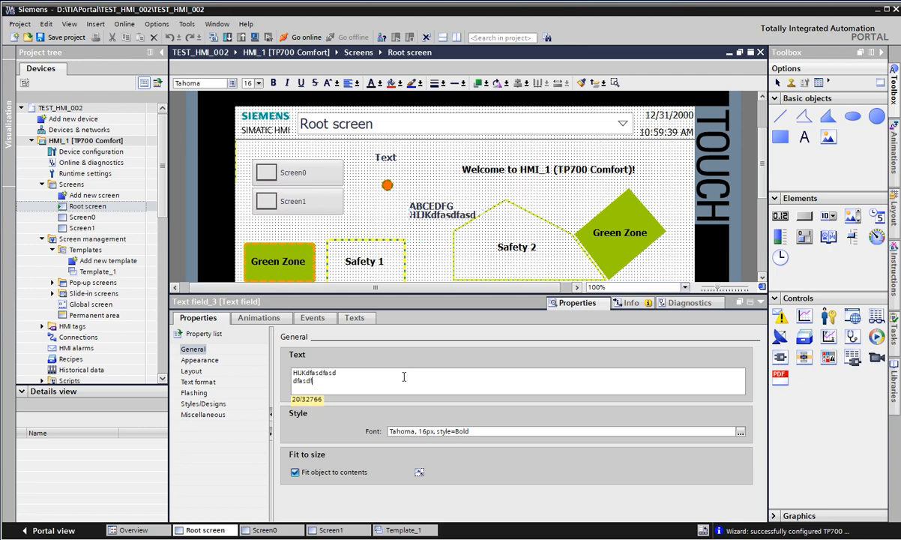
{"action": "type", "text": "sd"}
{"action": "key", "text": "Return"}
{"action": "type", "text": "dfsdf"}
{"action": "key", "text": "Return"}
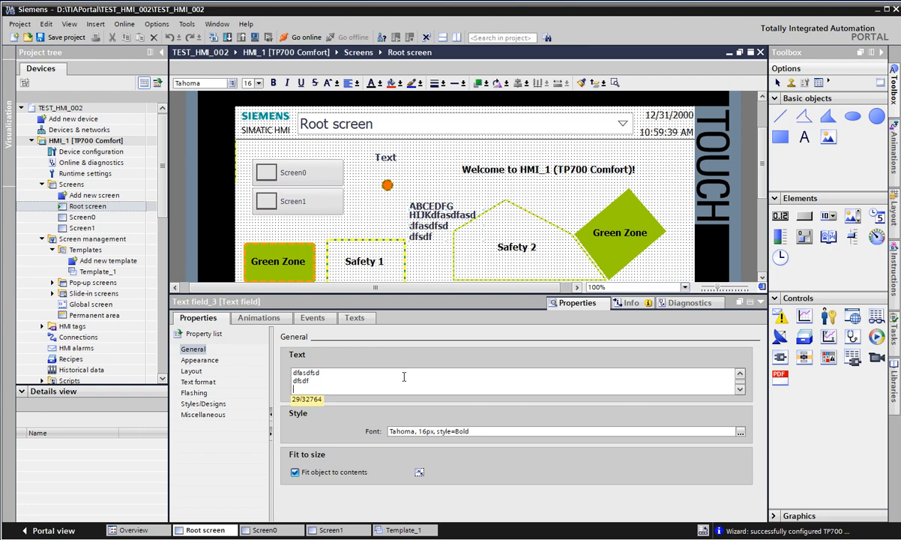
{"action": "left_click", "coordinate": [399, 230]}
{"action": "left_click", "coordinate": [471, 238]}
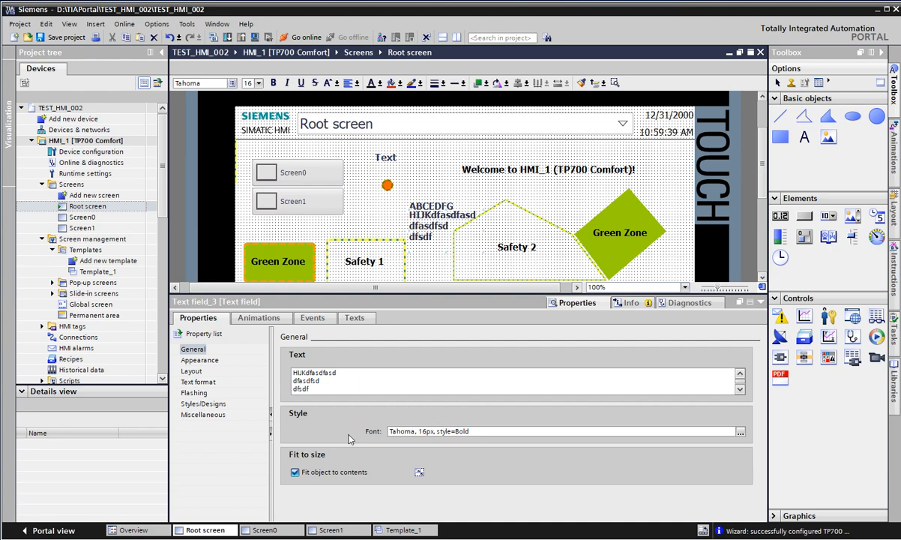
Examine the available fonts, styles and sizes in the three-line text field's font settings without changing them
{"action": "left_click", "coordinate": [434, 431]}
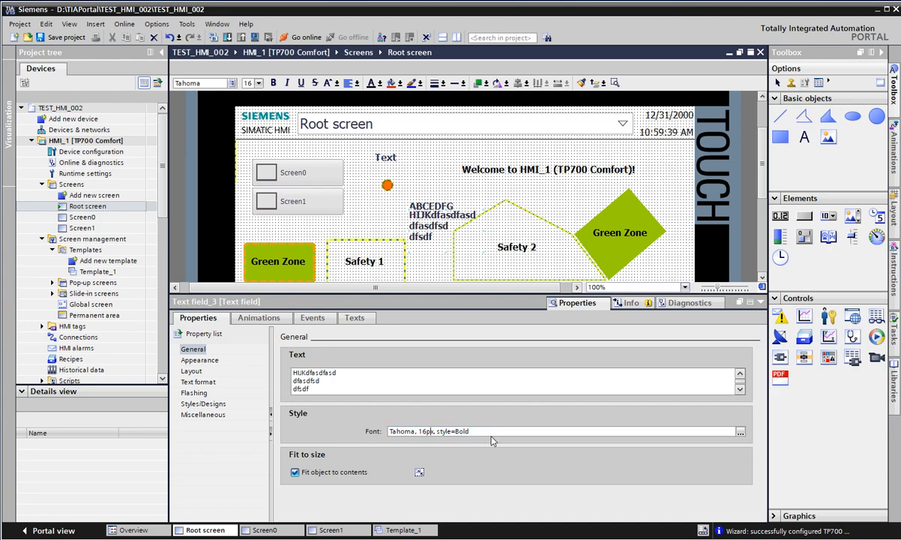
{"action": "left_click", "coordinate": [394, 430]}
{"action": "left_click", "coordinate": [740, 432]}
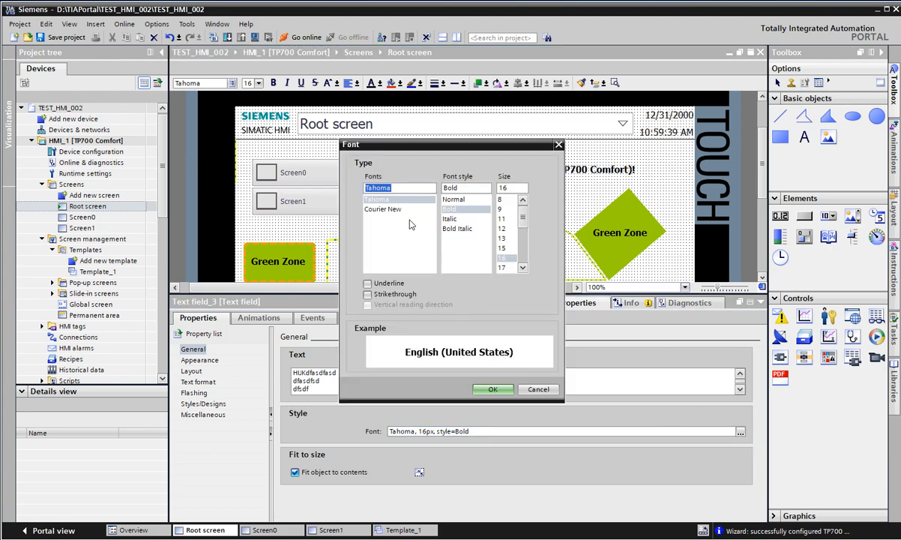
{"action": "left_click", "coordinate": [538, 391]}
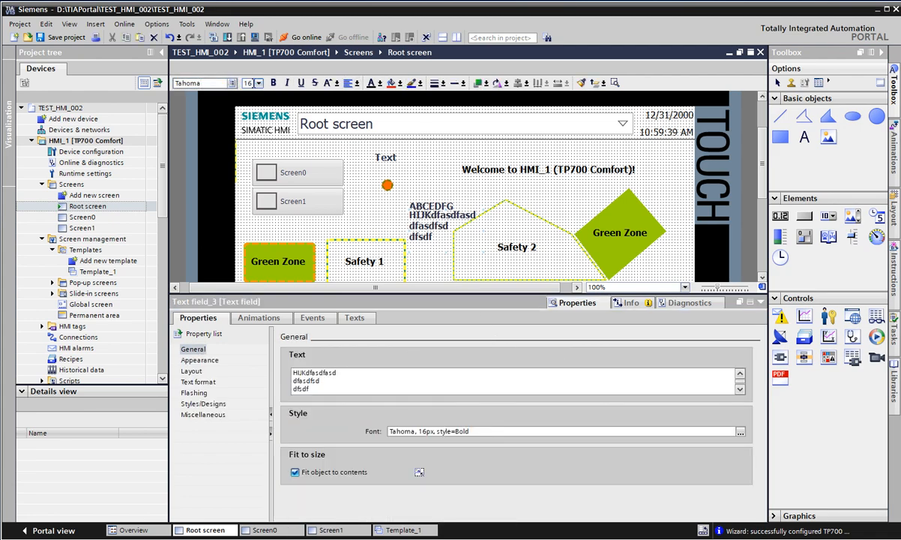
Try toggling bold, italic, underline and strikethrough on and off for the three-line text field
{"action": "left_click", "coordinate": [273, 83]}
{"action": "left_click", "coordinate": [274, 83]}
{"action": "left_click", "coordinate": [288, 83]}
{"action": "left_click", "coordinate": [288, 84]}
{"action": "left_click", "coordinate": [301, 83]}
{"action": "left_click", "coordinate": [301, 82]}
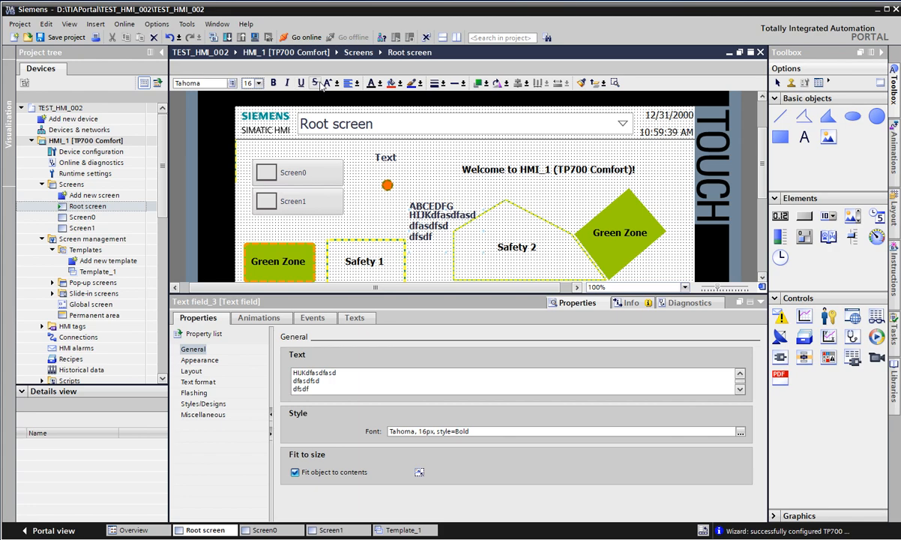
{"action": "left_click", "coordinate": [315, 83]}
{"action": "left_click", "coordinate": [315, 83]}
Enlarge the three-line text field's font to 21 px and reduce it back to 16 px
{"action": "left_click", "coordinate": [327, 83]}
{"action": "left_click", "coordinate": [327, 83]}
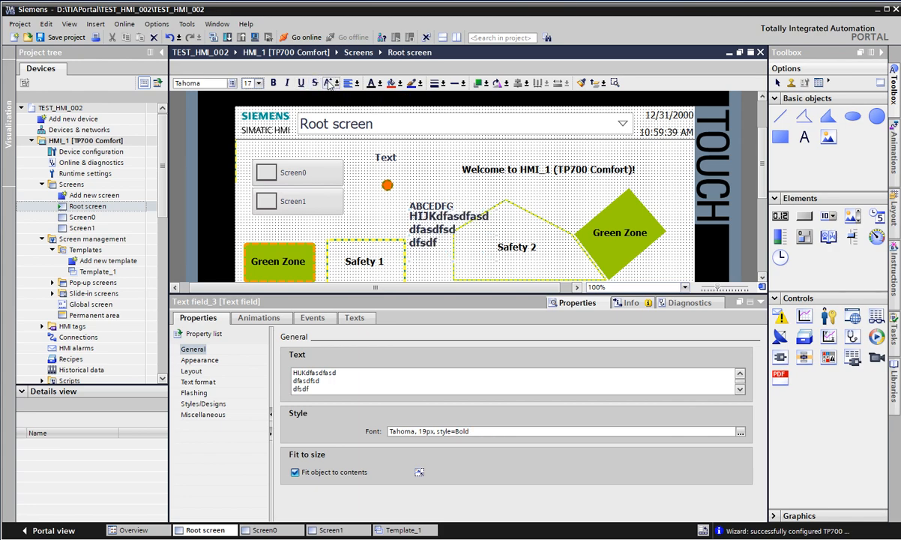
{"action": "left_click", "coordinate": [328, 83]}
{"action": "left_click", "coordinate": [337, 84]}
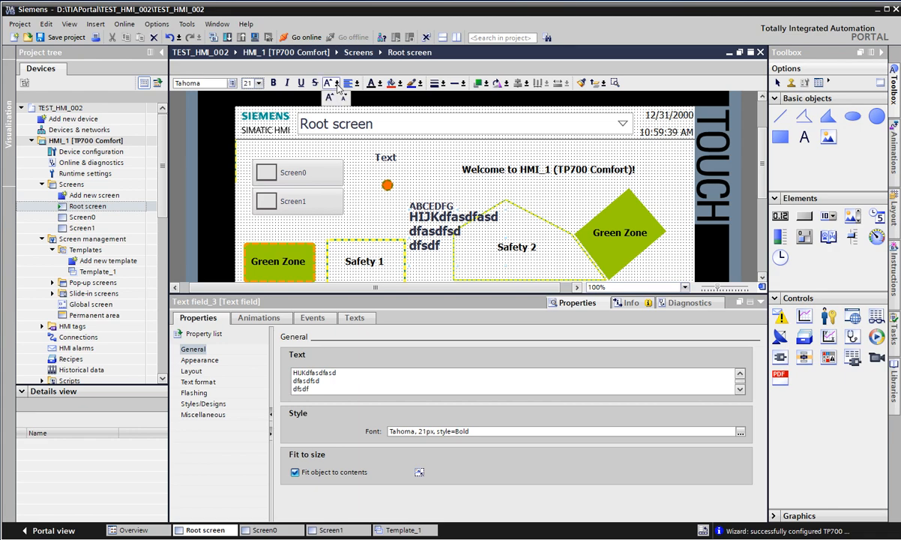
{"action": "left_click", "coordinate": [346, 97]}
{"action": "left_click", "coordinate": [327, 84]}
{"action": "left_click", "coordinate": [327, 84]}
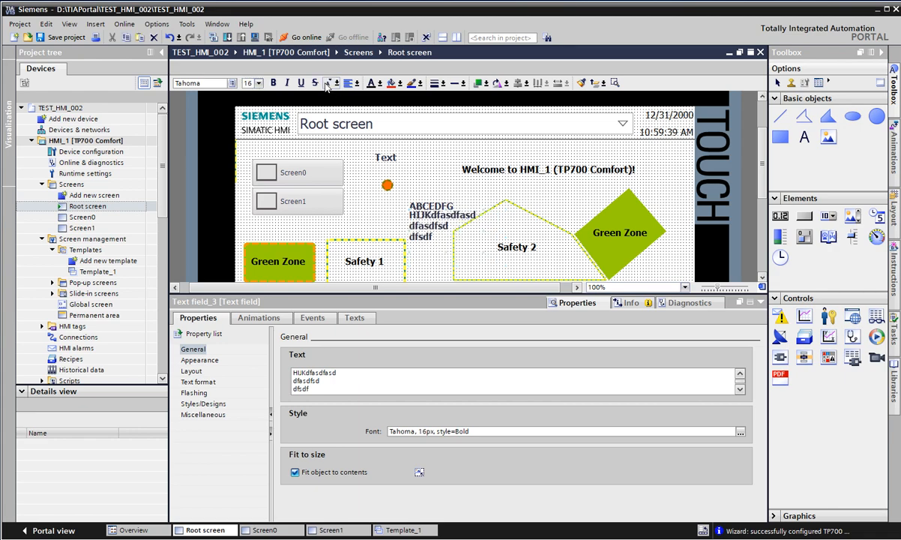
Try centred and right text alignment on the three-line text field and leave its lines centred
{"action": "left_click", "coordinate": [351, 84]}
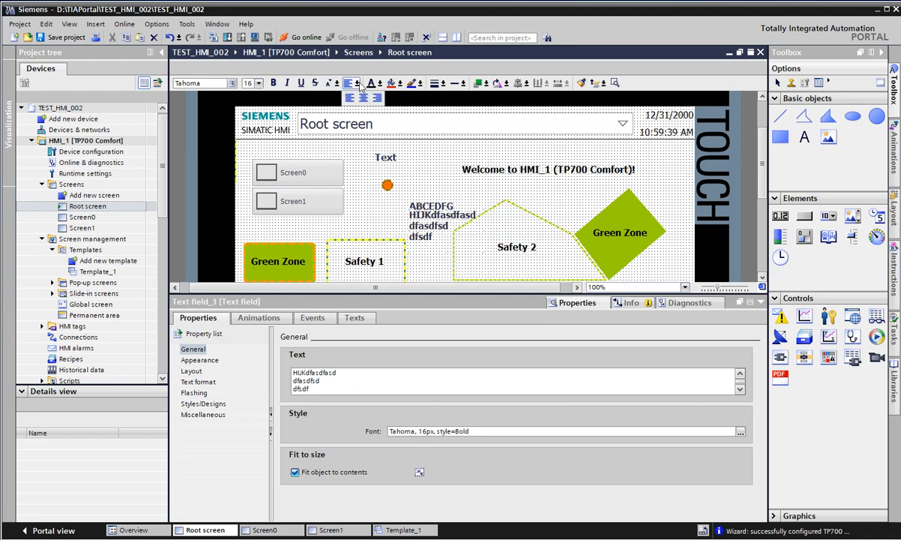
{"action": "left_click", "coordinate": [341, 95]}
{"action": "left_click", "coordinate": [356, 84]}
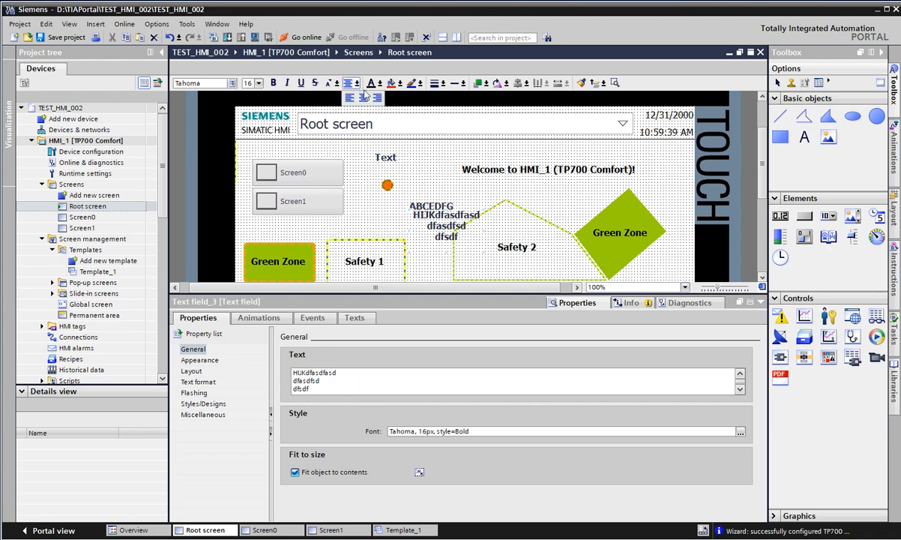
{"action": "left_click", "coordinate": [376, 97]}
{"action": "left_click", "coordinate": [356, 84]}
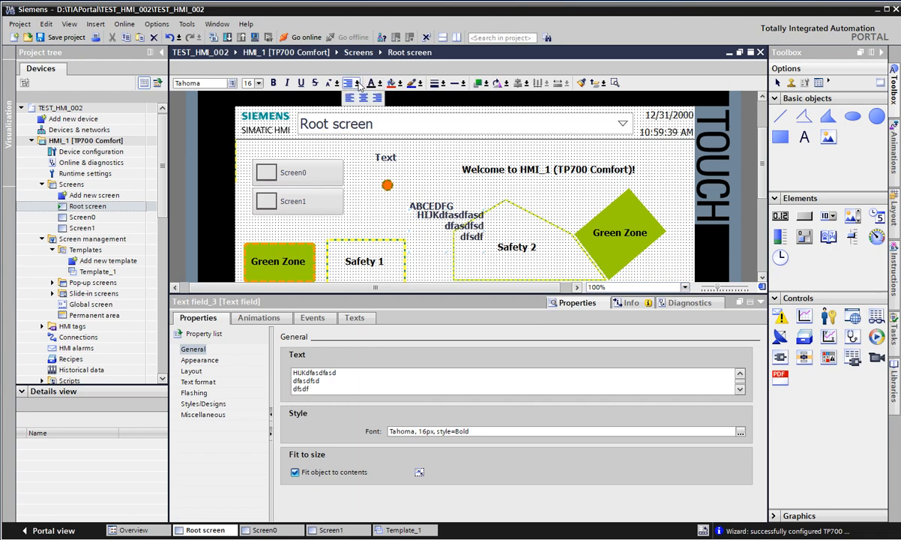
{"action": "left_click", "coordinate": [342, 95]}
Set the three-line text field's text colour and border colour to orange
{"action": "left_click", "coordinate": [379, 85]}
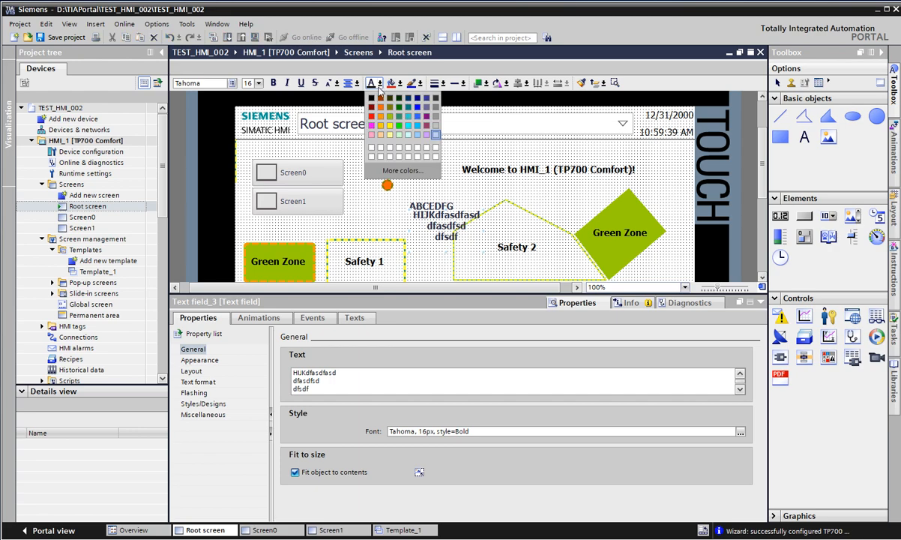
{"action": "left_click", "coordinate": [364, 113]}
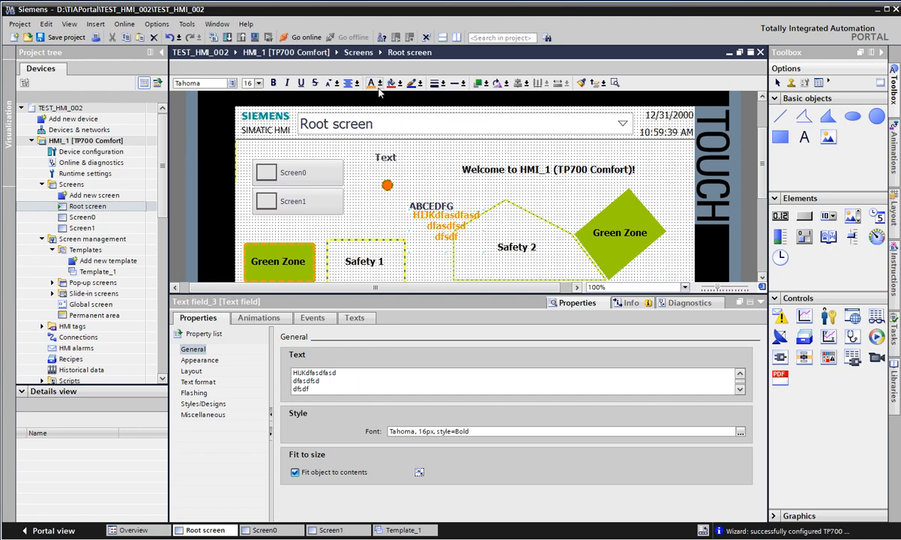
{"action": "left_click", "coordinate": [398, 84]}
{"action": "left_click", "coordinate": [401, 101]}
{"action": "left_click", "coordinate": [357, 84]}
{"action": "left_click", "coordinate": [357, 84]}
{"action": "left_click", "coordinate": [399, 83]}
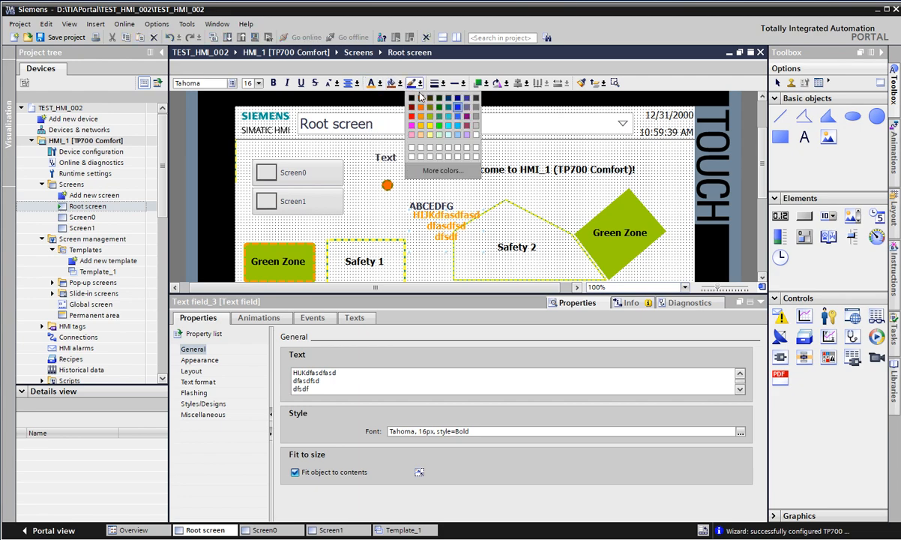
{"action": "left_click", "coordinate": [395, 113]}
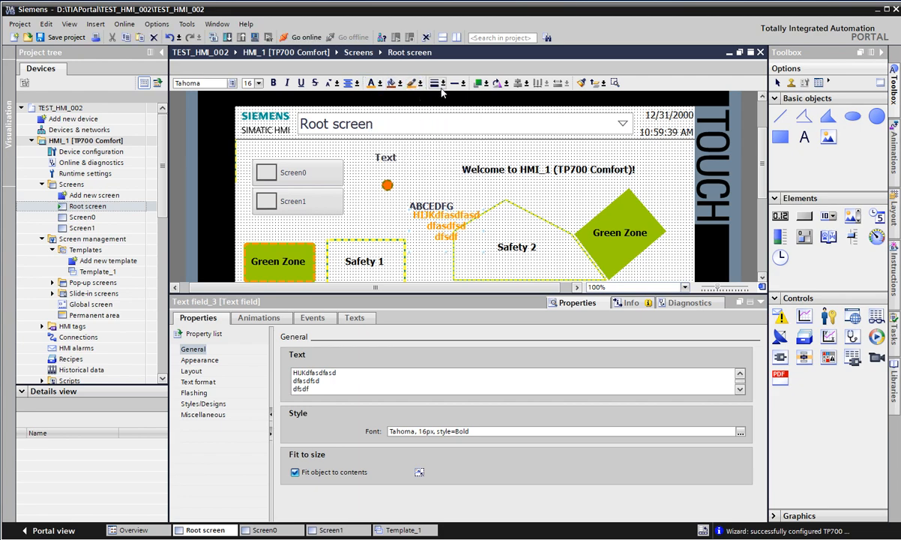
Give the three-line text field a border of width 1, thicken it, and shift the field slightly down and right
{"action": "left_click", "coordinate": [435, 84]}
{"action": "left_click", "coordinate": [439, 85]}
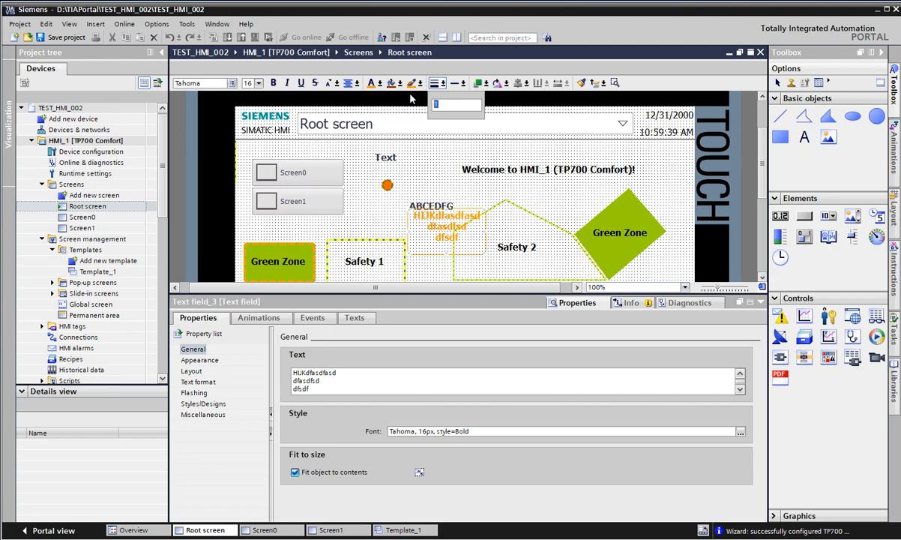
{"action": "key", "text": "Return"}
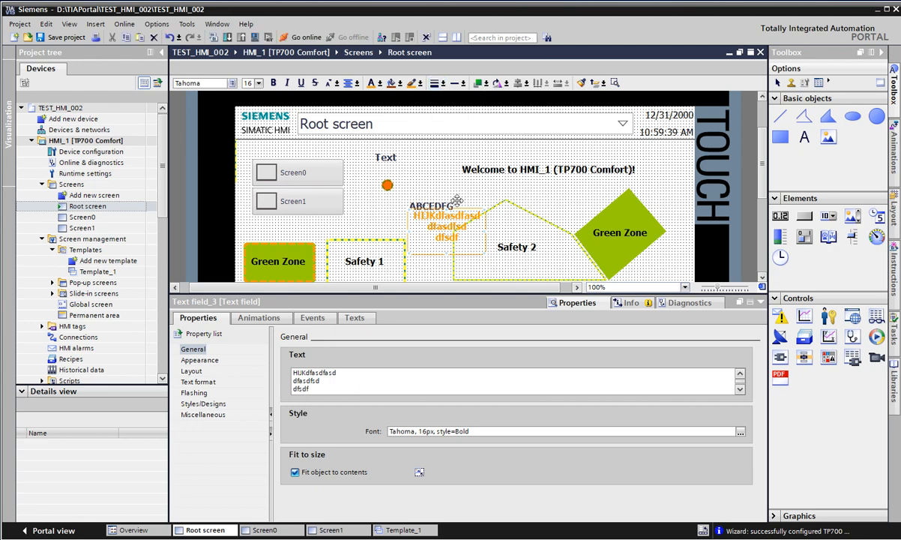
{"action": "left_click", "coordinate": [441, 83]}
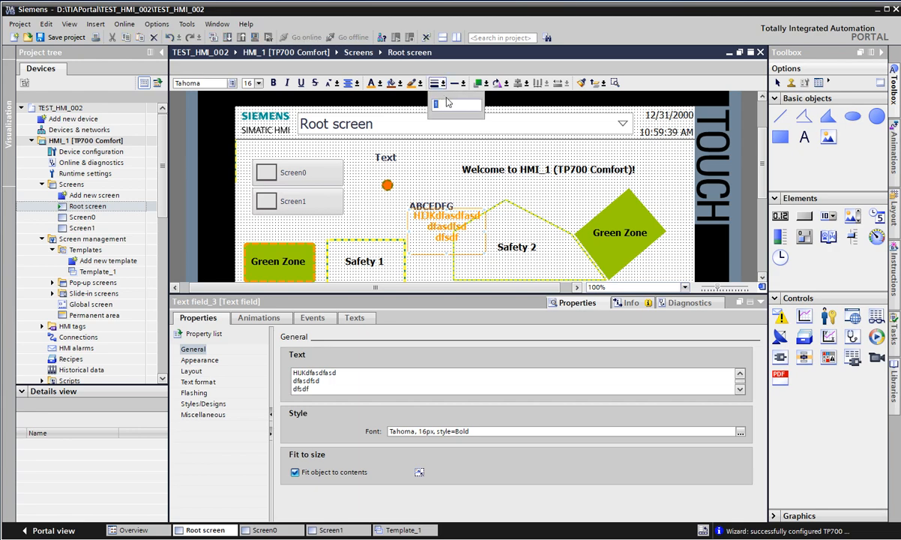
{"action": "key", "text": "Return"}
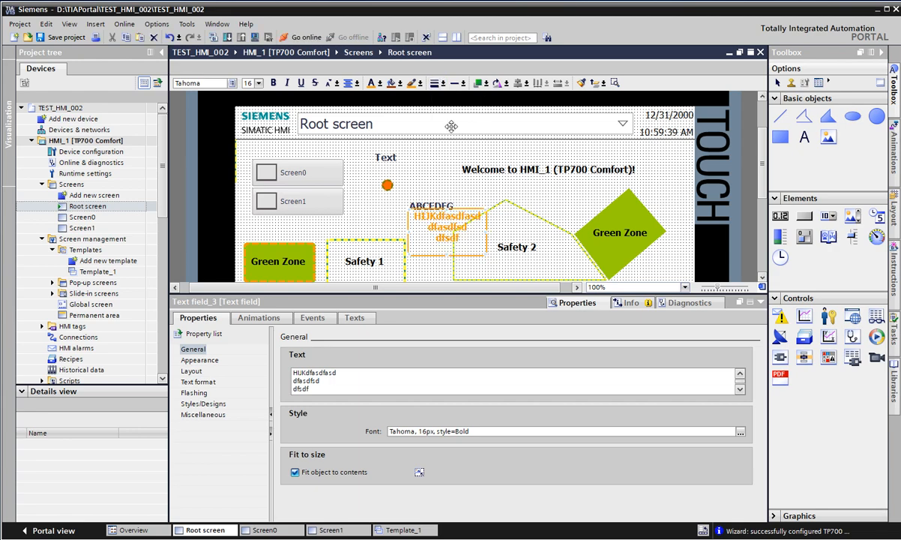
{"action": "left_click_drag", "start_coordinate": [421, 210], "coordinate": [431, 220]}
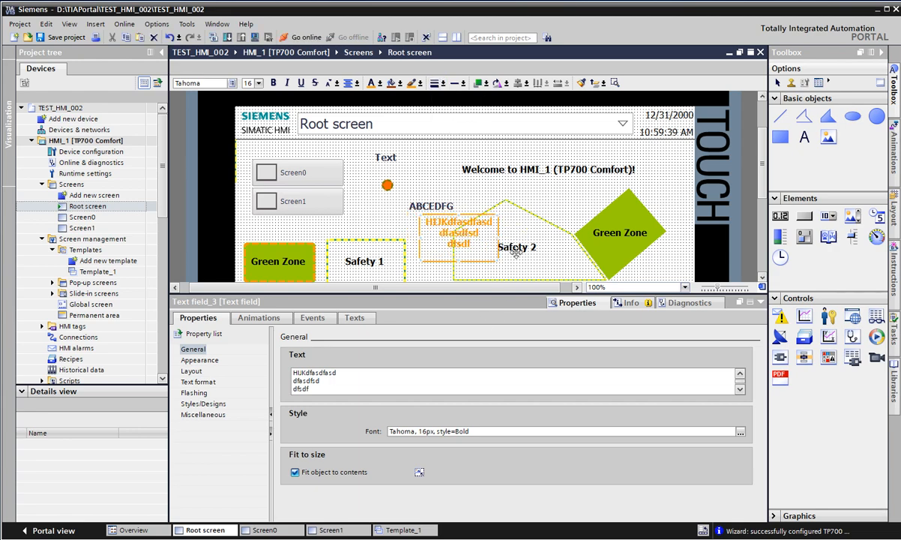
Try different line styles for the orange border of the three-line text field
{"action": "left_click", "coordinate": [462, 84]}
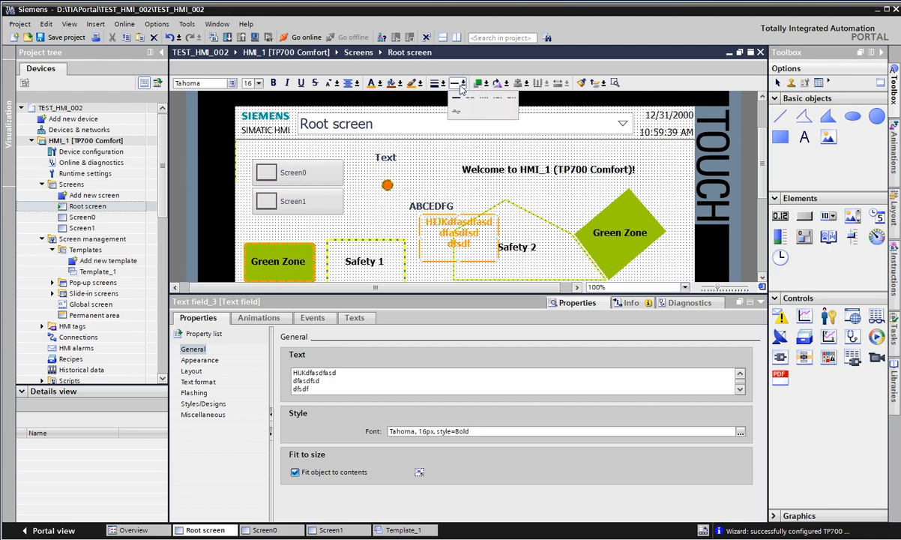
{"action": "left_click", "coordinate": [471, 99]}
{"action": "left_click", "coordinate": [464, 85]}
{"action": "left_click", "coordinate": [497, 100]}
{"action": "left_click", "coordinate": [465, 85]}
{"action": "left_click", "coordinate": [458, 110]}
Move the orange three-line text field so that it overlaps the rotated Green Zone shape
{"action": "left_click", "coordinate": [455, 194]}
{"action": "left_click_drag", "start_coordinate": [465, 229], "coordinate": [433, 218]}
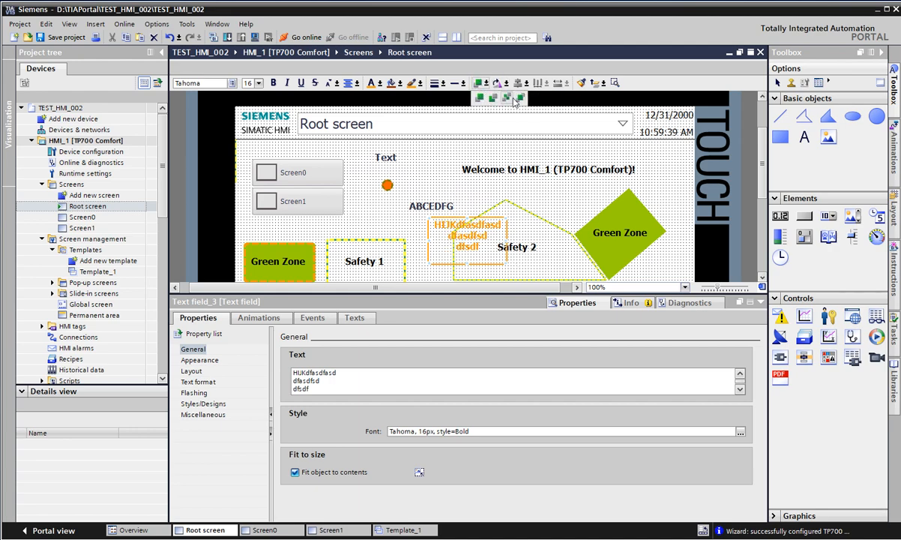
{"action": "left_click_drag", "start_coordinate": [478, 246], "coordinate": [607, 233]}
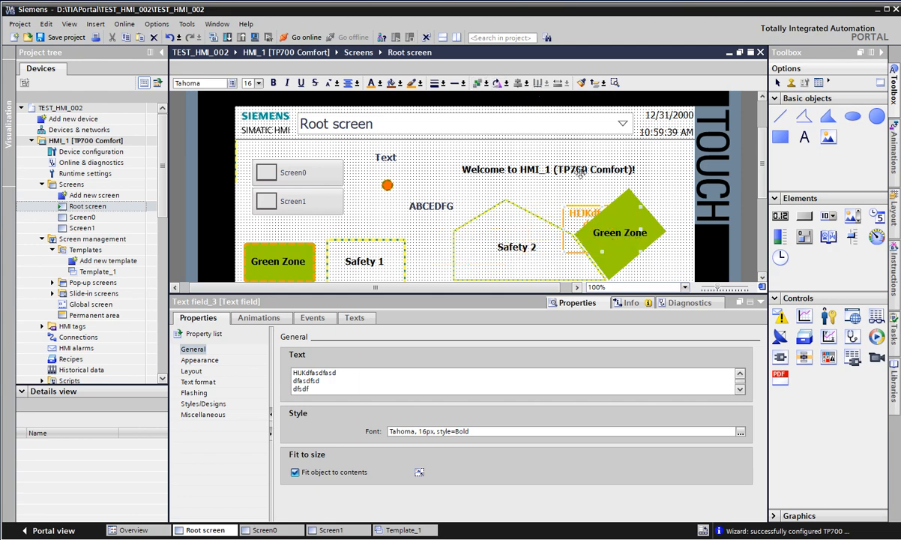
Change the stacking order of the orange three-line text field so that it lies in front of the rotated Green Zone shape
{"action": "left_click", "coordinate": [485, 83]}
{"action": "left_click", "coordinate": [480, 99]}
{"action": "left_click", "coordinate": [488, 84]}
{"action": "left_click", "coordinate": [506, 84]}
{"action": "left_click", "coordinate": [505, 86]}
{"action": "left_click", "coordinate": [487, 84]}
{"action": "left_click", "coordinate": [487, 84]}
{"action": "left_click", "coordinate": [487, 85]}
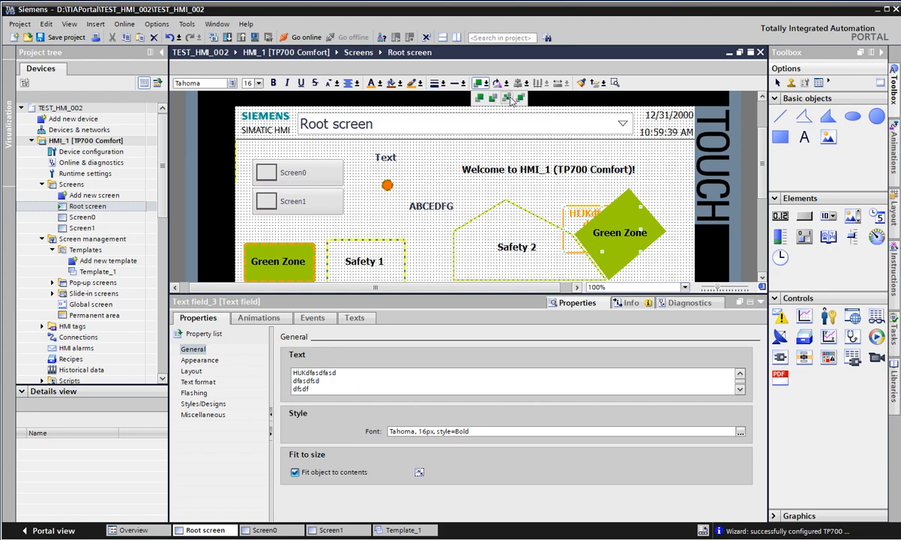
{"action": "left_click", "coordinate": [523, 99]}
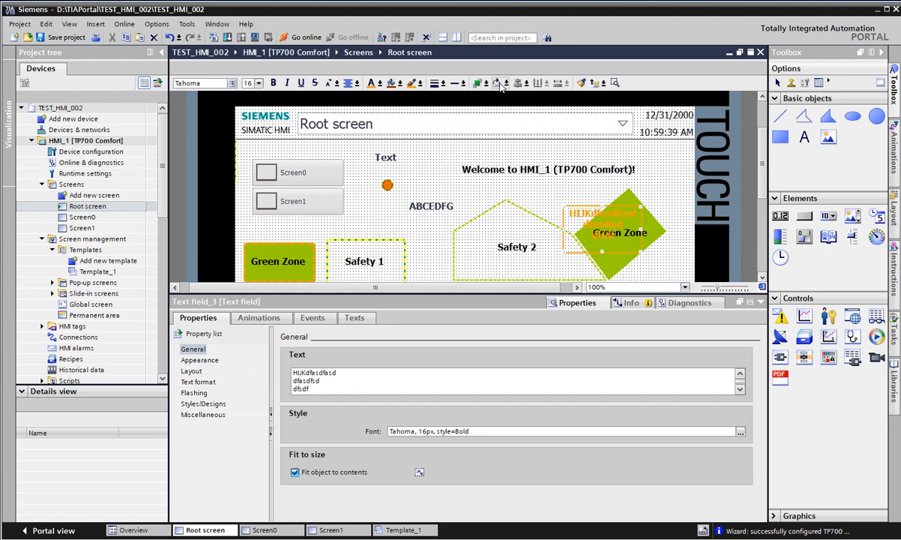
Rotate the orange three-line text field by 90 degrees and rotate it back to horizontal
{"action": "left_click", "coordinate": [507, 84]}
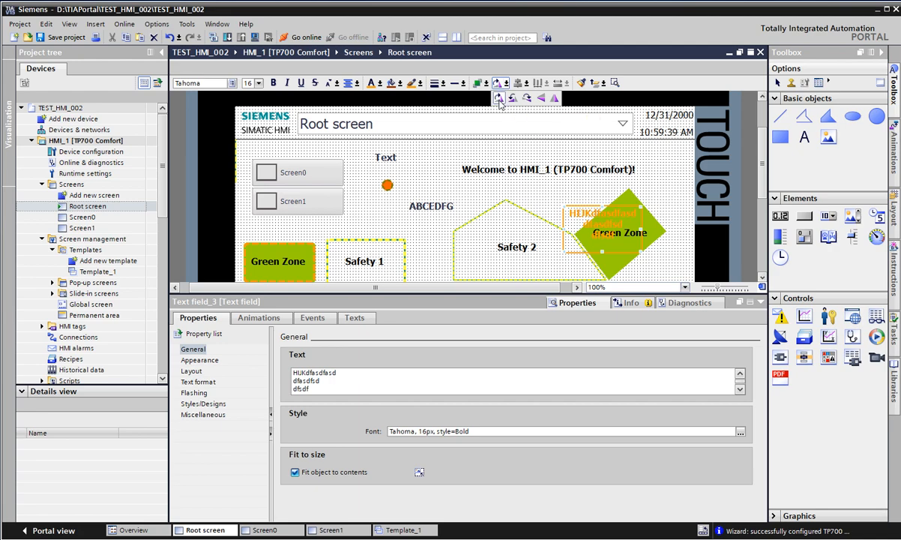
{"action": "left_click", "coordinate": [500, 99]}
{"action": "left_click", "coordinate": [507, 84]}
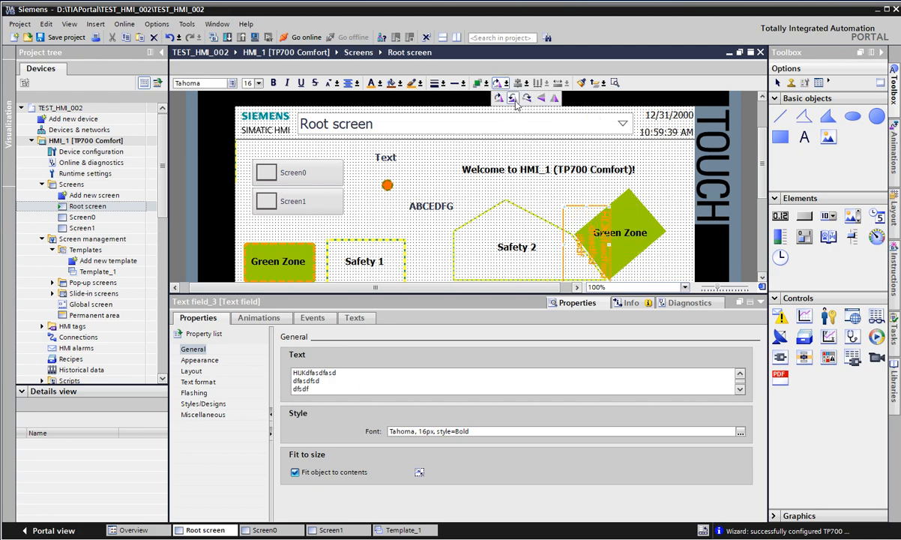
{"action": "left_click", "coordinate": [515, 101]}
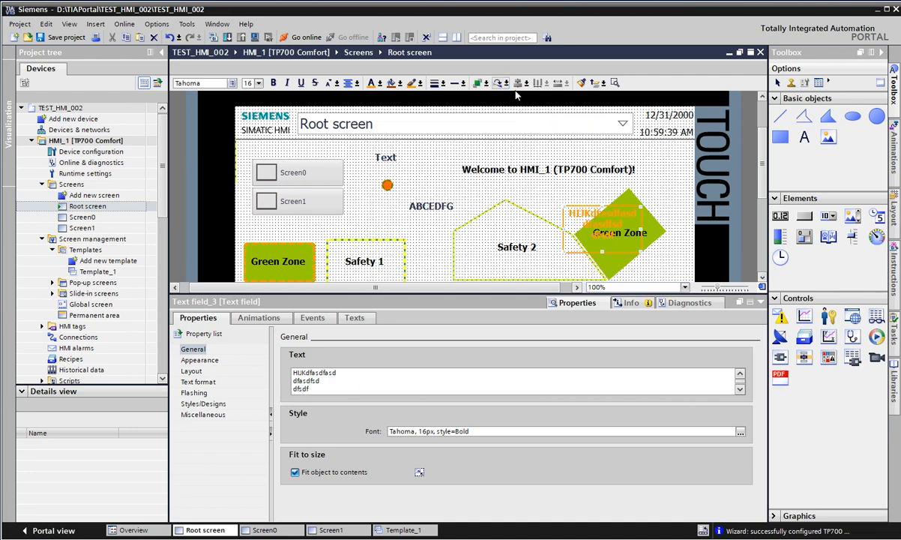
Try to flip the orange three-line text field horizontally and vertically
{"action": "left_click", "coordinate": [506, 84]}
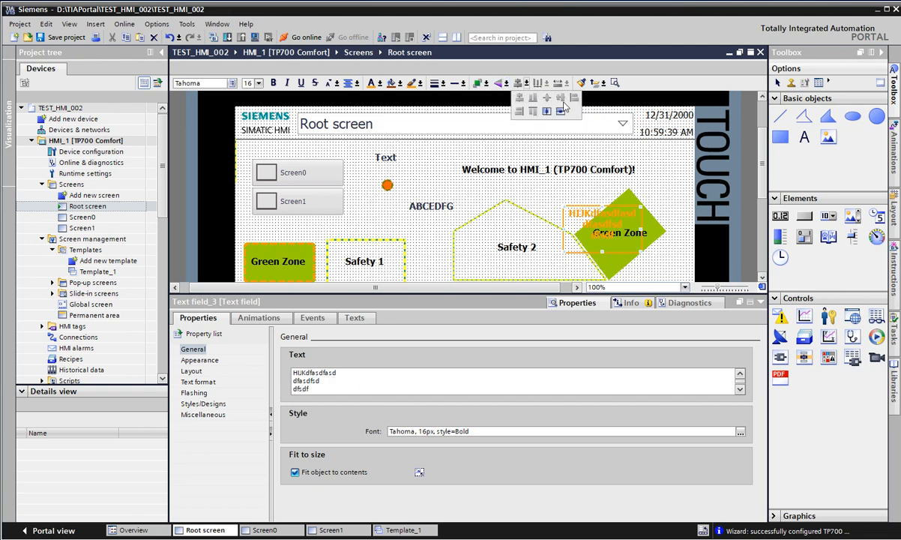
{"action": "left_click", "coordinate": [526, 84]}
{"action": "left_click", "coordinate": [506, 84]}
{"action": "left_click", "coordinate": [507, 84]}
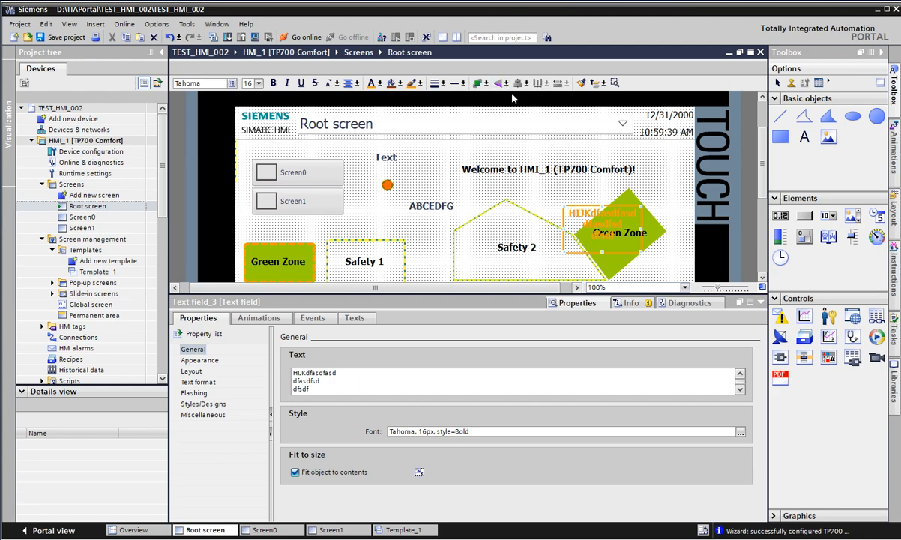
{"action": "left_click", "coordinate": [506, 85]}
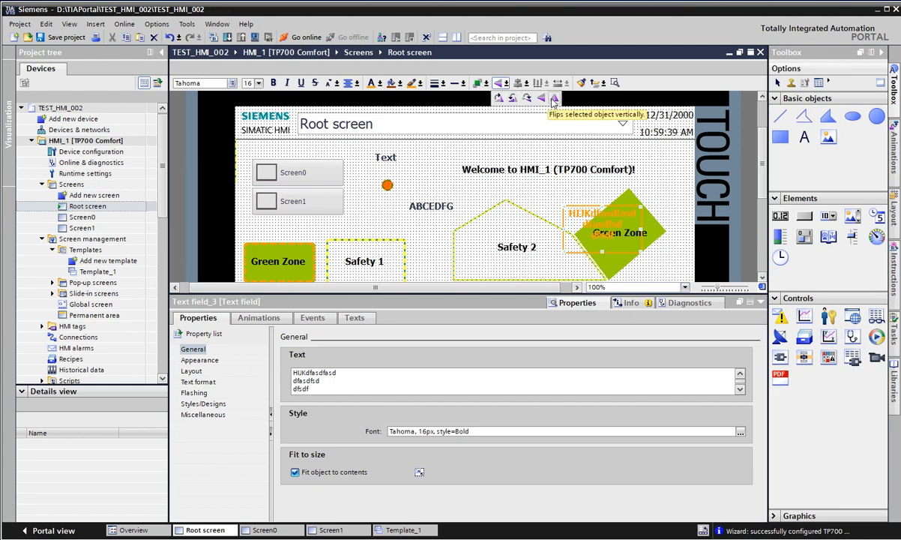
{"action": "left_click", "coordinate": [553, 100]}
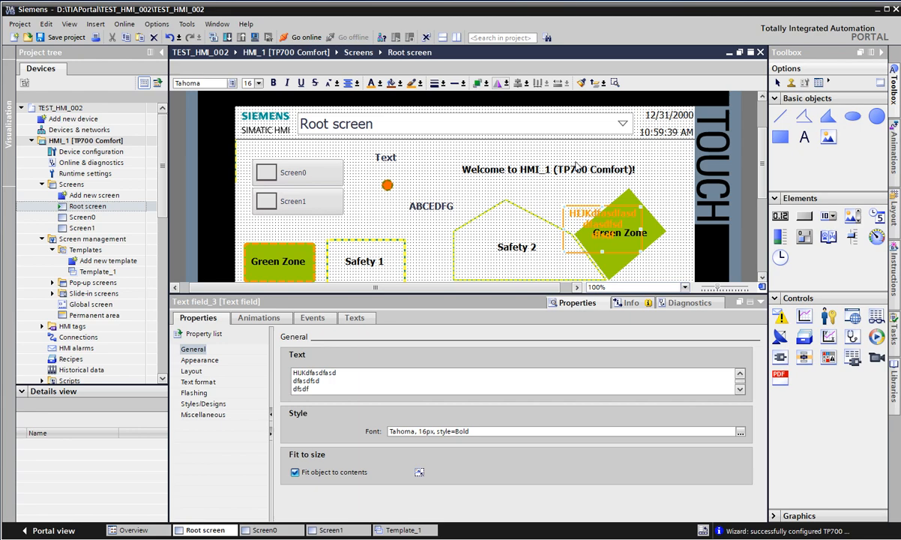
Move the orange text field just below the Welcome text and centre it horizontally on the Welcome text field
{"action": "left_click_drag", "start_coordinate": [583, 210], "coordinate": [480, 185]}
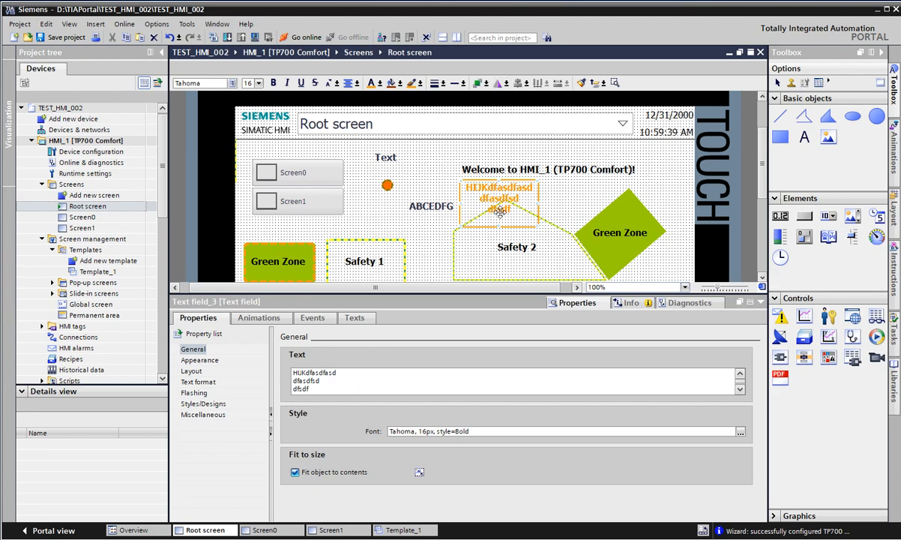
{"action": "left_click_drag", "start_coordinate": [503, 196], "coordinate": [512, 194]}
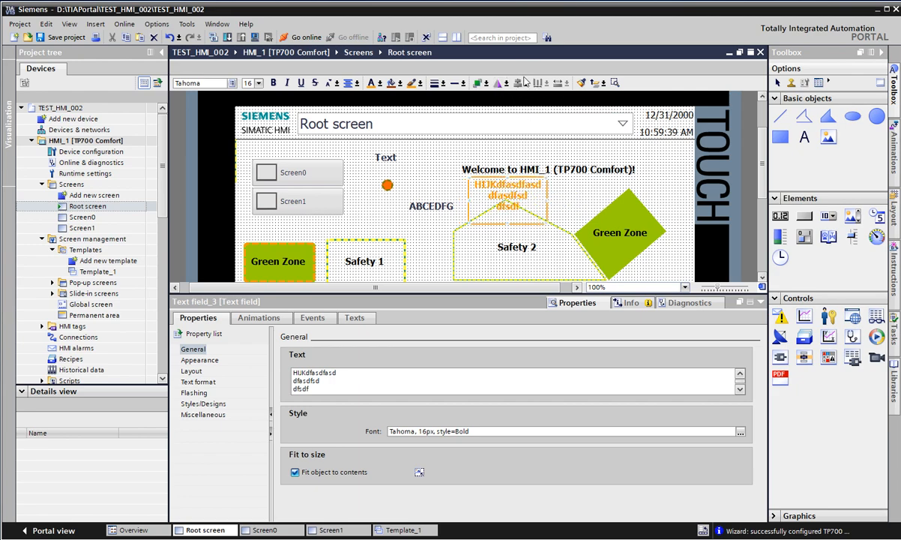
{"action": "left_click", "coordinate": [533, 178]}
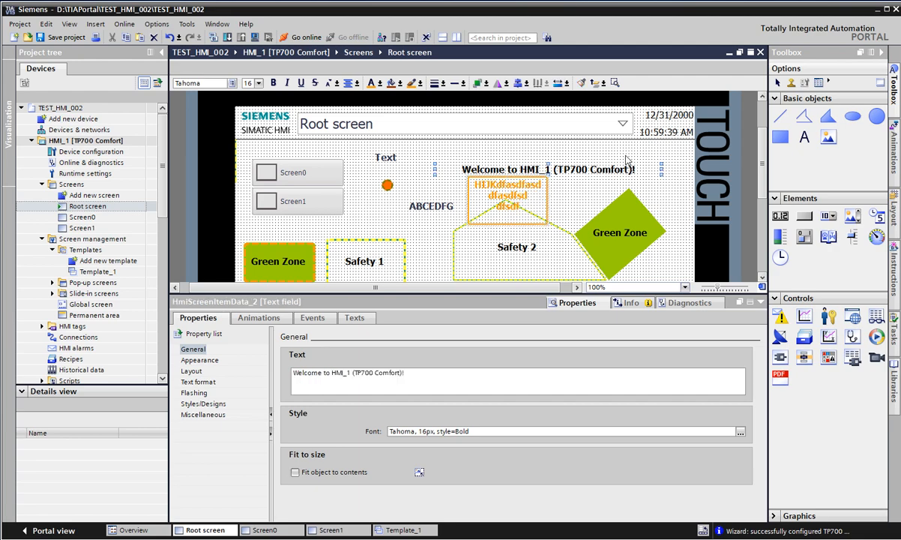
{"action": "left_click", "coordinate": [516, 84]}
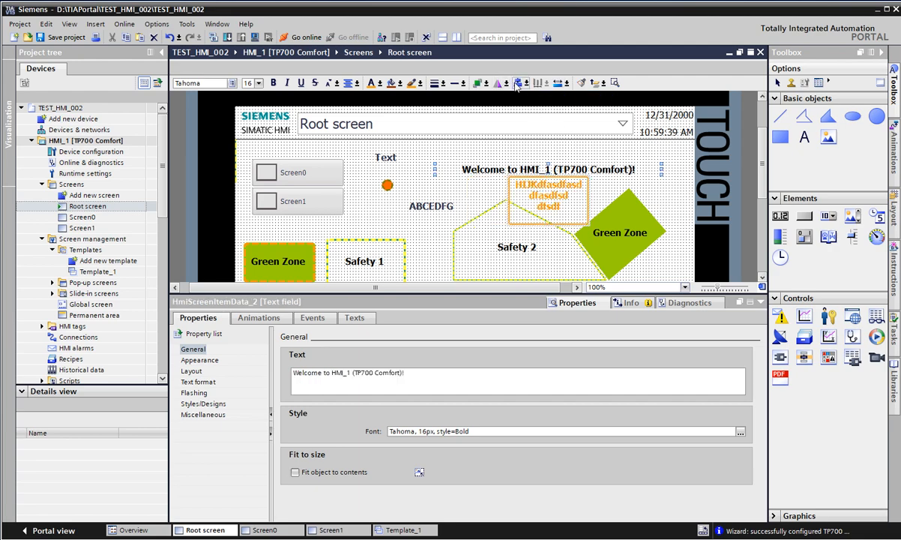
Align the orange text field with the Welcome text field by their bottom edges and by their centres
{"action": "left_click", "coordinate": [526, 87]}
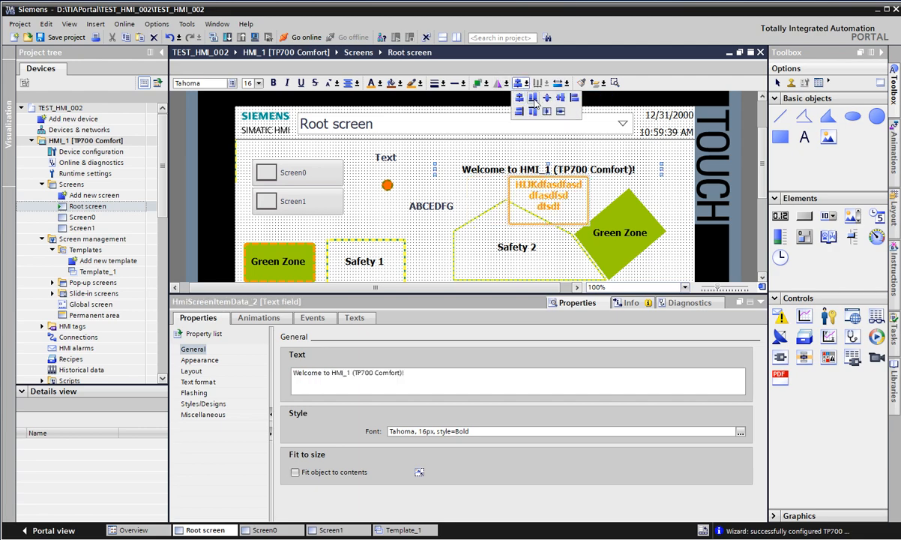
{"action": "left_click", "coordinate": [533, 100]}
{"action": "left_click", "coordinate": [527, 85]}
{"action": "left_click", "coordinate": [544, 100]}
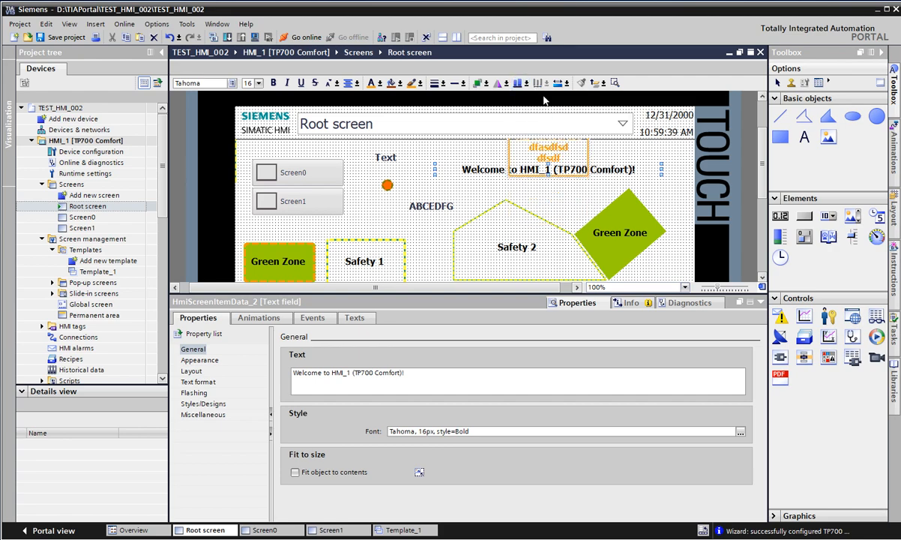
{"action": "left_click", "coordinate": [528, 86]}
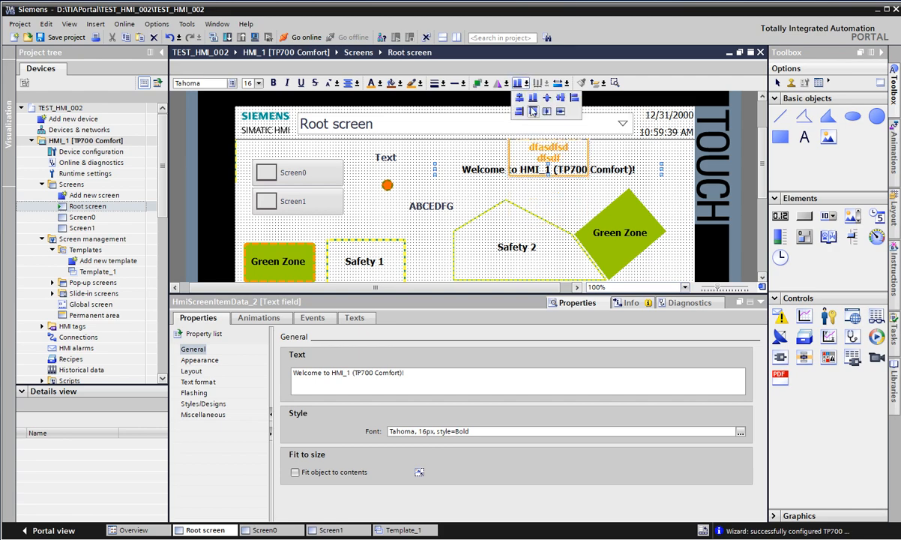
{"action": "left_click", "coordinate": [548, 101]}
{"action": "left_click", "coordinate": [527, 85]}
{"action": "left_click", "coordinate": [561, 98]}
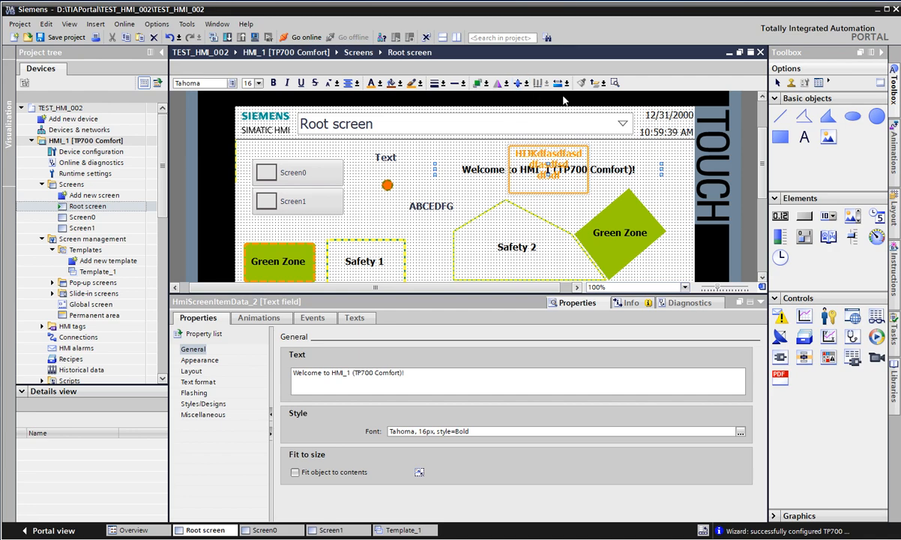
{"action": "left_click", "coordinate": [527, 84]}
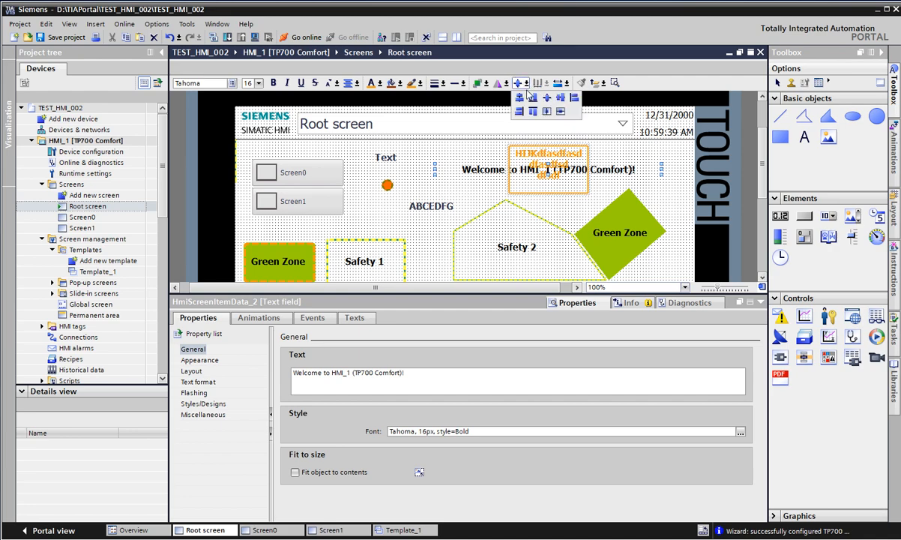
{"action": "left_click", "coordinate": [563, 99]}
Align the orange text field to the left, right and top edges of the Welcome text field
{"action": "left_click", "coordinate": [528, 84]}
{"action": "left_click", "coordinate": [577, 98]}
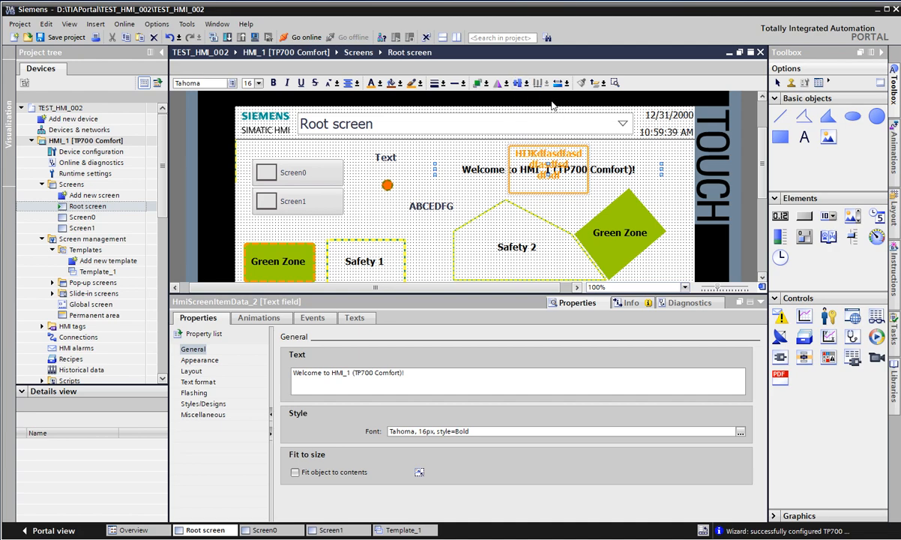
{"action": "left_click", "coordinate": [527, 83]}
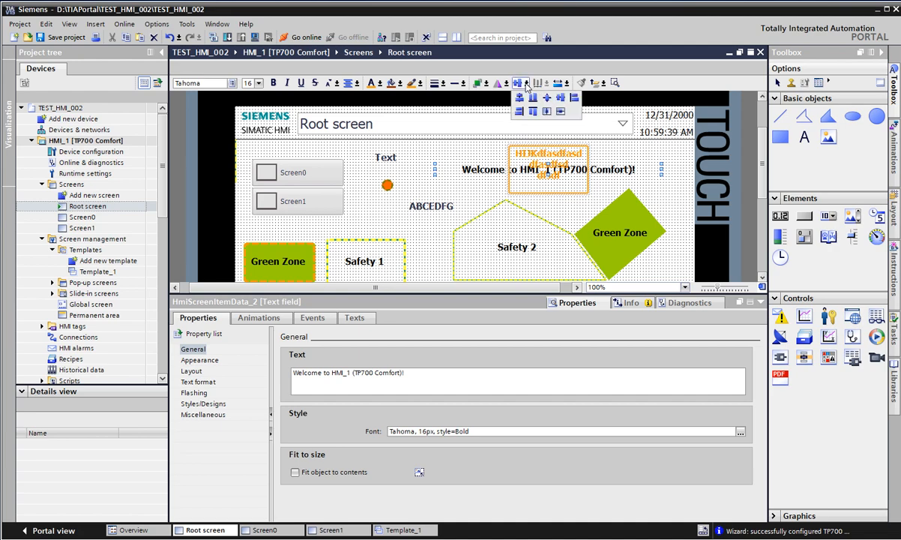
{"action": "left_click", "coordinate": [529, 92]}
{"action": "left_click", "coordinate": [527, 84]}
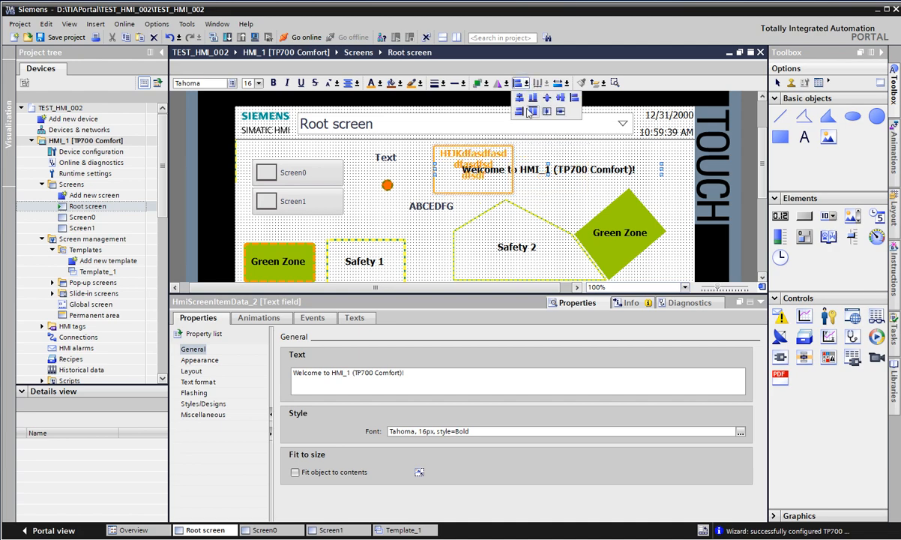
{"action": "left_click", "coordinate": [519, 111]}
{"action": "left_click", "coordinate": [527, 83]}
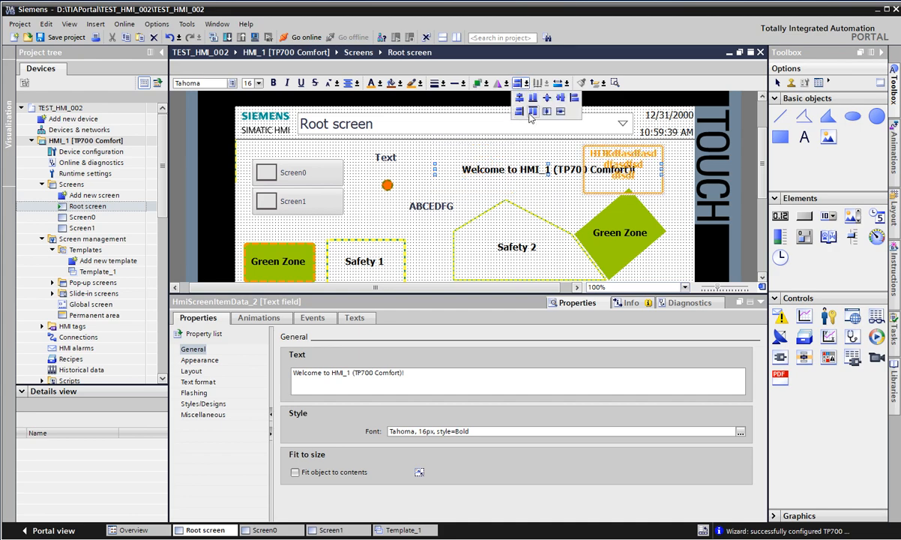
{"action": "left_click", "coordinate": [519, 111]}
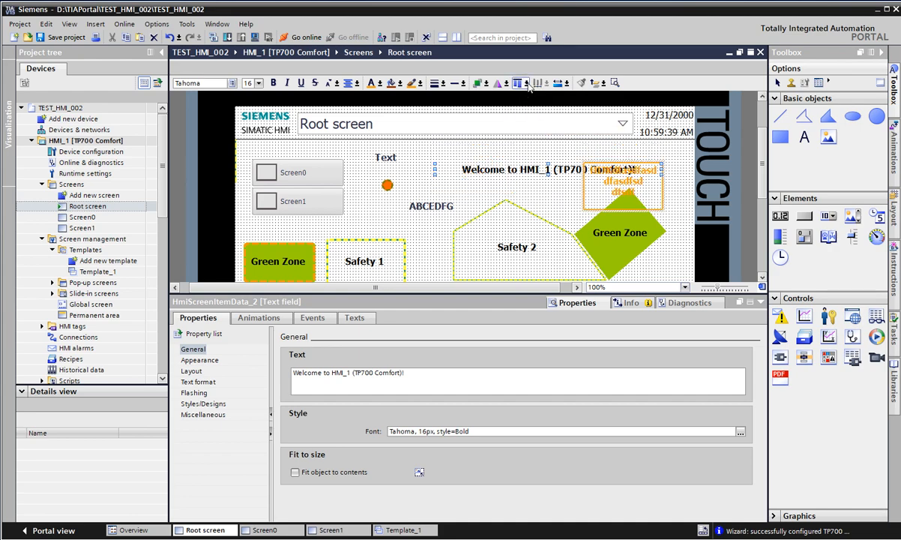
Centre the Welcome and orange text fields horizontally and vertically on the root screen
{"action": "left_click", "coordinate": [527, 84]}
{"action": "left_click", "coordinate": [548, 113]}
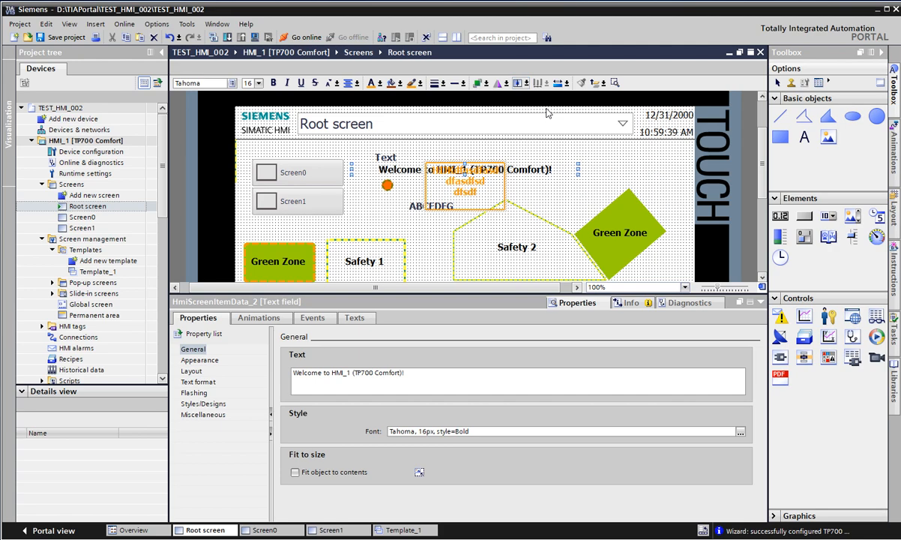
{"action": "left_click", "coordinate": [527, 84]}
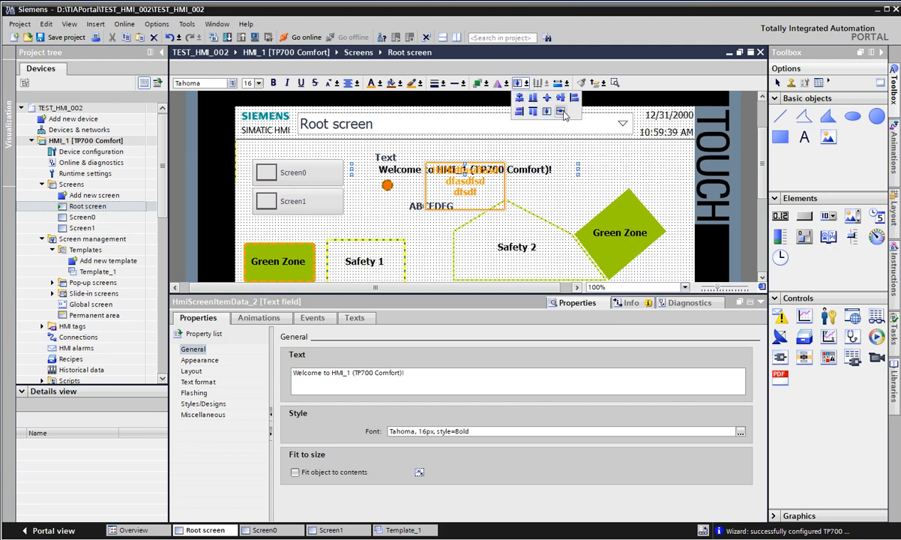
{"action": "left_click", "coordinate": [561, 112]}
{"action": "scroll", "coordinate": [556, 199], "scroll_direction": "down", "scroll_amount": 4}
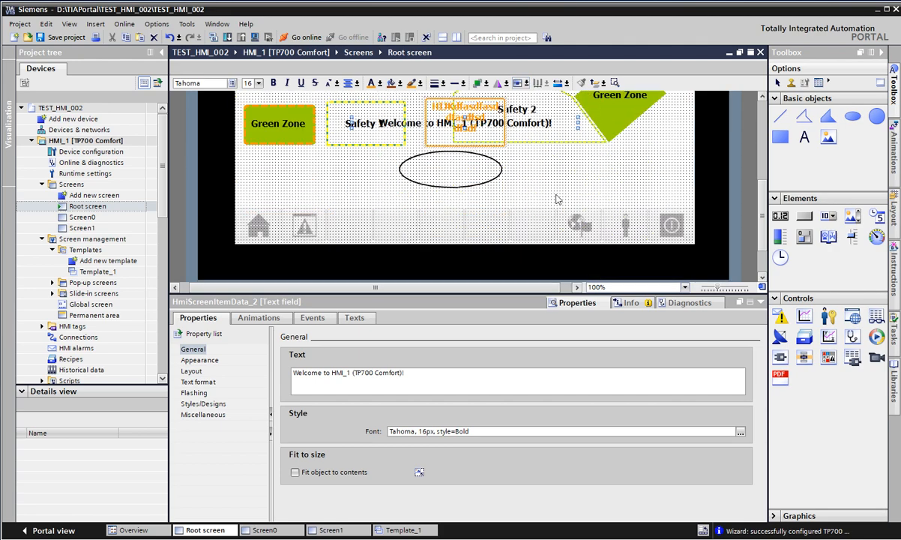
{"action": "scroll", "coordinate": [556, 199], "scroll_direction": "up", "scroll_amount": 4}
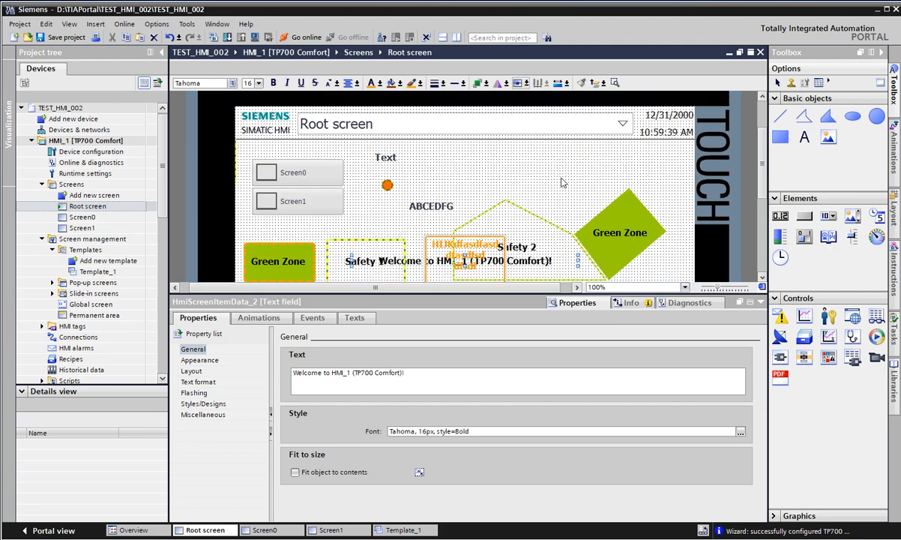
Move the Welcome and orange text fields up above Safety 2, and shift the orange one slightly up and right
{"action": "left_click", "coordinate": [547, 84]}
{"action": "left_click", "coordinate": [545, 174]}
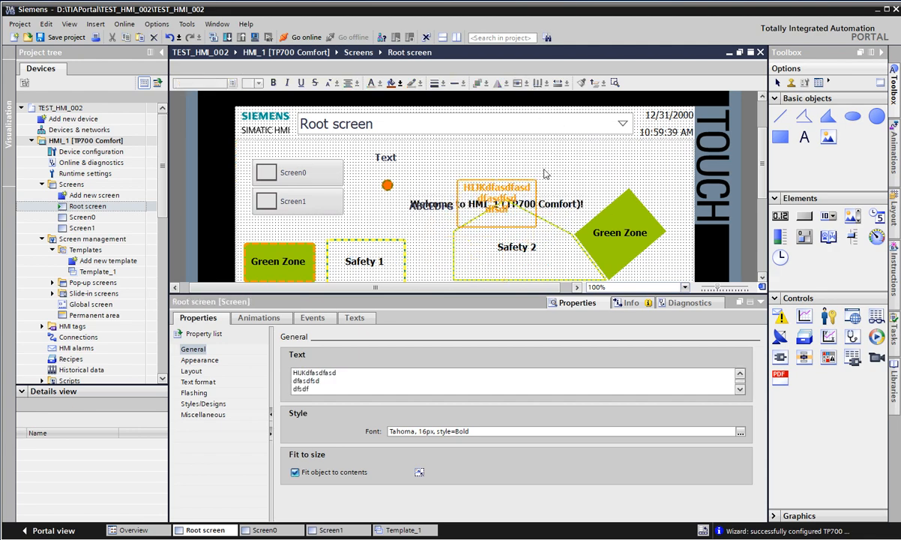
{"action": "left_click_drag", "start_coordinate": [525, 187], "coordinate": [529, 180]}
Match the Welcome text field to the orange text field in width, in height, and in both dimensions at once
{"action": "left_click", "coordinate": [563, 201], "text": "shift"}
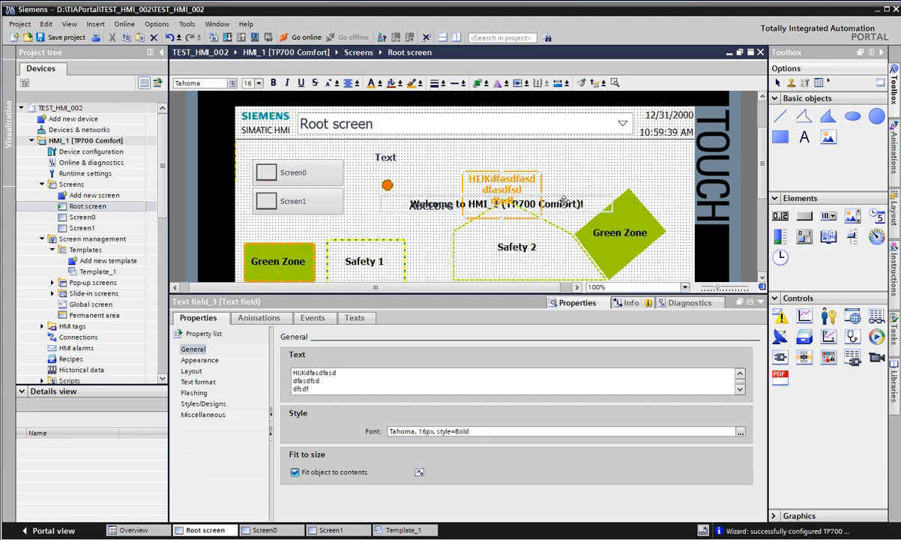
{"action": "left_click", "coordinate": [567, 83]}
{"action": "left_click", "coordinate": [564, 99]}
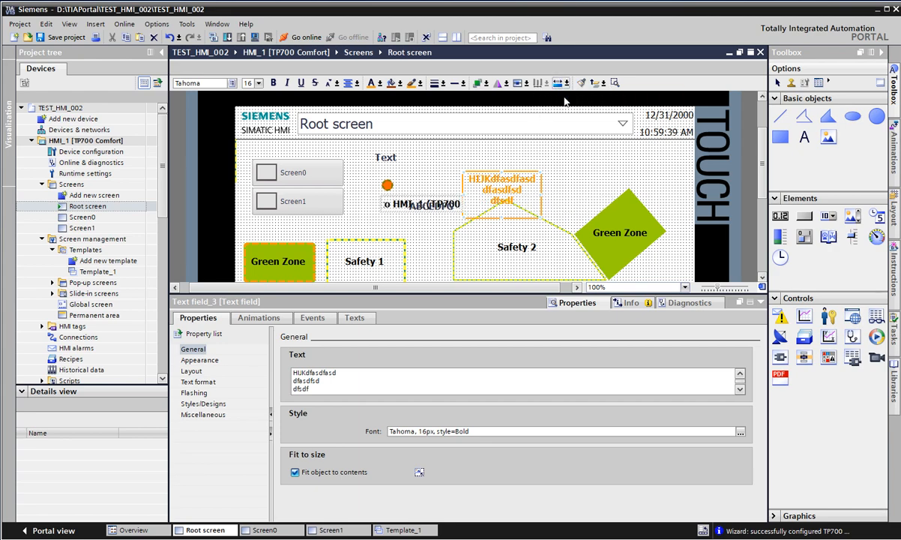
{"action": "left_click", "coordinate": [567, 84]}
{"action": "left_click", "coordinate": [573, 98]}
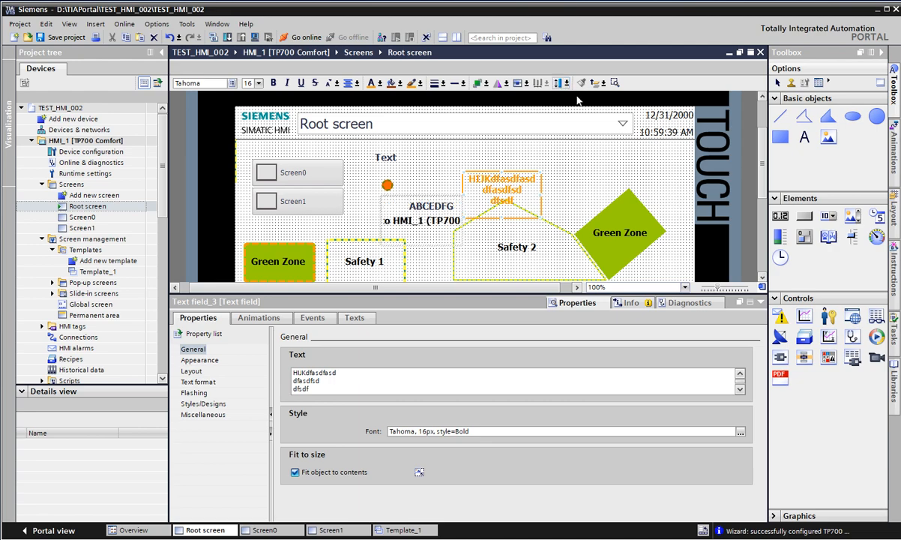
{"action": "left_click", "coordinate": [568, 83]}
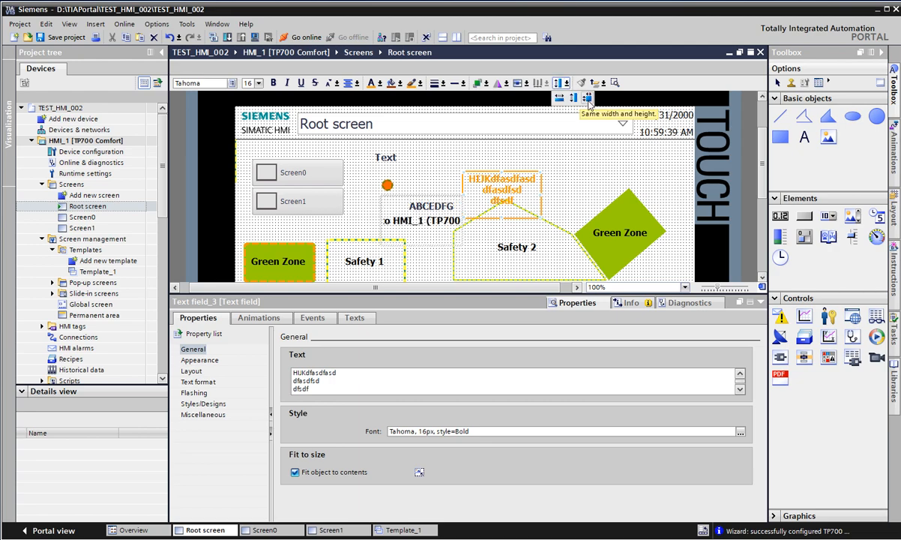
{"action": "left_click", "coordinate": [587, 98]}
Restore the Welcome text field so its full text fits, place it above Safety 2, and move the orange field between Safety 1 and Safety 2
{"action": "left_click", "coordinate": [582, 167]}
{"action": "left_click_drag", "start_coordinate": [517, 197], "coordinate": [561, 187]}
{"action": "left_click_drag", "start_coordinate": [456, 220], "coordinate": [478, 169]}
{"action": "left_click", "coordinate": [575, 205]}
{"action": "scroll", "coordinate": [509, 170], "scroll_direction": "up", "scroll_amount": 3}
{"action": "scroll", "coordinate": [569, 192], "scroll_direction": "down", "scroll_amount": 3}
{"action": "left_click", "coordinate": [582, 221]}
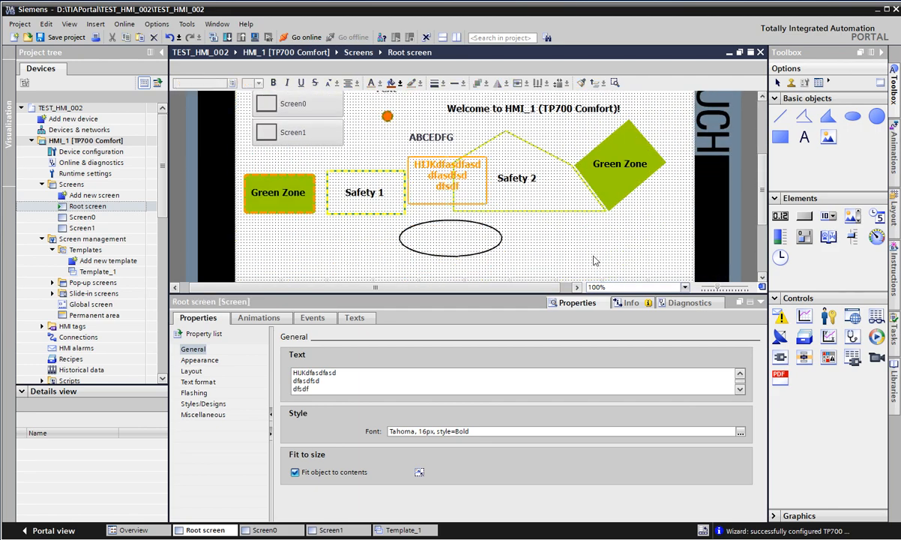
Move the orange three-line text field slightly up, directly beneath the ABCEDFG text
{"action": "left_click", "coordinate": [447, 184]}
{"action": "left_click_drag", "start_coordinate": [448, 184], "coordinate": [445, 171]}
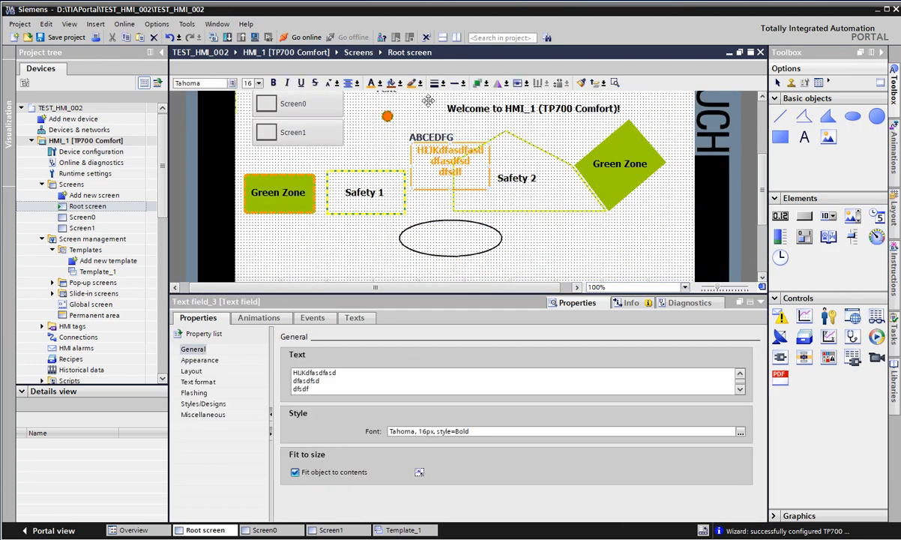
{"action": "scroll", "coordinate": [427, 161], "scroll_direction": "up", "scroll_amount": 3}
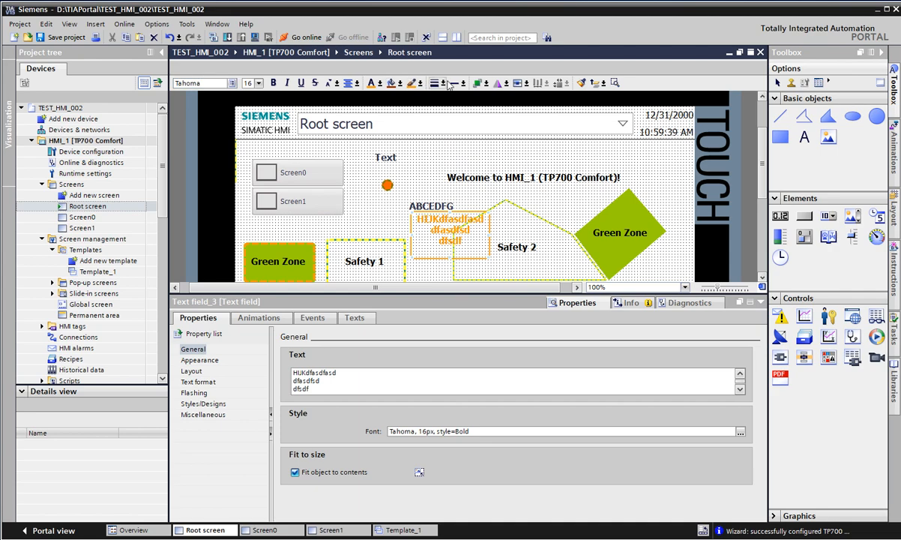
{"action": "scroll", "coordinate": [562, 217], "scroll_direction": "down", "scroll_amount": 3}
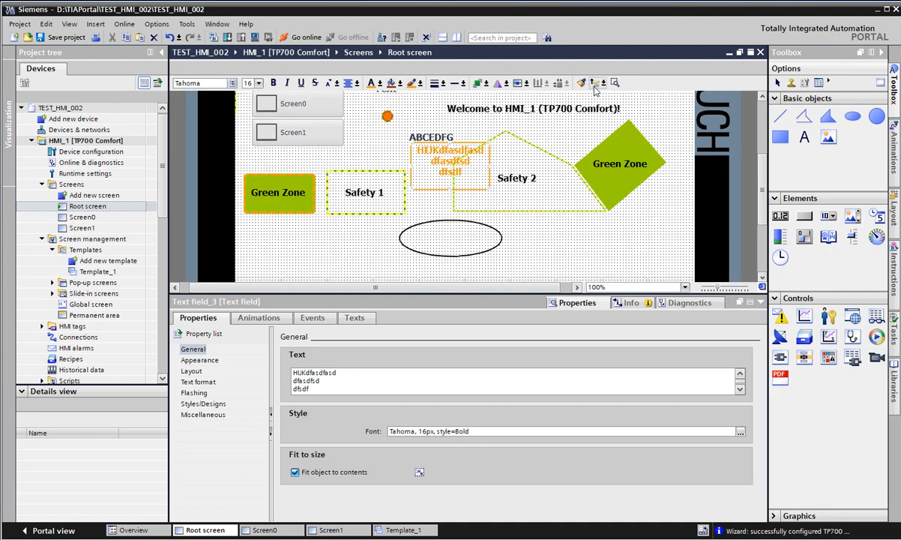
{"action": "scroll", "coordinate": [656, 150], "scroll_direction": "up", "scroll_amount": 3}
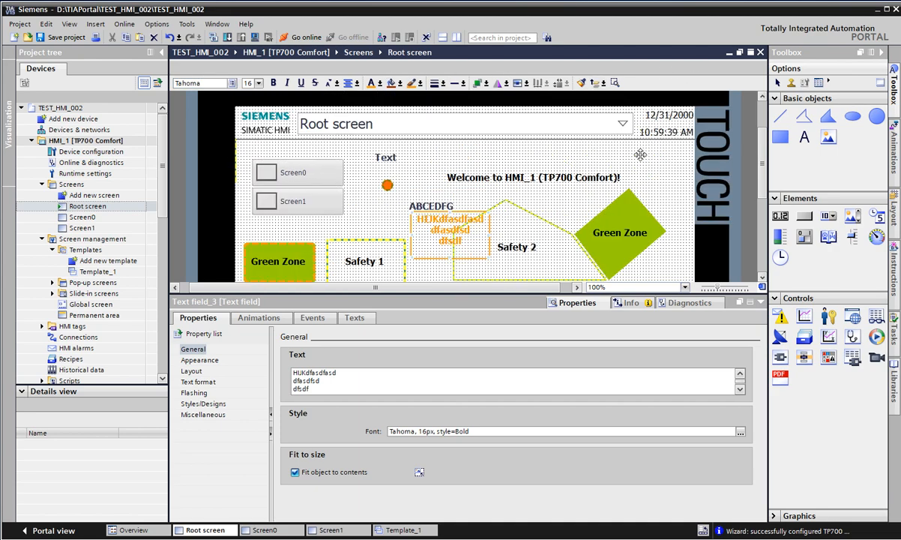
{"action": "scroll", "coordinate": [652, 150], "scroll_direction": "down", "scroll_amount": 3}
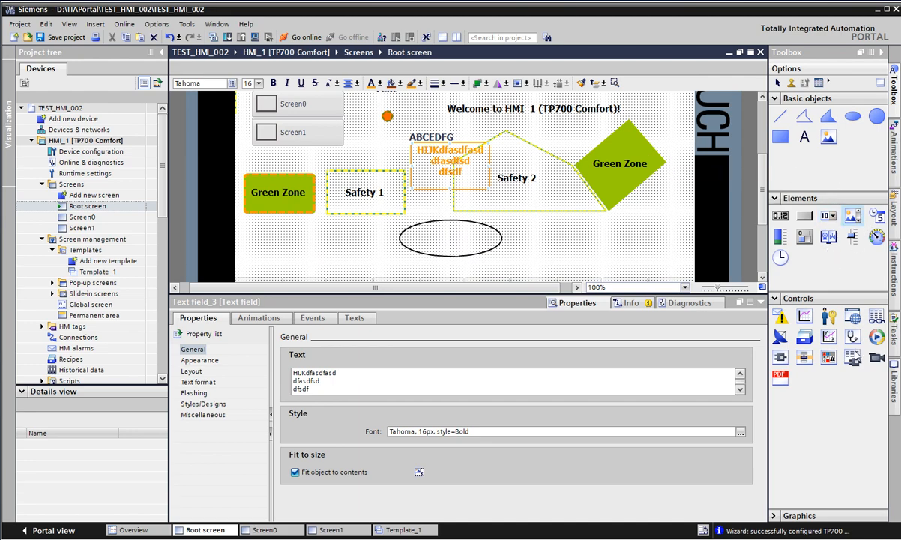
{"action": "scroll", "coordinate": [354, 200], "scroll_direction": "up", "scroll_amount": 3}
{"action": "left_click", "coordinate": [362, 211]}
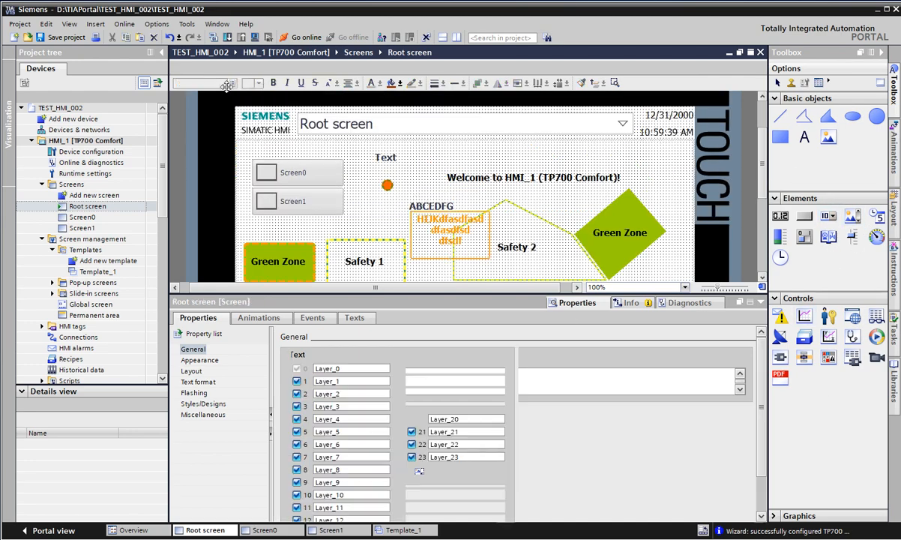
{"action": "left_click", "coordinate": [602, 153]}
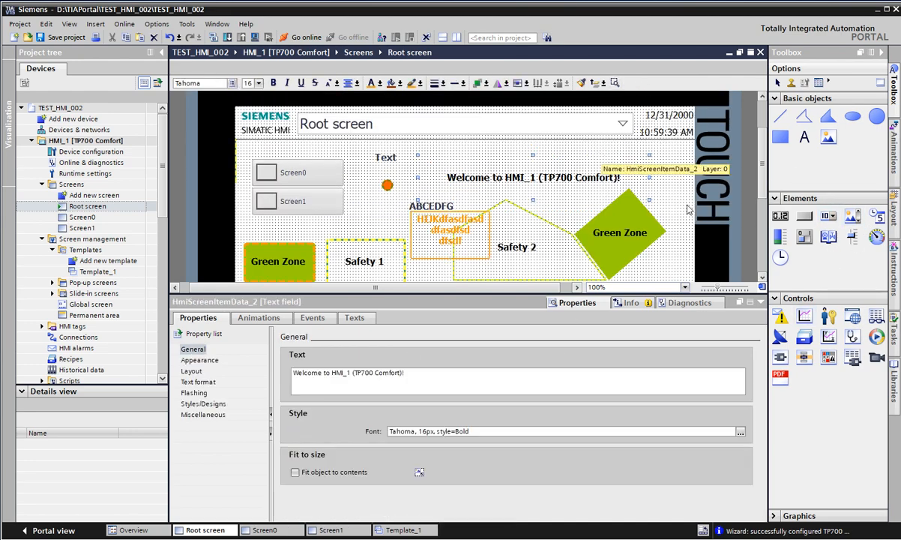
{"action": "left_click", "coordinate": [665, 263]}
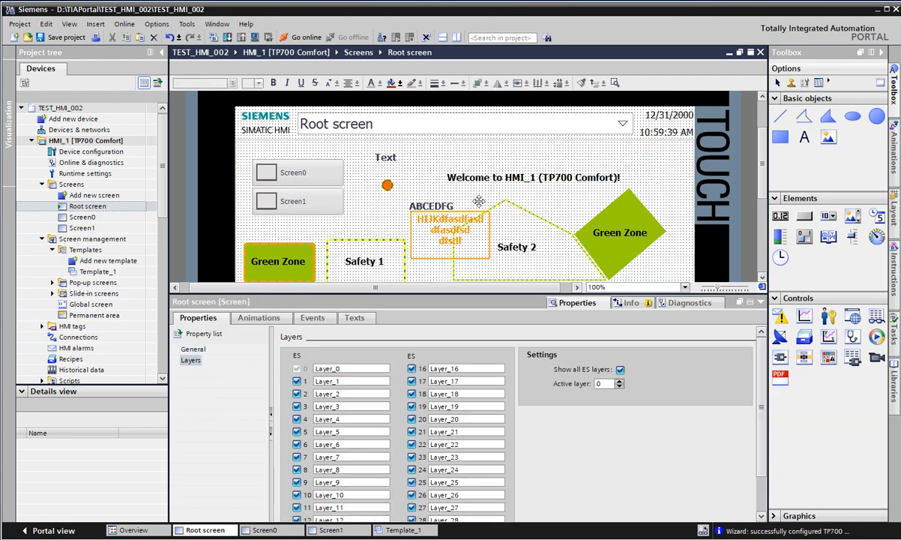
Examine the text lines and the font settings of the orange three-line text field
{"action": "left_click", "coordinate": [446, 228]}
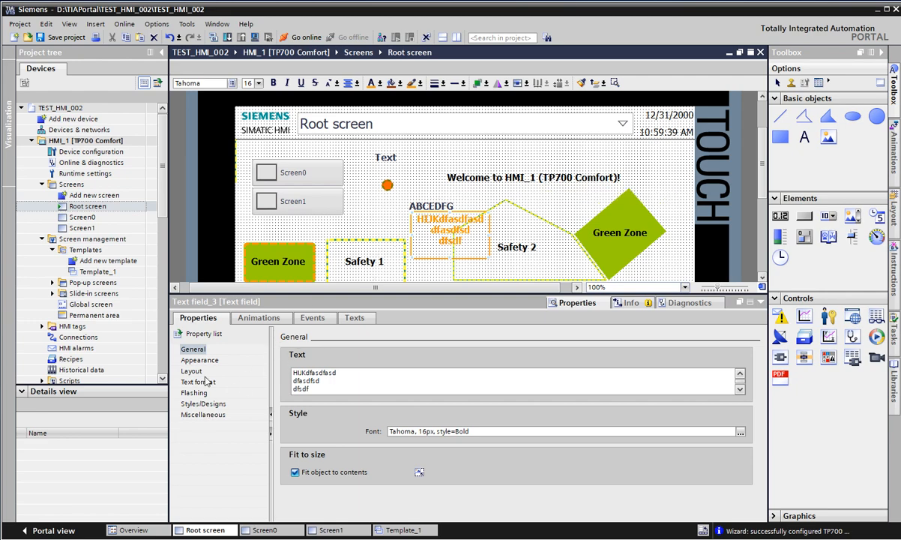
{"action": "left_click", "coordinate": [370, 378]}
{"action": "left_click", "coordinate": [374, 383]}
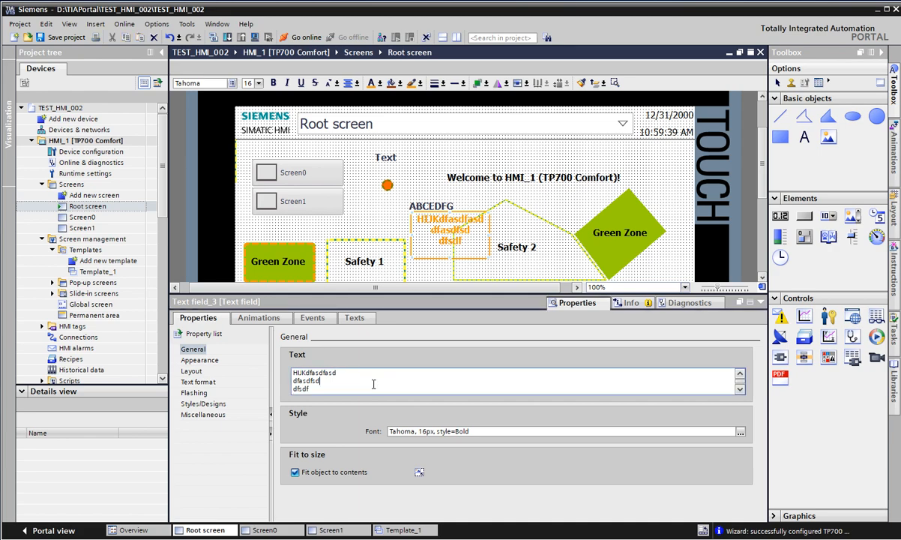
{"action": "left_click", "coordinate": [382, 388]}
{"action": "scroll", "coordinate": [392, 380], "scroll_direction": "down", "scroll_amount": 1}
{"action": "scroll", "coordinate": [390, 382], "scroll_direction": "up", "scroll_amount": 1}
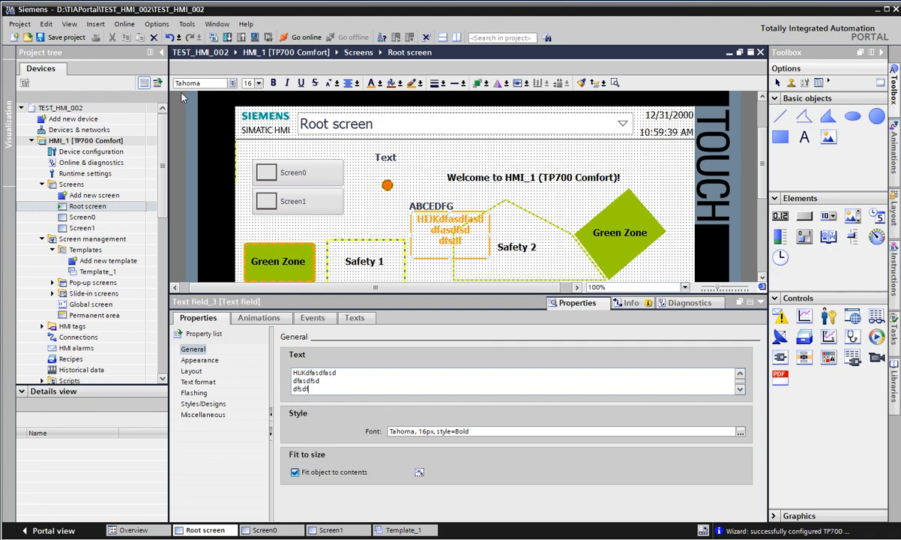
{"action": "left_click", "coordinate": [740, 430]}
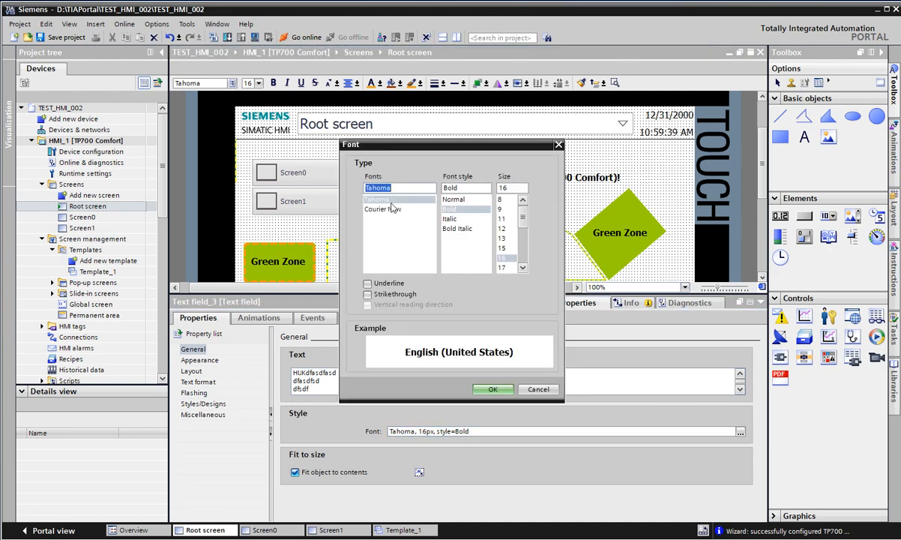
{"action": "left_click", "coordinate": [493, 389]}
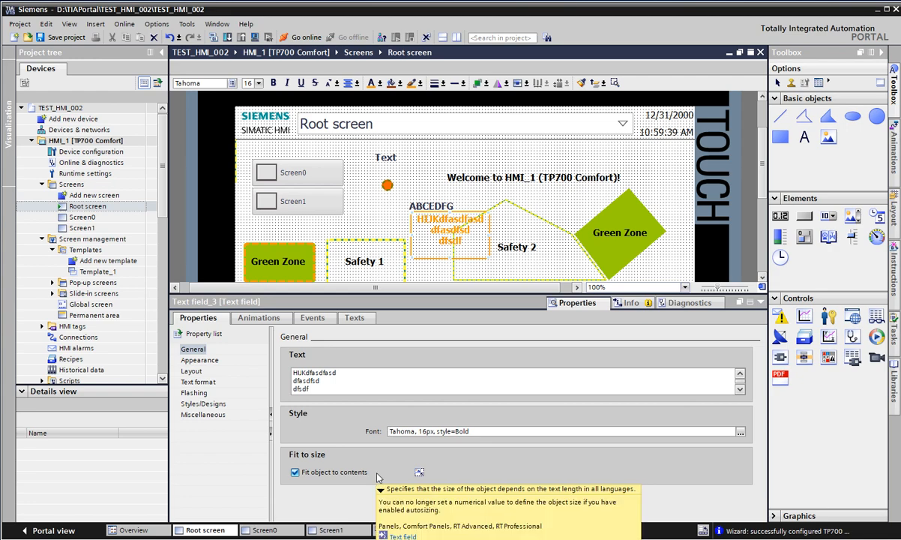
Turn off Fit object to contents for the orange three-line text field and place it beneath the ABCEDFG text
{"action": "left_click", "coordinate": [332, 476]}
{"action": "left_click", "coordinate": [331, 476]}
{"action": "left_click", "coordinate": [328, 477]}
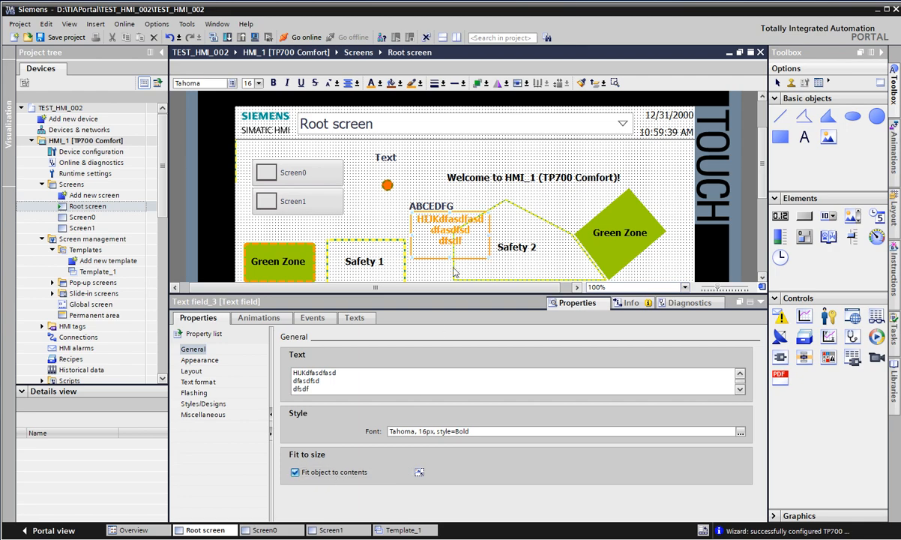
{"action": "left_click_drag", "start_coordinate": [448, 224], "coordinate": [473, 220]}
{"action": "left_click", "coordinate": [338, 475]}
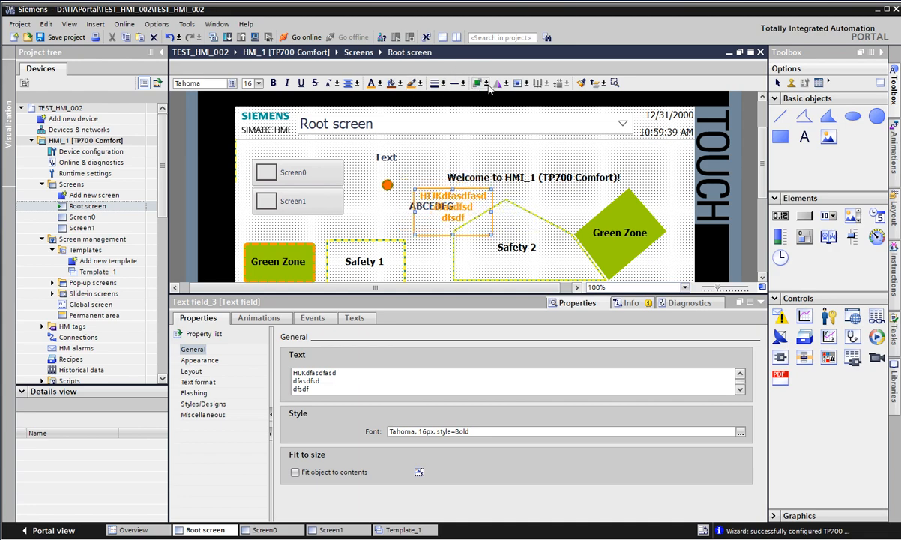
{"action": "left_click_drag", "start_coordinate": [413, 217], "coordinate": [397, 242]}
Make the orange three-line text italic without bold and fit its field to the contents
{"action": "left_click", "coordinate": [286, 82]}
{"action": "left_click", "coordinate": [273, 83]}
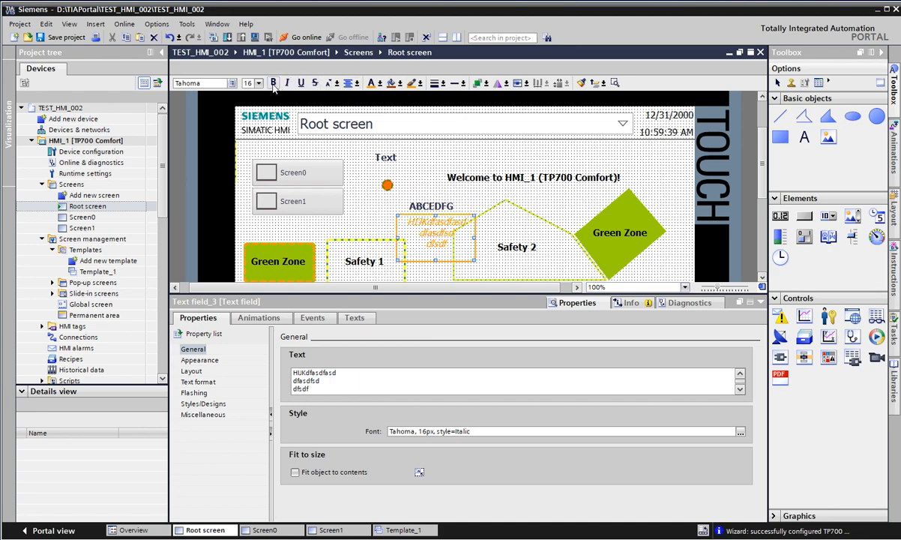
{"action": "left_click", "coordinate": [330, 472]}
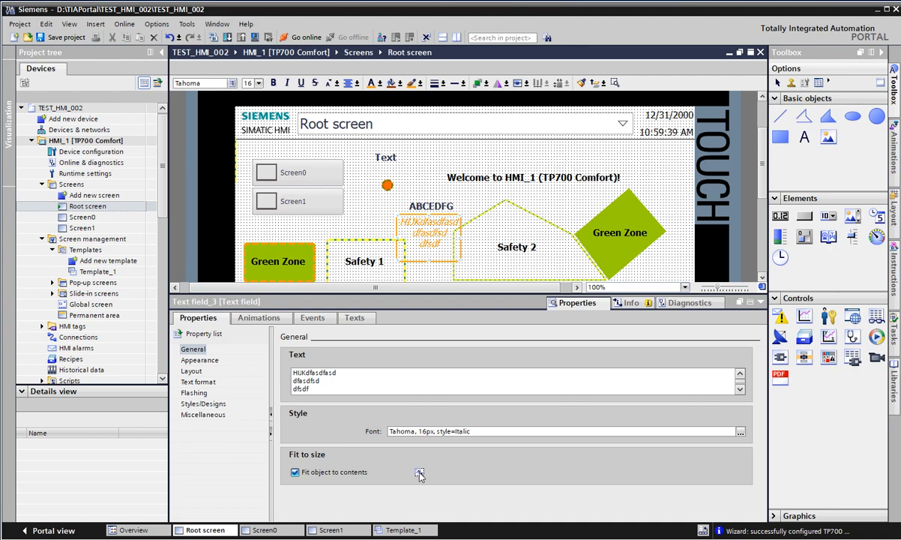
Stretch the orange text field with fitting off, refit it to its contents, and move it up and right just below the Welcome text
{"action": "left_click", "coordinate": [347, 476]}
{"action": "left_click_drag", "start_coordinate": [457, 216], "coordinate": [477, 193]}
{"action": "left_click", "coordinate": [295, 472]}
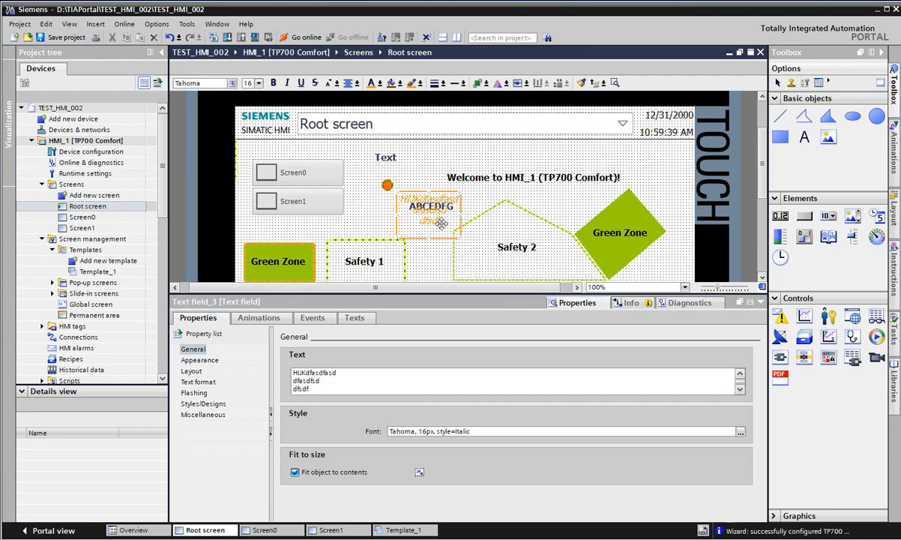
{"action": "left_click_drag", "start_coordinate": [442, 223], "coordinate": [470, 227]}
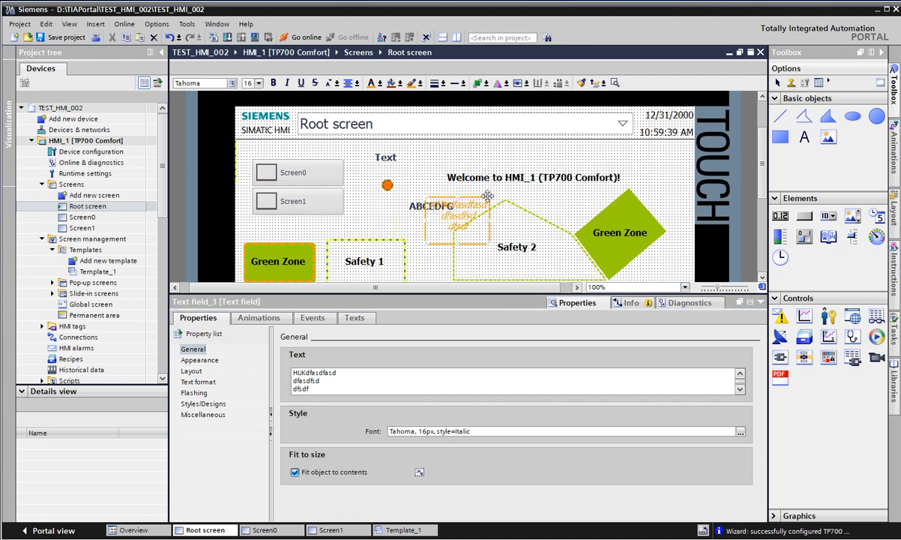
{"action": "left_click_drag", "start_coordinate": [458, 232], "coordinate": [487, 211]}
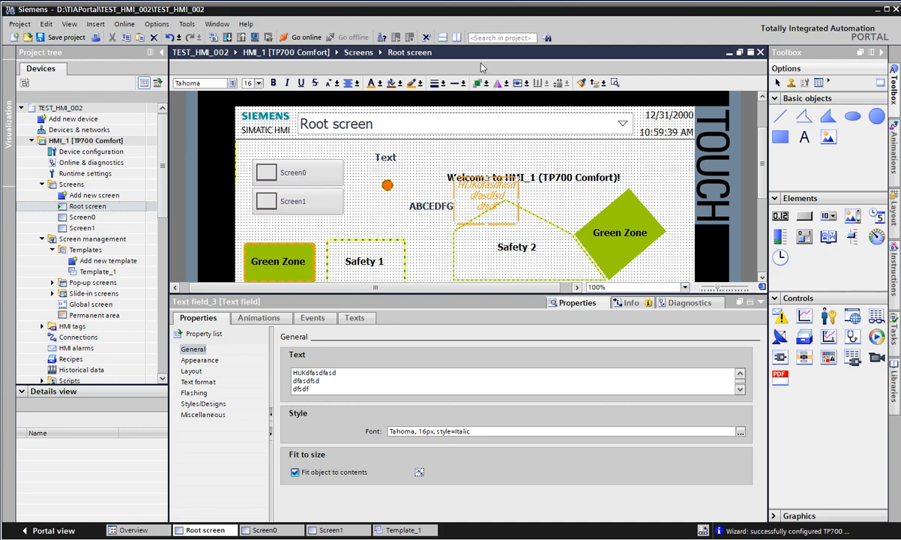
Move the ABCEDFG text down and left below the orange circle, and shift the Text field slightly right and up
{"action": "left_click", "coordinate": [386, 156]}
{"action": "left_click_drag", "start_coordinate": [412, 210], "coordinate": [390, 223]}
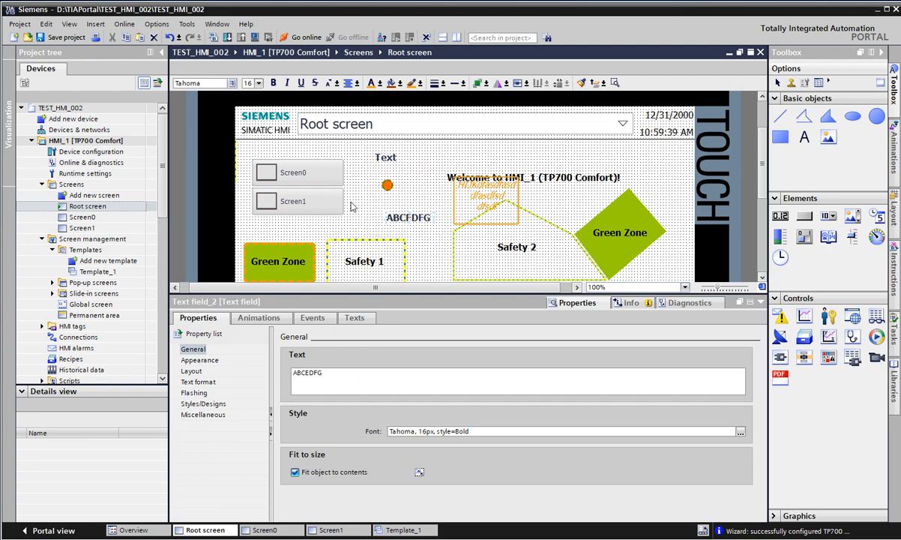
{"action": "left_click", "coordinate": [385, 155]}
{"action": "left_click", "coordinate": [305, 384]}
{"action": "left_click_drag", "start_coordinate": [397, 155], "coordinate": [418, 171]}
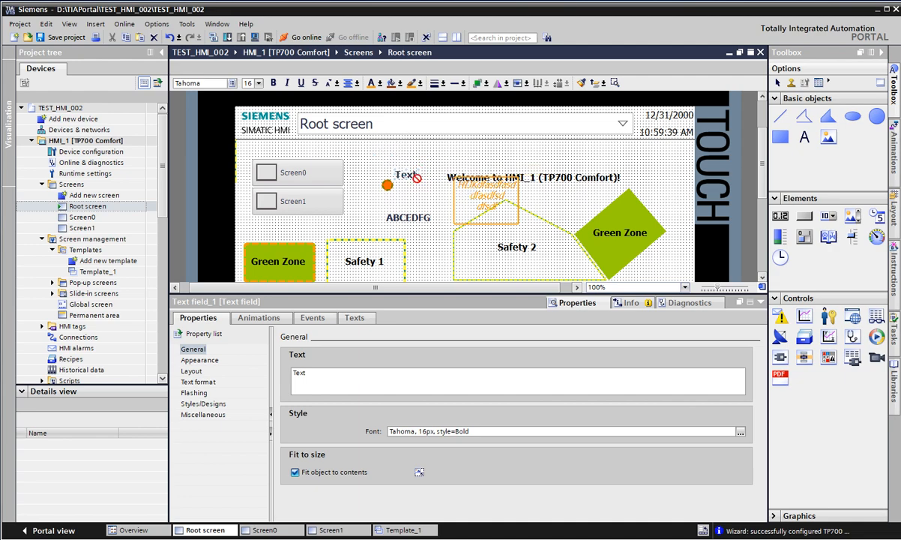
{"action": "left_click_drag", "start_coordinate": [417, 174], "coordinate": [415, 155]}
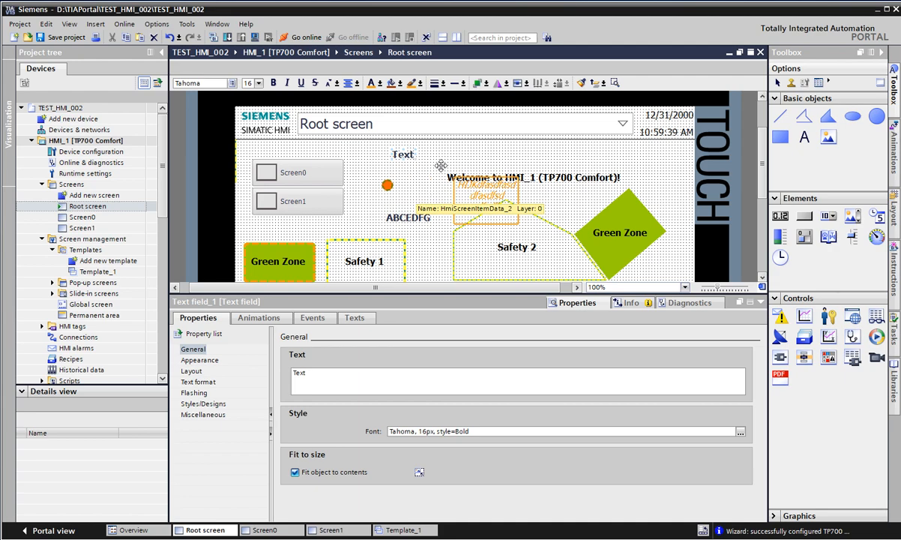
Turn off Fit object to contents for the ABCEDFG text field and narrow it to a width of 49
{"action": "left_click", "coordinate": [423, 208]}
{"action": "left_click", "coordinate": [405, 215]}
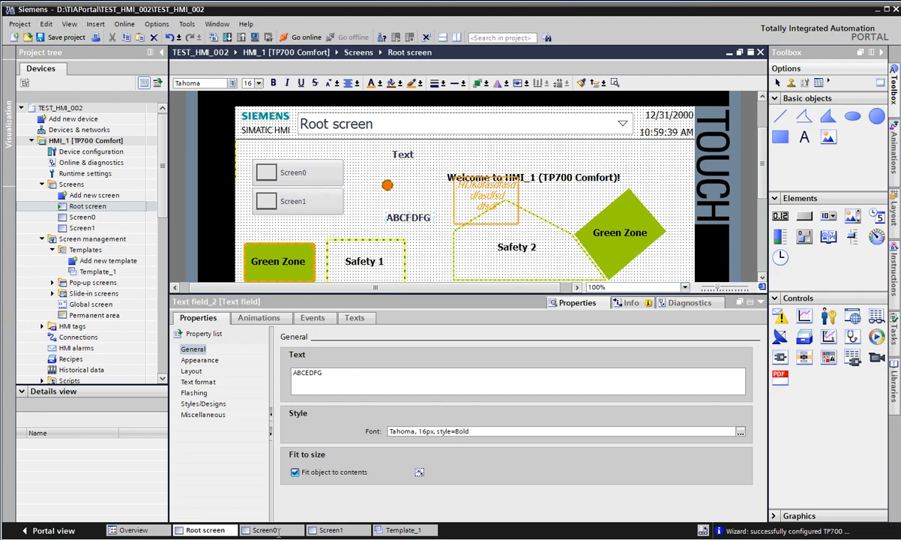
{"action": "left_click", "coordinate": [305, 472]}
{"action": "left_click_drag", "start_coordinate": [435, 217], "coordinate": [413, 217]}
{"action": "mouse_move", "coordinate": [411, 219]}
{"action": "left_mouse_down"}
{"action": "mouse_move", "coordinate": [444, 218]}
{"action": "mouse_move", "coordinate": [412, 218]}
{"action": "left_mouse_up"}
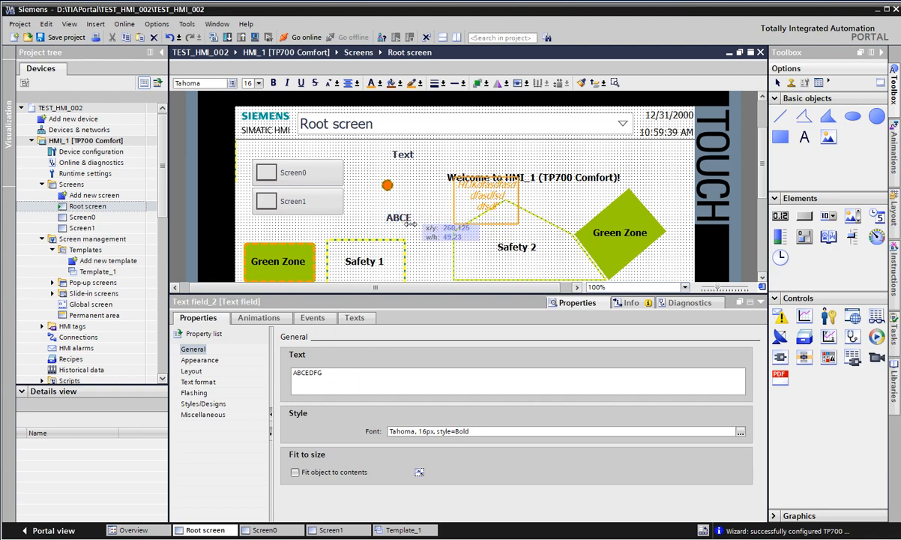
{"action": "left_click", "coordinate": [432, 265]}
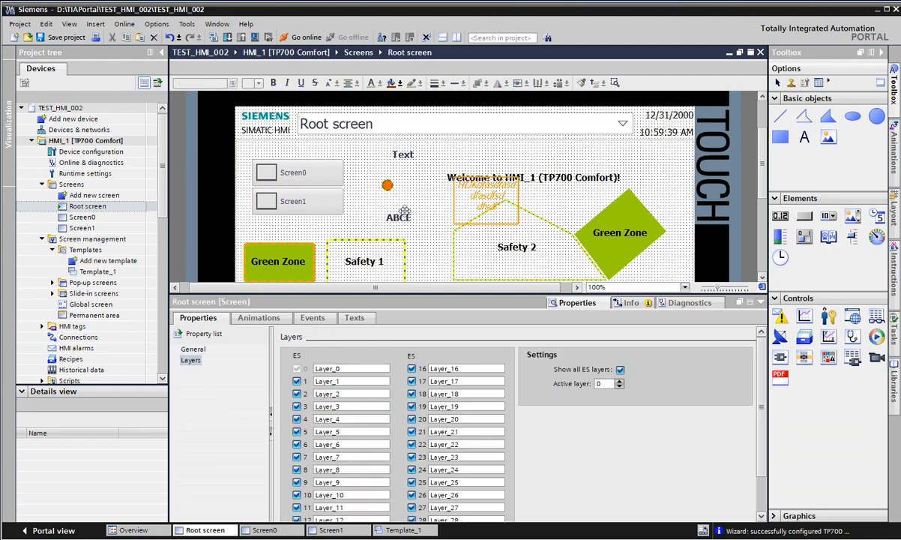
Widen the narrowed ABCEDFG text field until its full text fits
{"action": "left_click", "coordinate": [411, 216]}
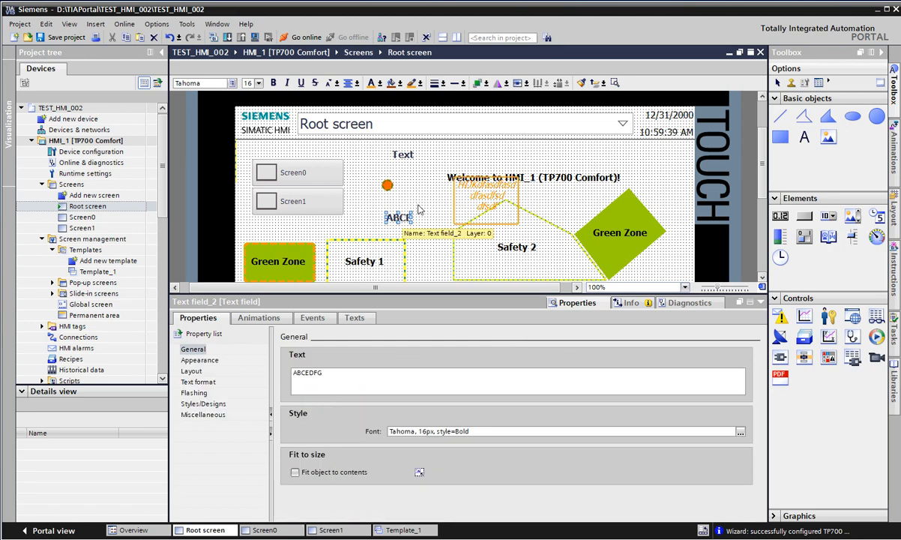
{"action": "left_click", "coordinate": [422, 201]}
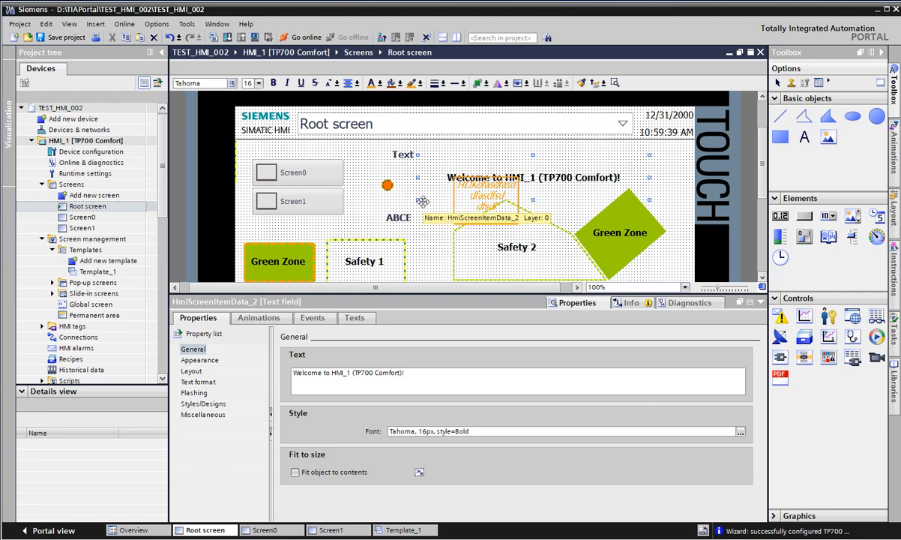
{"action": "left_click", "coordinate": [394, 216]}
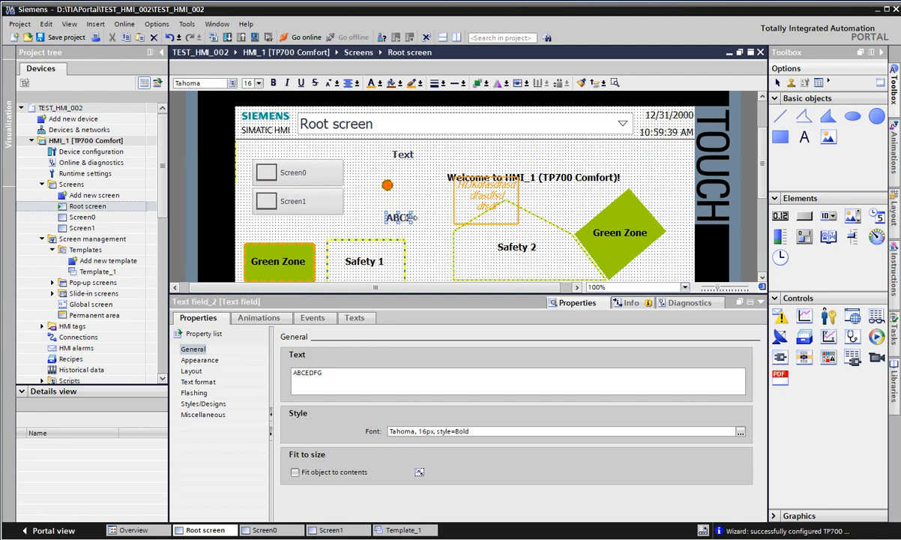
{"action": "left_click", "coordinate": [411, 190]}
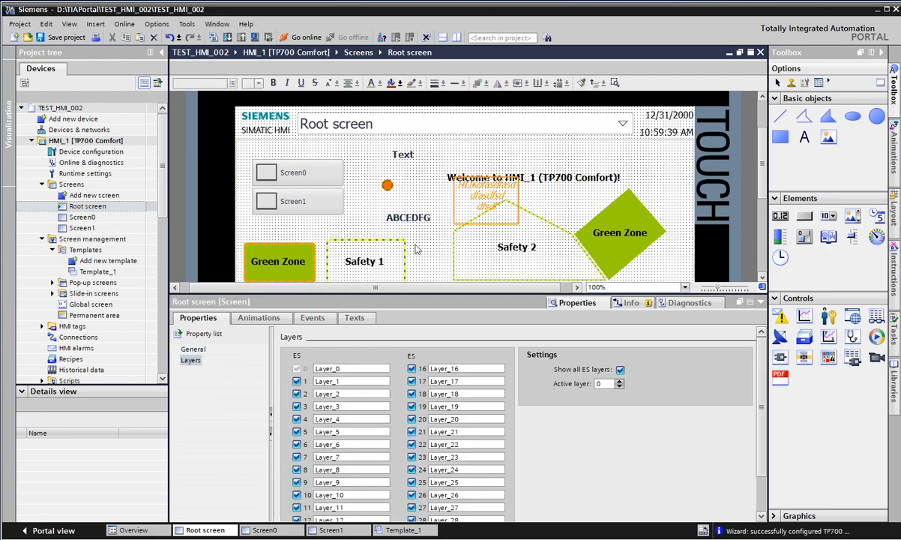
{"action": "scroll", "coordinate": [420, 219], "scroll_direction": "down", "scroll_amount": 2}
{"action": "scroll", "coordinate": [425, 217], "scroll_direction": "up", "scroll_amount": 2}
Turn Fit object to contents back on for the ABCEDFG text field and deselect it
{"action": "left_click", "coordinate": [424, 216]}
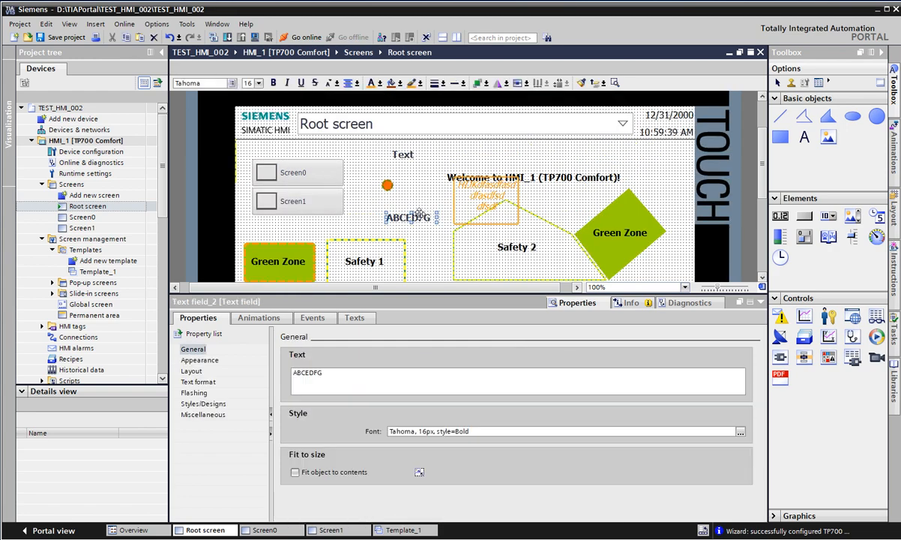
{"action": "left_click", "coordinate": [341, 480]}
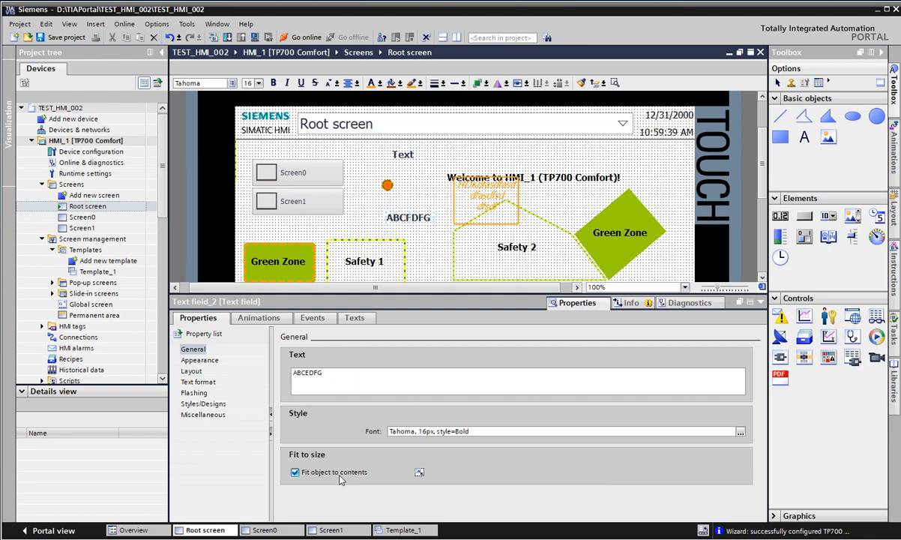
{"action": "left_click", "coordinate": [341, 480]}
{"action": "left_click", "coordinate": [341, 480]}
{"action": "left_click", "coordinate": [428, 162]}
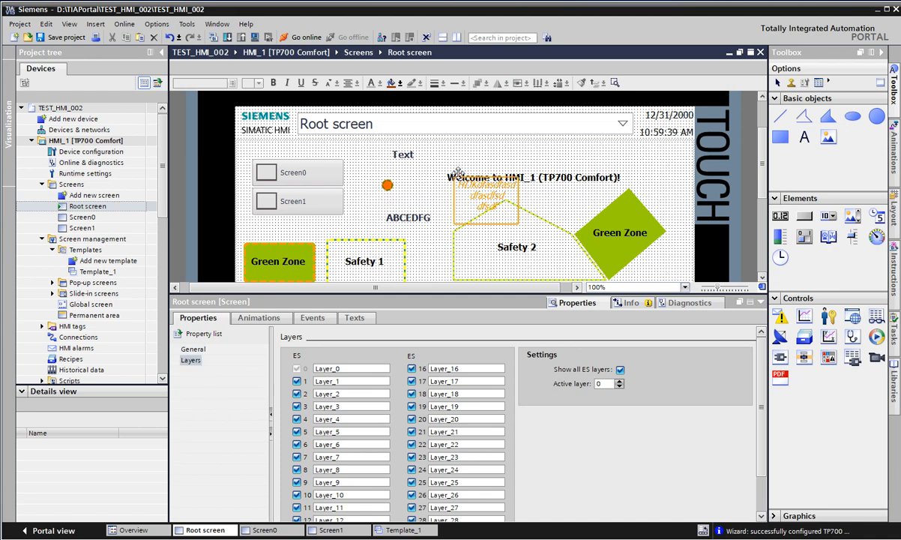
Select the ABCEDFG text field below the orange circle and open its appearance properties
{"action": "left_click", "coordinate": [401, 212]}
{"action": "left_click", "coordinate": [200, 360]}
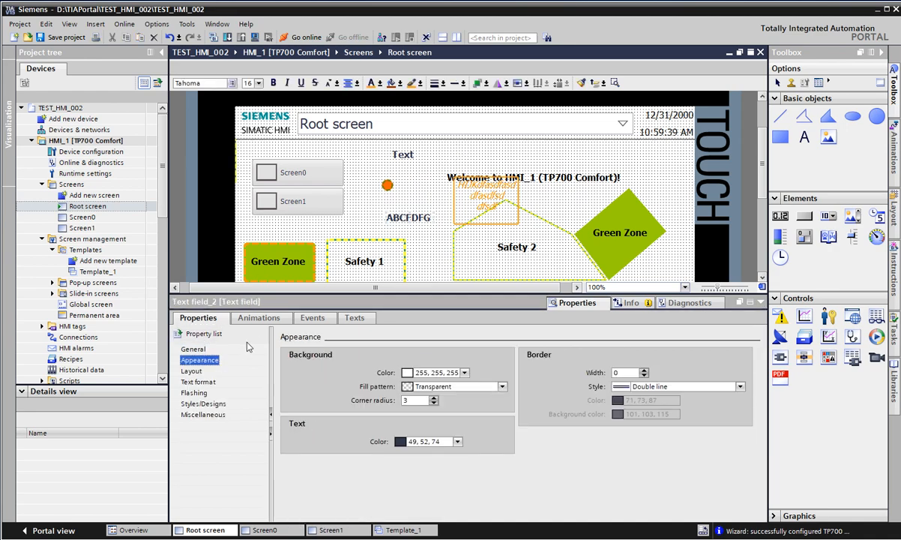
{"action": "left_click", "coordinate": [432, 234]}
{"action": "left_click", "coordinate": [414, 215]}
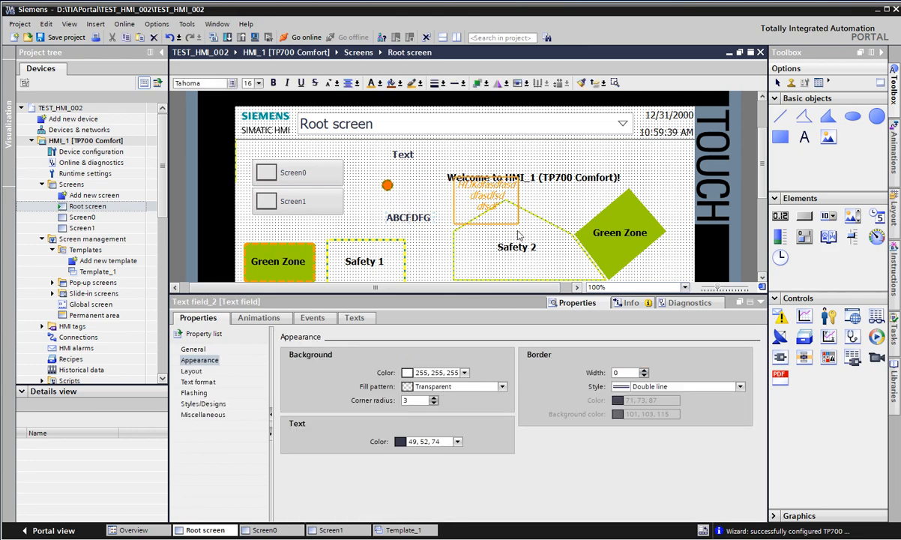
{"action": "scroll", "coordinate": [760, 163], "scroll_direction": "down", "scroll_amount": 1}
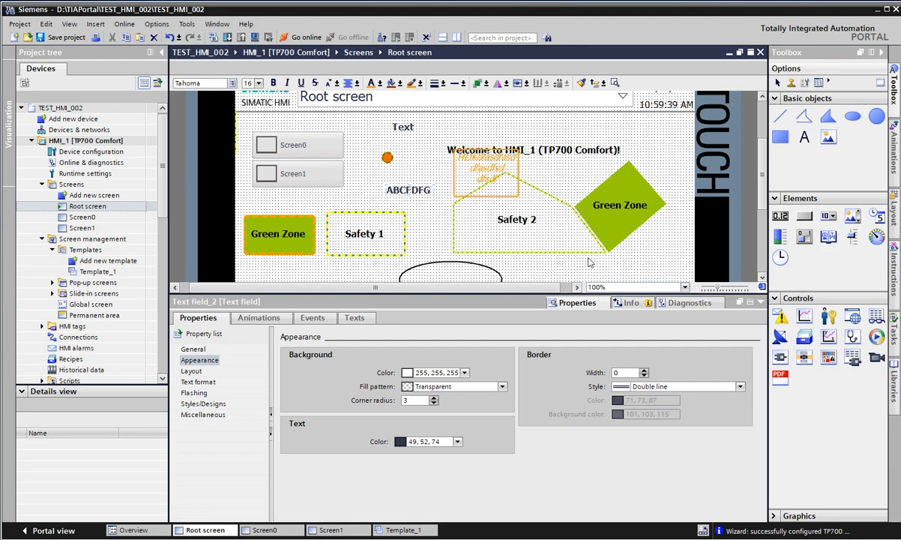
{"action": "left_click", "coordinate": [464, 372]}
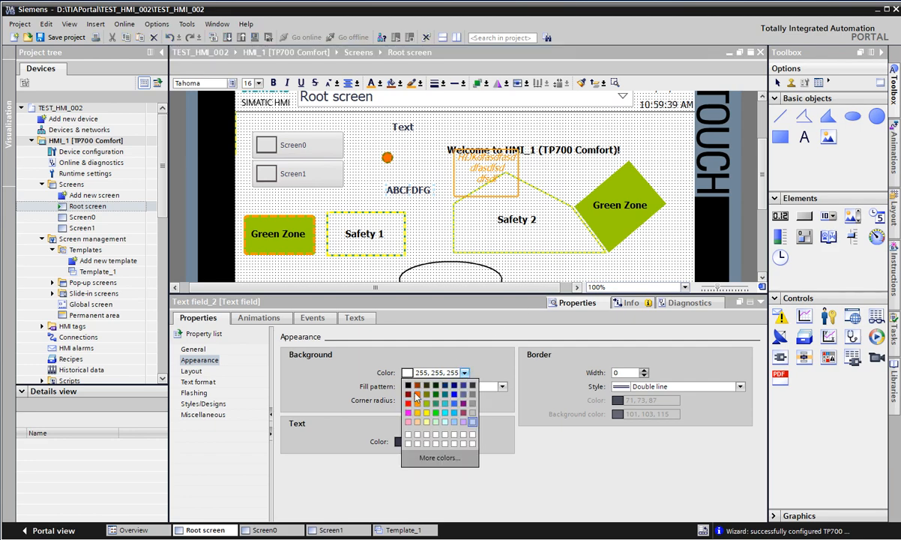
{"action": "left_click", "coordinate": [380, 358]}
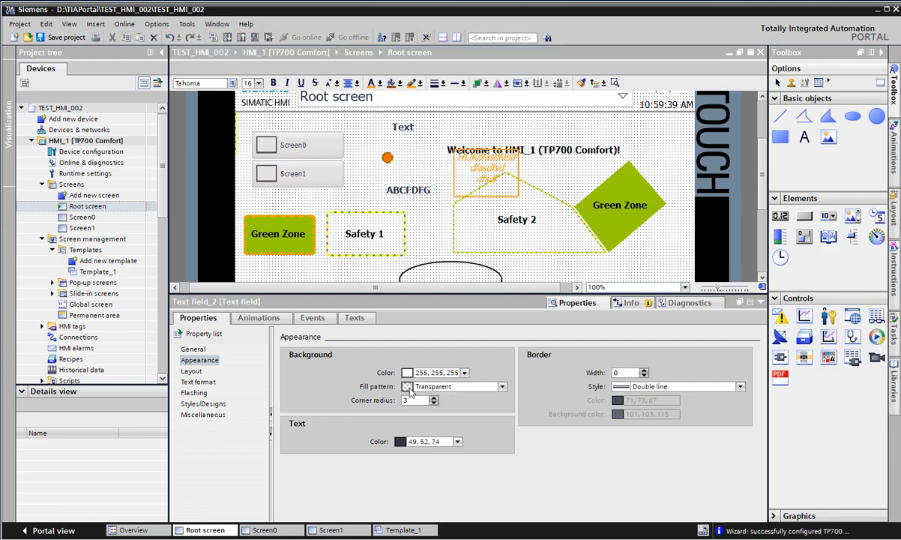
Try the Solid background fill pattern on the ABCEDFG text field and return it to Transparent
{"action": "left_click", "coordinate": [502, 387]}
{"action": "left_click", "coordinate": [480, 405]}
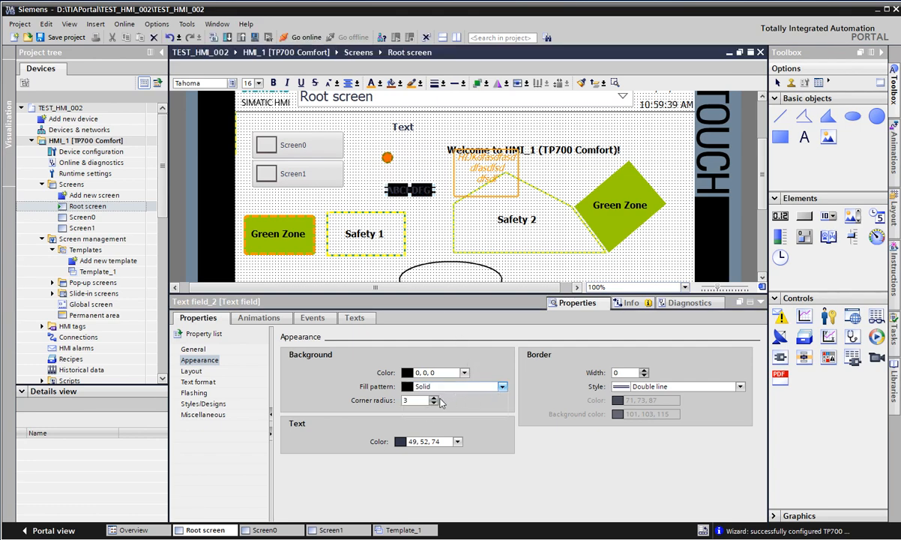
{"action": "left_click", "coordinate": [420, 386]}
{"action": "left_click", "coordinate": [433, 398]}
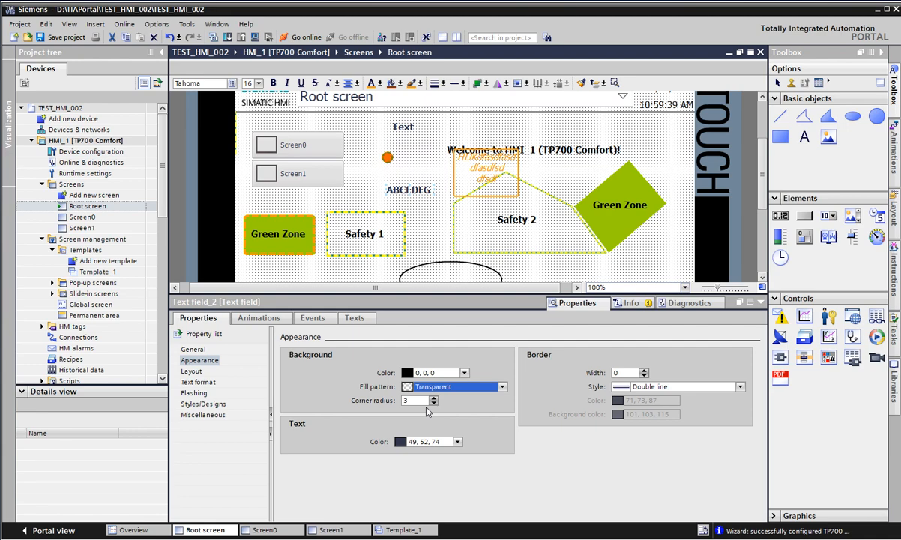
Set the ABCEDFG text field's corner radius to 6 and its background fill pattern to Solid
{"action": "left_click", "coordinate": [435, 401]}
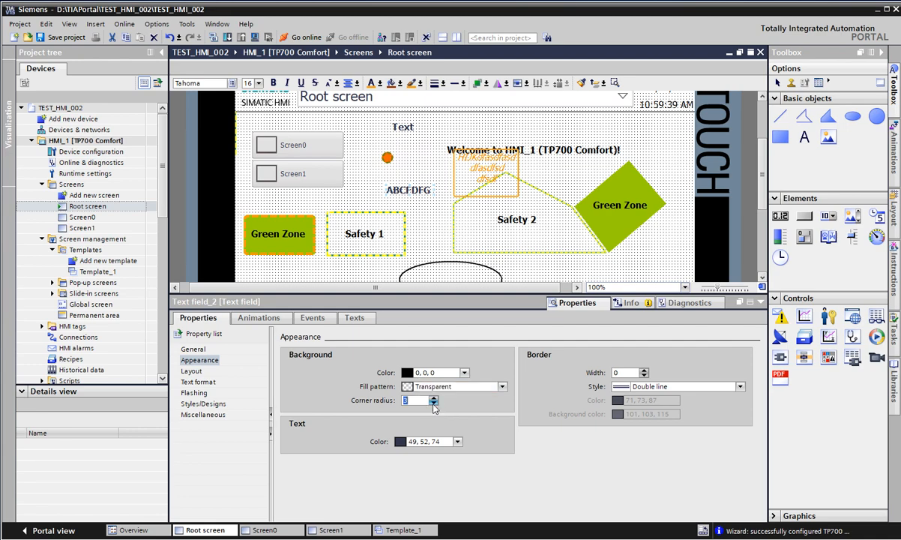
{"action": "left_click", "coordinate": [433, 404]}
{"action": "left_click", "coordinate": [473, 386]}
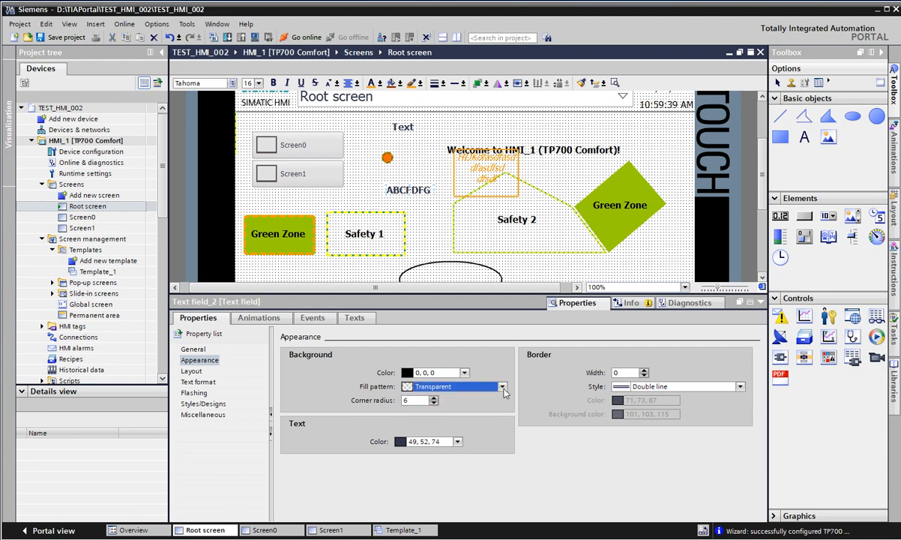
{"action": "left_click", "coordinate": [502, 386]}
{"action": "left_click", "coordinate": [442, 407]}
{"action": "left_click", "coordinate": [421, 211]}
{"action": "left_click", "coordinate": [422, 190]}
{"action": "left_click", "coordinate": [432, 218]}
{"action": "left_click", "coordinate": [421, 188]}
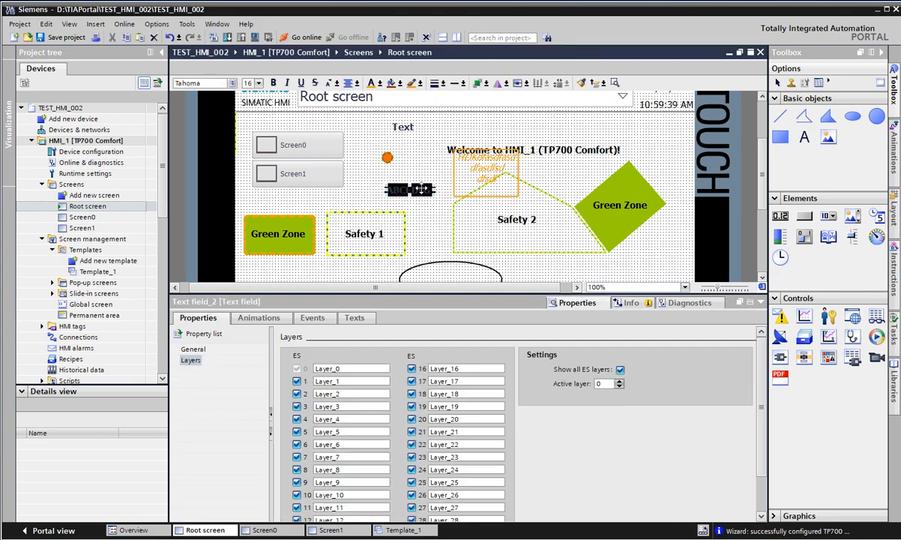
Change the ABCEDFG text field's background colour to green (51, 153, 102)
{"action": "left_click", "coordinate": [431, 372]}
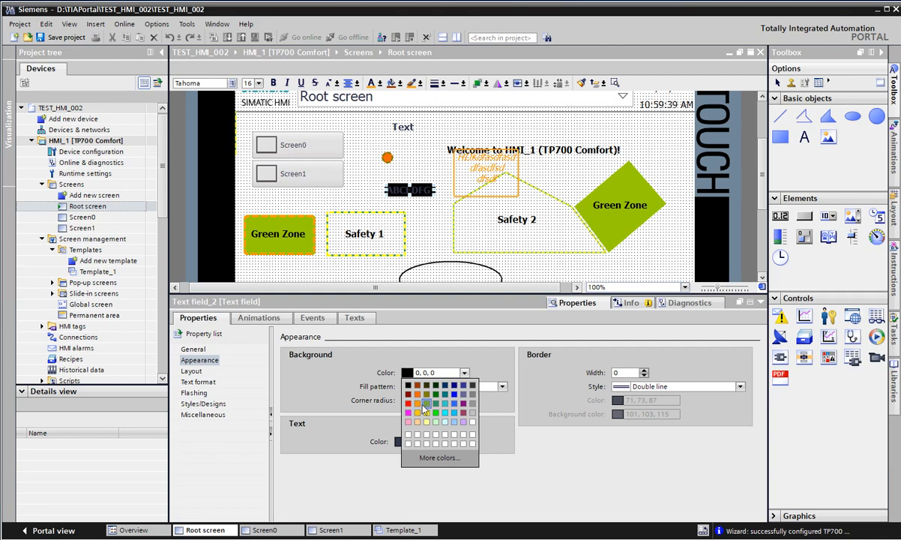
{"action": "left_click", "coordinate": [435, 402]}
{"action": "left_click", "coordinate": [421, 219]}
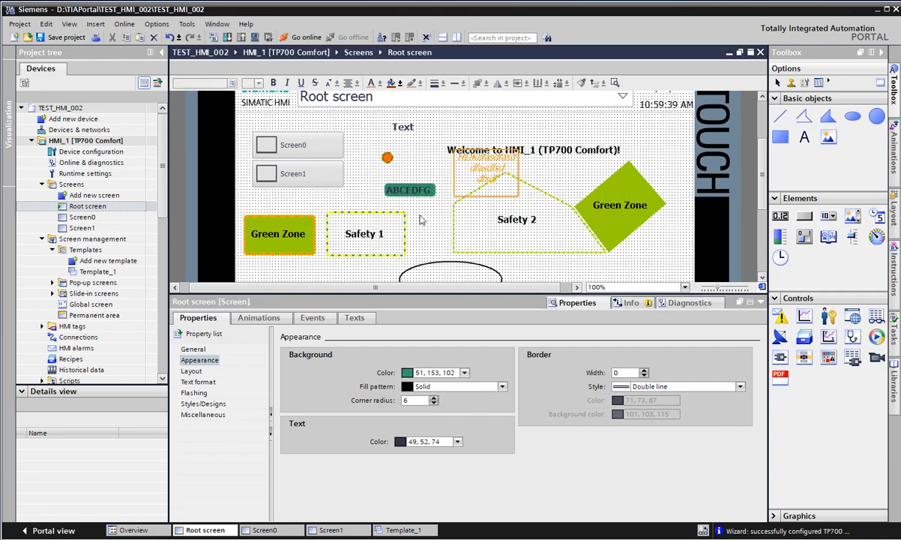
Move the green ABCEDFG text field slightly up and left, closer to the orange circle, and deselect it
{"action": "left_click_drag", "start_coordinate": [412, 189], "coordinate": [405, 180]}
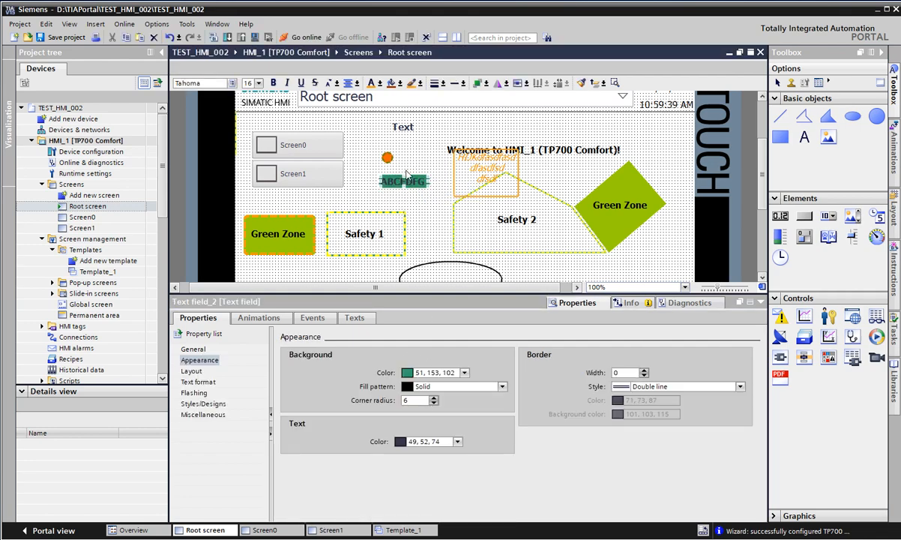
{"action": "left_click", "coordinate": [412, 183]}
{"action": "left_click", "coordinate": [427, 197]}
{"action": "left_click", "coordinate": [417, 182]}
{"action": "left_click", "coordinate": [421, 228]}
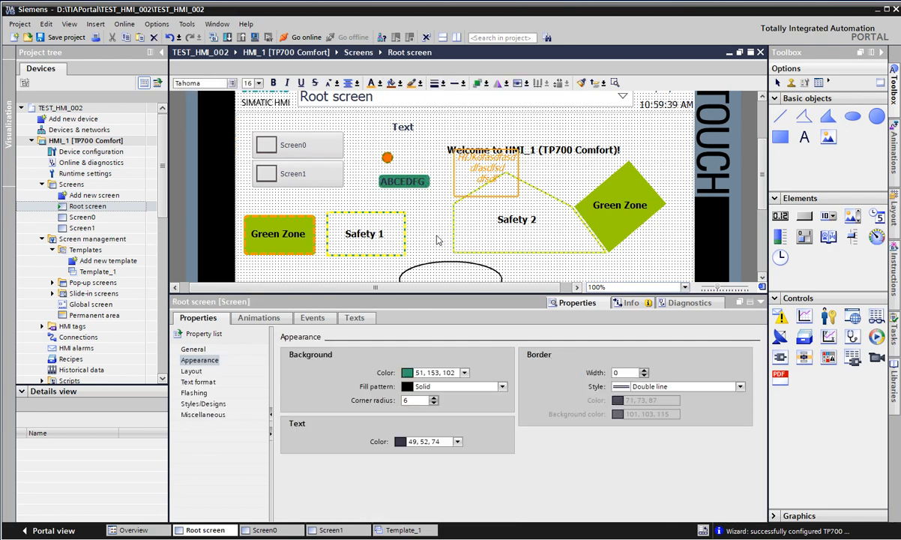
Try magenta (255, 0, 255) and red (255, 0, 0) as the ABCEDFG field's text colour
{"action": "left_click", "coordinate": [422, 180]}
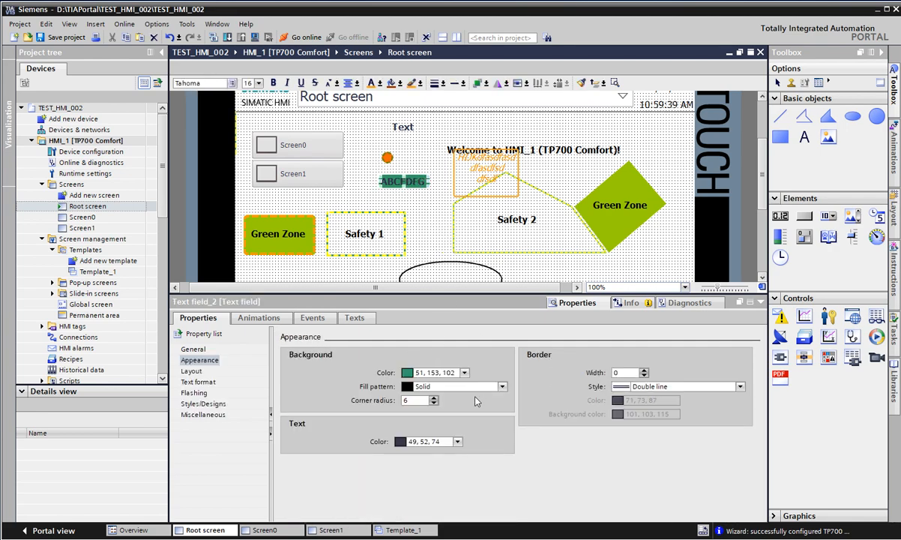
{"action": "left_click", "coordinate": [457, 441]}
{"action": "left_click", "coordinate": [402, 482]}
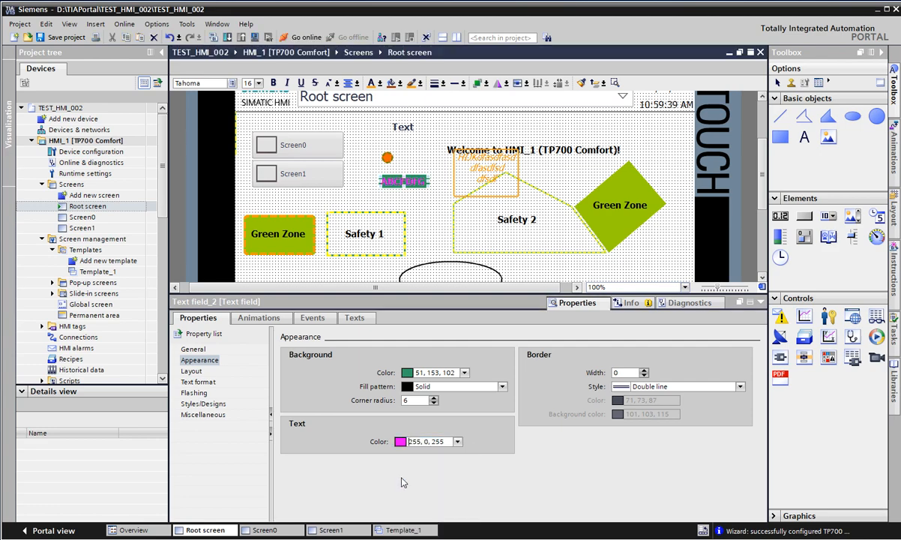
{"action": "left_click", "coordinate": [457, 442]}
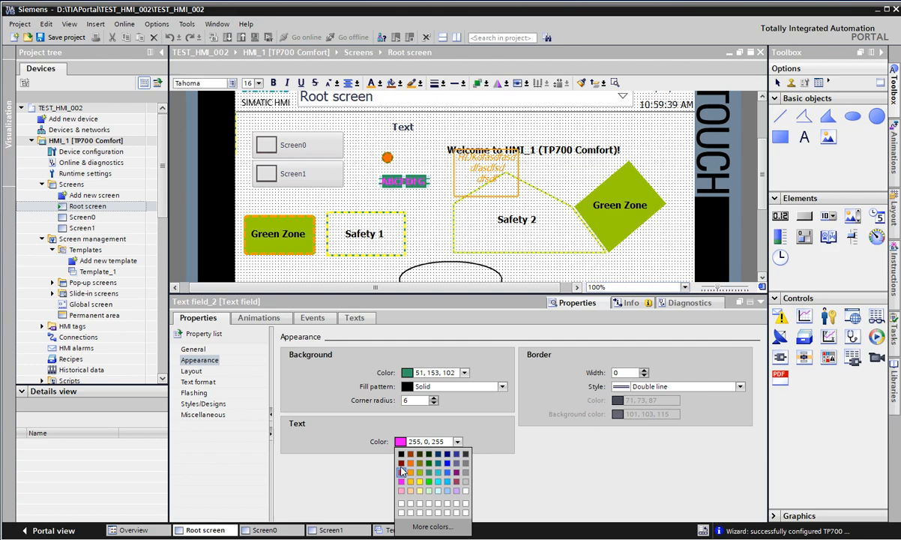
{"action": "left_click", "coordinate": [401, 471]}
{"action": "left_click", "coordinate": [420, 199]}
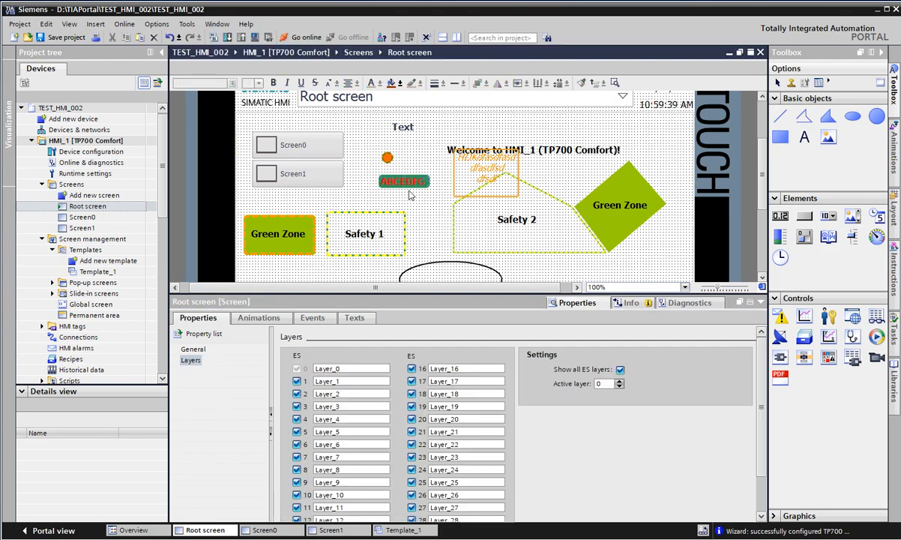
Set the ABCEDFG field's text colour to yellow (255, 255, 0) and deselect the field
{"action": "left_click", "coordinate": [405, 182]}
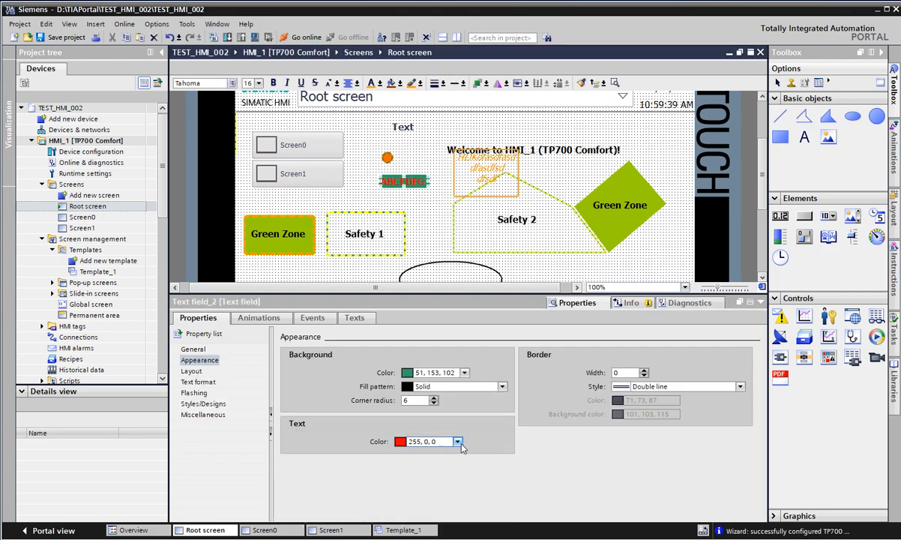
{"action": "left_click", "coordinate": [457, 442]}
{"action": "left_click", "coordinate": [419, 481]}
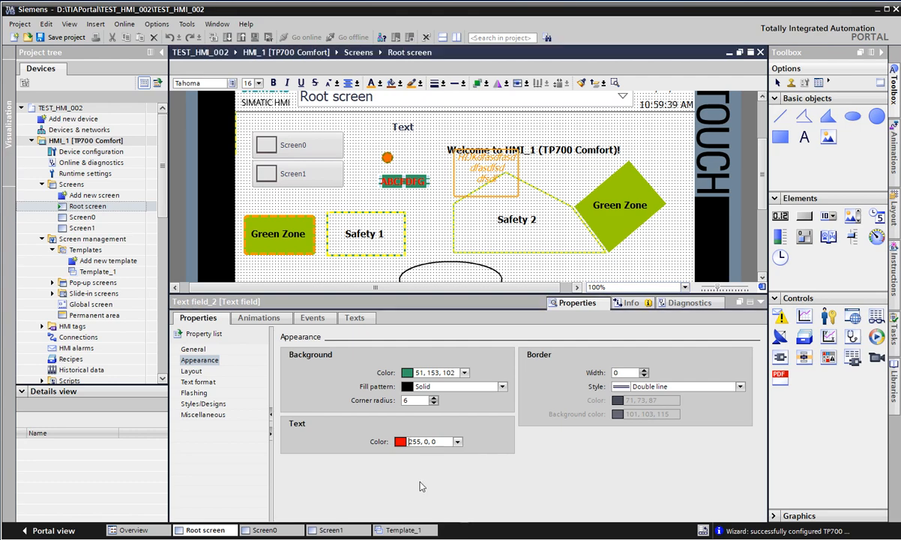
{"action": "left_click", "coordinate": [416, 214]}
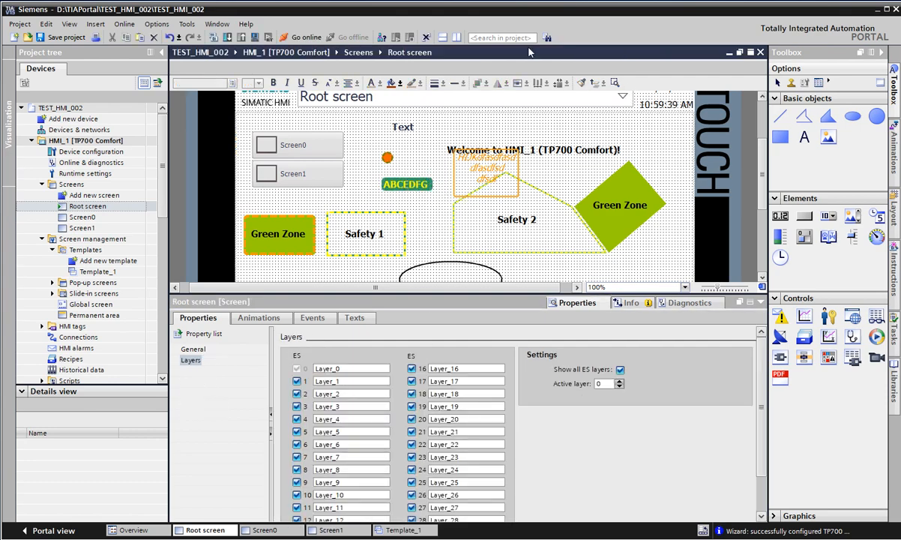
{"action": "left_click", "coordinate": [395, 185]}
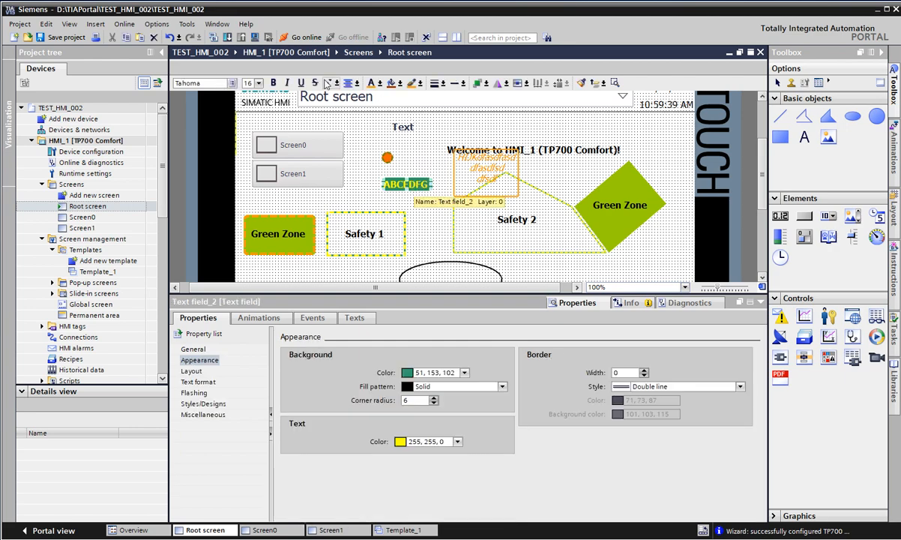
{"action": "left_click", "coordinate": [425, 149]}
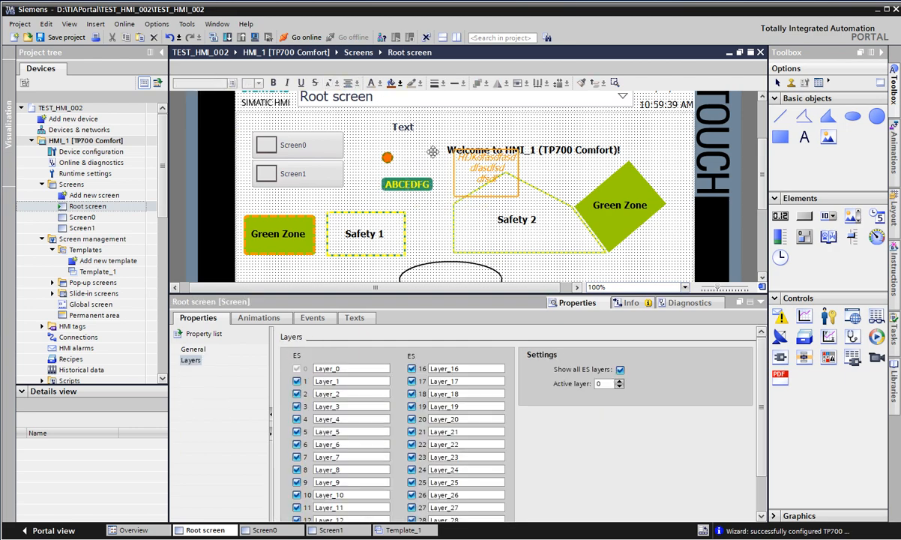
Increase the ABCEDFG text field's border width to 10
{"action": "left_click", "coordinate": [404, 182]}
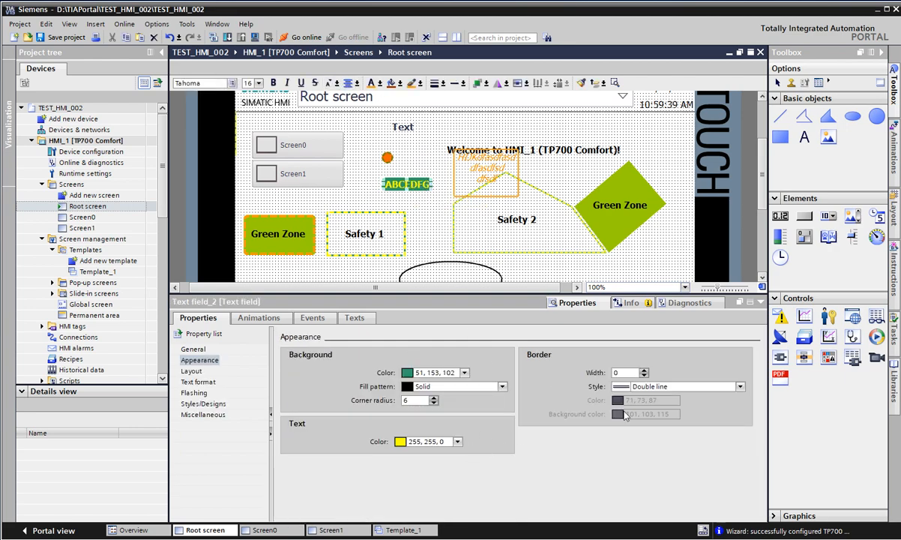
{"action": "left_click", "coordinate": [643, 371]}
{"action": "left_click", "coordinate": [643, 371]}
{"action": "left_click", "coordinate": [643, 371]}
{"action": "left_click", "coordinate": [643, 371]}
{"action": "left_click", "coordinate": [643, 371]}
{"action": "left_click", "coordinate": [643, 371]}
{"action": "left_click", "coordinate": [643, 371]}
{"action": "left_click", "coordinate": [644, 371]}
{"action": "left_click", "coordinate": [644, 371]}
{"action": "left_click", "coordinate": [644, 371]}
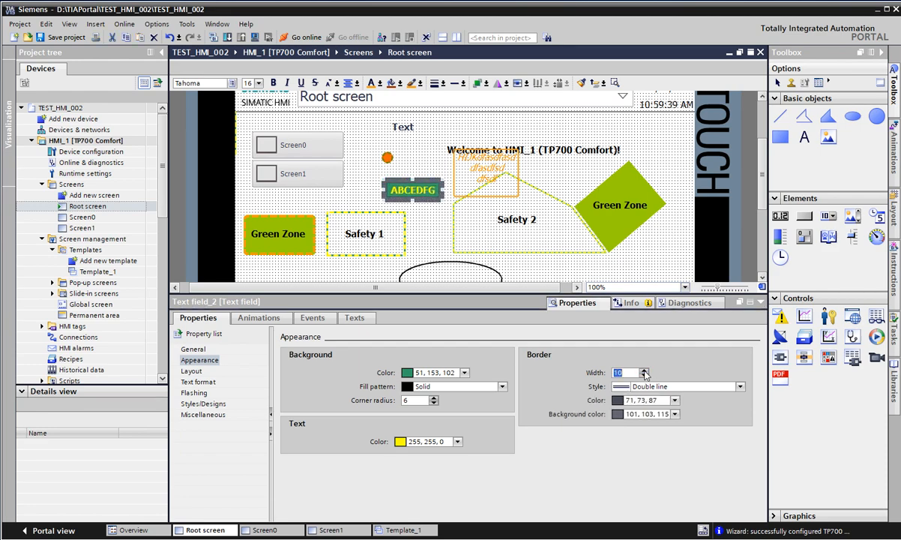
Reduce the ABCEDFG text field's border width to 2, keeping the Double line style, and deselect the field
{"action": "left_click", "coordinate": [645, 376]}
{"action": "left_click", "coordinate": [644, 375]}
{"action": "left_click", "coordinate": [645, 375]}
{"action": "left_click", "coordinate": [644, 375]}
{"action": "left_click", "coordinate": [644, 375]}
{"action": "left_click", "coordinate": [646, 375]}
{"action": "left_click", "coordinate": [646, 375]}
{"action": "left_click", "coordinate": [646, 375]}
{"action": "left_click", "coordinate": [643, 371]}
{"action": "left_click", "coordinate": [709, 389]}
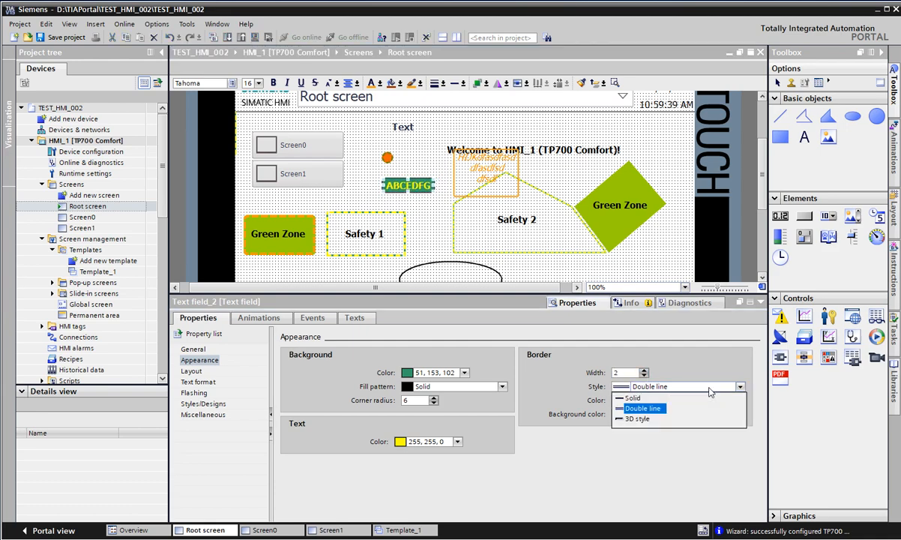
{"action": "left_click", "coordinate": [421, 218]}
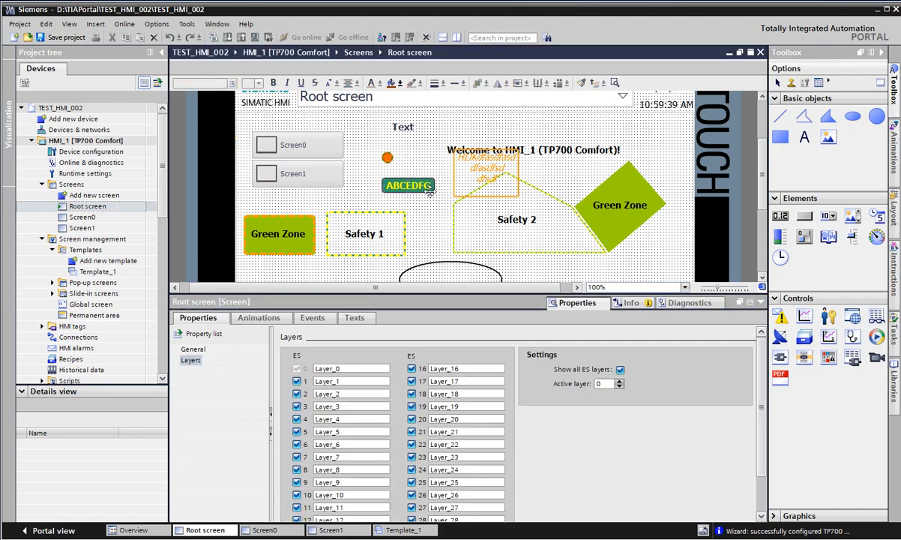
Set the ABCEDFG field's border colour to black (0, 0, 0) and border background colour to green (0, 255, 0)
{"action": "scroll", "coordinate": [425, 187], "scroll_direction": "up", "scroll_amount": 2}
{"action": "scroll", "coordinate": [424, 183], "scroll_direction": "up", "scroll_amount": 4}
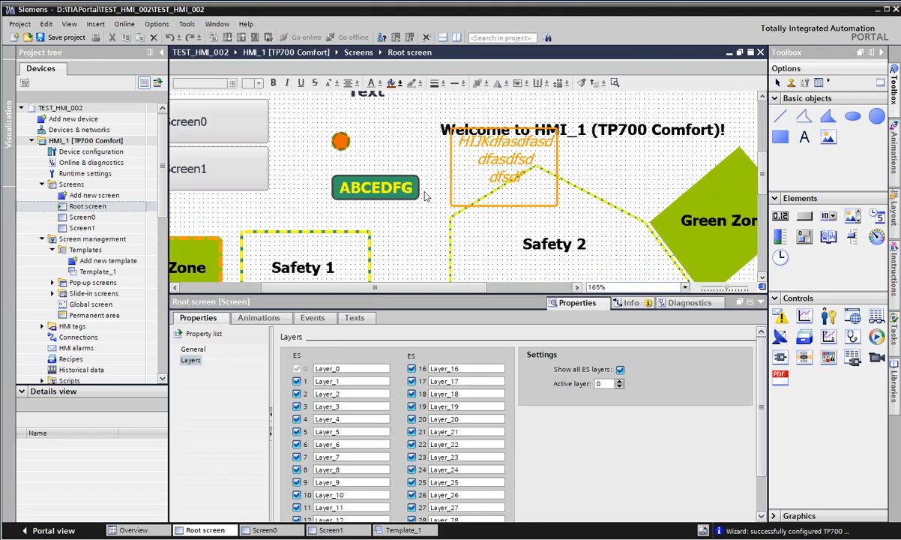
{"action": "left_click", "coordinate": [380, 188]}
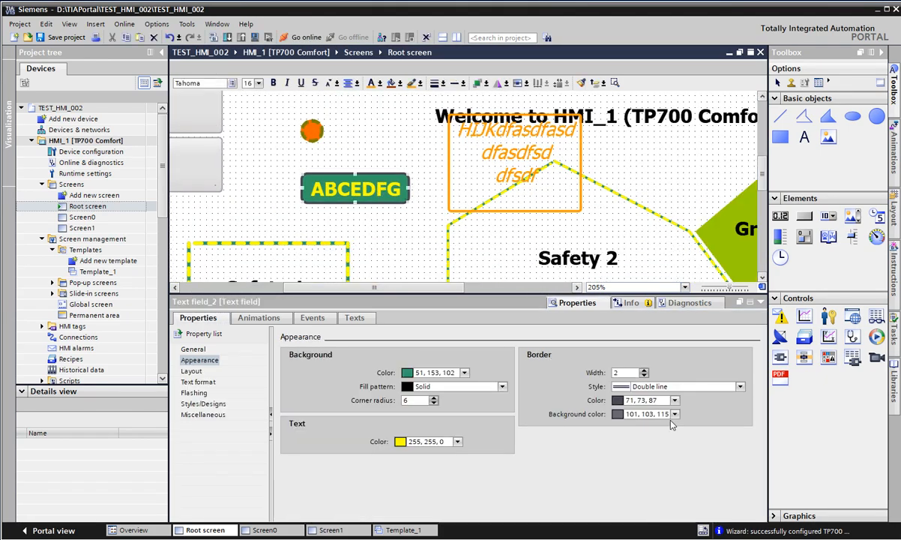
{"action": "left_click", "coordinate": [641, 401]}
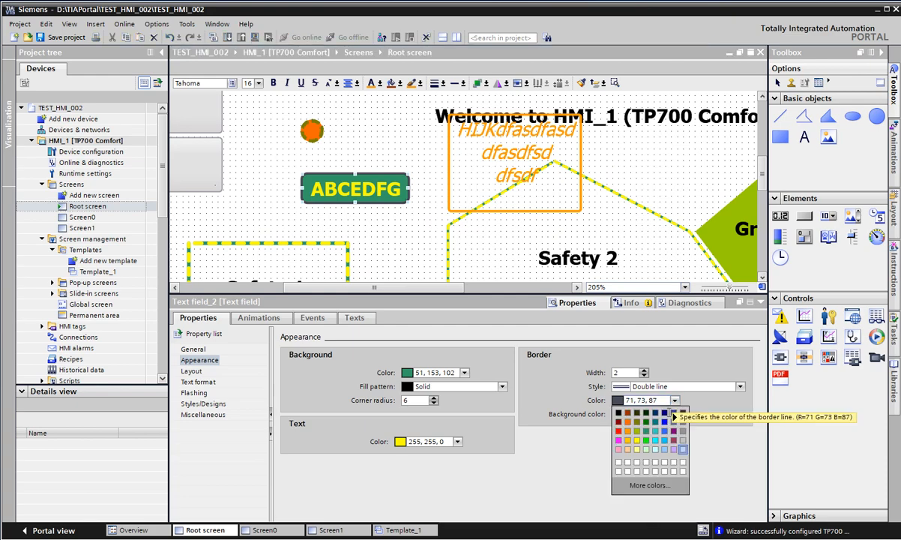
{"action": "left_click", "coordinate": [618, 412]}
{"action": "left_click", "coordinate": [674, 414]}
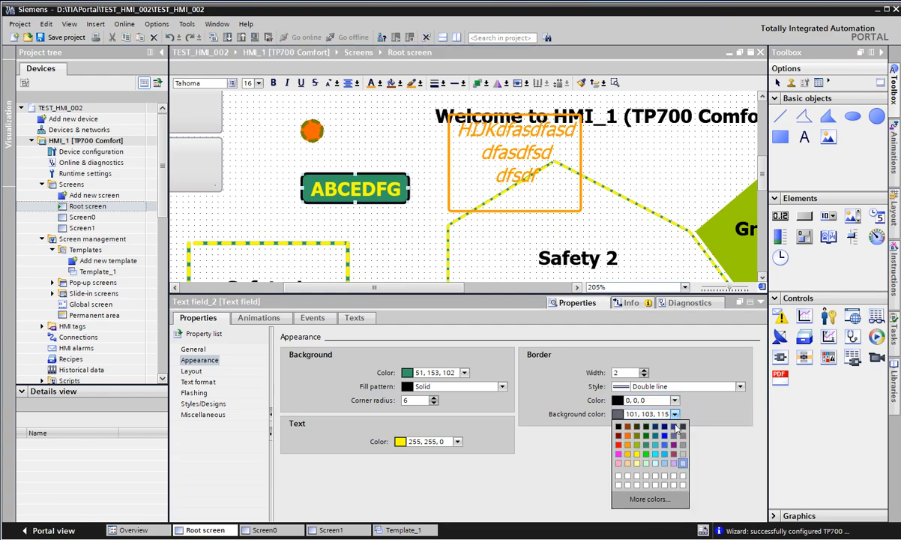
{"action": "left_click", "coordinate": [642, 450]}
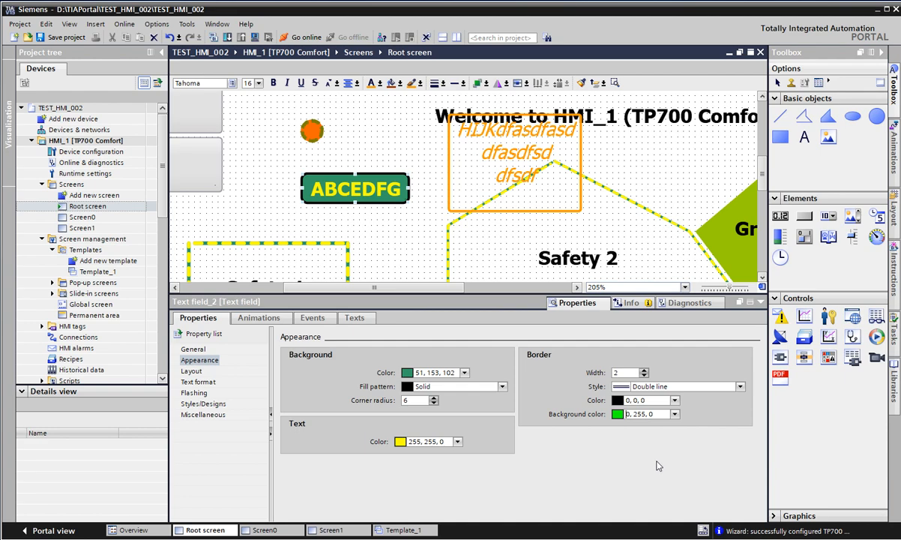
Widen the ABCEDFG text field's black-and-green double-line border to 10 and deselect the field
{"action": "left_click", "coordinate": [643, 369]}
{"action": "left_click", "coordinate": [643, 370]}
{"action": "left_click", "coordinate": [643, 370]}
{"action": "left_click", "coordinate": [643, 370]}
{"action": "left_click", "coordinate": [643, 370]}
{"action": "left_click", "coordinate": [643, 371]}
{"action": "left_click", "coordinate": [643, 370]}
{"action": "left_click", "coordinate": [643, 371]}
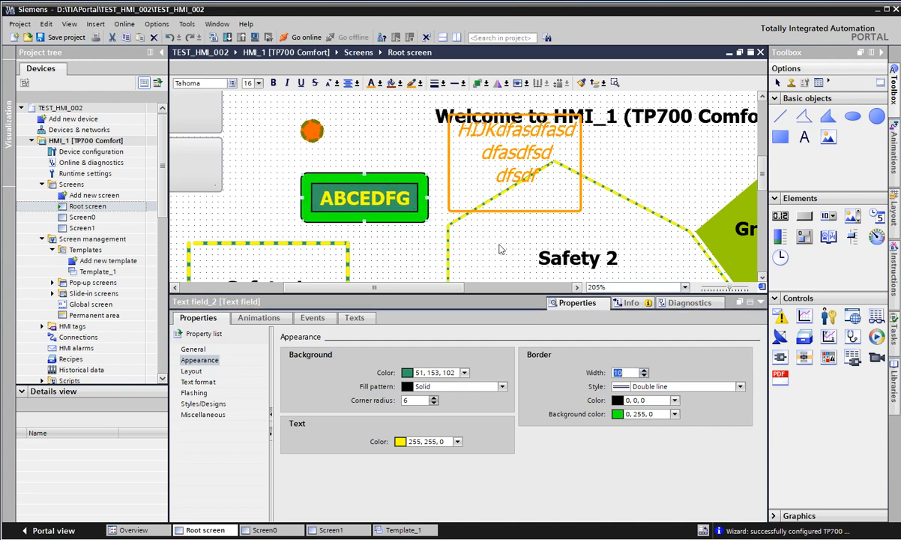
{"action": "left_click", "coordinate": [375, 262]}
{"action": "left_click", "coordinate": [346, 185]}
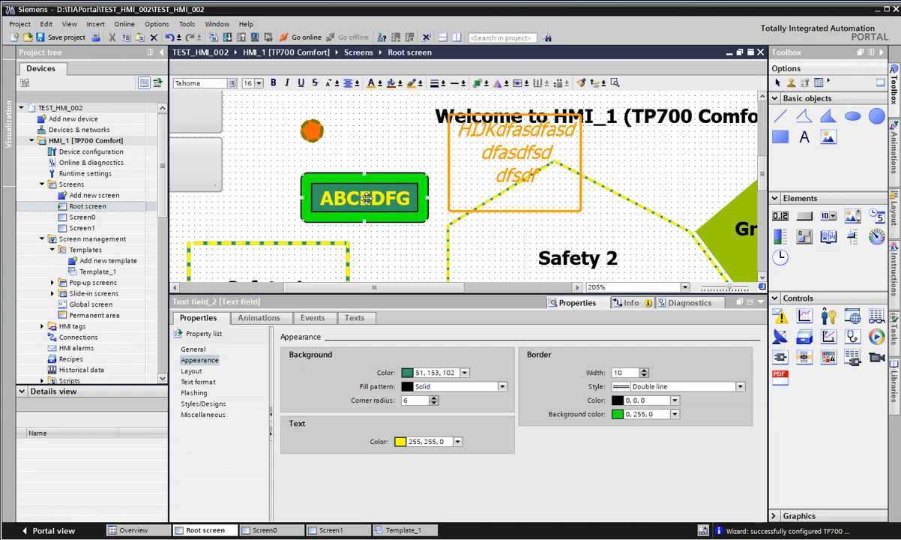
{"action": "left_click", "coordinate": [408, 232]}
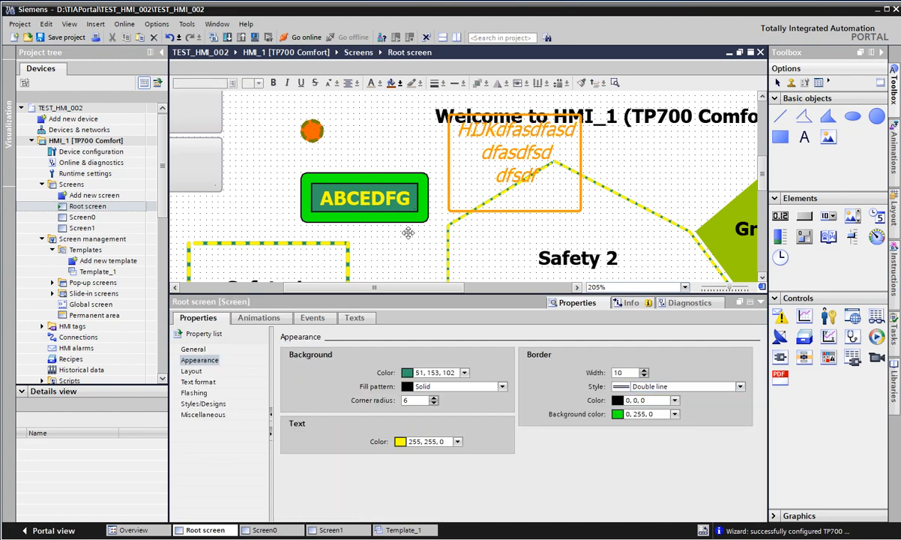
{"action": "scroll", "coordinate": [393, 217], "scroll_direction": "down", "scroll_amount": 2}
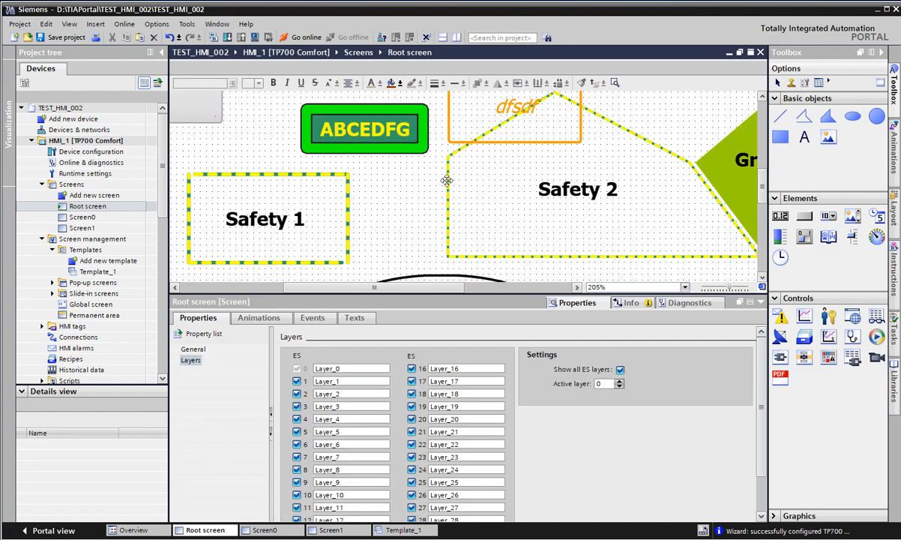
{"action": "scroll", "coordinate": [446, 180], "scroll_direction": "down", "scroll_amount": 5}
{"action": "scroll", "coordinate": [452, 179], "scroll_direction": "down", "scroll_amount": 4}
{"action": "scroll", "coordinate": [454, 186], "scroll_direction": "up", "scroll_amount": 4}
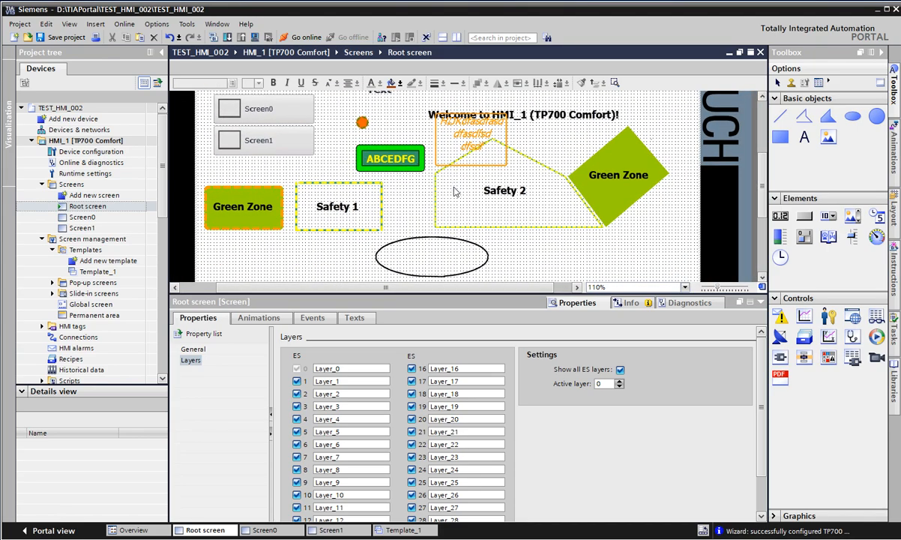
{"action": "scroll", "coordinate": [454, 191], "scroll_direction": "down", "scroll_amount": 2}
{"action": "scroll", "coordinate": [554, 225], "scroll_direction": "up", "scroll_amount": 1}
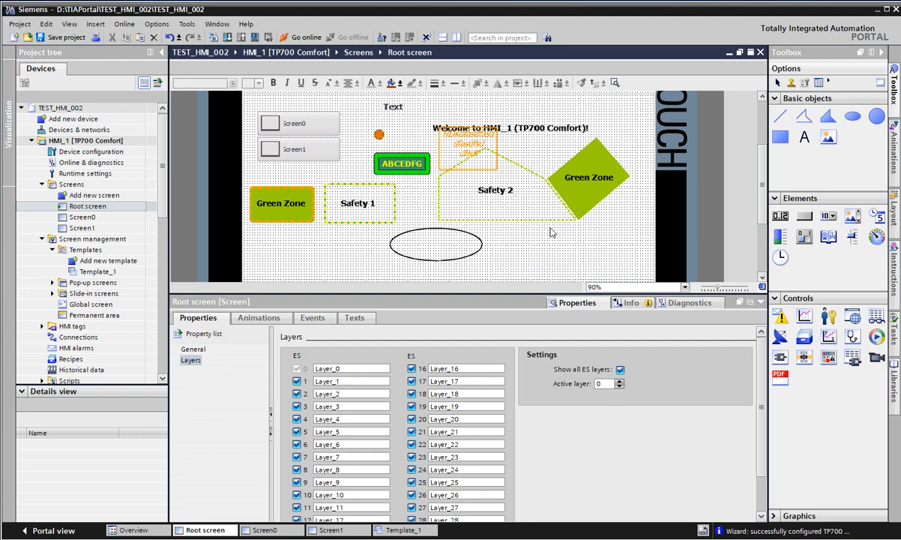
{"action": "scroll", "coordinate": [549, 231], "scroll_direction": "up", "scroll_amount": 1}
Set the ABCEDFG text field's left and right margins to 10
{"action": "left_click", "coordinate": [397, 162]}
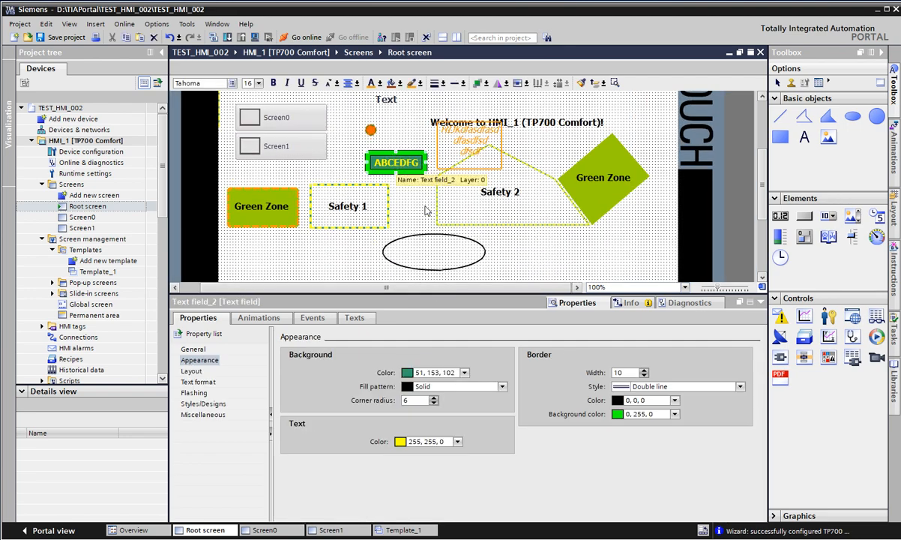
{"action": "left_click", "coordinate": [191, 371]}
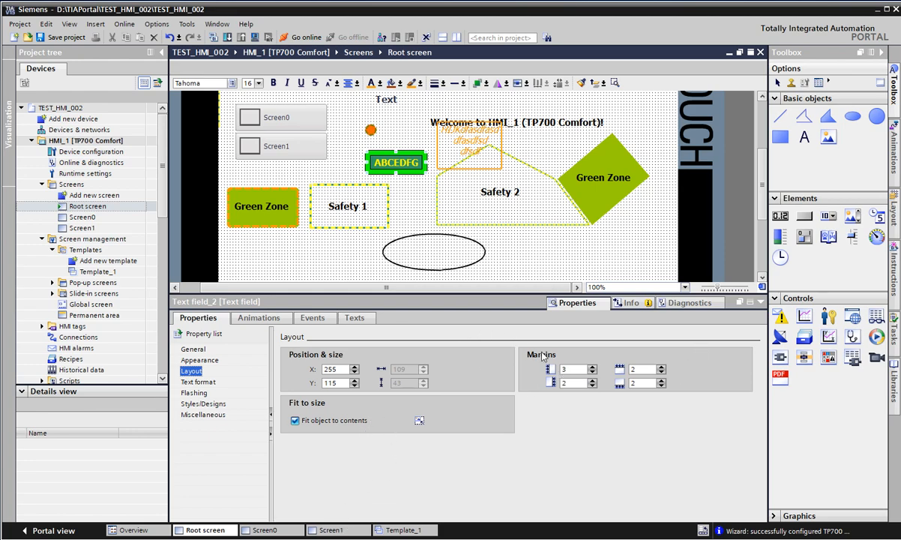
{"action": "left_click", "coordinate": [593, 367]}
{"action": "left_click", "coordinate": [592, 367]}
{"action": "left_click", "coordinate": [592, 367]}
{"action": "left_click", "coordinate": [593, 367]}
{"action": "left_click", "coordinate": [593, 367]}
{"action": "left_click", "coordinate": [593, 367]}
{"action": "left_click", "coordinate": [592, 384]}
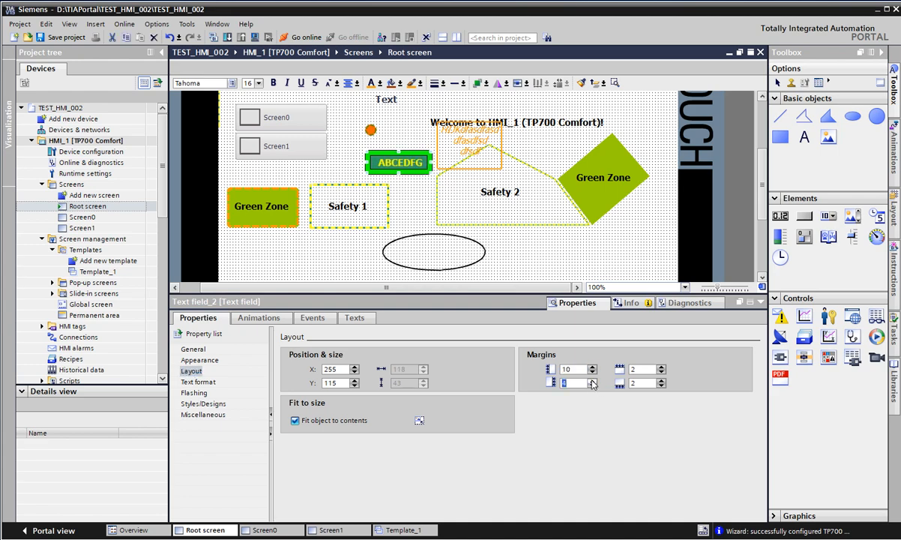
{"action": "left_click", "coordinate": [592, 382]}
{"action": "left_click", "coordinate": [593, 385]}
Set the ABCEDFG text field's top margin to 8 and bottom margin to 7, and deselect the field
{"action": "left_click", "coordinate": [661, 369]}
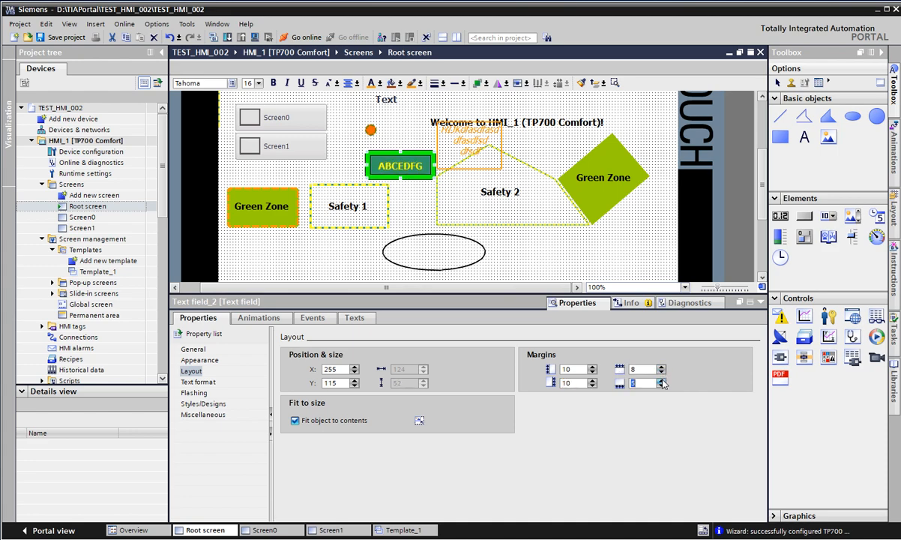
{"action": "left_click", "coordinate": [661, 381]}
{"action": "left_click", "coordinate": [661, 382]}
{"action": "left_click", "coordinate": [661, 381]}
{"action": "left_click", "coordinate": [661, 381]}
{"action": "left_click", "coordinate": [554, 241]}
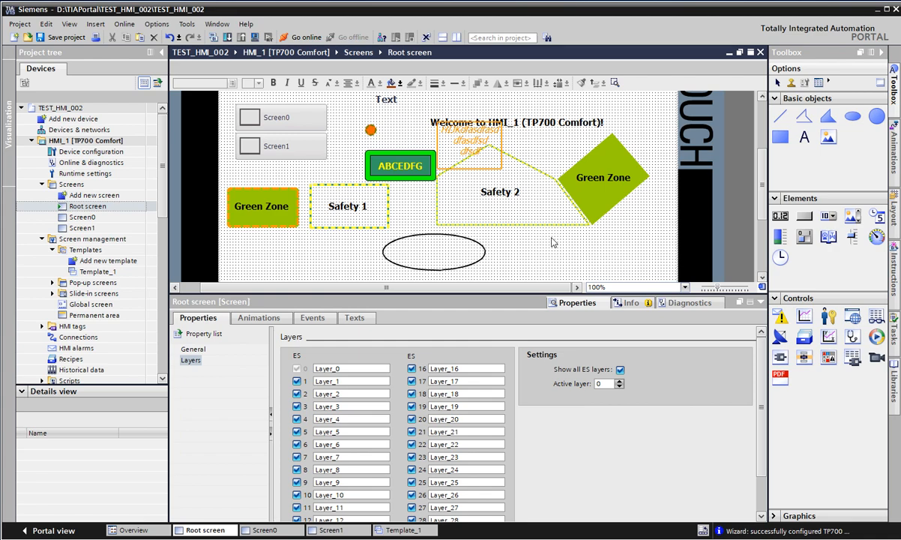
Move the ABCEDFG text field to X 225, Y 110 and deselect it
{"action": "left_click", "coordinate": [386, 165]}
{"action": "left_click_drag", "start_coordinate": [398, 159], "coordinate": [380, 156]}
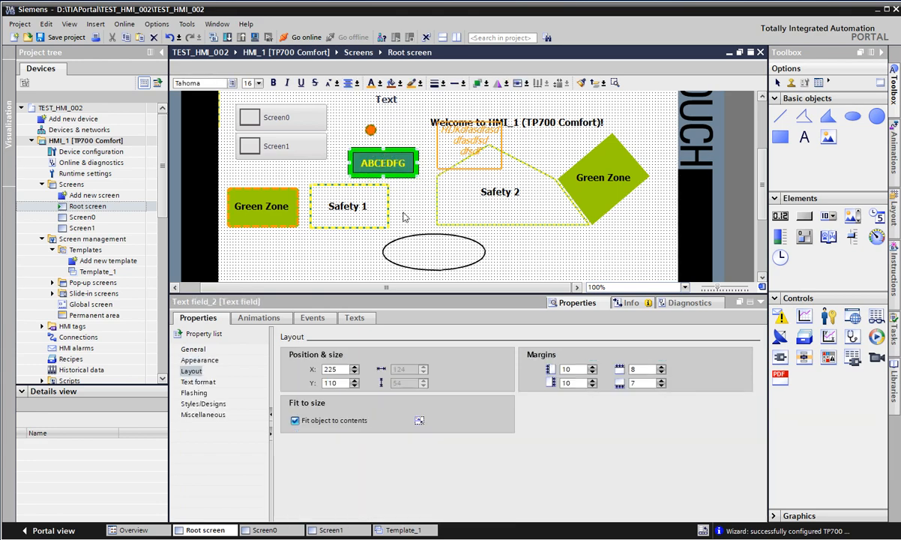
{"action": "left_click", "coordinate": [608, 166]}
{"action": "left_click", "coordinate": [613, 155]}
{"action": "left_click", "coordinate": [659, 252]}
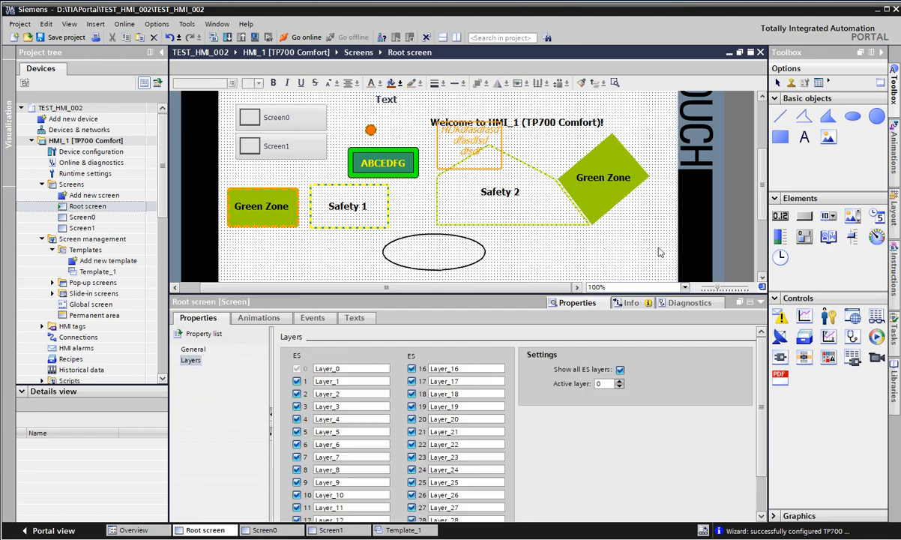
Compare the layout properties of the ABCEDFG text field with those of the green polygon
{"action": "left_click", "coordinate": [386, 156]}
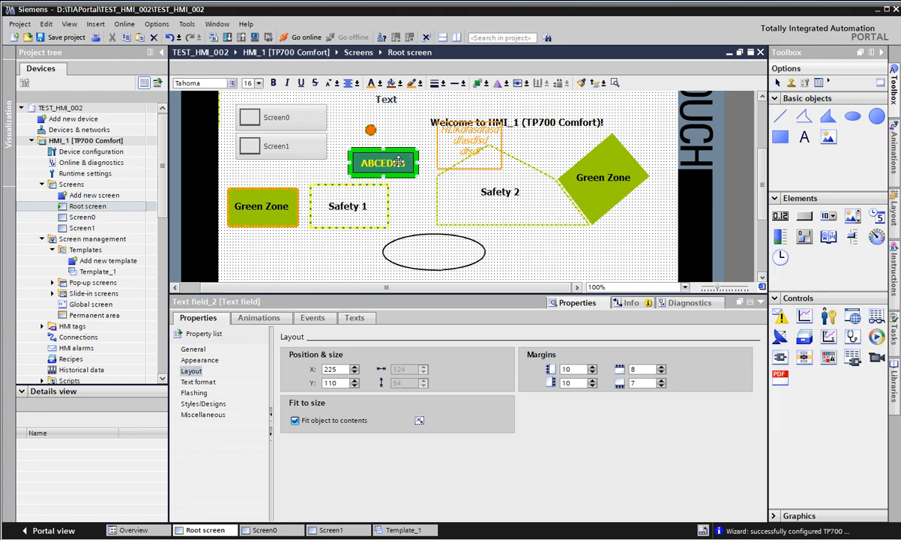
{"action": "left_click", "coordinate": [576, 158]}
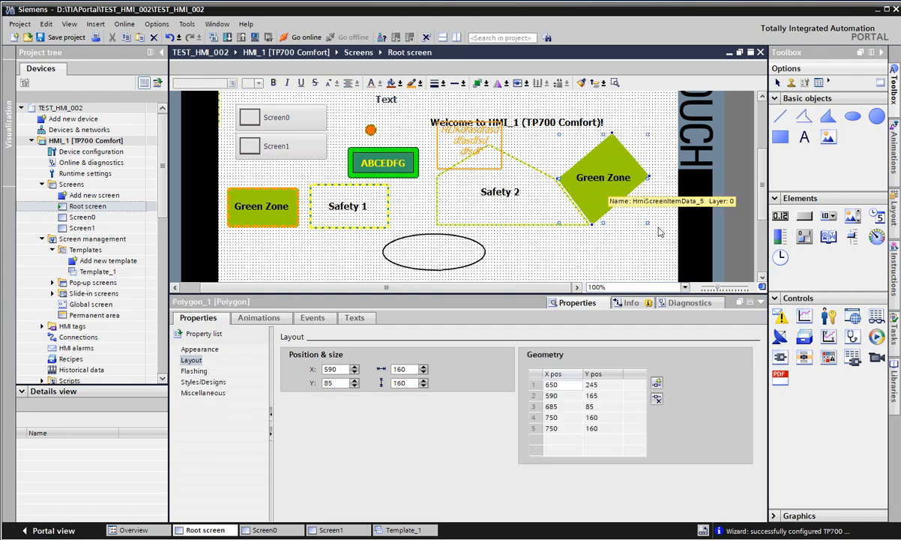
{"action": "left_click", "coordinate": [362, 163]}
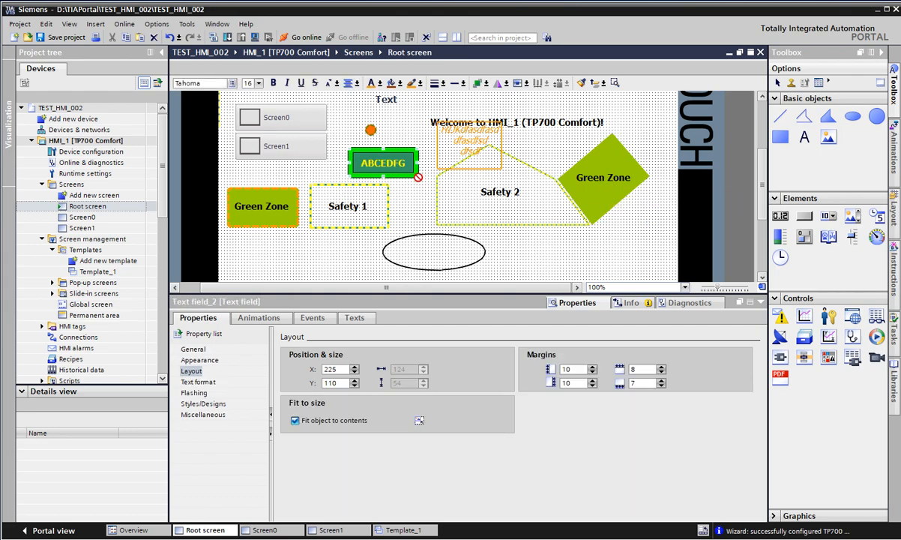
Move the Green Zone label off the green polygon into the empty area below it
{"action": "left_click", "coordinate": [600, 180]}
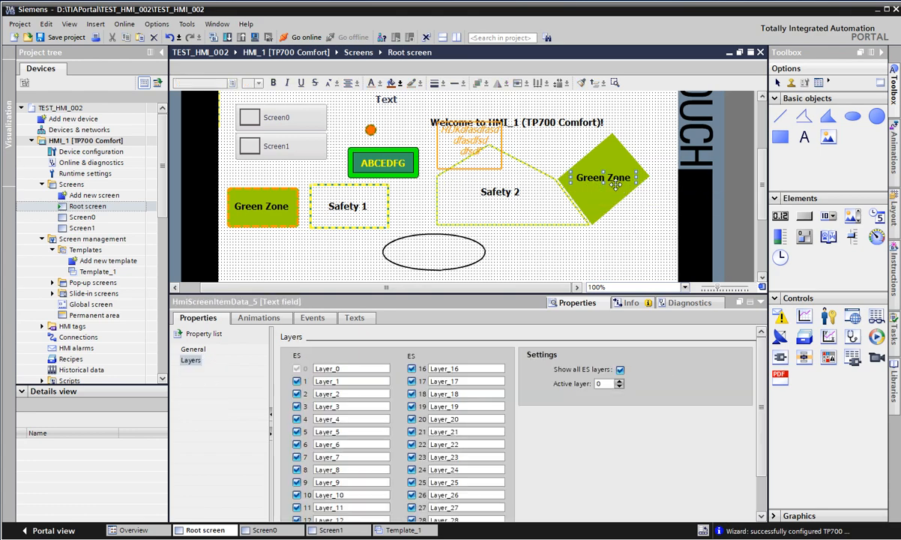
{"action": "left_click_drag", "start_coordinate": [615, 185], "coordinate": [646, 256]}
{"action": "left_click", "coordinate": [389, 172]}
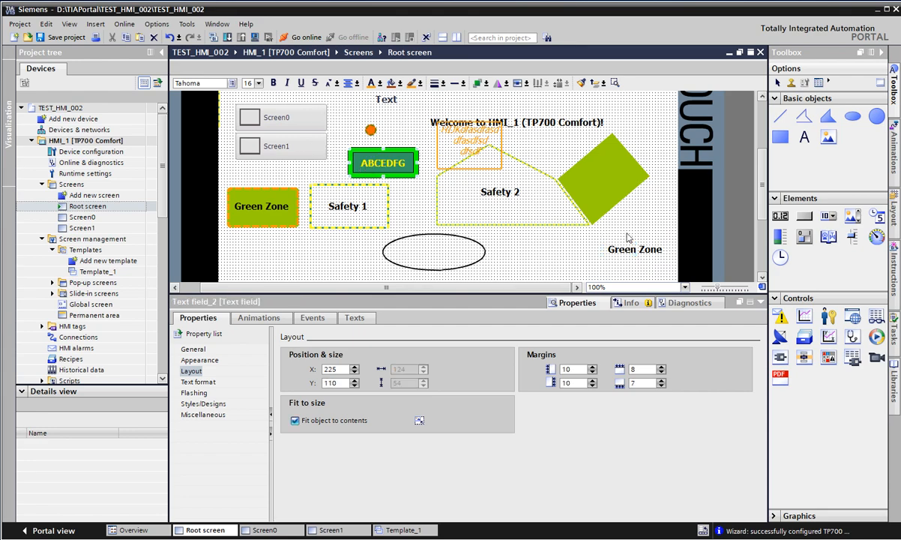
{"action": "left_click", "coordinate": [581, 173]}
{"action": "left_click", "coordinate": [654, 120]}
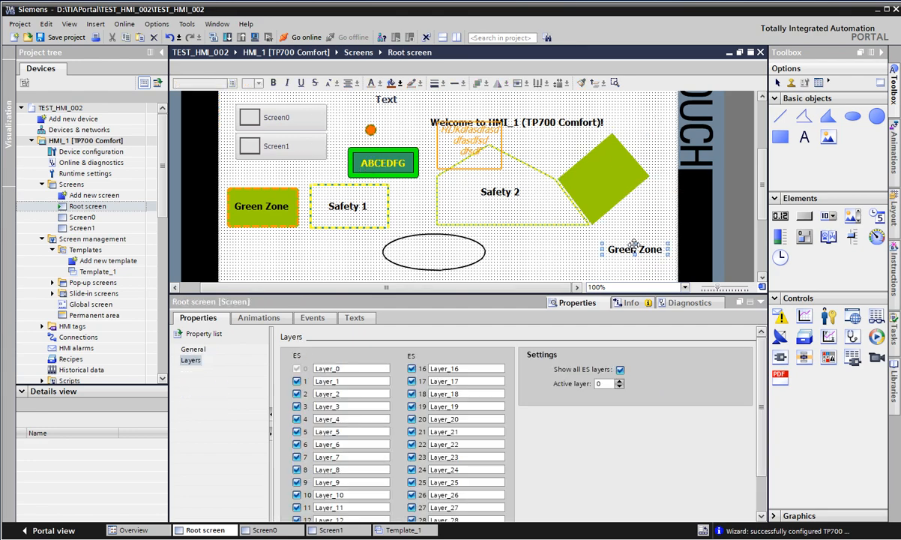
Move the Green Zone label back onto the green polygon at X 610, Y 150 and deselect it
{"action": "left_click", "coordinate": [634, 249]}
{"action": "left_click_drag", "start_coordinate": [635, 248], "coordinate": [616, 178]}
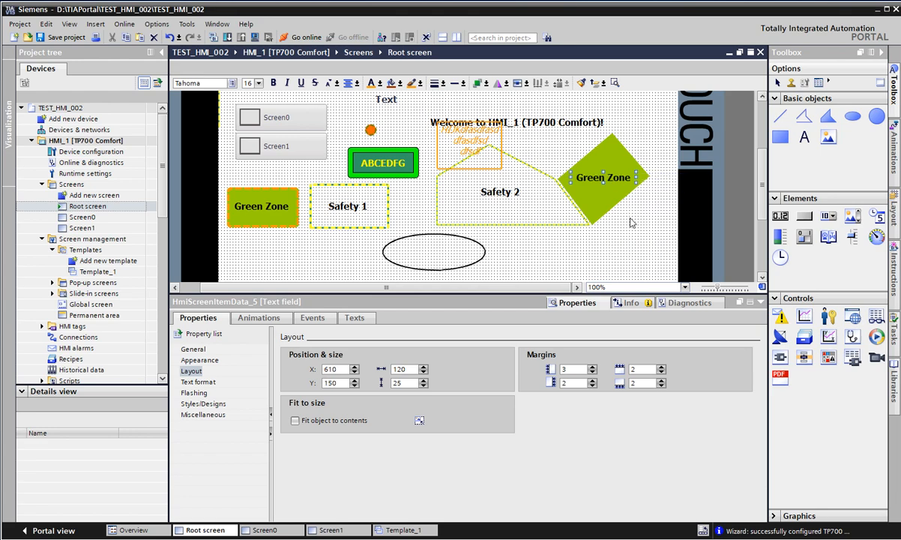
{"action": "left_click", "coordinate": [633, 226]}
{"action": "scroll", "coordinate": [625, 209], "scroll_direction": "up", "scroll_amount": 1}
{"action": "left_click", "coordinate": [633, 182]}
{"action": "scroll", "coordinate": [632, 181], "scroll_direction": "down", "scroll_amount": 1}
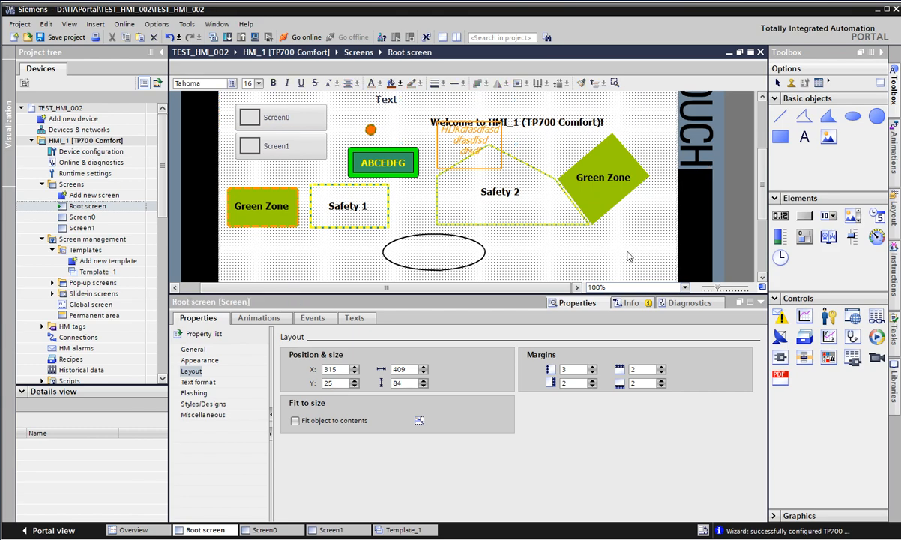
{"action": "left_click", "coordinate": [588, 236]}
{"action": "scroll", "coordinate": [405, 235], "scroll_direction": "up", "scroll_amount": 1}
{"action": "scroll", "coordinate": [405, 234], "scroll_direction": "down", "scroll_amount": 1}
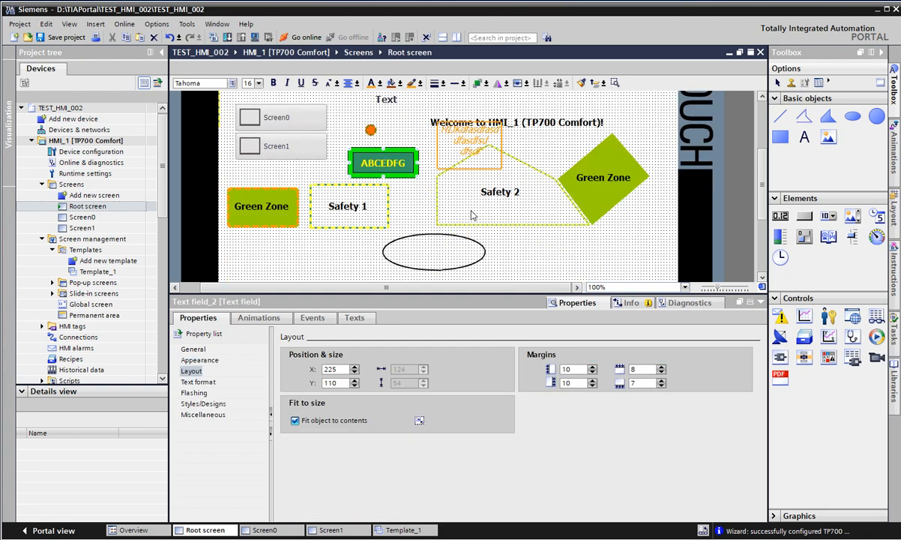
{"action": "left_click", "coordinate": [630, 236]}
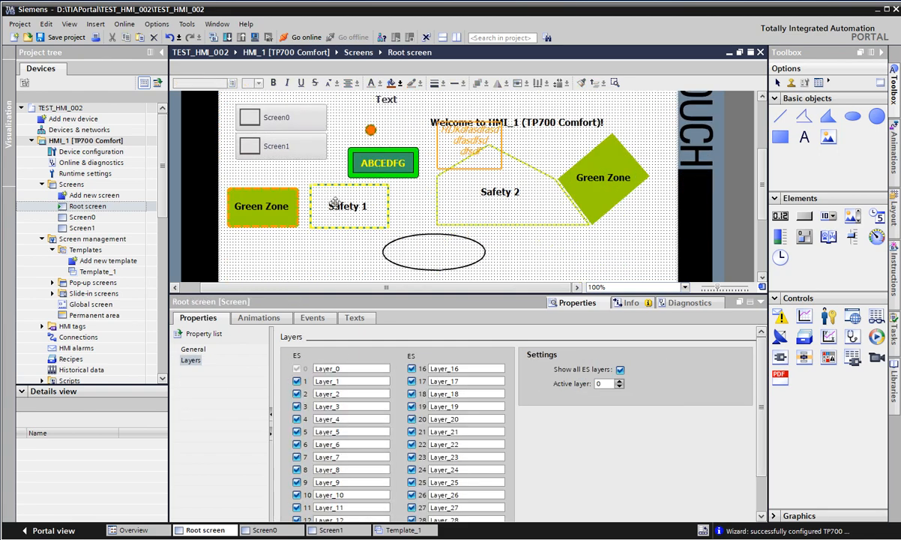
Move the ABCEDFG text field to X 210, Y 105 and deselect it
{"action": "left_click_drag", "start_coordinate": [404, 172], "coordinate": [392, 170]}
{"action": "left_click", "coordinate": [413, 197]}
{"action": "scroll", "coordinate": [418, 156], "scroll_direction": "up", "scroll_amount": 1}
{"action": "scroll", "coordinate": [419, 156], "scroll_direction": "down", "scroll_amount": 1}
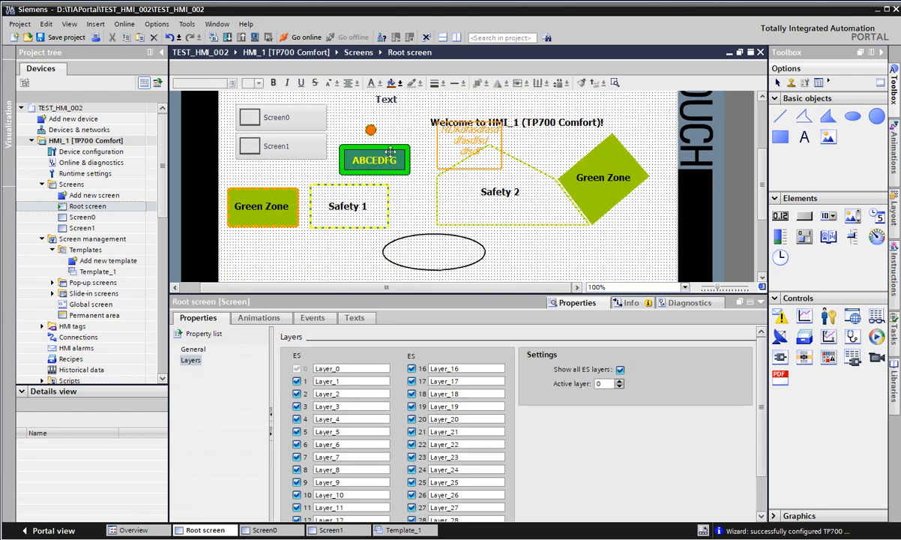
{"action": "left_click", "coordinate": [368, 157]}
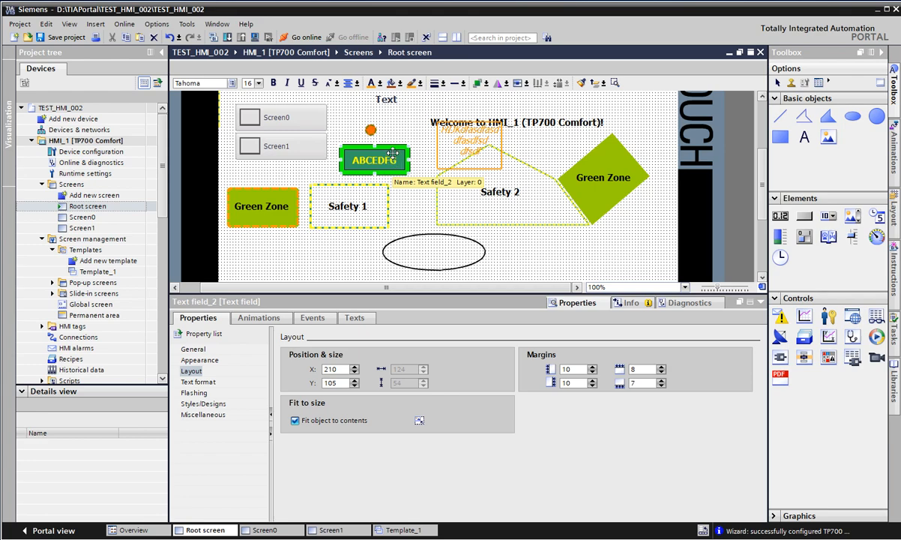
{"action": "left_click", "coordinate": [613, 169]}
{"action": "left_click", "coordinate": [610, 230]}
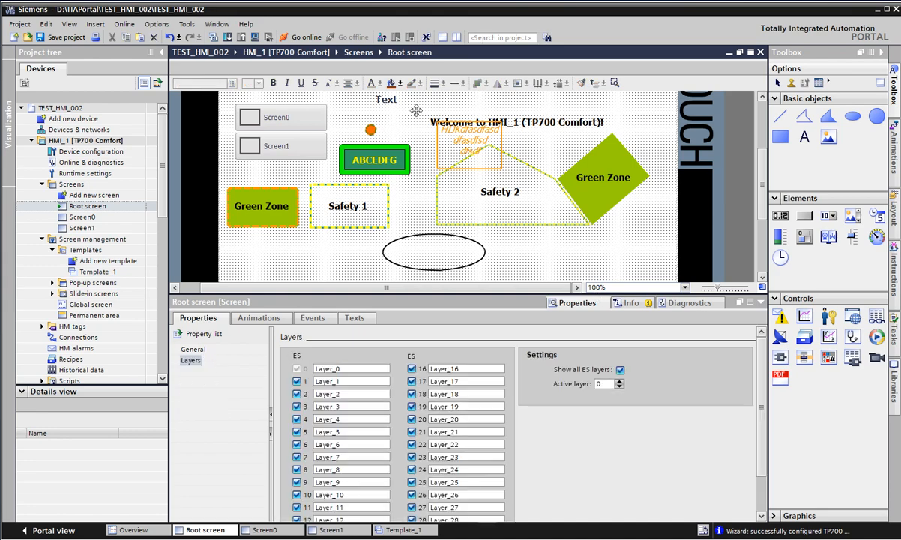
{"action": "left_click", "coordinate": [378, 159]}
{"action": "left_click", "coordinate": [406, 211]}
{"action": "left_click", "coordinate": [401, 157]}
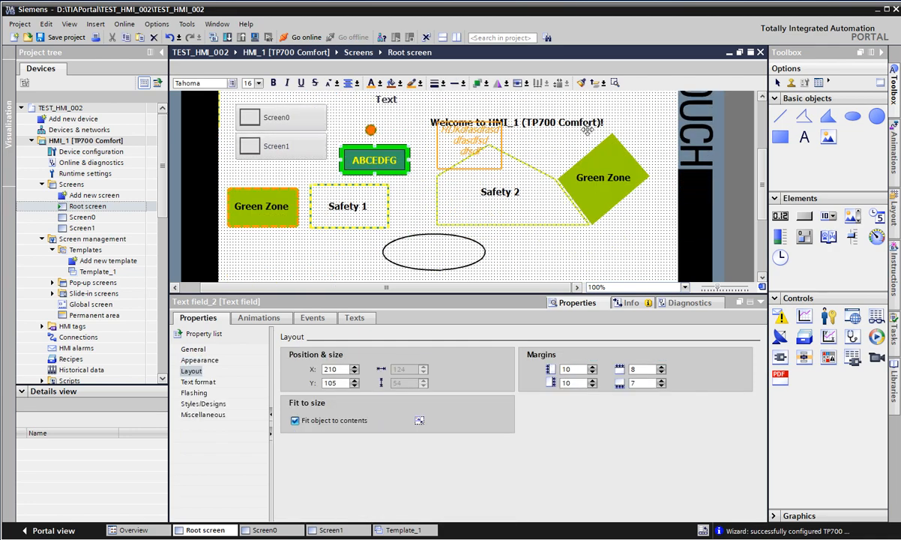
Try out a 145 × 300 graphic view on the root screen, moved to X 655, Y 0, and delete it
{"action": "left_click", "coordinate": [829, 141]}
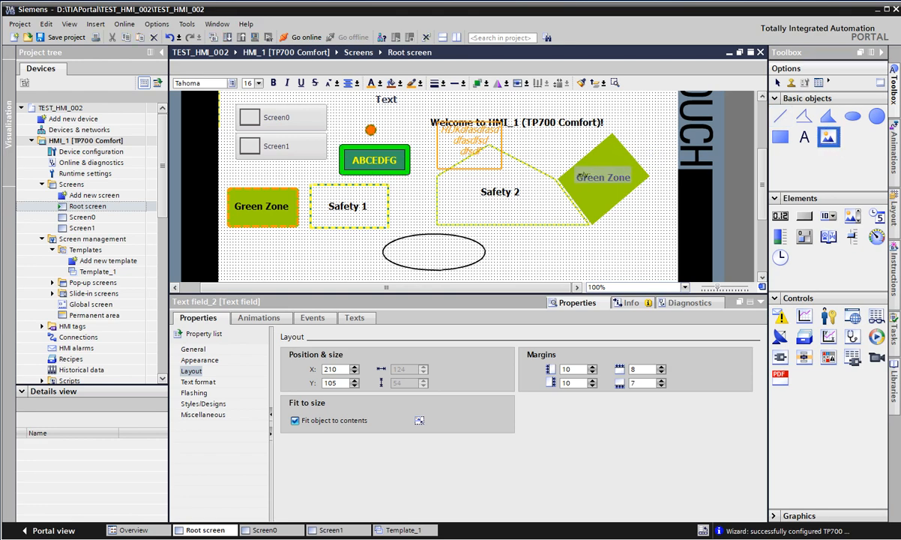
{"action": "scroll", "coordinate": [541, 169], "scroll_direction": "up", "scroll_amount": 1}
{"action": "left_click_drag", "start_coordinate": [474, 184], "coordinate": [558, 279]}
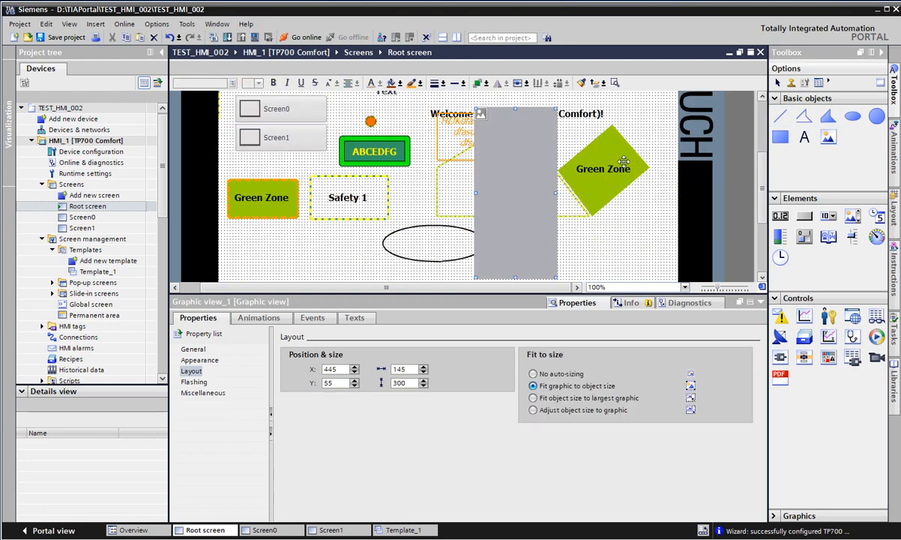
{"action": "mouse_move", "coordinate": [512, 168]}
{"action": "left_mouse_down"}
{"action": "mouse_move", "coordinate": [578, 178]}
{"action": "mouse_move", "coordinate": [561, 141]}
{"action": "mouse_move", "coordinate": [562, 163]}
{"action": "mouse_move", "coordinate": [536, 147]}
{"action": "mouse_move", "coordinate": [567, 268]}
{"action": "mouse_move", "coordinate": [597, 218]}
{"action": "left_mouse_up"}
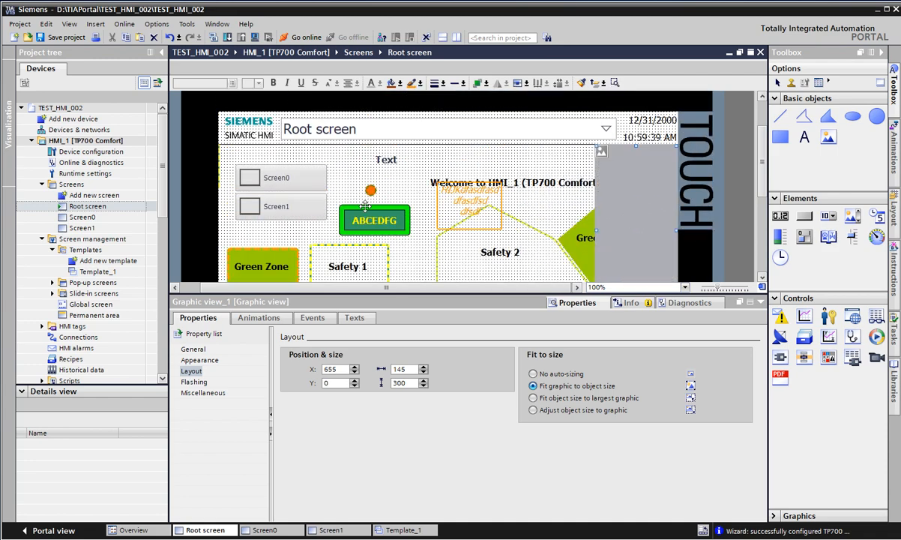
{"action": "scroll", "coordinate": [357, 210], "scroll_direction": "down", "scroll_amount": 2}
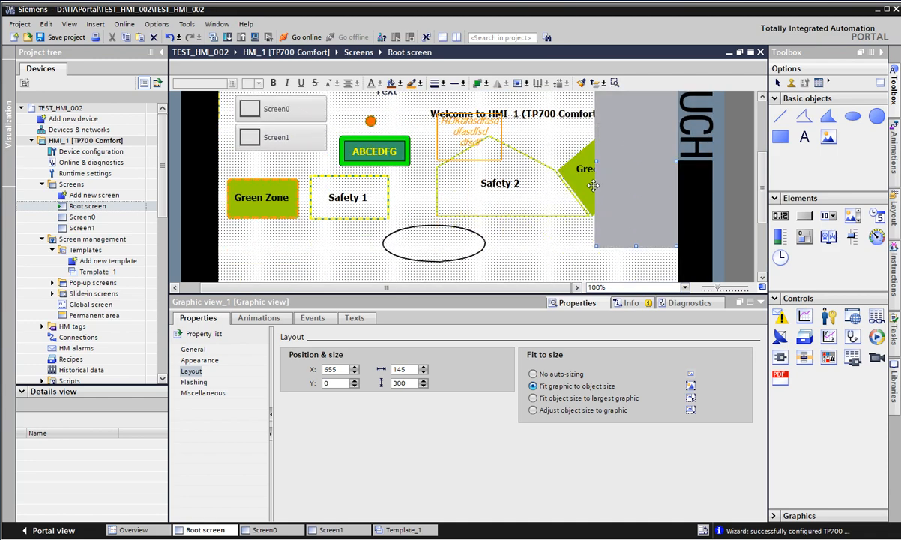
{"action": "key", "text": "Delete"}
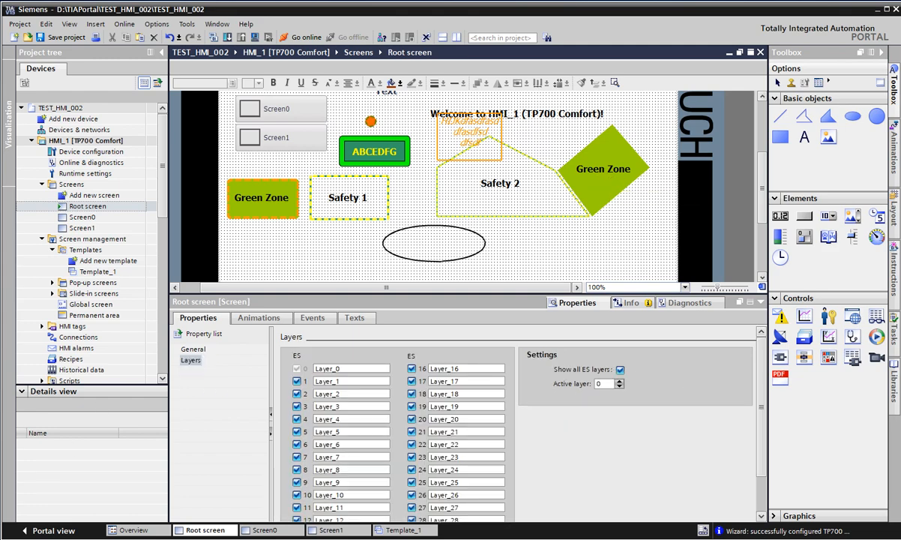
Search Windows for 그림판 and open the Paint application
{"action": "key", "text": "super"}
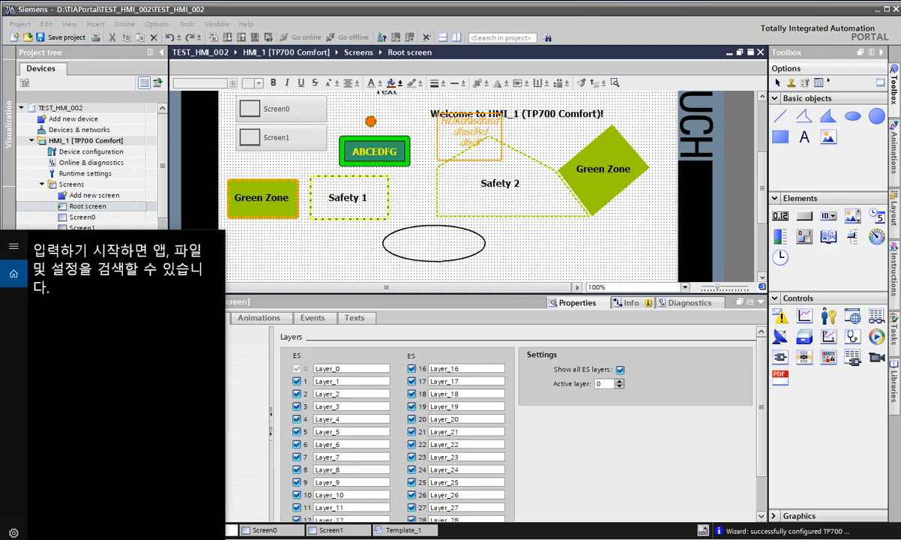
{"action": "type", "text": "rmflav"}
{"action": "key", "text": "BackSpace"}
{"action": "key", "text": "BackSpace"}
{"action": "key", "text": "BackSpace"}
{"action": "key", "text": "BackSpace"}
{"action": "key", "text": "BackSpace"}
{"action": "key", "text": "BackSpace"}
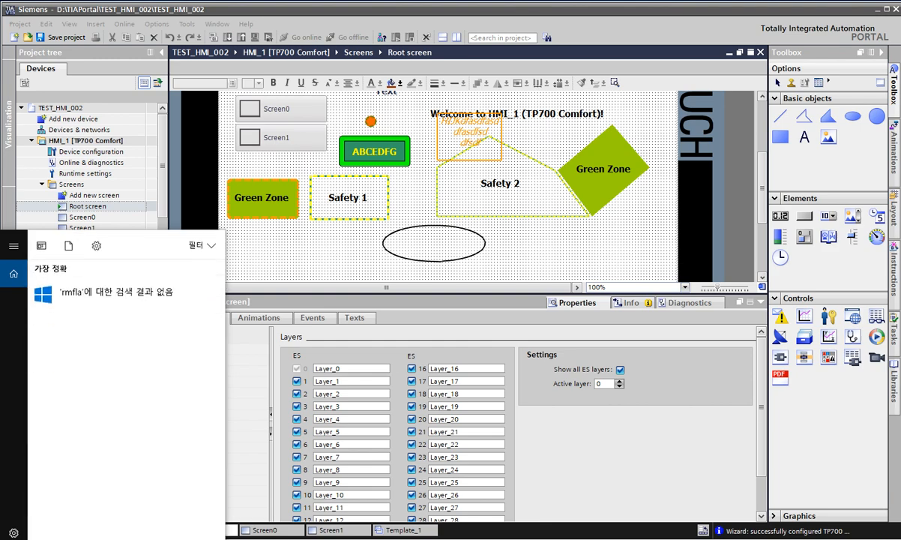
{"action": "type", "text": "그림판"}
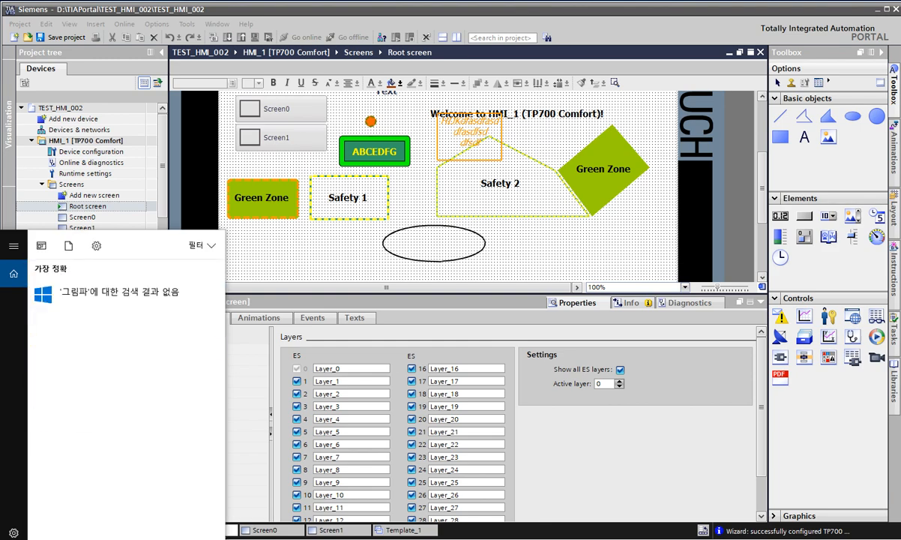
{"action": "key", "text": "Return"}
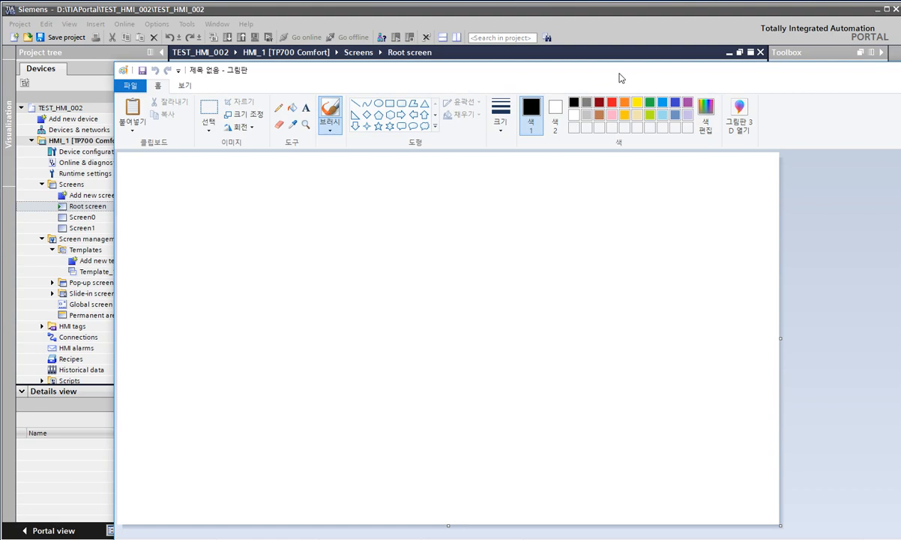
Paste the captured screenshot onto the blank canvas and select a rectangle around the root screen objects
{"action": "key", "text": "ctrl+v"}
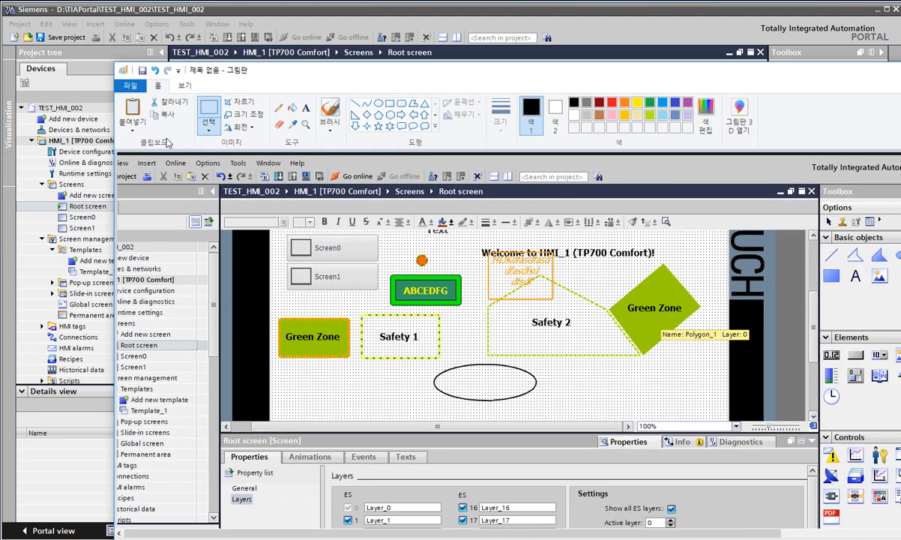
{"action": "left_click", "coordinate": [209, 113]}
{"action": "left_click_drag", "start_coordinate": [271, 227], "coordinate": [723, 387]}
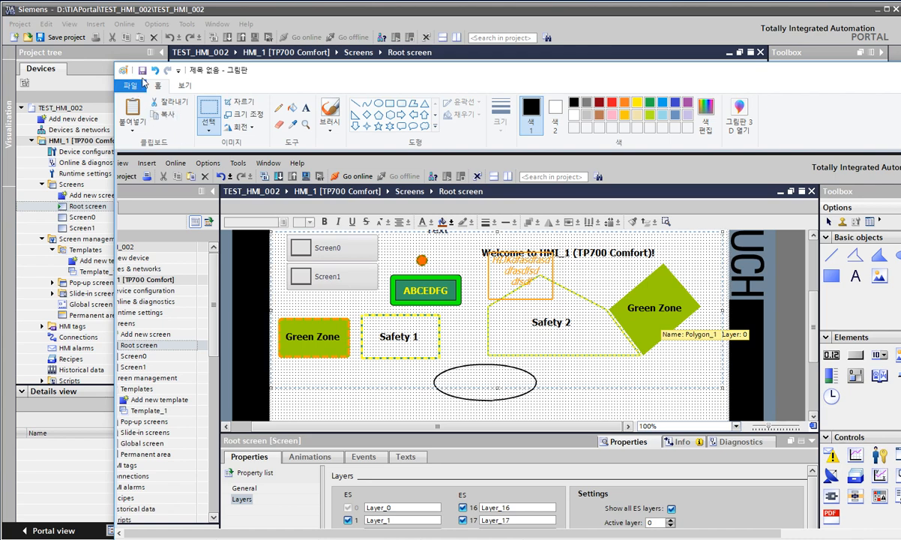
Discard the untitled screenshot image, start a new one, shrink its canvas and paste the copied root screen selection
{"action": "left_click", "coordinate": [142, 84]}
{"action": "left_click", "coordinate": [133, 100]}
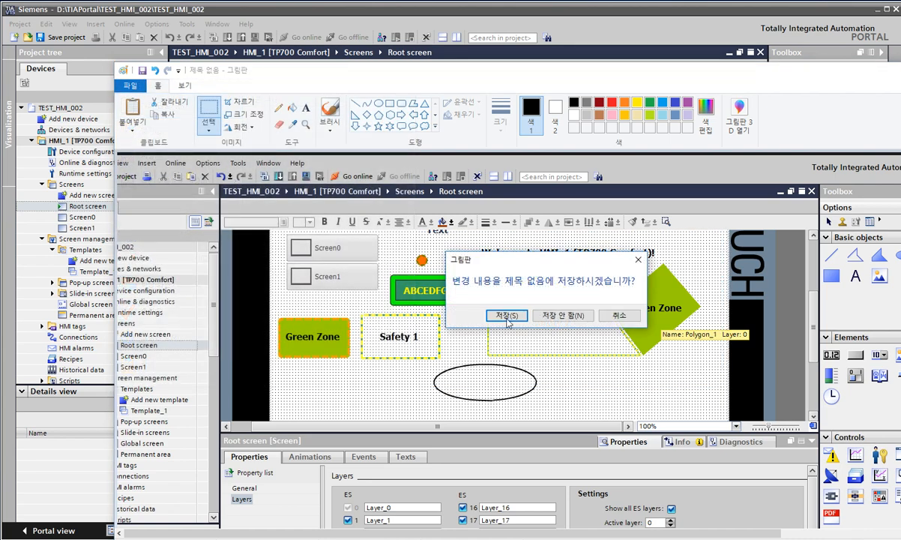
{"action": "left_click", "coordinate": [559, 314]}
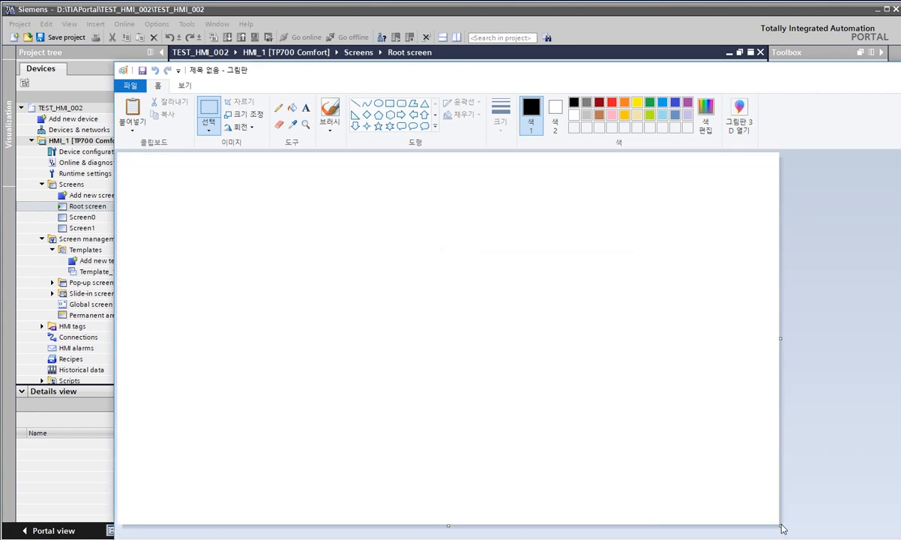
{"action": "left_click_drag", "start_coordinate": [780, 530], "coordinate": [273, 237]}
{"action": "key", "text": "ctrl+v"}
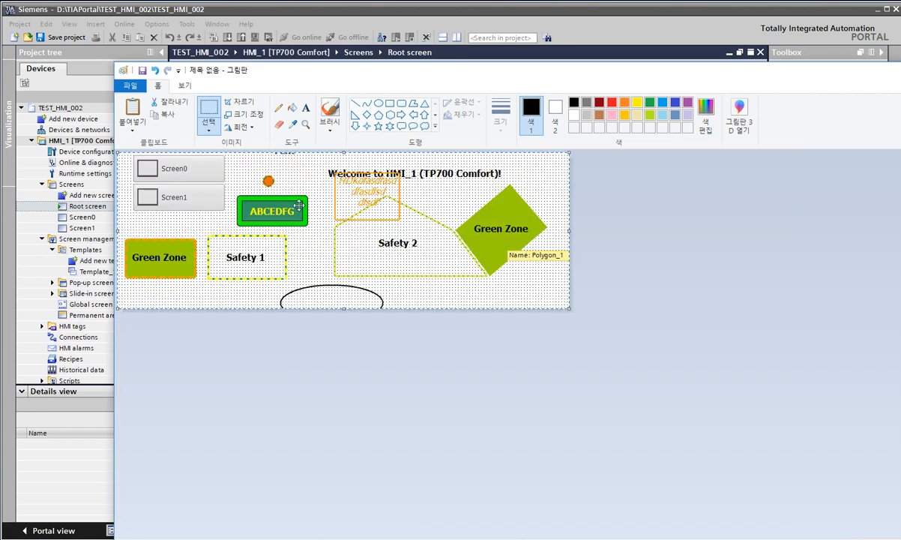
Save the cropped image to the desktop (바탕 화면) as a PNG named 1111 and close Paint
{"action": "left_click", "coordinate": [142, 70]}
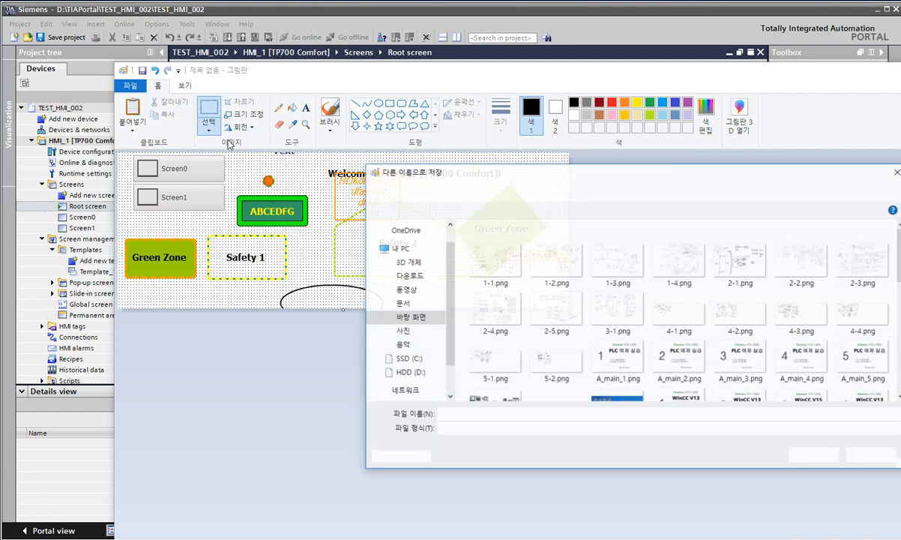
{"action": "left_click", "coordinate": [411, 339]}
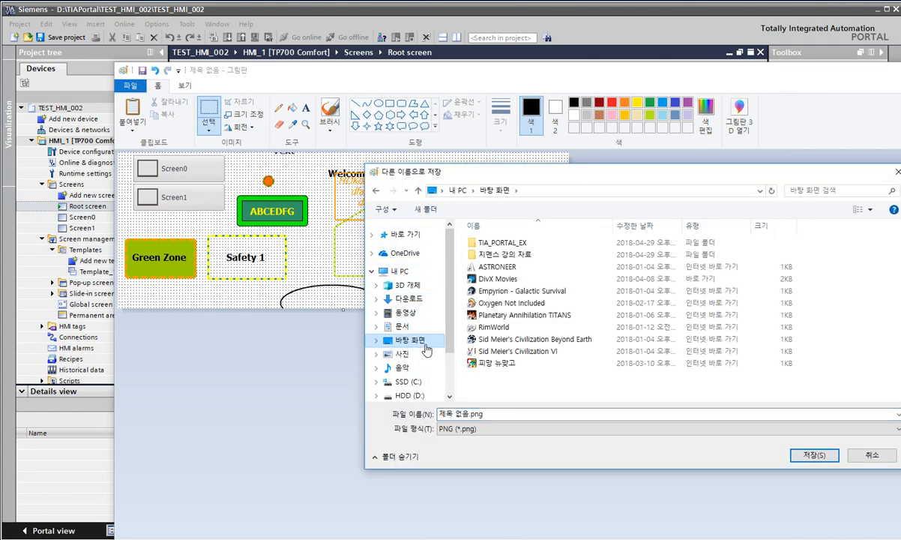
{"action": "left_click", "coordinate": [505, 413]}
{"action": "type", "text": "1111"}
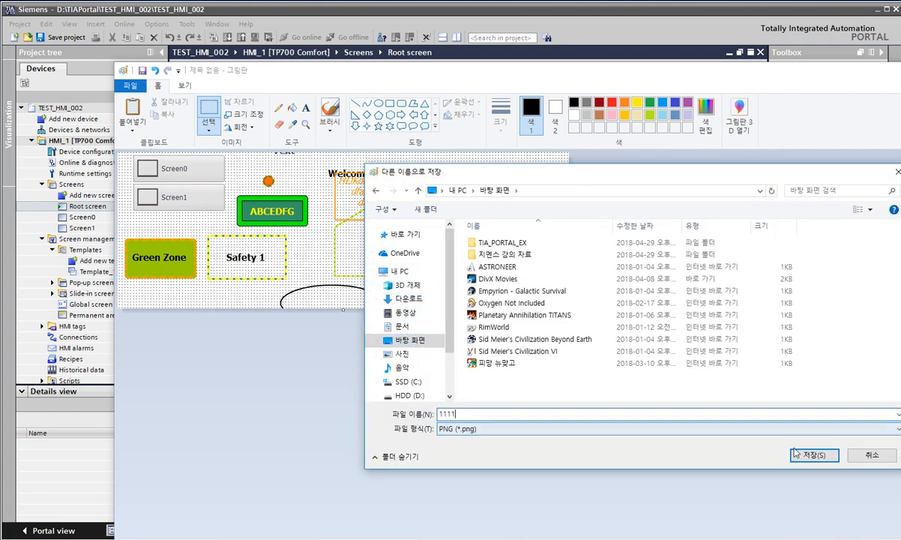
{"action": "left_click", "coordinate": [809, 455]}
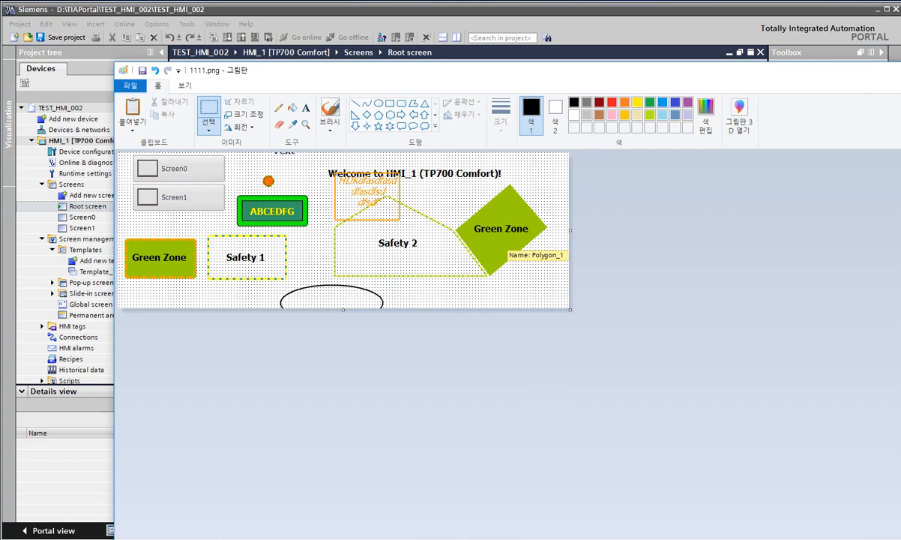
{"action": "left_click", "coordinate": [898, 70]}
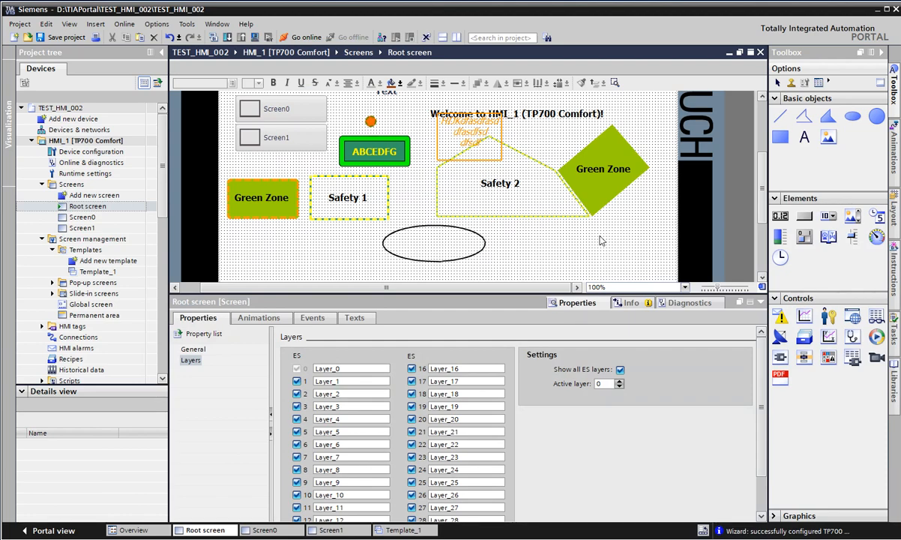
Insert a wide graphic view below the Safety shapes on the root screen and import the desktop image 1111.png as its graphic
{"action": "left_click", "coordinate": [828, 137]}
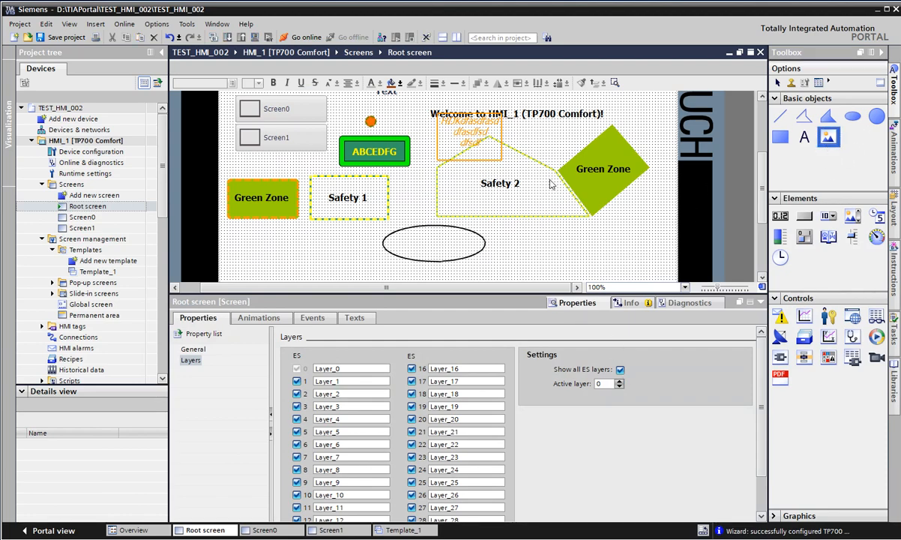
{"action": "left_click_drag", "start_coordinate": [250, 227], "coordinate": [638, 263]}
{"action": "left_click", "coordinate": [192, 349]}
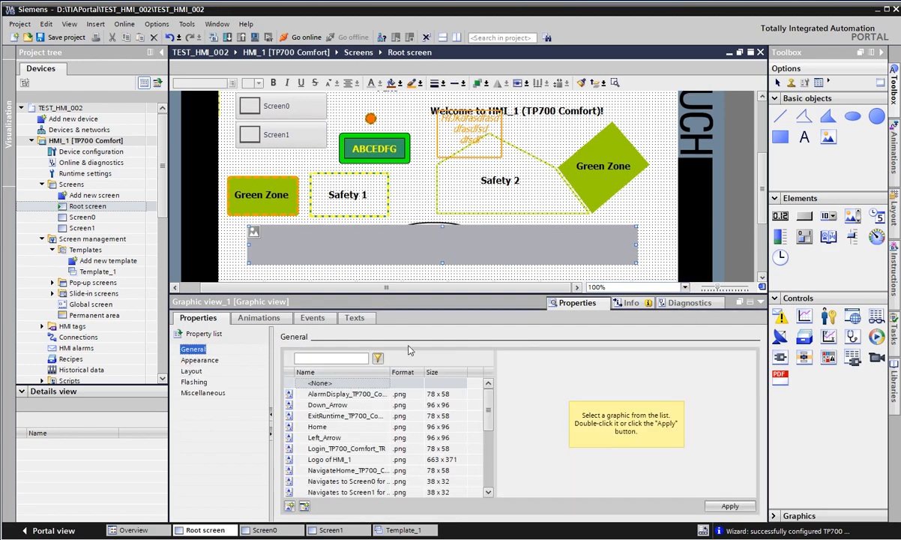
{"action": "left_click", "coordinate": [290, 507]}
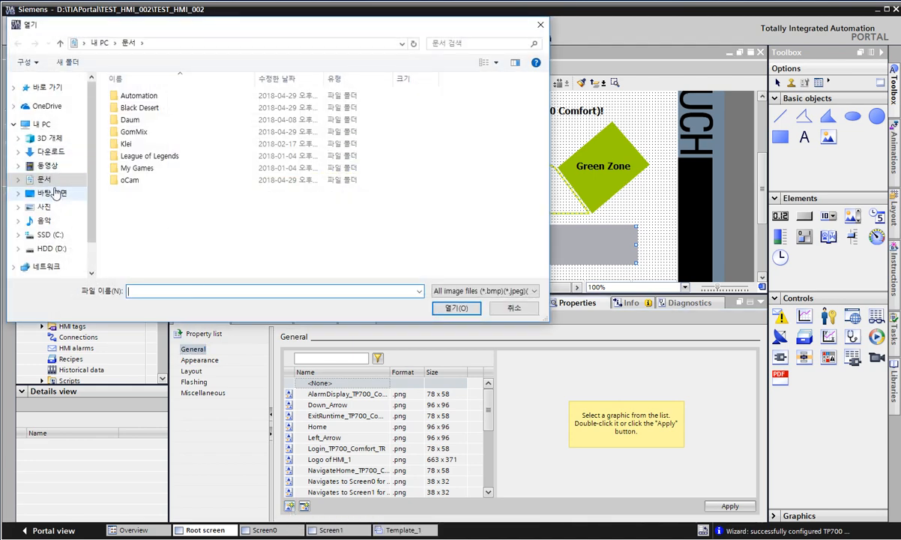
{"action": "left_click", "coordinate": [55, 192]}
{"action": "double_click", "coordinate": [129, 120]}
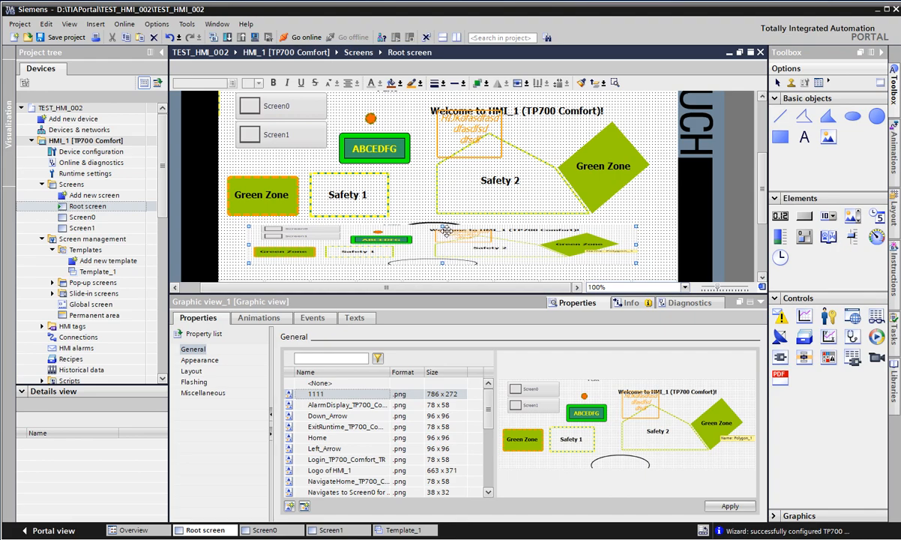
Enlarge the graphic view to about 680 × 225 and move it to about X 55, Y 60 on the root screen
{"action": "left_click_drag", "start_coordinate": [443, 230], "coordinate": [452, 203]}
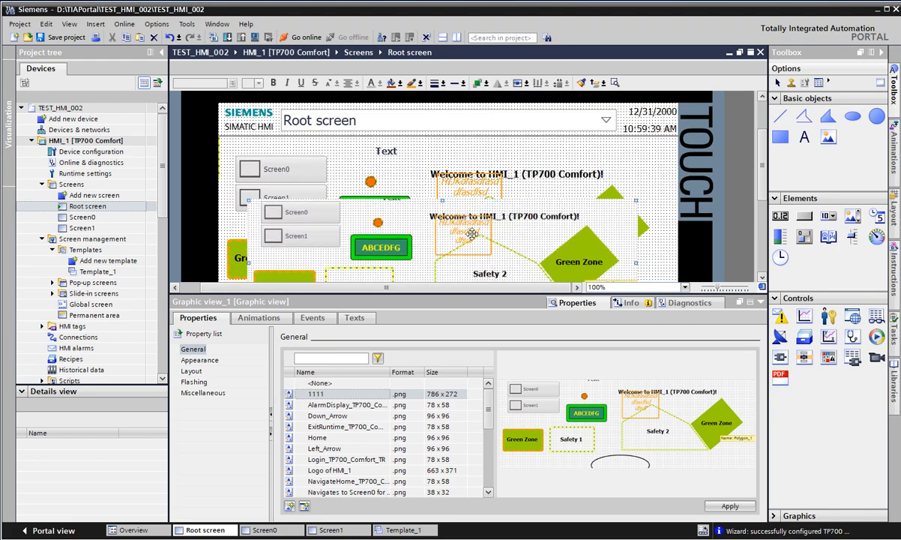
{"action": "scroll", "coordinate": [534, 183], "scroll_direction": "down", "scroll_amount": 3}
{"action": "left_click_drag", "start_coordinate": [534, 183], "coordinate": [543, 191]}
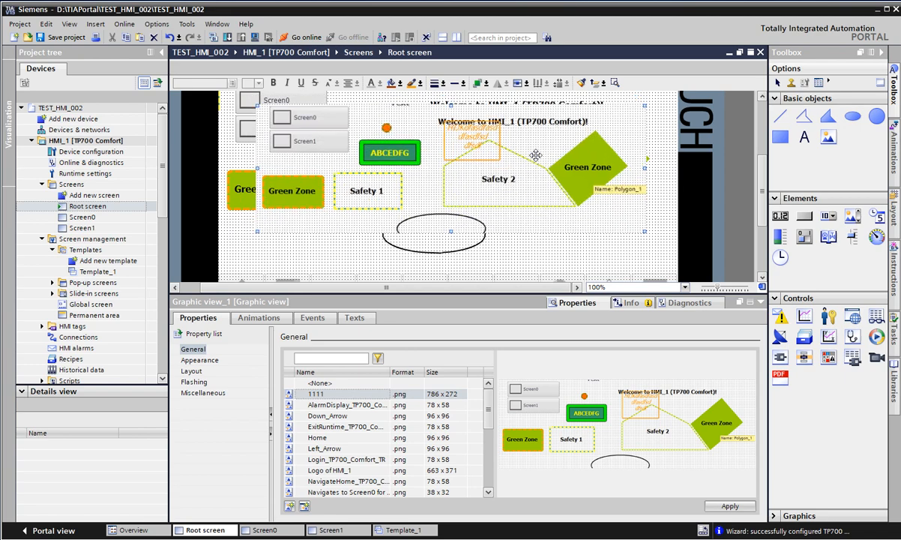
{"action": "scroll", "coordinate": [523, 207], "scroll_direction": "up", "scroll_amount": 2}
{"action": "left_click_drag", "start_coordinate": [611, 233], "coordinate": [611, 232]}
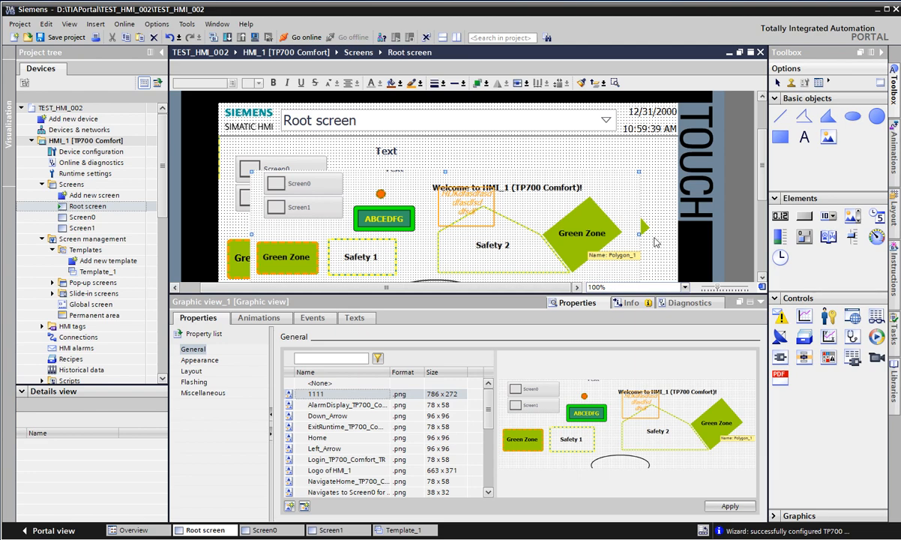
{"action": "scroll", "coordinate": [619, 215], "scroll_direction": "down", "scroll_amount": 3}
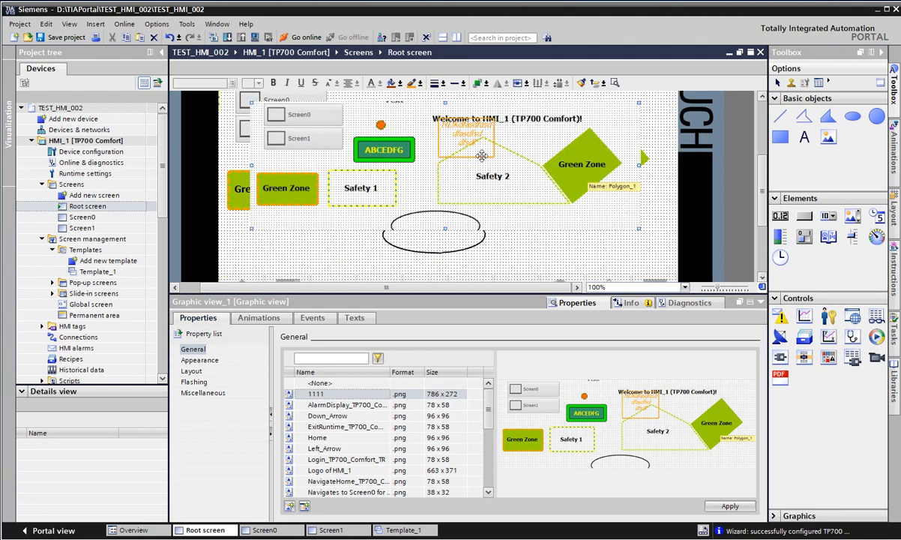
{"action": "left_click", "coordinate": [210, 361]}
{"action": "left_click", "coordinate": [191, 371]}
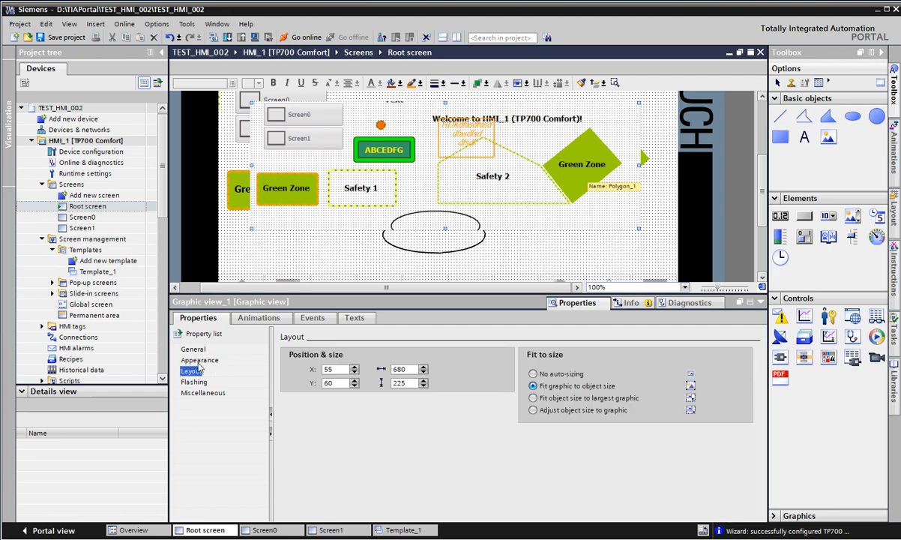
Set the graphic view's background color to 51, 204, 204, try the Transparent fill pattern and return it to Solid
{"action": "left_click", "coordinate": [199, 361]}
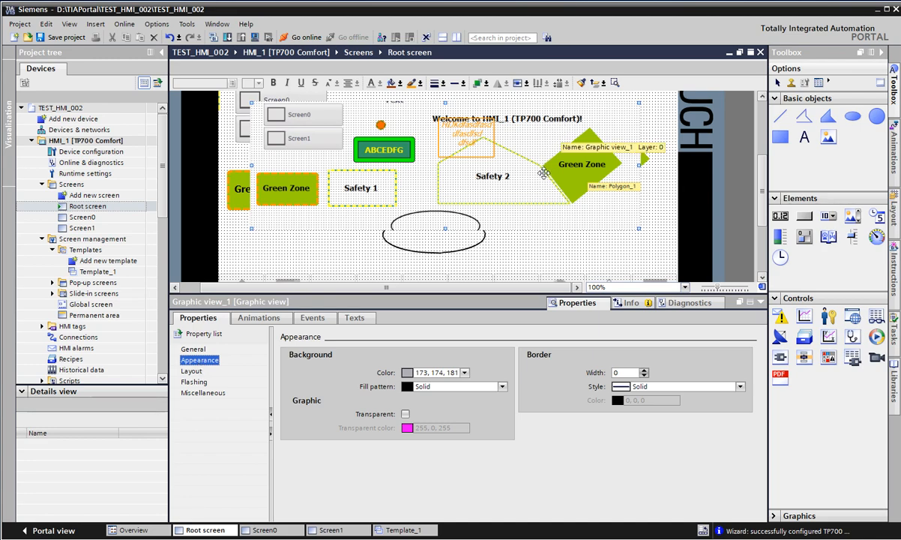
{"action": "left_click", "coordinate": [465, 373]}
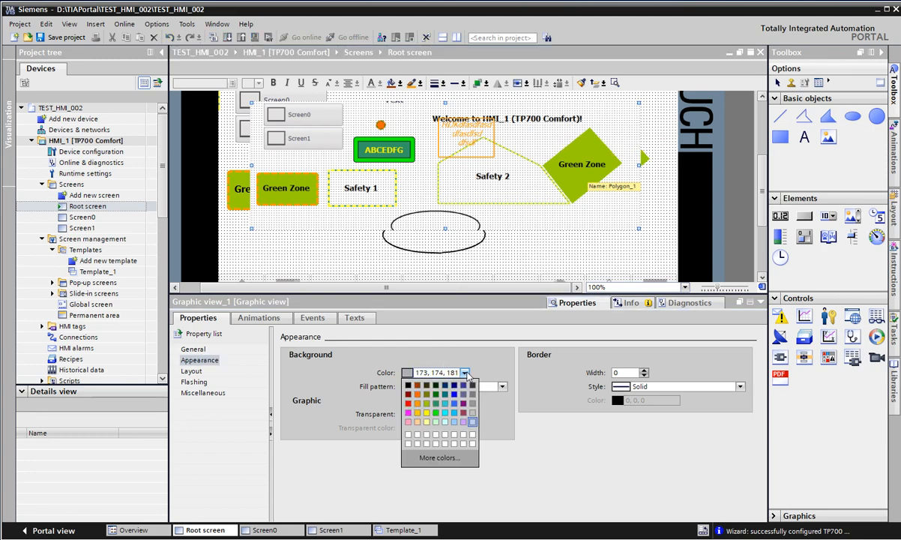
{"action": "left_click", "coordinate": [423, 386]}
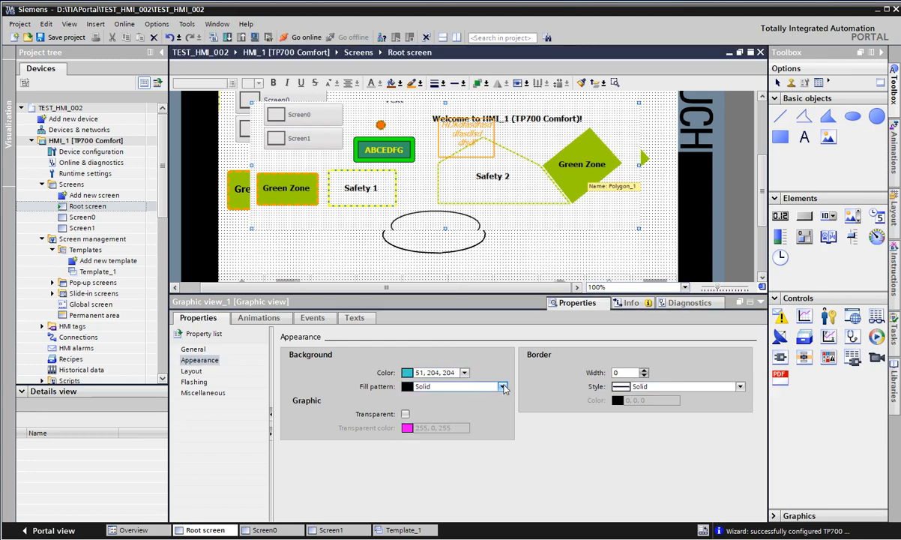
{"action": "left_click", "coordinate": [458, 386]}
{"action": "left_click", "coordinate": [438, 396]}
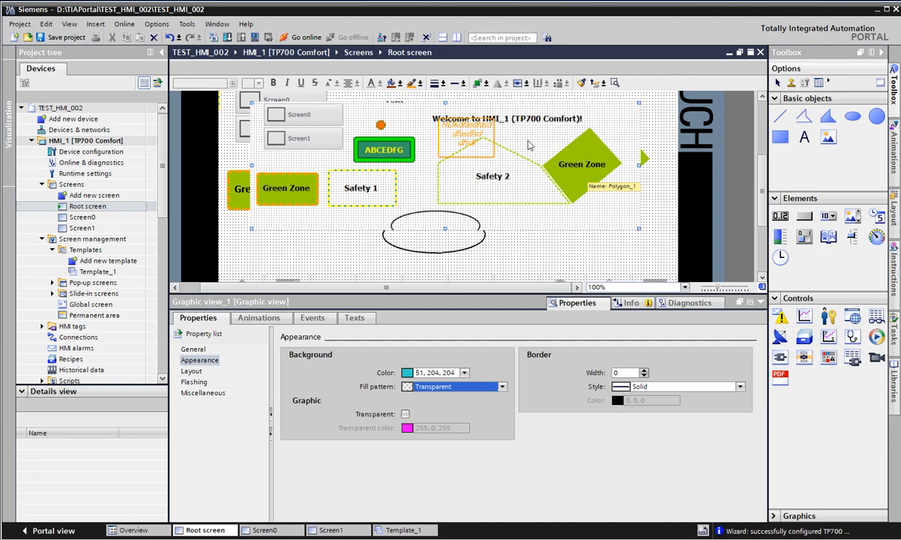
{"action": "left_click", "coordinate": [472, 386]}
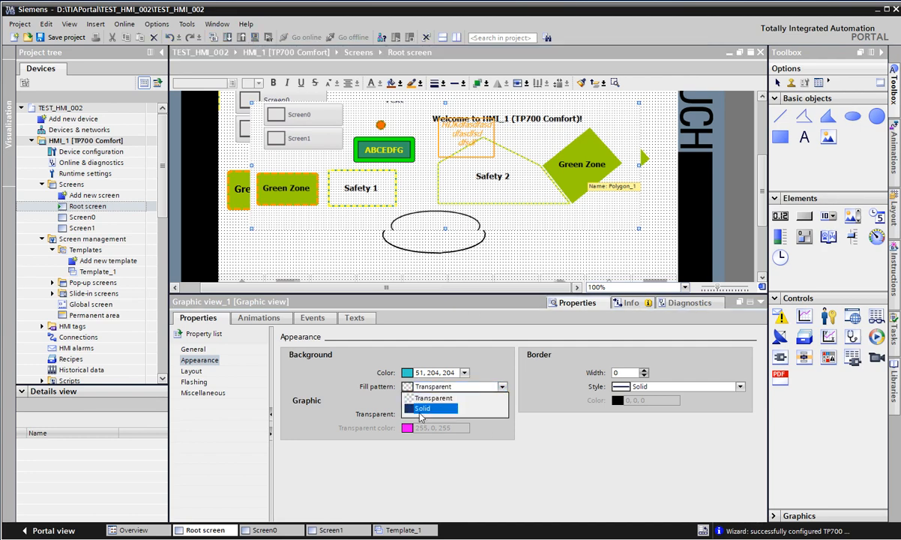
{"action": "left_click", "coordinate": [426, 409]}
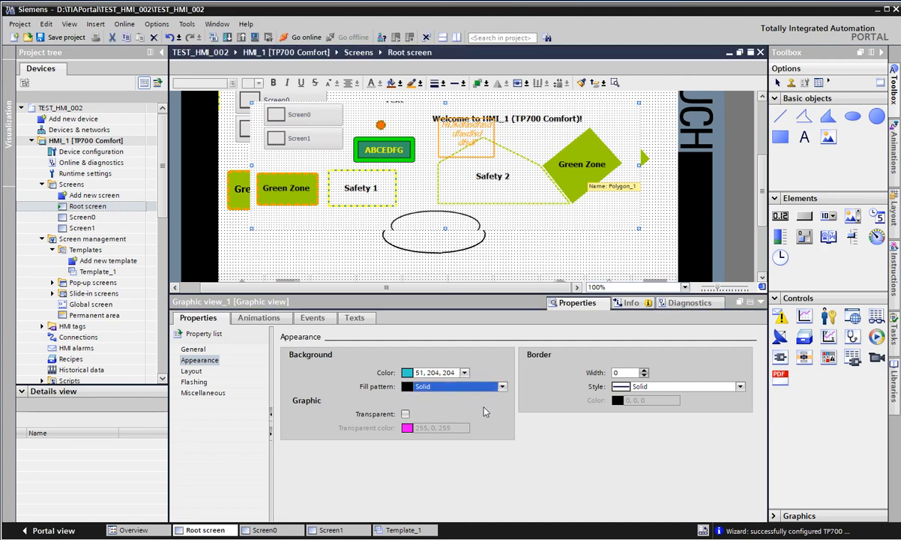
Enable transparency for the graphic, try 51, 153, 102 as the transparent color and set it to 0, 0, 0
{"action": "left_click", "coordinate": [405, 414]}
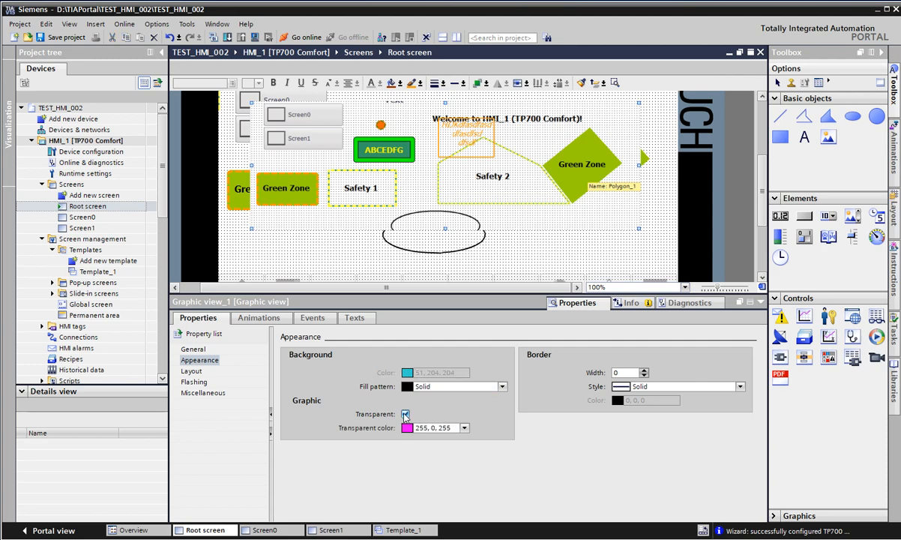
{"action": "left_click", "coordinate": [464, 427]}
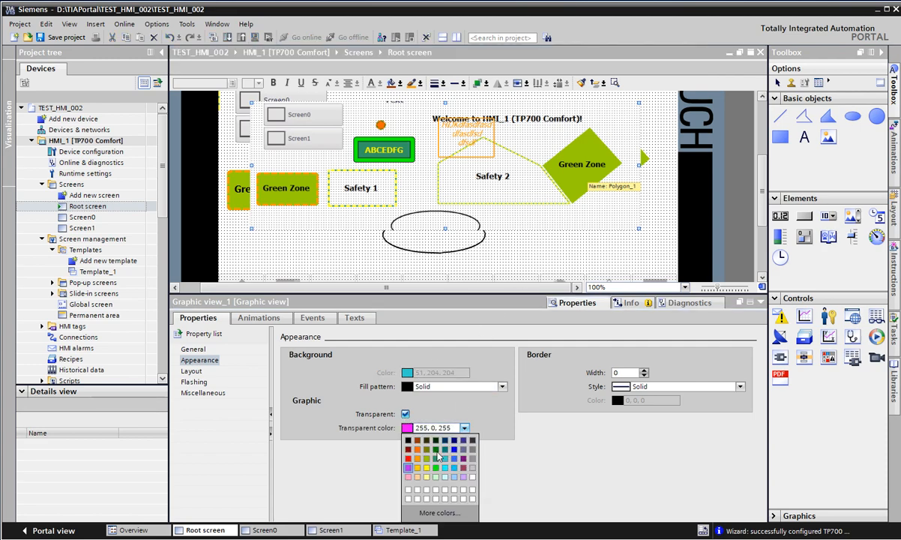
{"action": "left_click", "coordinate": [431, 465]}
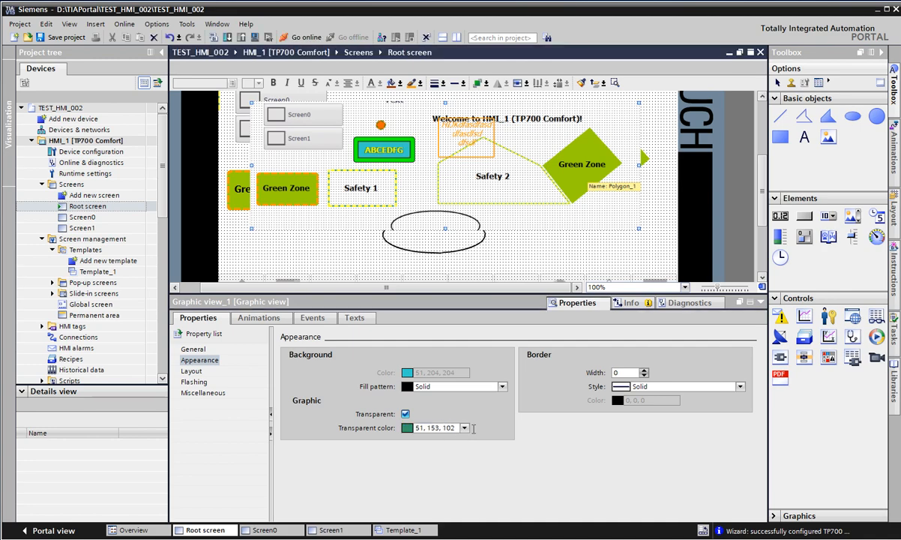
{"action": "left_click", "coordinate": [464, 427]}
{"action": "left_click", "coordinate": [412, 444]}
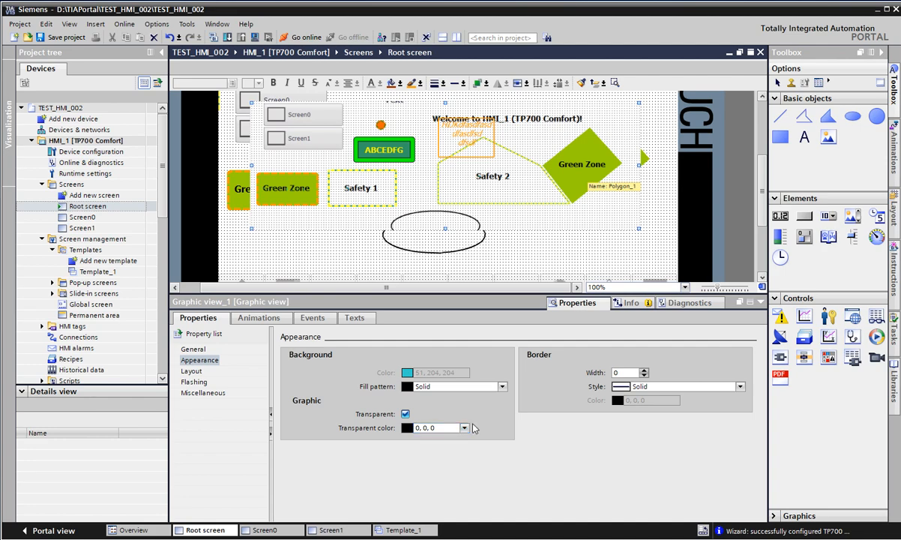
Try 192, 192, 192 and 51, 204, 204 as the graphic's transparent color and return to 0, 0, 0
{"action": "left_click", "coordinate": [464, 427]}
{"action": "left_click", "coordinate": [443, 444]}
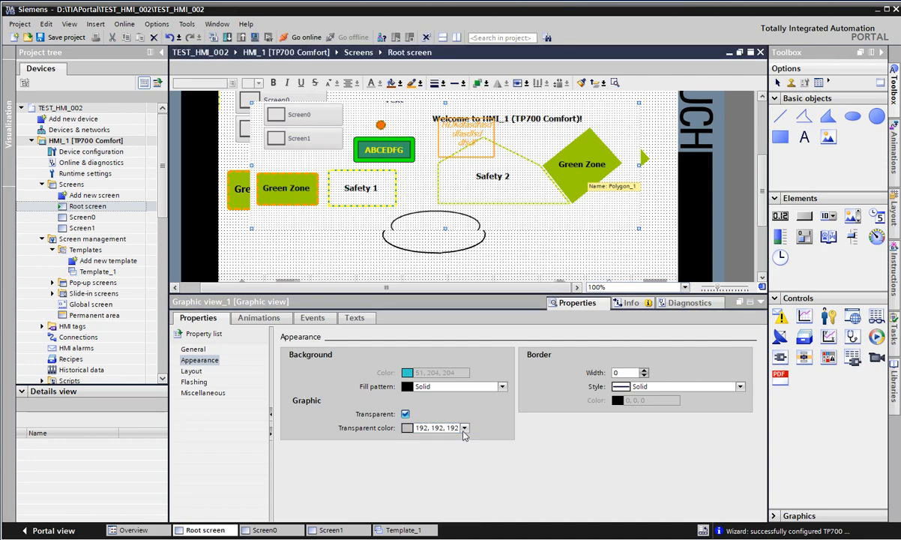
{"action": "left_click", "coordinate": [464, 428]}
{"action": "left_click", "coordinate": [444, 458]}
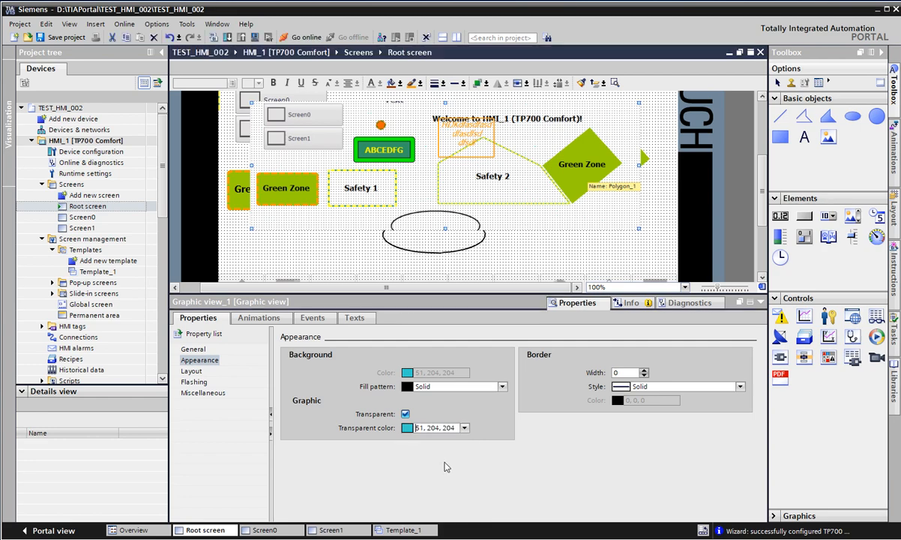
{"action": "left_click", "coordinate": [464, 427]}
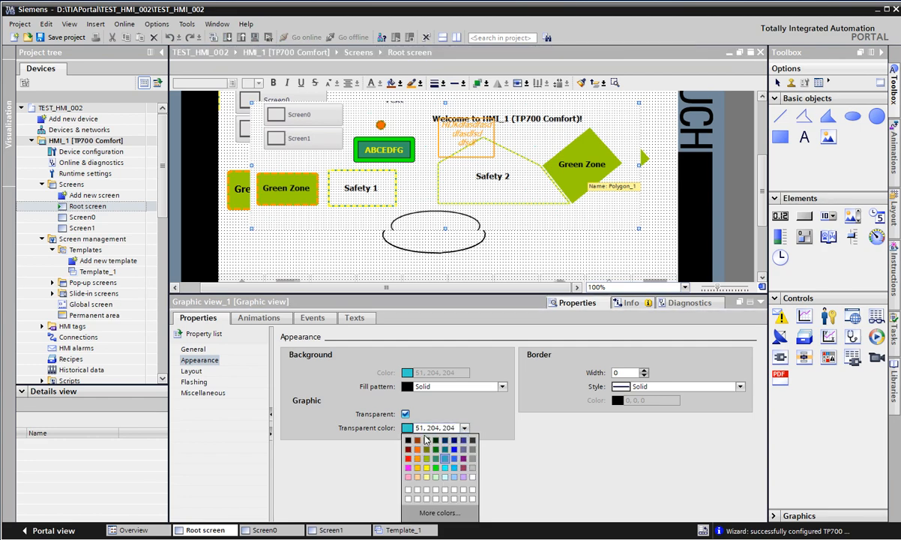
{"action": "left_click", "coordinate": [407, 442]}
Move the graphic view to X 60, Y 70 on the root screen and open its layout settings
{"action": "left_click_drag", "start_coordinate": [561, 169], "coordinate": [540, 200]}
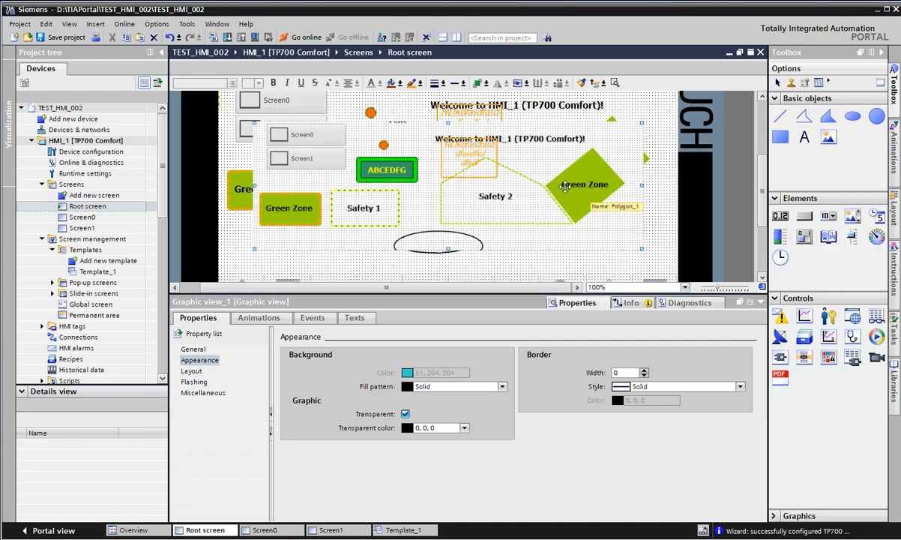
{"action": "left_click_drag", "start_coordinate": [433, 167], "coordinate": [432, 153]}
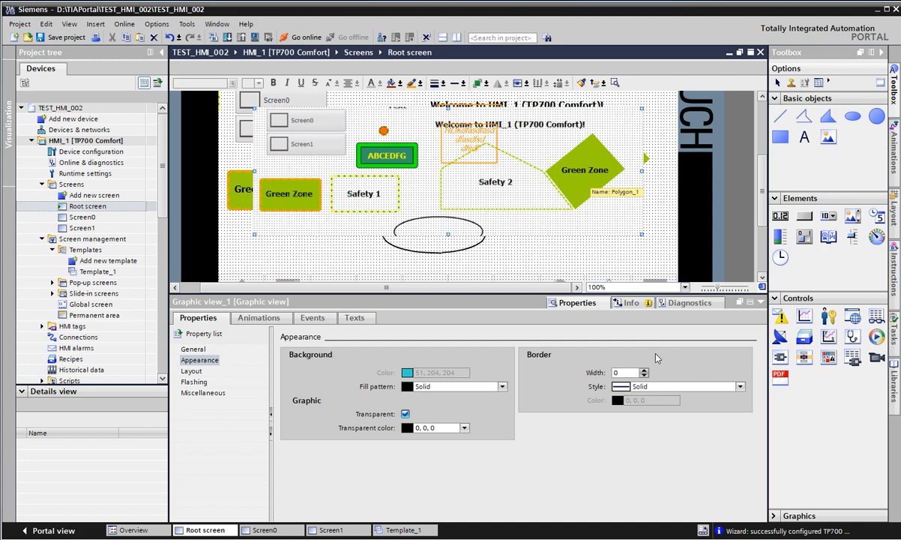
{"action": "left_click", "coordinate": [192, 371]}
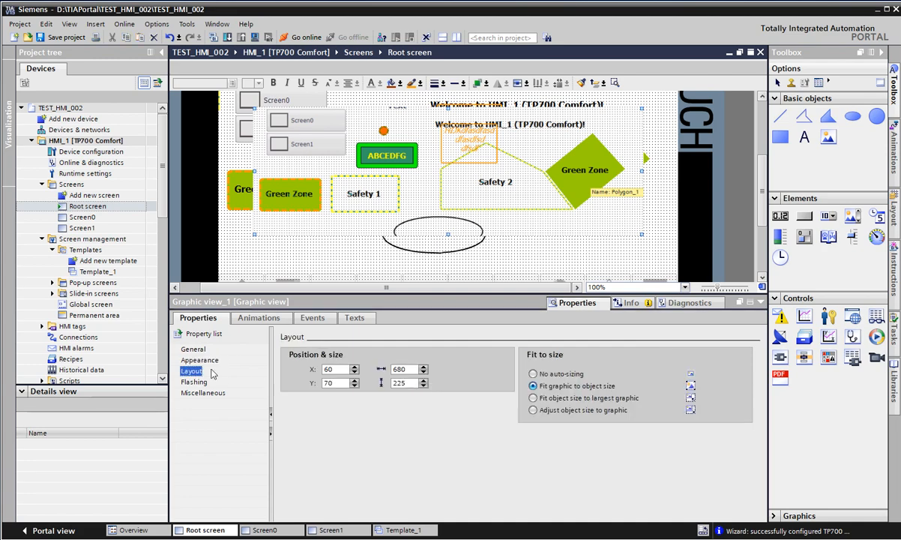
Compare the graphic view's fit-to-size options, resize the object to the graphic's 786 × 272 and finish with No auto-sizing
{"action": "left_click", "coordinate": [552, 374]}
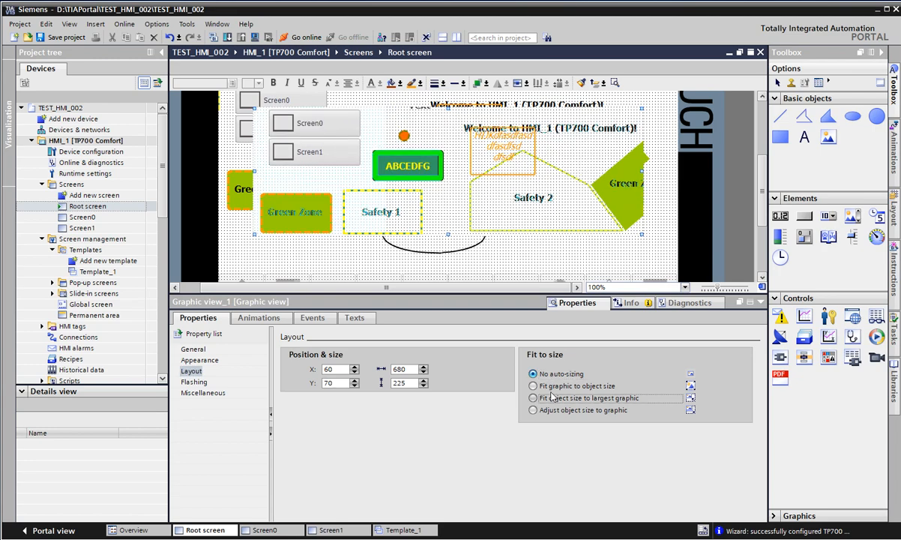
{"action": "left_click", "coordinate": [553, 397]}
{"action": "left_click", "coordinate": [554, 385]}
{"action": "left_click", "coordinate": [560, 398]}
{"action": "left_click", "coordinate": [561, 410]}
{"action": "left_click", "coordinate": [534, 398]}
{"action": "left_click", "coordinate": [536, 373]}
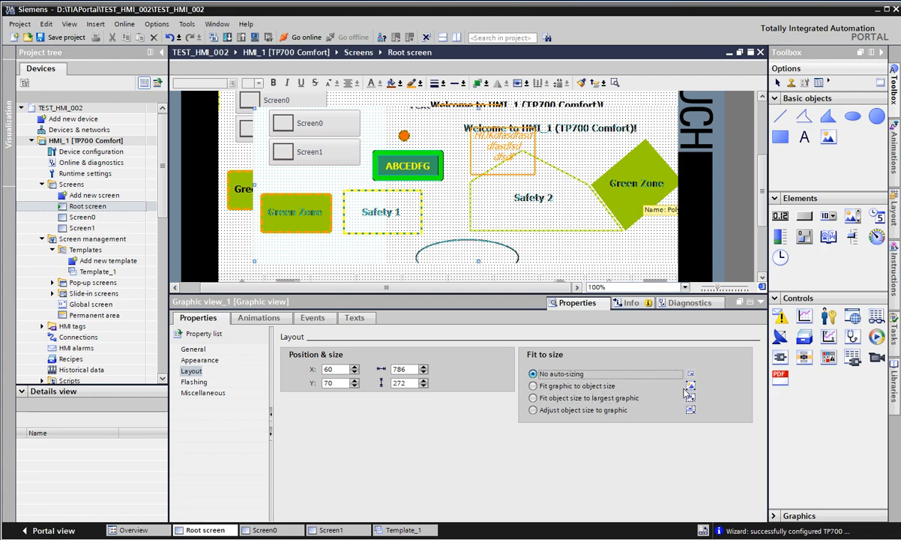
Compare the graphic view's four fit-to-size options again and finish with Fit object size to largest graphic
{"action": "left_click", "coordinate": [568, 398]}
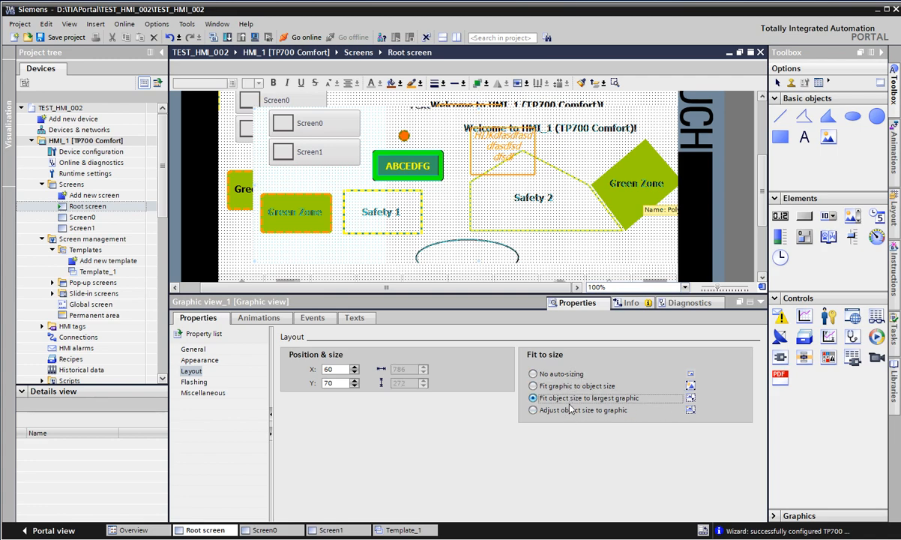
{"action": "left_click", "coordinate": [564, 410]}
{"action": "left_click", "coordinate": [562, 386]}
{"action": "left_click", "coordinate": [534, 373]}
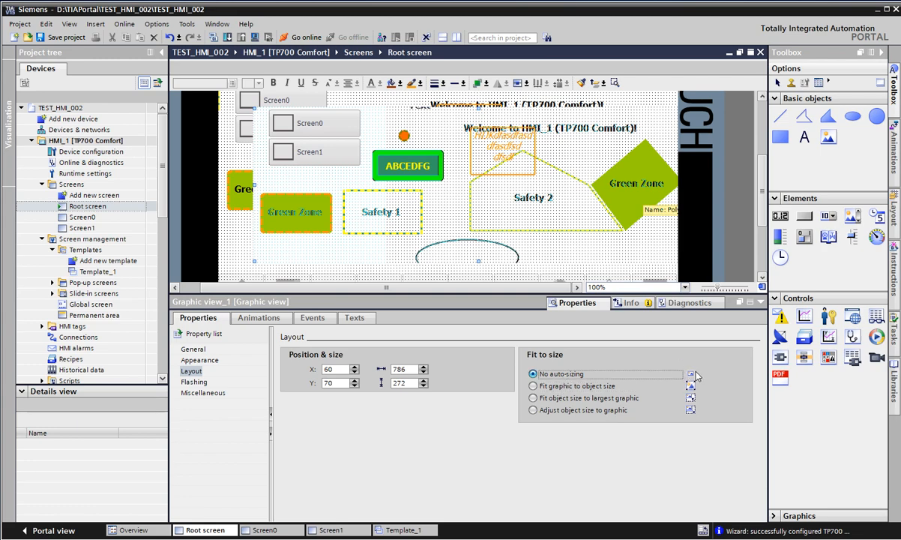
{"action": "left_click", "coordinate": [558, 386]}
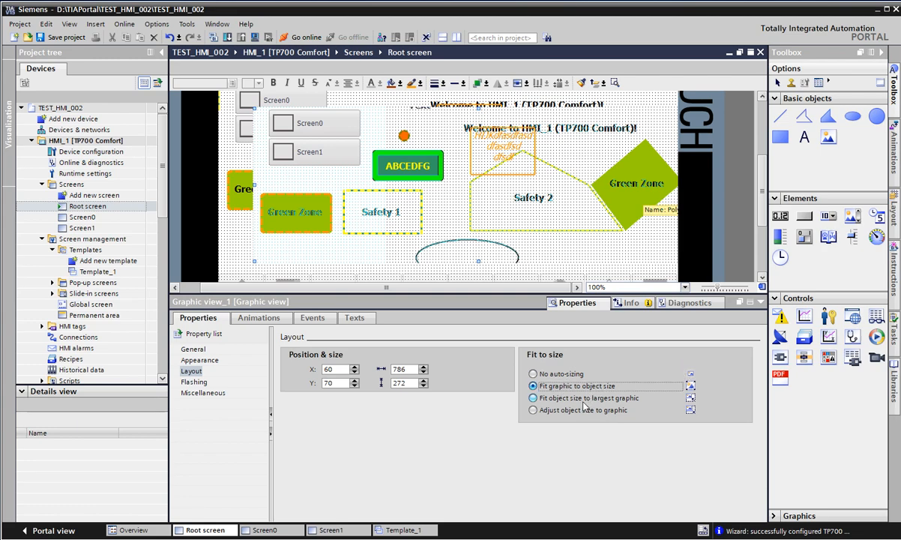
{"action": "left_click", "coordinate": [581, 398]}
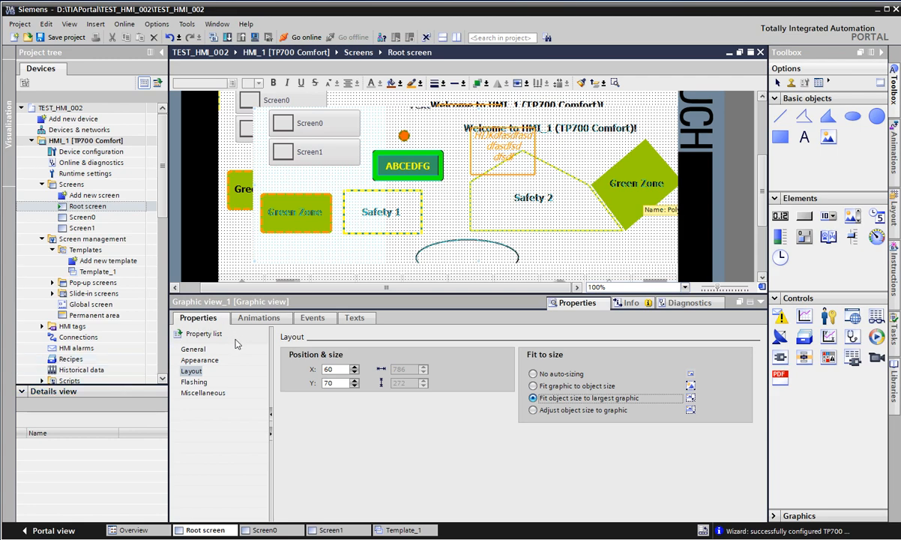
Toggle the graphic's transparency repeatedly in the appearance settings to compare the display, and leave it disabled
{"action": "left_click", "coordinate": [198, 360]}
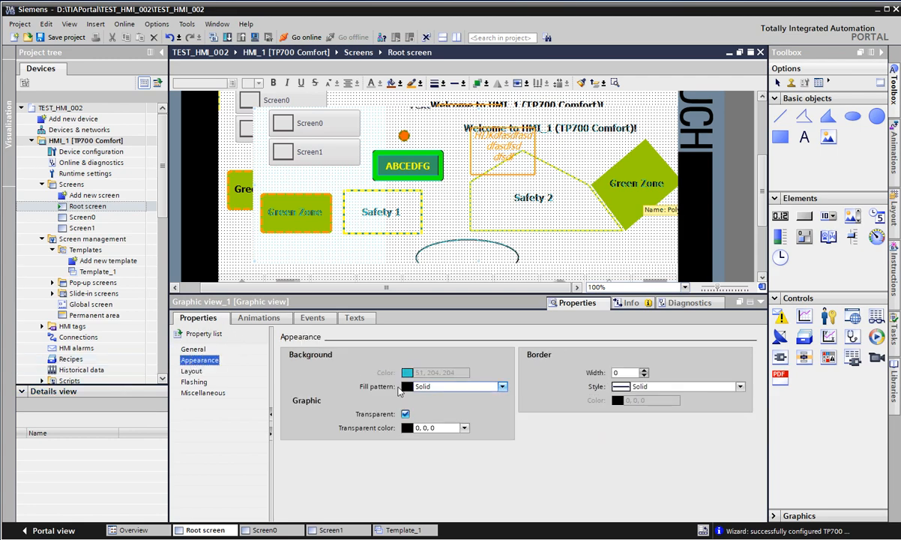
{"action": "left_click", "coordinate": [405, 415]}
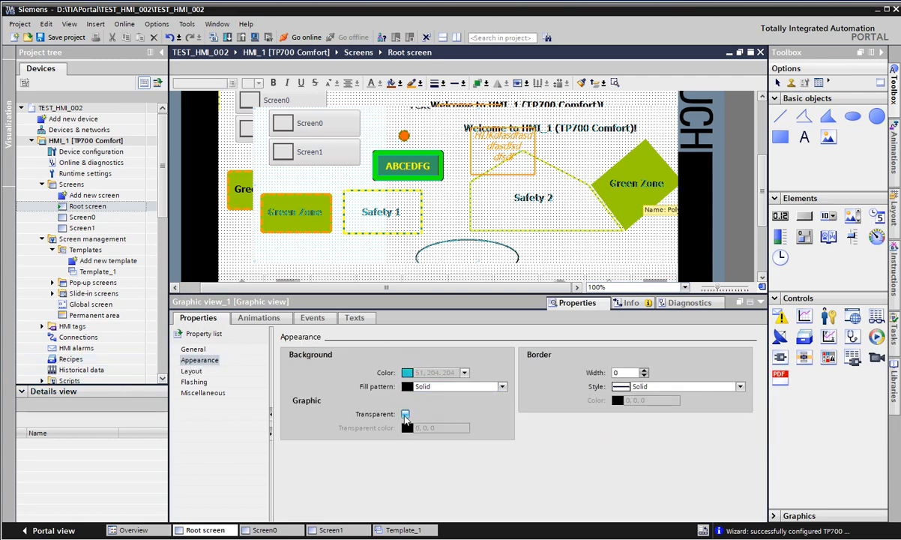
{"action": "left_click", "coordinate": [405, 414]}
{"action": "left_click", "coordinate": [405, 414]}
{"action": "left_click", "coordinate": [404, 414]}
{"action": "left_click", "coordinate": [405, 414]}
{"action": "left_click", "coordinate": [405, 415]}
{"action": "left_click", "coordinate": [405, 415]}
{"action": "left_click", "coordinate": [405, 414]}
{"action": "left_click", "coordinate": [405, 415]}
{"action": "left_click", "coordinate": [404, 415]}
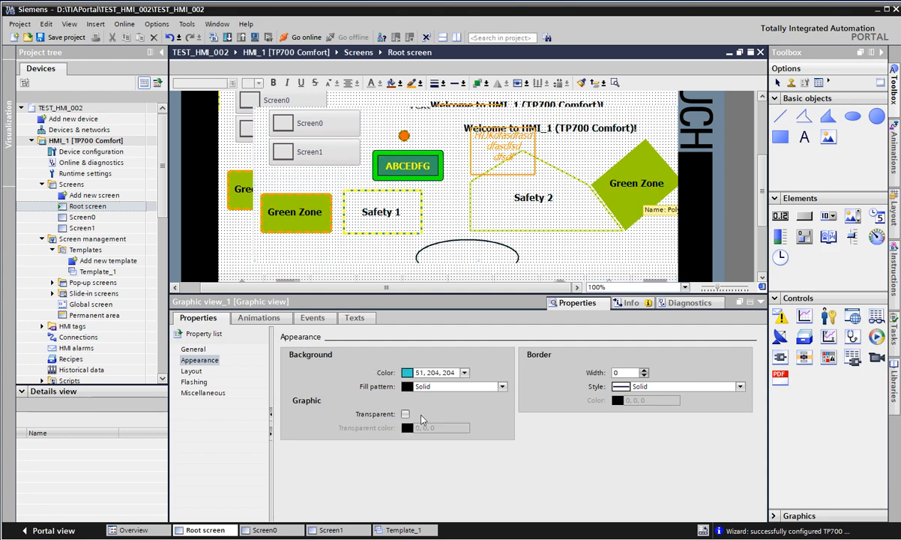
{"action": "left_click", "coordinate": [404, 414]}
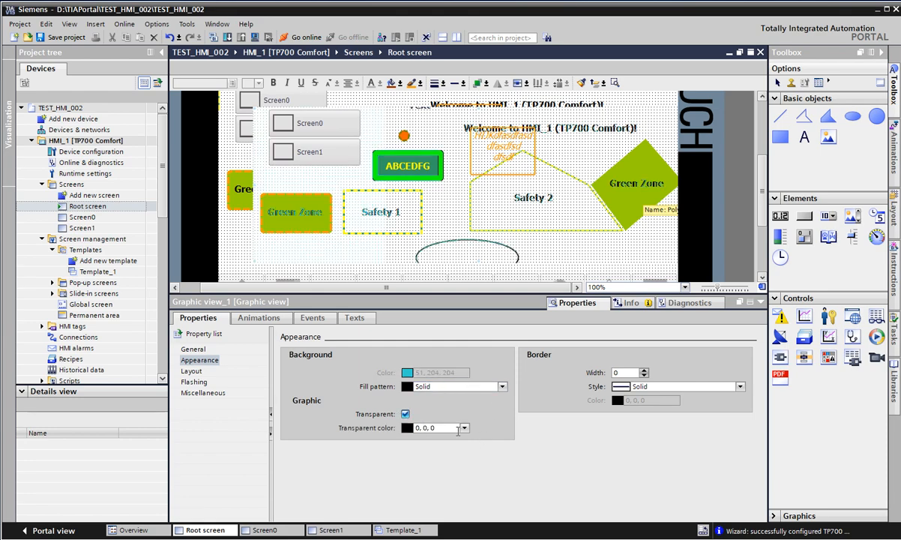
{"action": "left_click", "coordinate": [405, 415]}
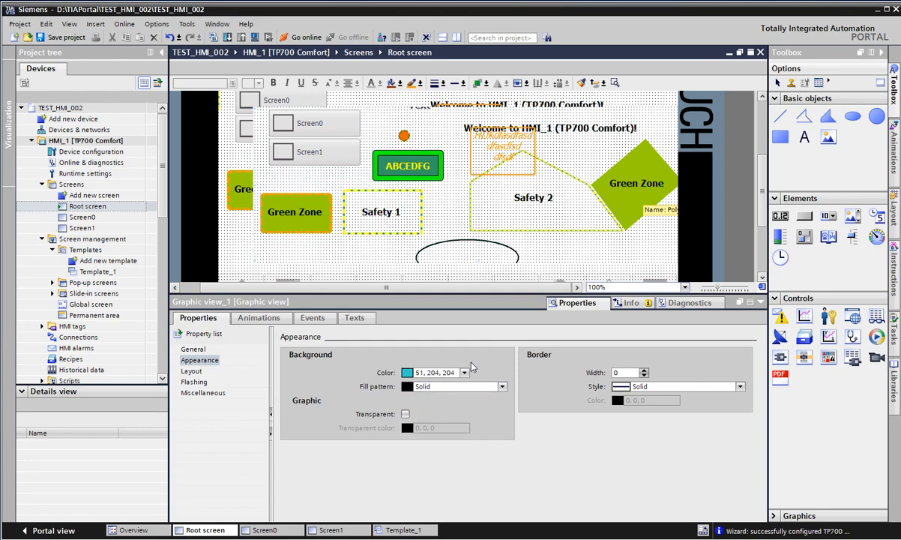
{"action": "left_click", "coordinate": [404, 415]}
{"action": "left_click", "coordinate": [405, 414]}
Try a border width of 5 on the graphic view and return it to 0
{"action": "scroll", "coordinate": [456, 208], "scroll_direction": "up", "scroll_amount": 3}
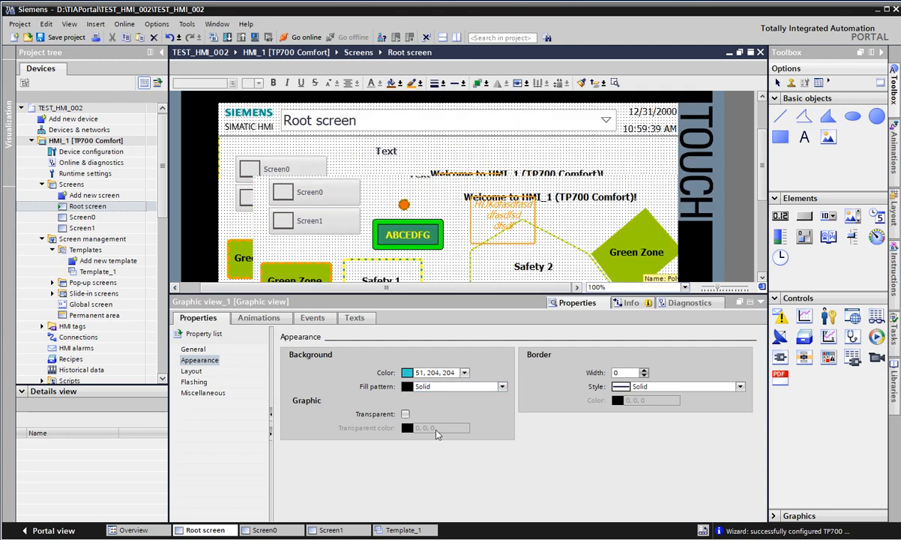
{"action": "left_click", "coordinate": [644, 371]}
{"action": "left_click", "coordinate": [644, 370]}
{"action": "left_click", "coordinate": [644, 370]}
{"action": "left_click", "coordinate": [643, 370]}
{"action": "left_click", "coordinate": [644, 370]}
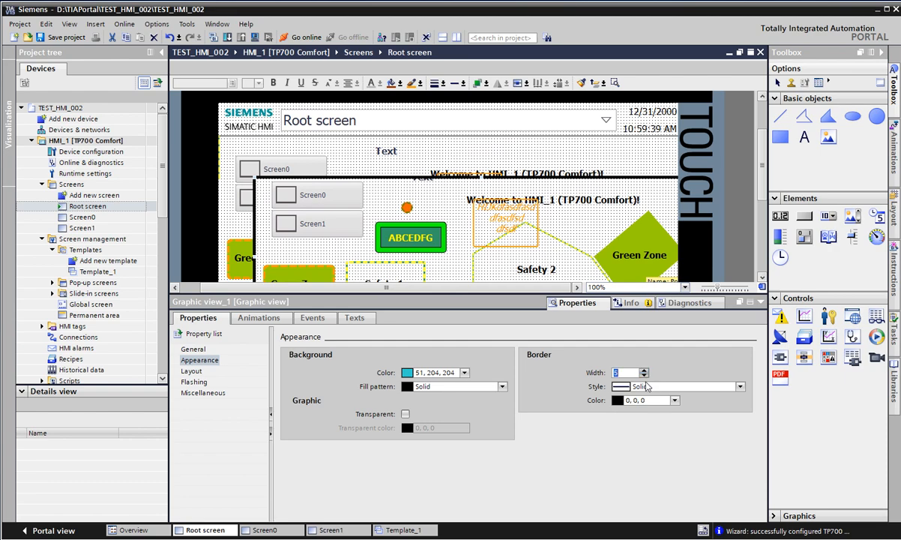
{"action": "left_click", "coordinate": [644, 375]}
{"action": "left_click", "coordinate": [644, 375]}
{"action": "left_click", "coordinate": [644, 374]}
{"action": "left_click", "coordinate": [644, 375]}
{"action": "left_click", "coordinate": [643, 374]}
Set the graphic view's border style to 3D style and move the object to X 0, Y 15
{"action": "left_click", "coordinate": [589, 226]}
{"action": "left_click_drag", "start_coordinate": [588, 226], "coordinate": [566, 207]}
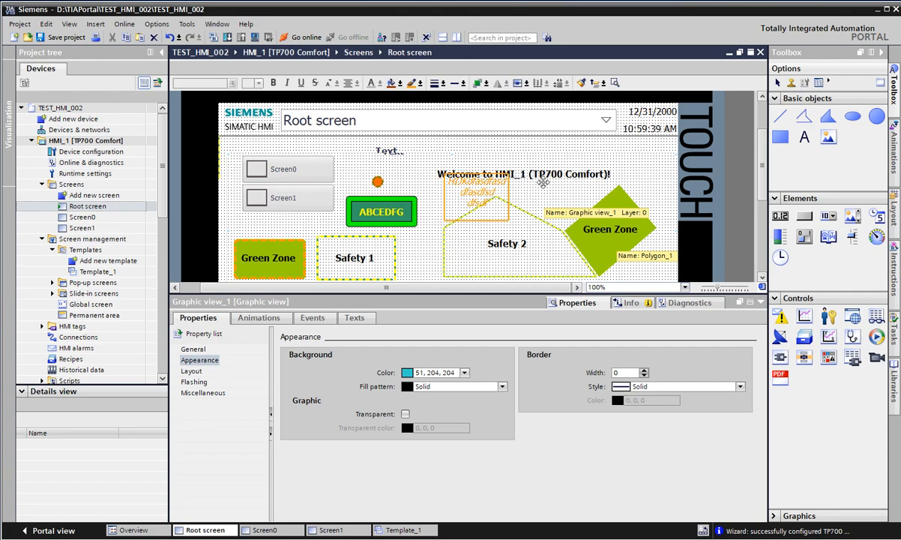
{"action": "left_click", "coordinate": [723, 386]}
{"action": "left_click", "coordinate": [735, 387]}
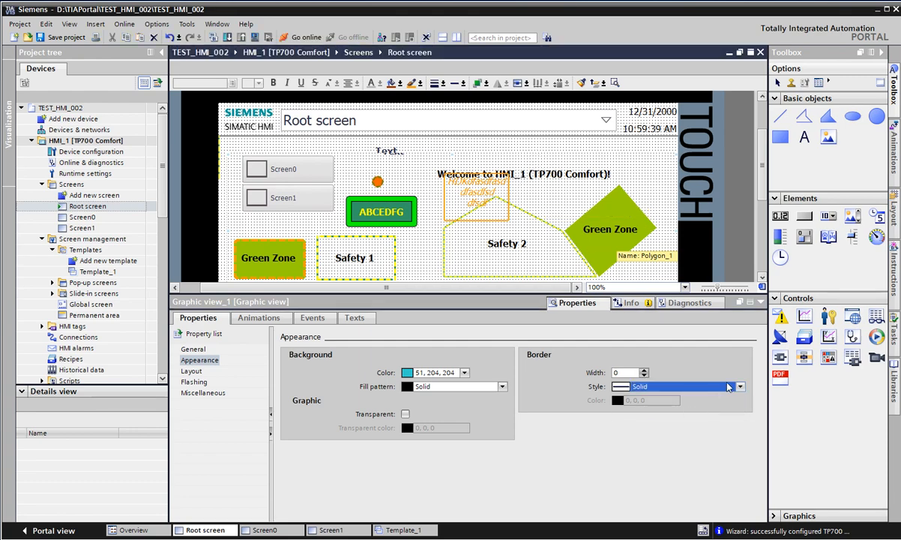
{"action": "left_click", "coordinate": [740, 387]}
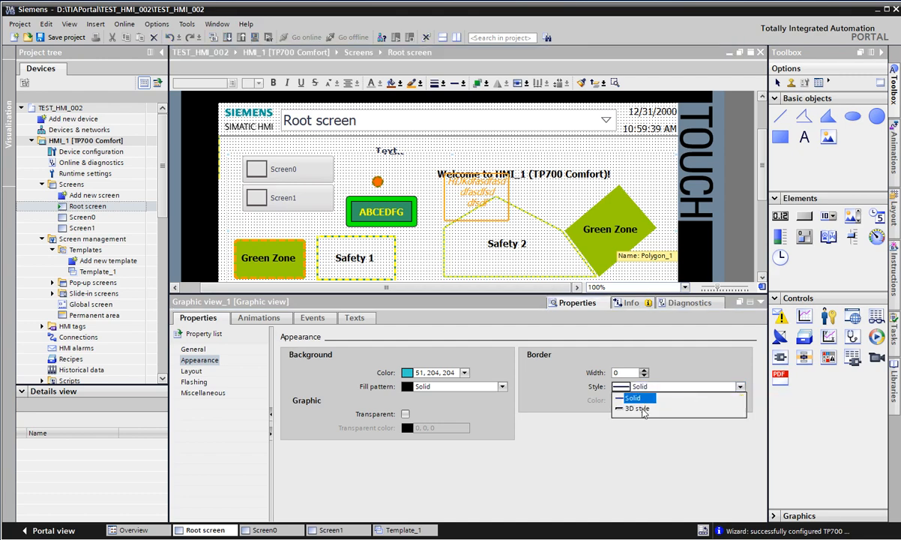
{"action": "left_click", "coordinate": [639, 407]}
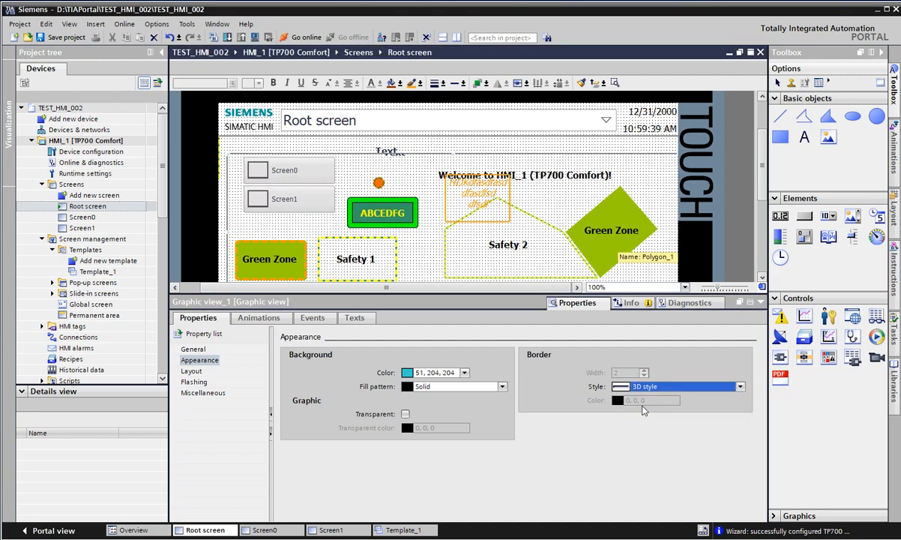
{"action": "mouse_move", "coordinate": [567, 221]}
{"action": "left_mouse_down"}
{"action": "mouse_move", "coordinate": [532, 203]}
{"action": "mouse_move", "coordinate": [559, 212]}
{"action": "left_mouse_up"}
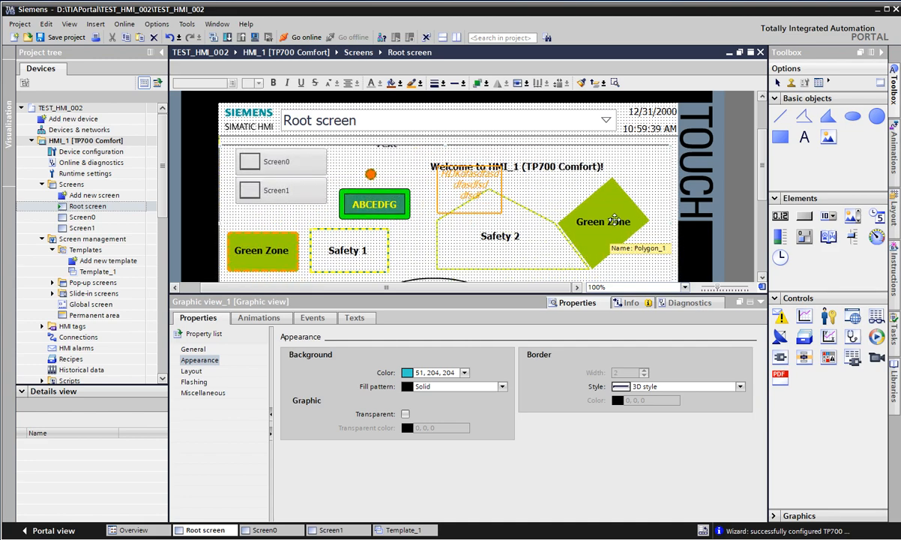
Set the graphic view to No auto-sizing, shrink it to about 505 × 121 and move it to about X 240, Y 225
{"action": "scroll", "coordinate": [627, 253], "scroll_direction": "down", "scroll_amount": 3}
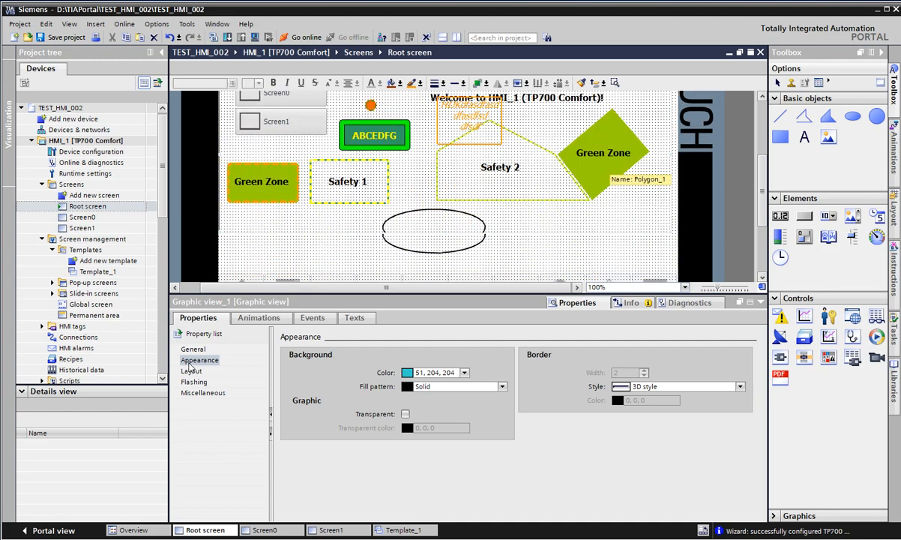
{"action": "left_click", "coordinate": [191, 370]}
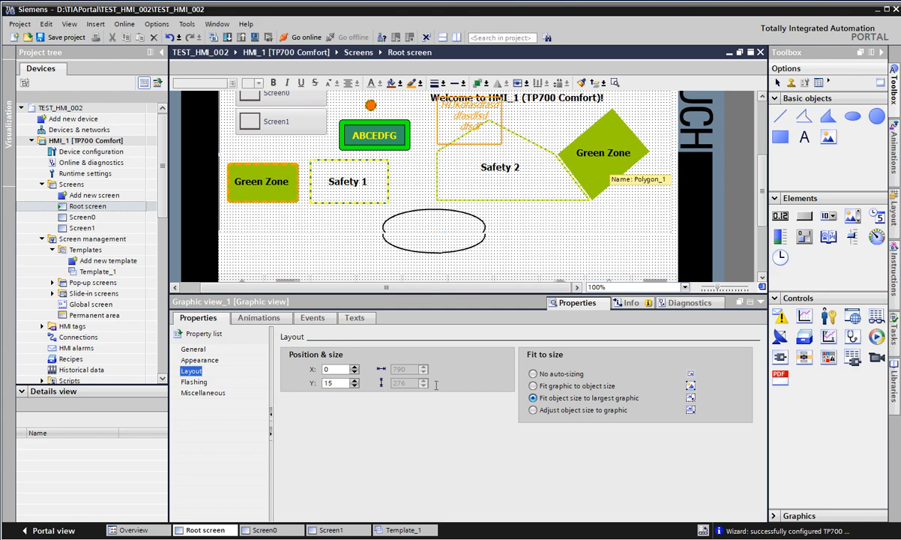
{"action": "left_click", "coordinate": [574, 374]}
{"action": "left_click_drag", "start_coordinate": [669, 234], "coordinate": [519, 204]}
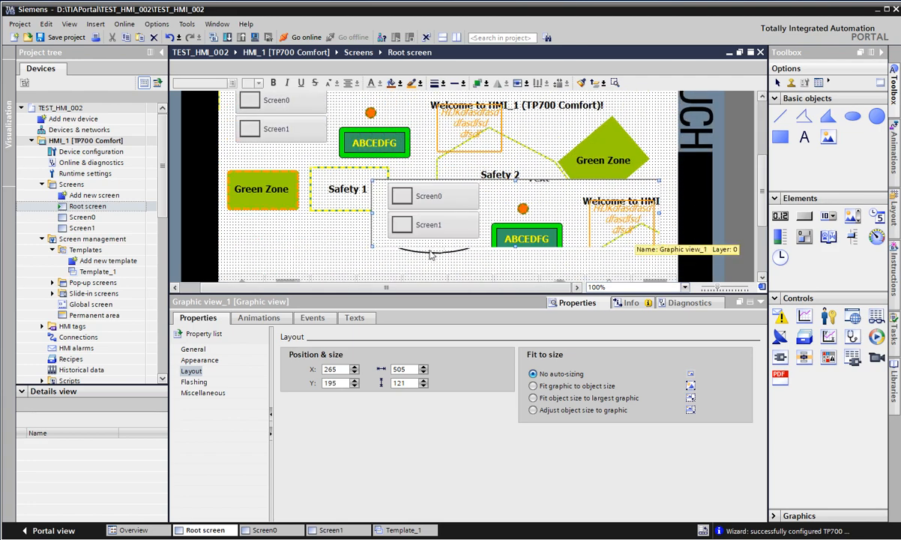
{"action": "left_click_drag", "start_coordinate": [448, 210], "coordinate": [341, 230]}
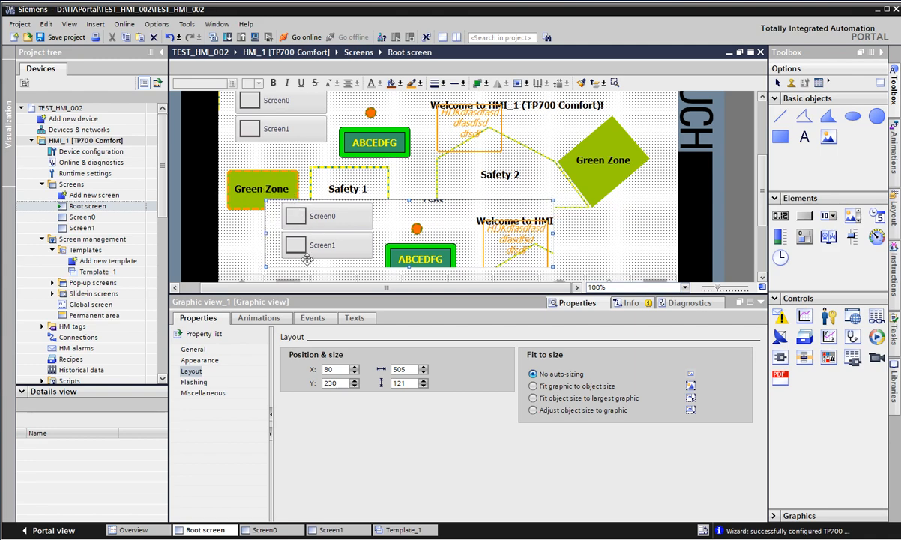
{"action": "left_click_drag", "start_coordinate": [384, 239], "coordinate": [493, 224]}
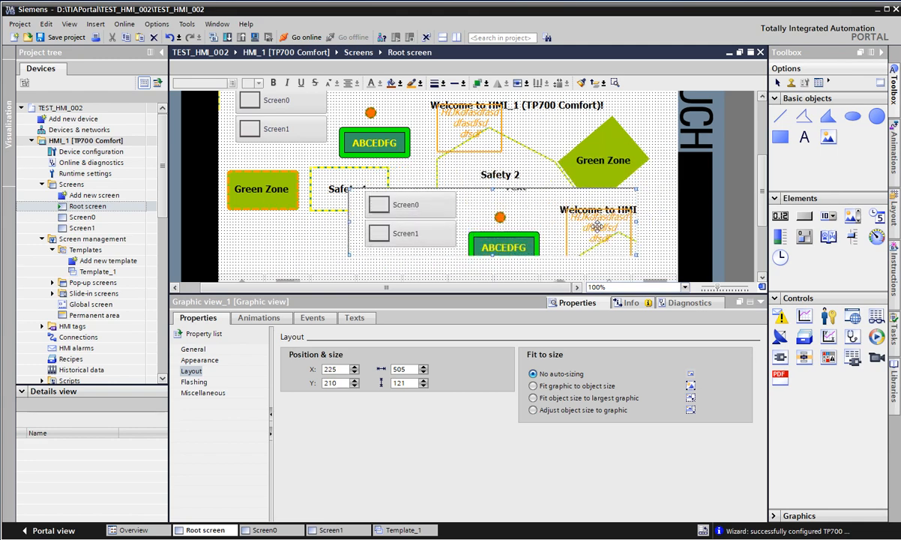
{"action": "left_click_drag", "start_coordinate": [597, 227], "coordinate": [605, 234]}
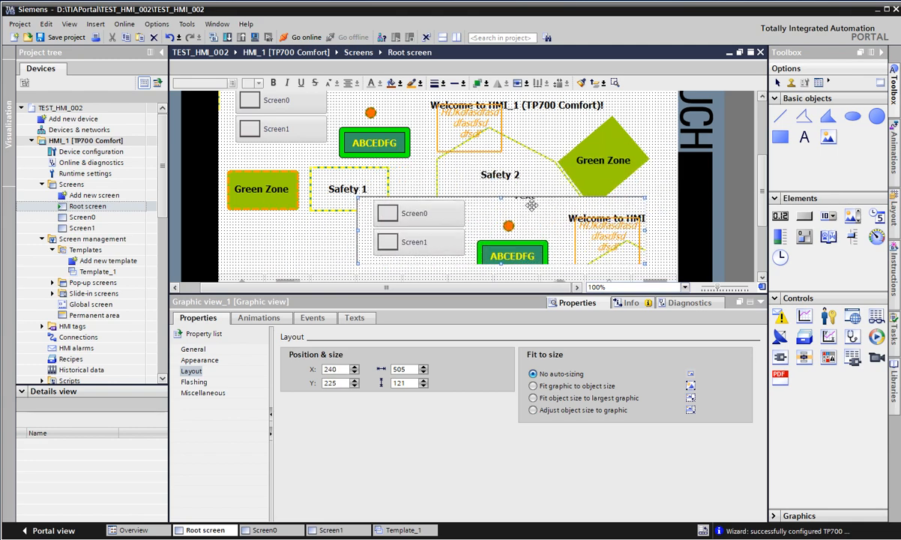
Check the graphic view's general properties and set its border style to Solid
{"action": "left_click", "coordinate": [192, 349]}
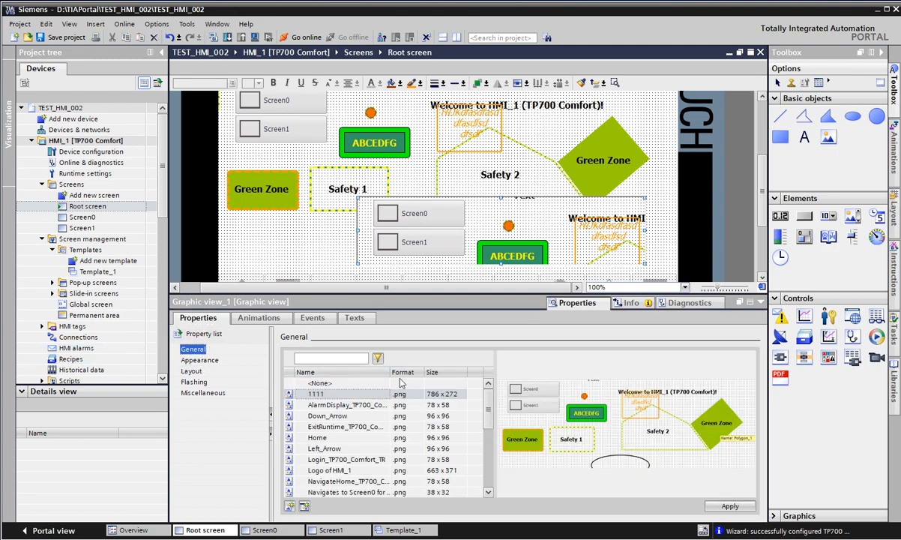
{"action": "left_click", "coordinate": [199, 360]}
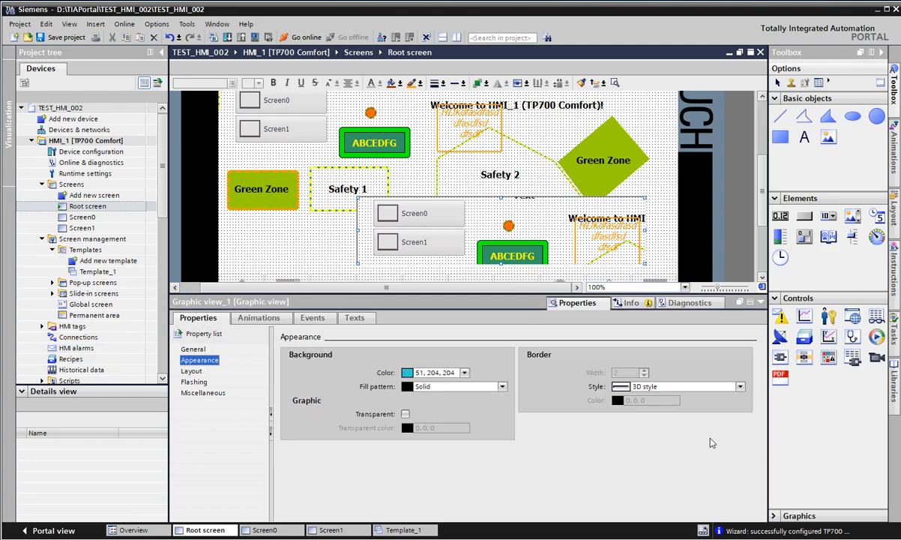
{"action": "left_click", "coordinate": [738, 386]}
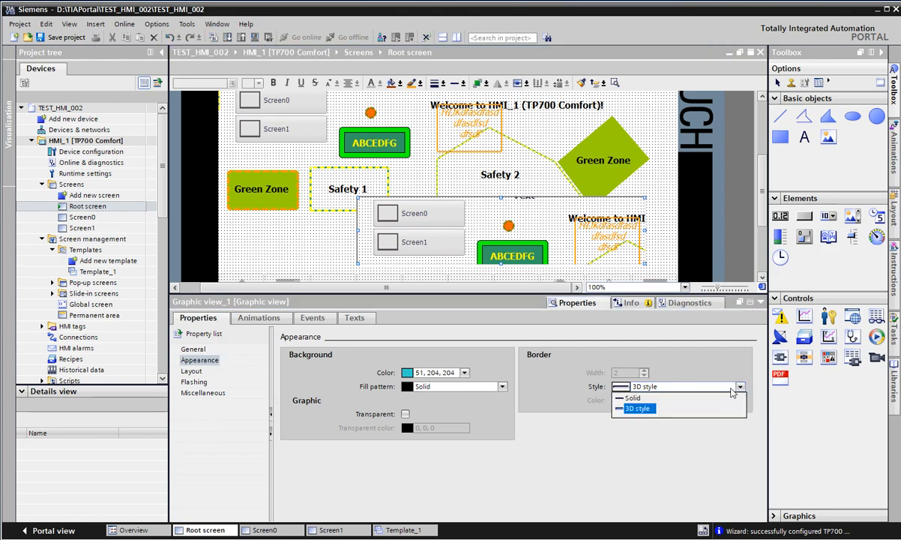
{"action": "left_click", "coordinate": [732, 390]}
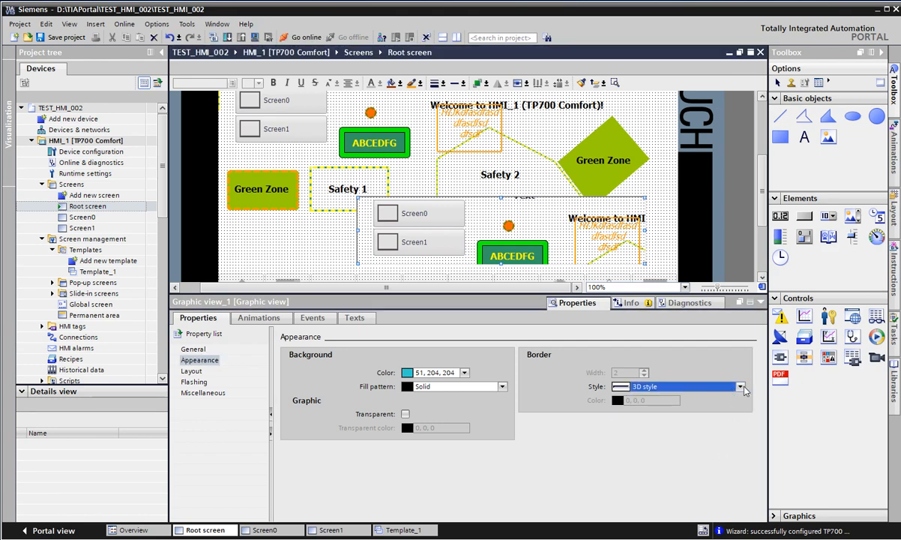
{"action": "left_click", "coordinate": [740, 386]}
{"action": "left_click", "coordinate": [633, 400]}
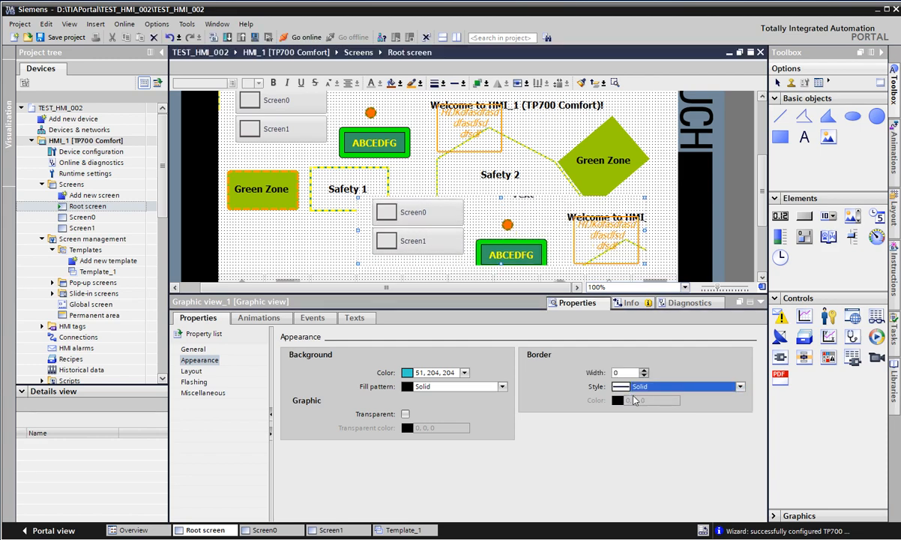
Move the graphic view to about X 175, Y 170 and review its layout, appearance and general properties
{"action": "left_click_drag", "start_coordinate": [563, 232], "coordinate": [522, 181]}
{"action": "scroll", "coordinate": [522, 181], "scroll_direction": "up", "scroll_amount": 3}
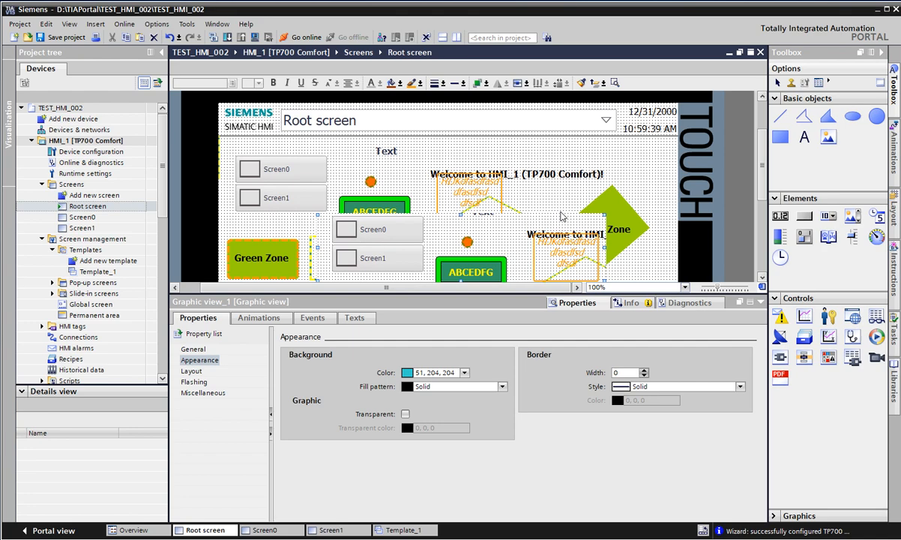
{"action": "scroll", "coordinate": [562, 218], "scroll_direction": "down", "scroll_amount": 3}
{"action": "scroll", "coordinate": [569, 223], "scroll_direction": "down", "scroll_amount": 3}
{"action": "scroll", "coordinate": [677, 196], "scroll_direction": "up", "scroll_amount": 6}
{"action": "scroll", "coordinate": [647, 169], "scroll_direction": "down", "scroll_amount": 3}
{"action": "left_click_drag", "start_coordinate": [559, 189], "coordinate": [562, 209]}
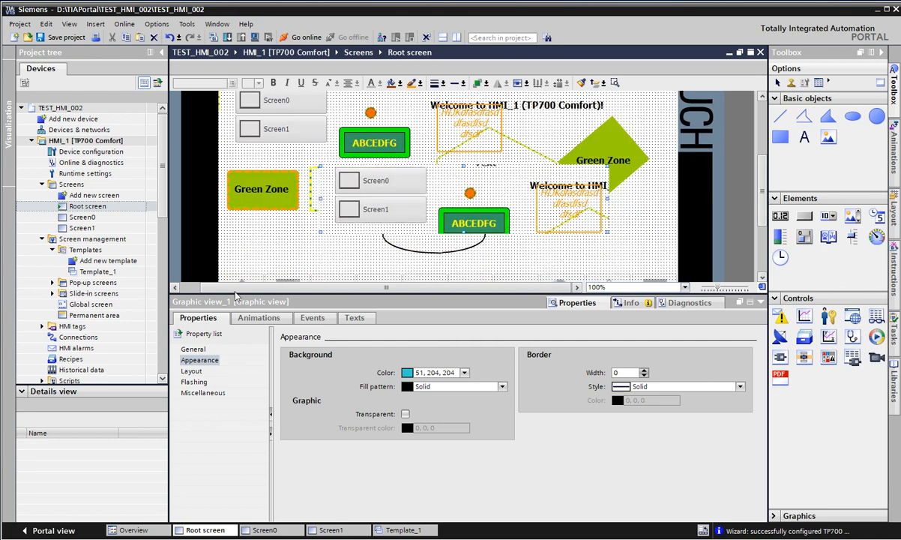
{"action": "left_click", "coordinate": [192, 371]}
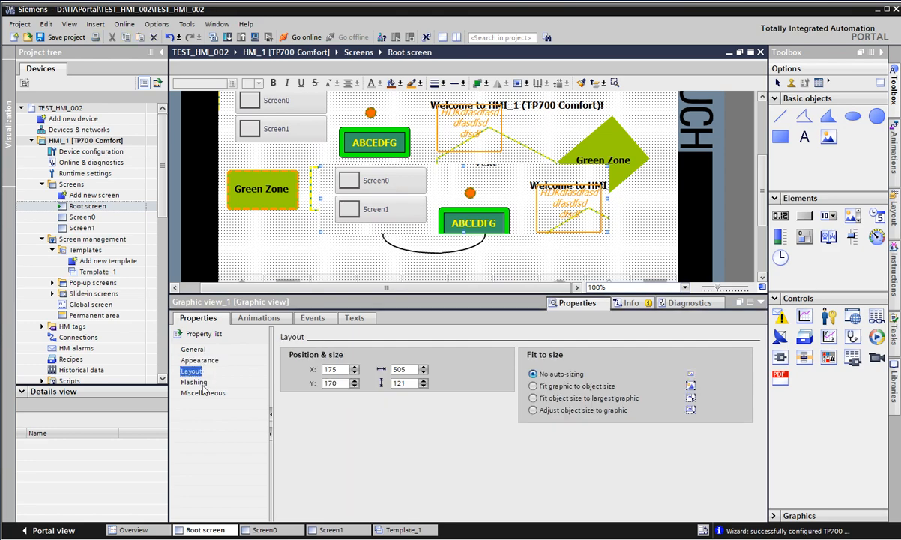
{"action": "left_click", "coordinate": [197, 361]}
{"action": "left_click", "coordinate": [195, 349]}
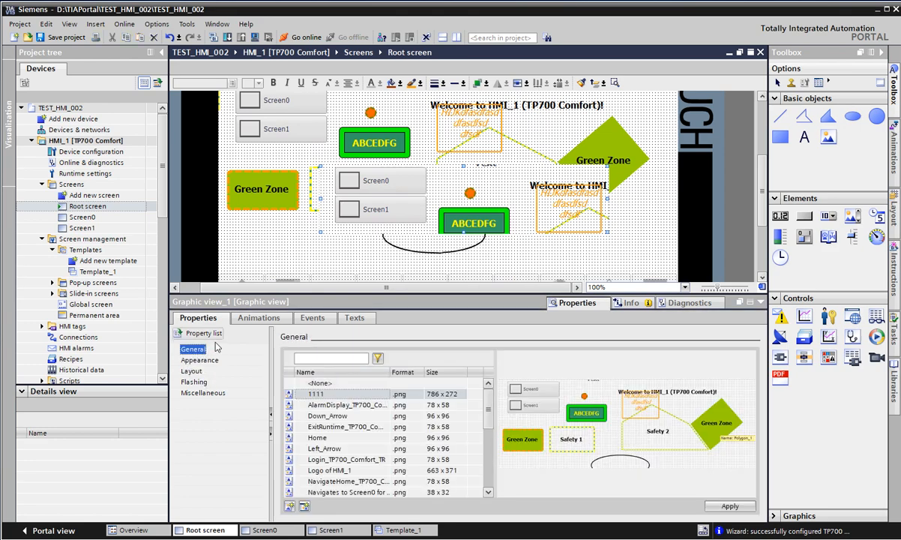
Reposition the graphic view so it covers the lower part of the Safety 2 polygon, and deselect it
{"action": "left_click", "coordinate": [629, 215]}
{"action": "scroll", "coordinate": [665, 212], "scroll_direction": "up", "scroll_amount": 3}
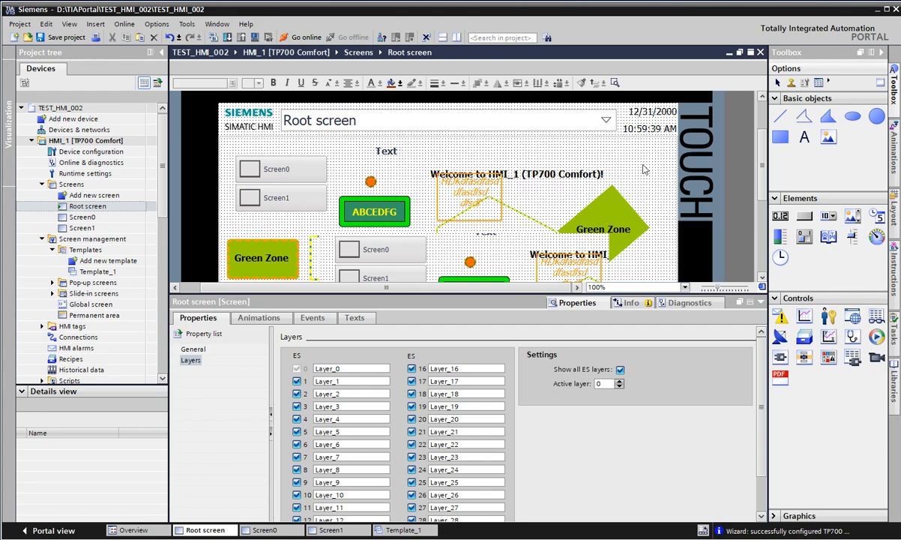
{"action": "scroll", "coordinate": [642, 161], "scroll_direction": "down", "scroll_amount": 3}
{"action": "scroll", "coordinate": [642, 161], "scroll_direction": "down", "scroll_amount": 1}
{"action": "scroll", "coordinate": [581, 161], "scroll_direction": "up", "scroll_amount": 1}
{"action": "left_click_drag", "start_coordinate": [538, 200], "coordinate": [560, 191]}
{"action": "scroll", "coordinate": [551, 194], "scroll_direction": "up", "scroll_amount": 3}
{"action": "left_click_drag", "start_coordinate": [518, 245], "coordinate": [529, 216]}
{"action": "scroll", "coordinate": [553, 200], "scroll_direction": "down", "scroll_amount": 2}
{"action": "left_click_drag", "start_coordinate": [552, 109], "coordinate": [561, 161]}
{"action": "scroll", "coordinate": [556, 177], "scroll_direction": "up", "scroll_amount": 1}
{"action": "left_click", "coordinate": [632, 114]}
{"action": "scroll", "coordinate": [576, 201], "scroll_direction": "up", "scroll_amount": 1}
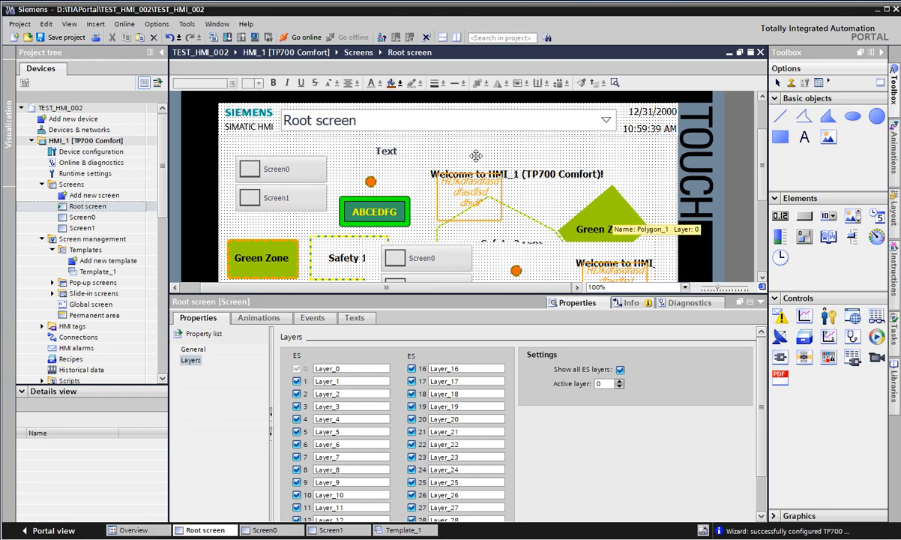
{"action": "left_click", "coordinate": [491, 174]}
{"action": "scroll", "coordinate": [491, 174], "scroll_direction": "down", "scroll_amount": 1}
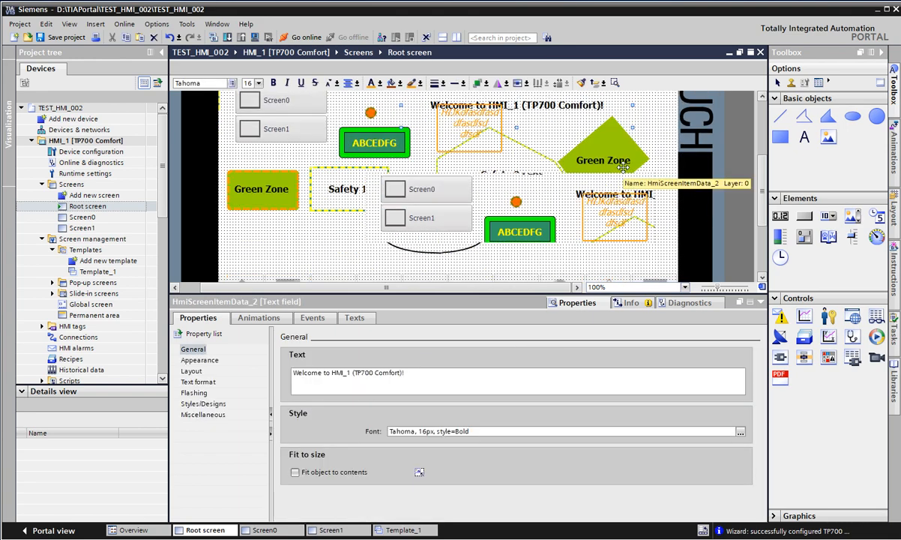
{"action": "left_click", "coordinate": [316, 246]}
{"action": "scroll", "coordinate": [316, 245], "scroll_direction": "up", "scroll_amount": 1}
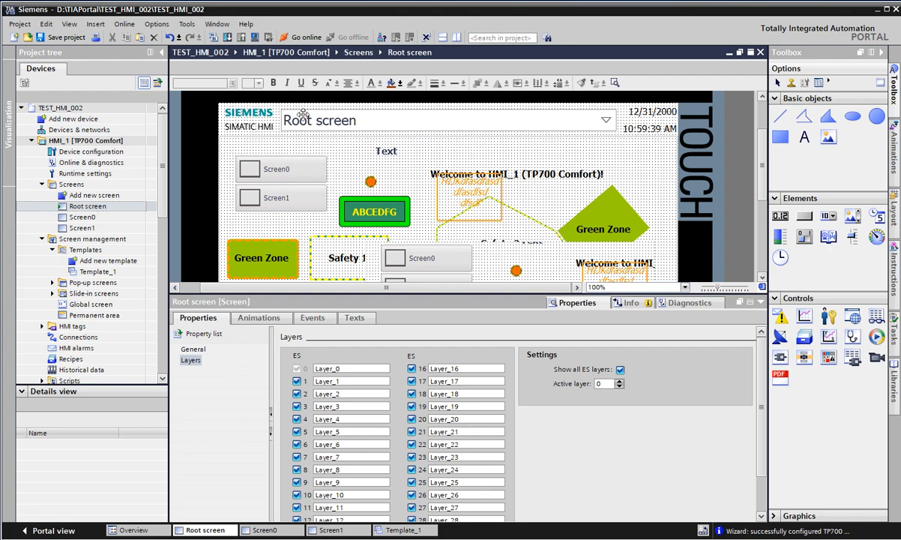